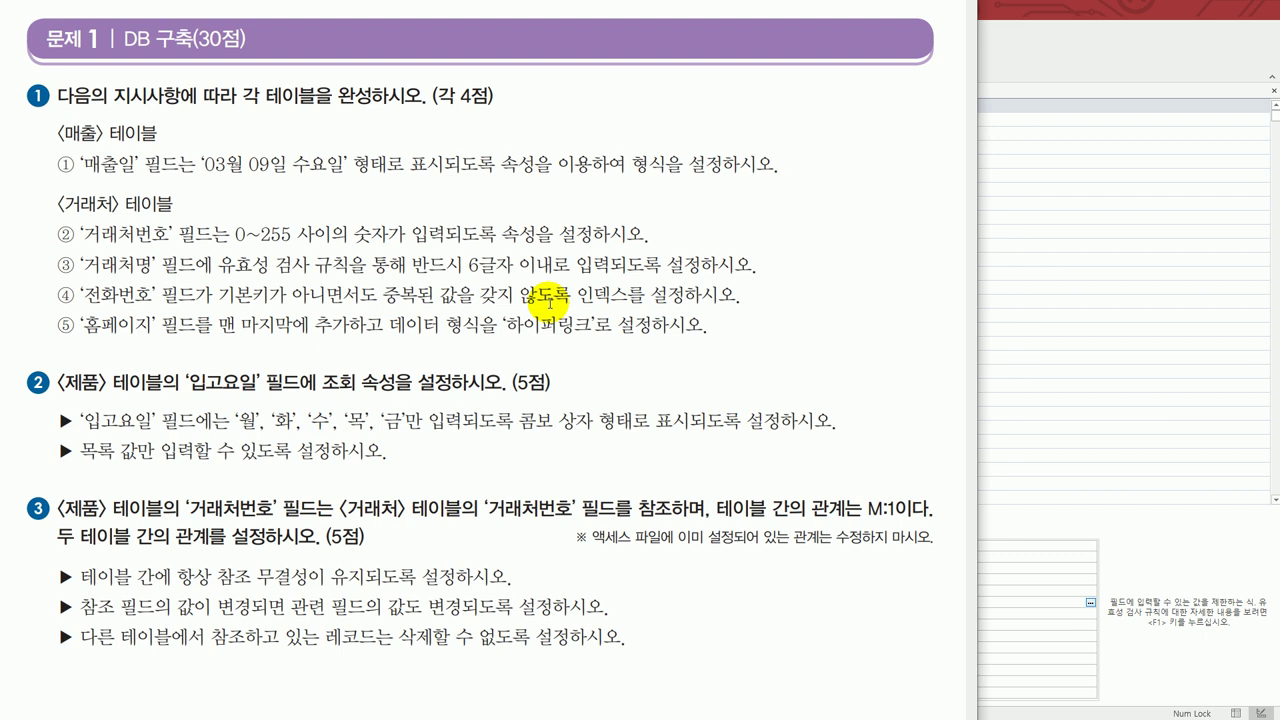
- Set the index property of the 전화번호 field in the 거래처 table to 예(중복 불가능)
left_click(1022, 28)
left_click(343, 176)
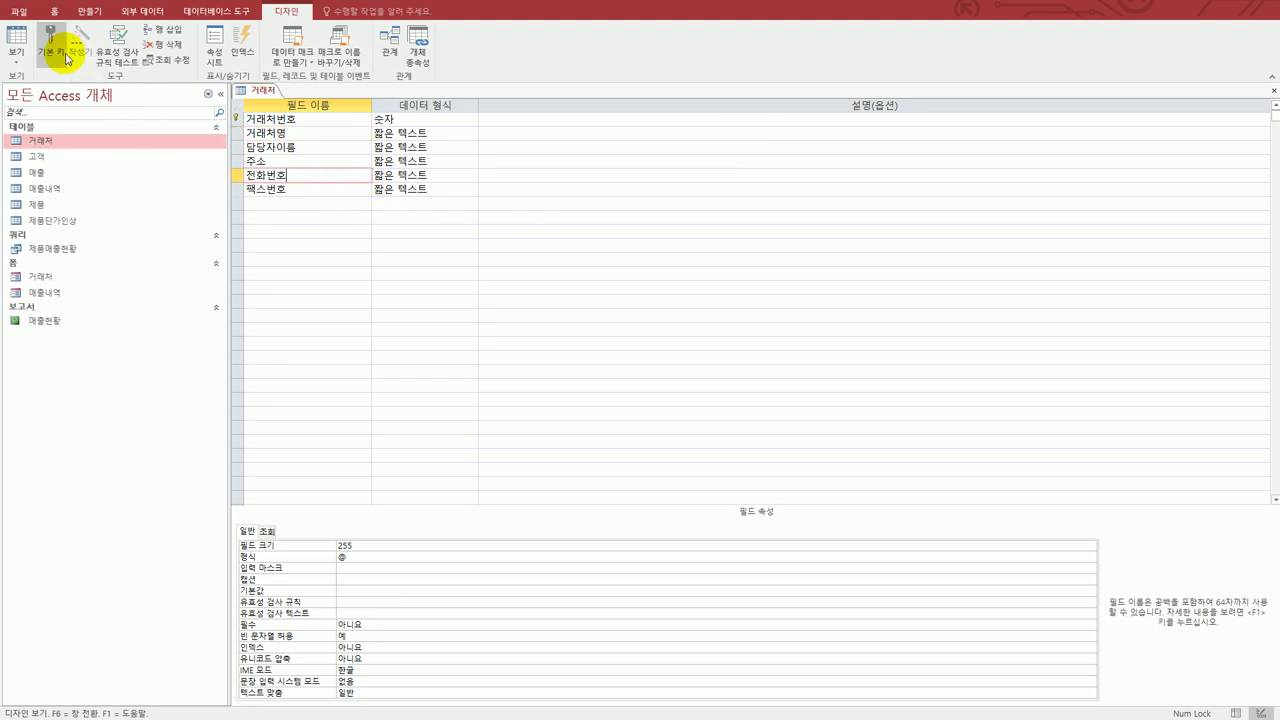
left_click(375, 647)
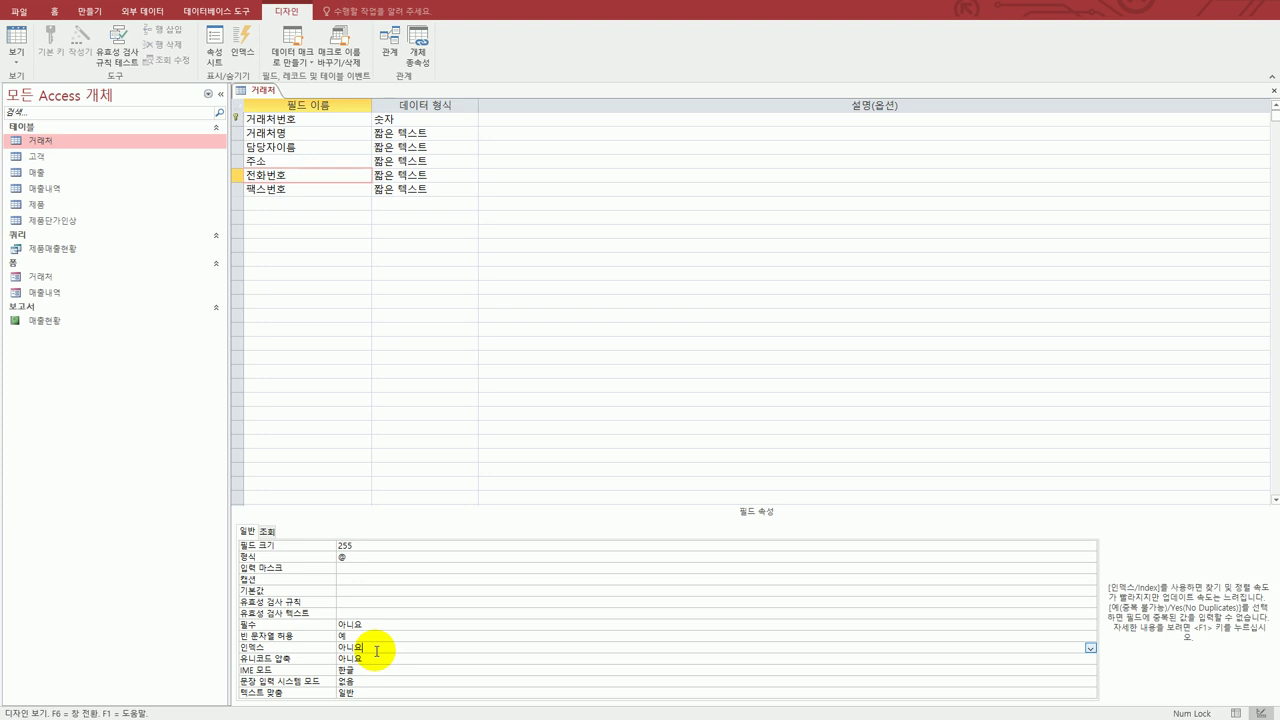
left_click(1090, 648)
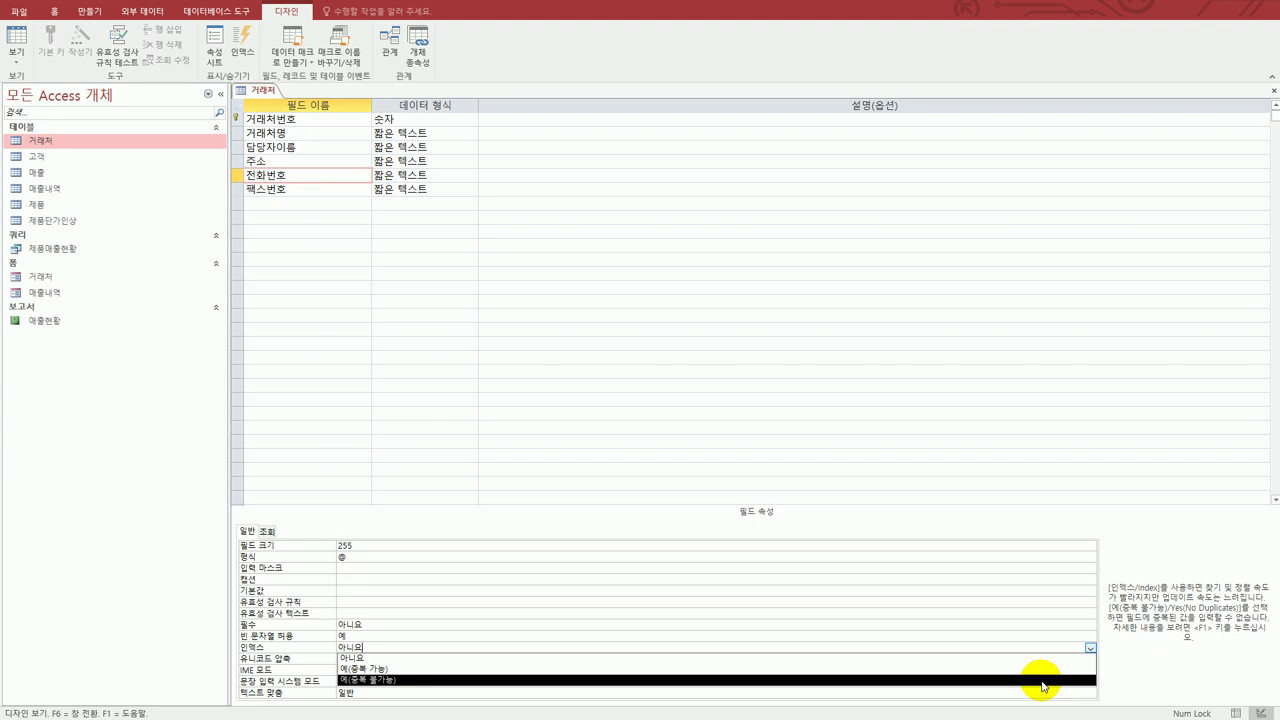
left_click(1041, 686)
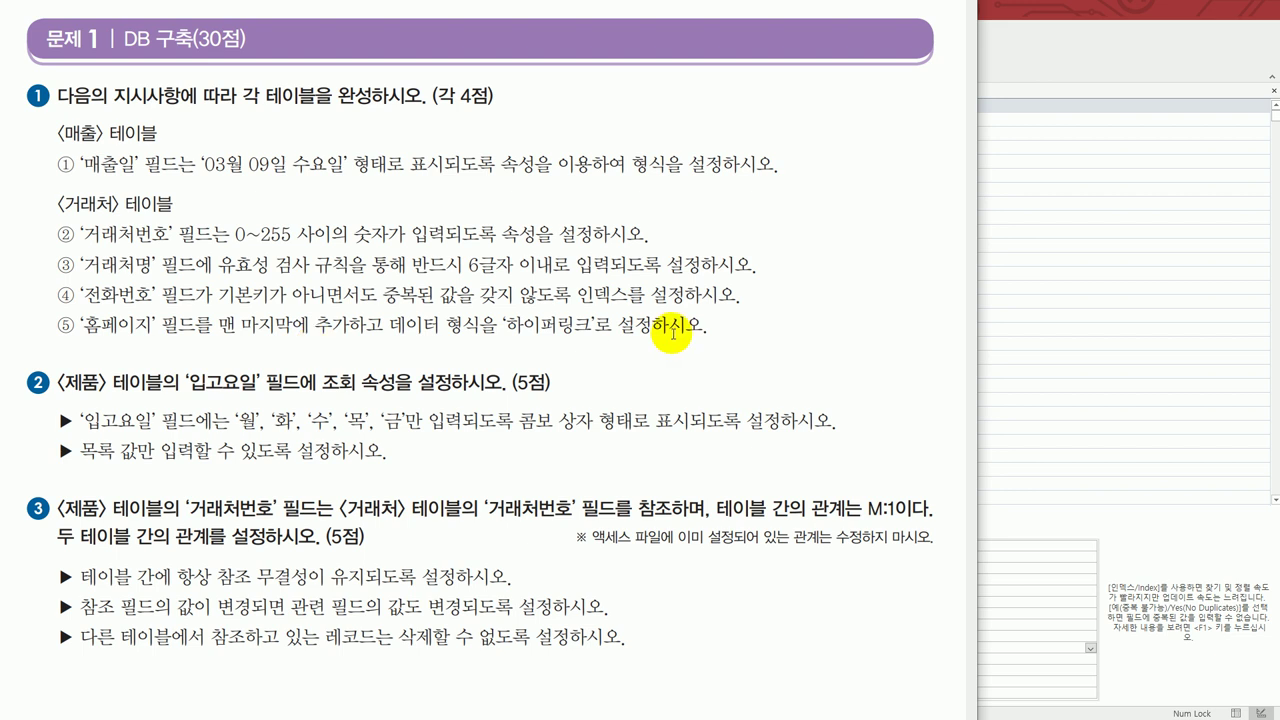
- Add a 홈페이지 field after 팩스번호 in the 거래처 table with the 하이퍼링크 data type
left_click(1062, 18)
left_click(354, 204)
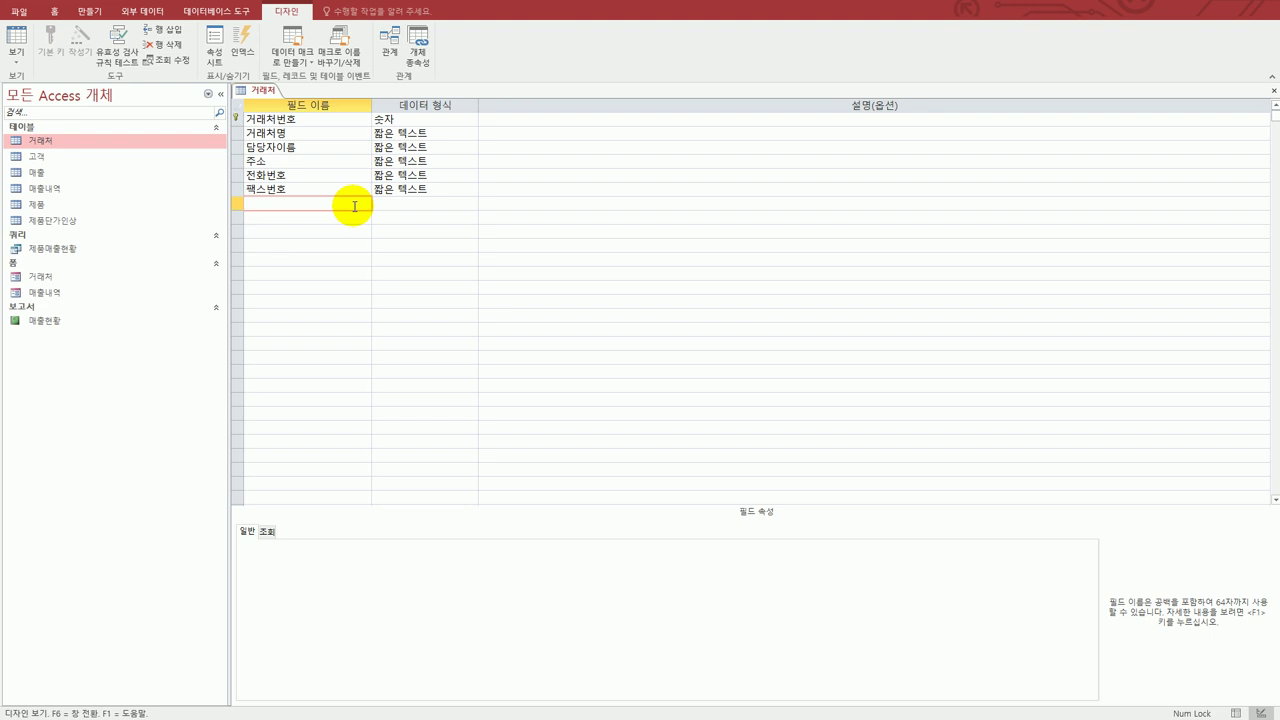
type("호ㅁ페이지")
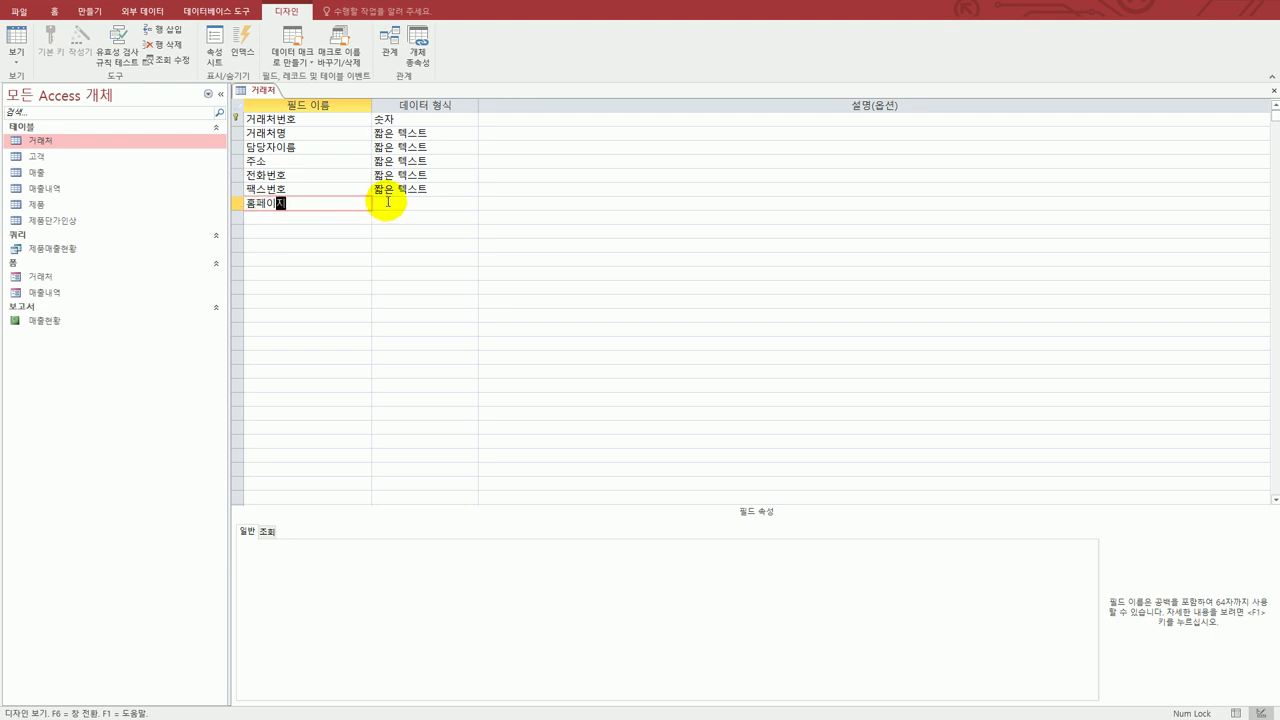
left_click(383, 202)
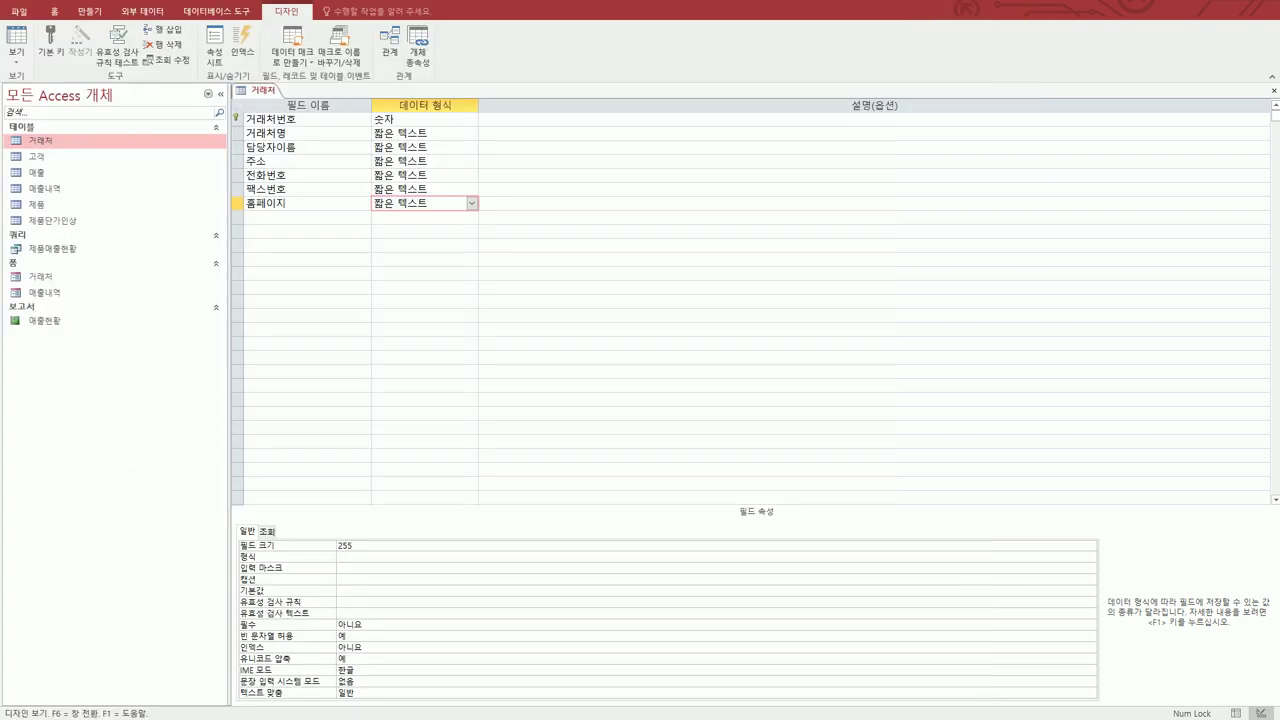
left_click(472, 203)
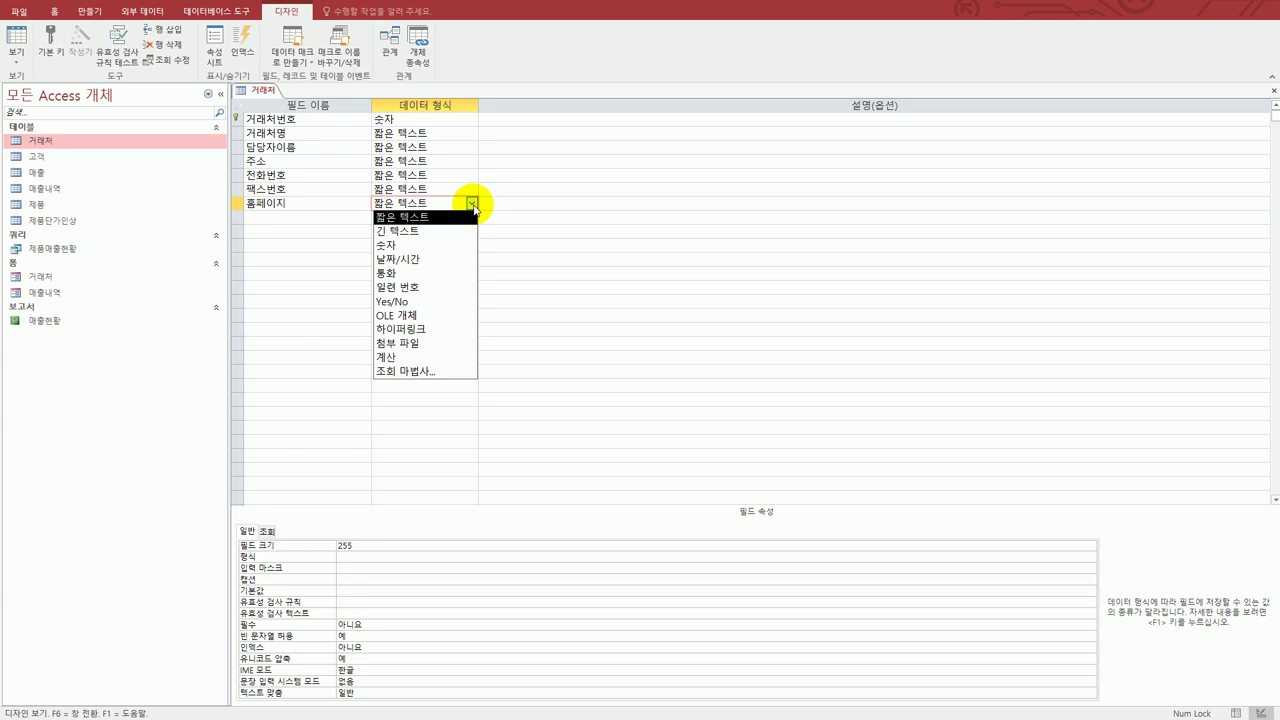
left_click(430, 329)
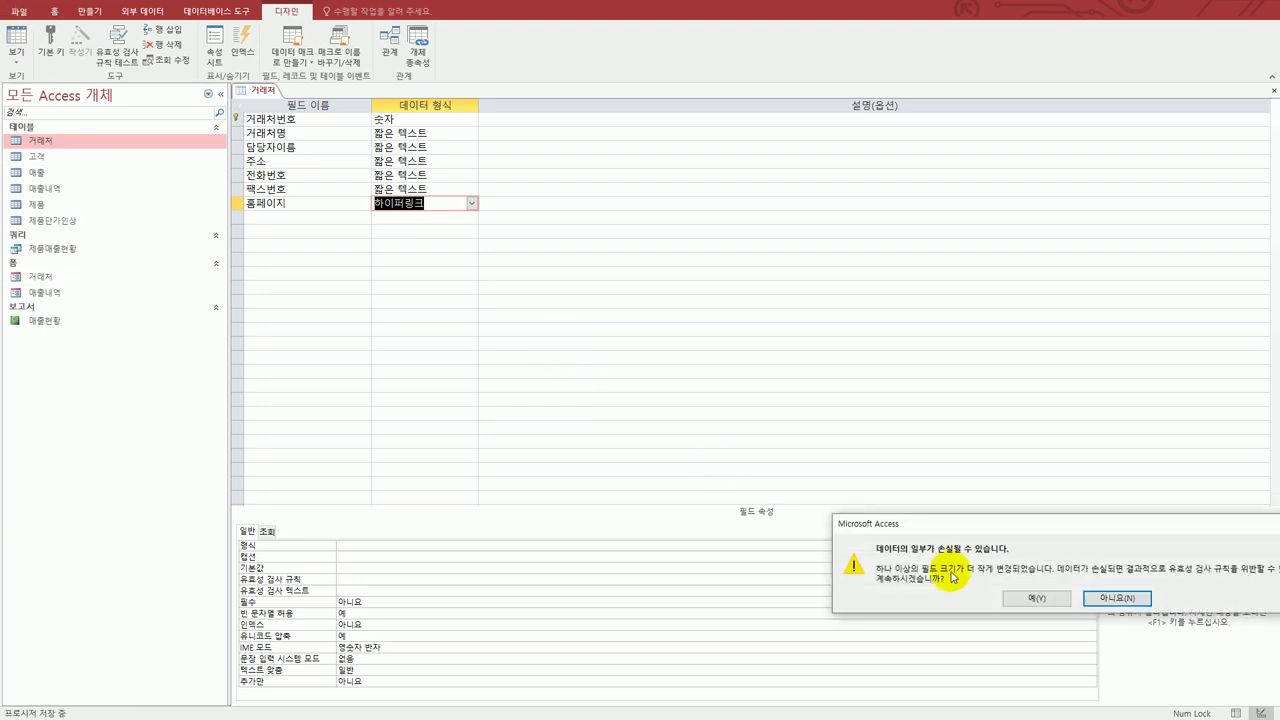
- Save the 거래처 table, accepting the possible data loss and the test of existing data against the new rules, and close it
left_click_drag(963, 526, 678, 399)
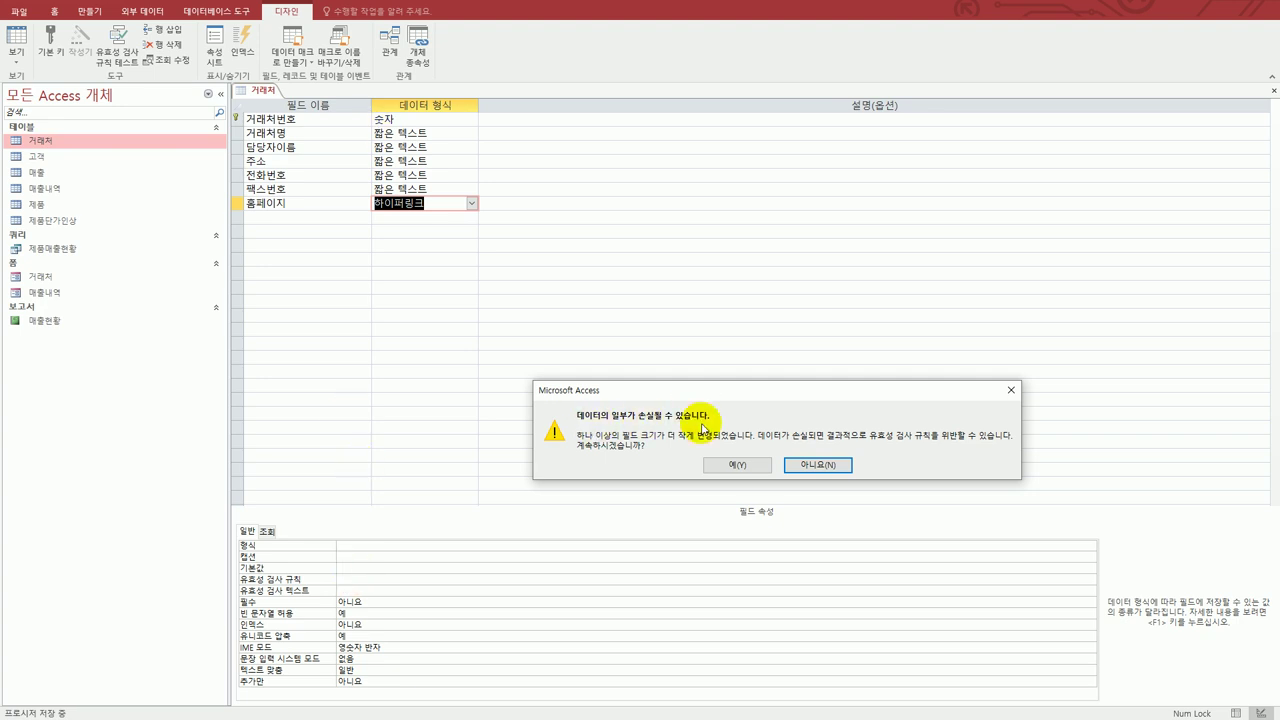
left_click(730, 463)
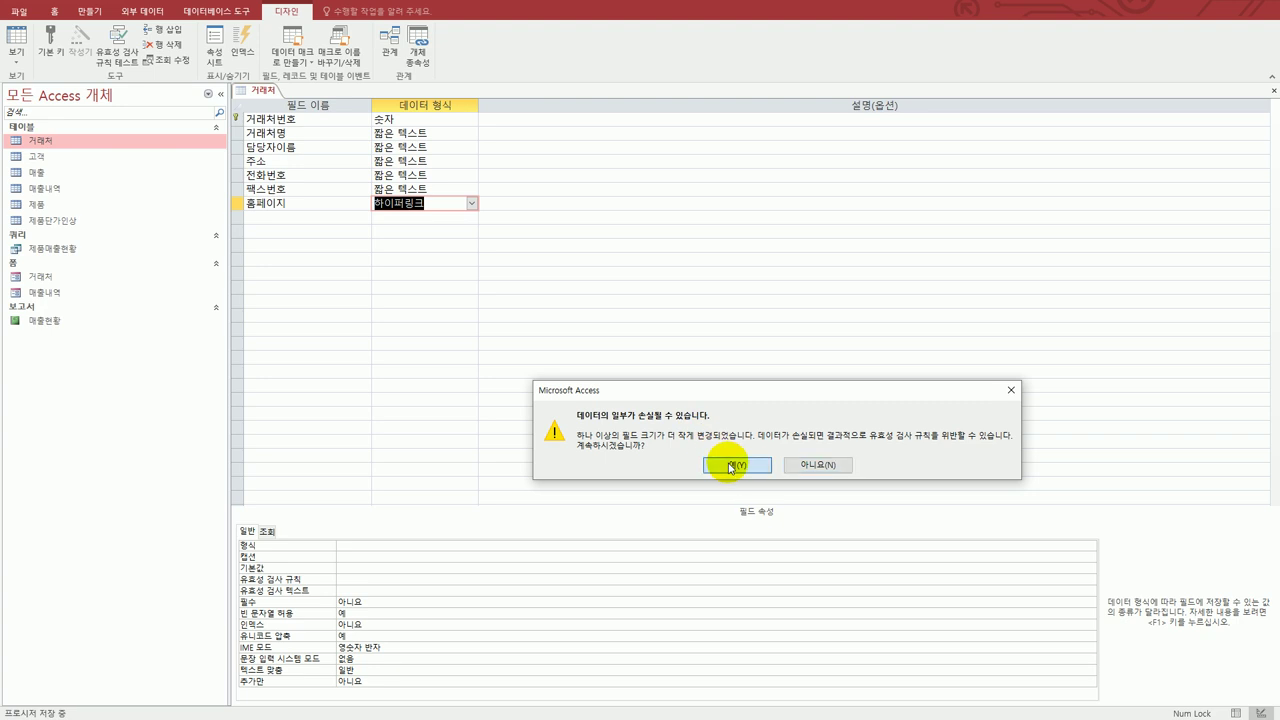
left_click_drag(1043, 536, 733, 370)
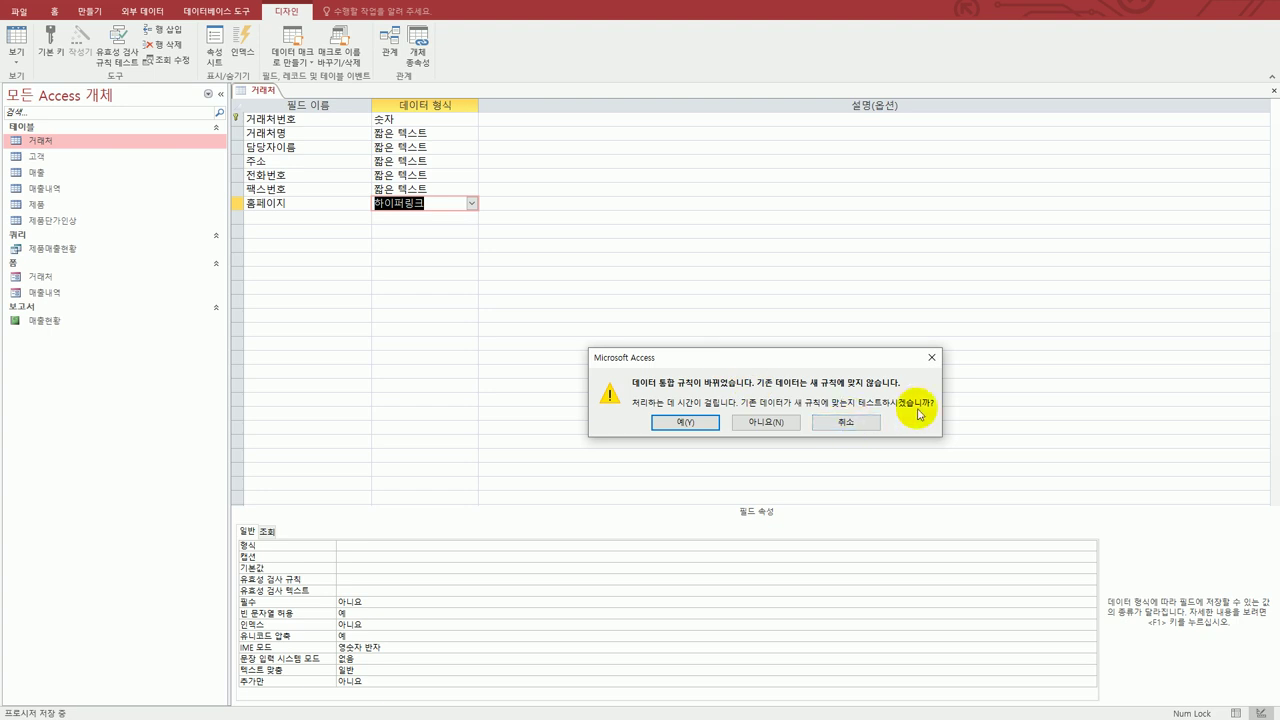
left_click(700, 422)
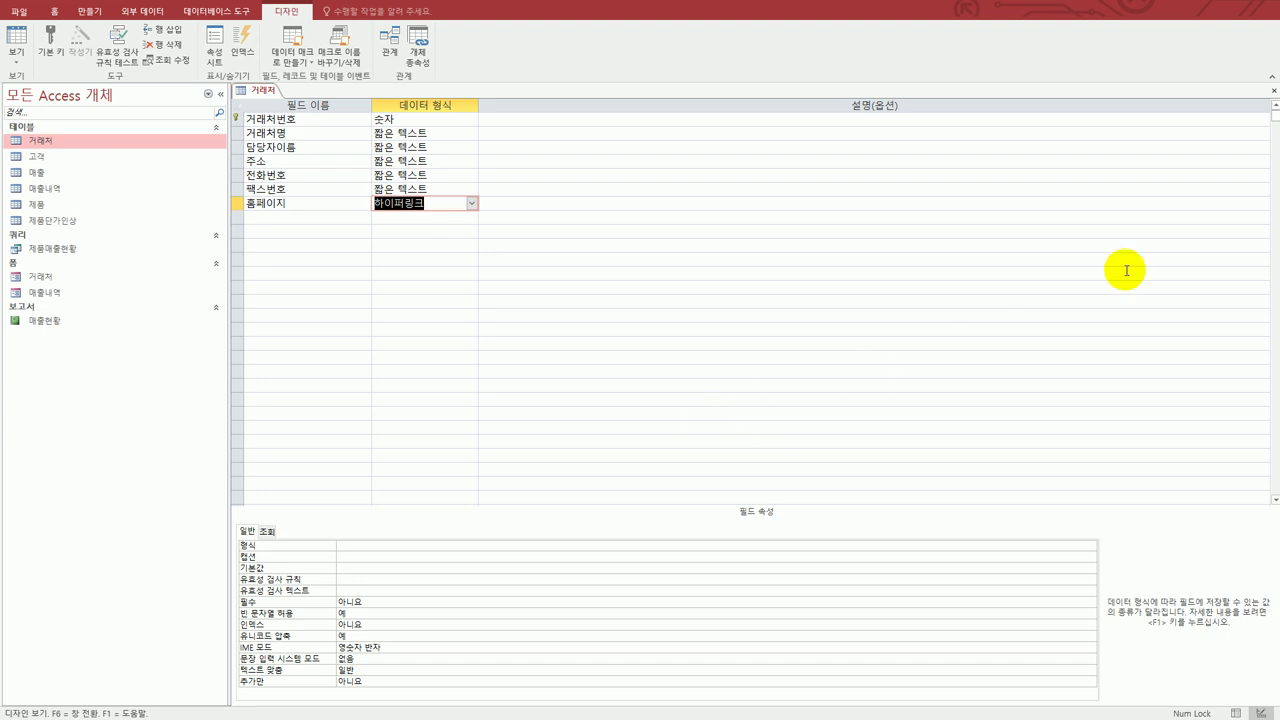
left_click(1275, 92)
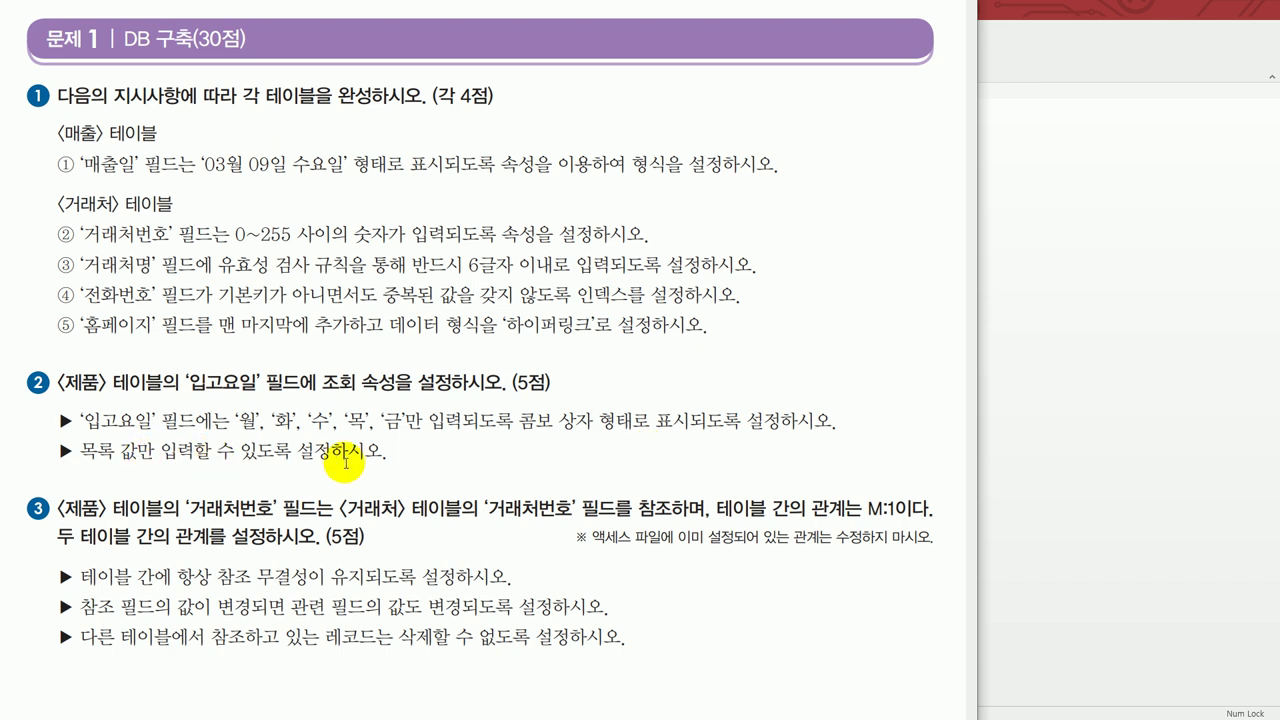
- Open the 제품 table in Design view
left_click(1043, 440)
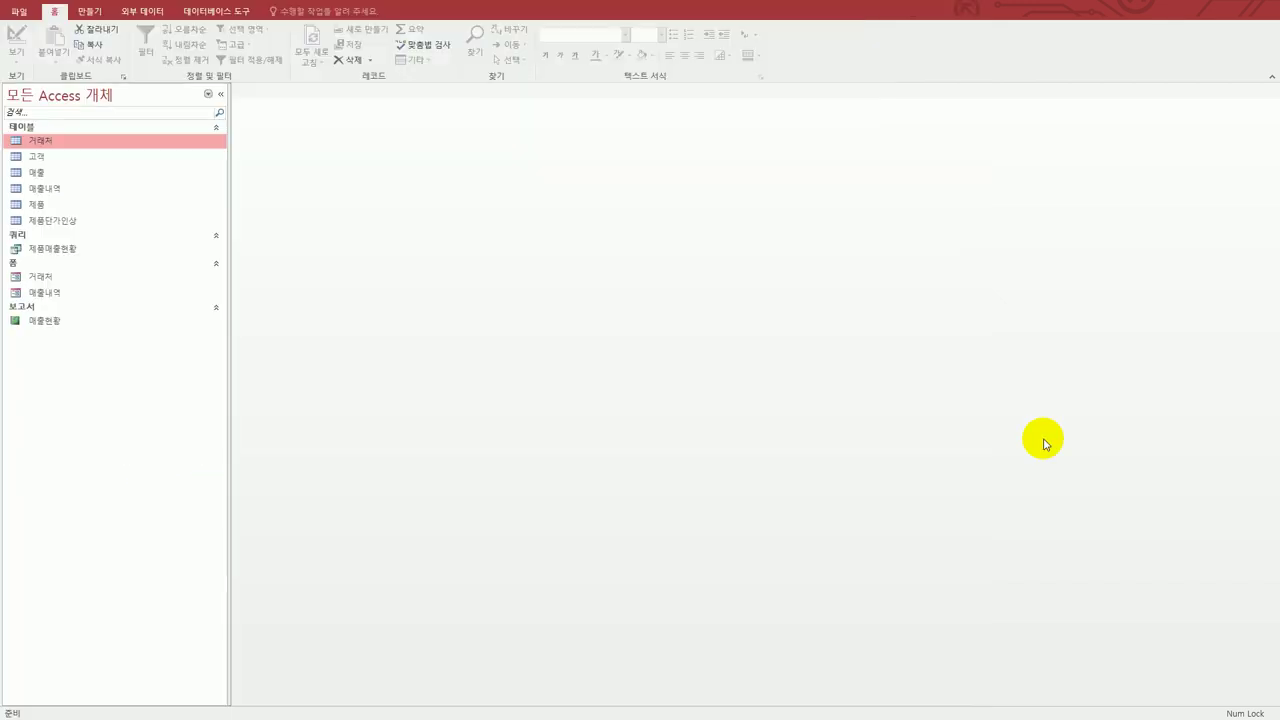
left_click(60, 205)
right_click(60, 213)
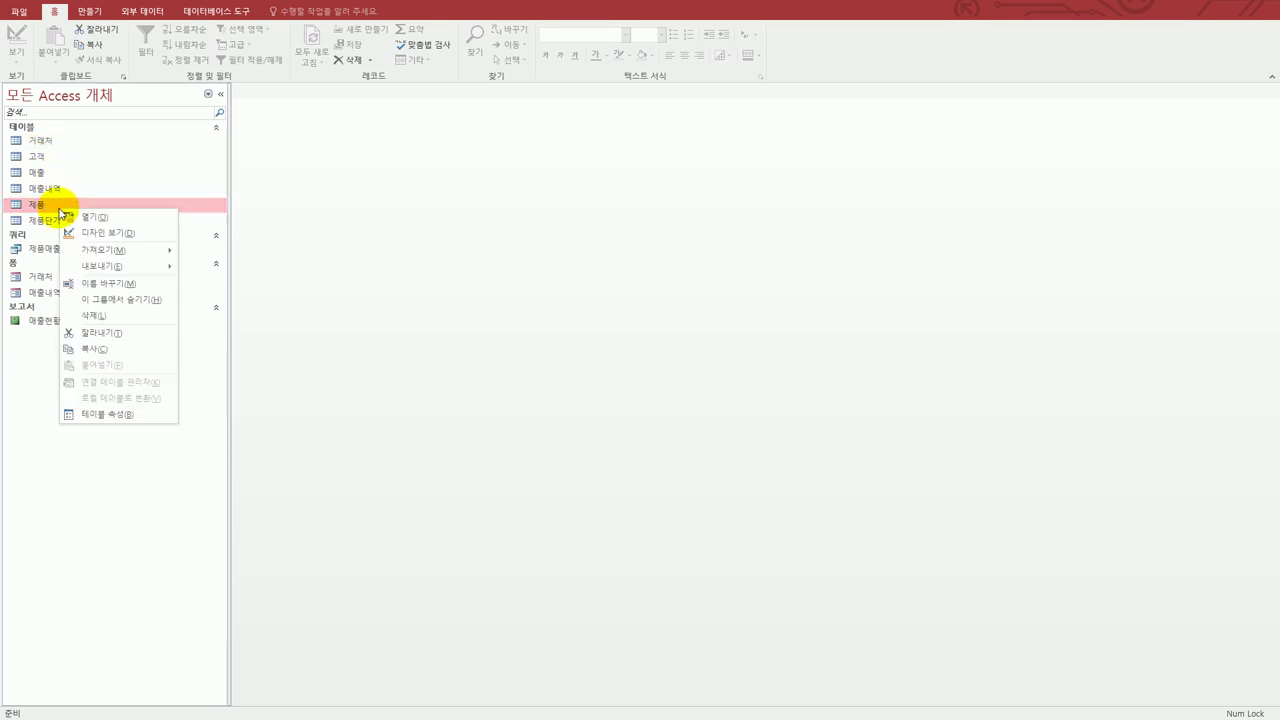
left_click(100, 232)
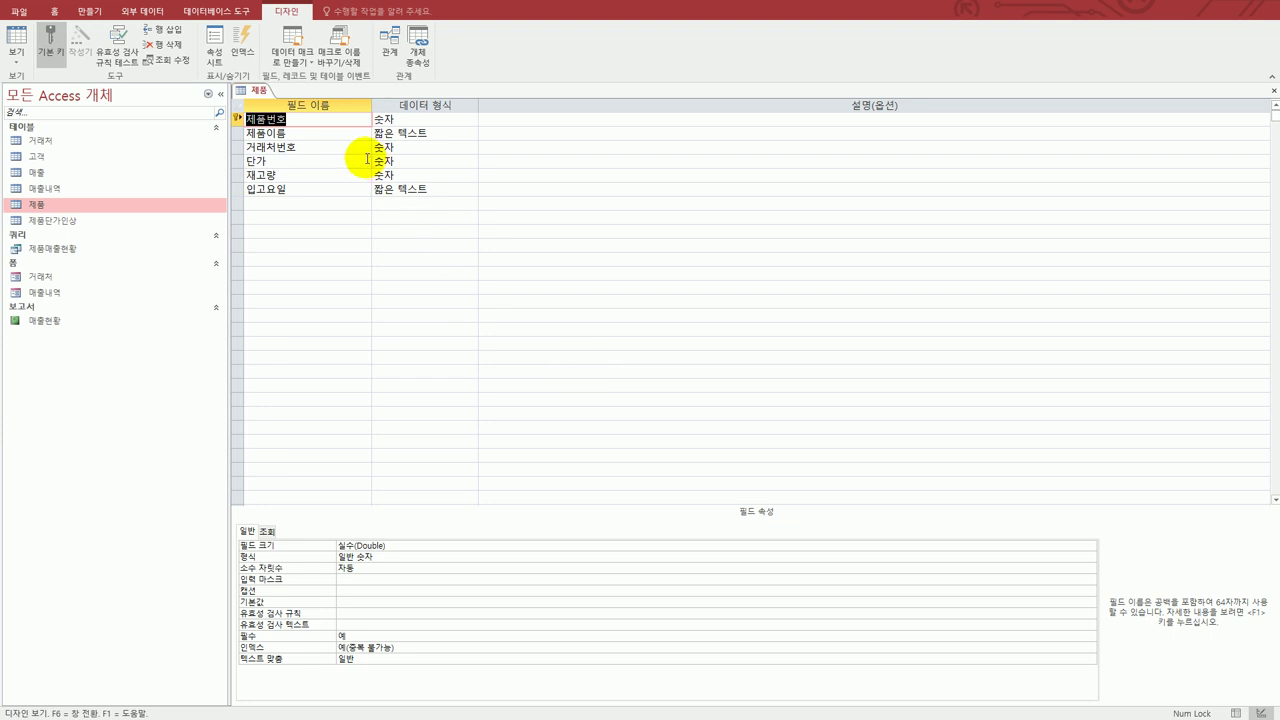
- Set the lookup display control of the 입고요일 field to 콤보 상자
left_click(304, 189)
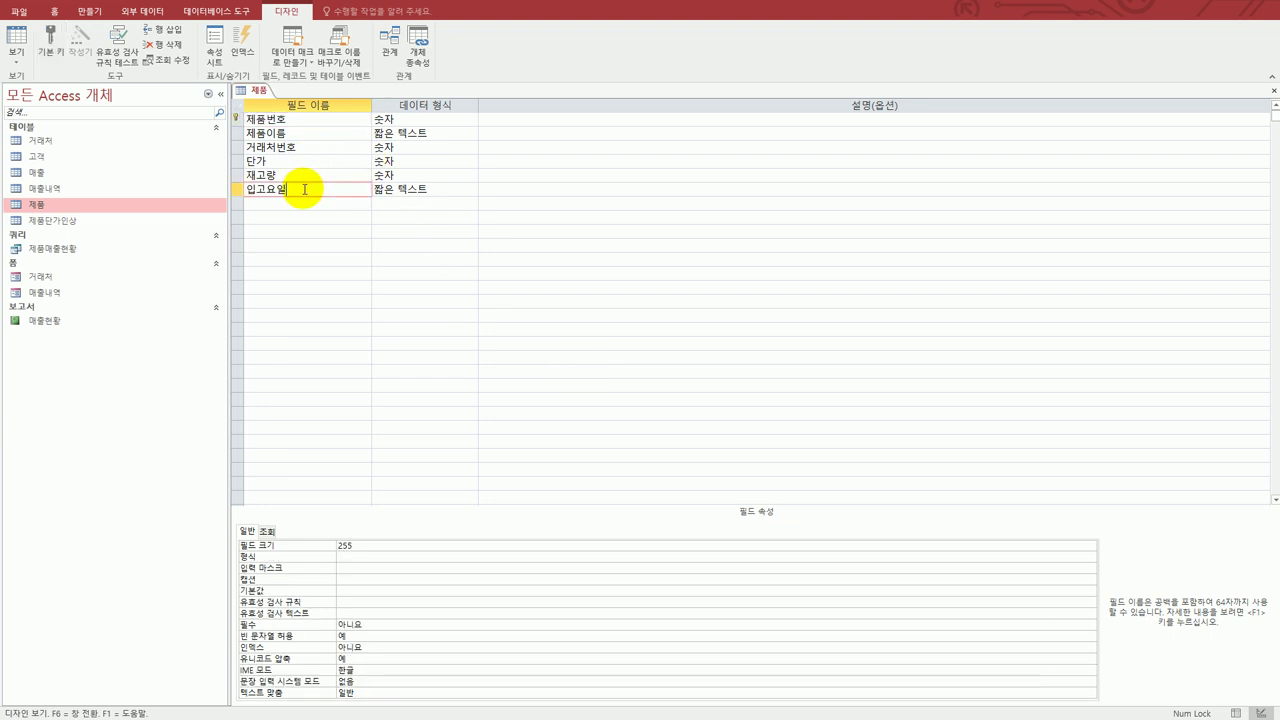
left_click(268, 532)
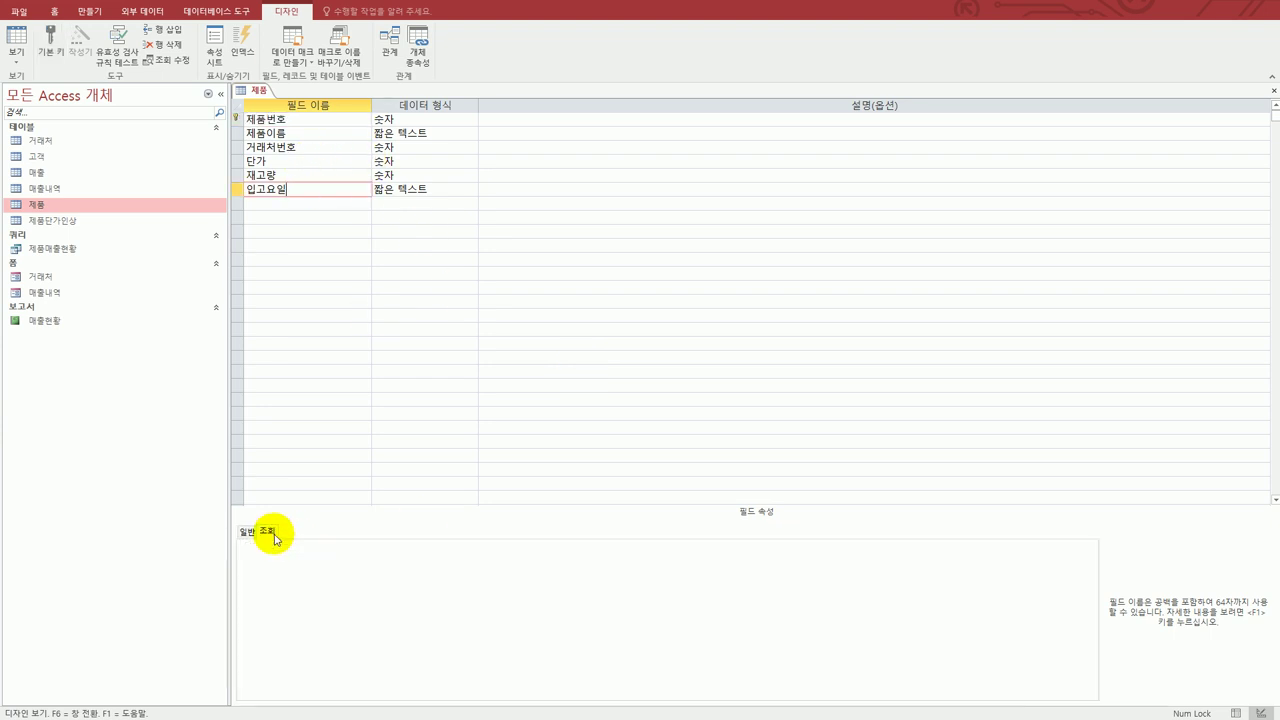
left_click(390, 544)
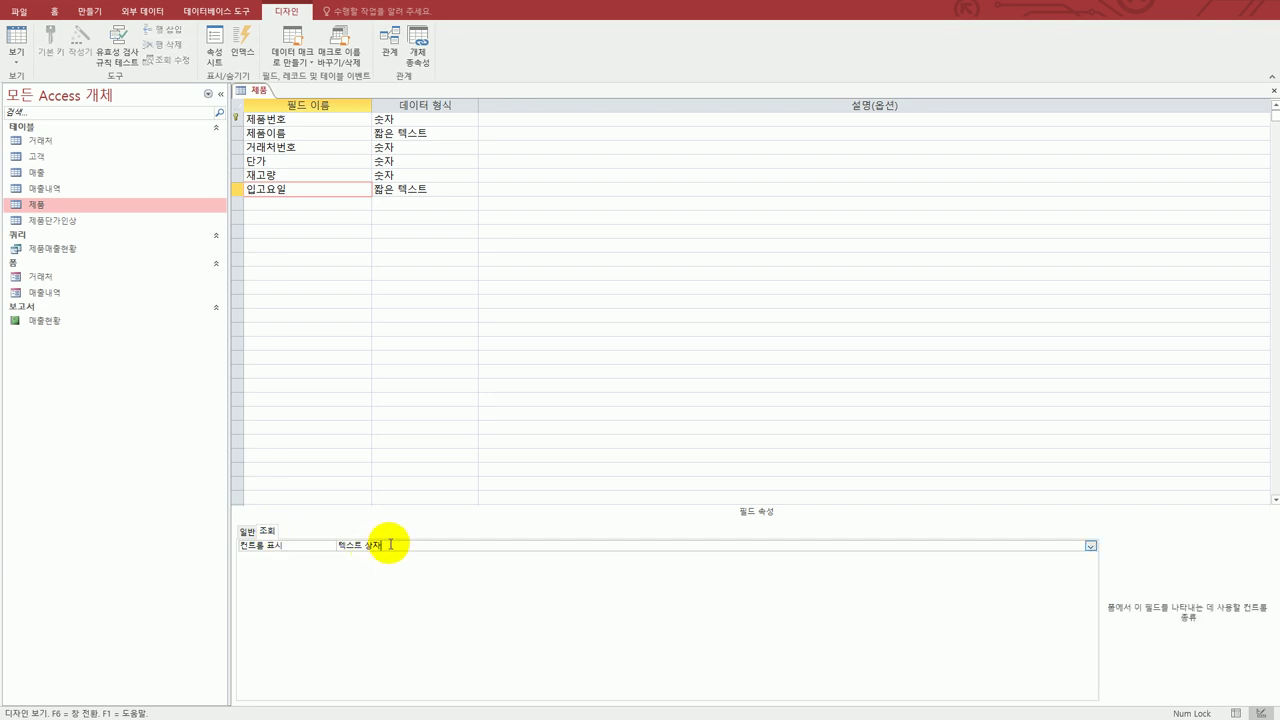
left_click(1089, 548)
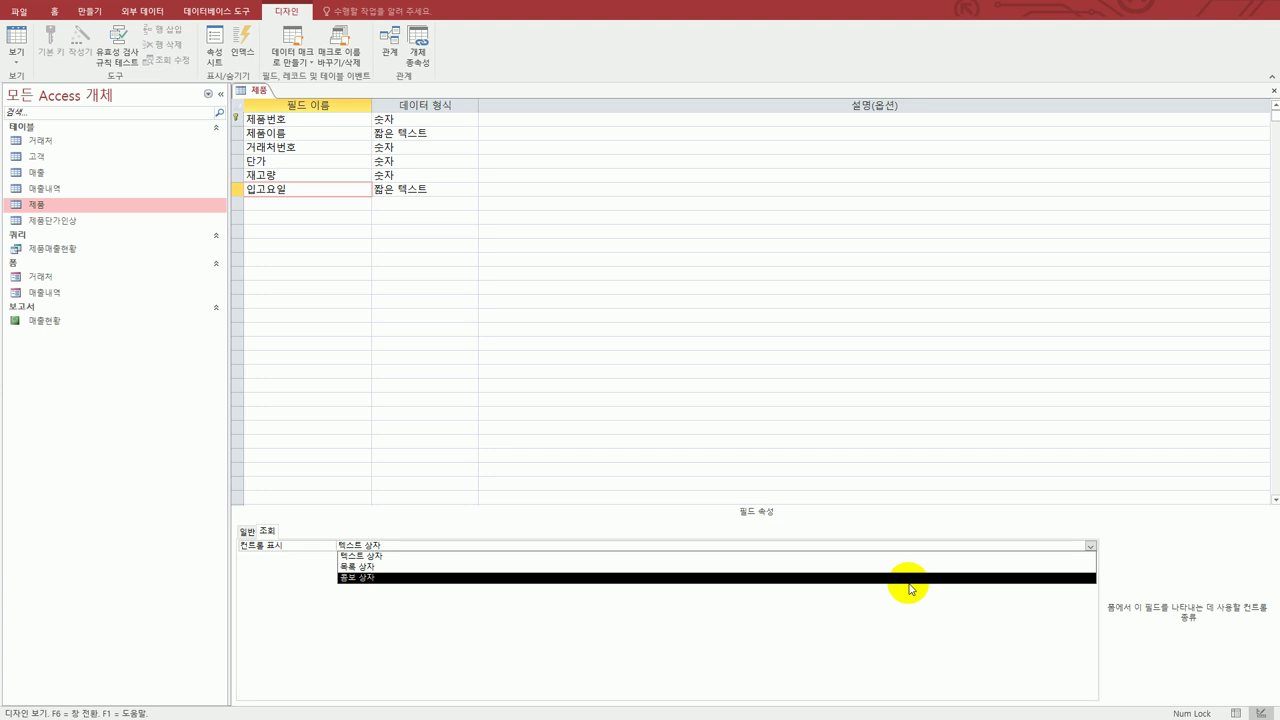
left_click(910, 578)
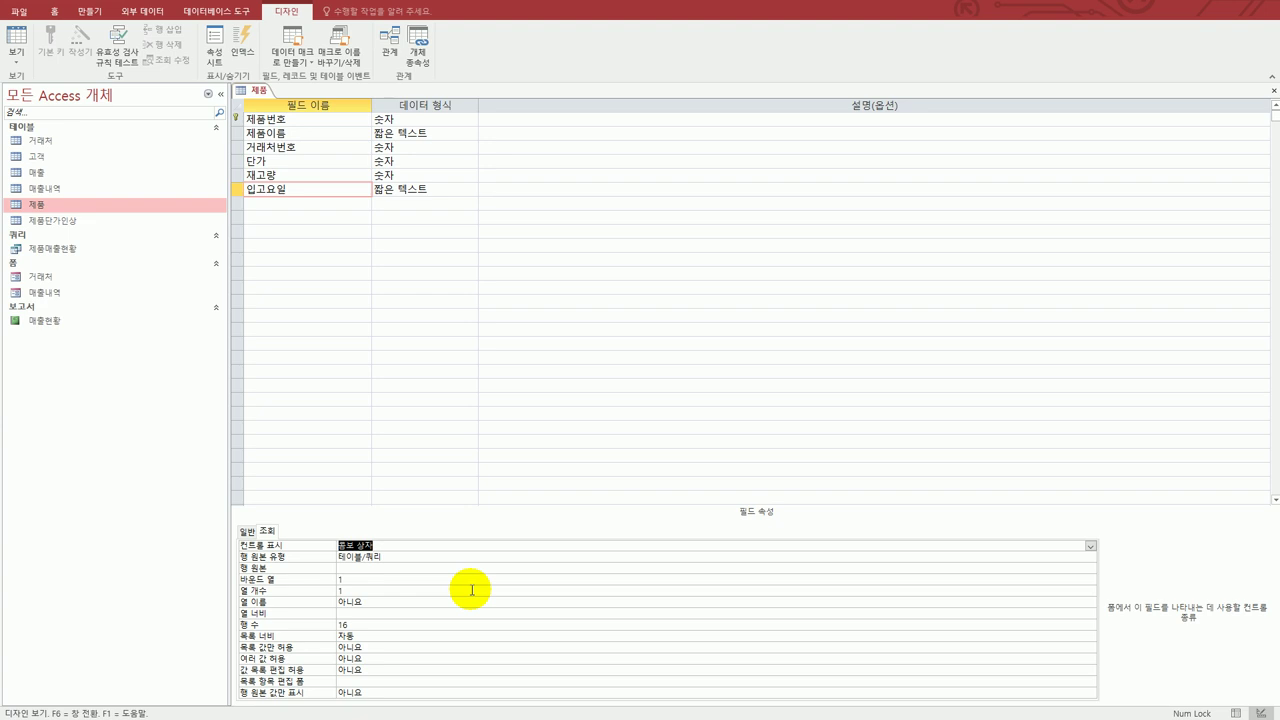
- Set the 입고요일 lookup's row source type to 값 목록 and its row source to 월;화;수;목;금
left_click(445, 558)
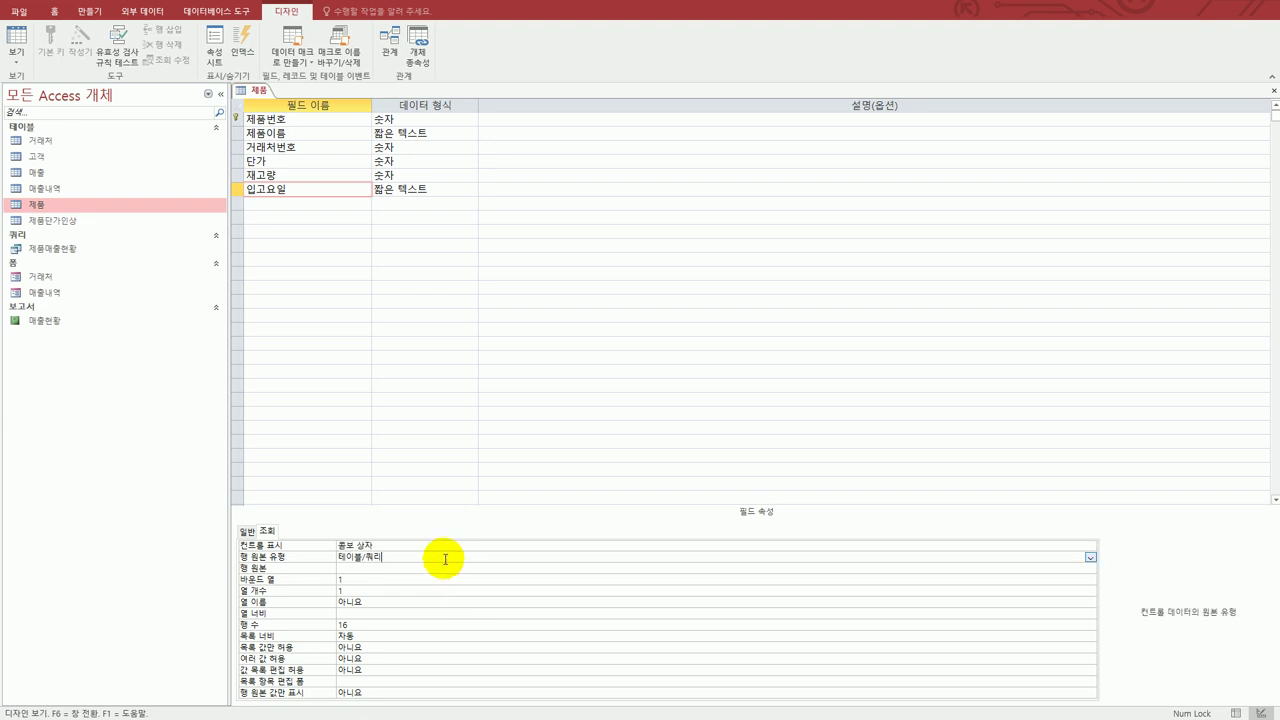
left_click(1090, 558)
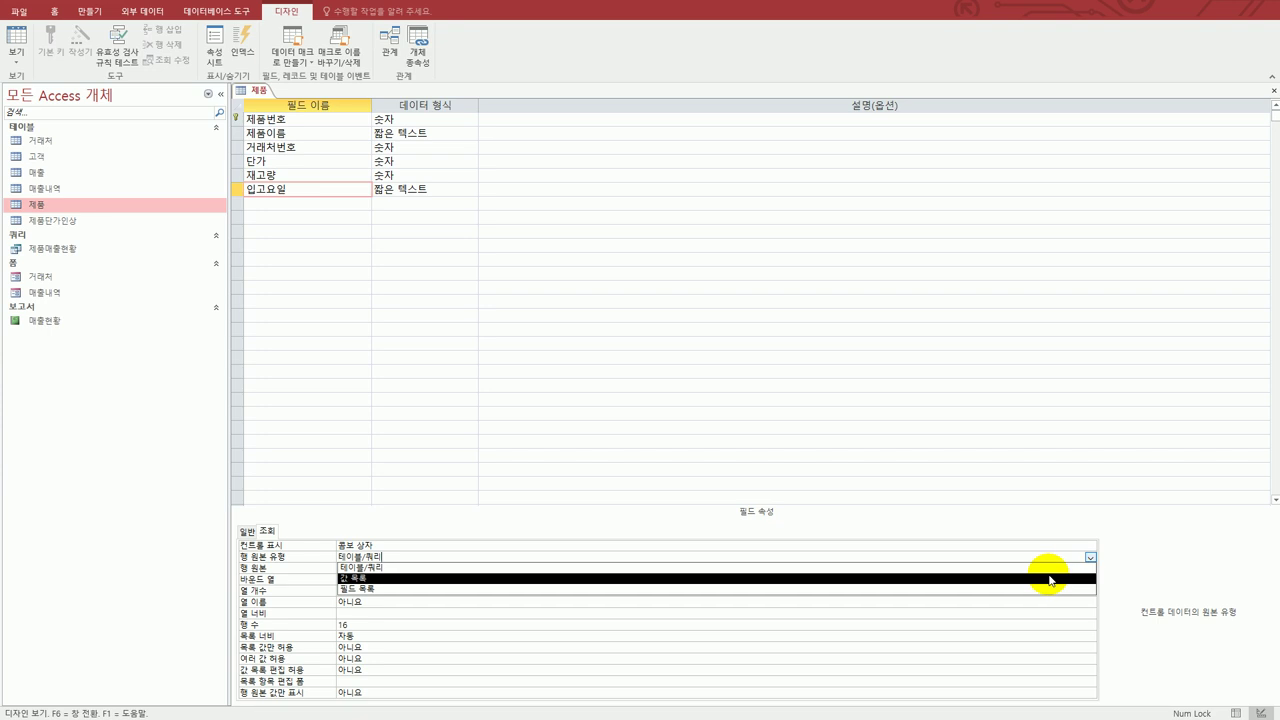
left_click(1050, 578)
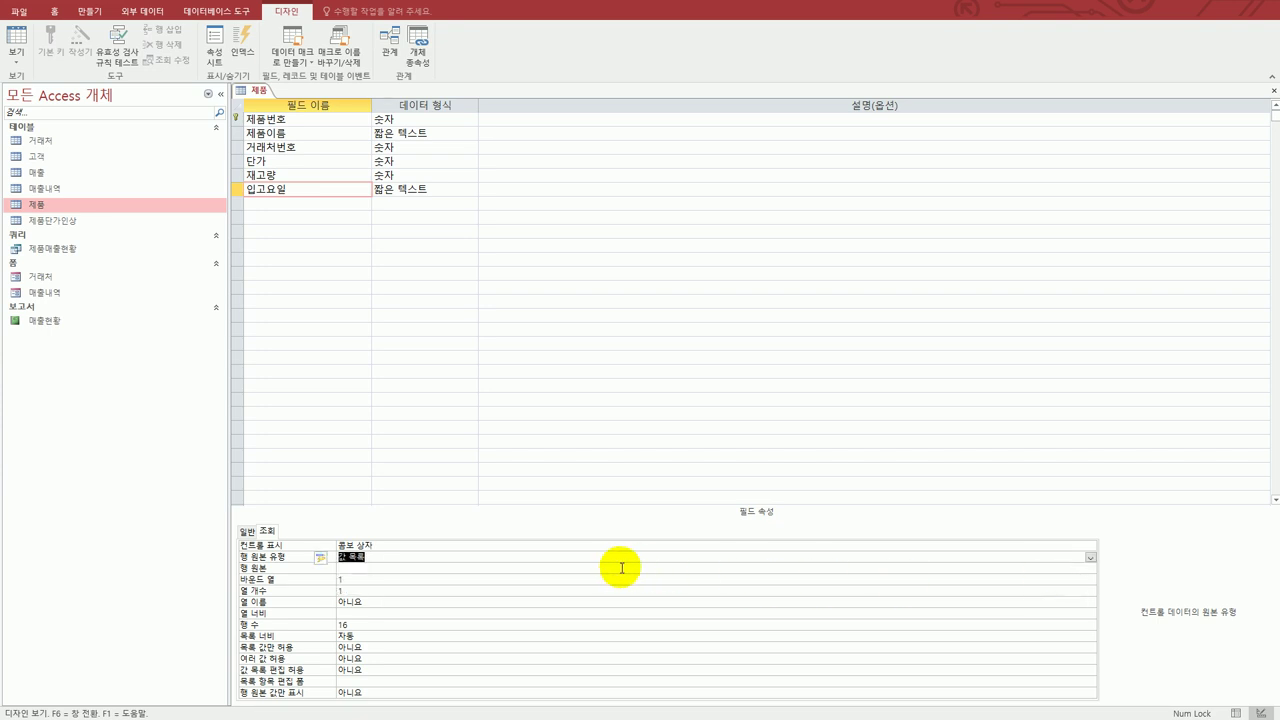
left_click(546, 569)
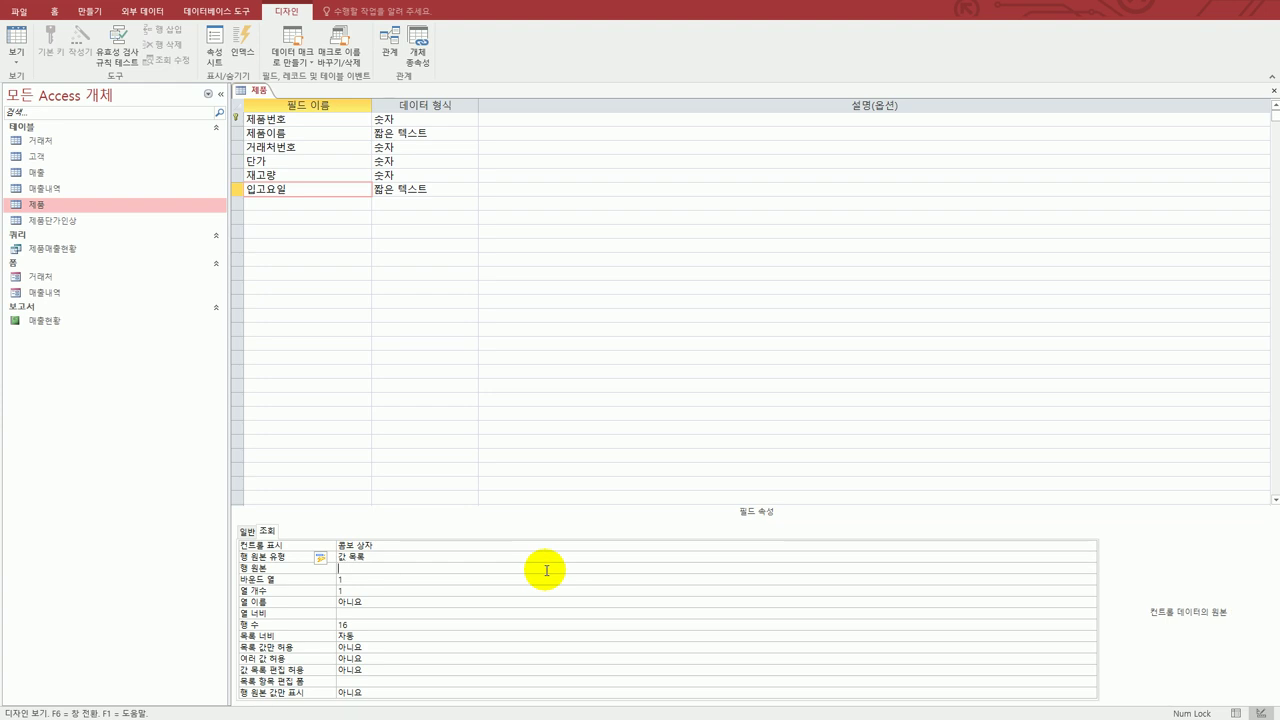
type("월;화;수;목;금")
- Restrict 입고요일 entries to the list by setting 목록 값만 허용 to 예
left_click(370, 647)
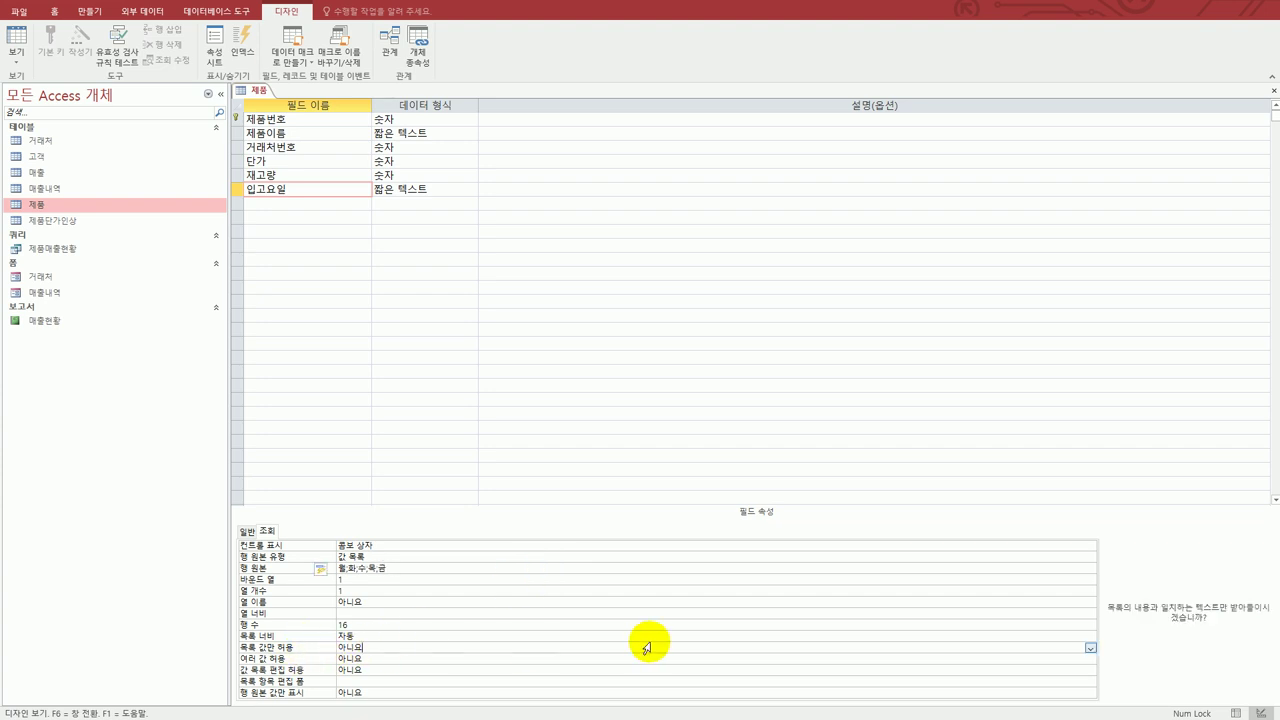
left_click(1080, 649)
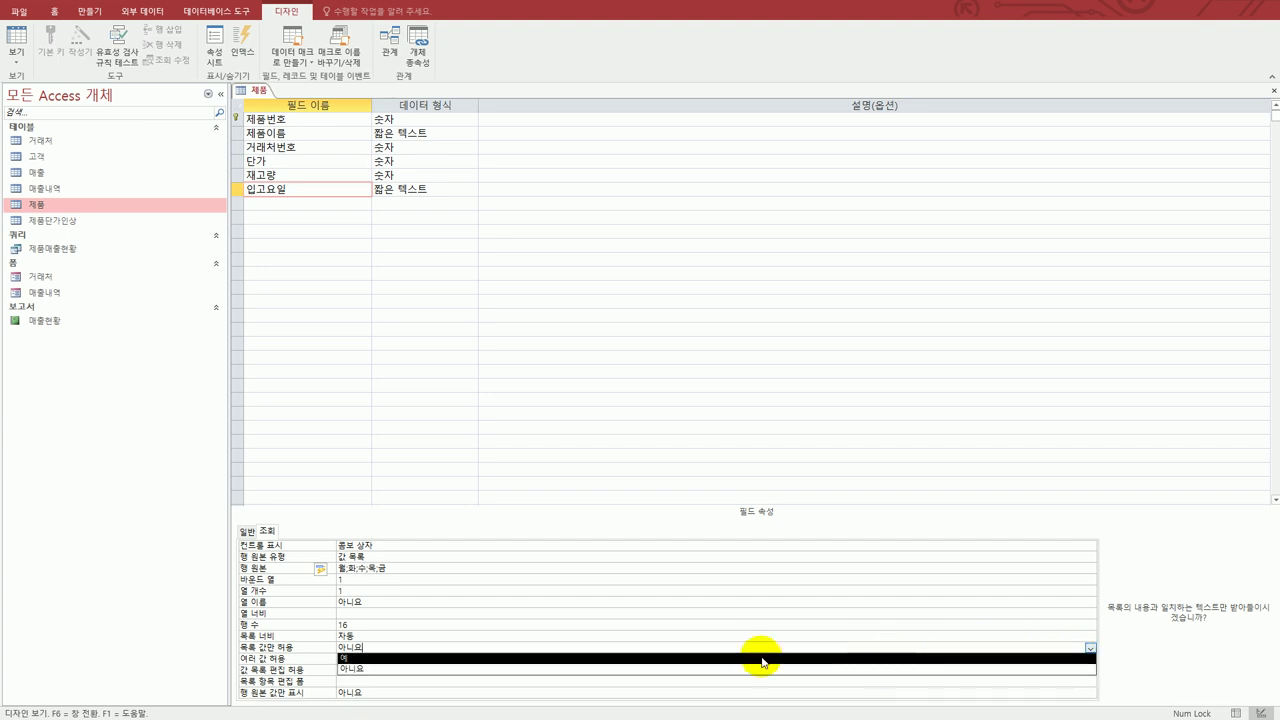
left_click(342, 661)
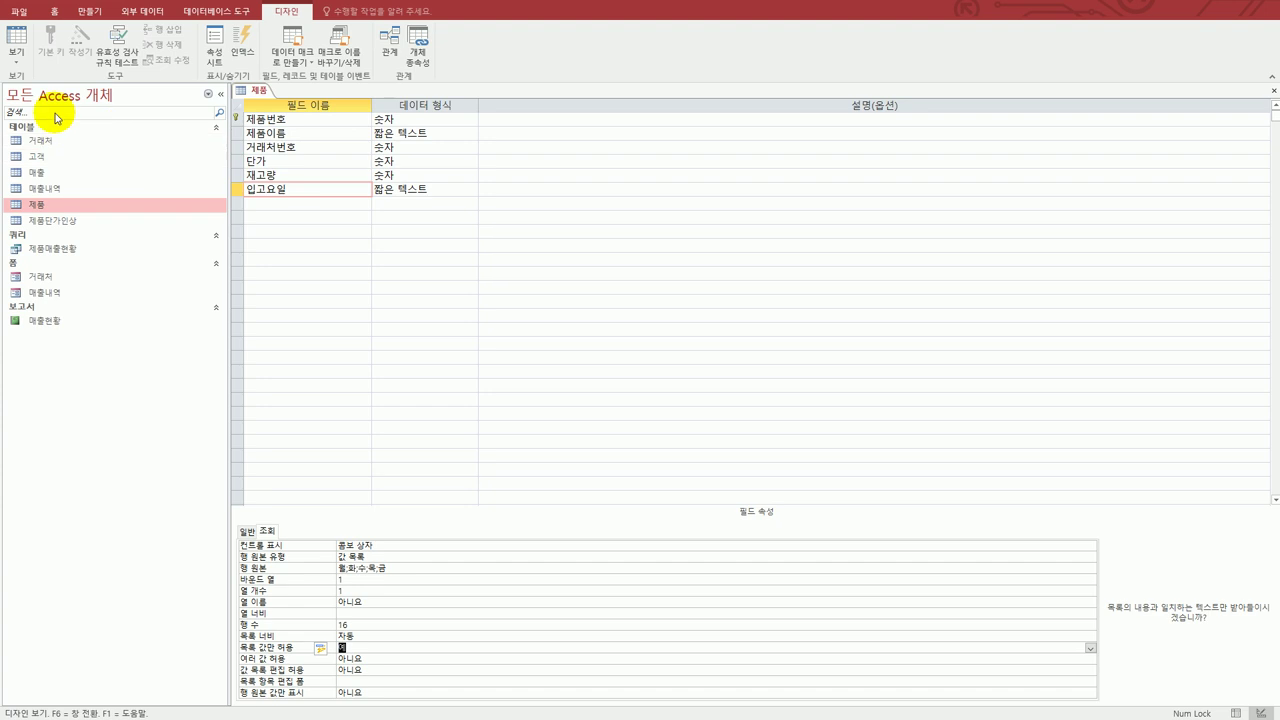
- Switch the 제품 table to Datasheet view, saving the design changes
left_click(19, 42)
left_click_drag(1047, 523, 819, 383)
left_click(810, 452)
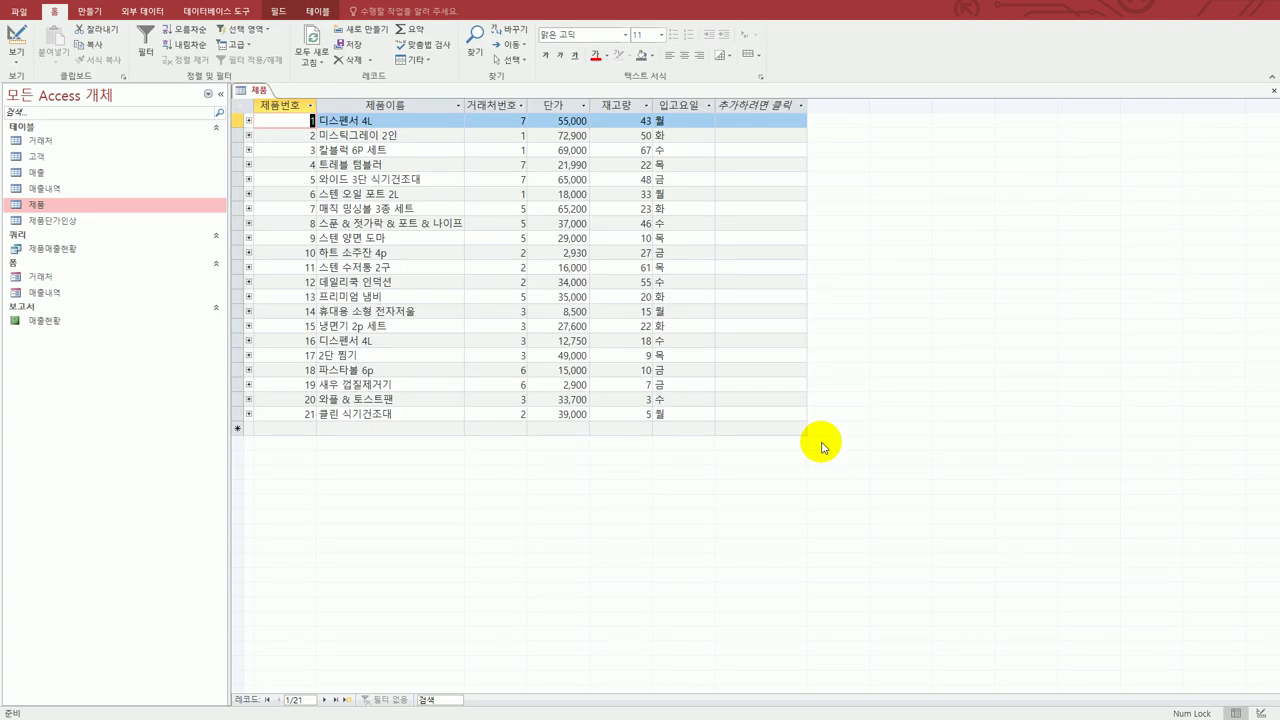
- Check the 입고요일 drop-down choices in the first record and return to Design view
left_click(668, 119)
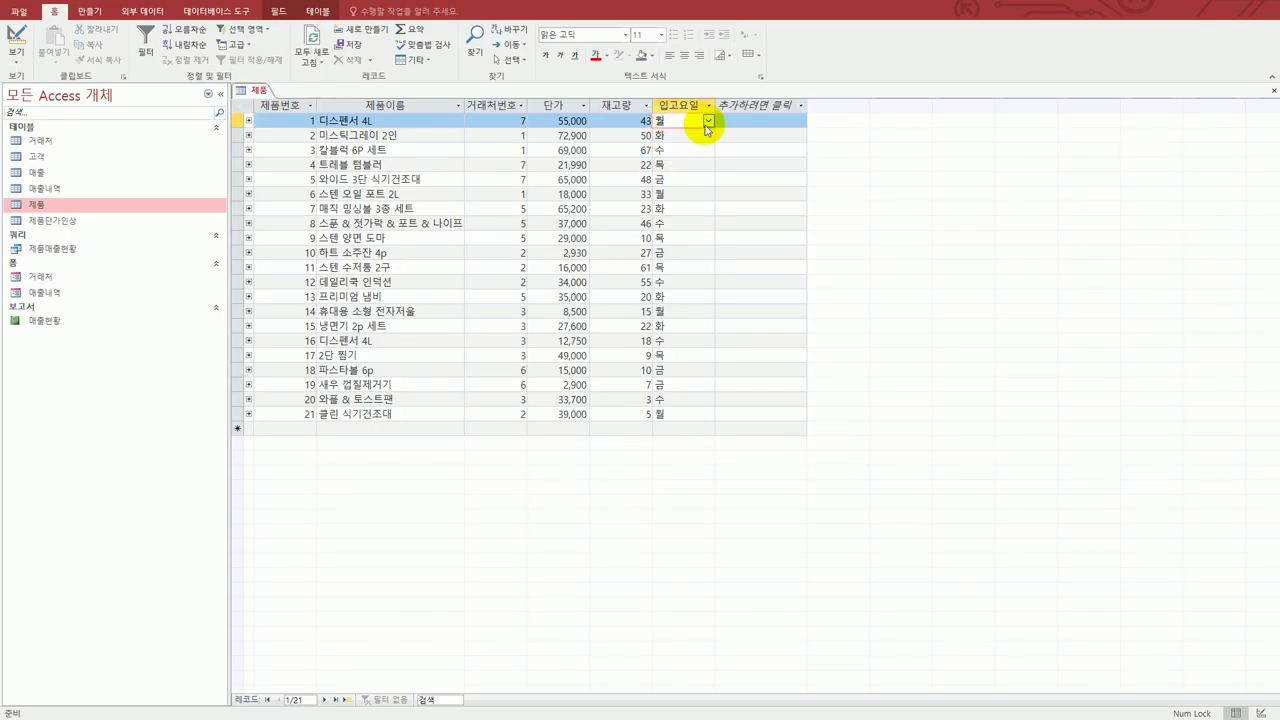
left_click(707, 122)
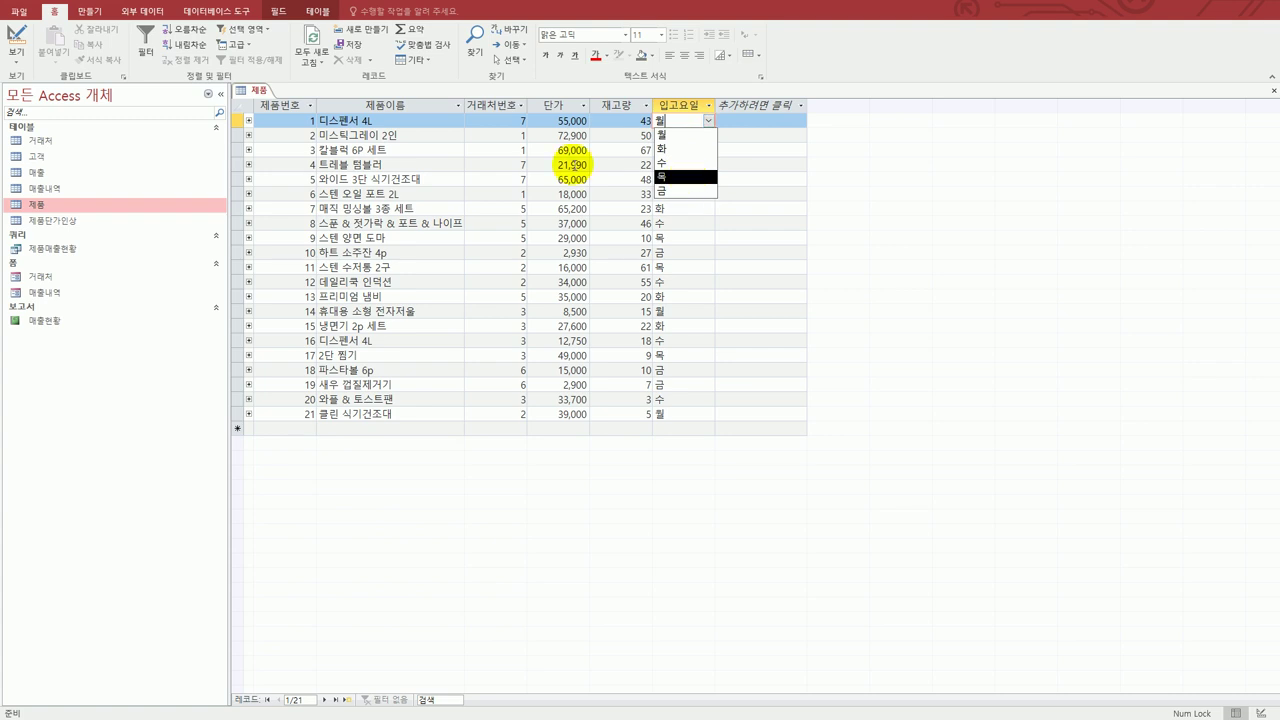
left_click(16, 38)
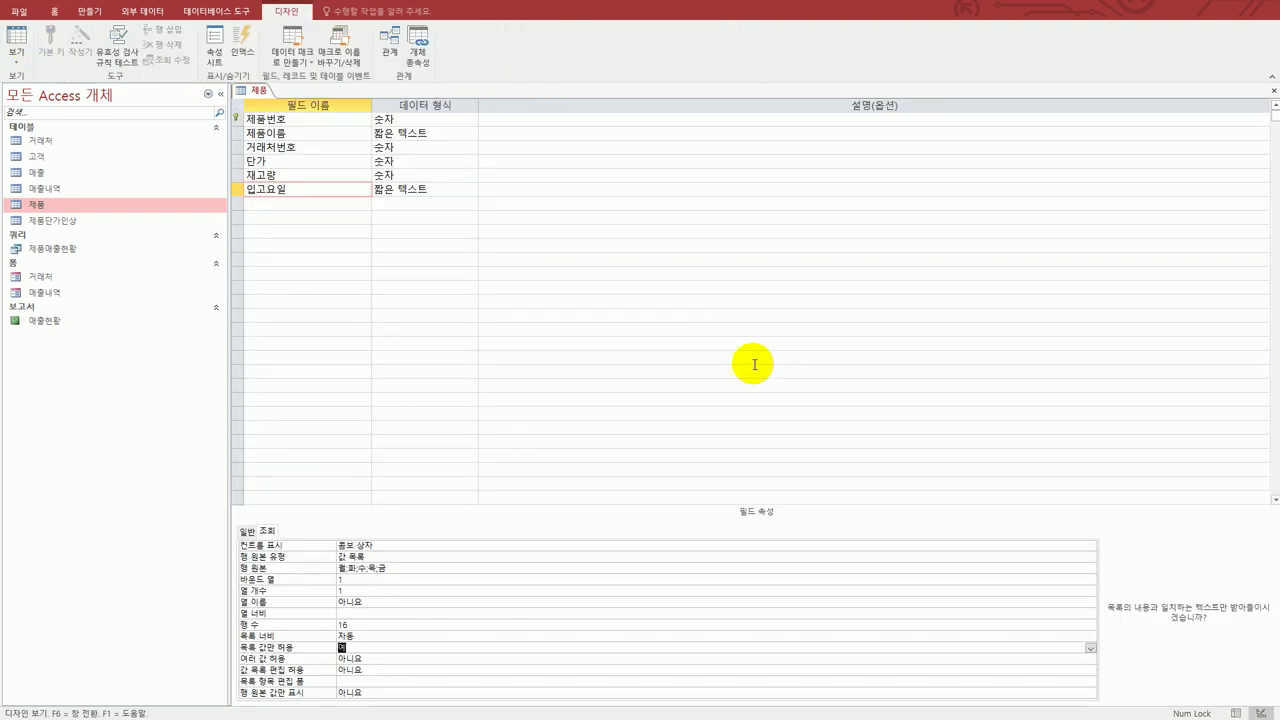
left_click(409, 569)
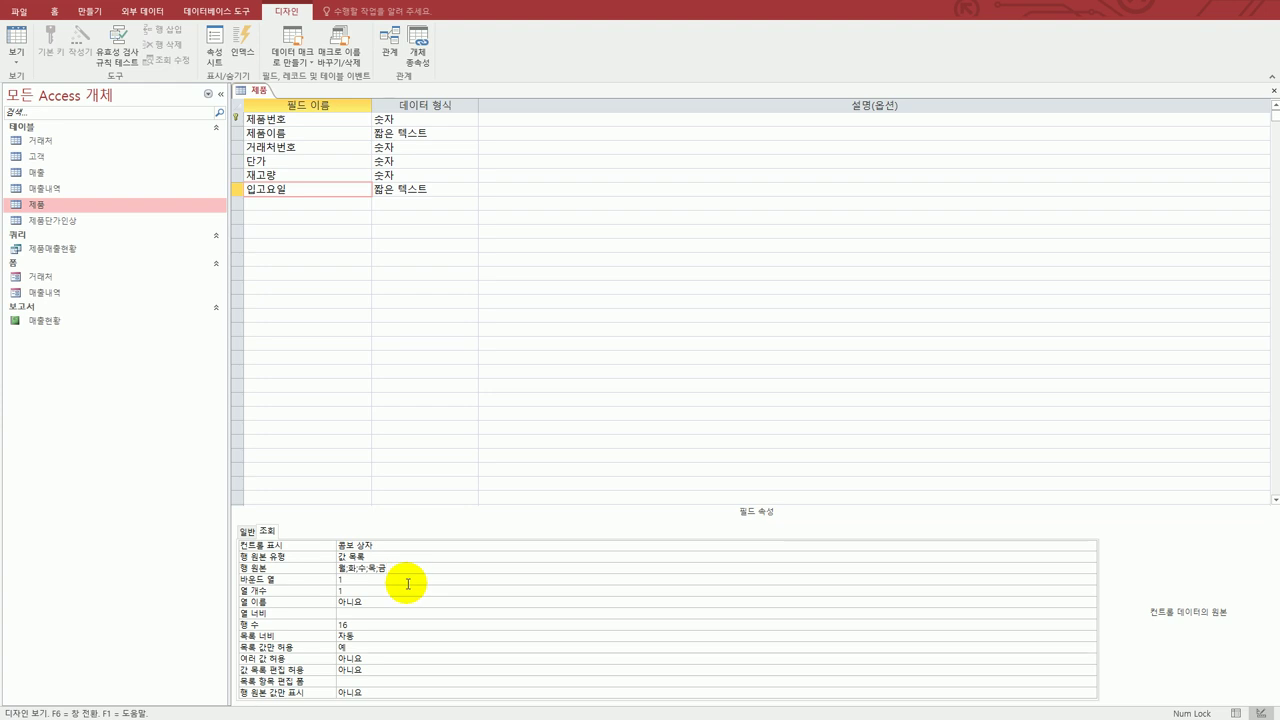
key("shift+Left")
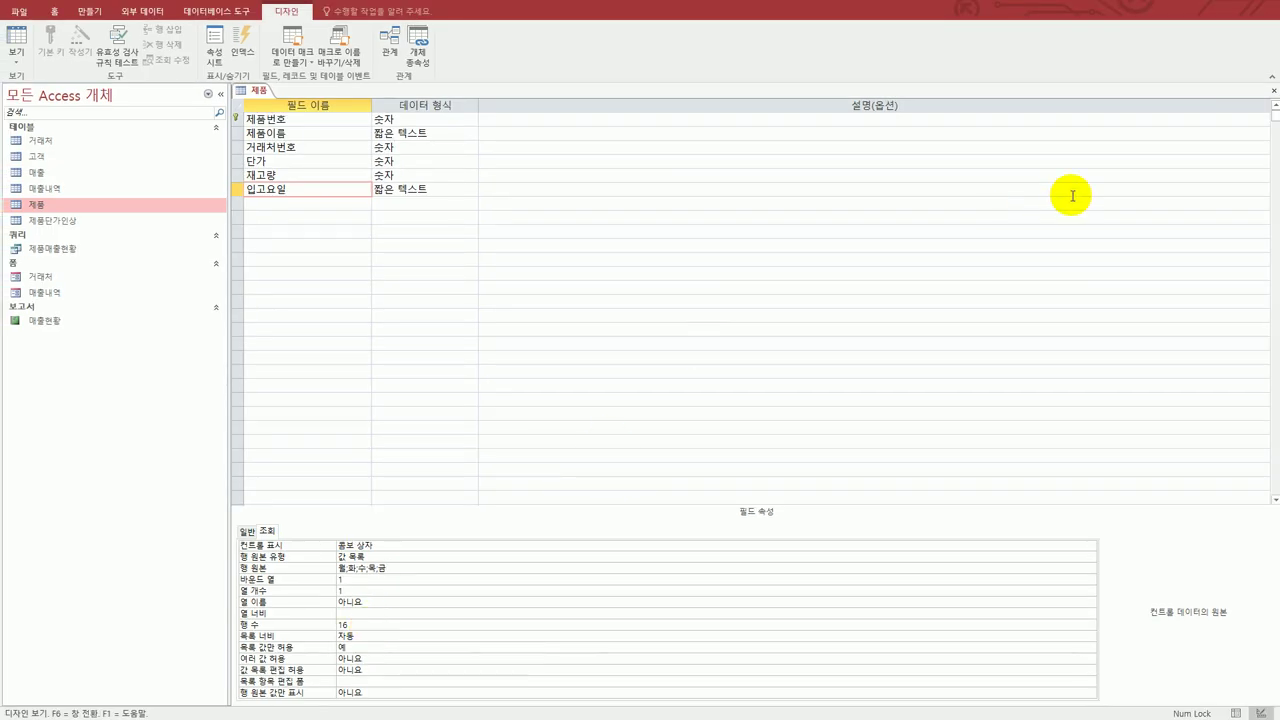
- Close the 제품 table design and open the database's relationships layout
left_click(1273, 90)
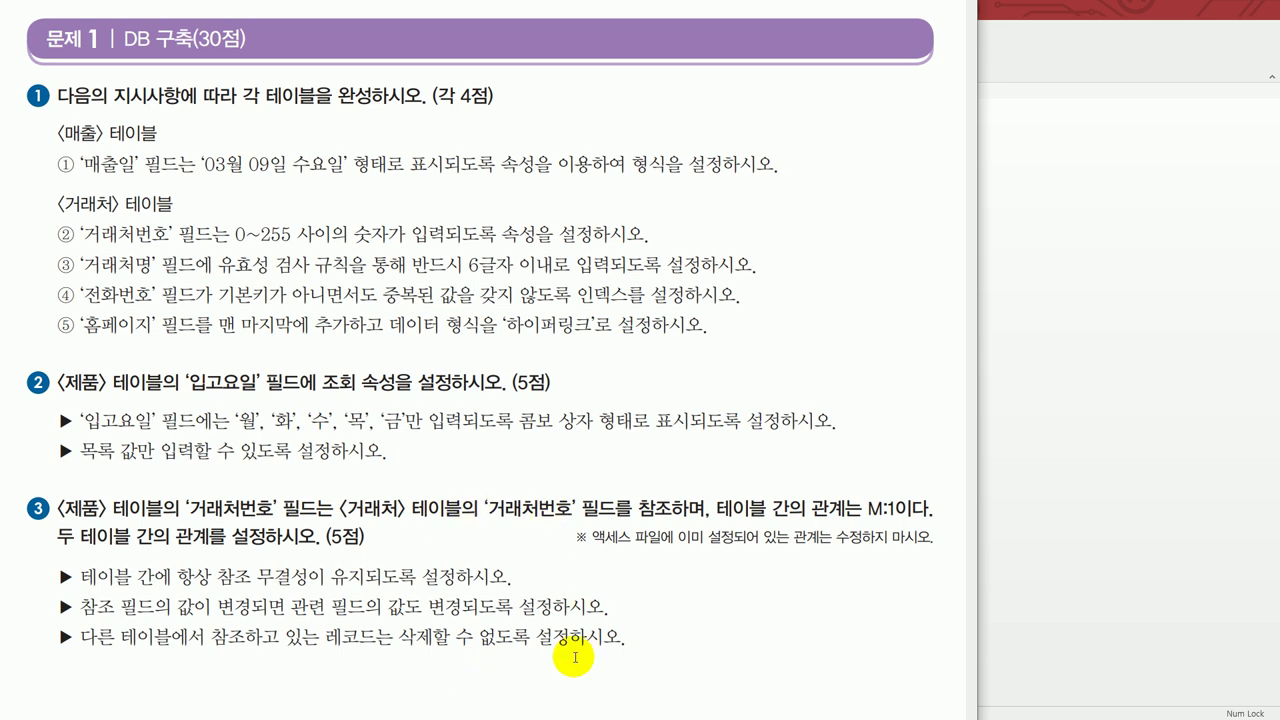
left_click(1093, 382)
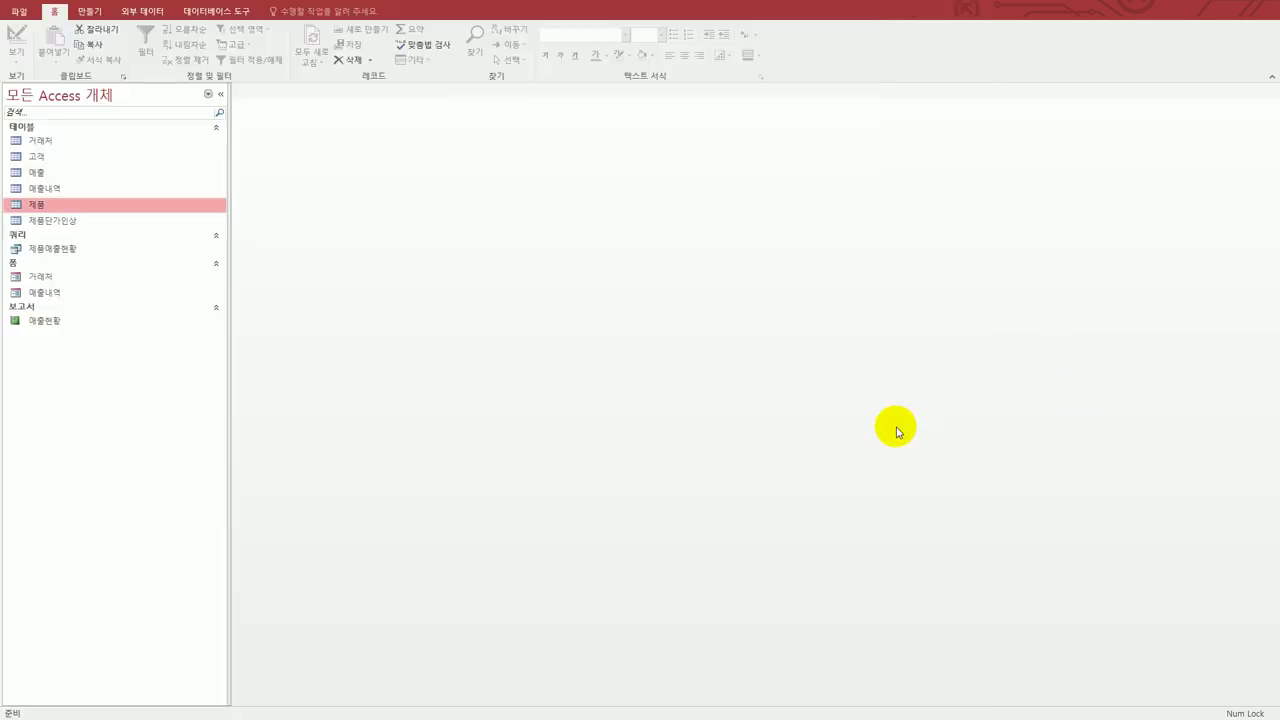
left_click(241, 14)
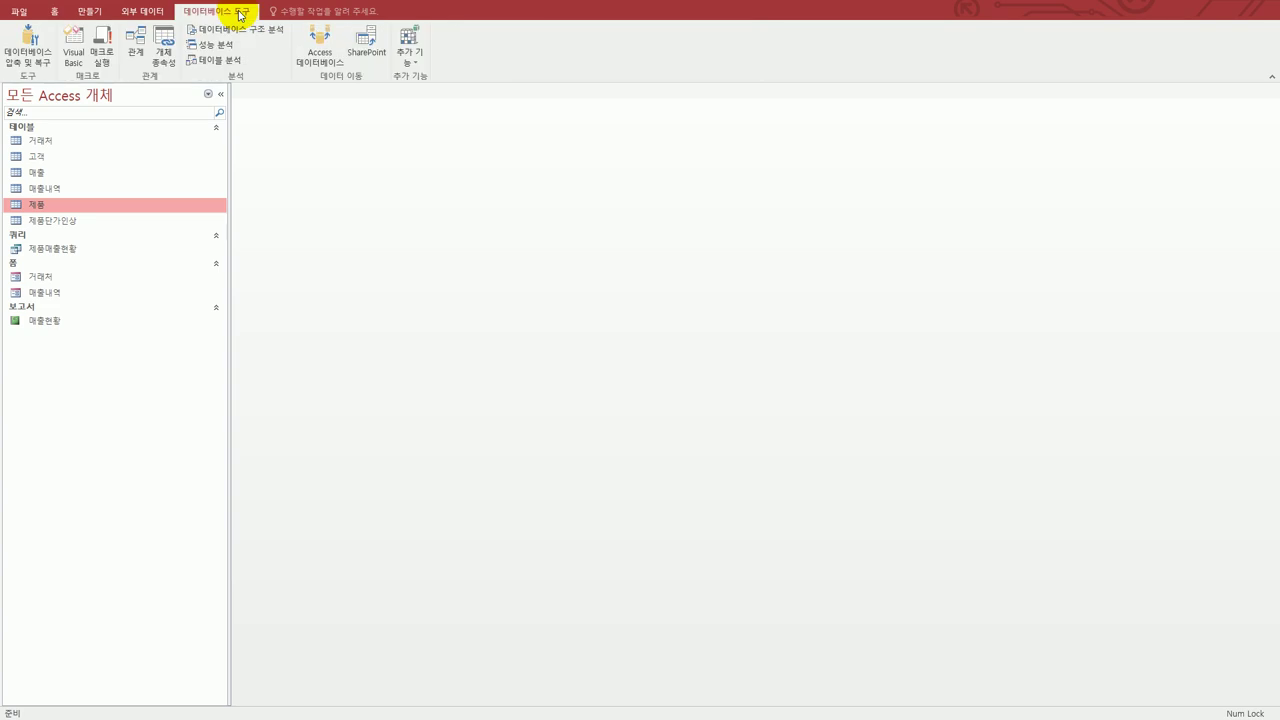
left_click(139, 50)
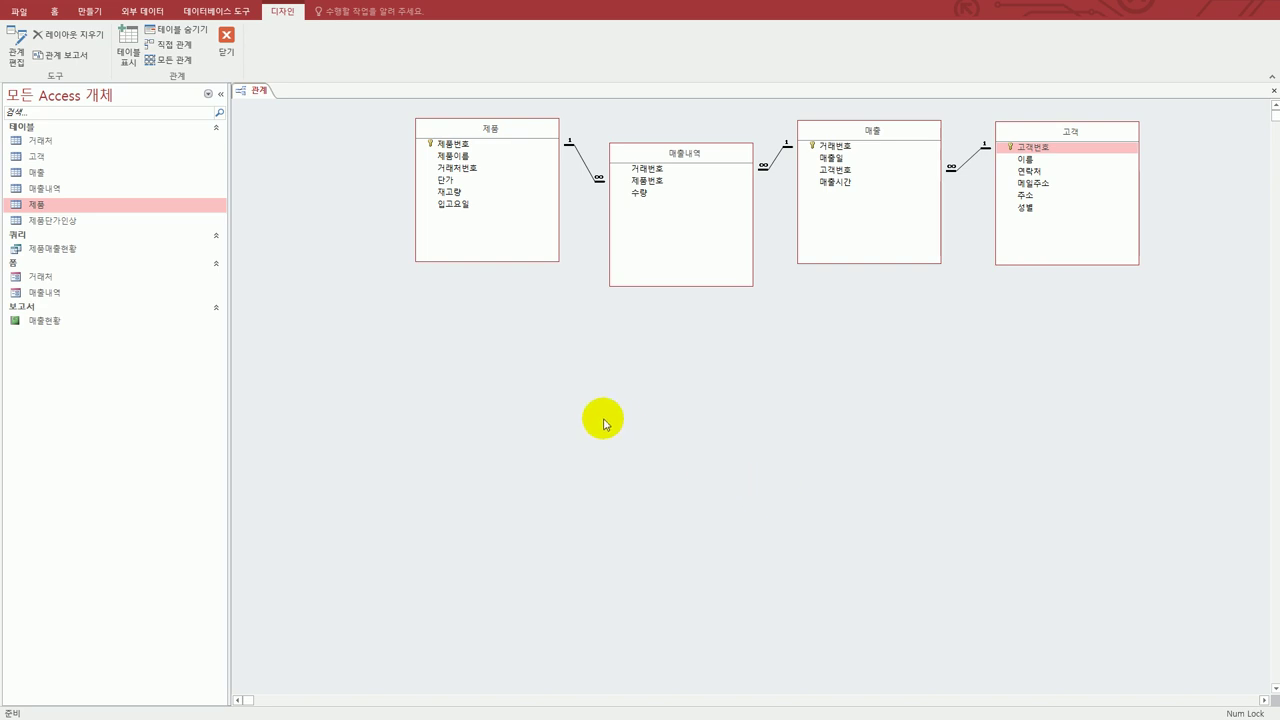
- Add the 거래처 table to the relationships layout
left_click(128, 55)
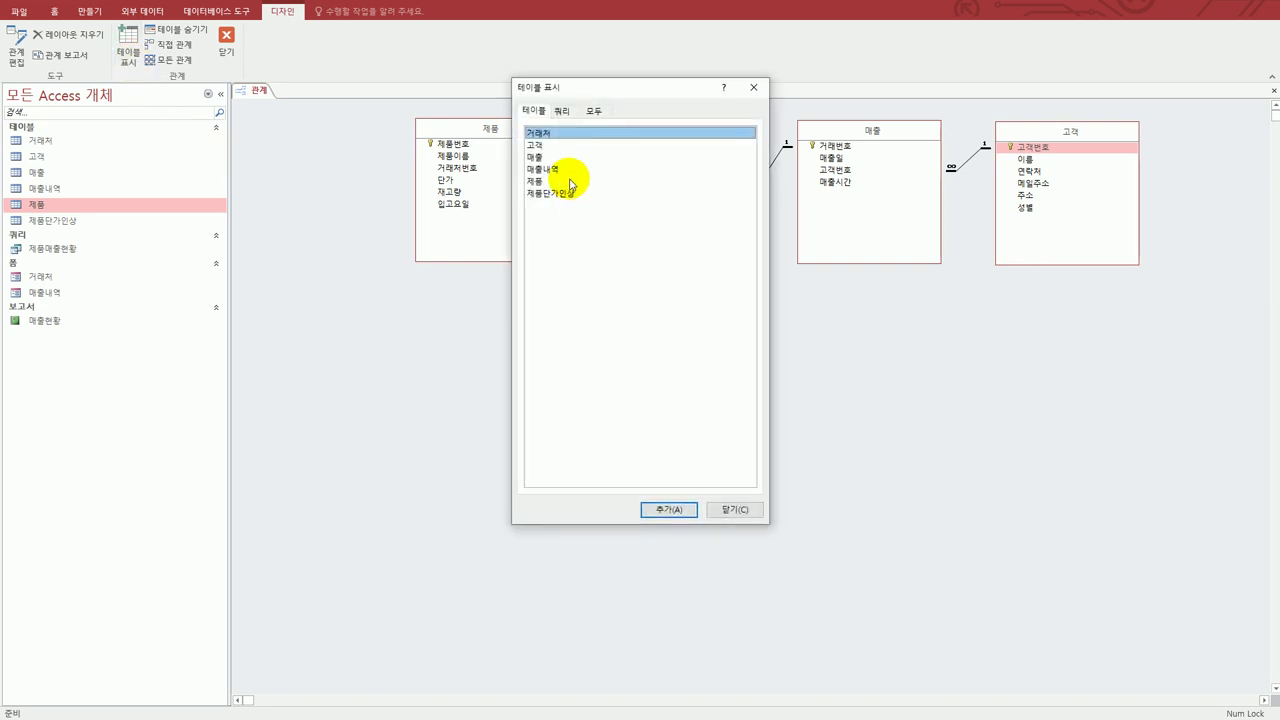
double_click(561, 136)
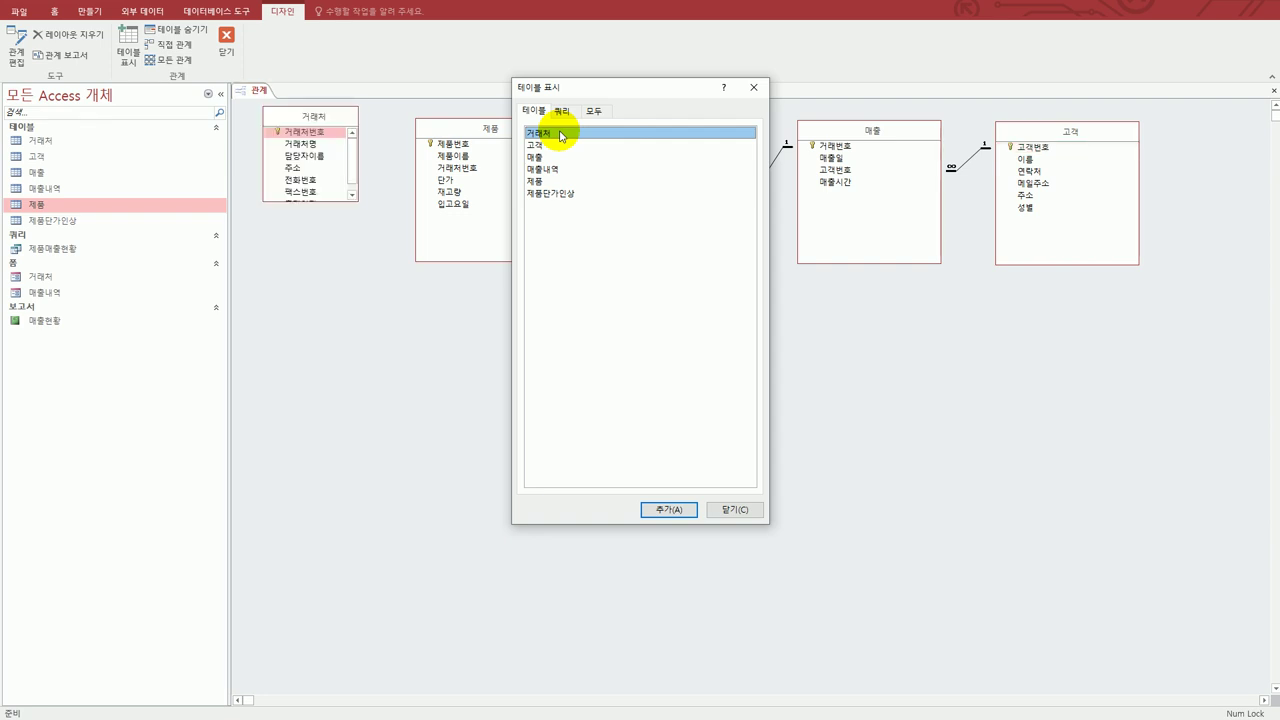
left_click(754, 87)
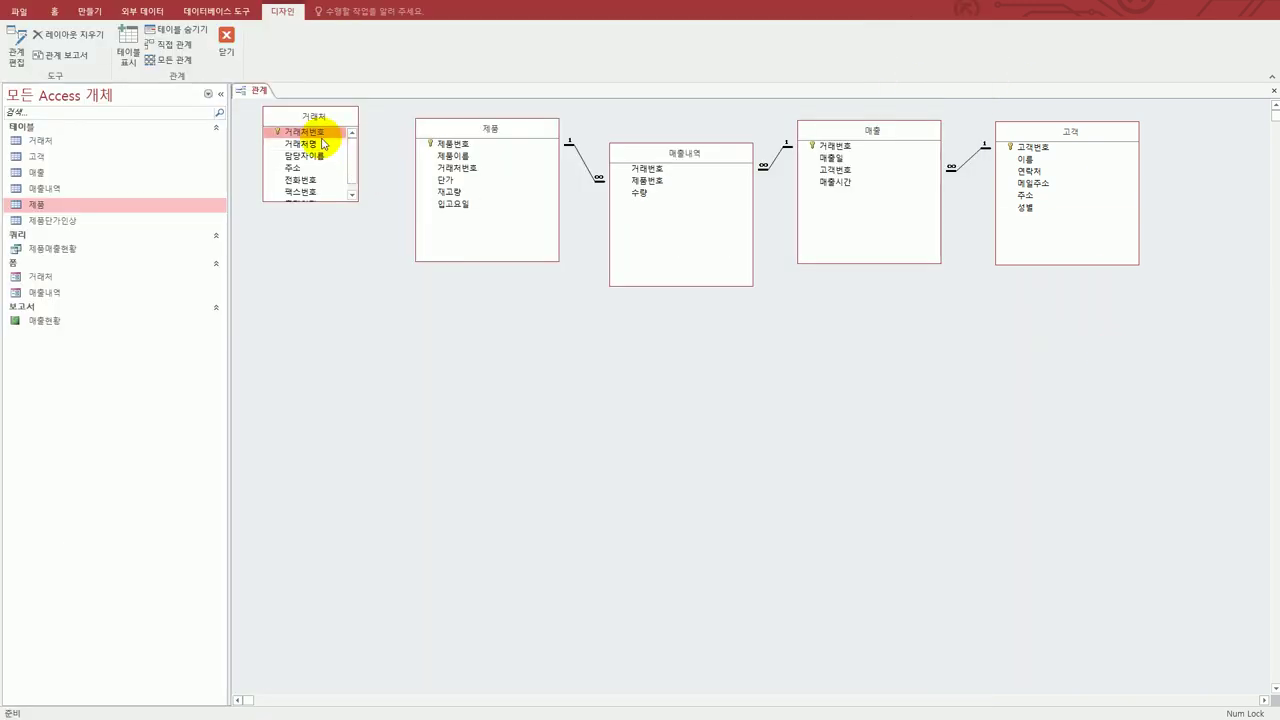
- Relate 거래처 to 제품 on 거래처번호 with referential integrity and cascading field updates only, then save and close the layout
left_click_drag(318, 131, 448, 179)
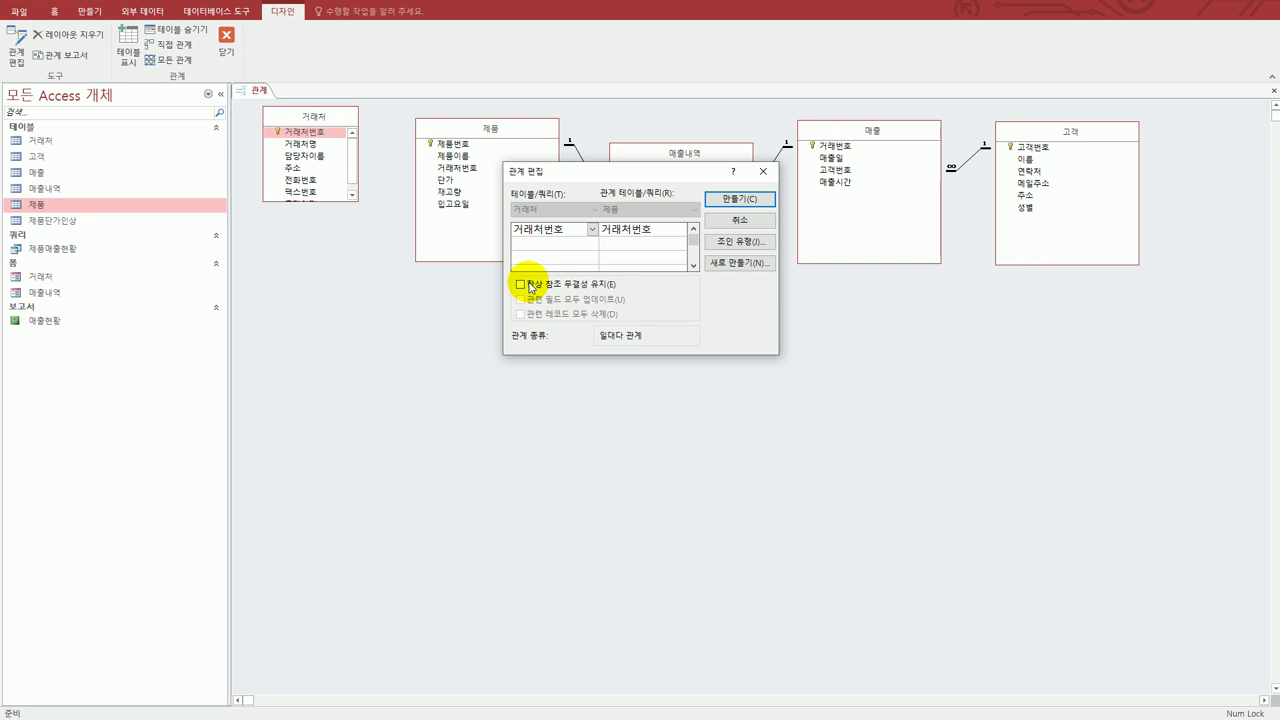
left_click(530, 286)
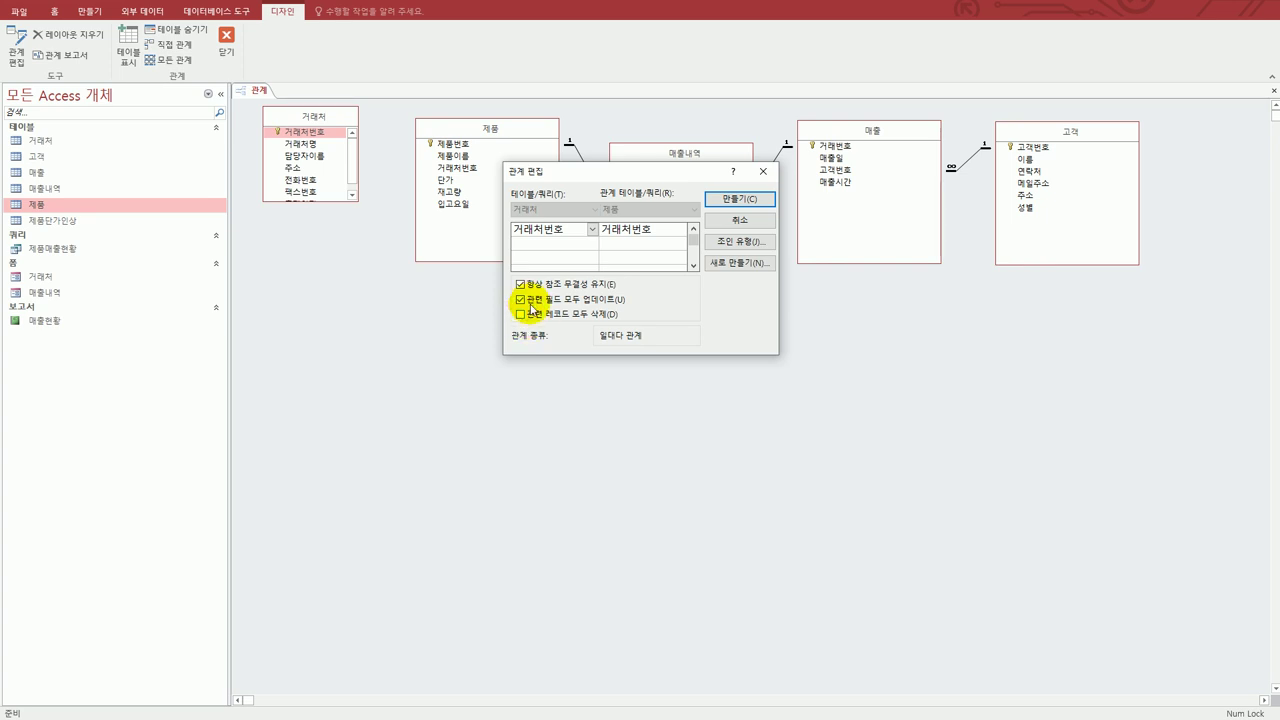
left_click(731, 203)
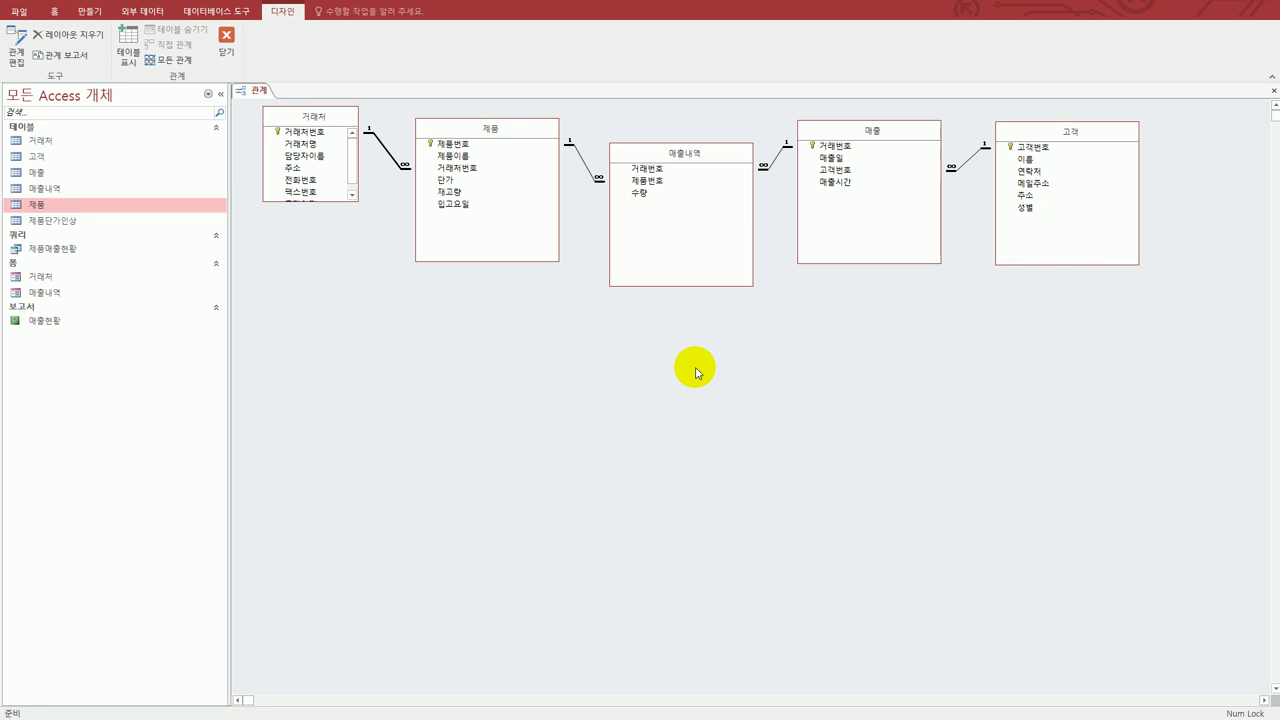
left_click(226, 40)
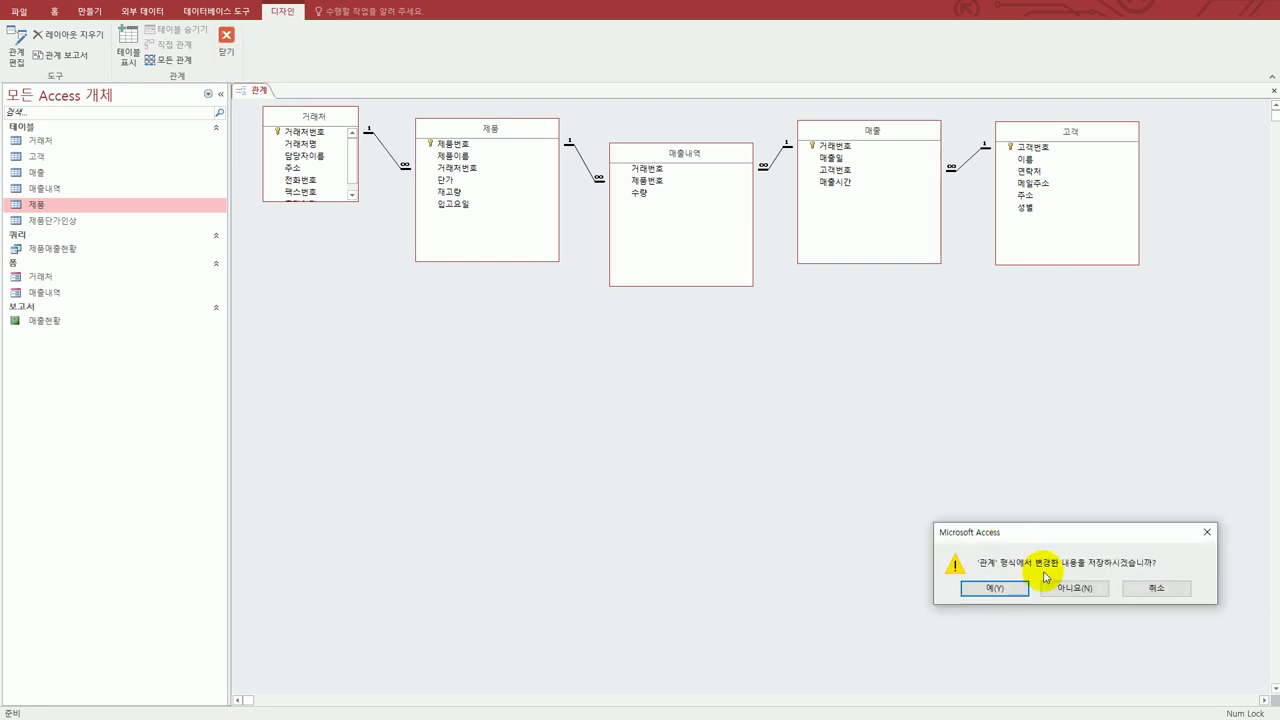
left_click(993, 590)
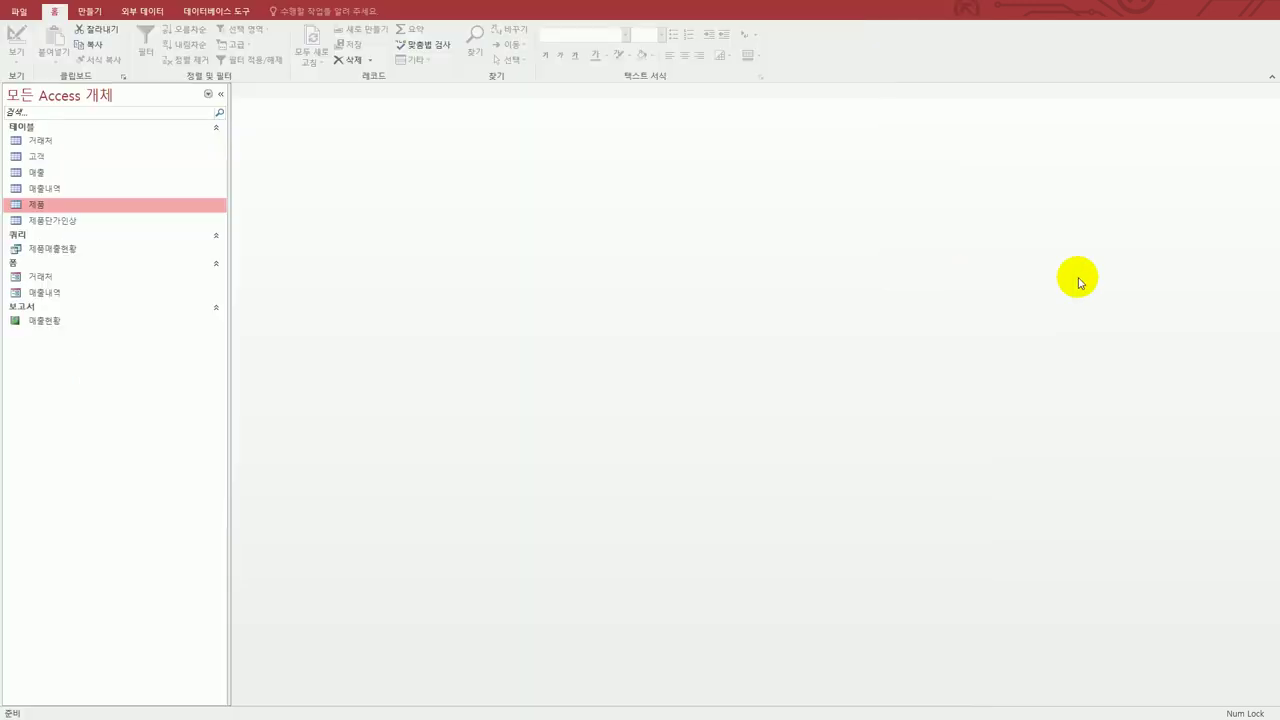
- Open the 매출내역 form in Design view and display the form's property sheet beneath the layout
left_click(116, 299)
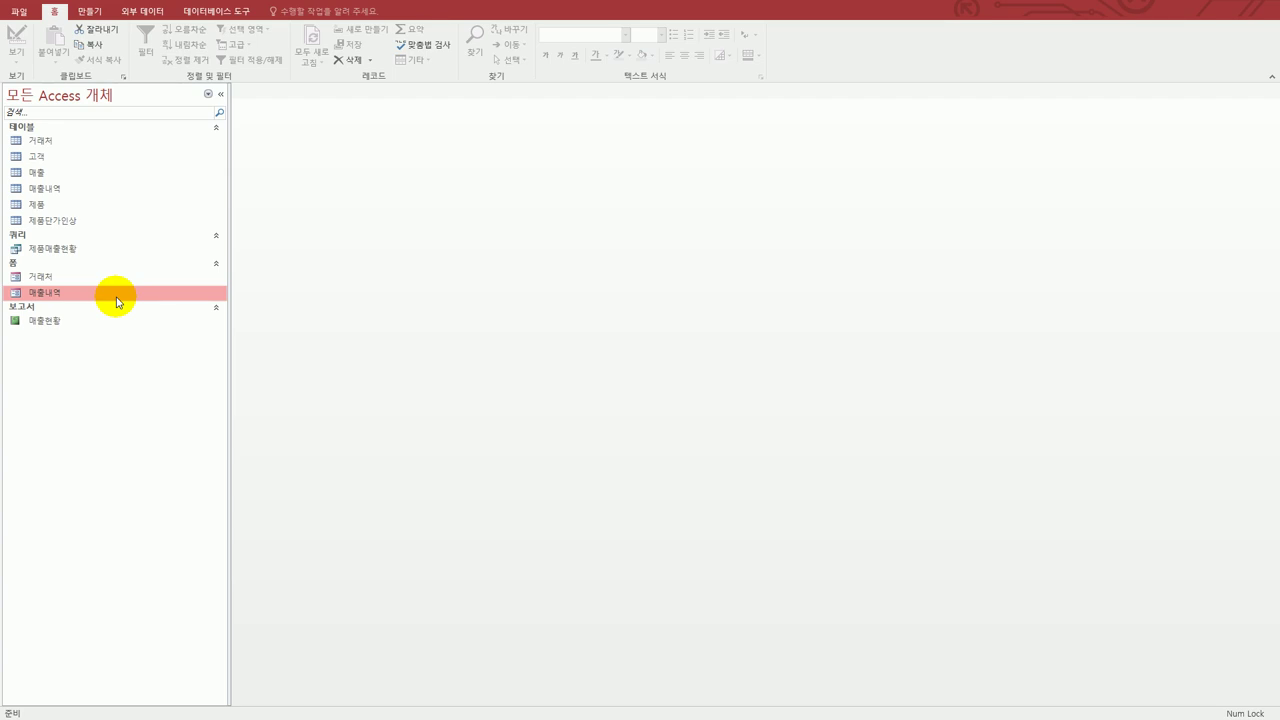
right_click(116, 299)
left_click(167, 335)
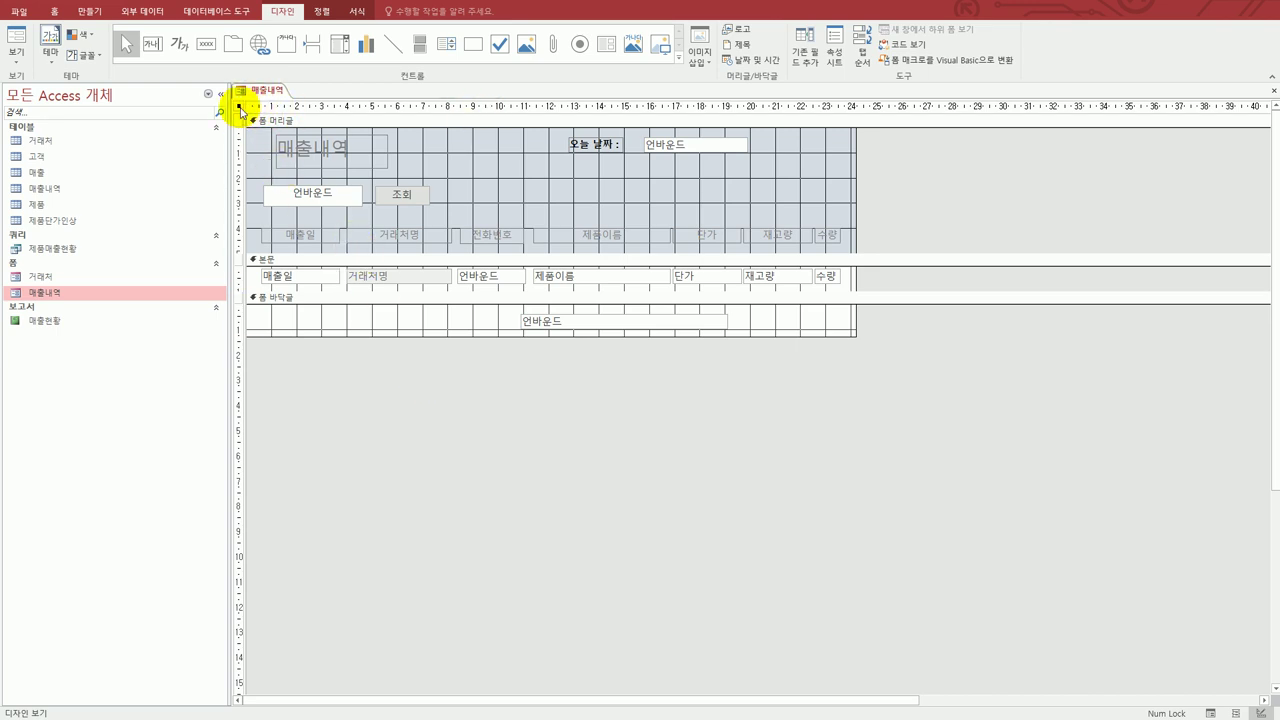
double_click(240, 107)
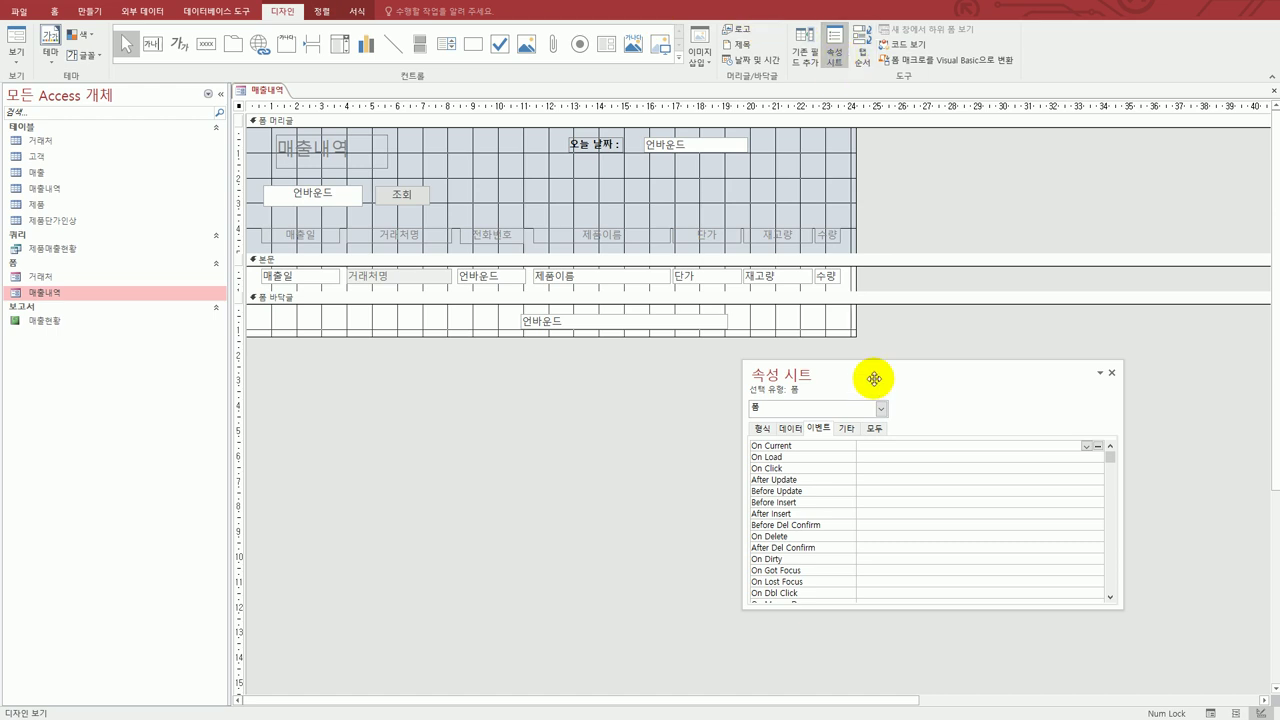
left_click_drag(871, 377, 657, 373)
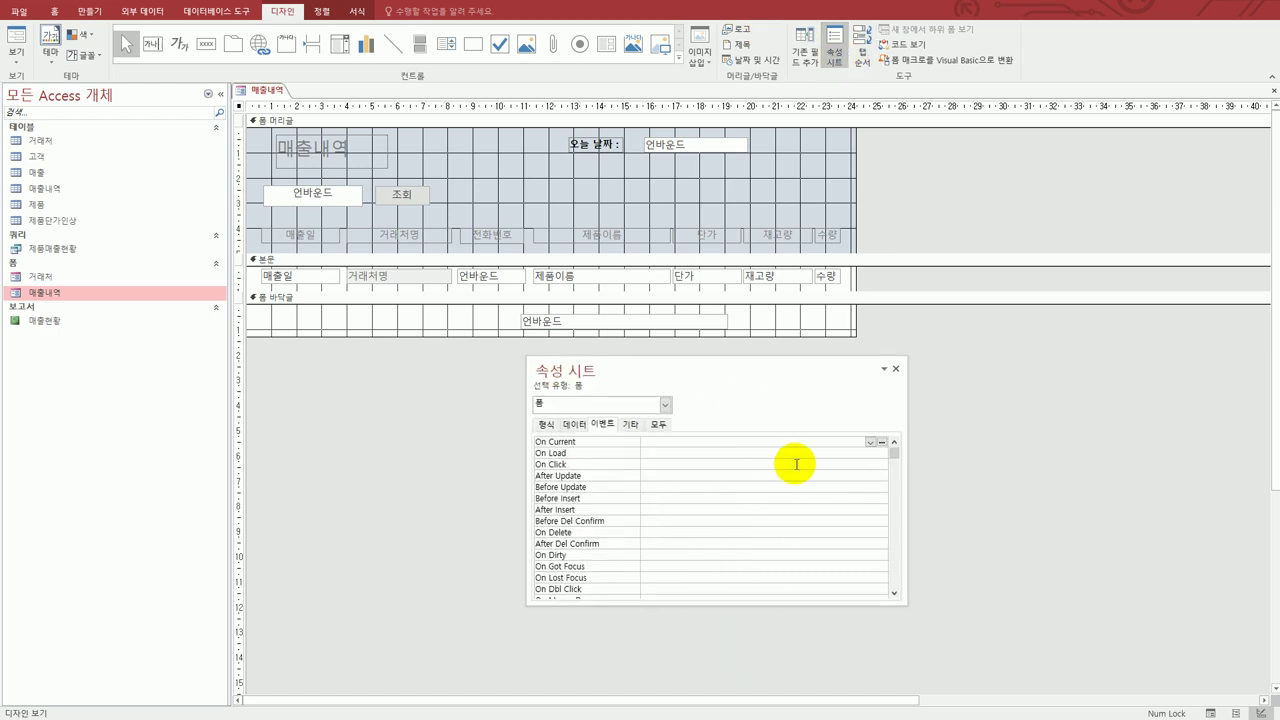
- Close and reopen the 매출내역 form's property sheet
left_click(896, 370)
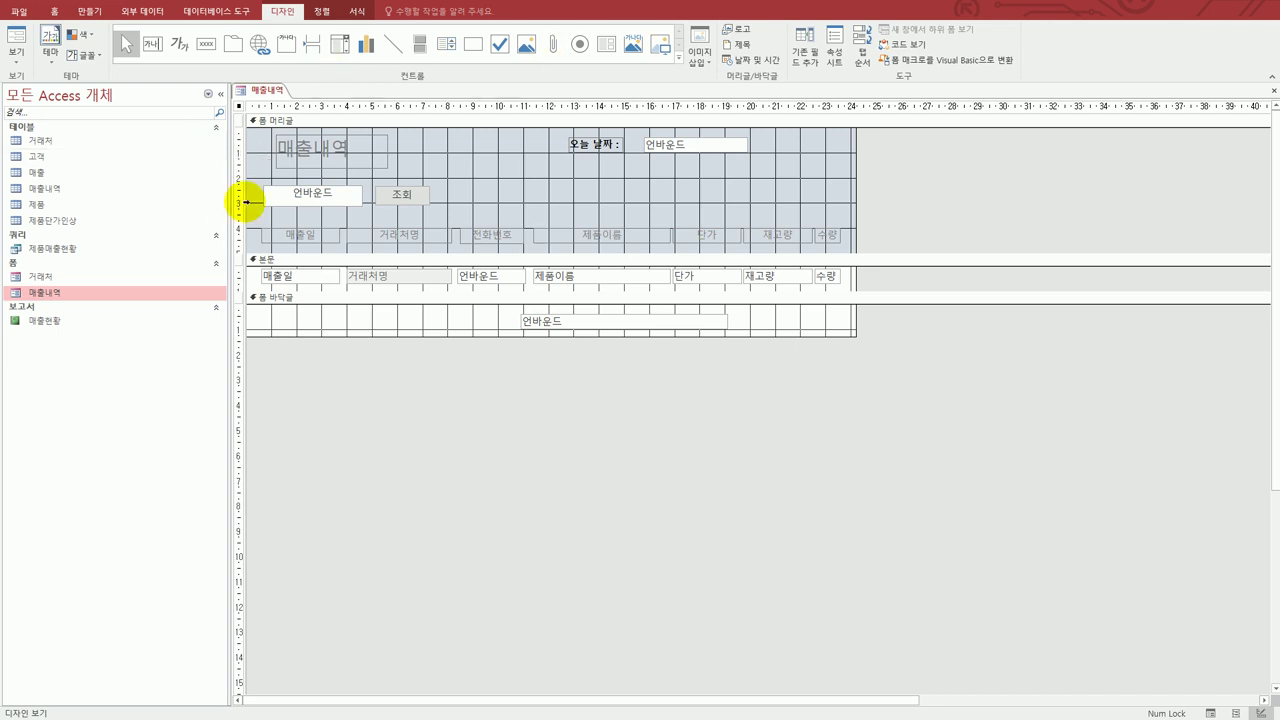
double_click(240, 106)
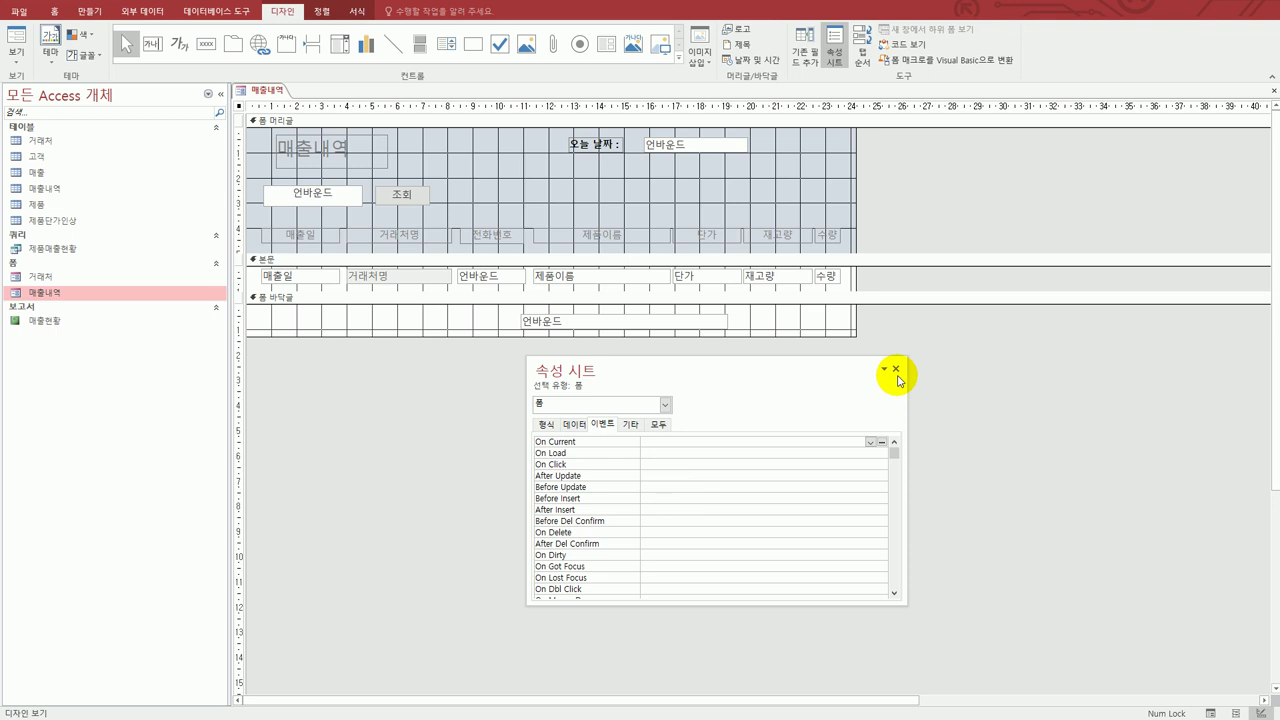
left_click(896, 369)
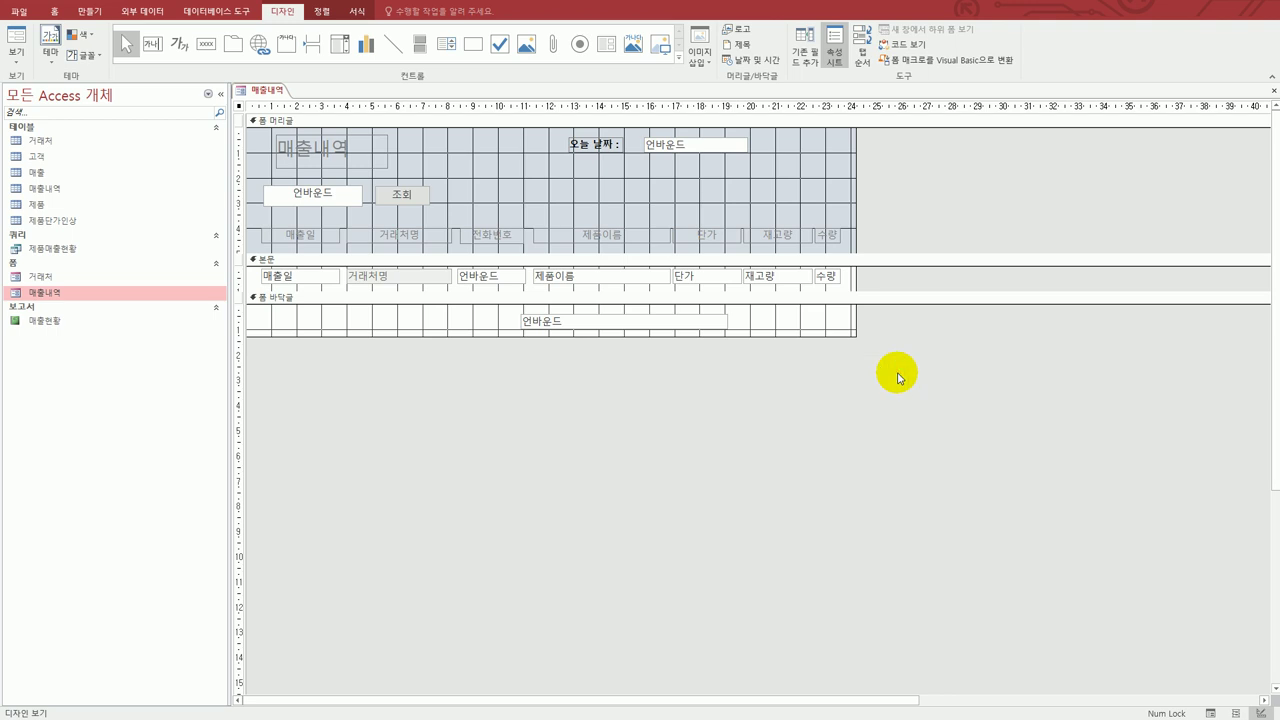
left_click(836, 60)
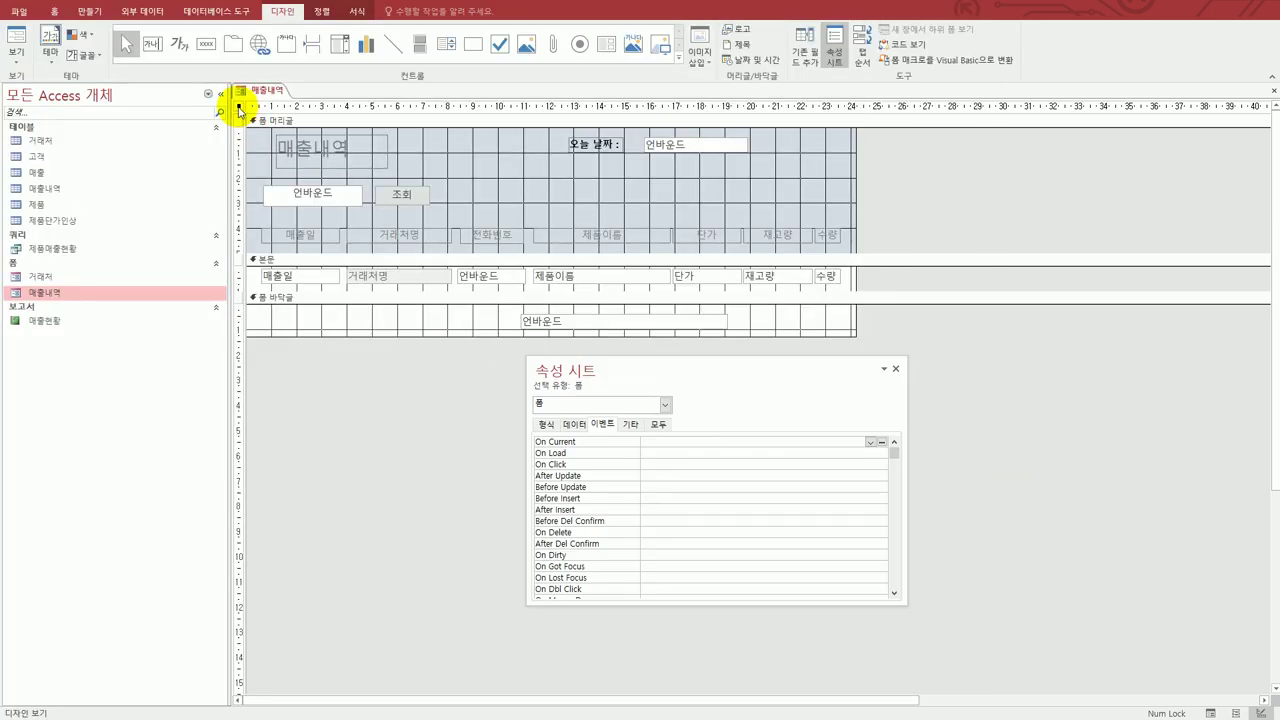
- Set the 매출내역 form's 정렬 기준 property to 매출일 for ascending order
left_click(577, 427)
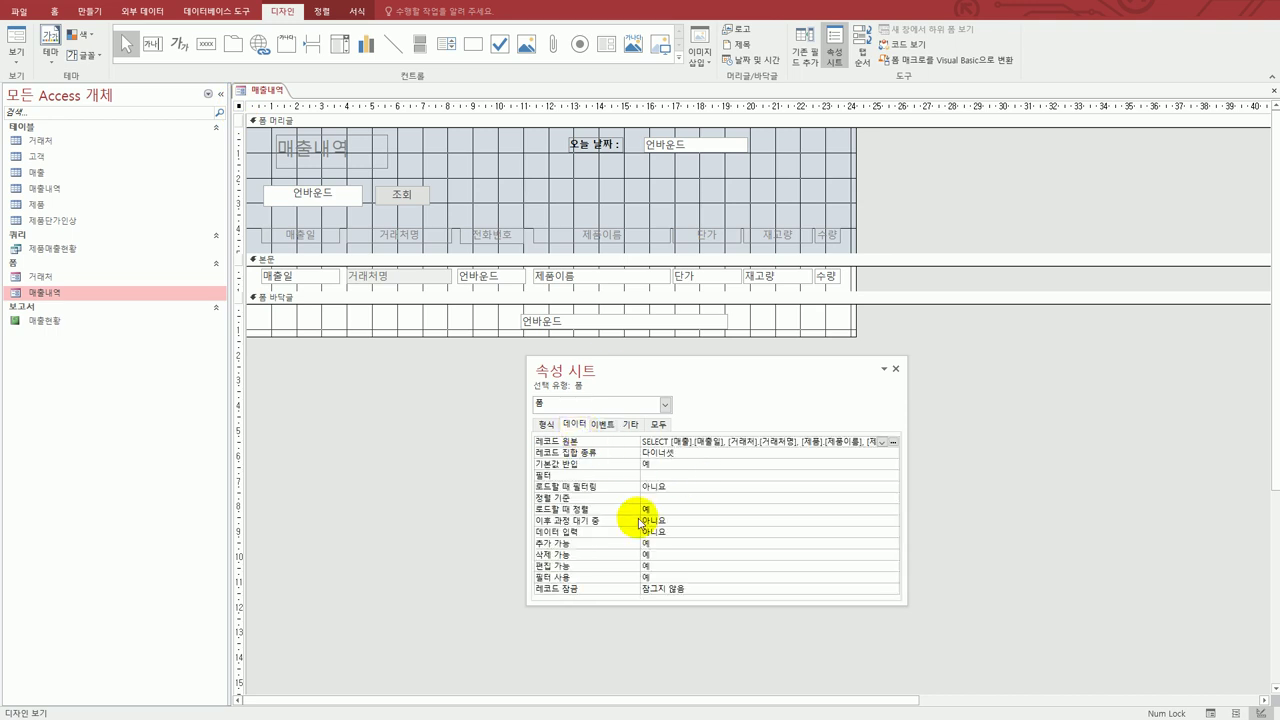
left_click(685, 499)
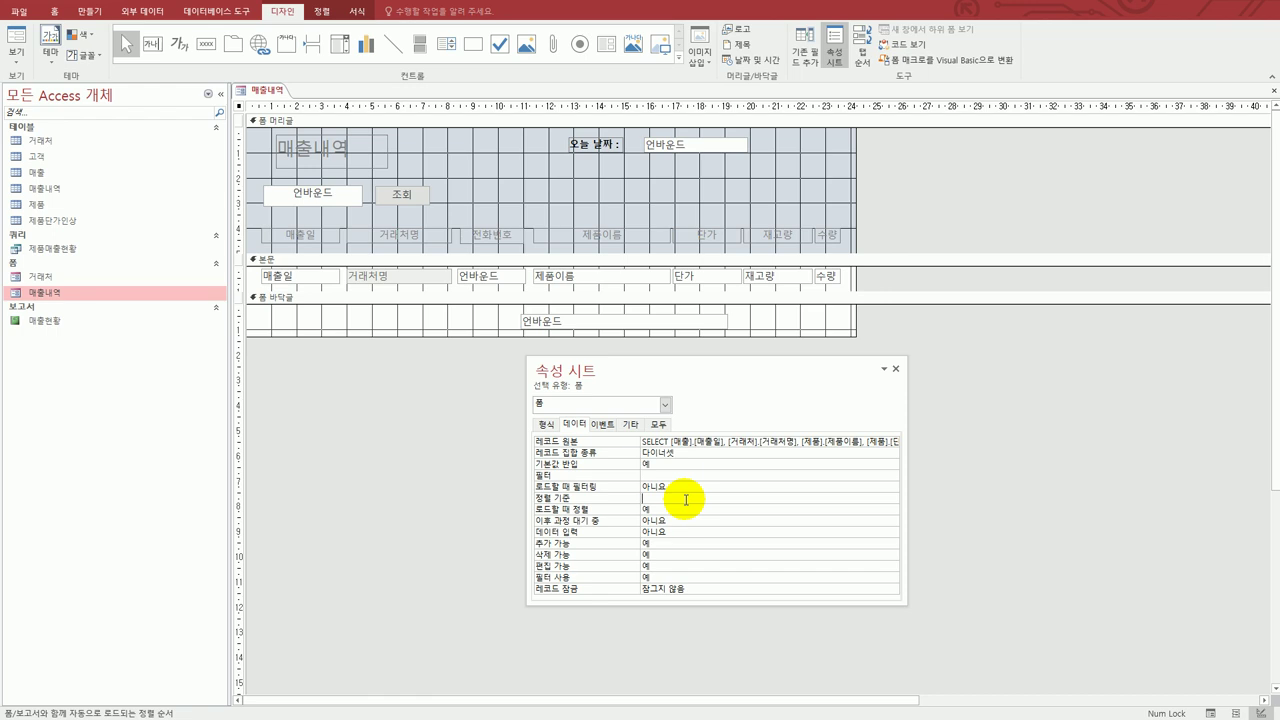
type("매출ㅇ")
type("ㅣㄹ")
type(" ㅇㄷ")
type("c")
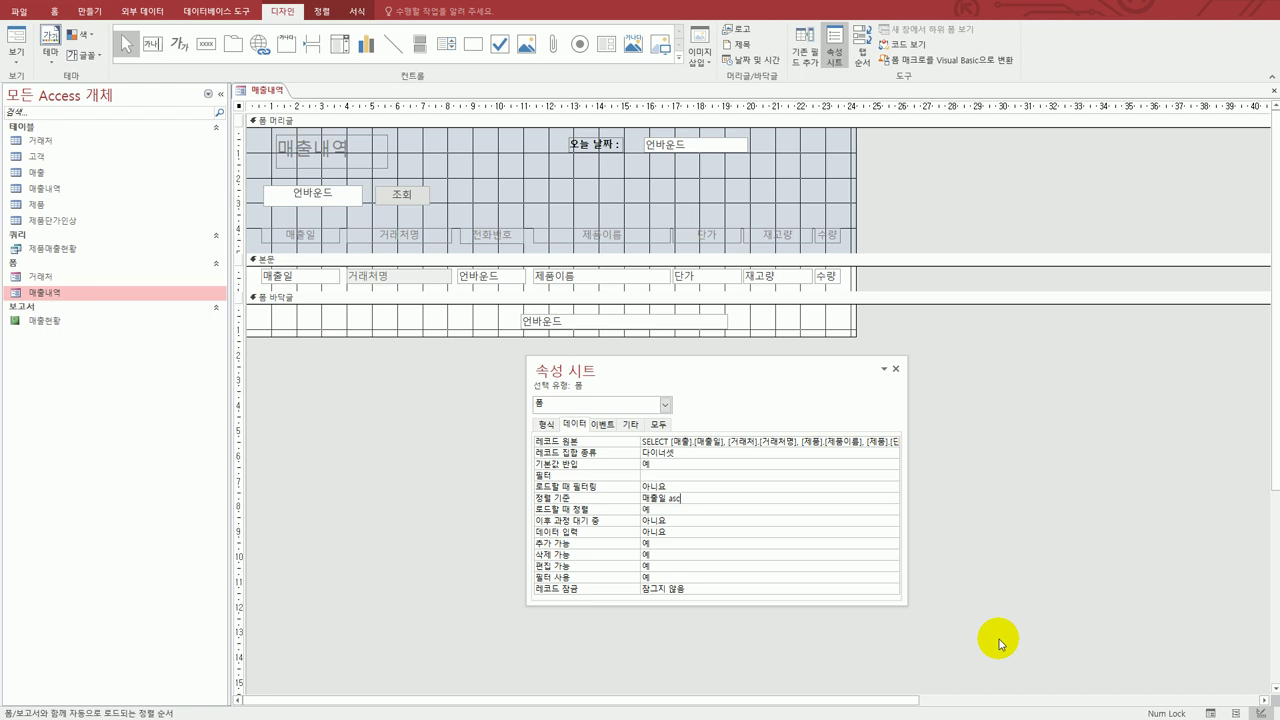
key("BackSpace")
key("BackSpace")
key("BackSpace")
key("BackSpace")
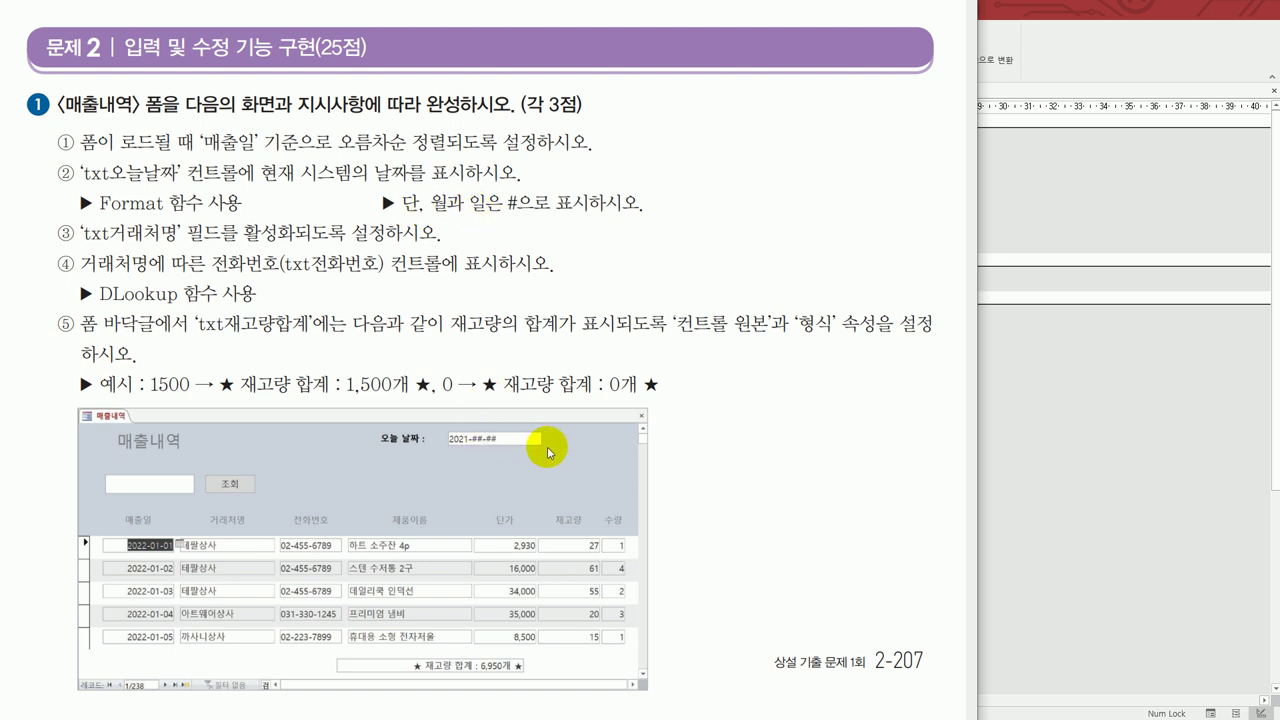
- Set the control source of txt오늘날짜 in the form header to =format(date(),"yyyy-##-##")
key("F4")
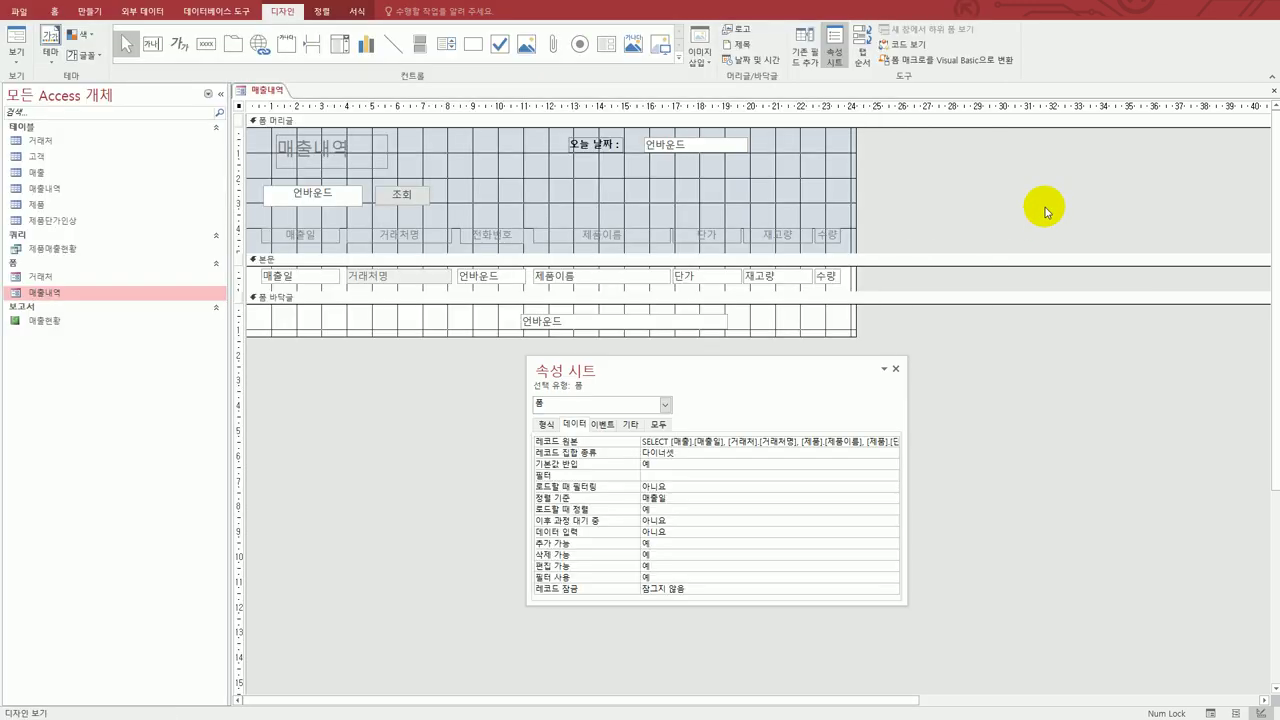
left_click(650, 146)
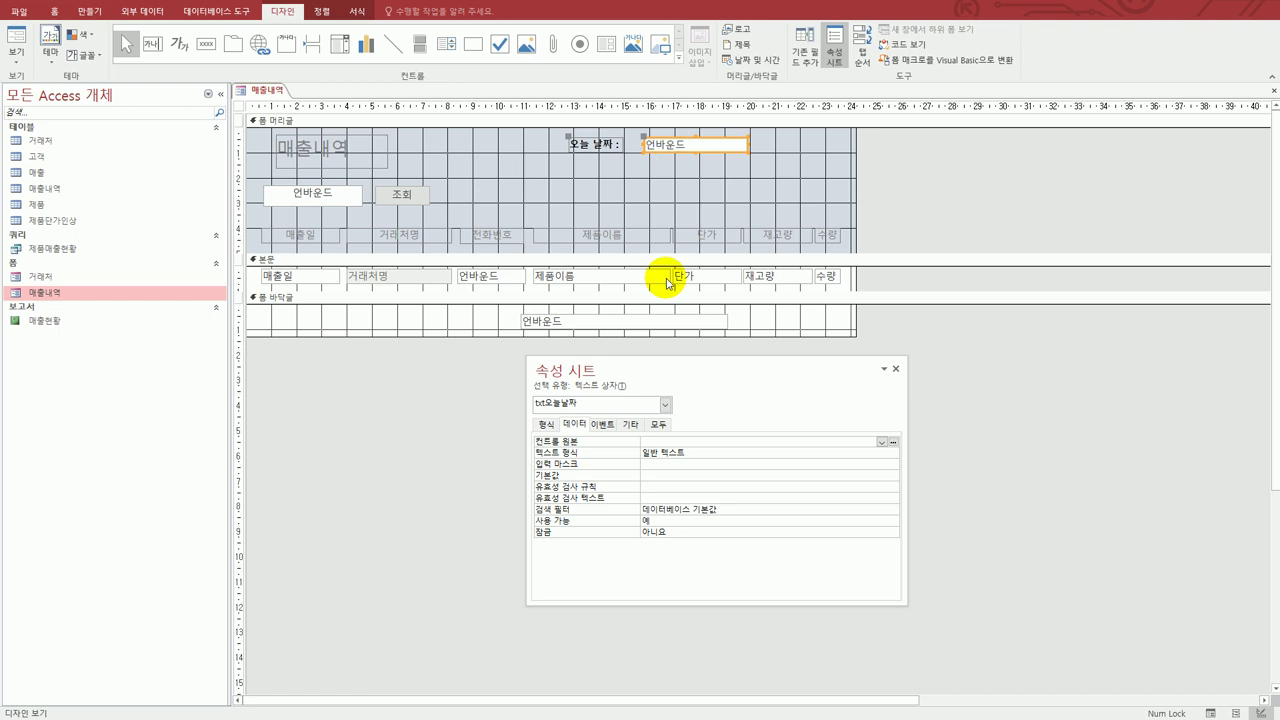
left_click(650, 442)
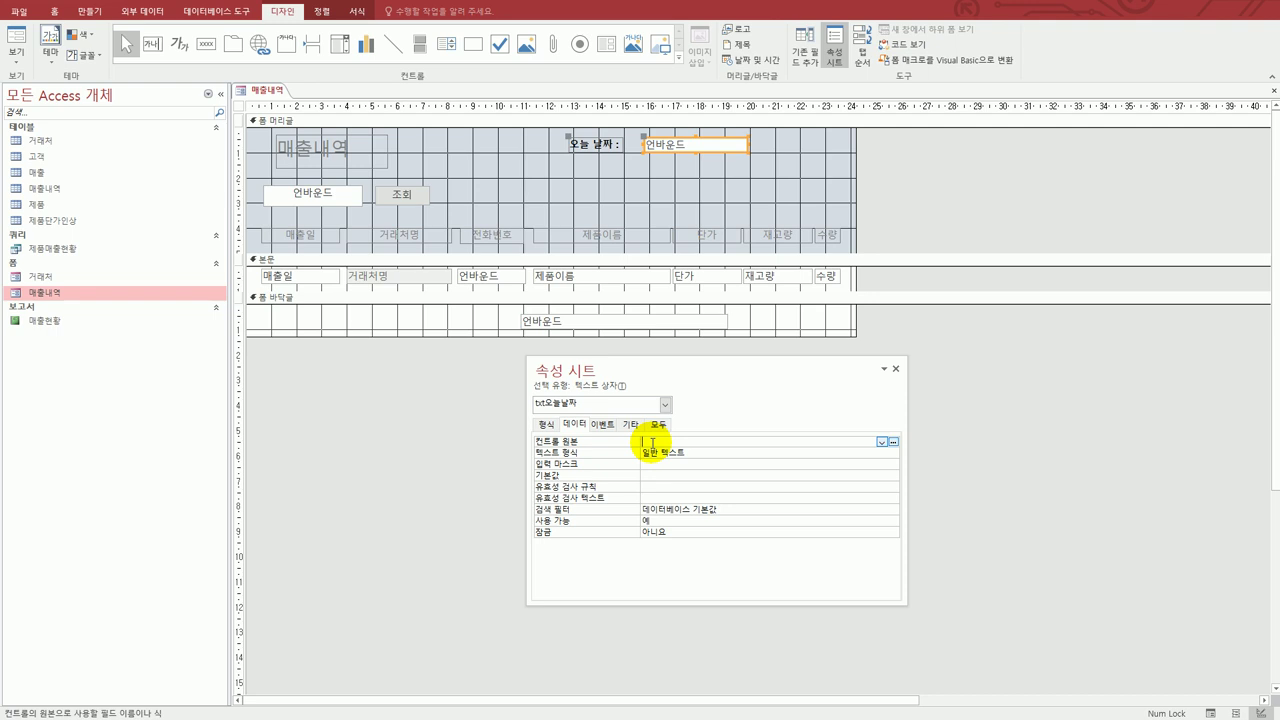
type("=format(")
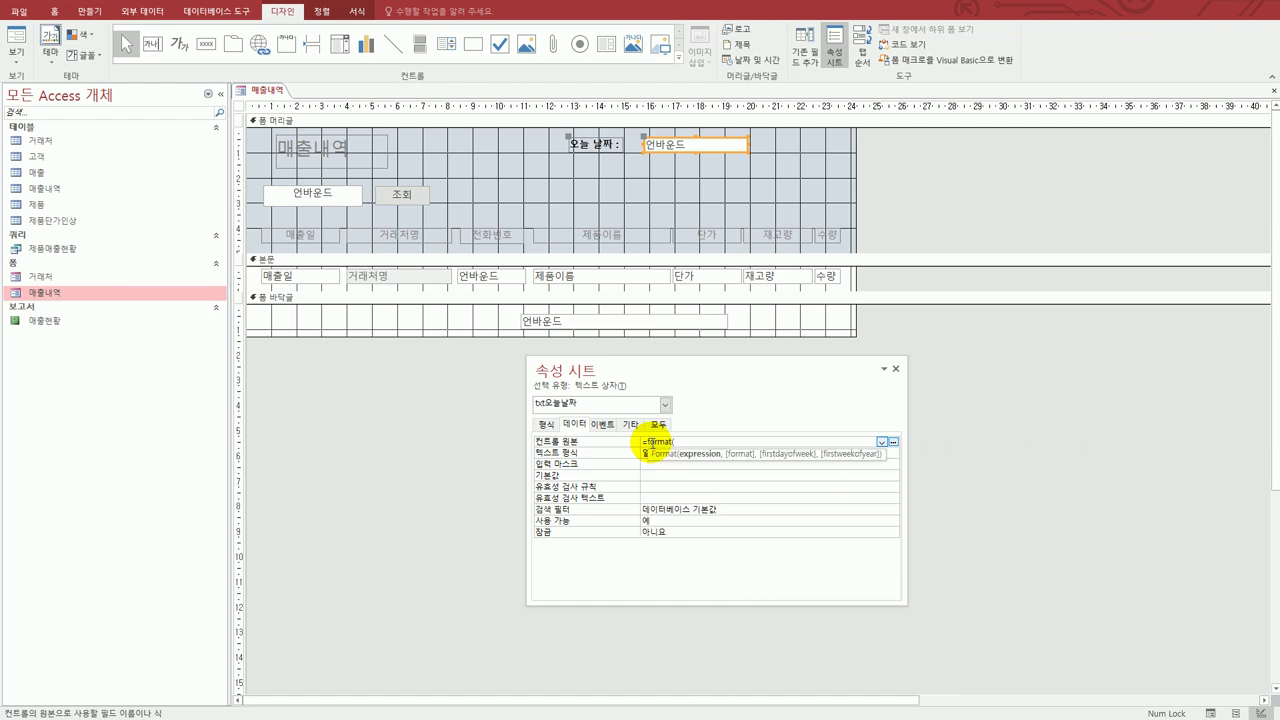
type("date(),")
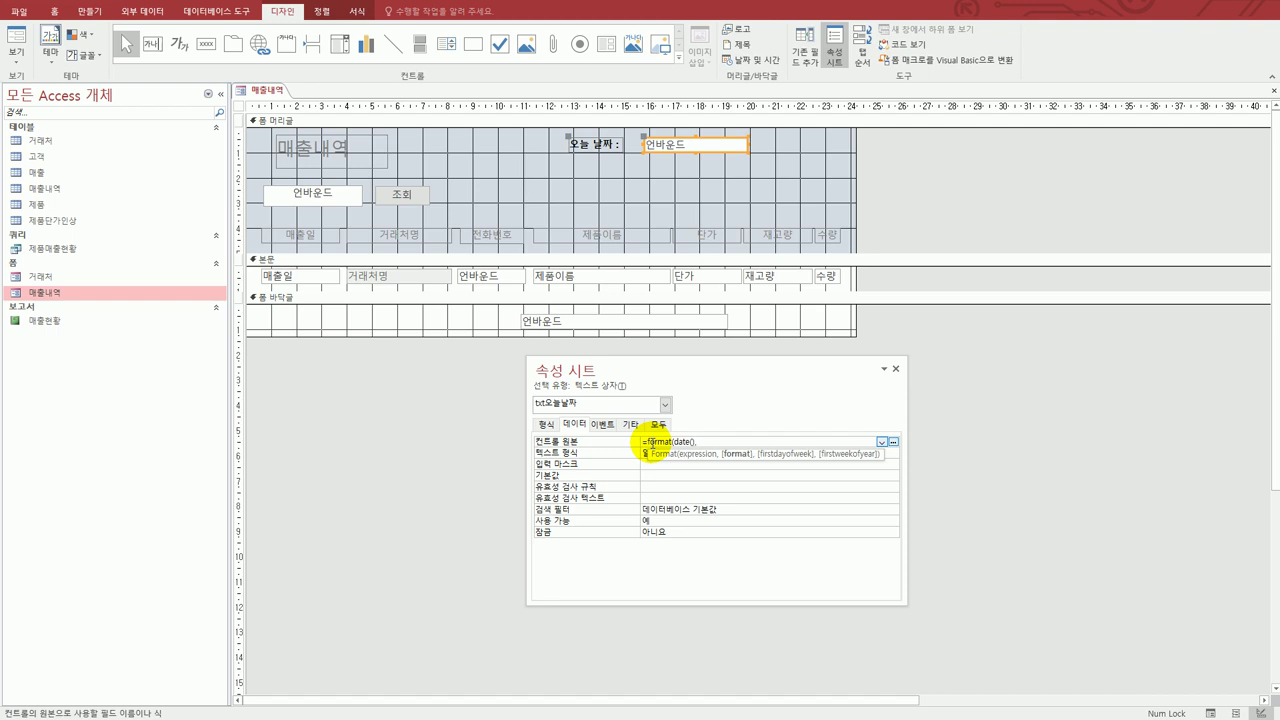
type("\"yyyy")
type("-##-##\")")
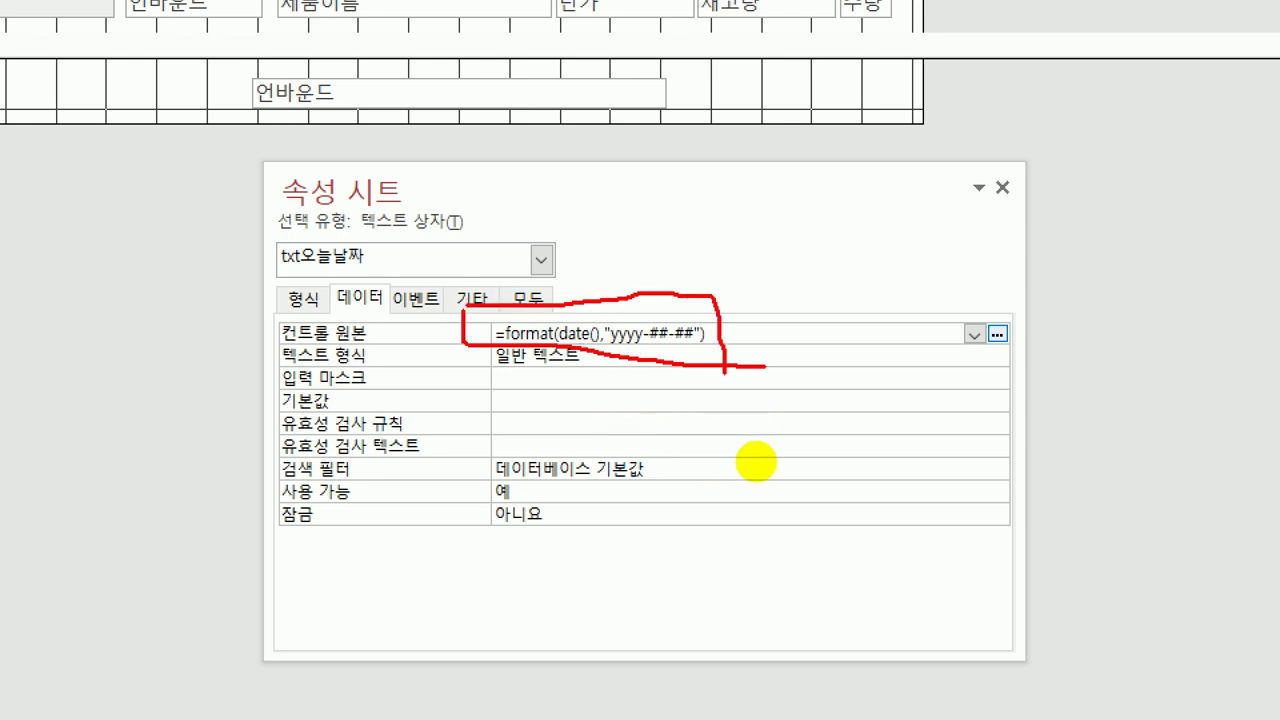
key("Return")
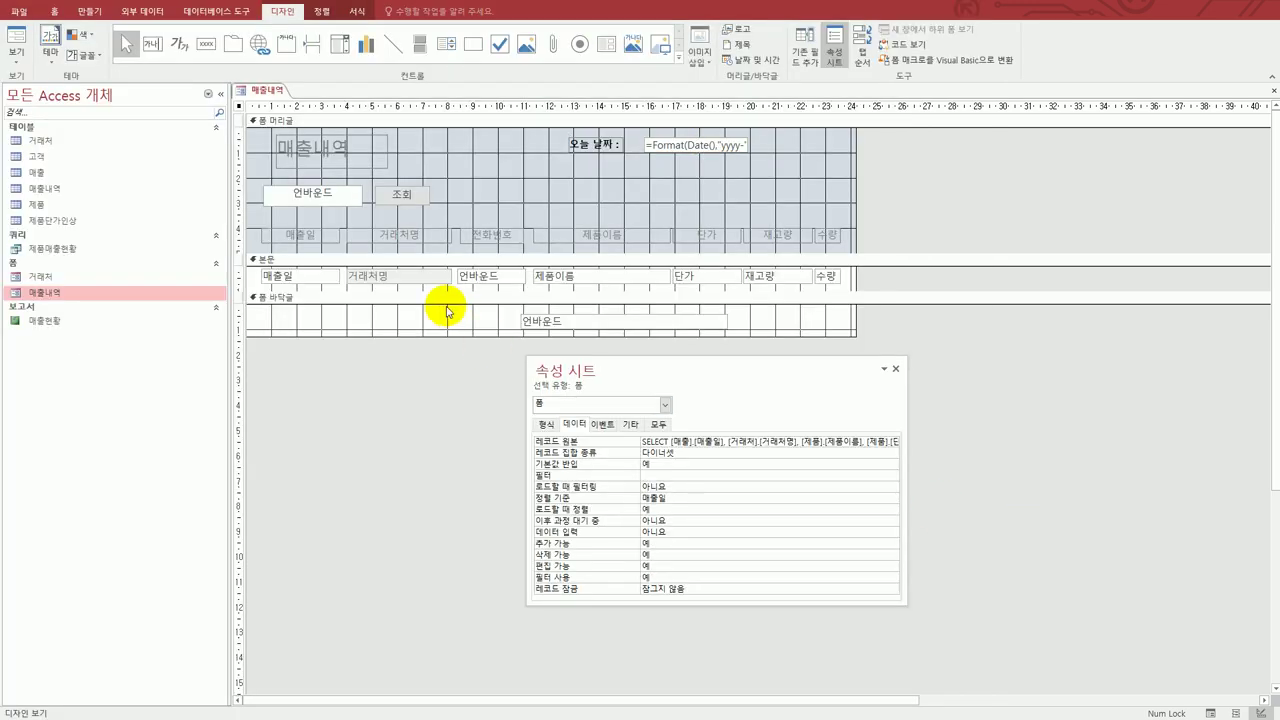
- Enable the txt거래처명 text box in the detail section by setting 사용 가능 to 예
left_click(391, 282)
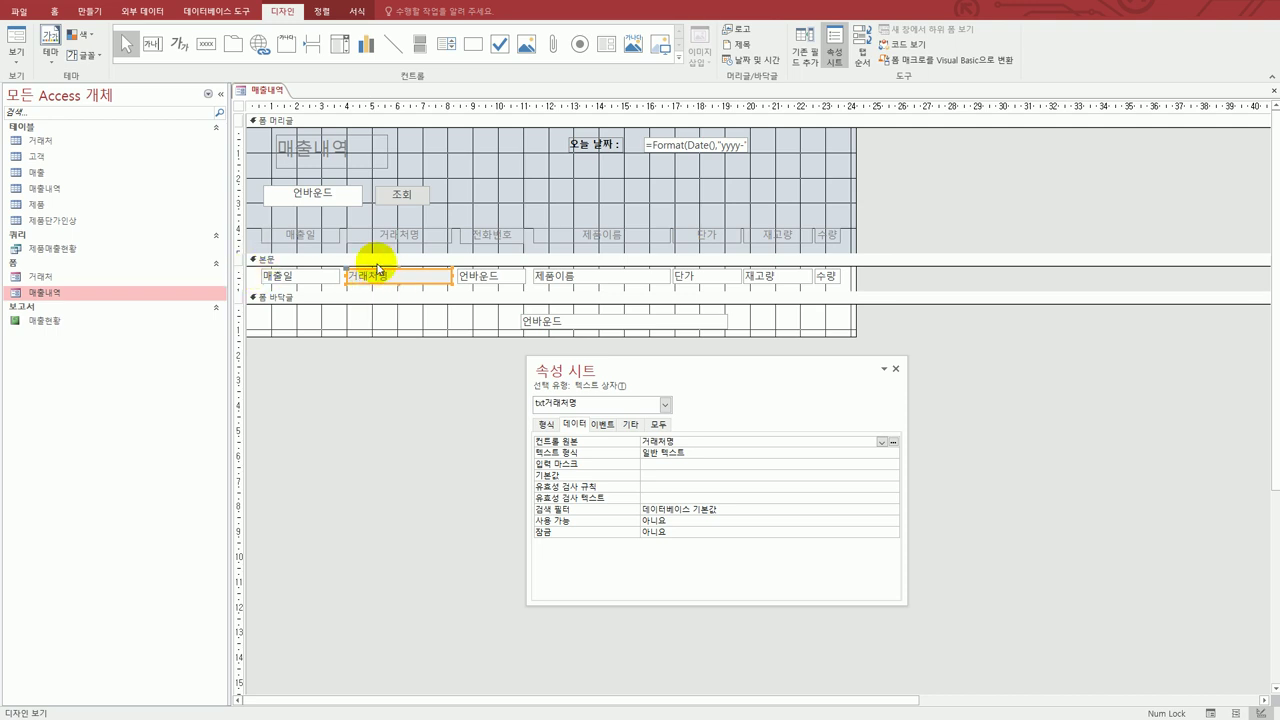
left_click(390, 280)
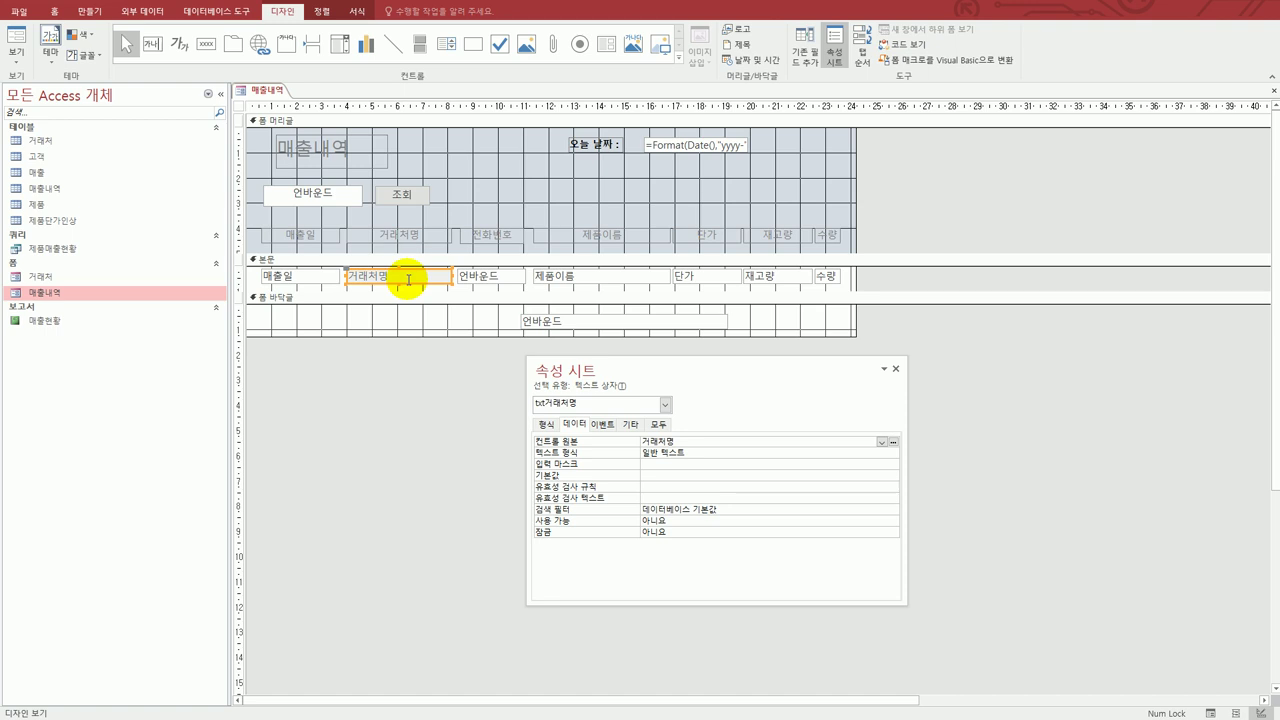
left_click(677, 522)
double_click(677, 522)
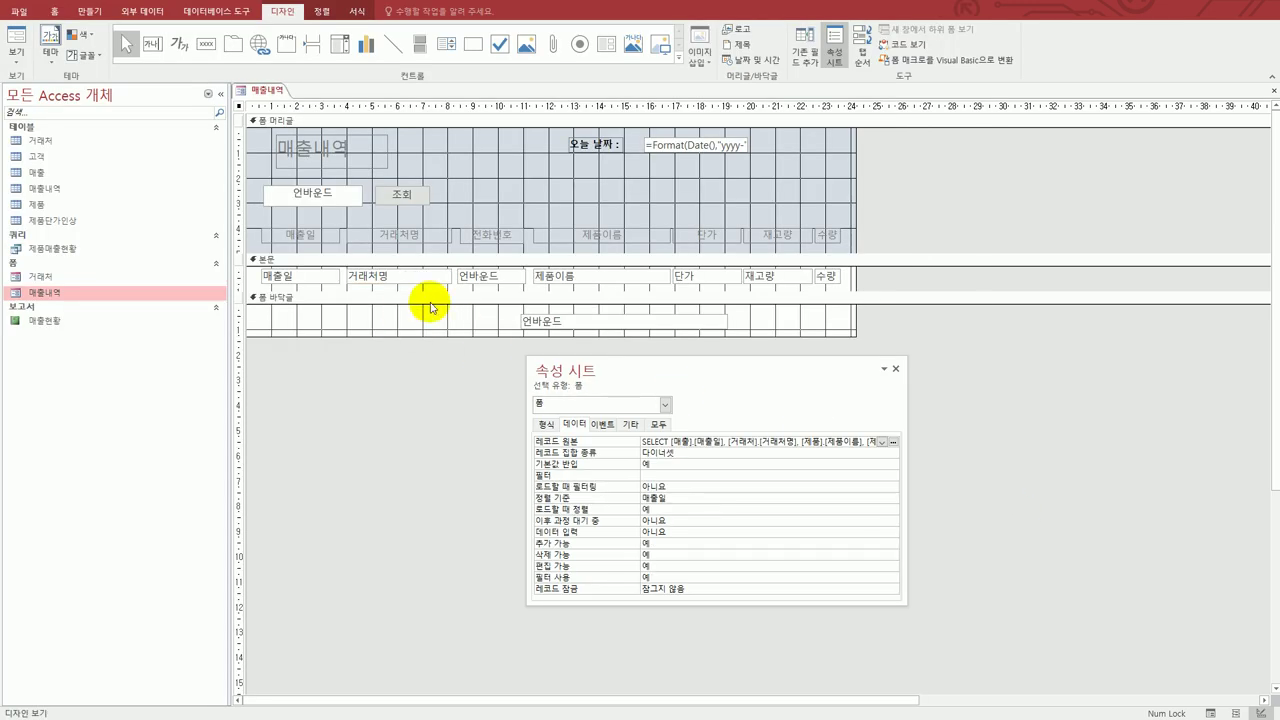
left_click(478, 285)
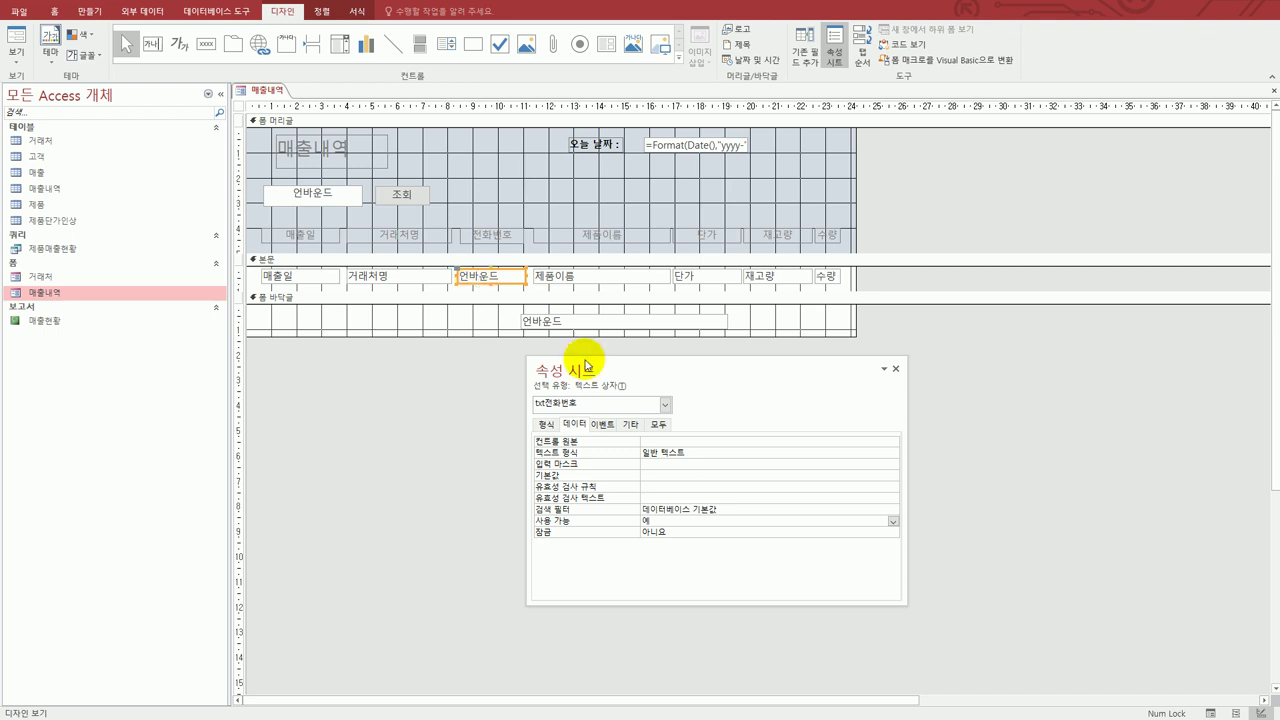
left_click(647, 442)
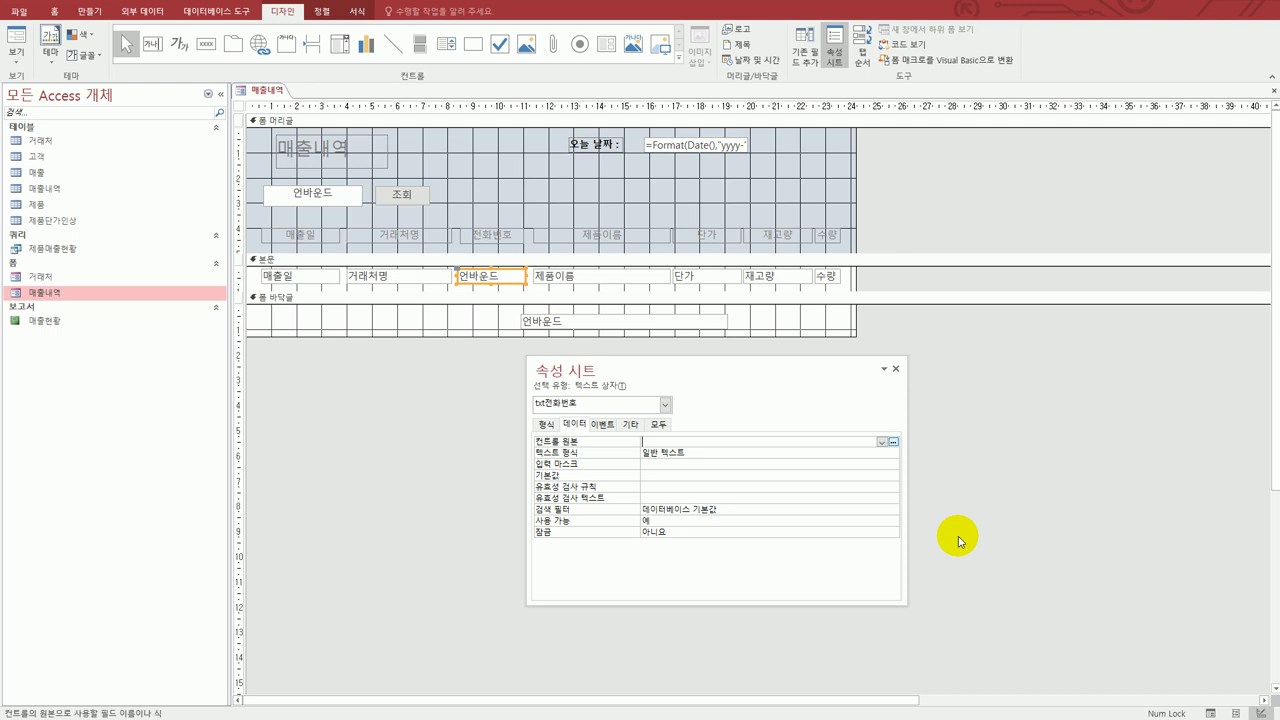
type("=dloo")
key("Tab")
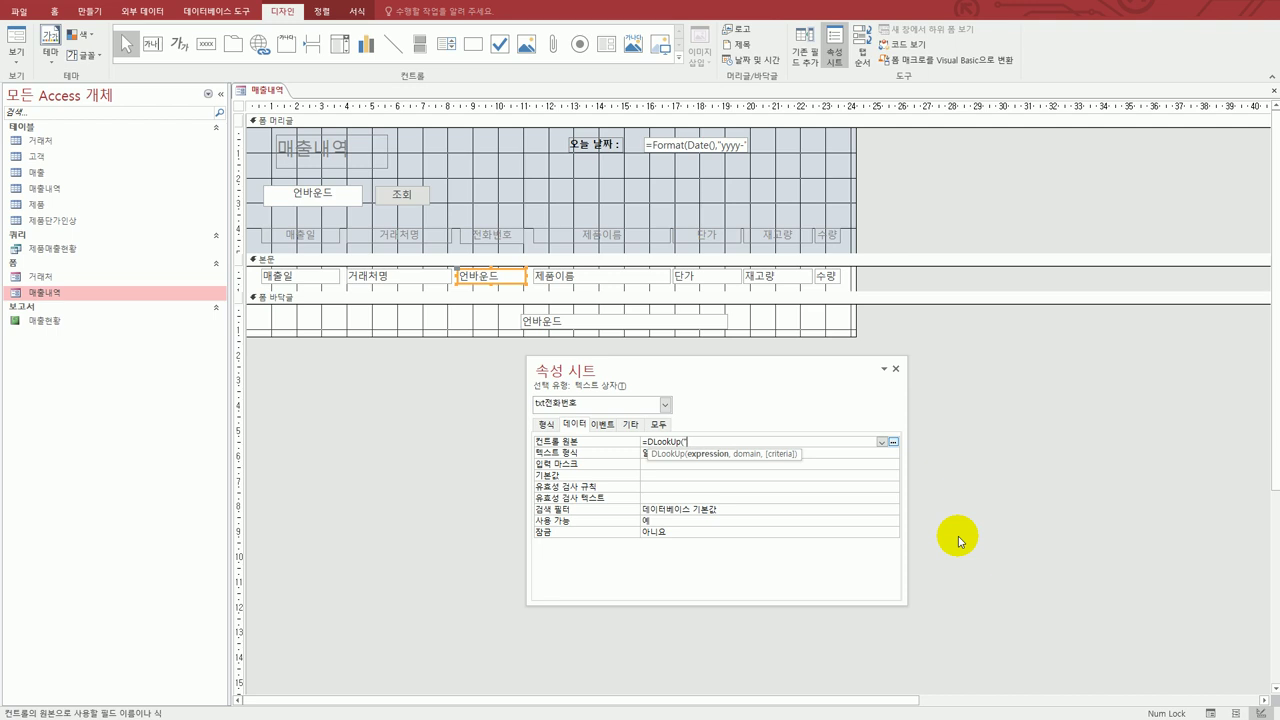
type("\"[전화번호]\",")
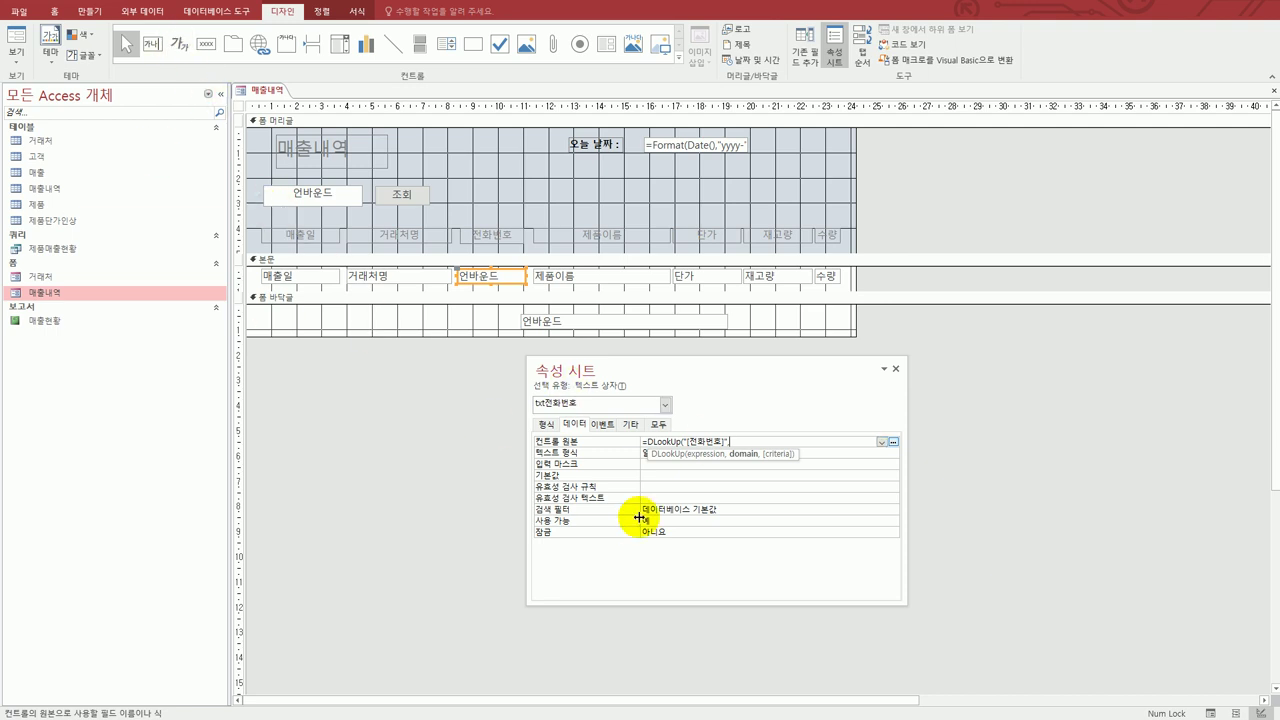
left_click(966, 494)
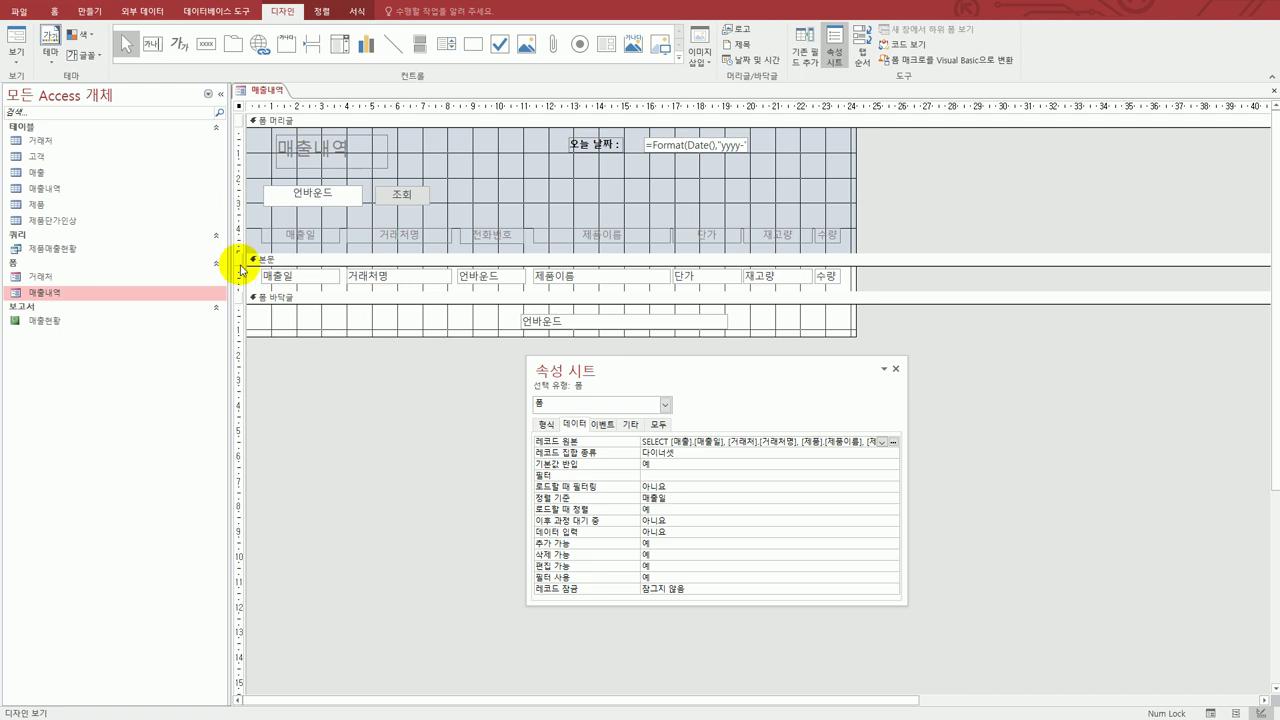
- Open the 매출내역 form's record source query, examine the 거래처명 and 전화번호 fields of the 거래처 table, and close the query
left_click(895, 443)
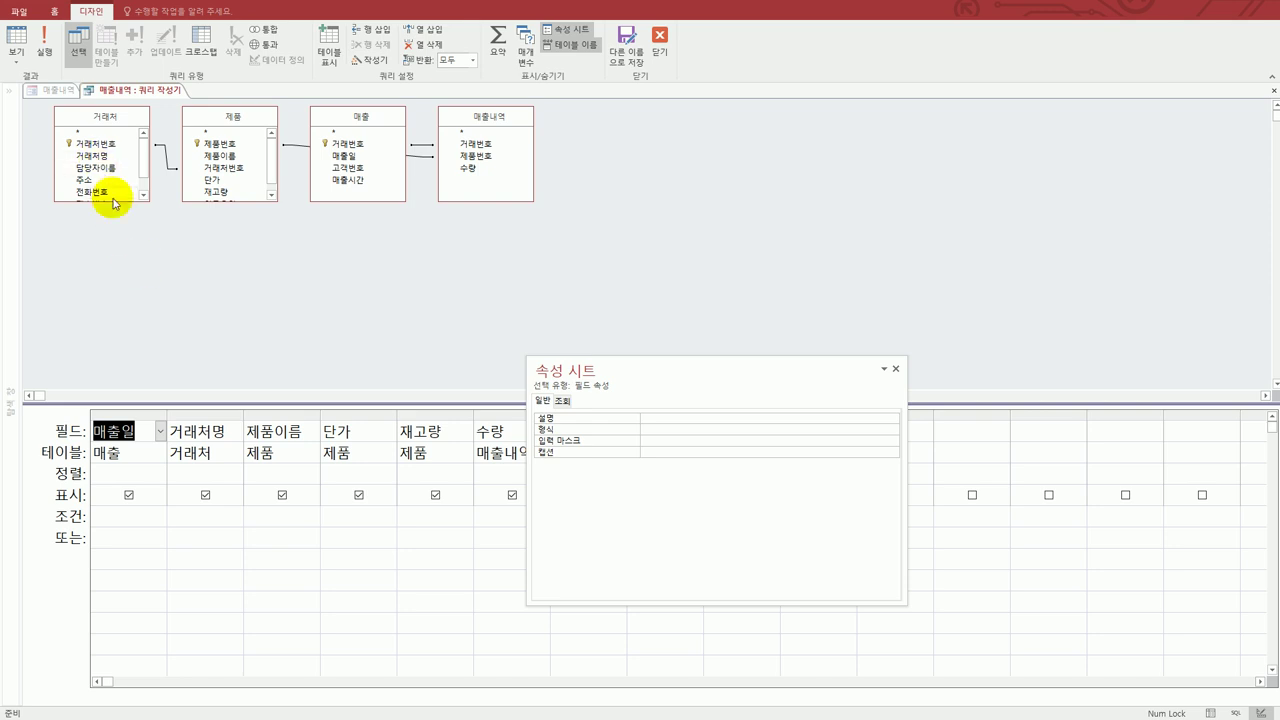
left_click_drag(140, 151, 137, 163)
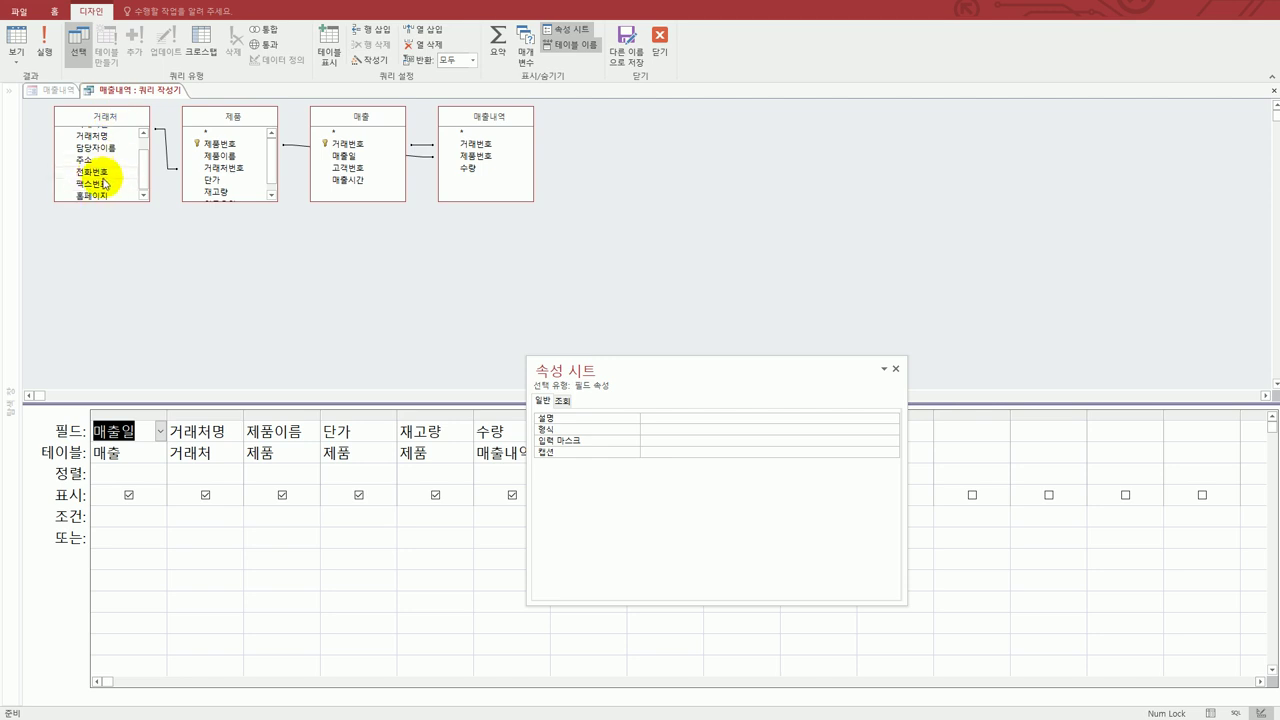
left_click_drag(144, 172, 145, 162)
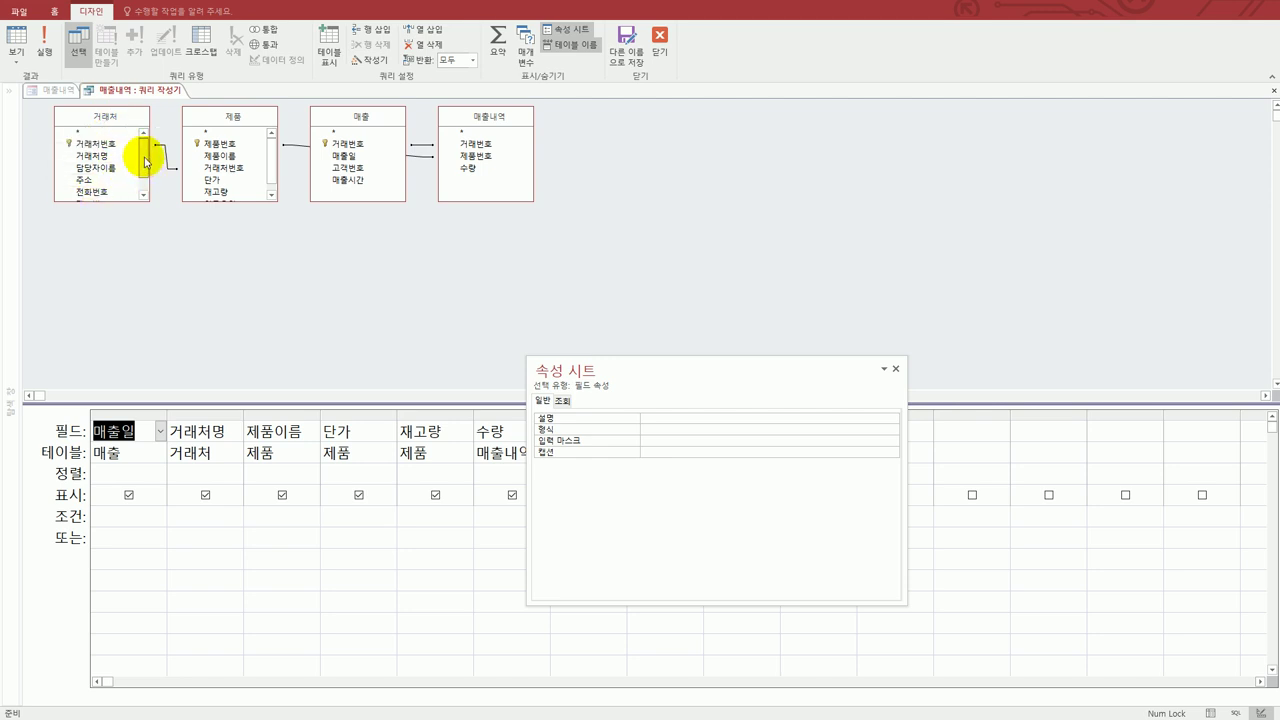
left_click(106, 156)
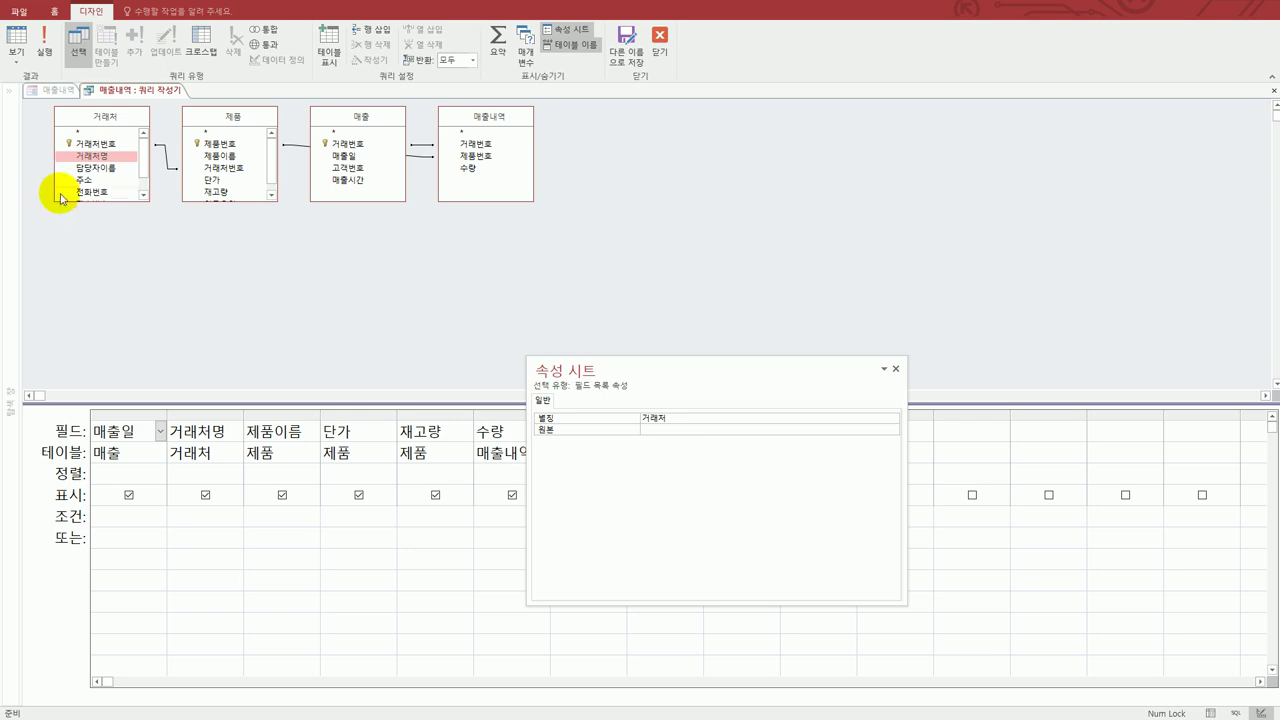
left_click(111, 193)
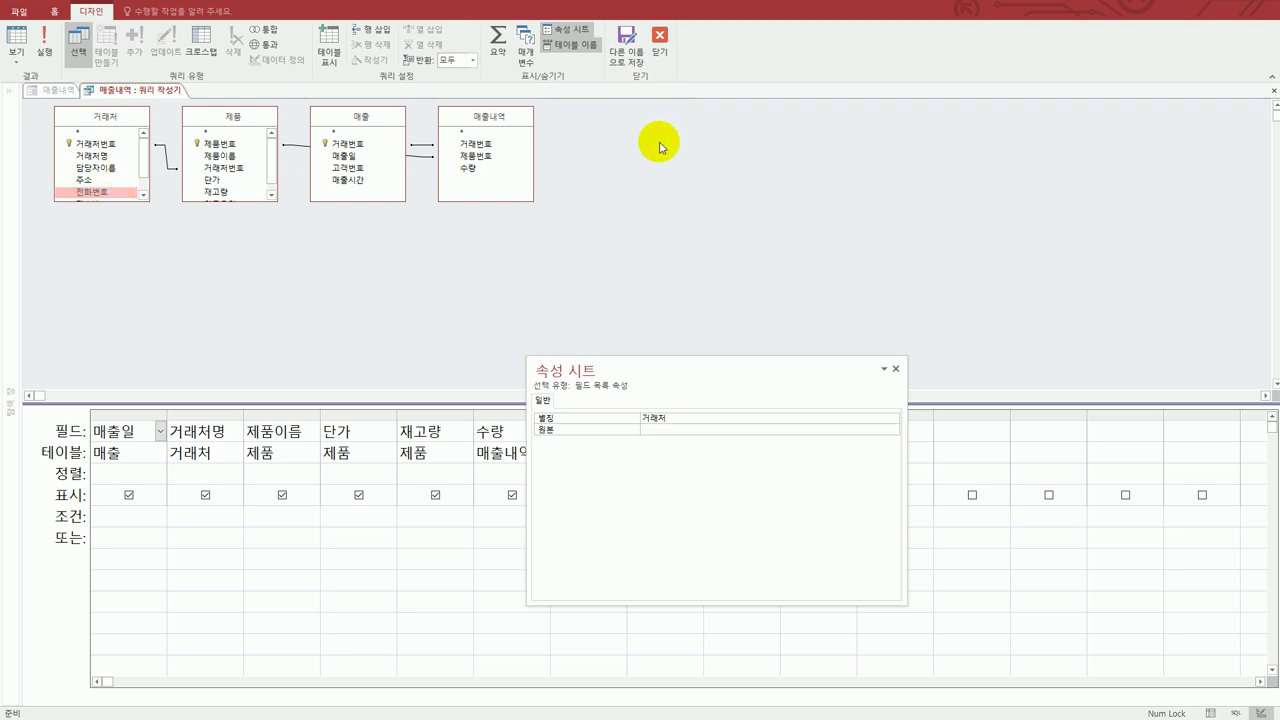
left_click(668, 58)
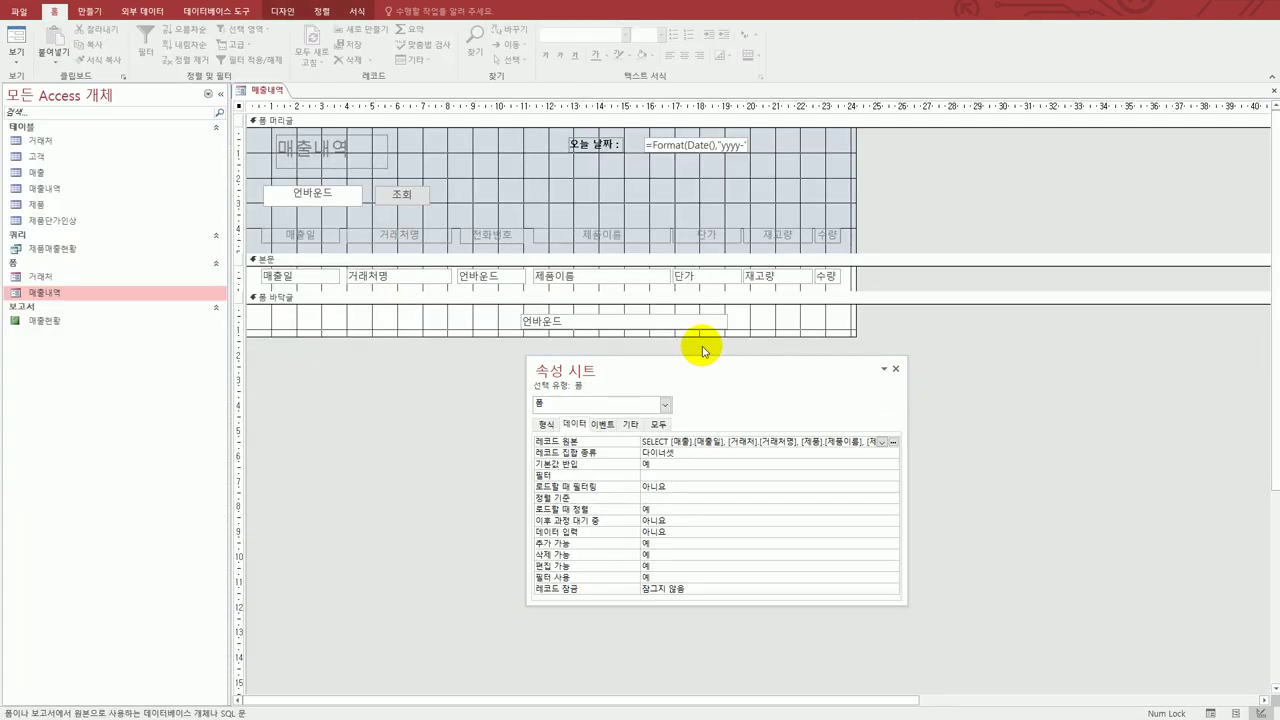
- Open the control source of txt전화번호 in the 확대/축소 editor and set the editor's font size to 20
left_click(488, 280)
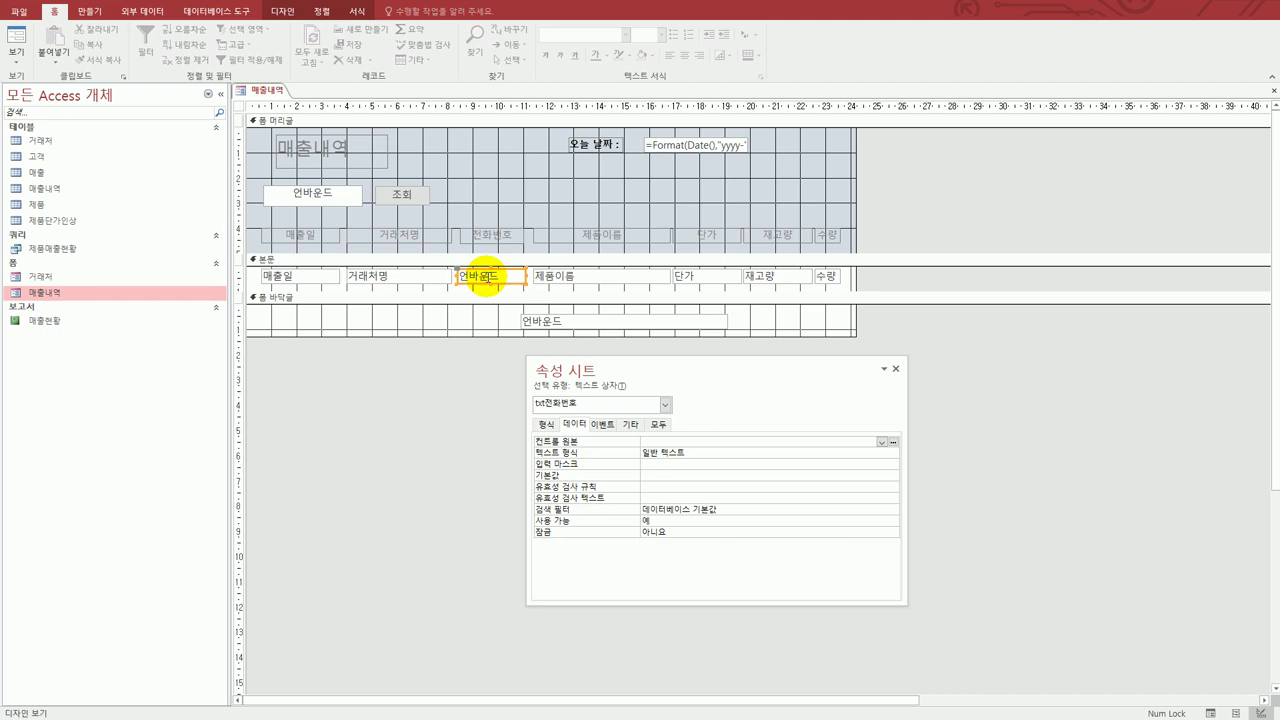
left_click(671, 441)
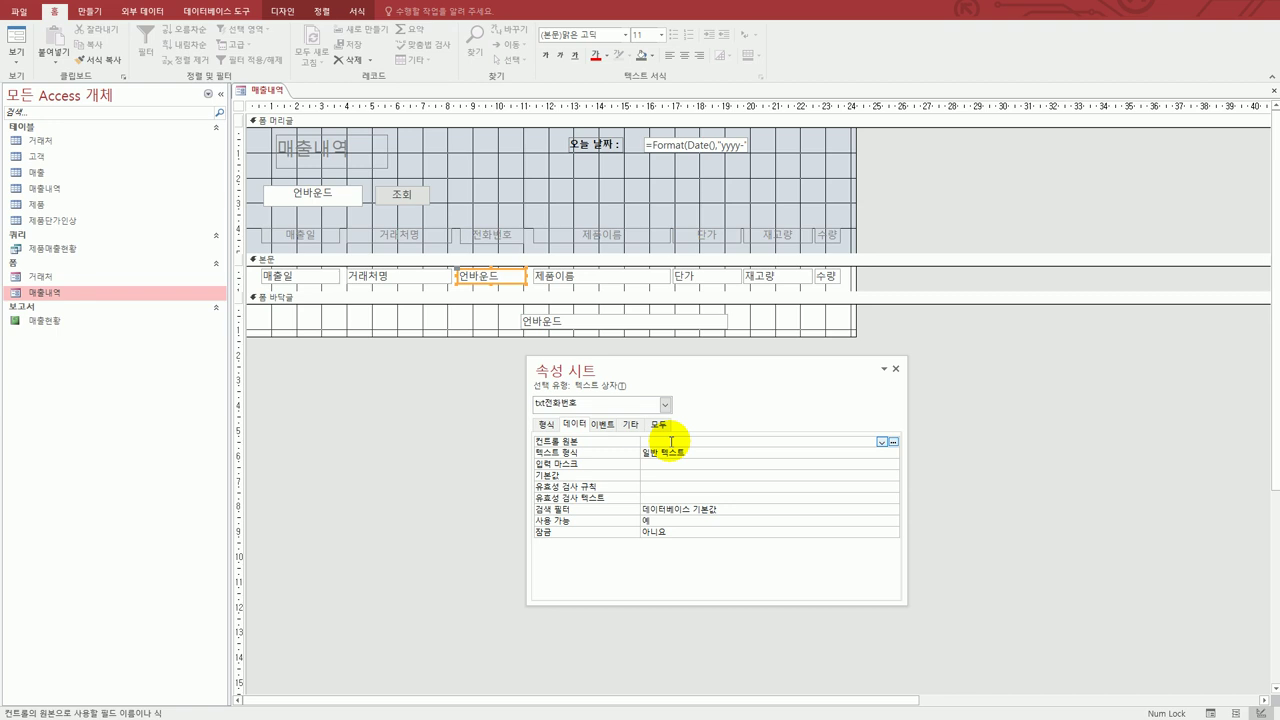
key("shift+F2")
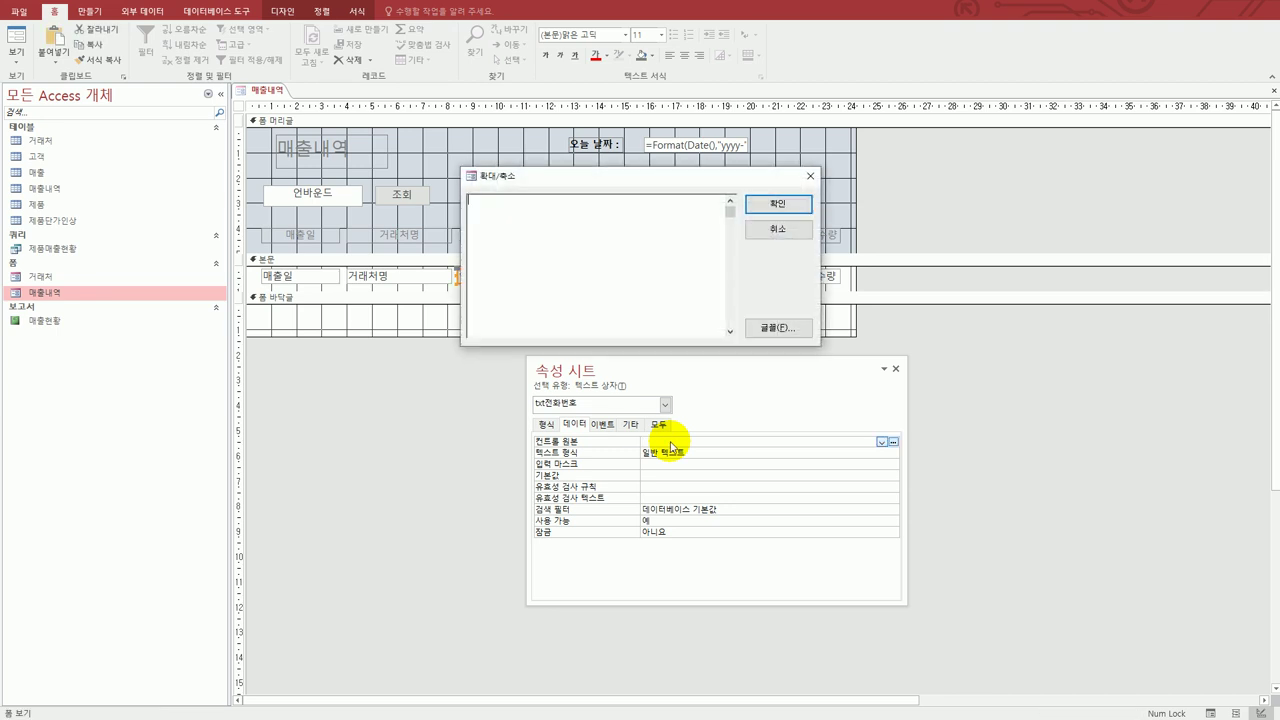
left_click(760, 331)
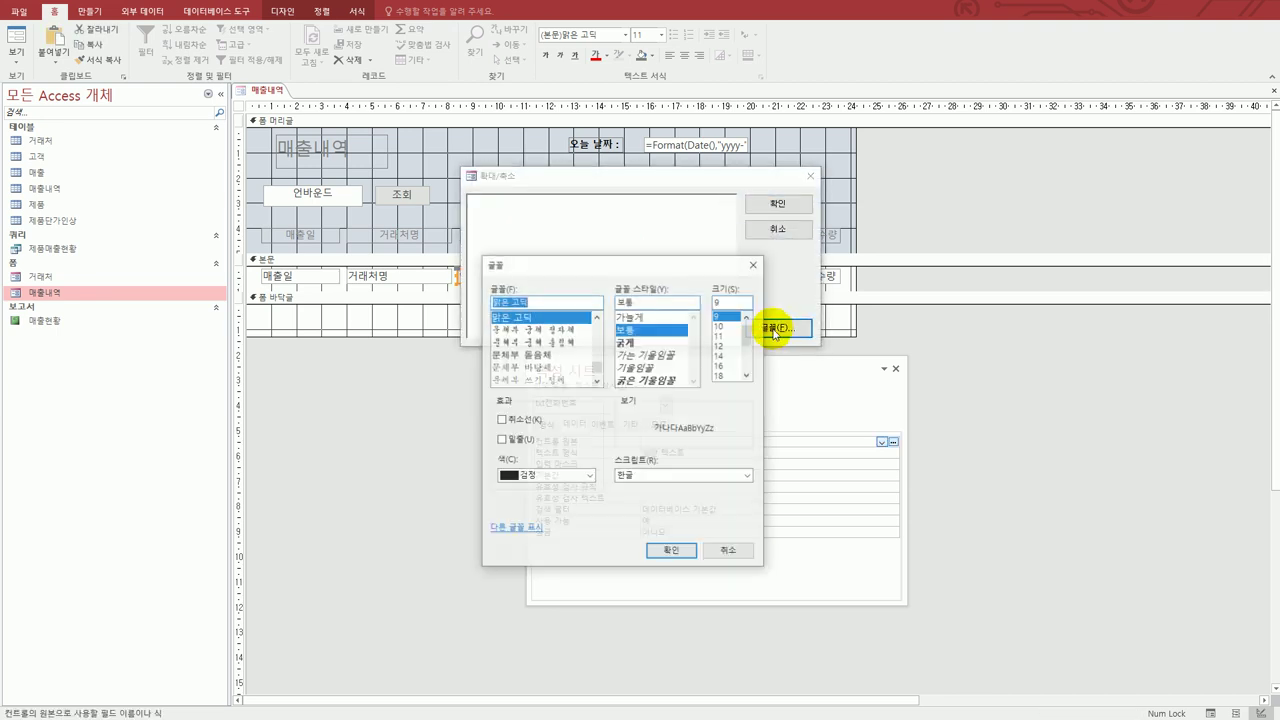
left_click(745, 376)
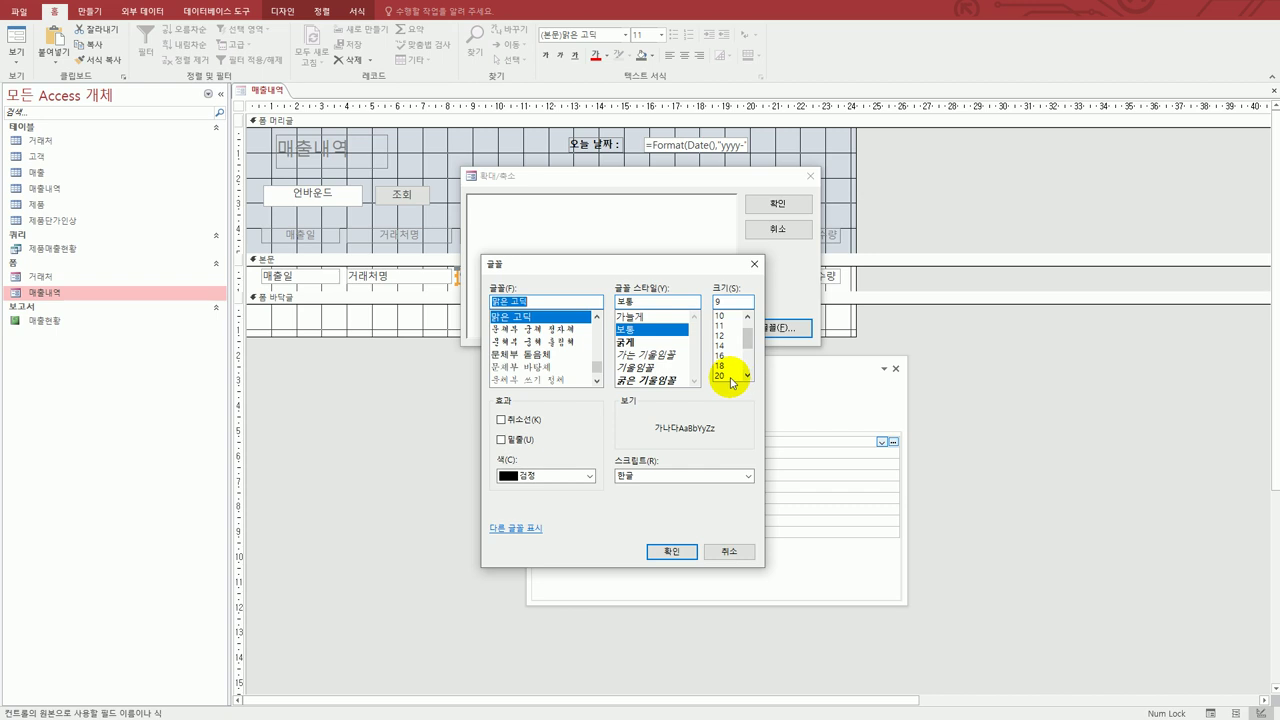
left_click(726, 375)
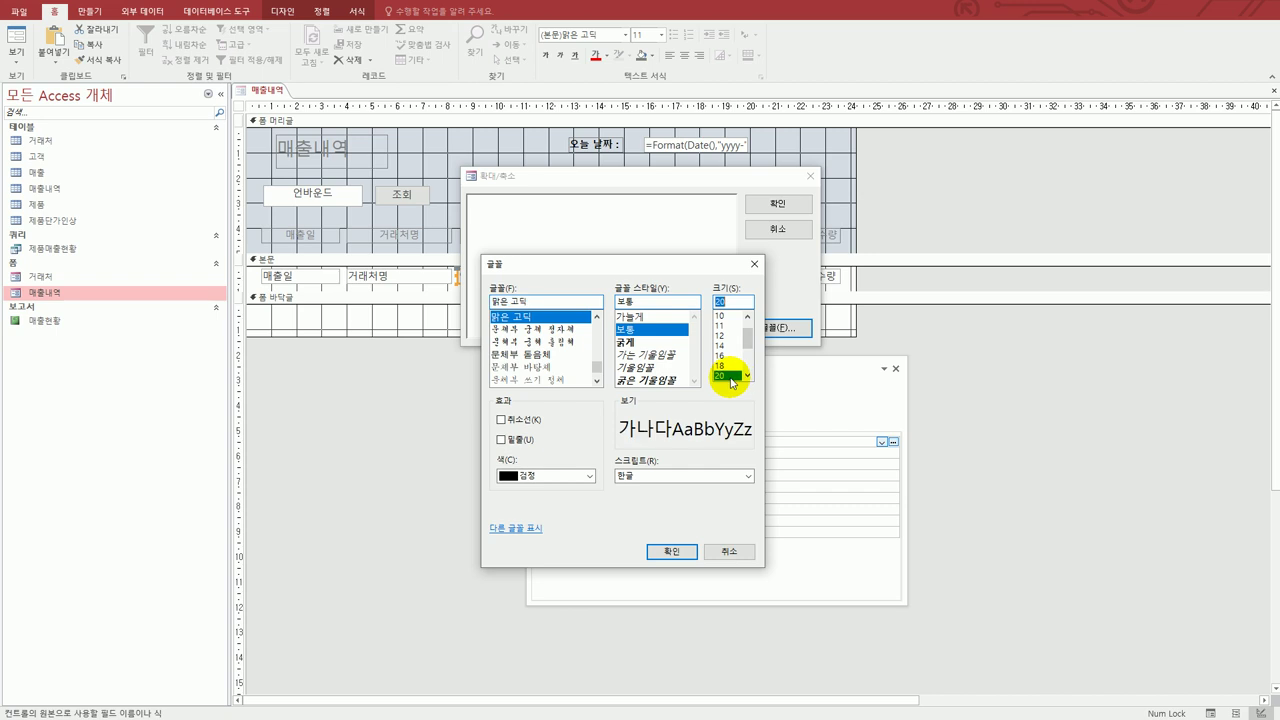
left_click(675, 550)
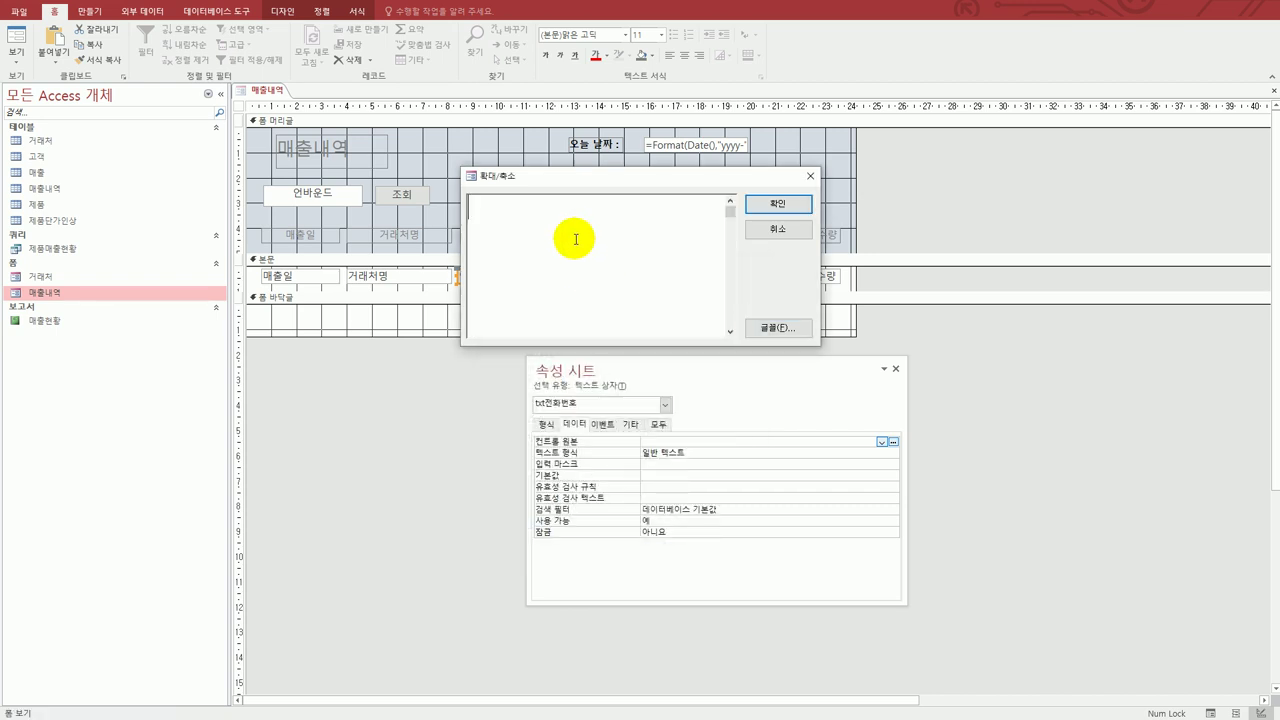
- Set the control source of txt전화번호 to =dlookup("[전화번호]","거래처","거래처명 = txt거래처명")
type("=")
type("dlo")
type("okup(\"")
type("[전화번")
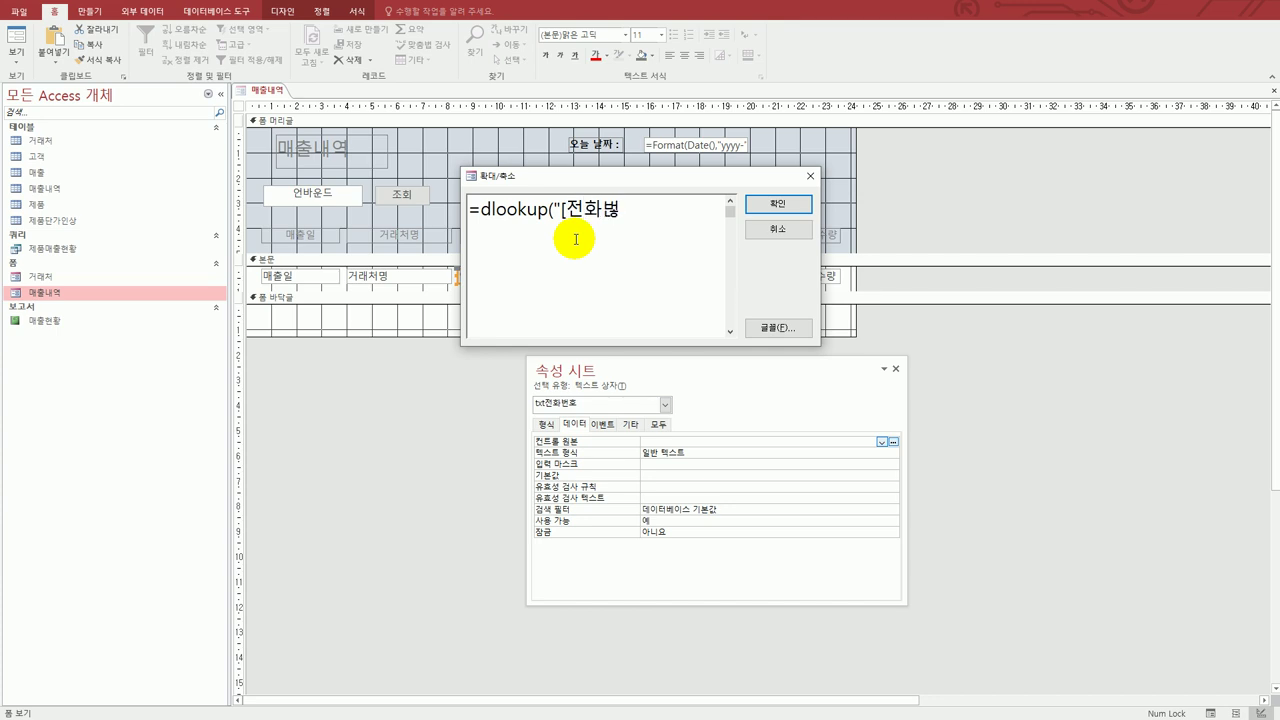
type("호]\",\"거래처\",\"")
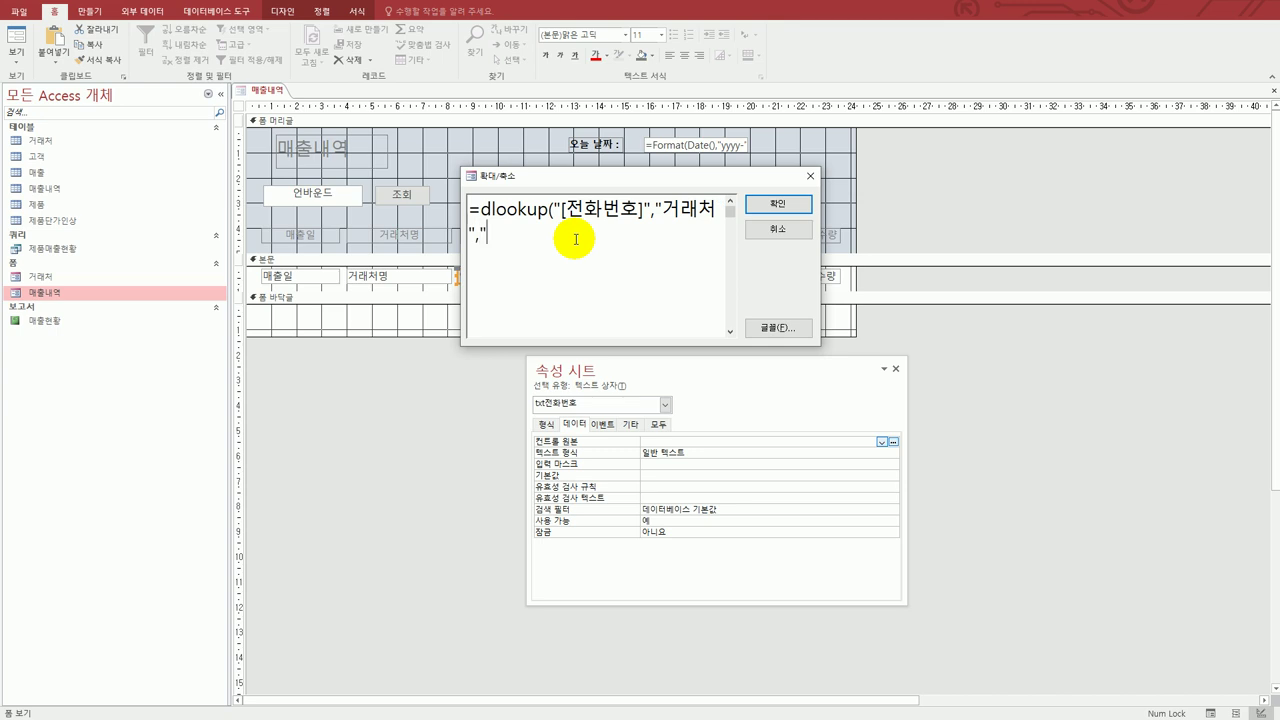
type("걸")
type("래처명 =")
type(" txt")
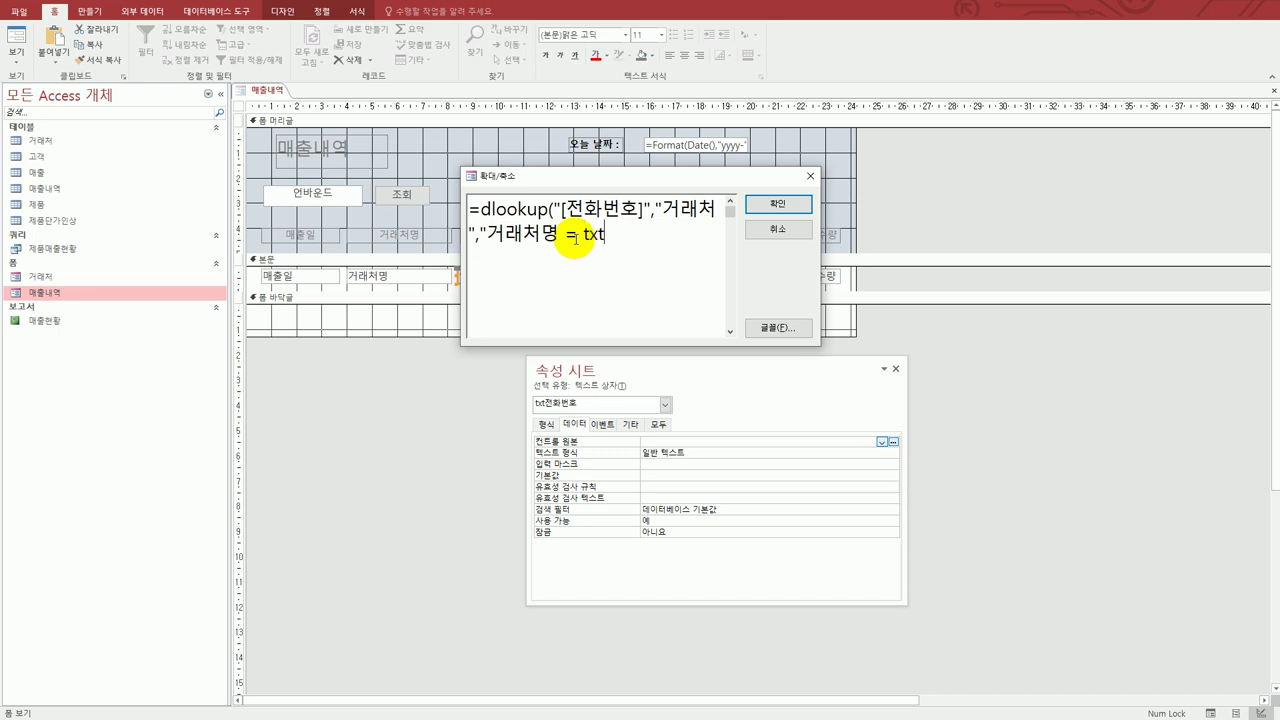
type("거래처명\"")
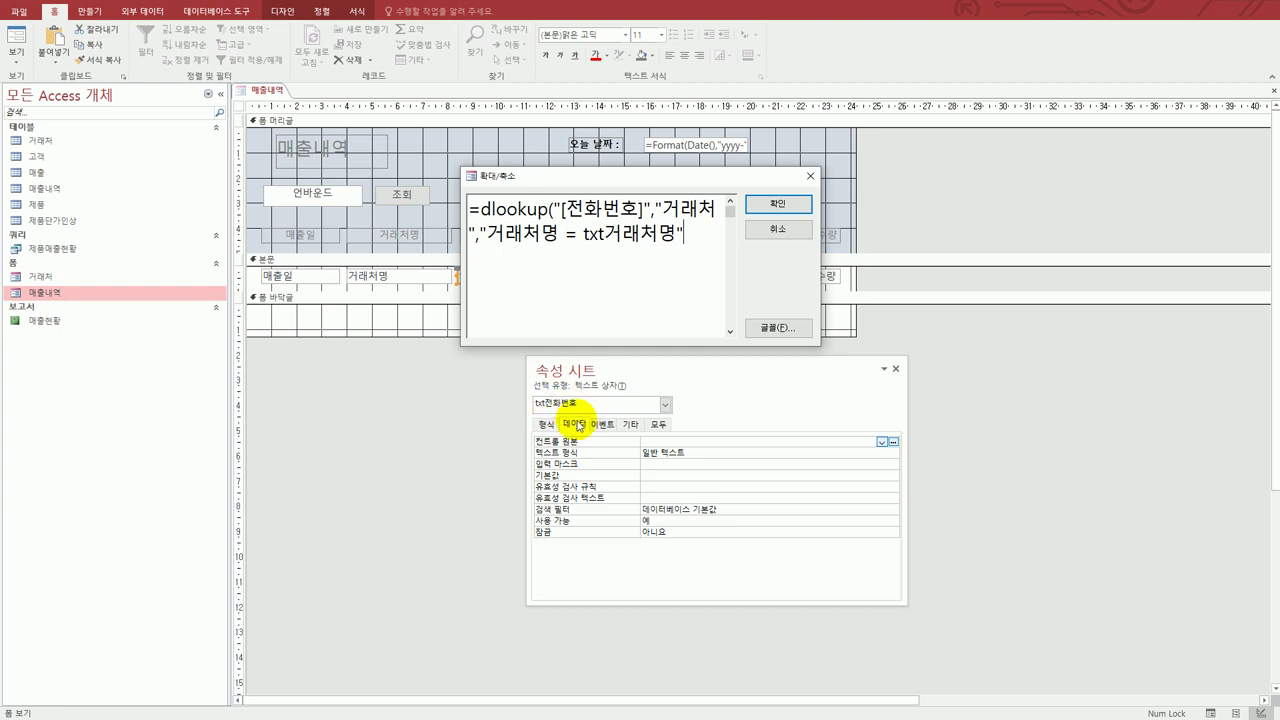
type(")")
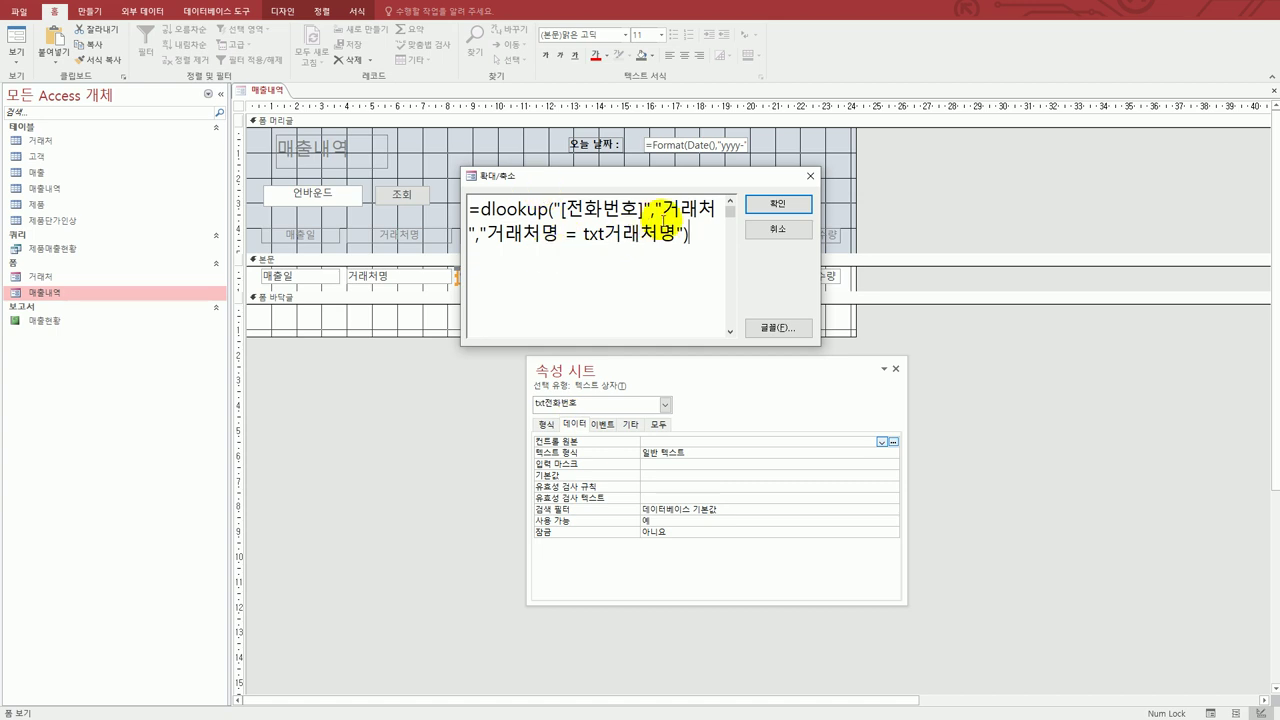
left_click(770, 206)
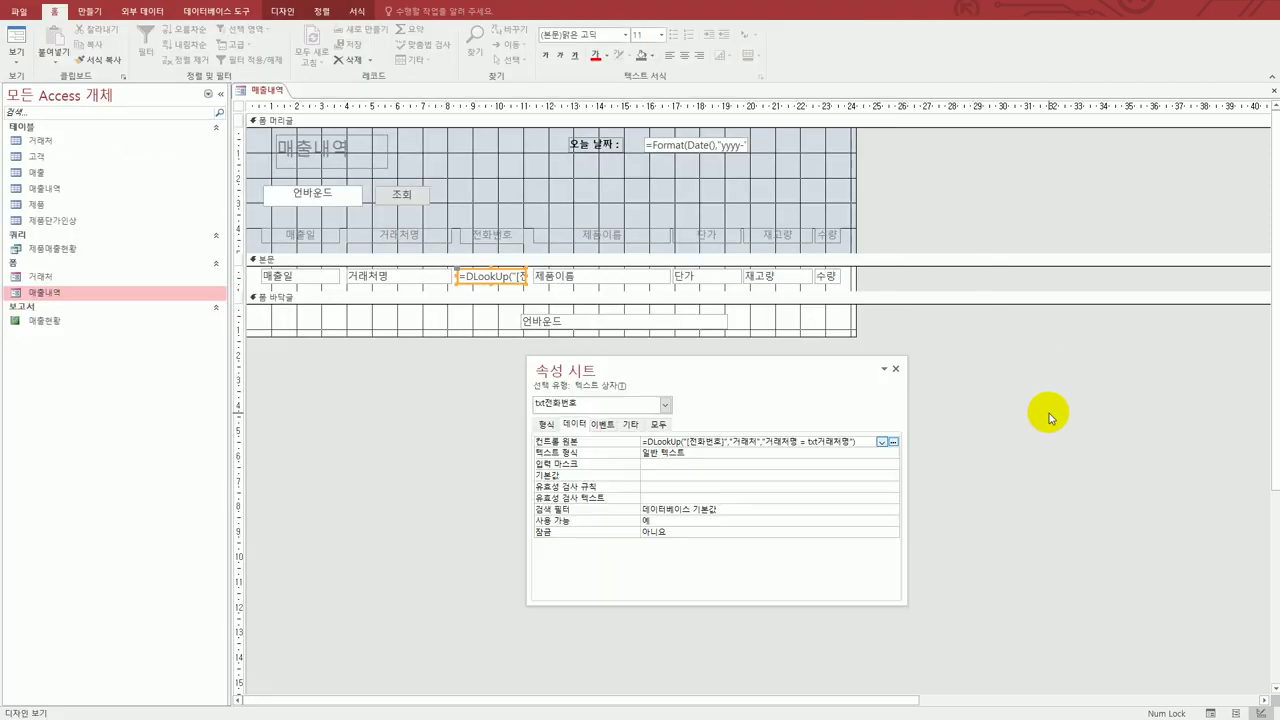
left_click(1045, 415)
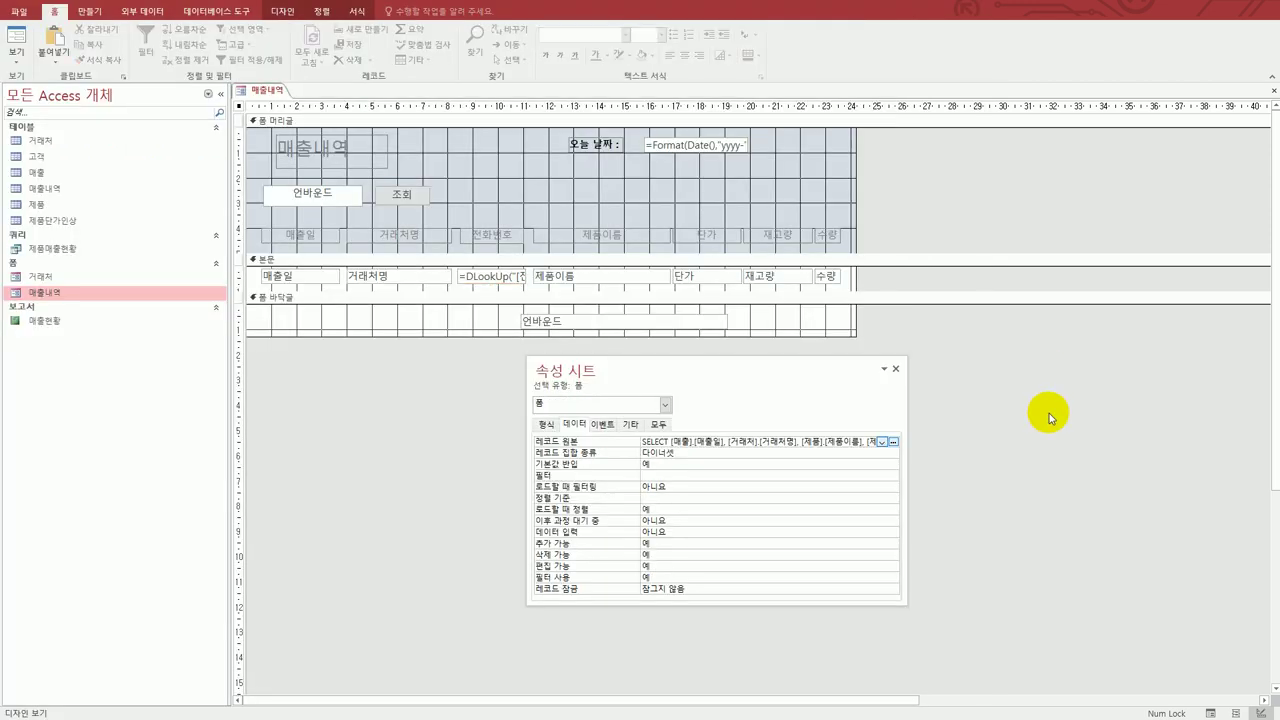
- Set the control source of txt재고량합계 in the form footer to =sum([재고량])
left_click(688, 321)
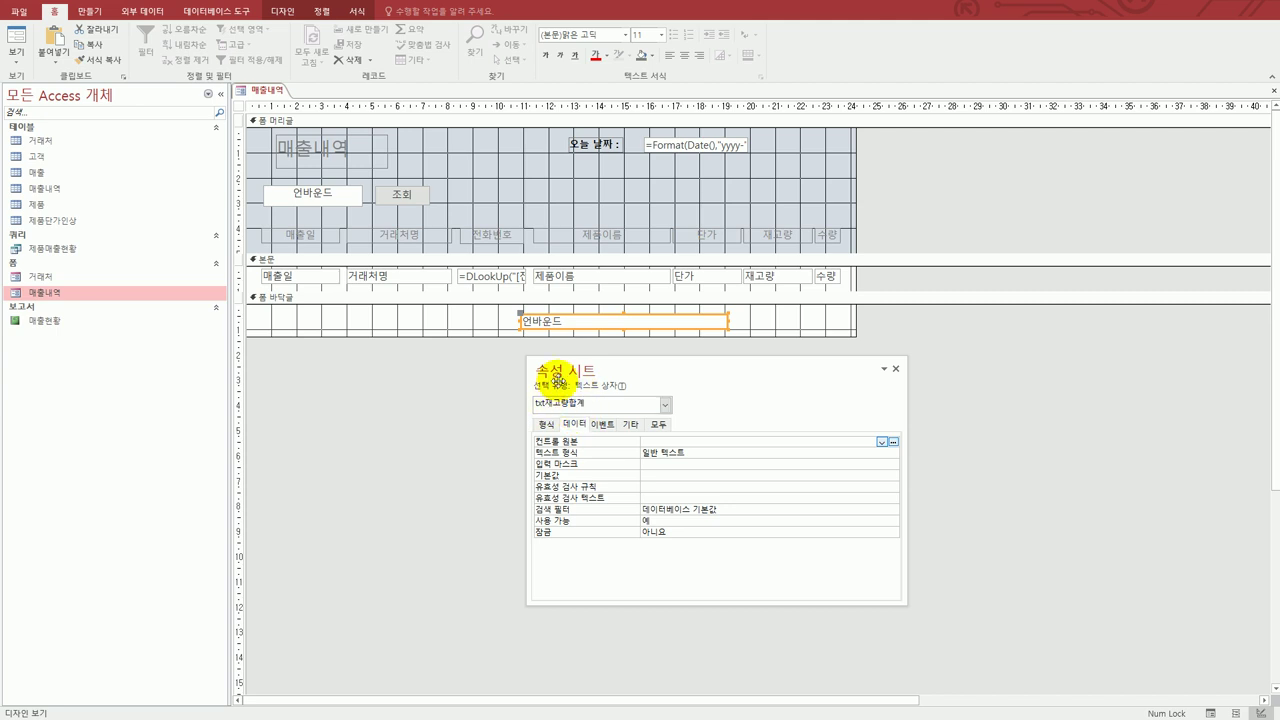
left_click(679, 440)
type("=")
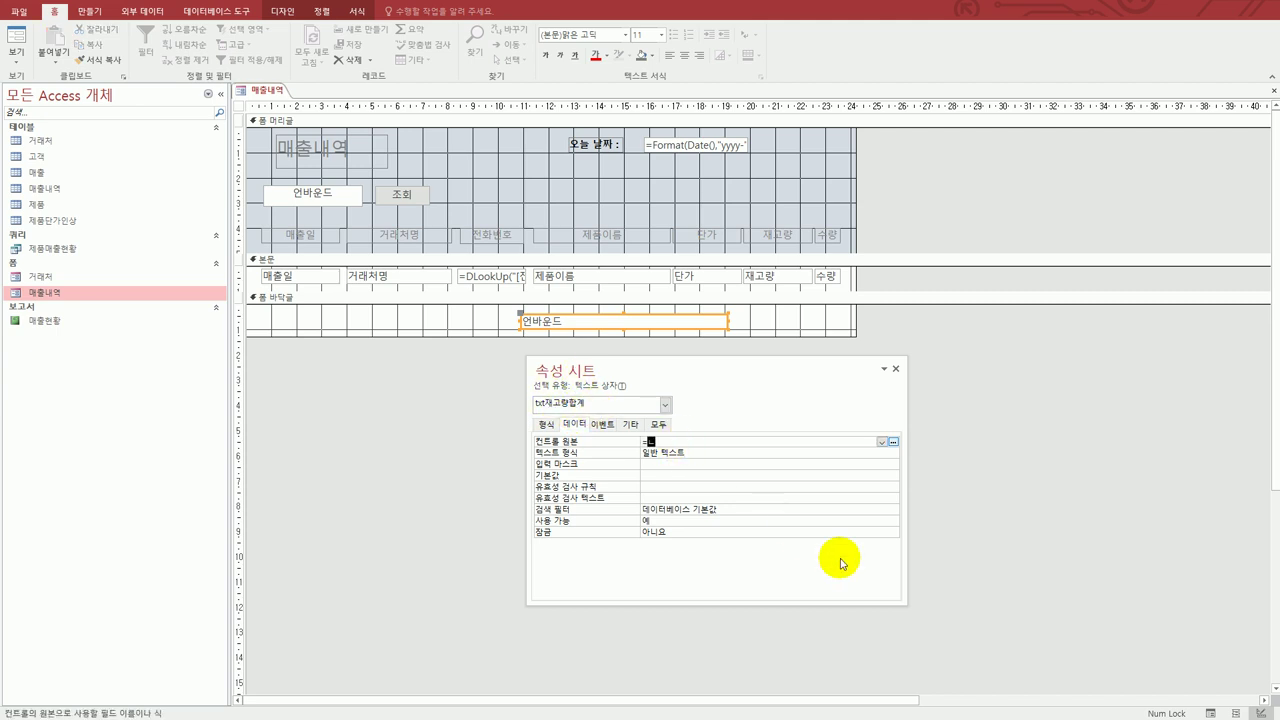
type("sum([재고량])")
key("Return")
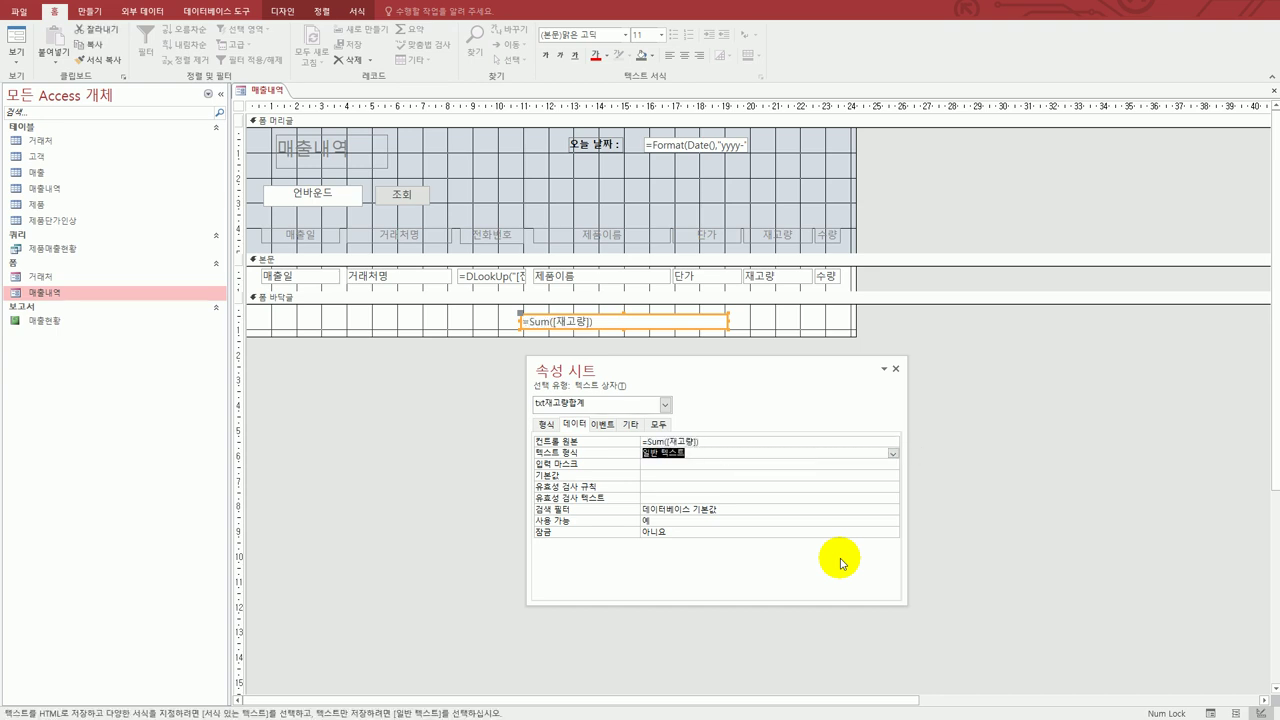
- Begin the format property of txt재고량합계 in the 확대/축소 editor with the text "★ 재고량 합계
left_click(664, 425)
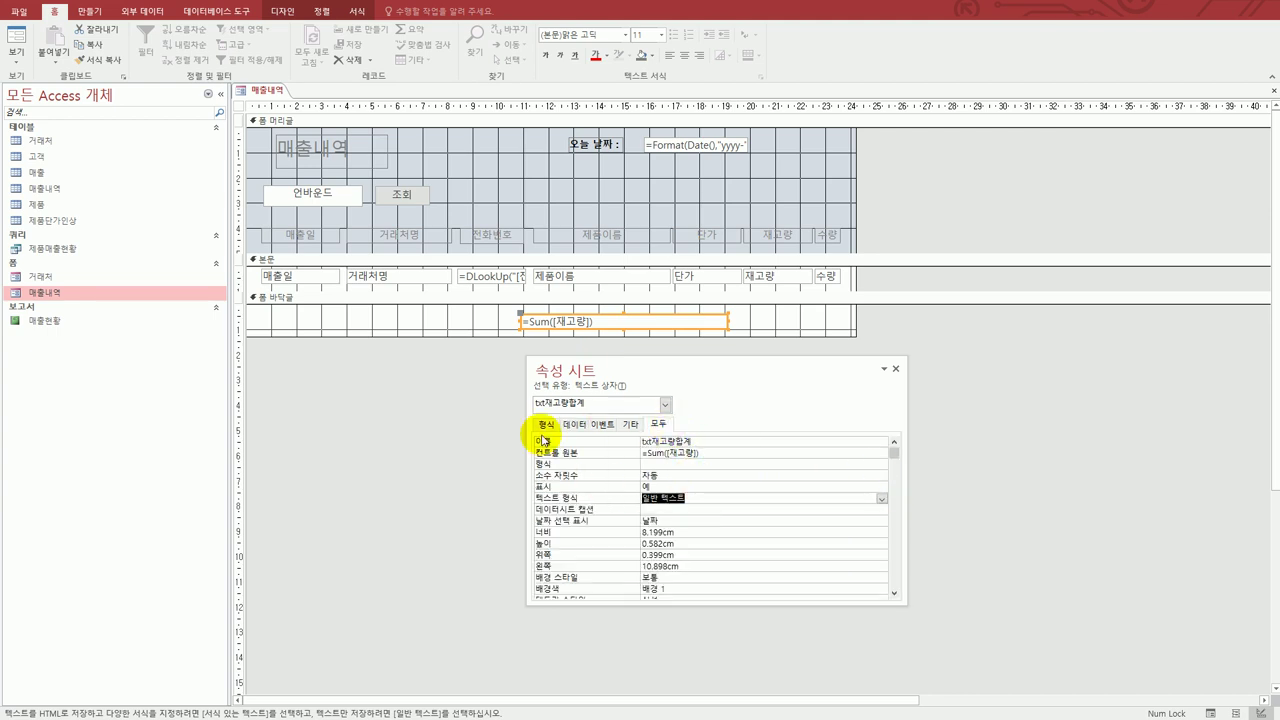
left_click(700, 464)
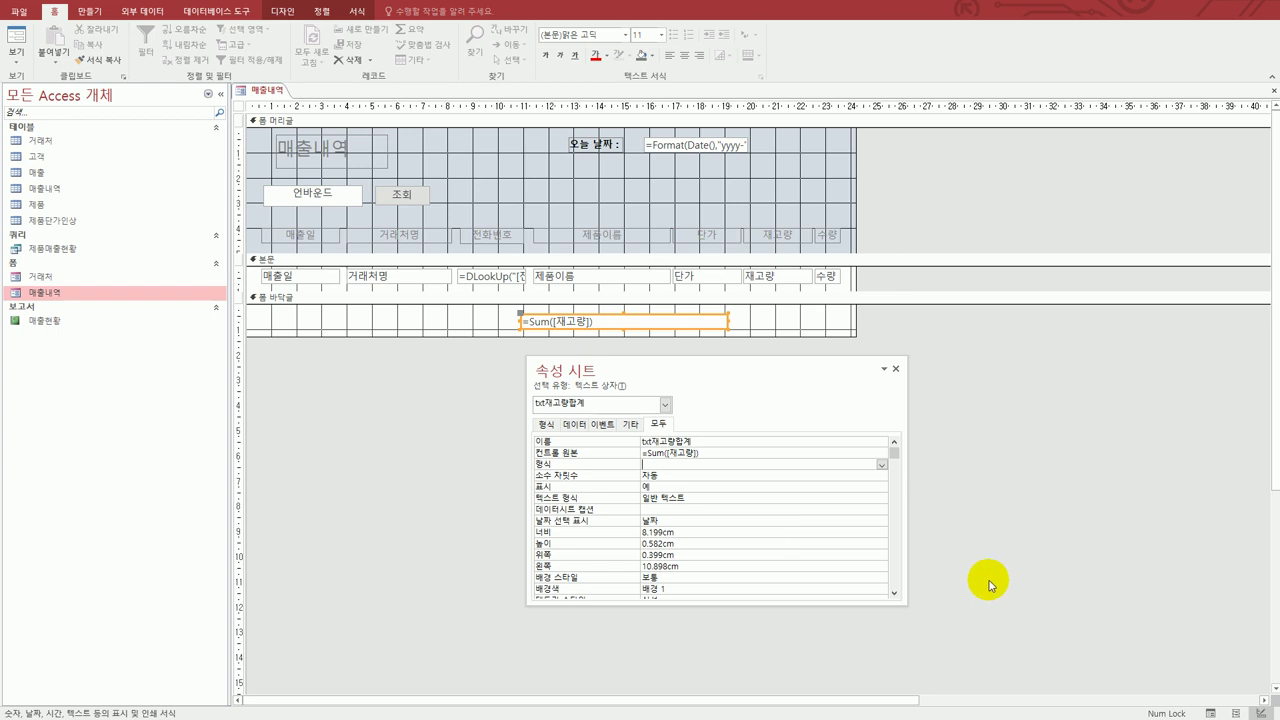
key("shift+F2")
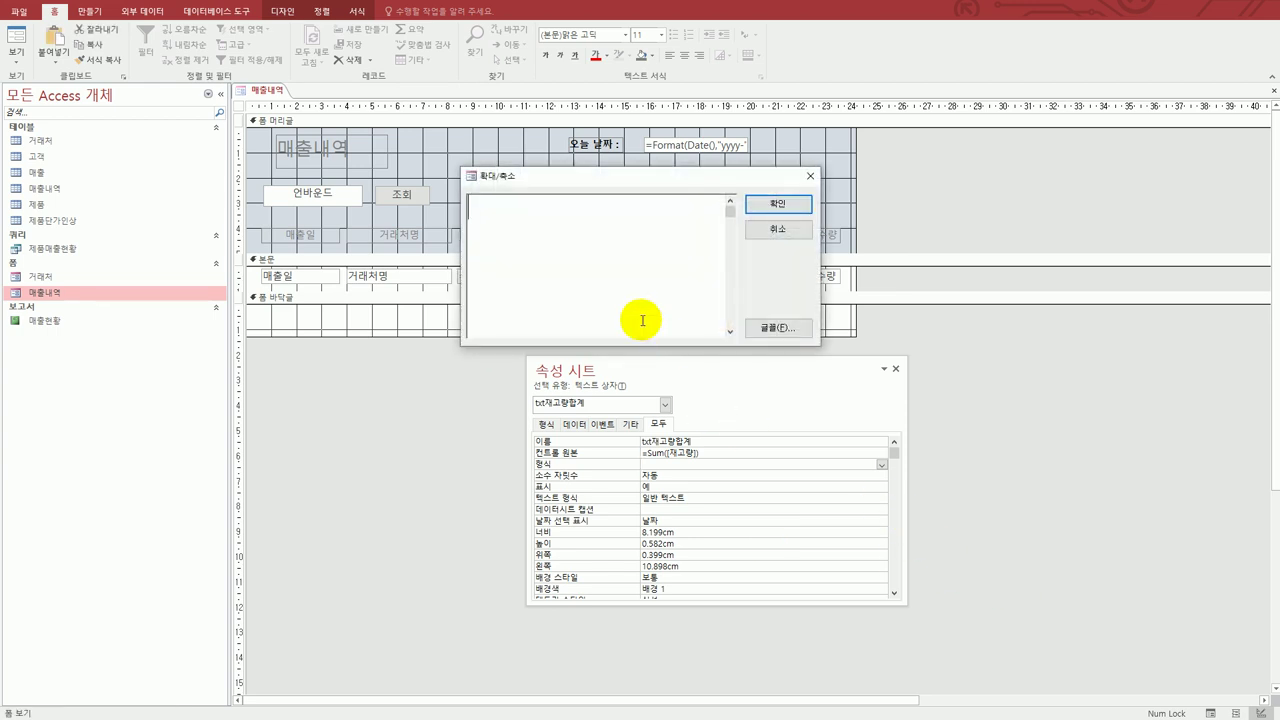
type("\"ㅁ")
key("Hangul_Hanja")
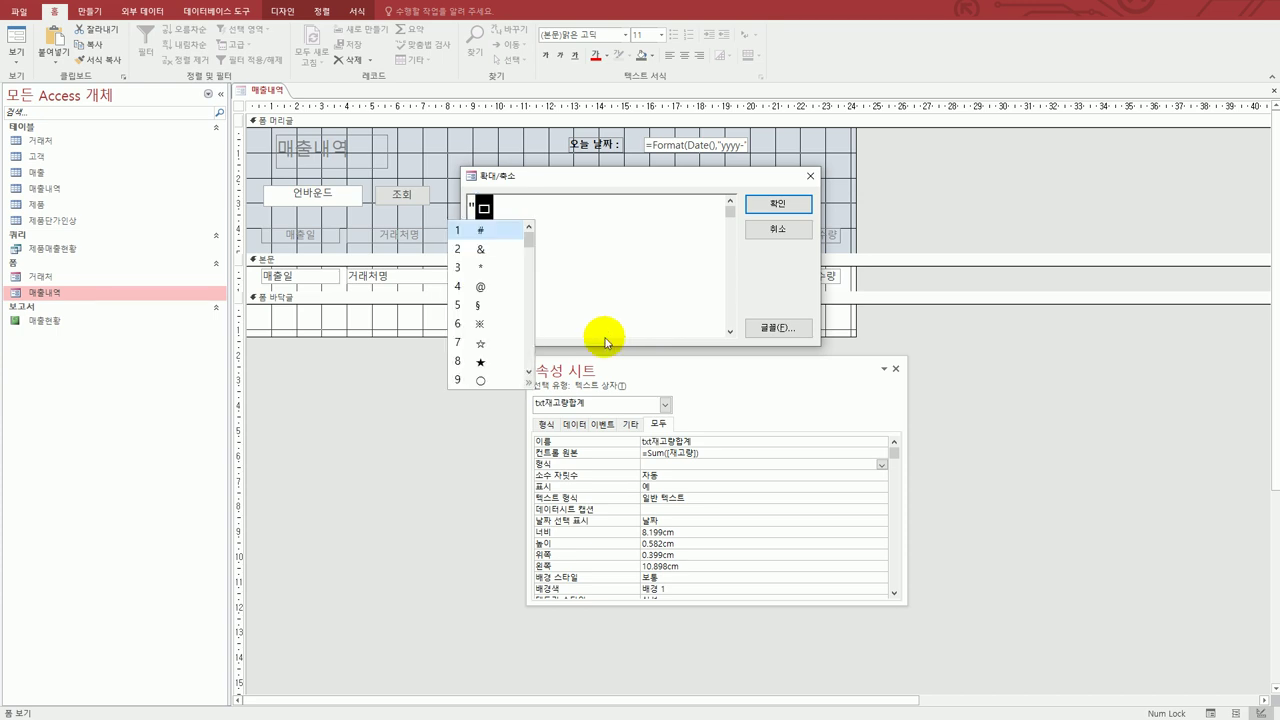
left_click(497, 377)
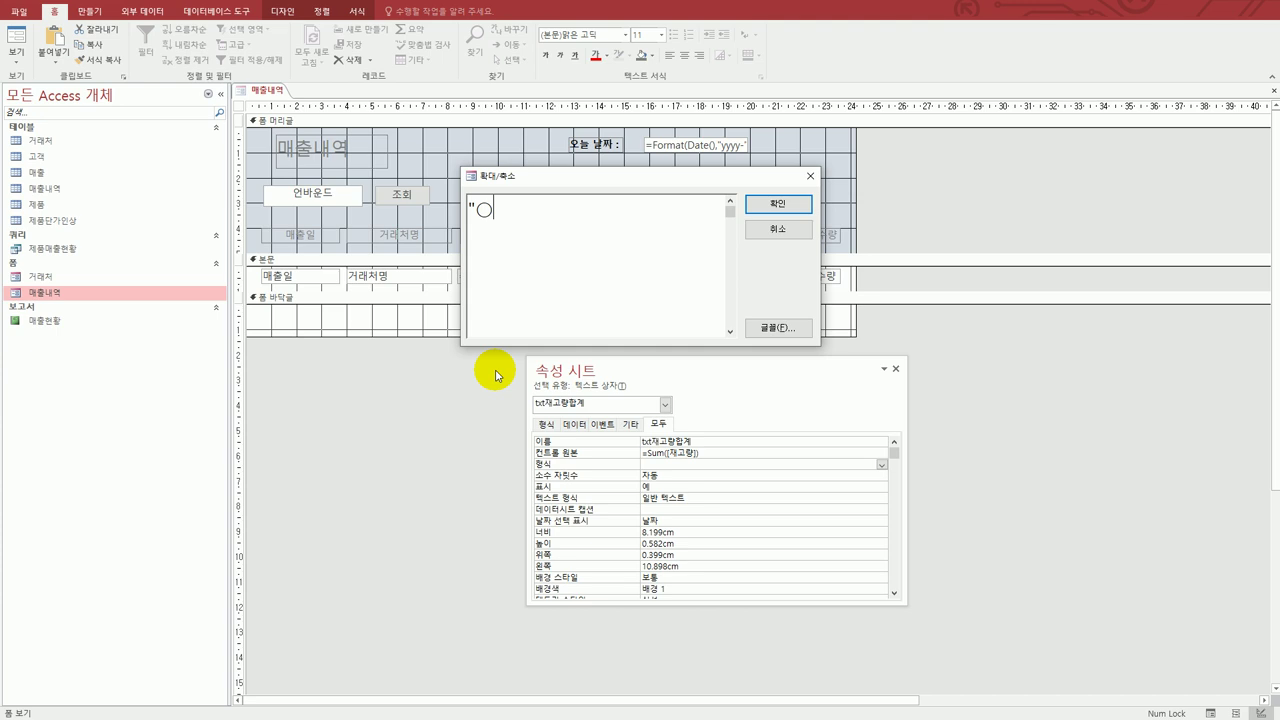
type("ㅁ")
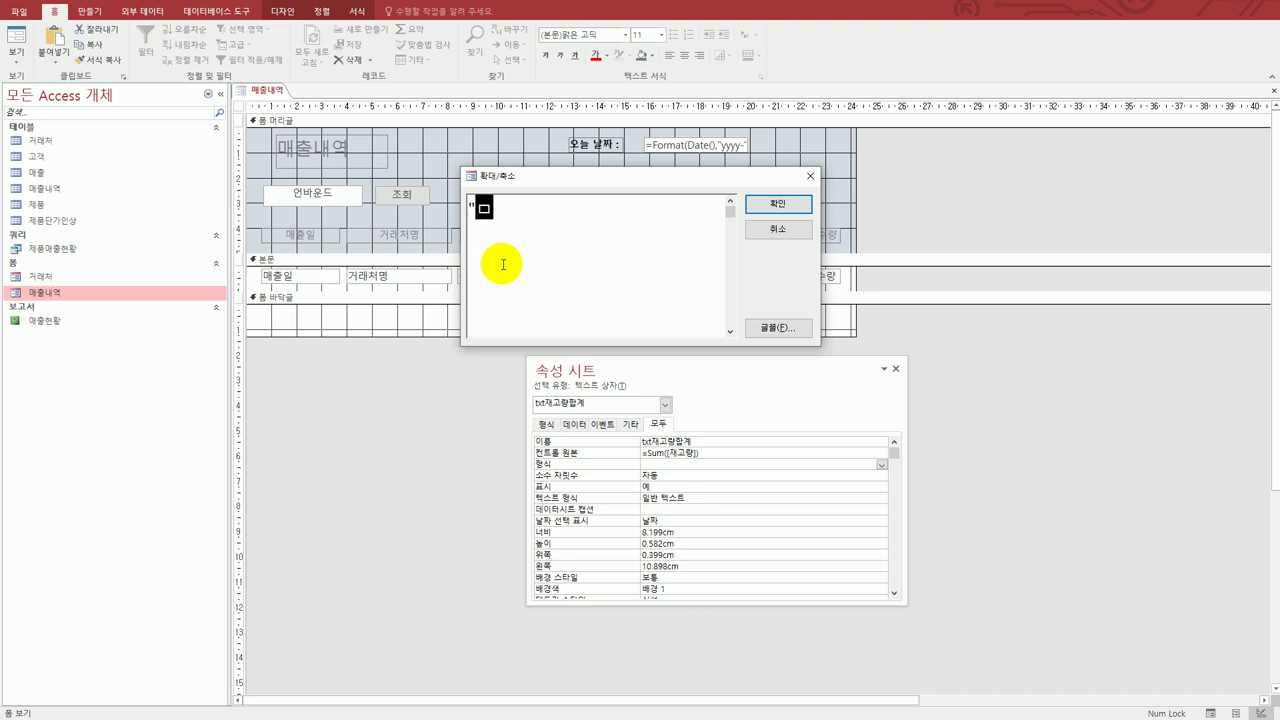
key("Hangul_Hanja")
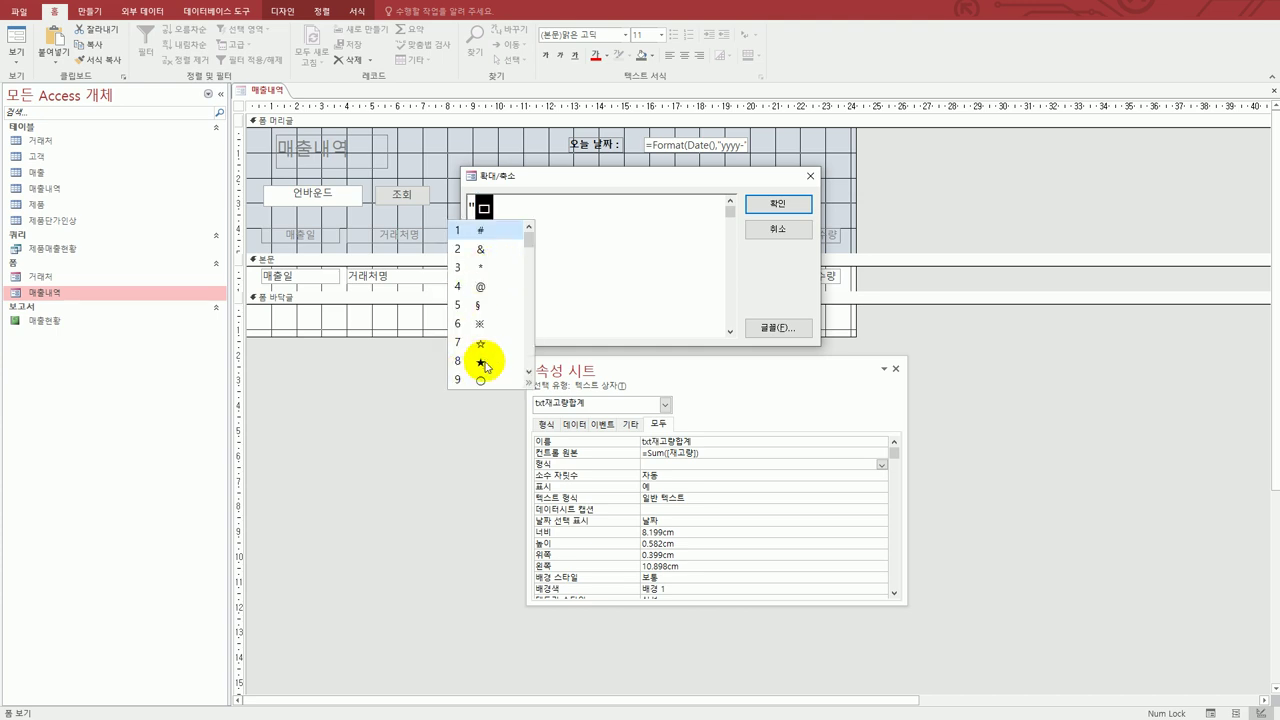
left_click(484, 363)
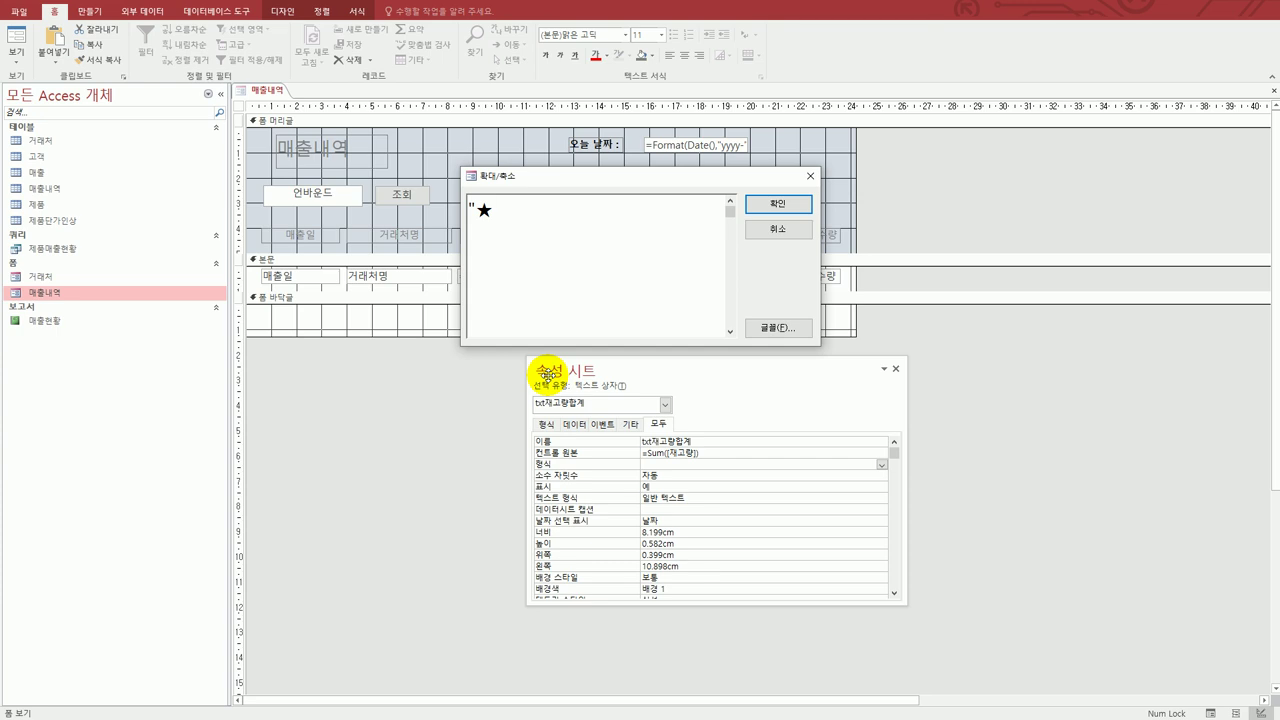
type("재고량 합계 ")
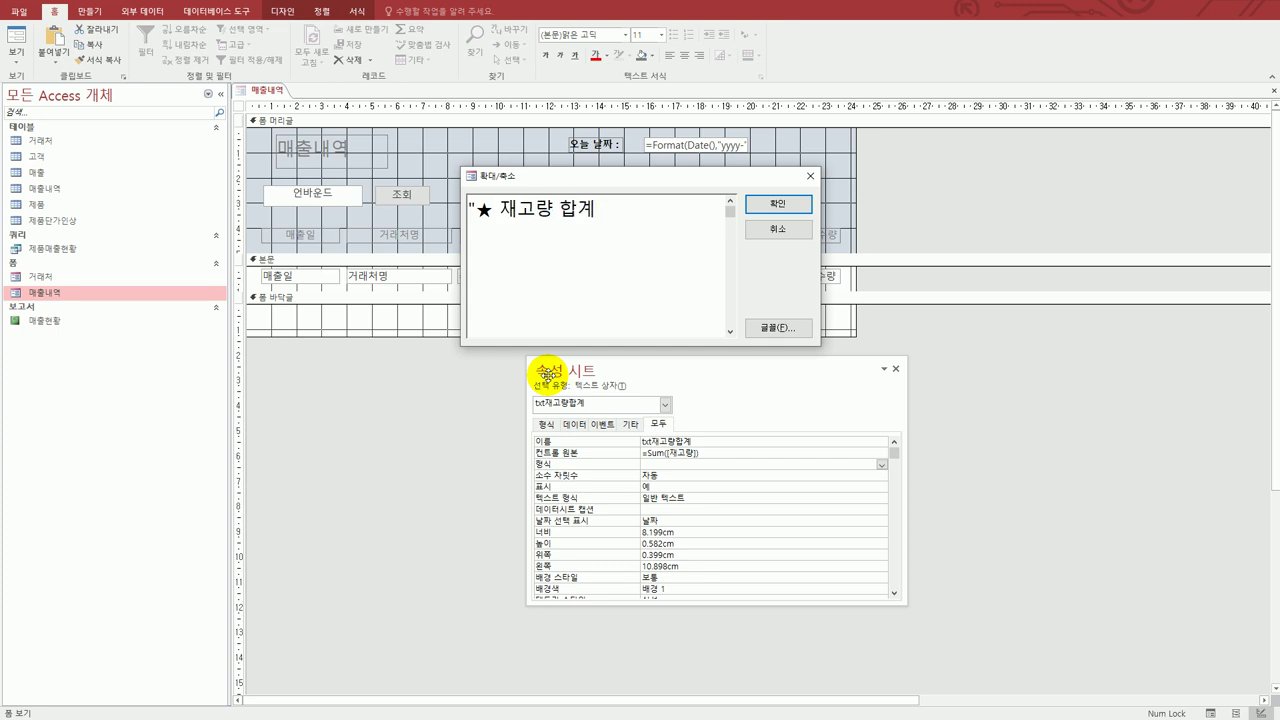
- Complete the format of txt재고량합계 as "★ 재고량 합계 : "#,##0"개 ★" and apply it
type(": \"#,##0\"개")
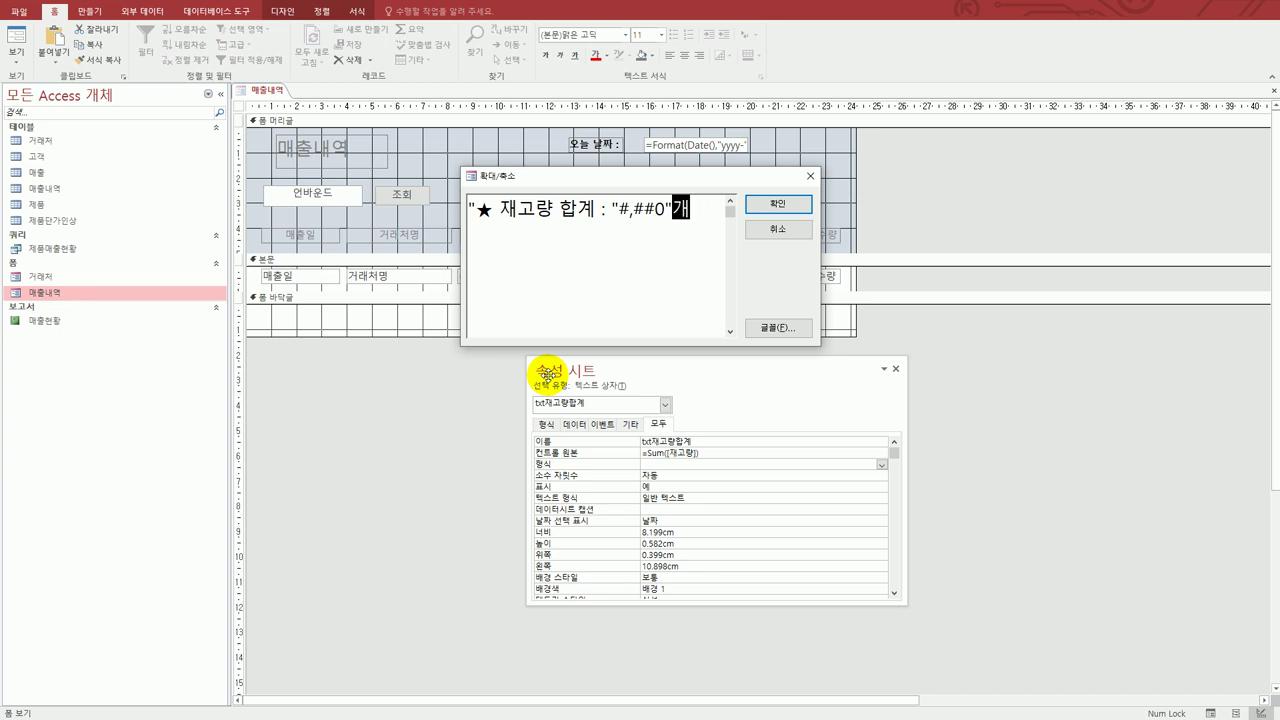
type(" ㅁ")
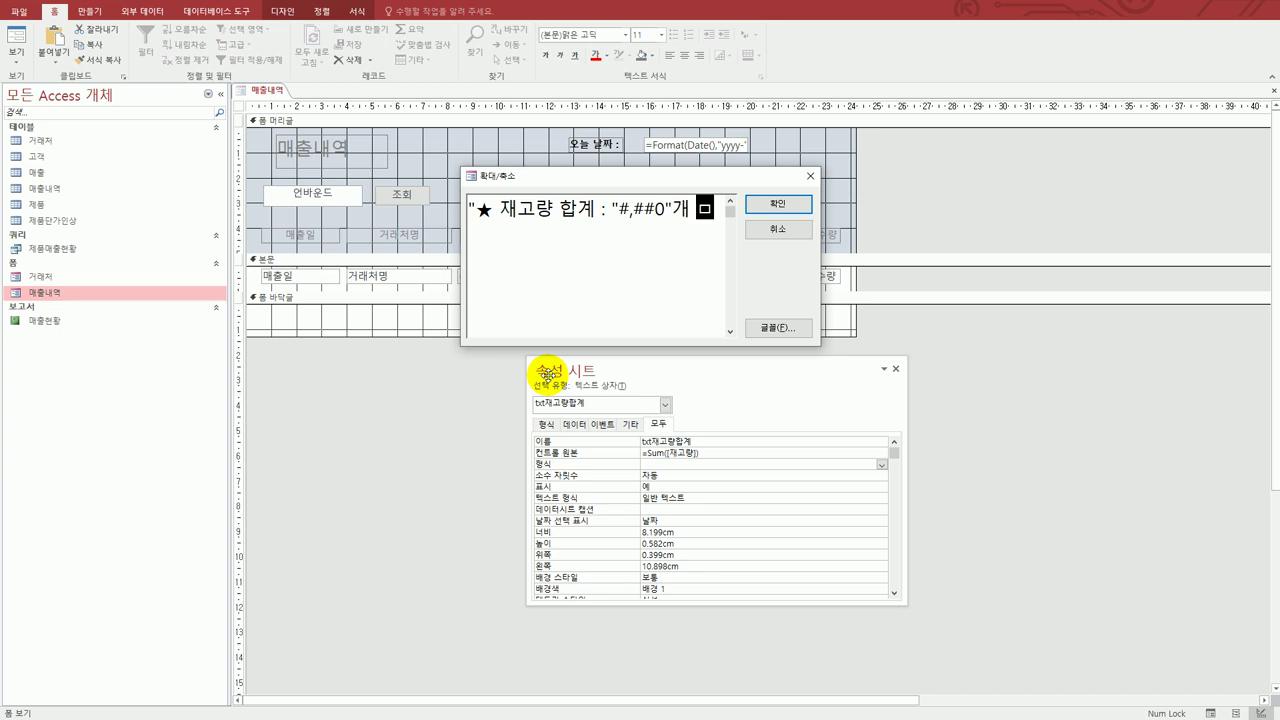
key("Hangul_Hanja")
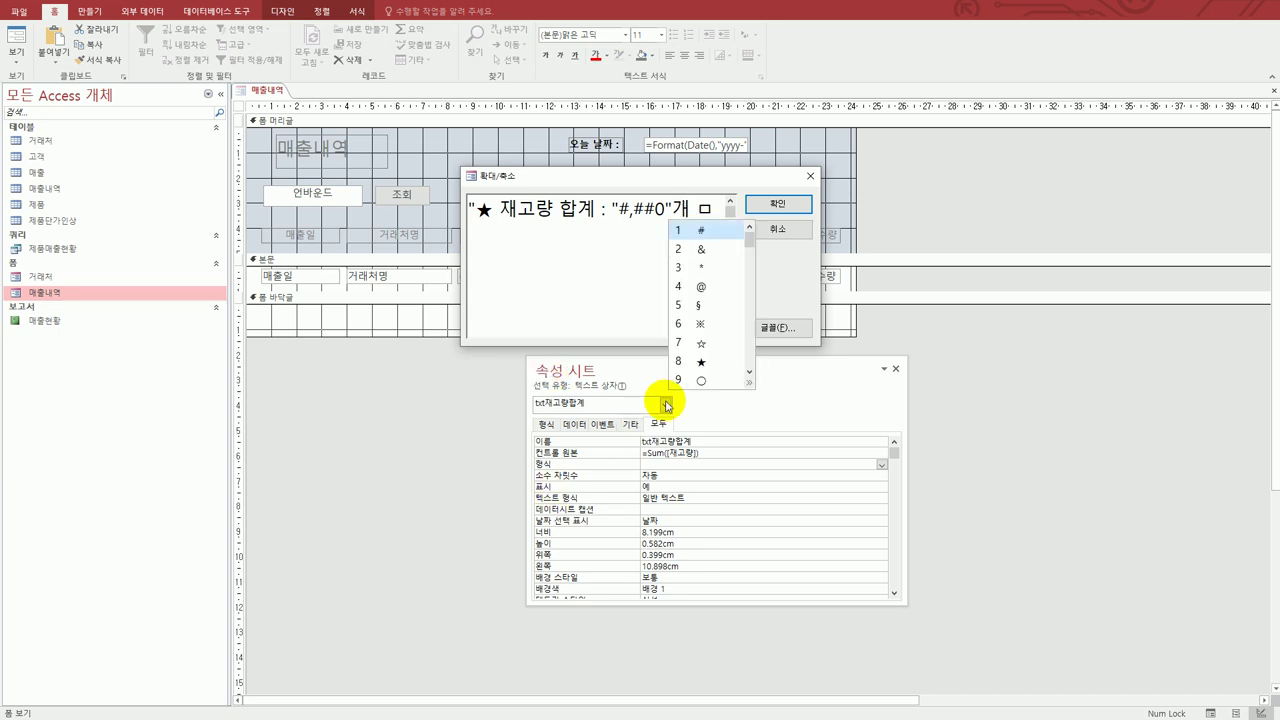
left_click(700, 360)
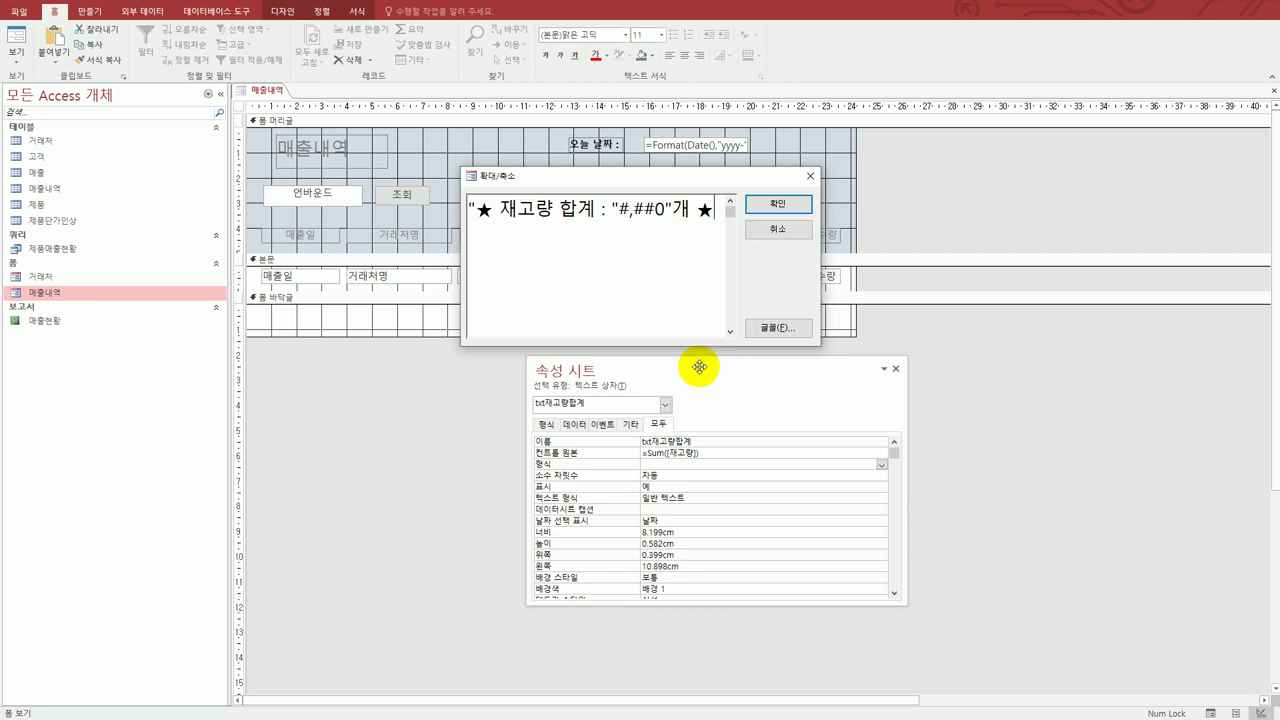
type("\"")
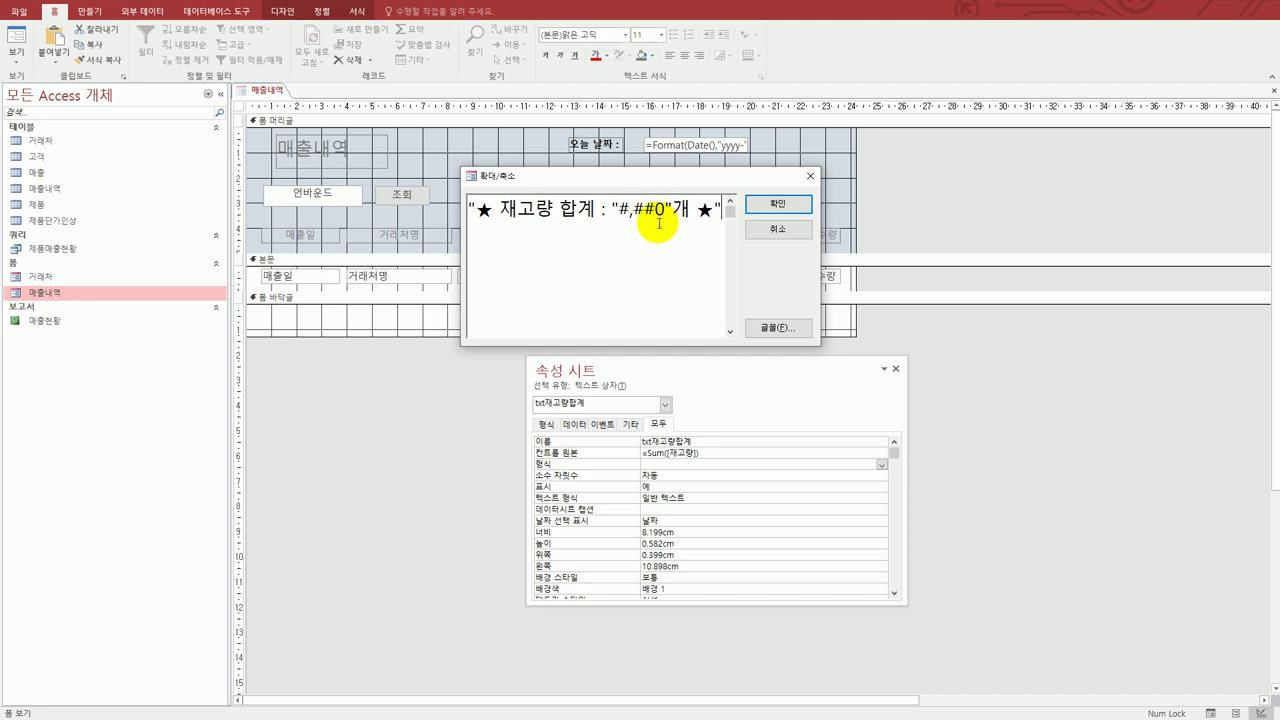
left_click(777, 205)
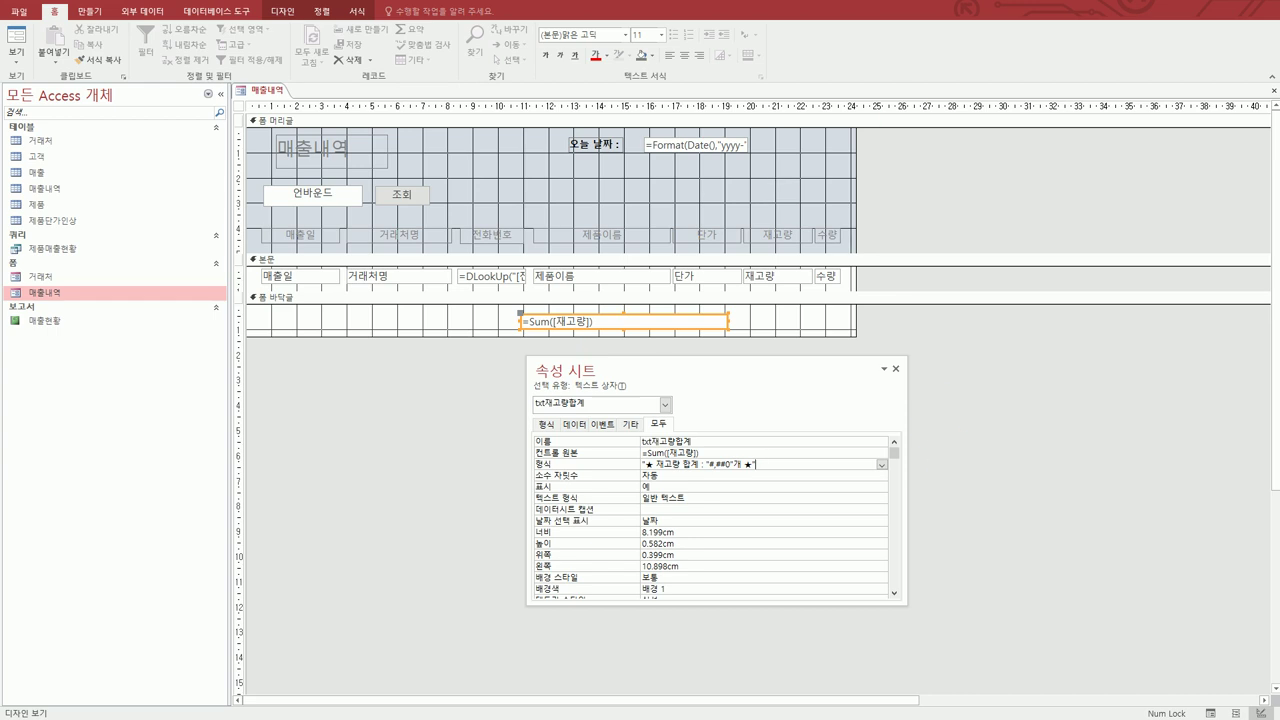
- Review the expected result in the exercise sheet and display the 매출내역 form in form view to compare
key("alt+Tab")
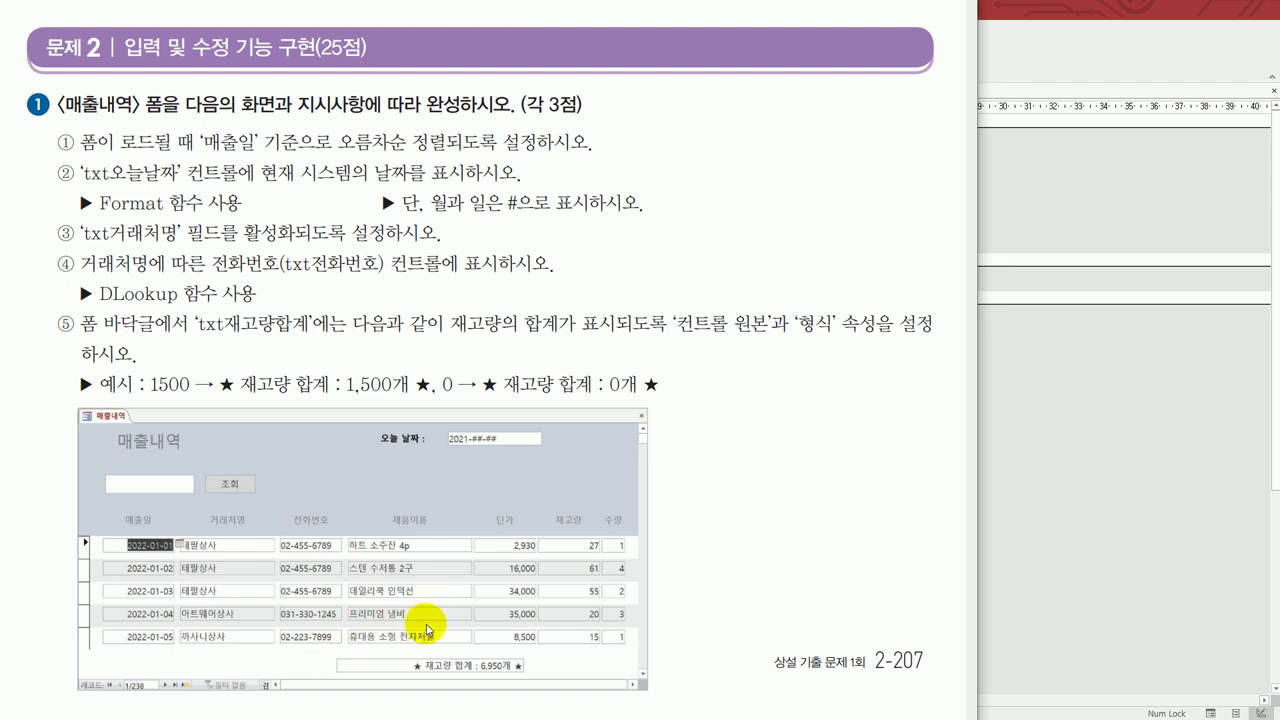
left_click(1050, 417)
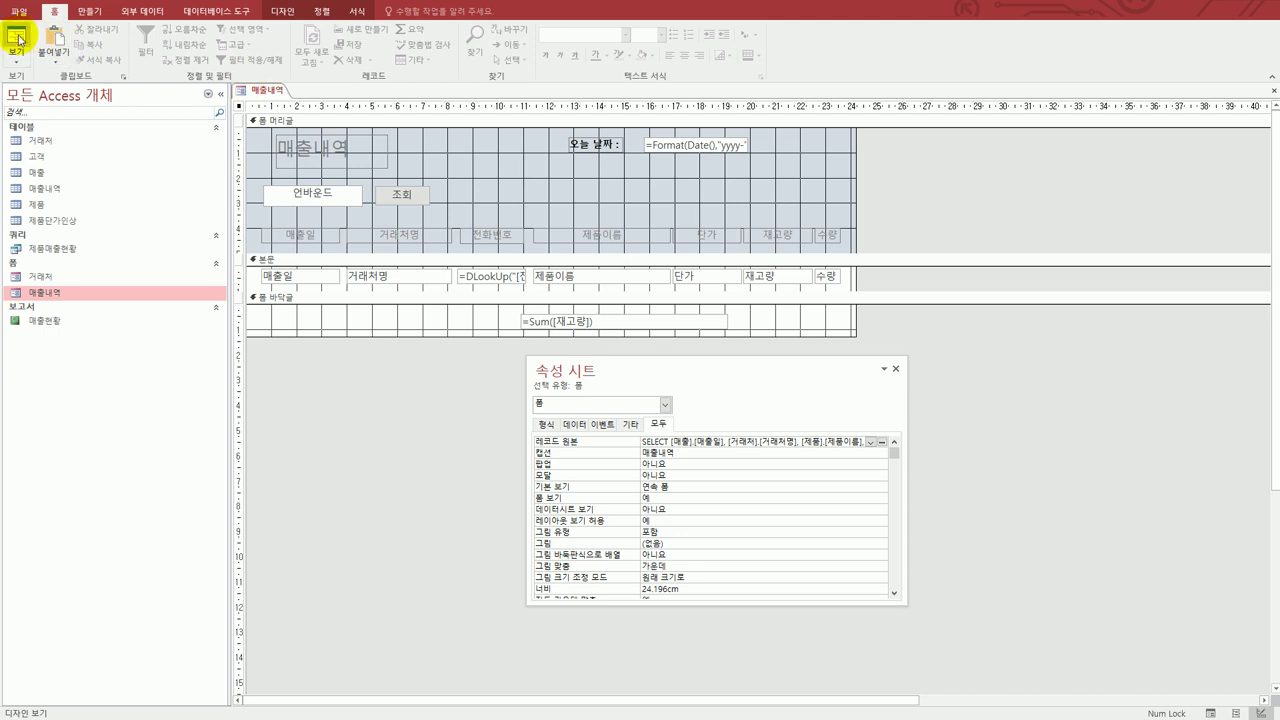
left_click(18, 62)
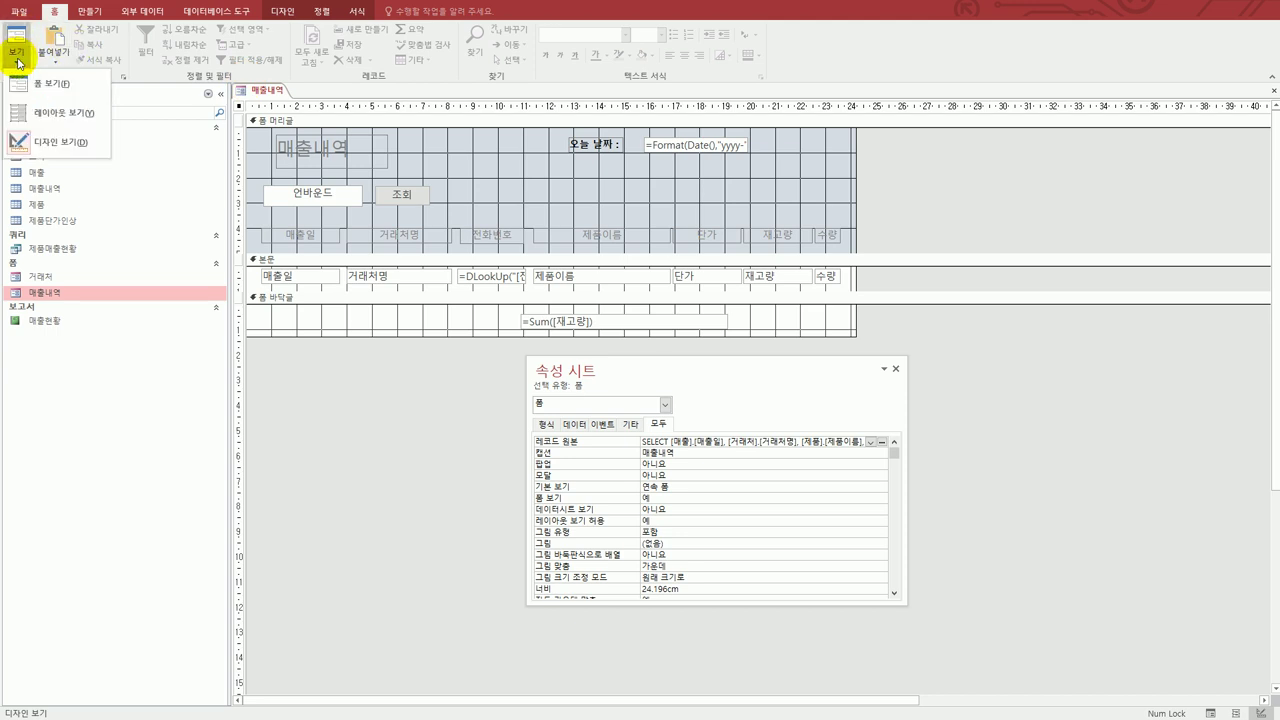
left_click(22, 85)
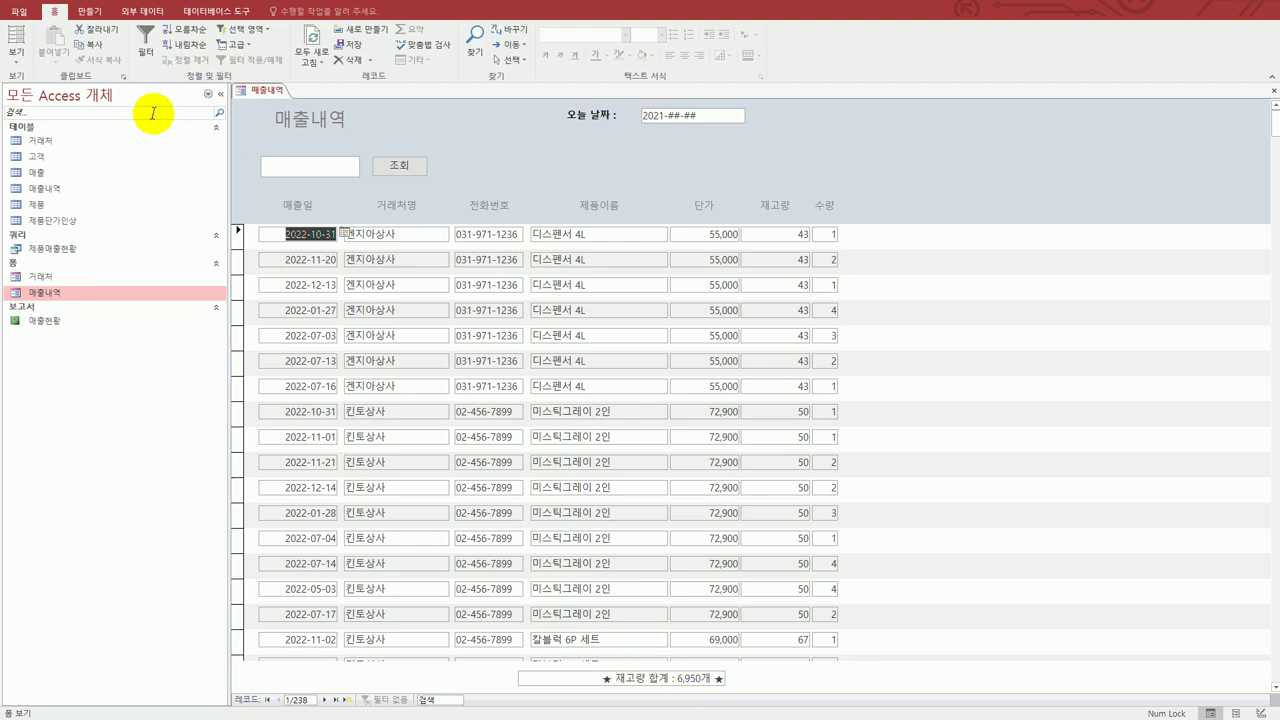
- Return the 매출내역 form to design view and set its 정렬 기준 property to 매출일 asc
left_click(16, 58)
left_click(41, 143)
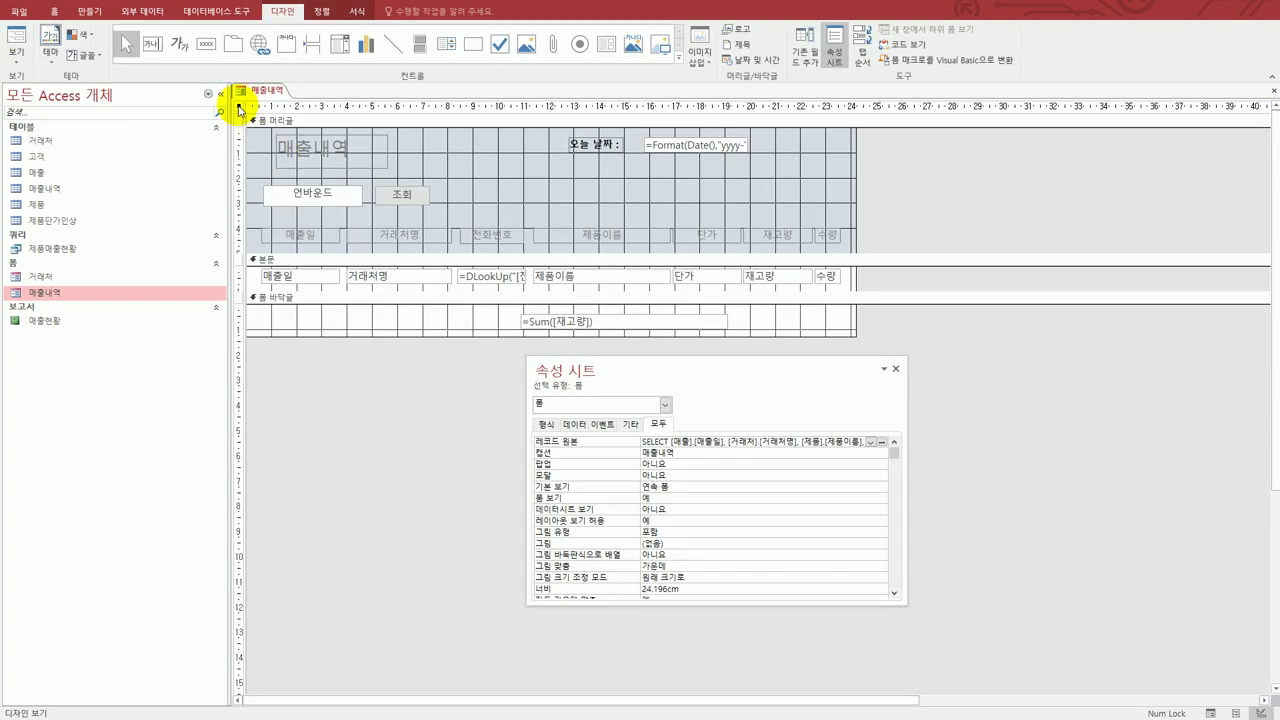
left_click(574, 424)
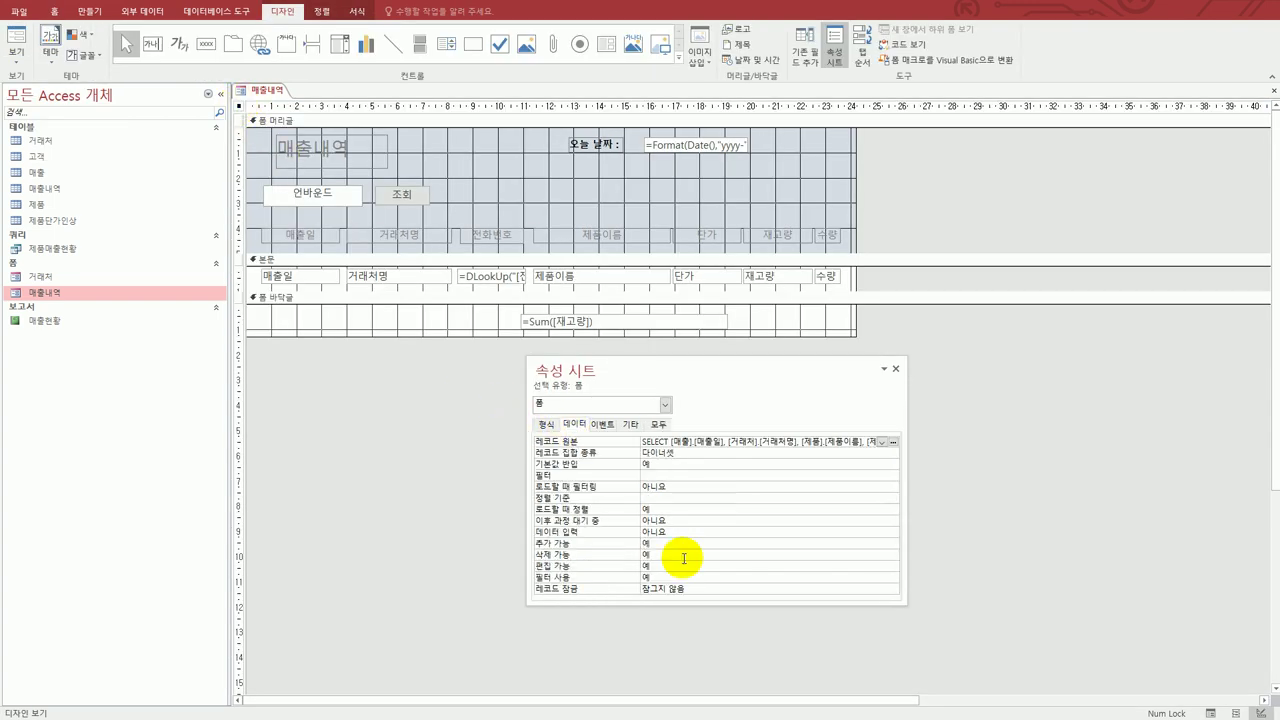
left_click(670, 499)
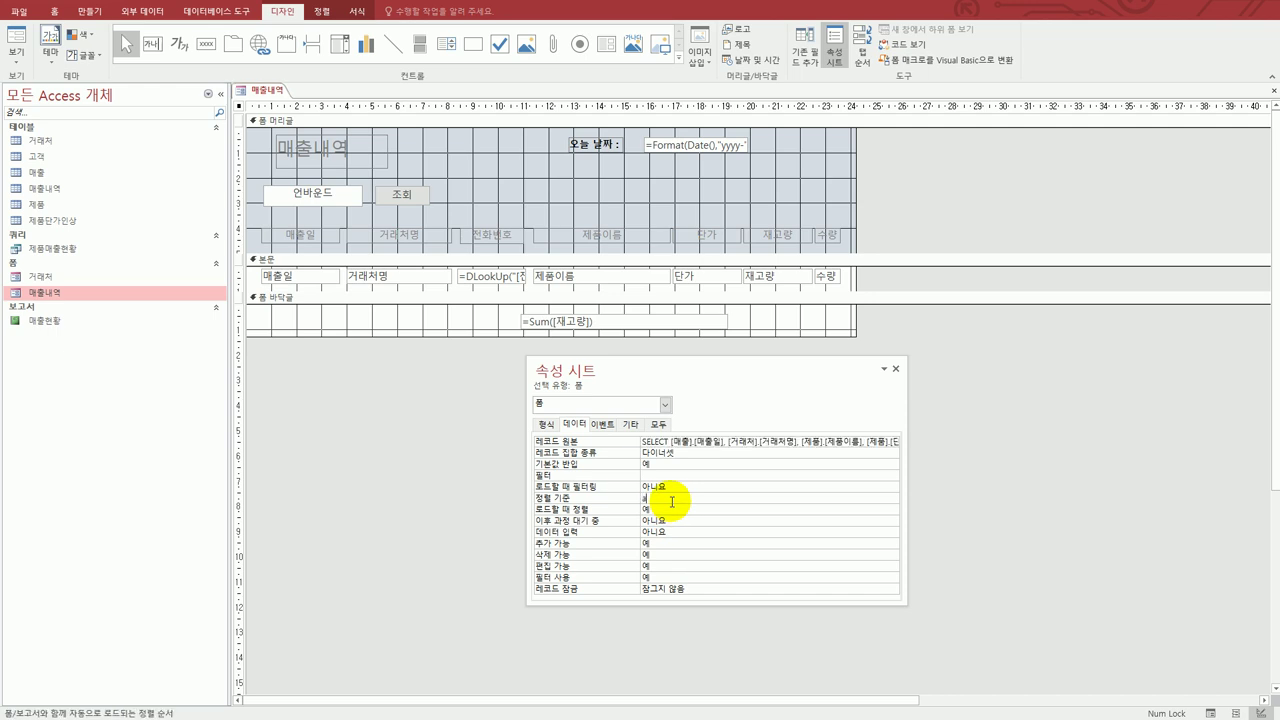
type("매출일")
type(" de")
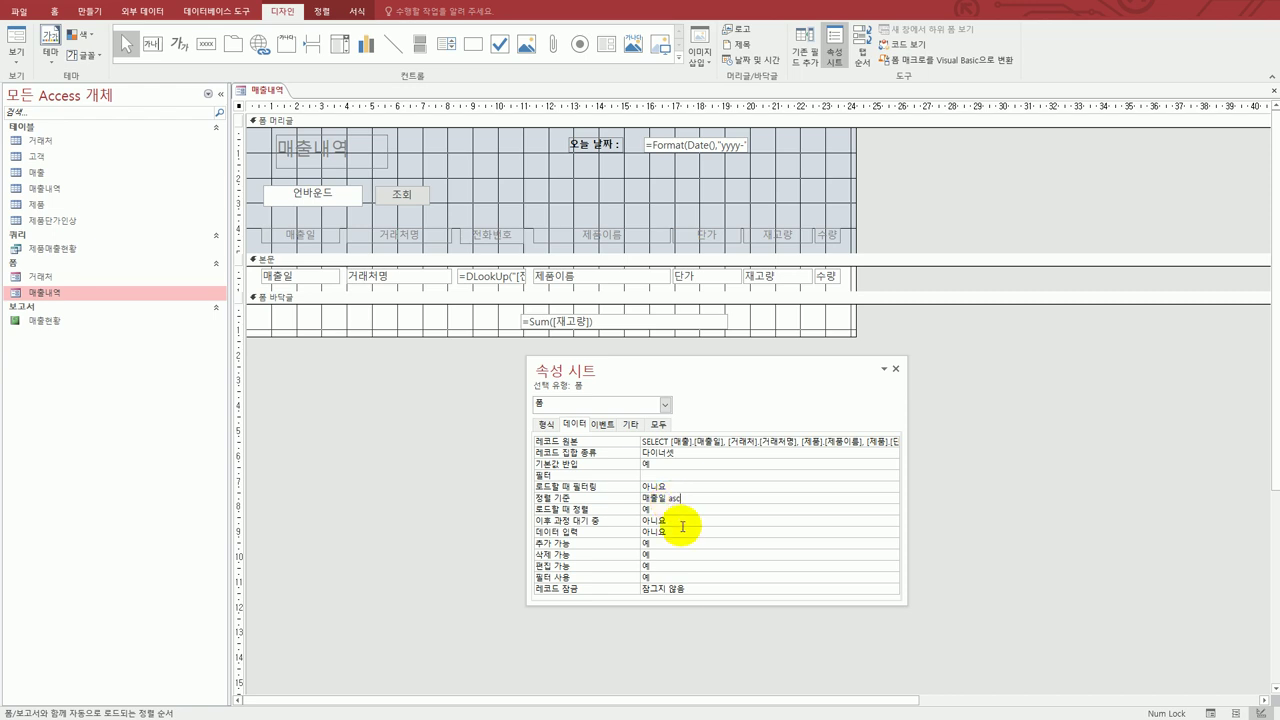
key("Return")
key("Return")
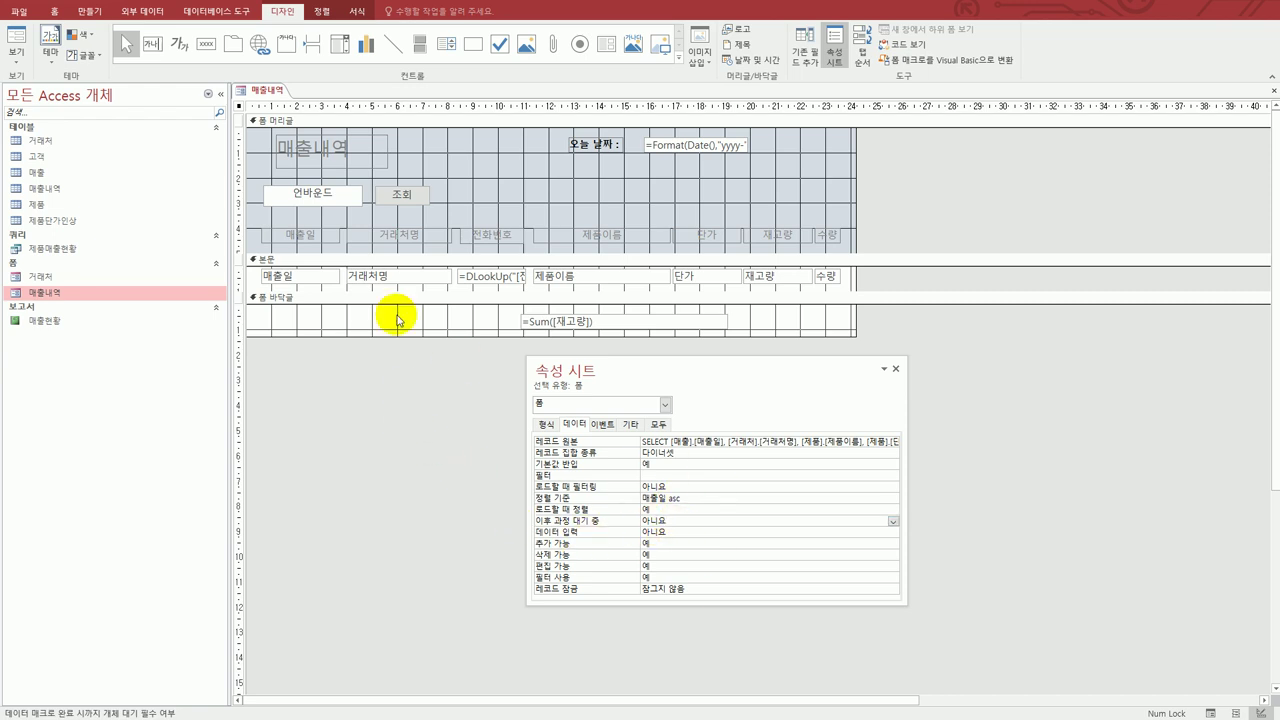
- Check the record order of the 매출내역 form in form view, then close the form and save its design changes
left_click(17, 36)
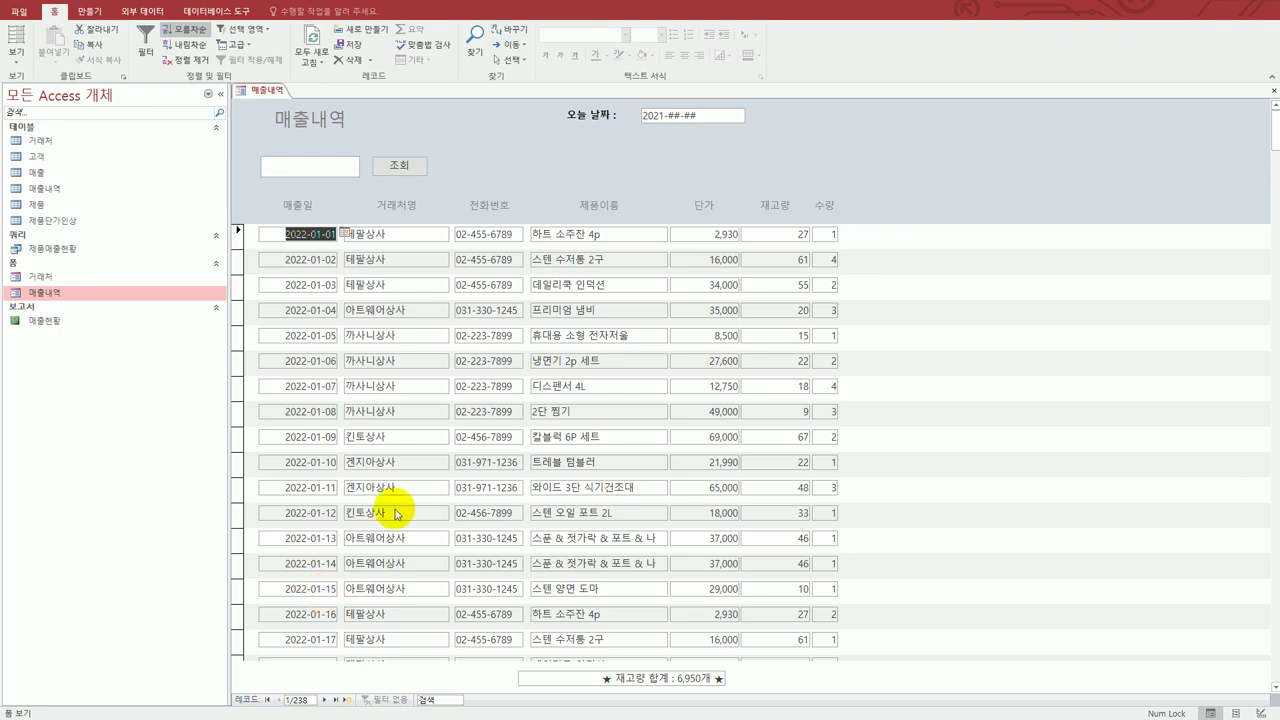
left_click(1273, 92)
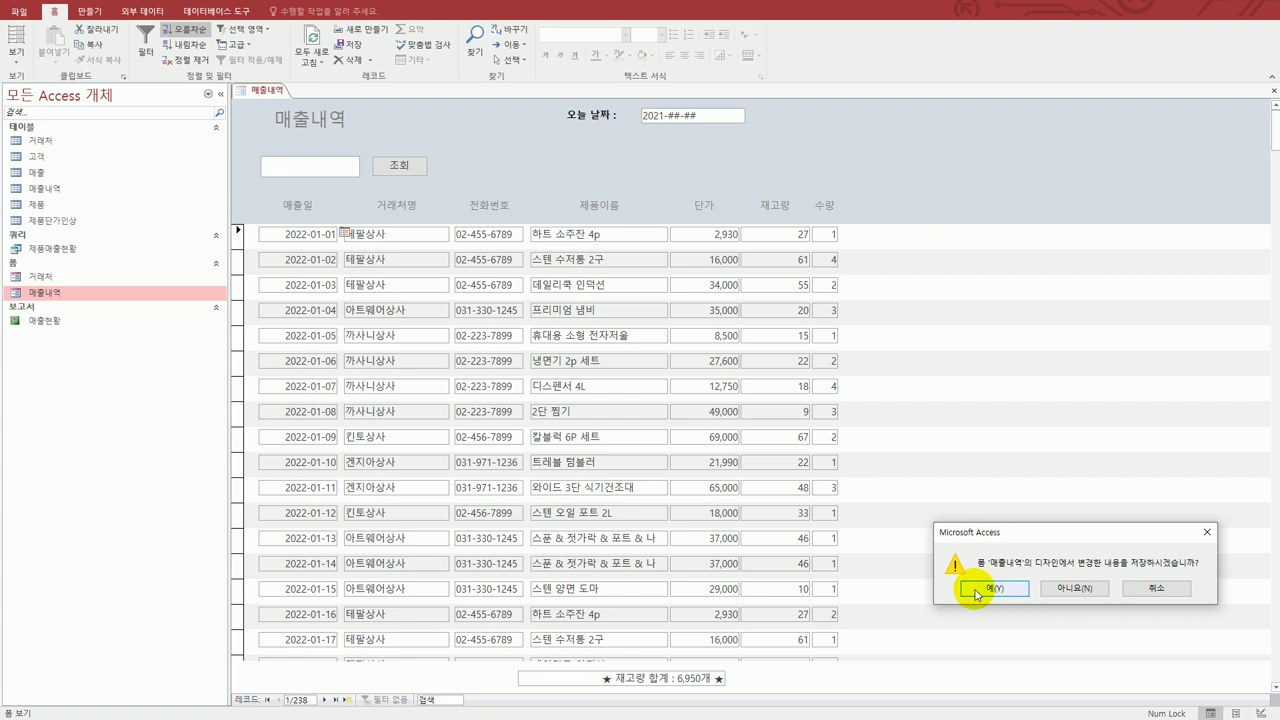
left_click(977, 592)
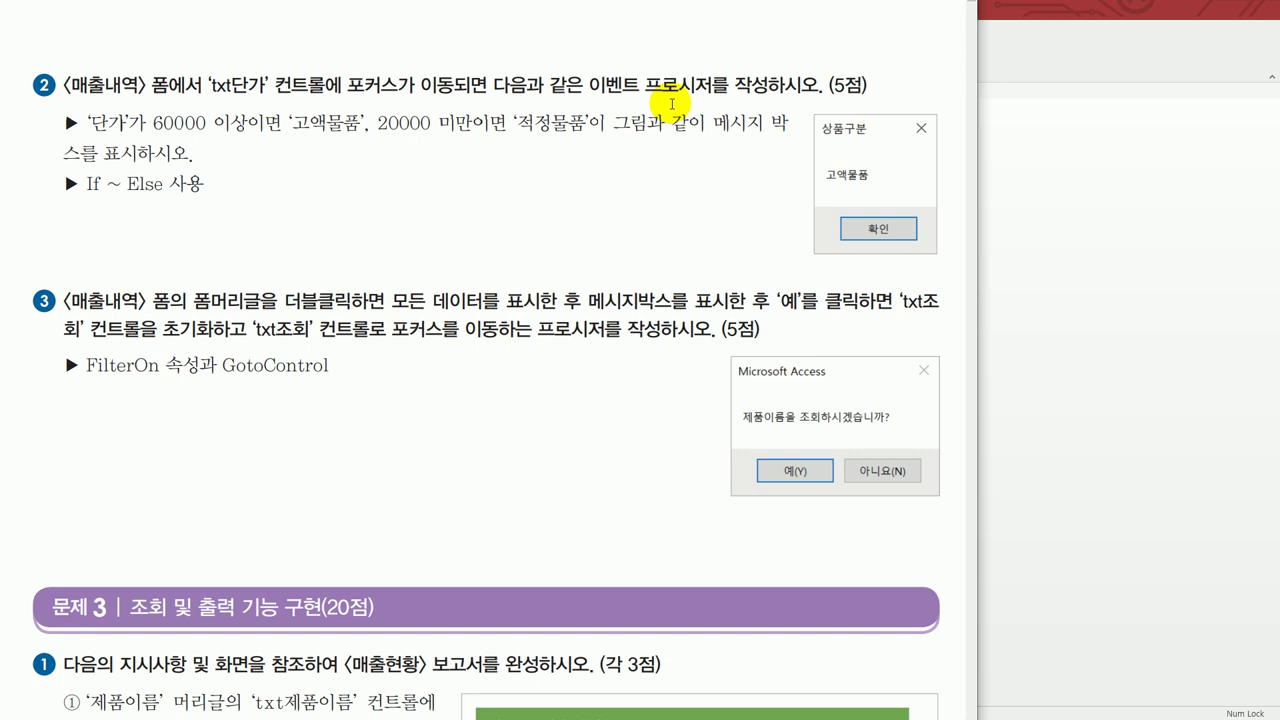
- Reopen the 매출내역 form in design view and select the txt단가 control in the detail section
left_click(1095, 259)
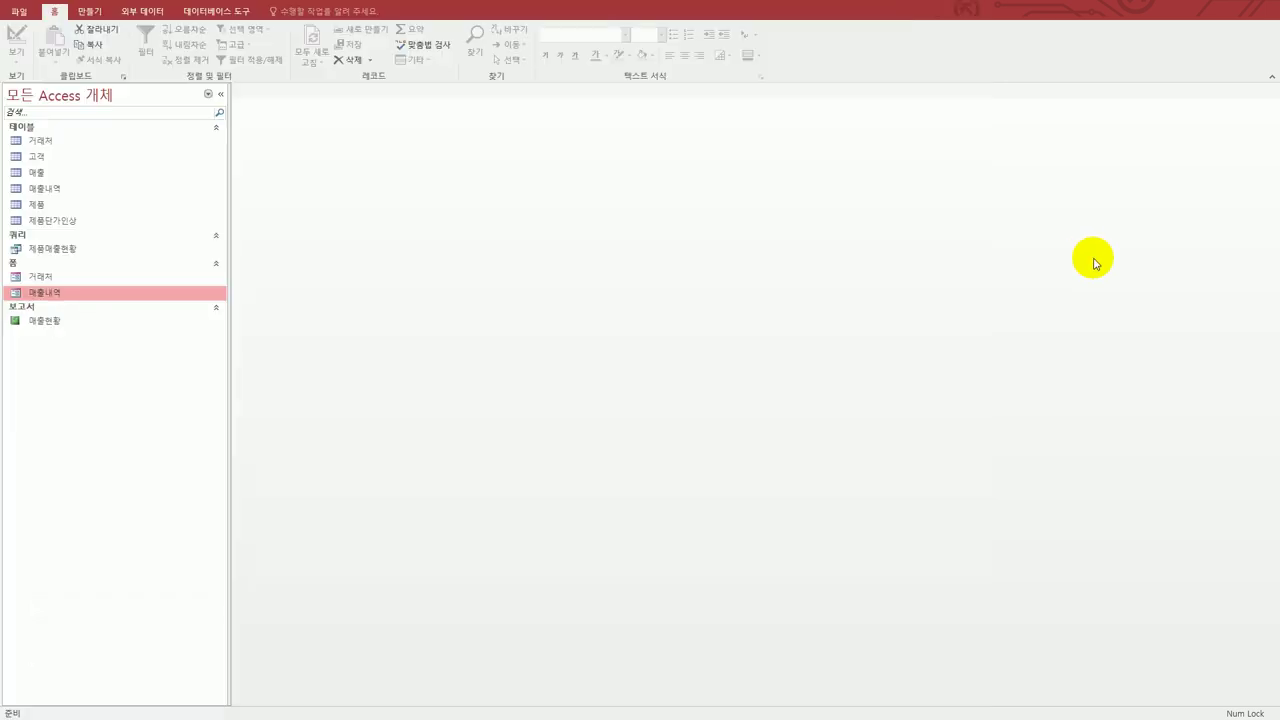
right_click(120, 298)
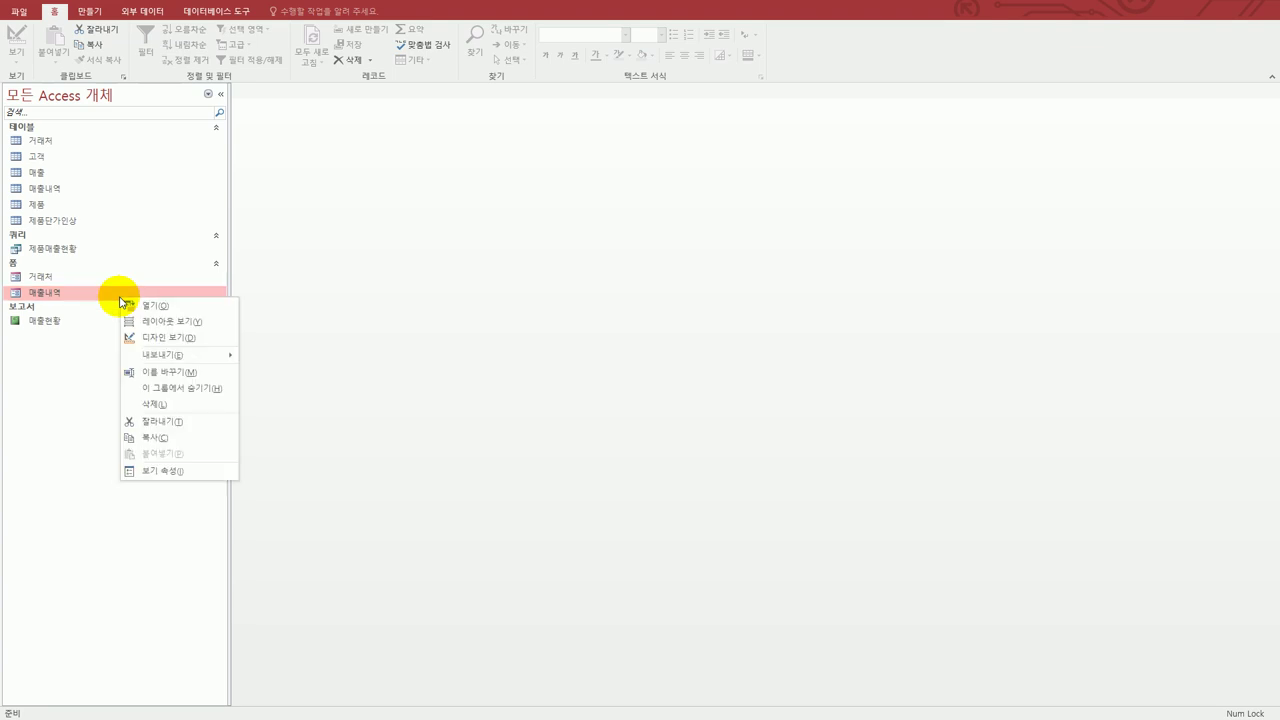
left_click(165, 335)
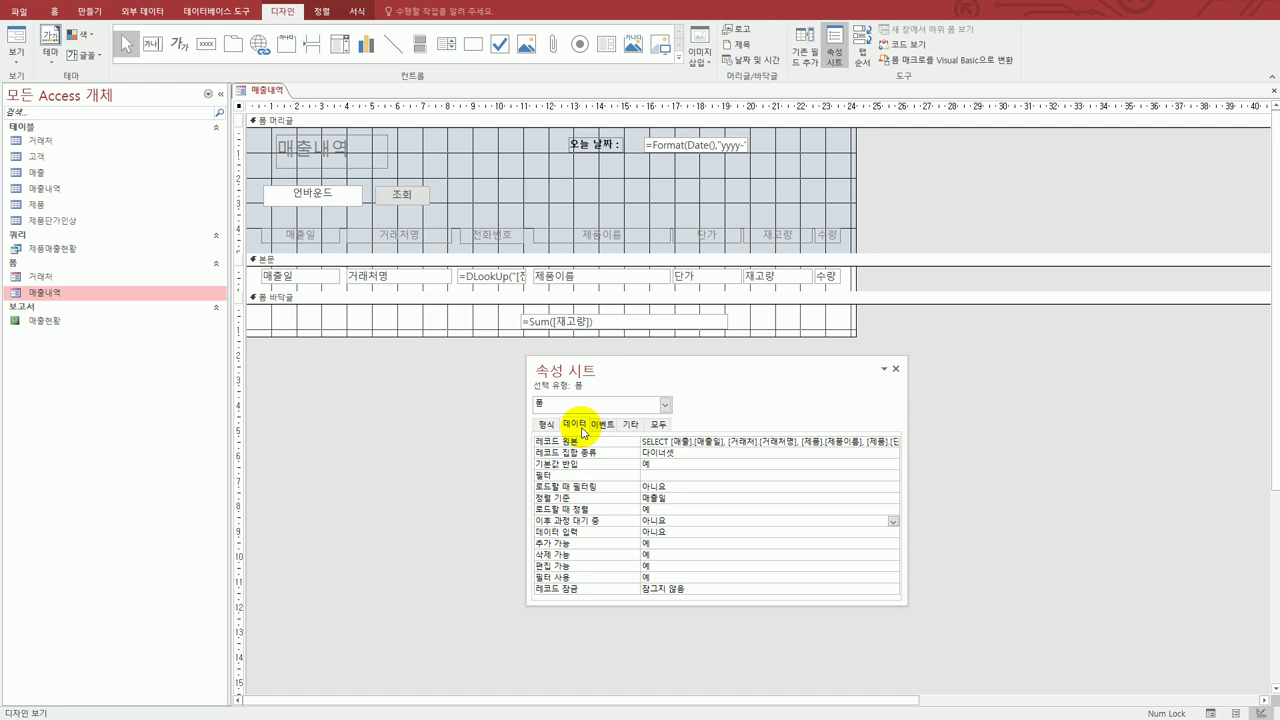
left_click(685, 279)
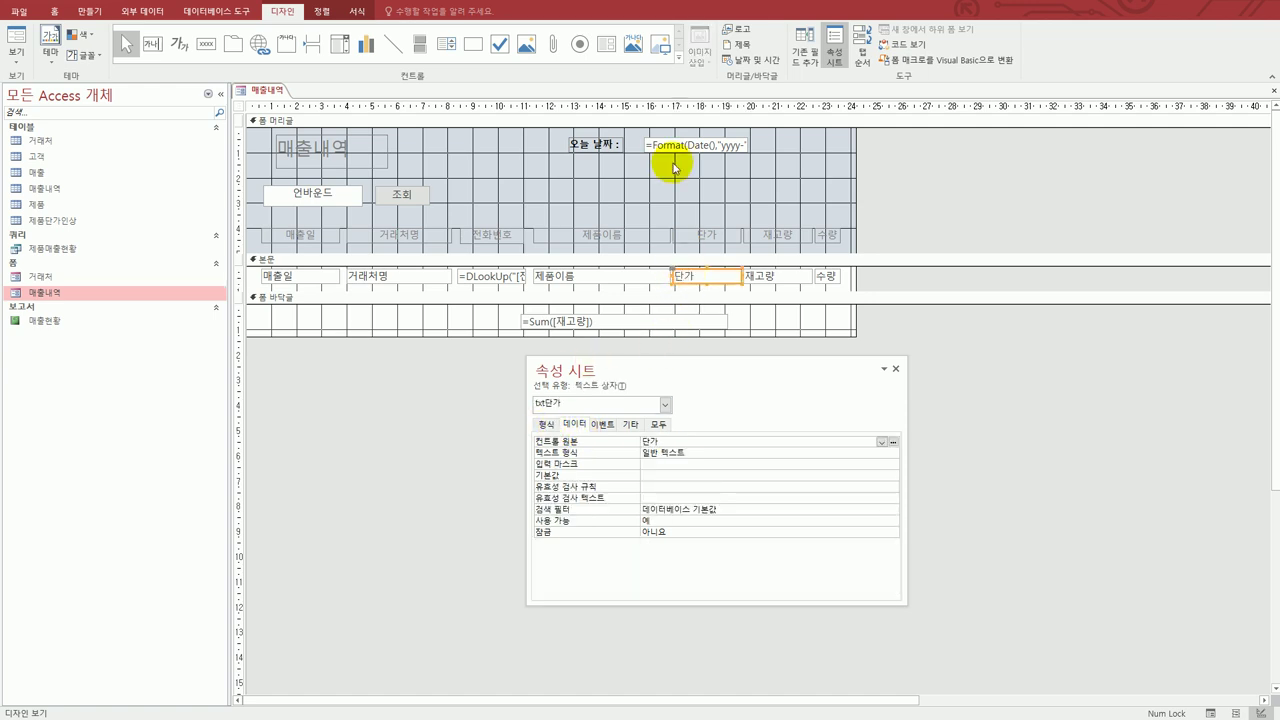
- Check the txt단가 task in the exercise sheet, then create an On Got Focus event procedure for the txt단가 control
key("alt+Tab")
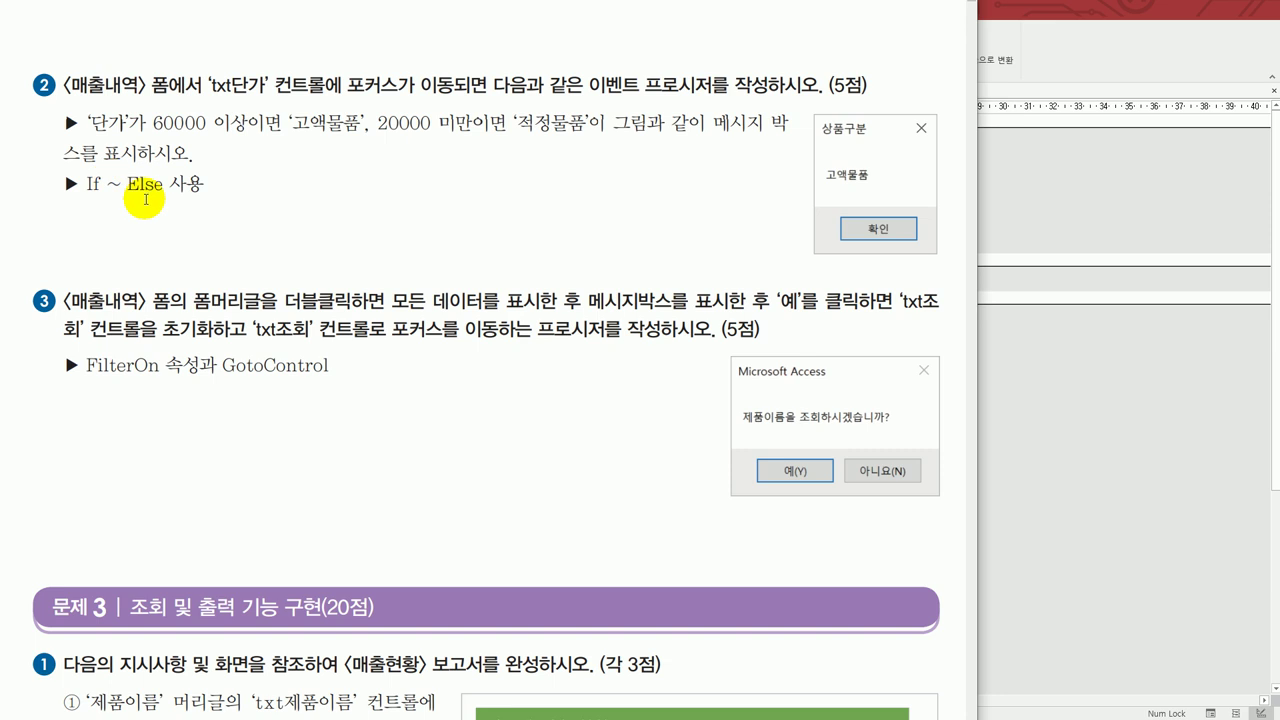
left_click(1045, 62)
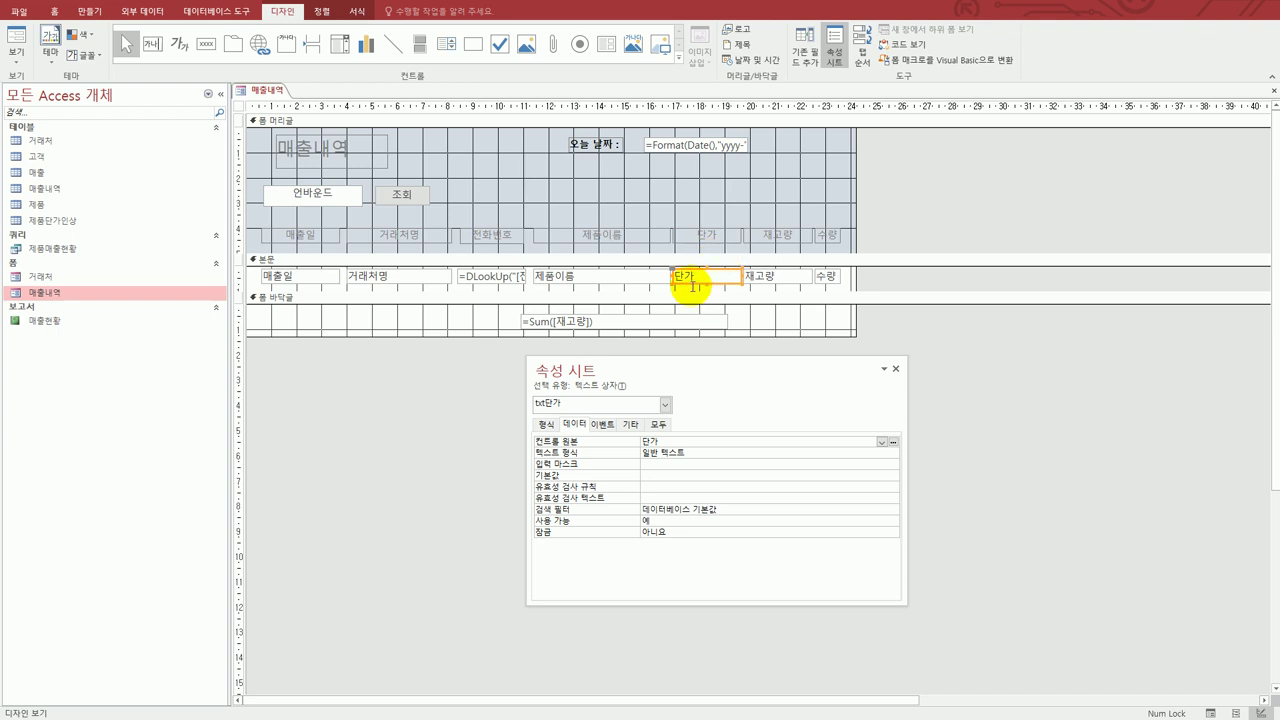
left_click(608, 424)
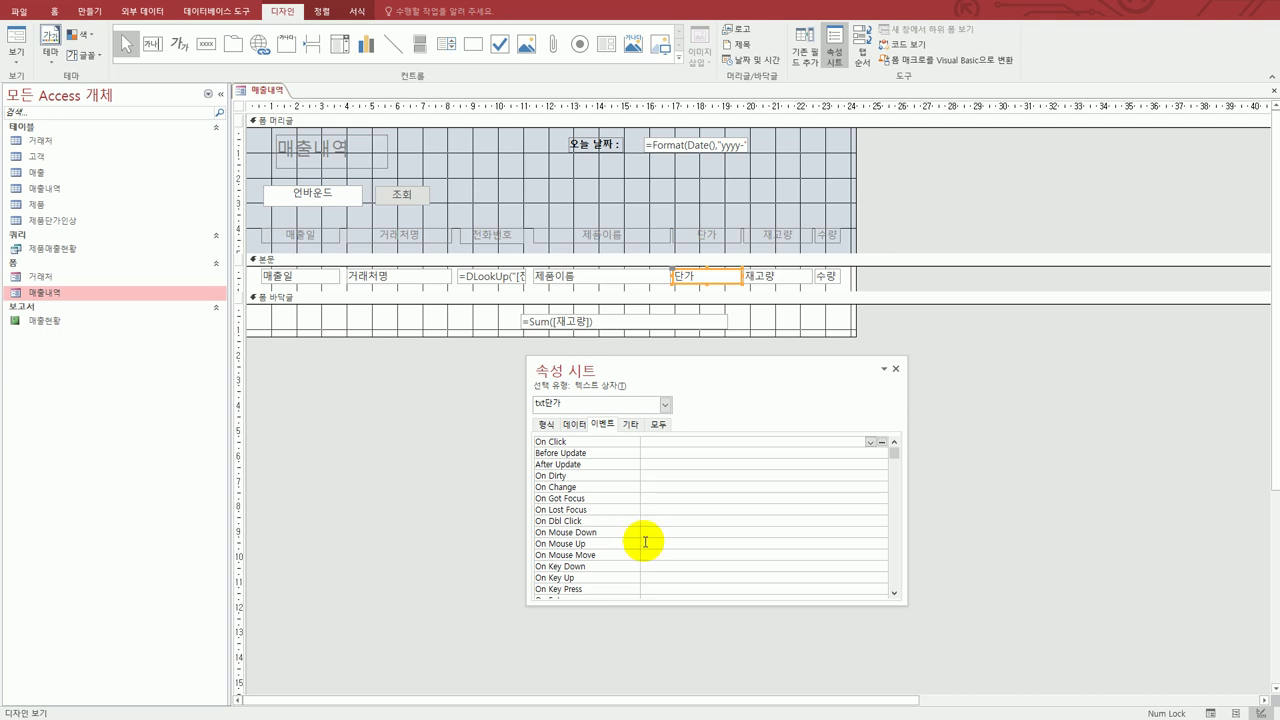
left_click(649, 500)
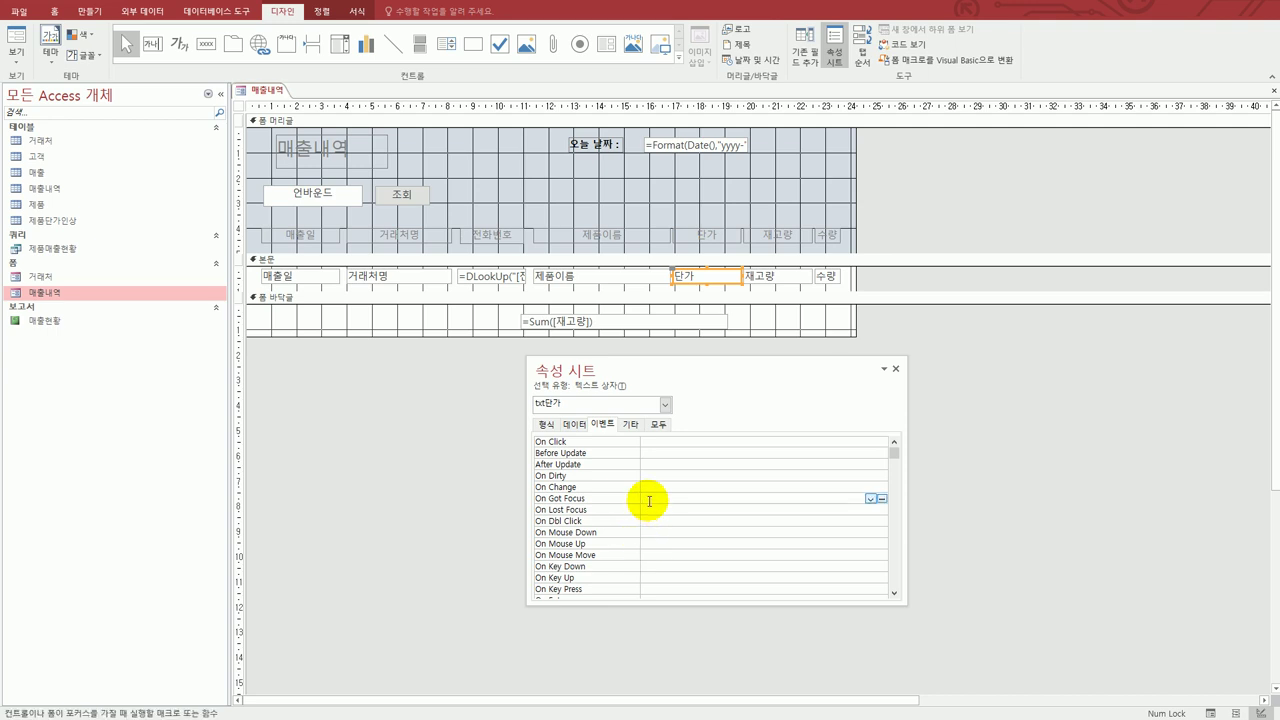
left_click(869, 498)
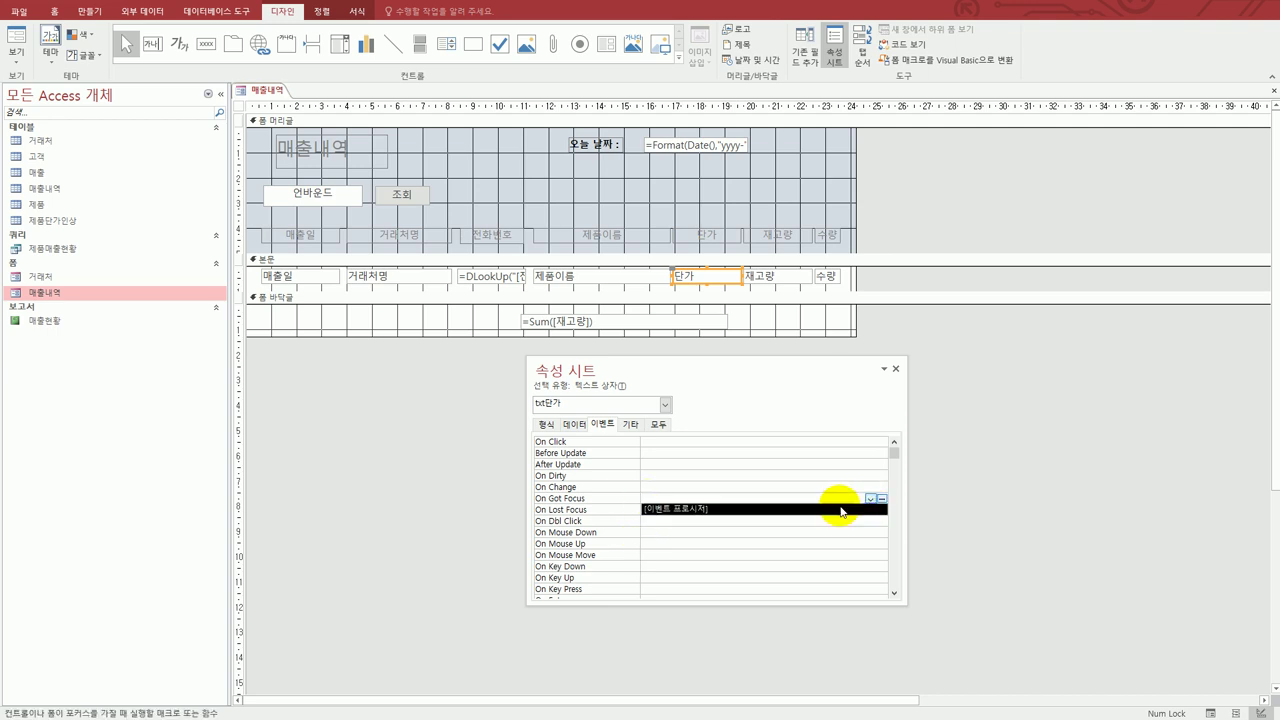
left_click(841, 509)
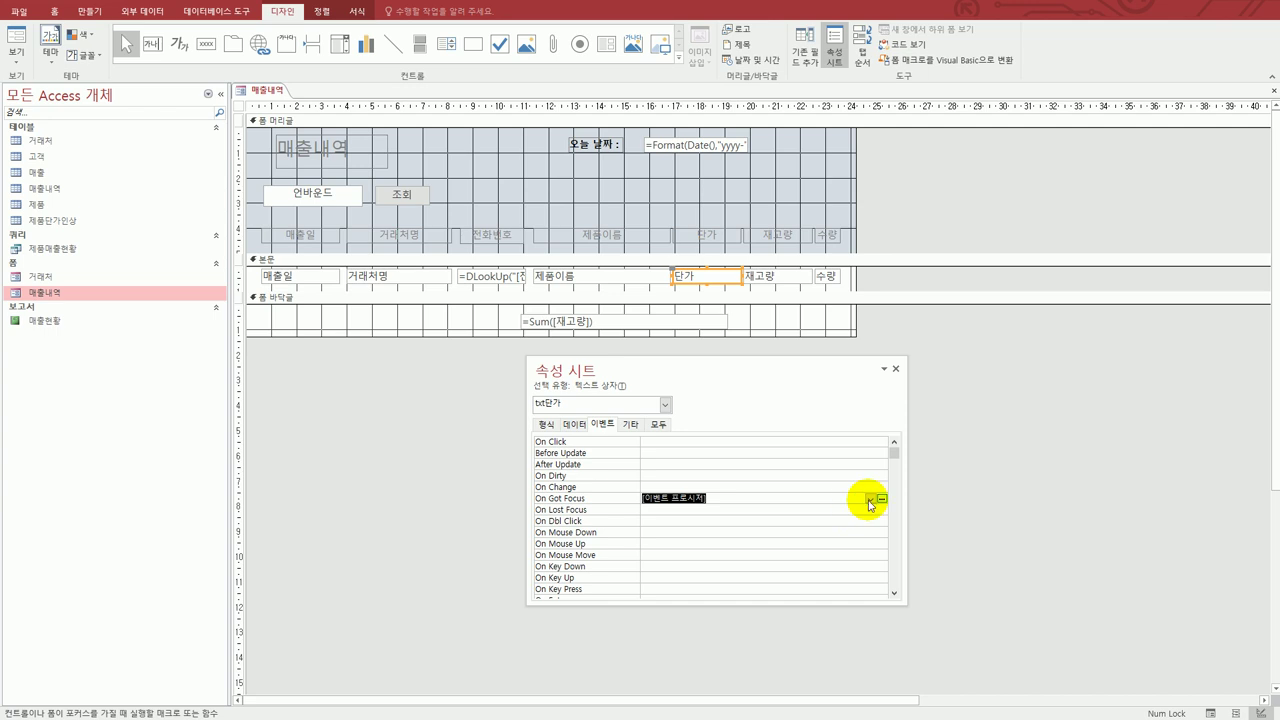
left_click(881, 498)
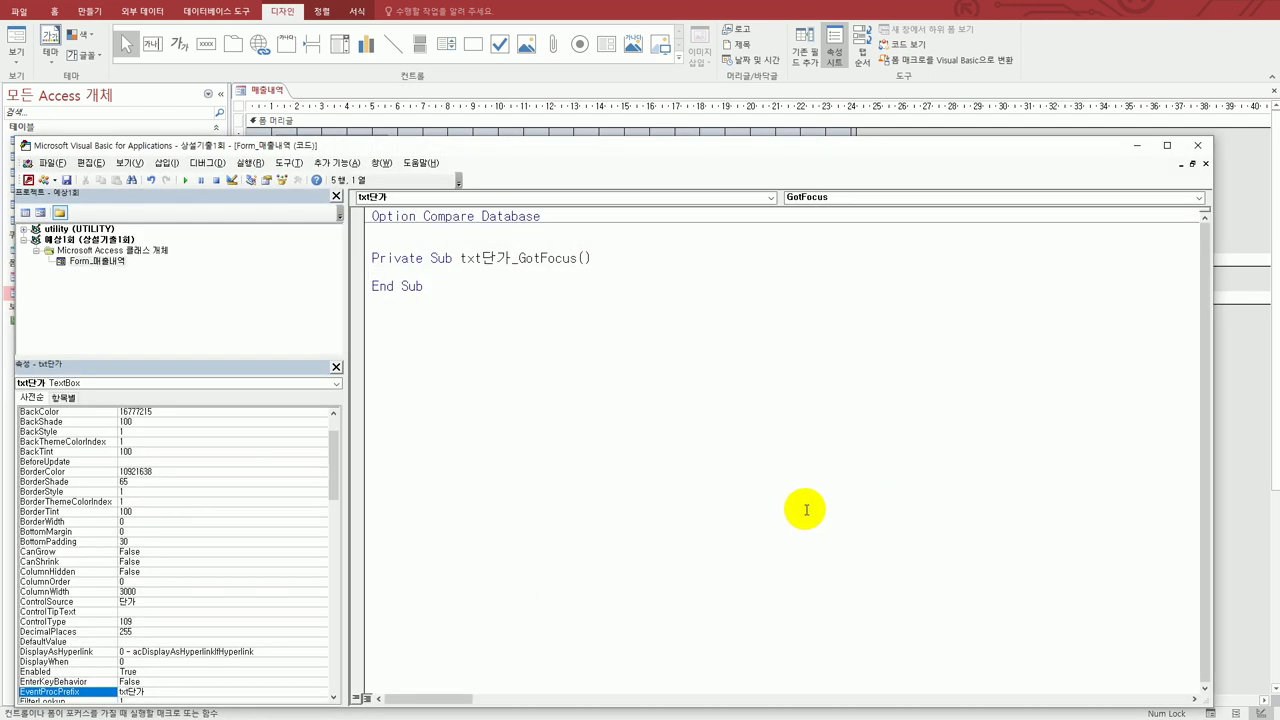
- Begin the txt단가_GotFocus procedure with the condition If txt단가 >= 60000 Then
key("Tab")
type("if txt단가 >=60000 손")
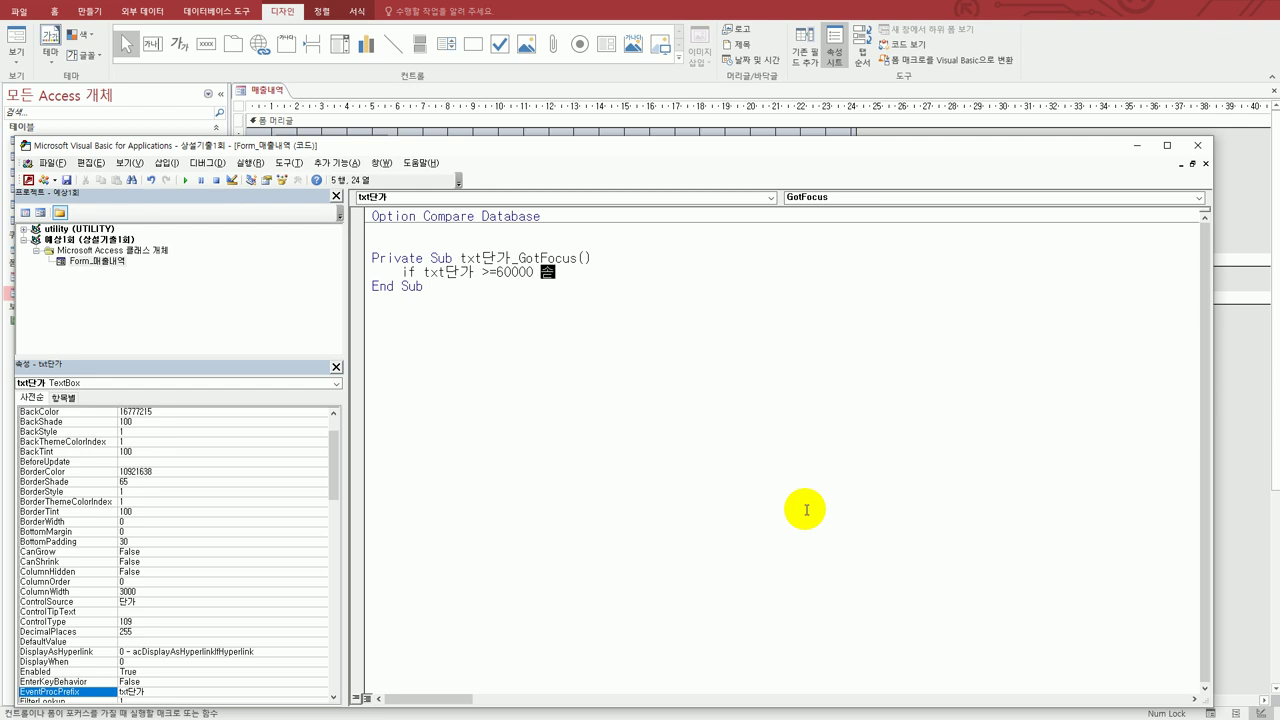
key("BackSpace")
key("BackSpace")
key("BackSpace")
type("then")
key("Return")
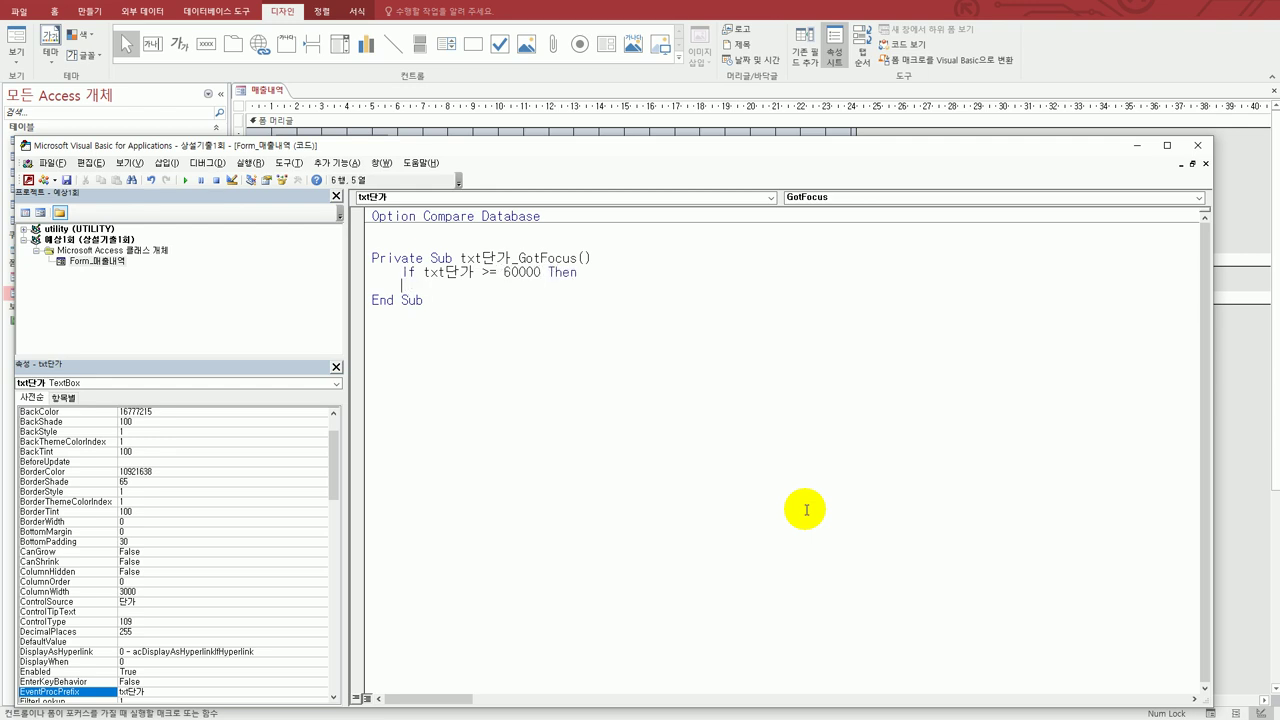
- Under the 60000 condition, add the statement MsgBox "고액물품", , "상품구분"
key("Tab")
type("msgbox ")
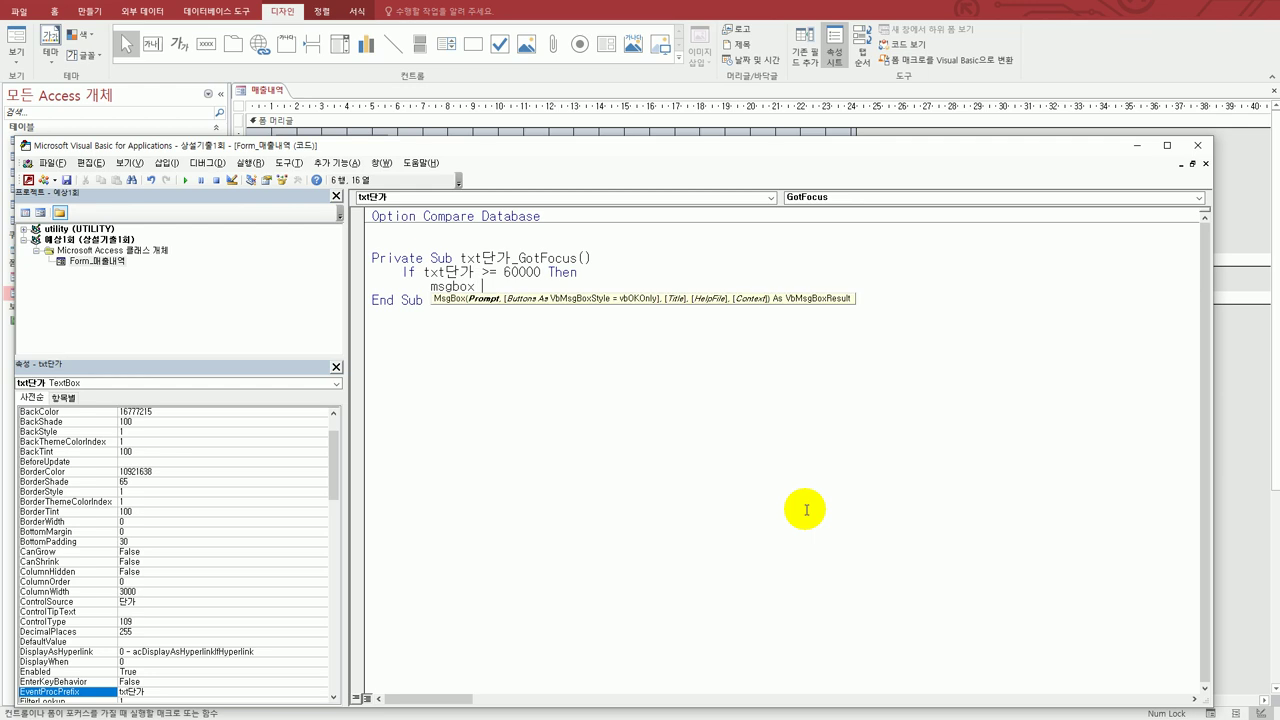
type("\"ㄱ")
type("고액물품\"")
type(",")
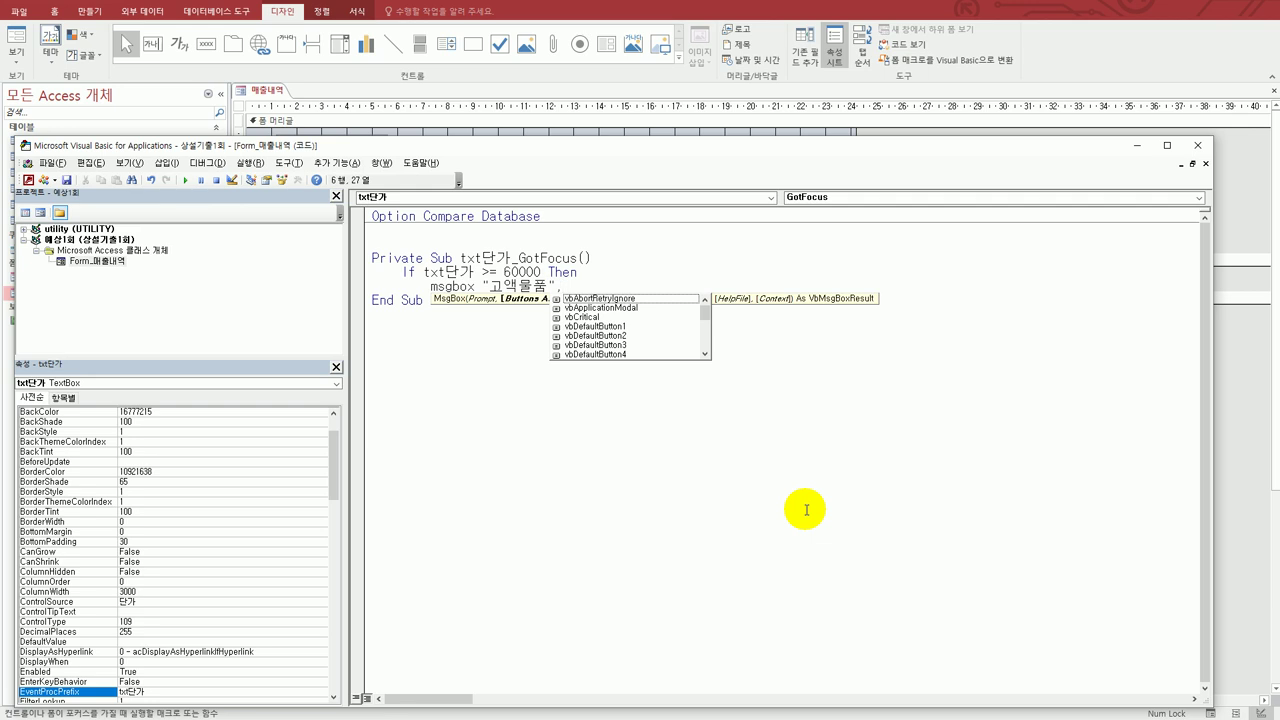
type(",")
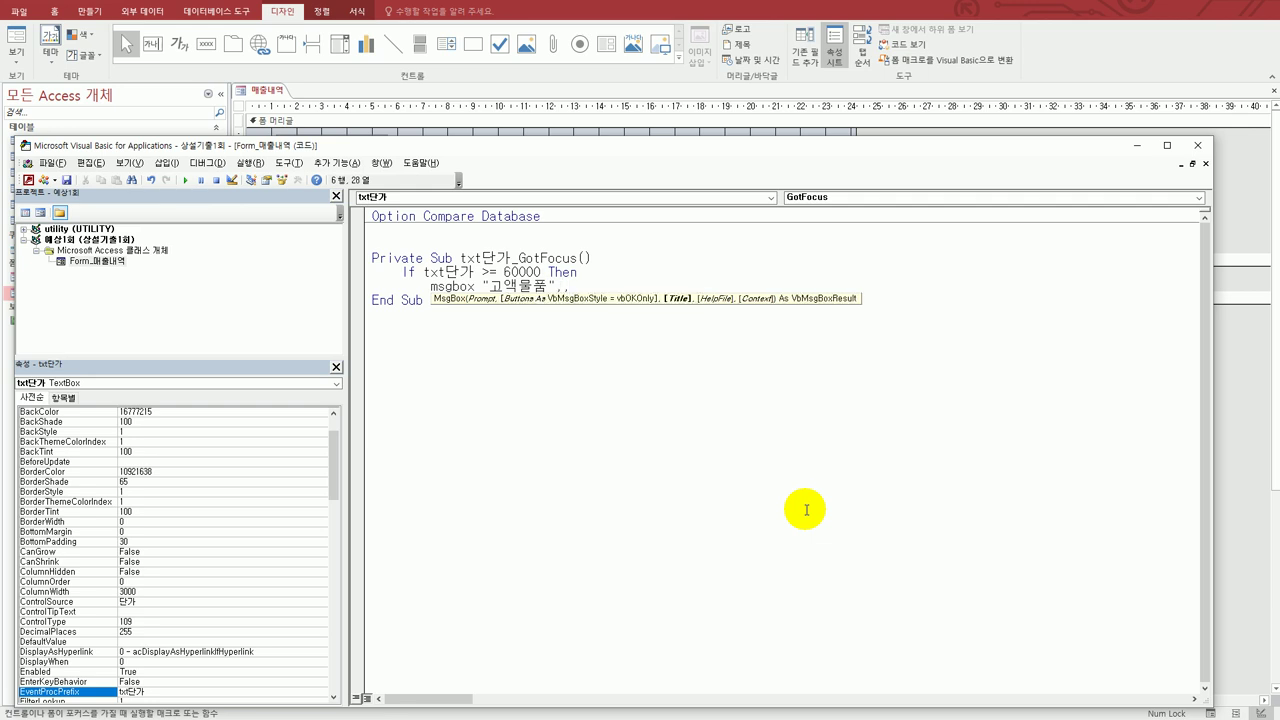
type("\"상품구분\"")
key("Return")
key("BackSpace")
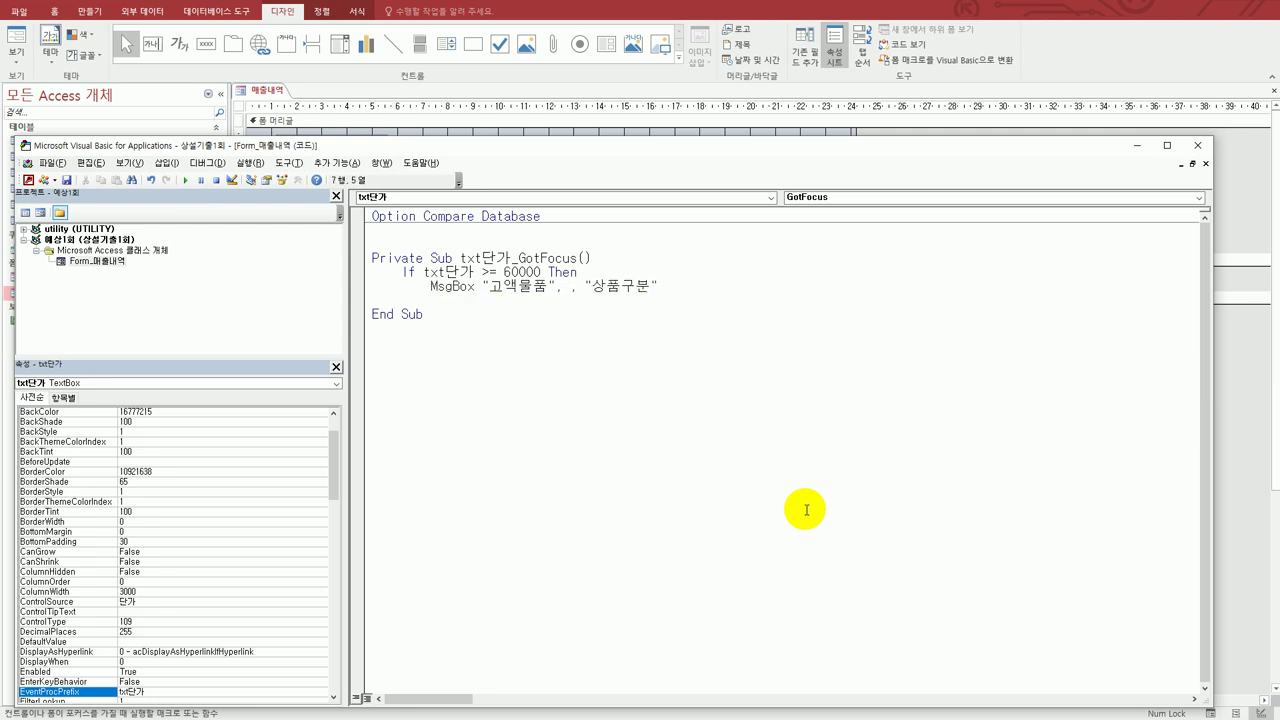
- Add the second condition ElseIf txt단가 < 20000 Then to the procedure
type("elseif ㅅㅌ")
key("BackSpace")
key("BackSpace")
type("txt단ㄱㅏ <20000")
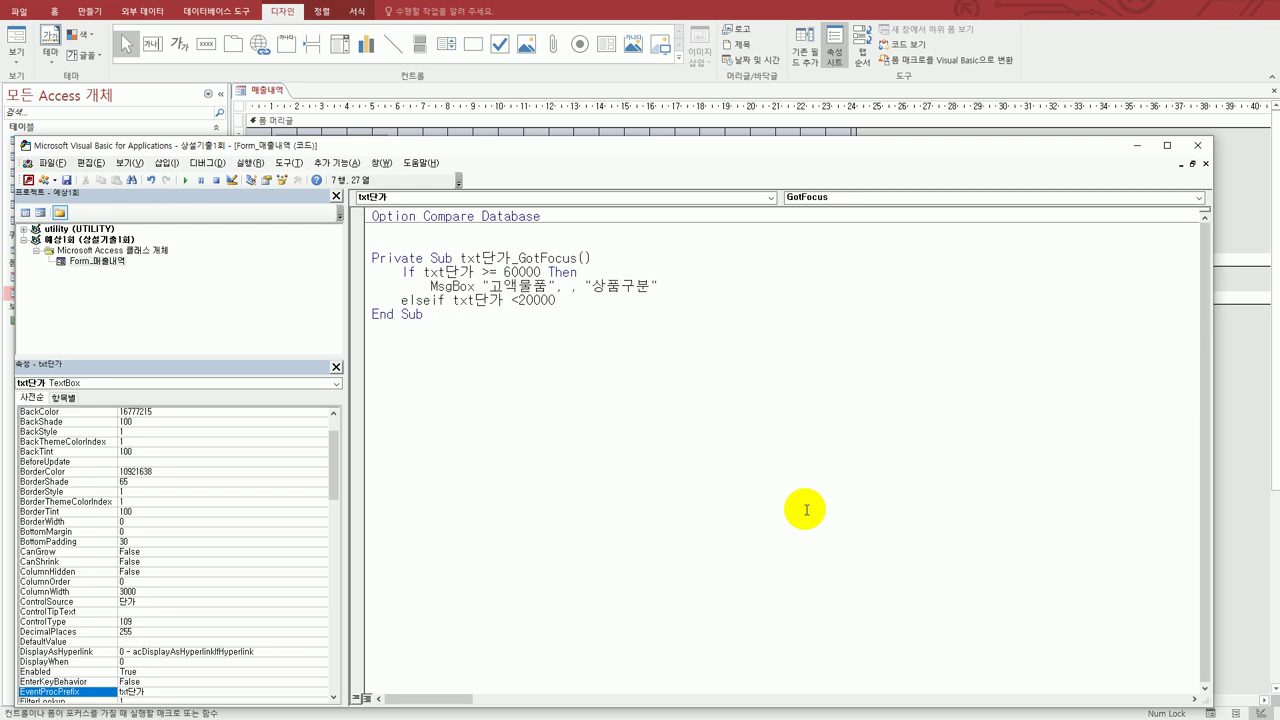
type(" Then")
key("Return")
- Under the ElseIf condition, add the statement MsgBox "적정물품", , "상품구분"
type("msbo")
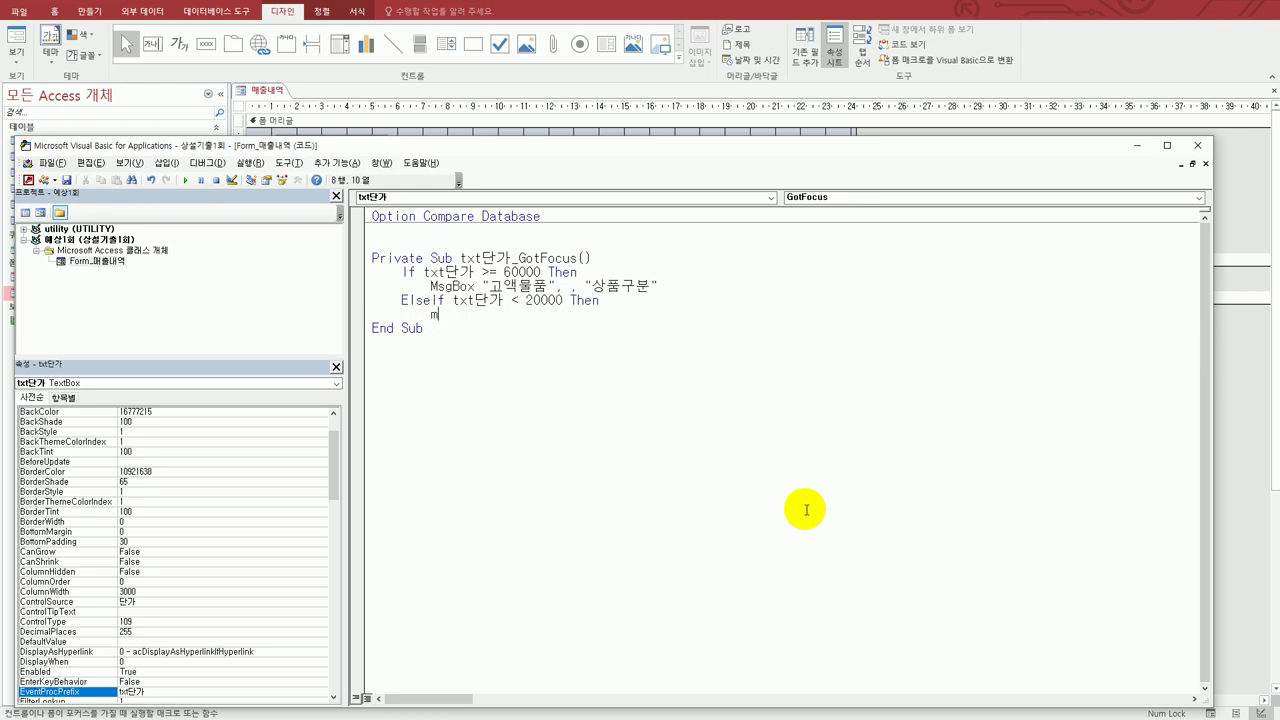
key("BackSpace")
key("BackSpace")
type("gbox \"wjr")
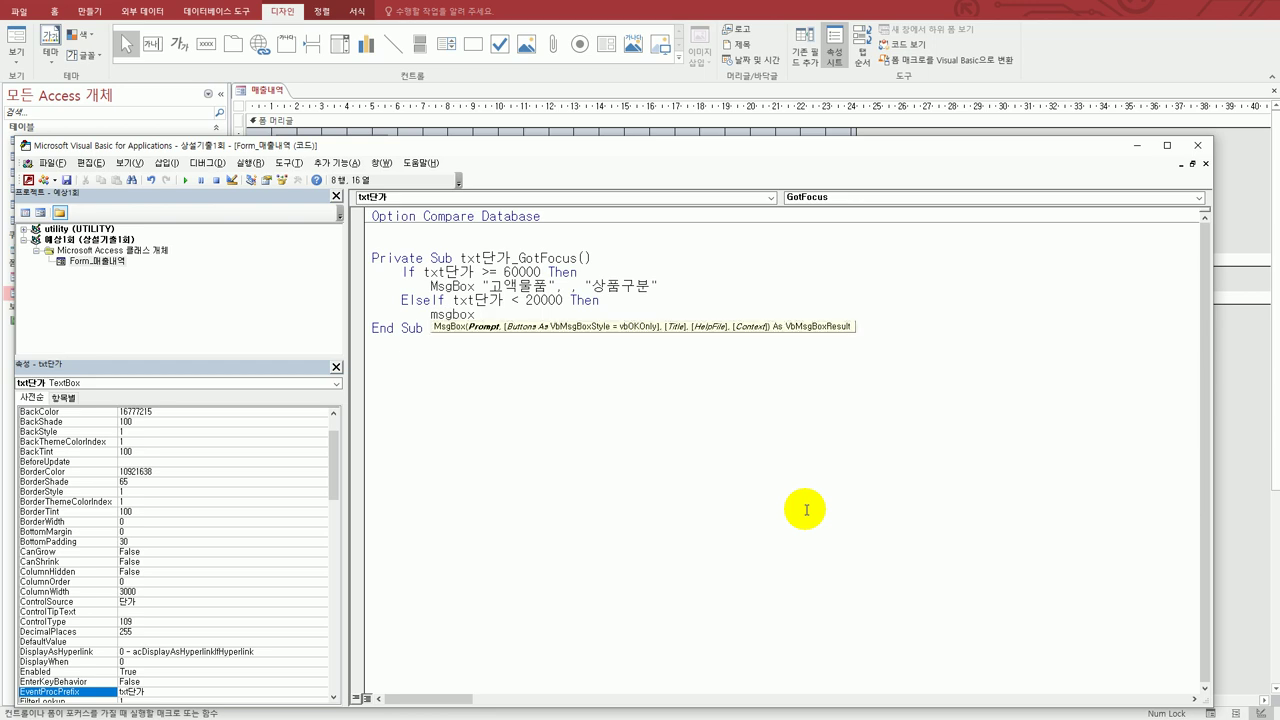
key("BackSpace")
key("BackSpace")
key("BackSpace")
key("Hangul")
type("적ㅈ")
type("물품\"")
type(", ")
type(", ")
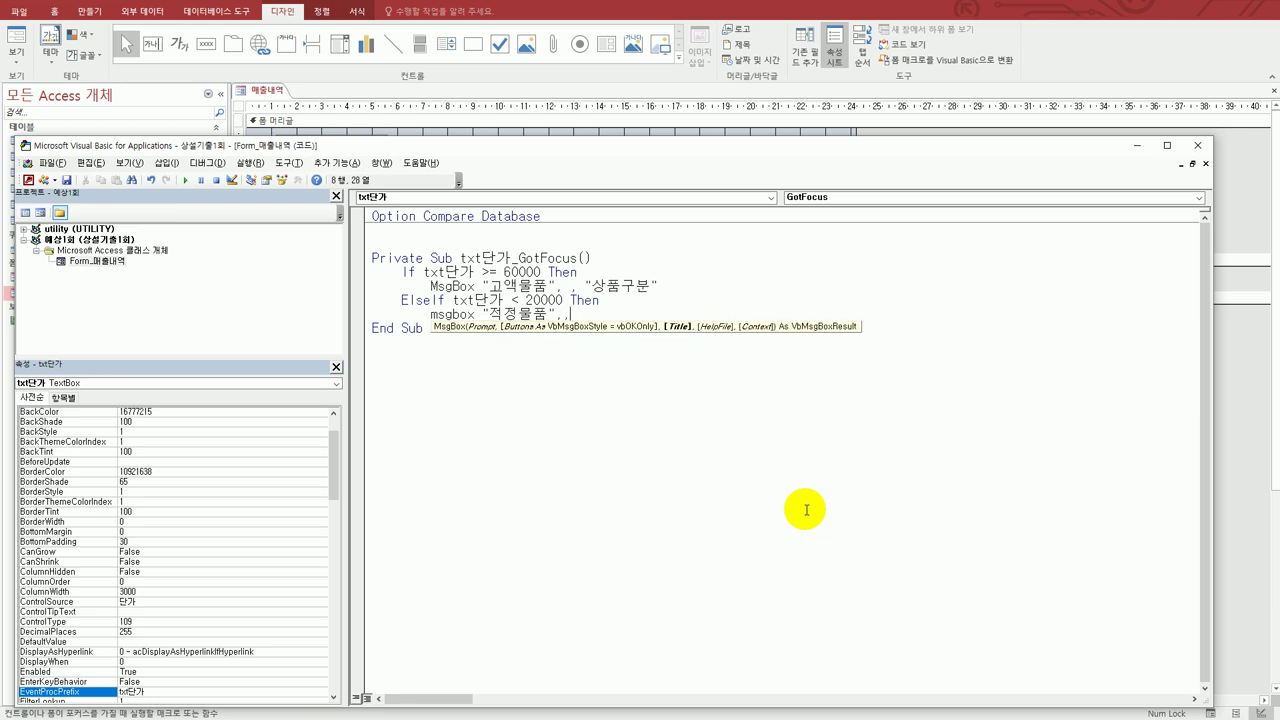
type("\"상품구분")
type("\"")
key("Return")
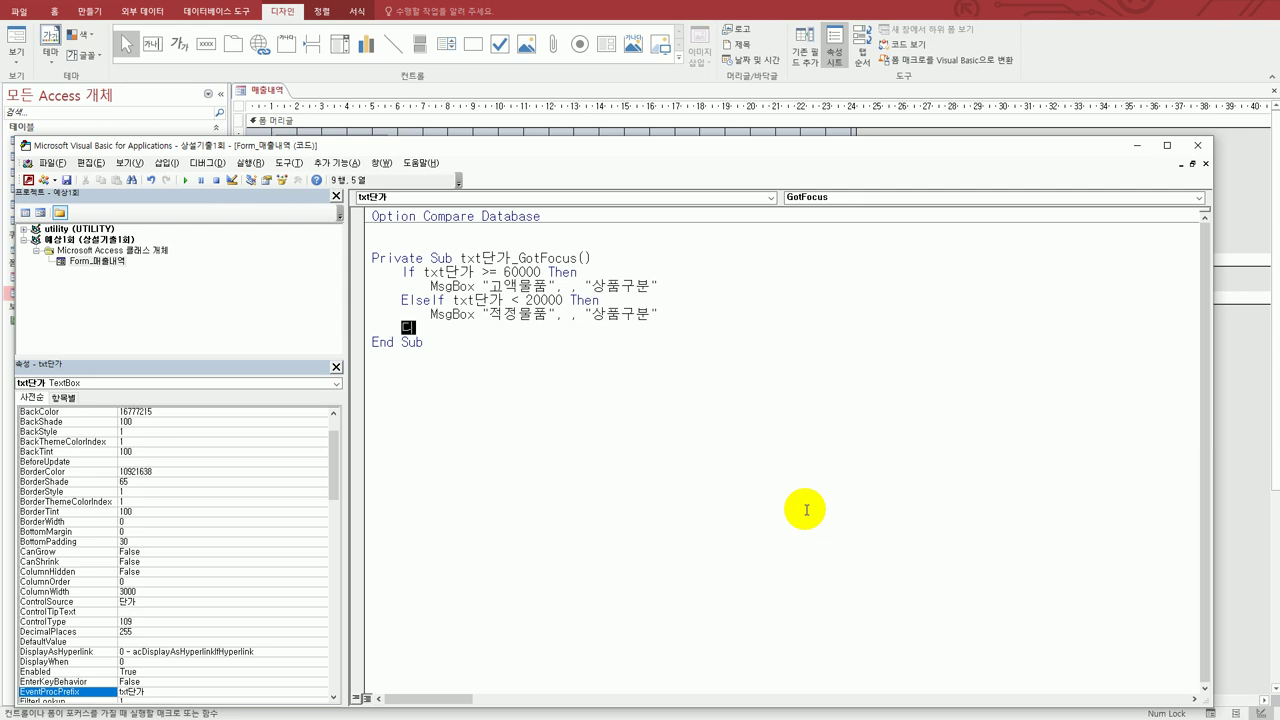
- Finish the conditional block with an empty Else branch and End If, and insert a blank line below the procedure header
type("else")
key("Return")
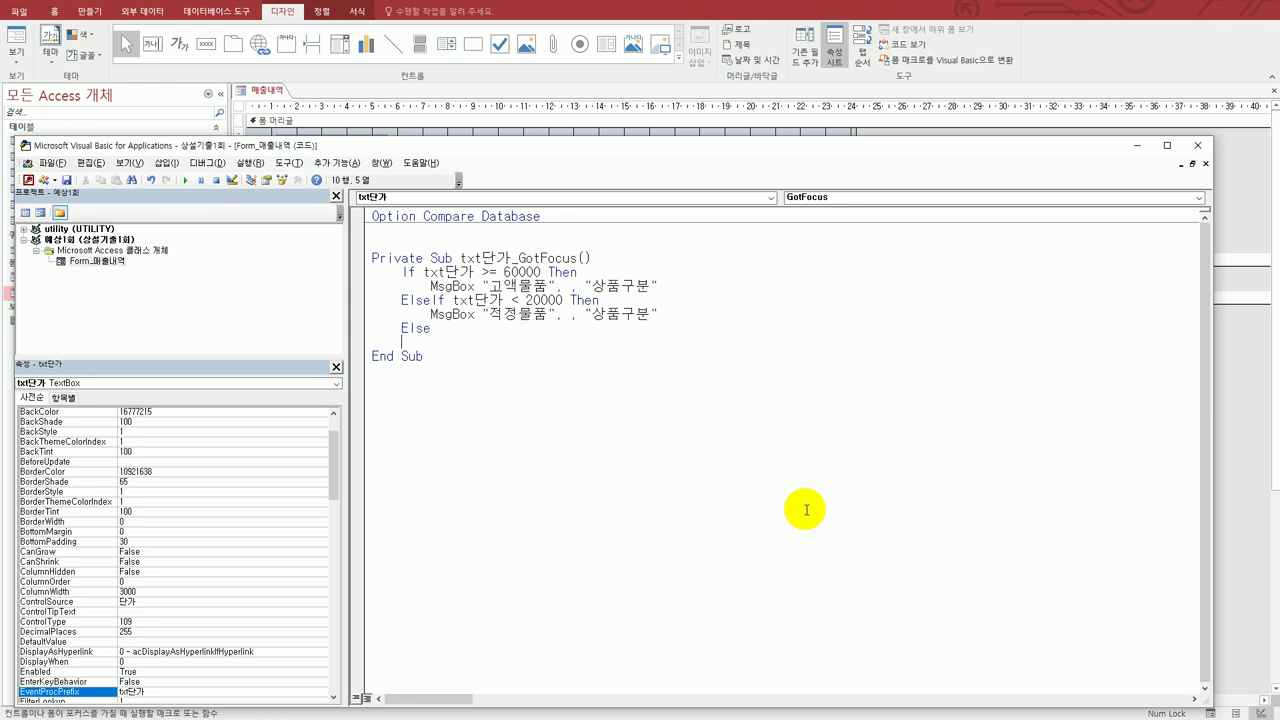
key("Return")
type("end if")
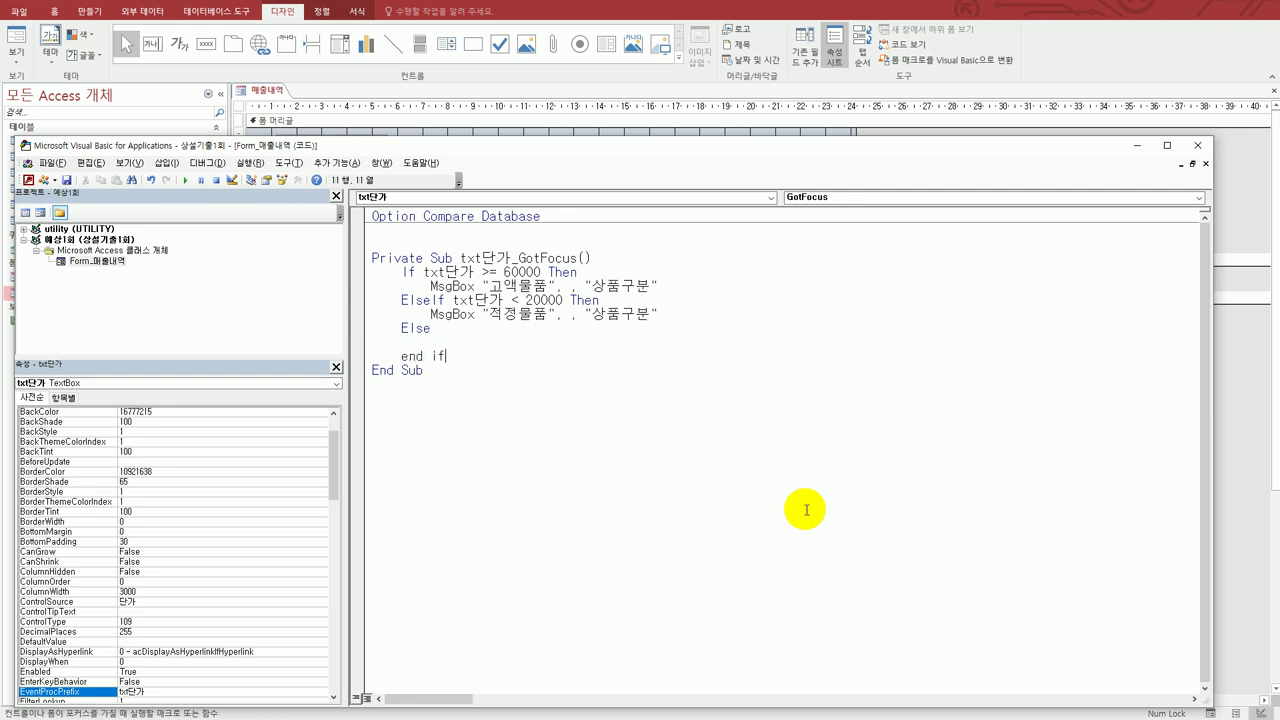
key("Return")
key("Up")
key("Up")
key("Up")
key("Up")
key("Up")
key("Up")
key("Up")
key("Up")
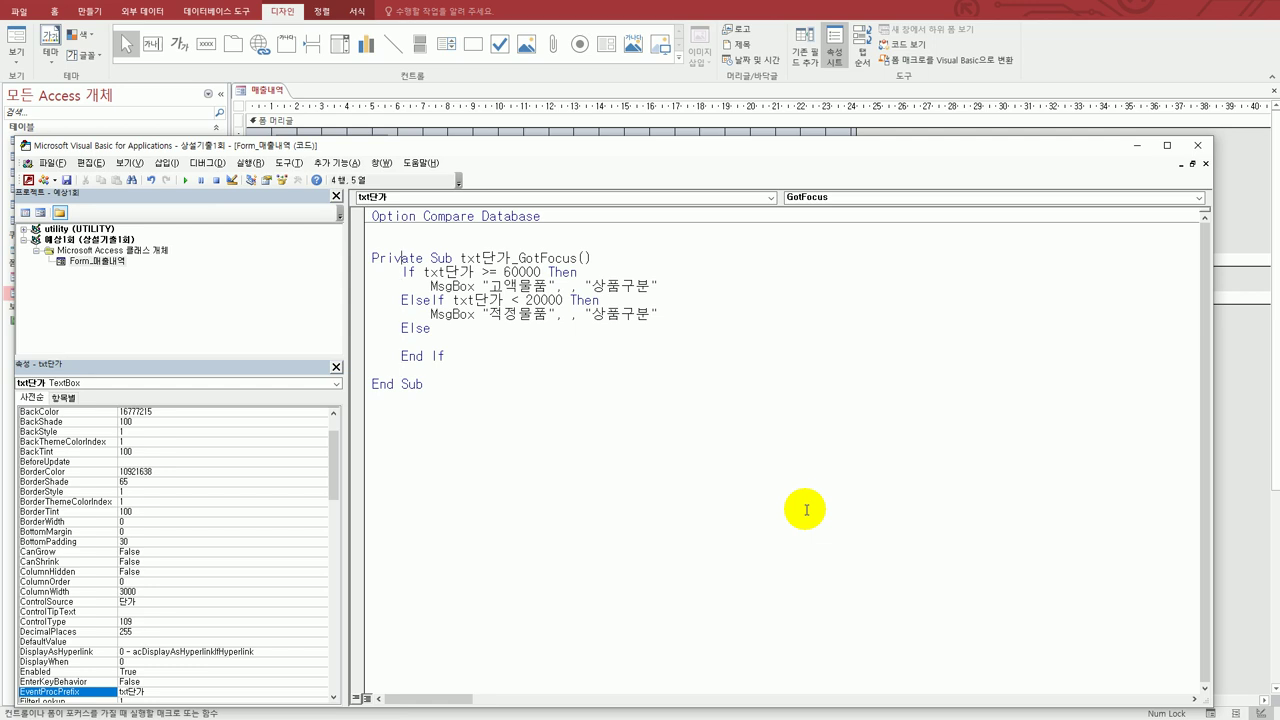
key("End")
key("Return")
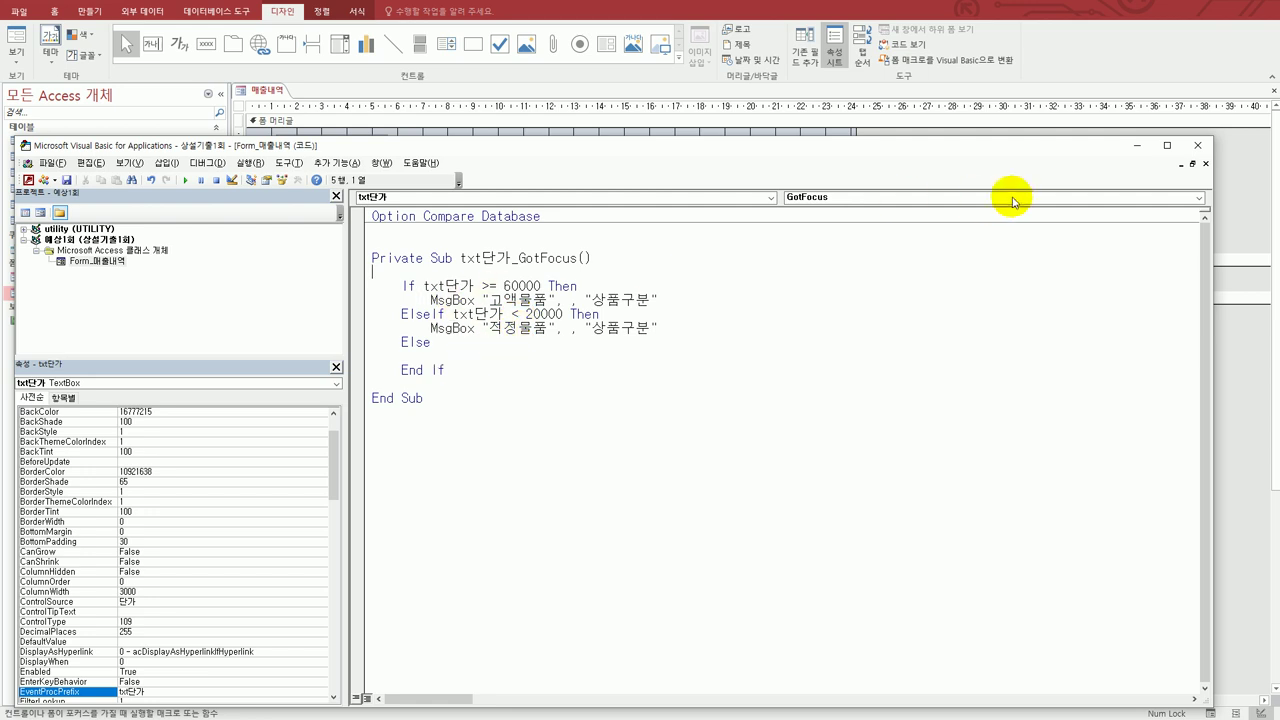
- Close the code editor and display the 매출내역 form in form view
left_click(1195, 147)
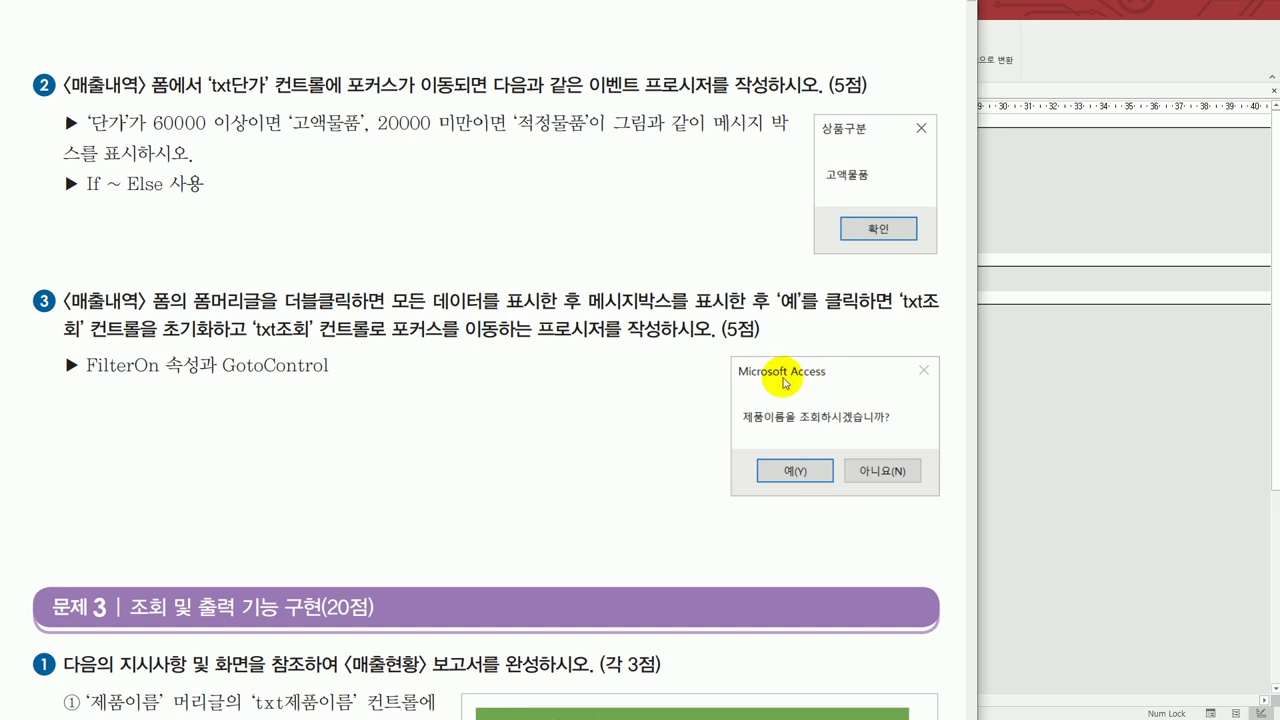
left_click(1086, 395)
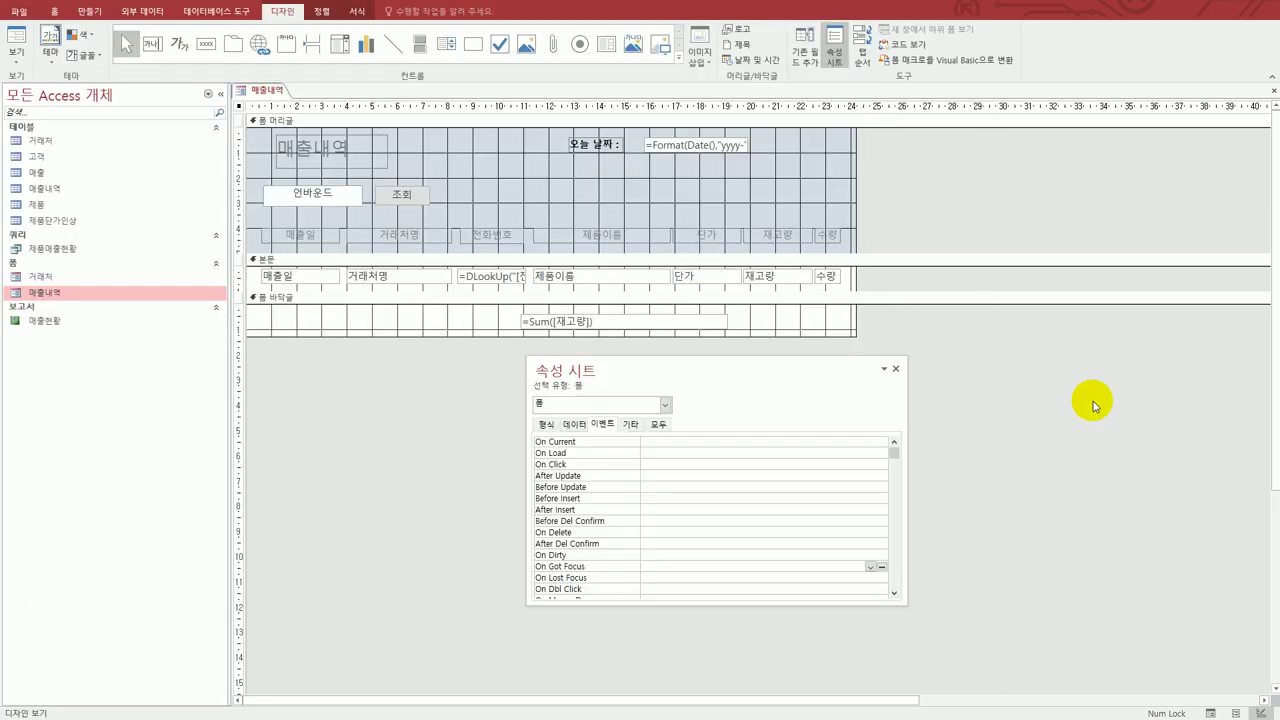
left_click(17, 41)
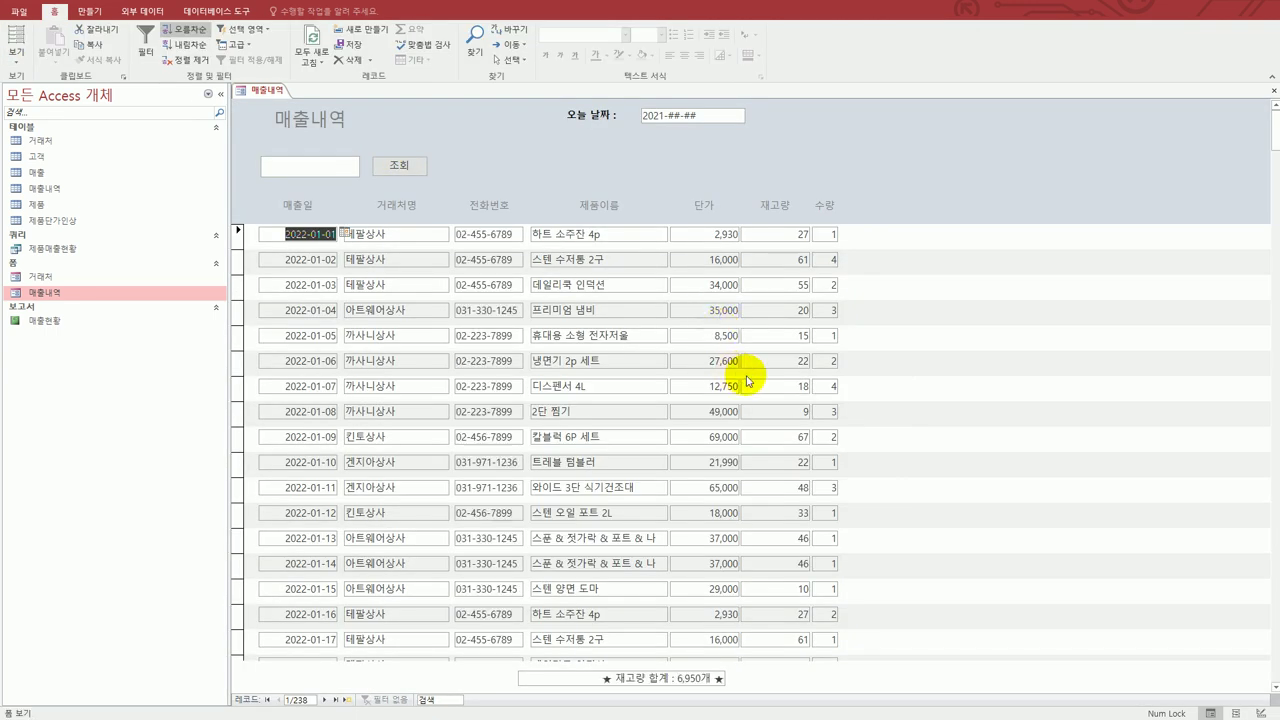
- Test the focus message by entering 단가 fields with values above 60000, below 20000 and in between, dismissing each message box
left_click(724, 487)
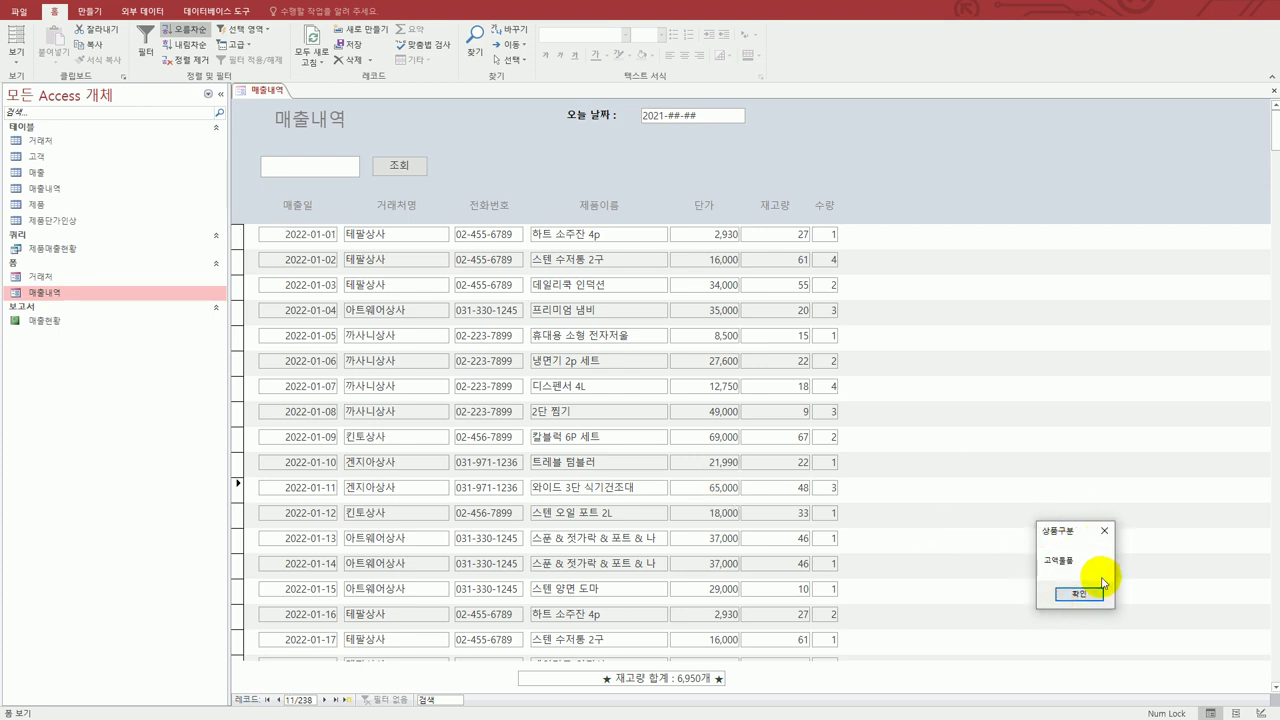
left_click(1104, 530)
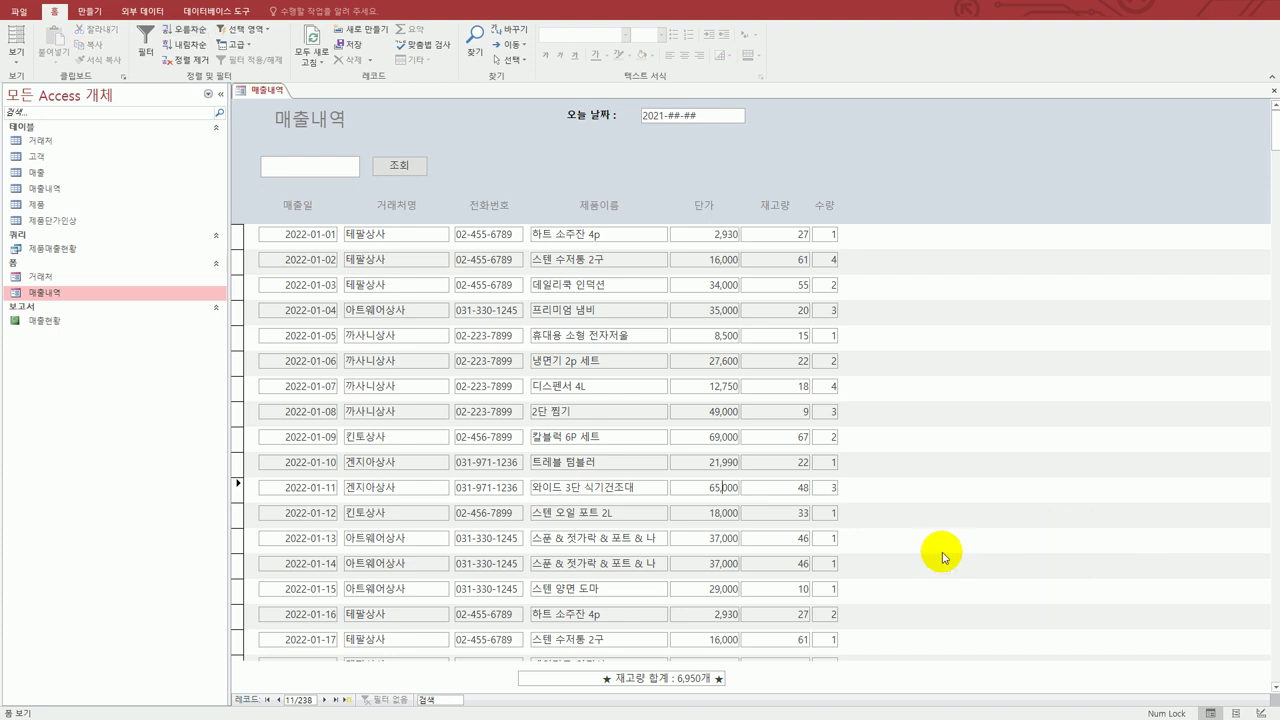
left_click(722, 614)
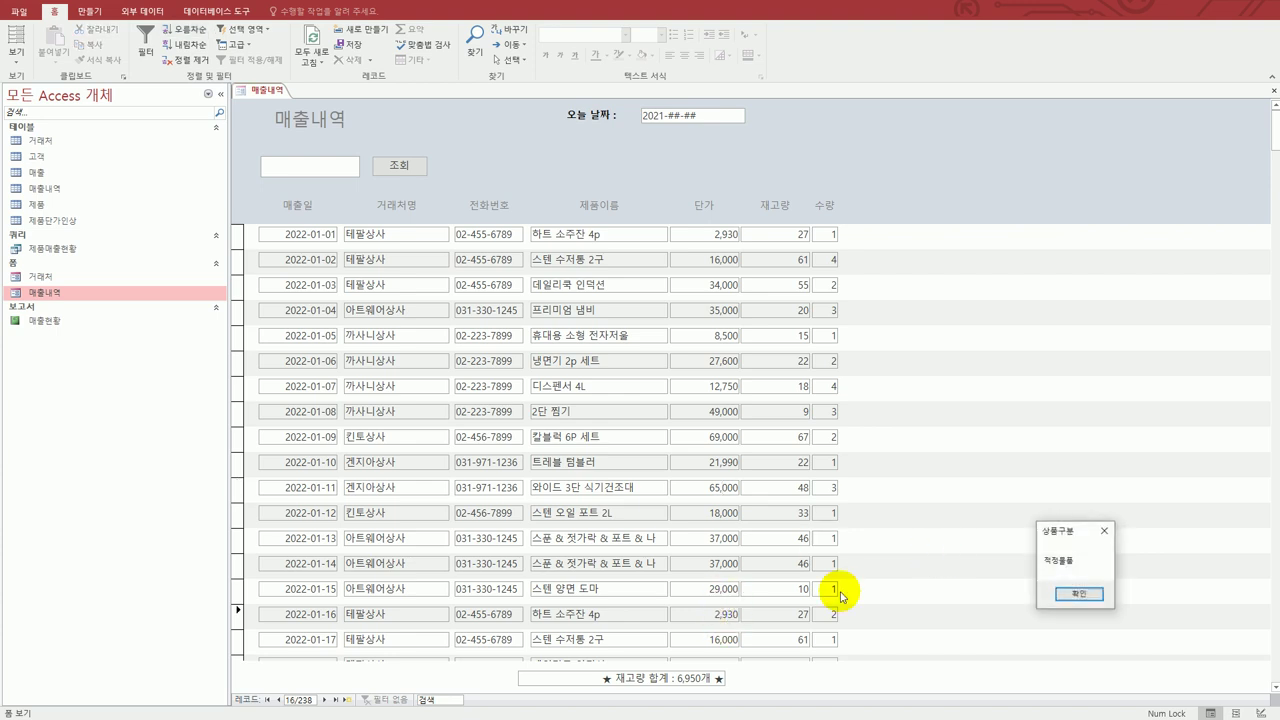
left_click(1104, 531)
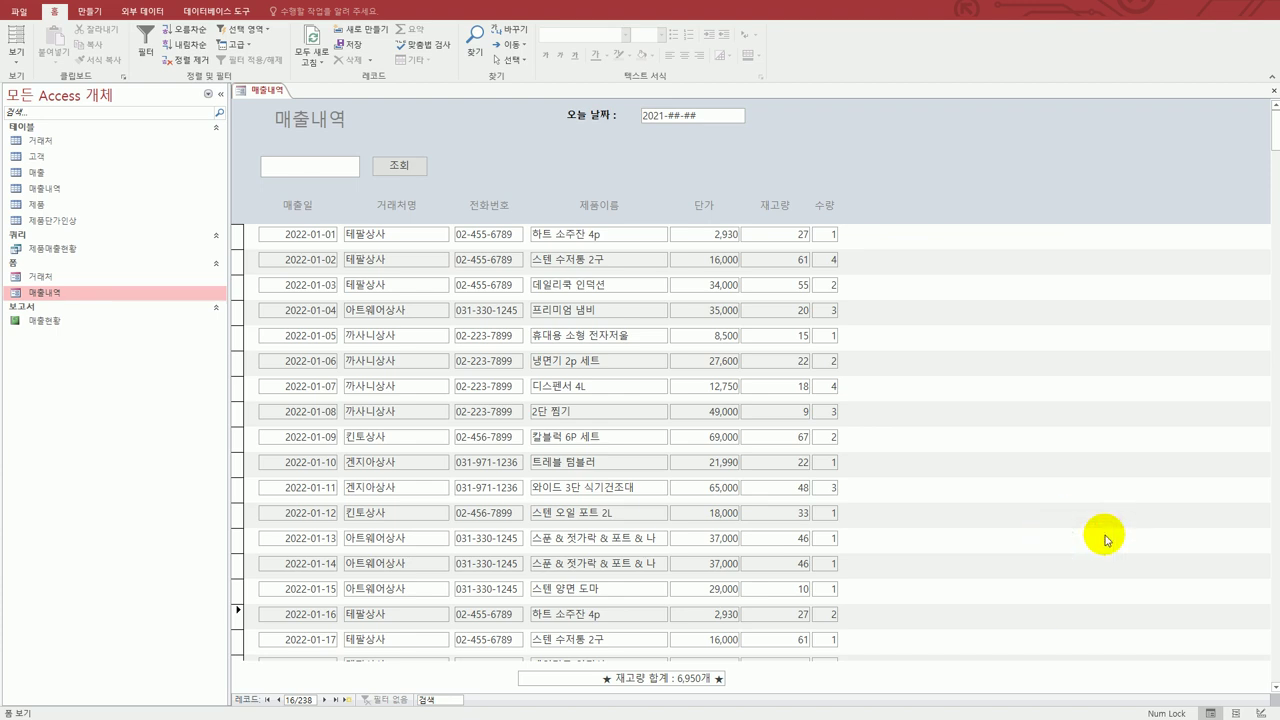
left_click(721, 411)
left_click(712, 309)
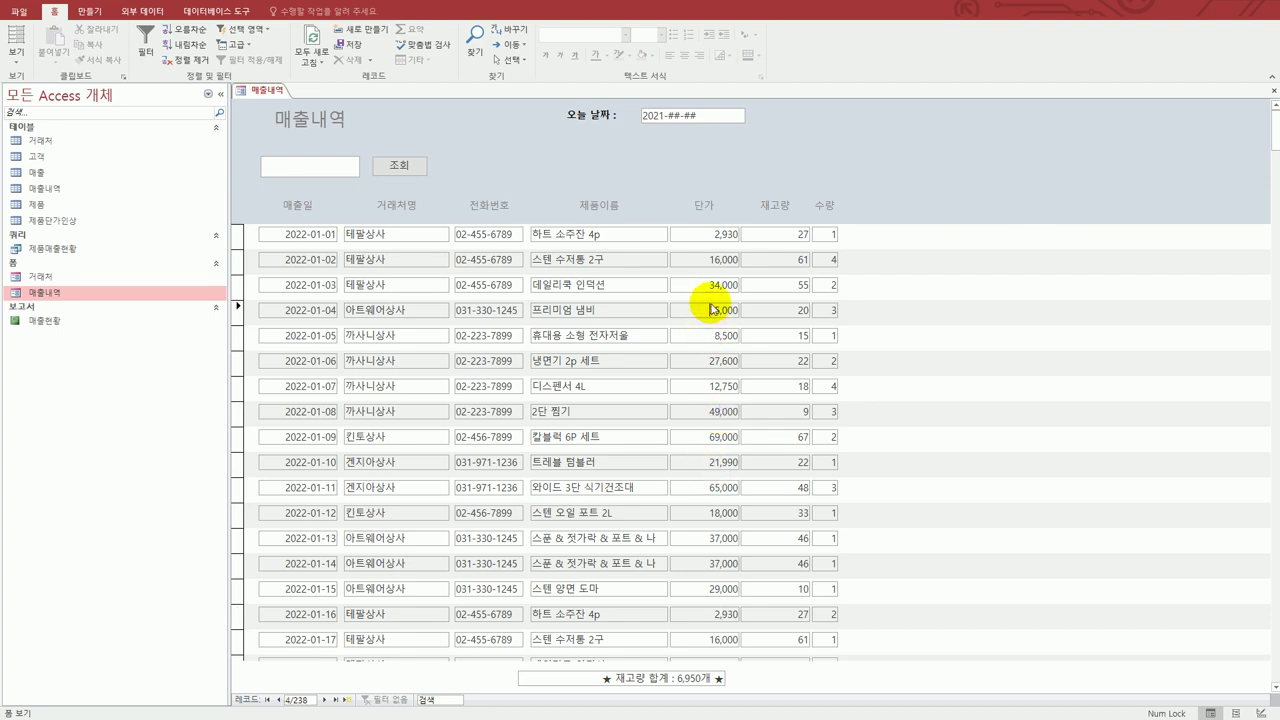
left_click(709, 285)
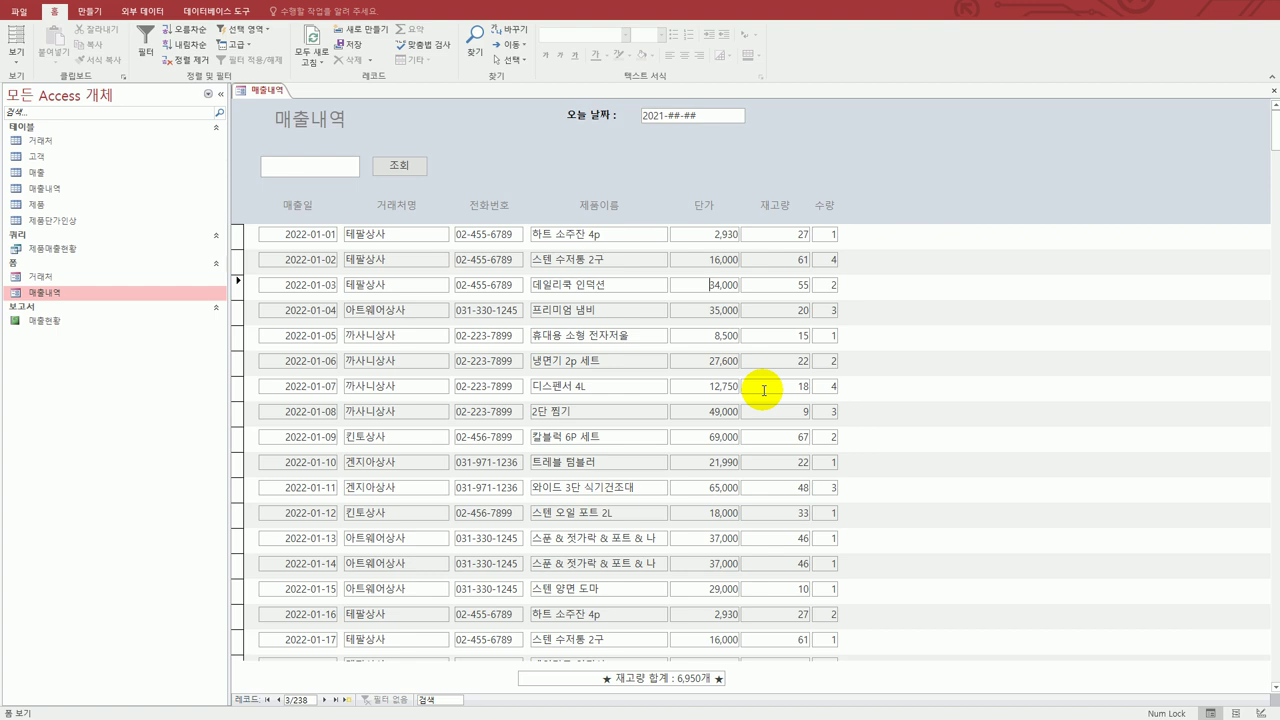
- Review the form header double-click task in the exercise sheet and return the 매출내역 form to design view
key("alt+Tab")
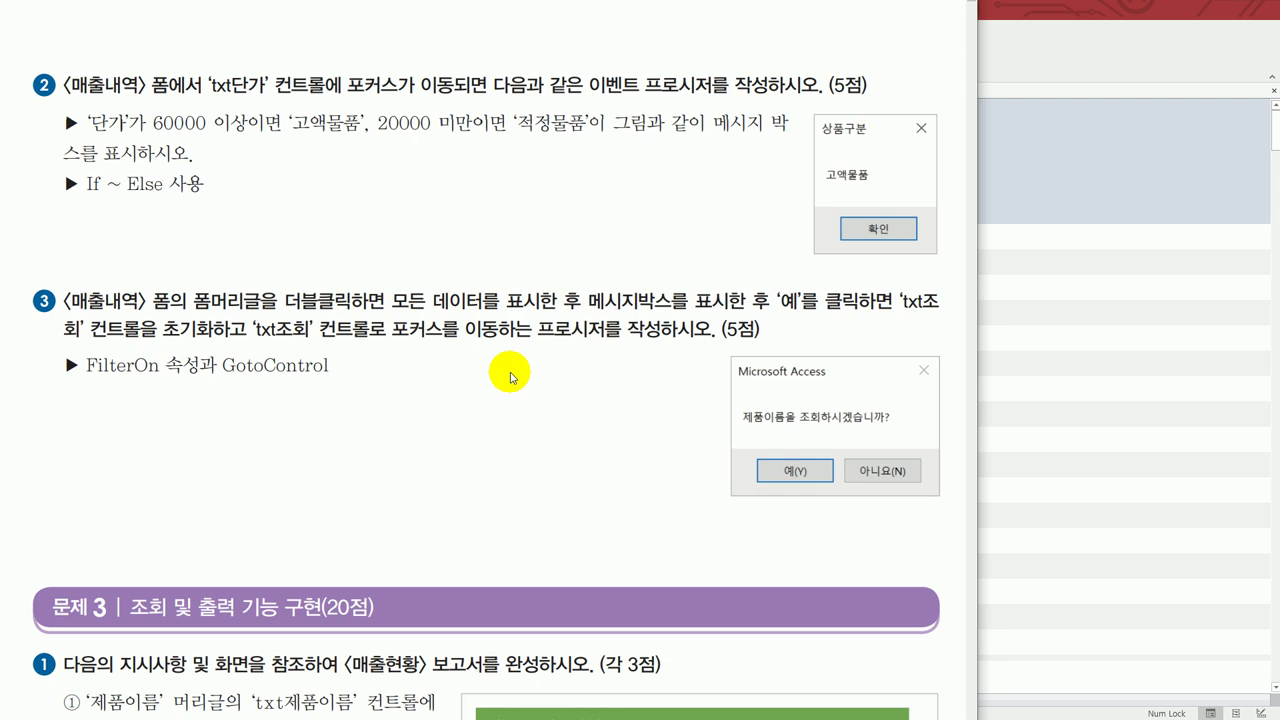
left_click(1057, 208)
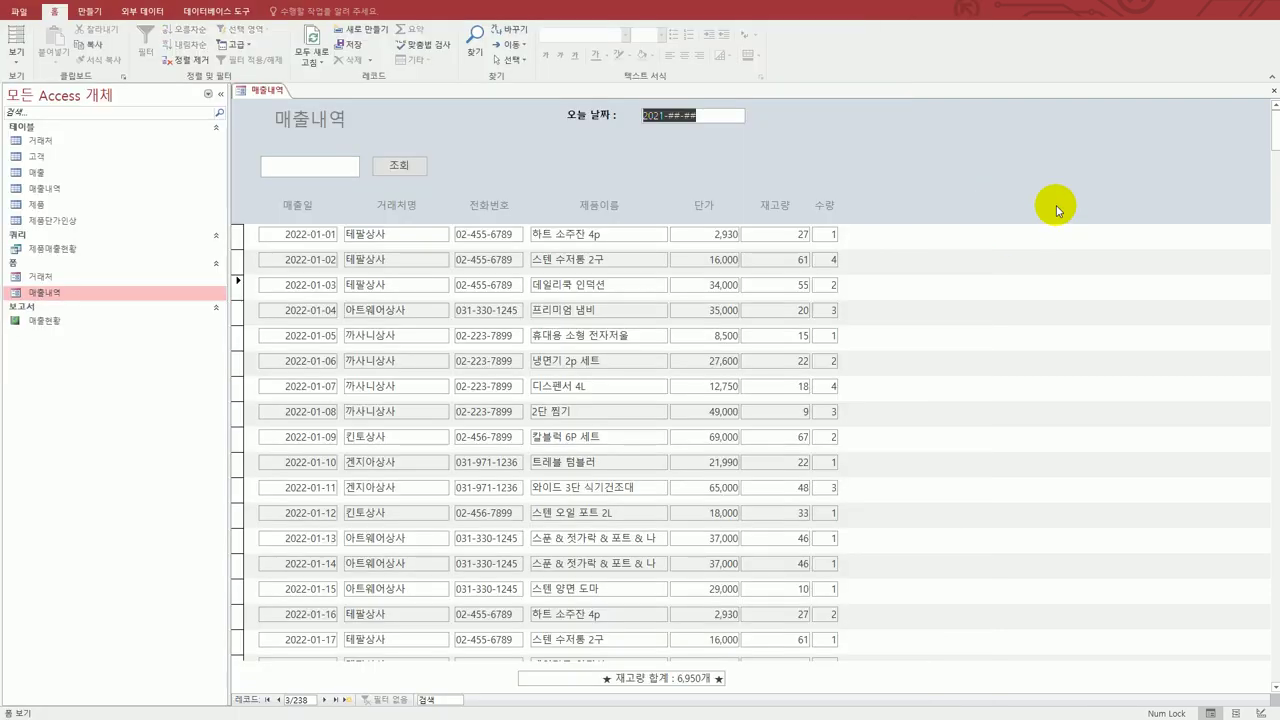
left_click(16, 52)
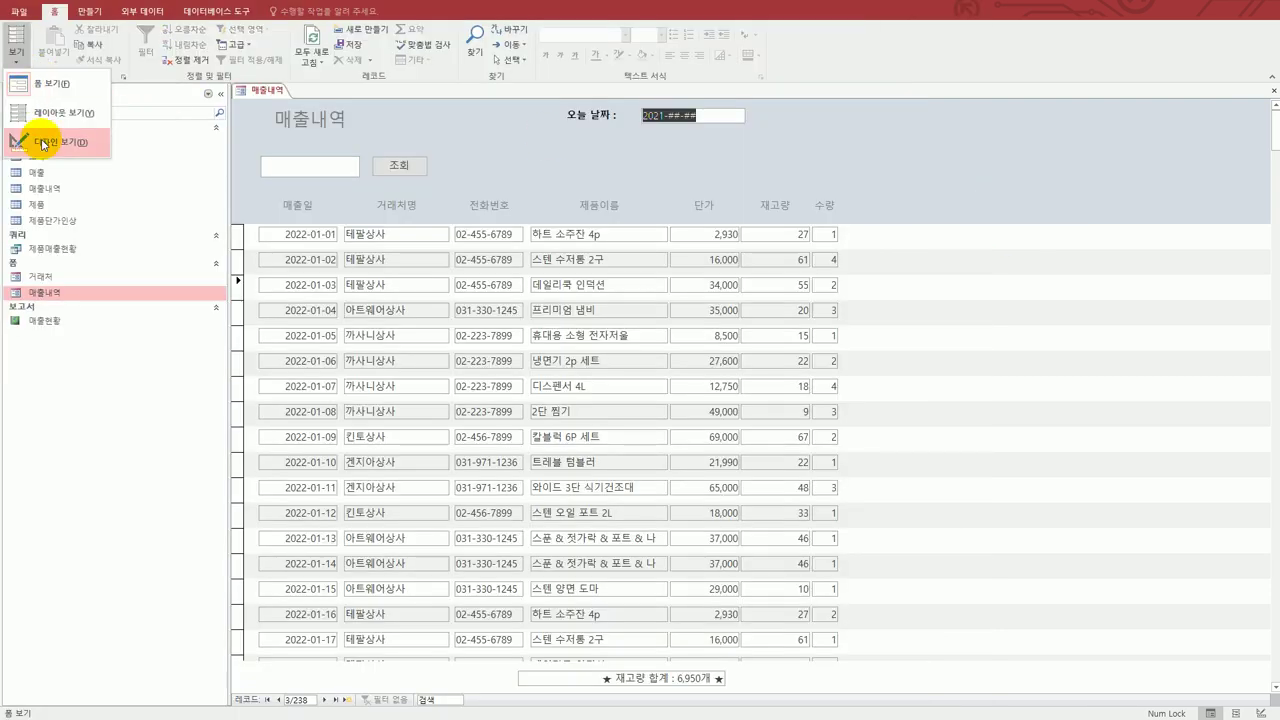
left_click(44, 143)
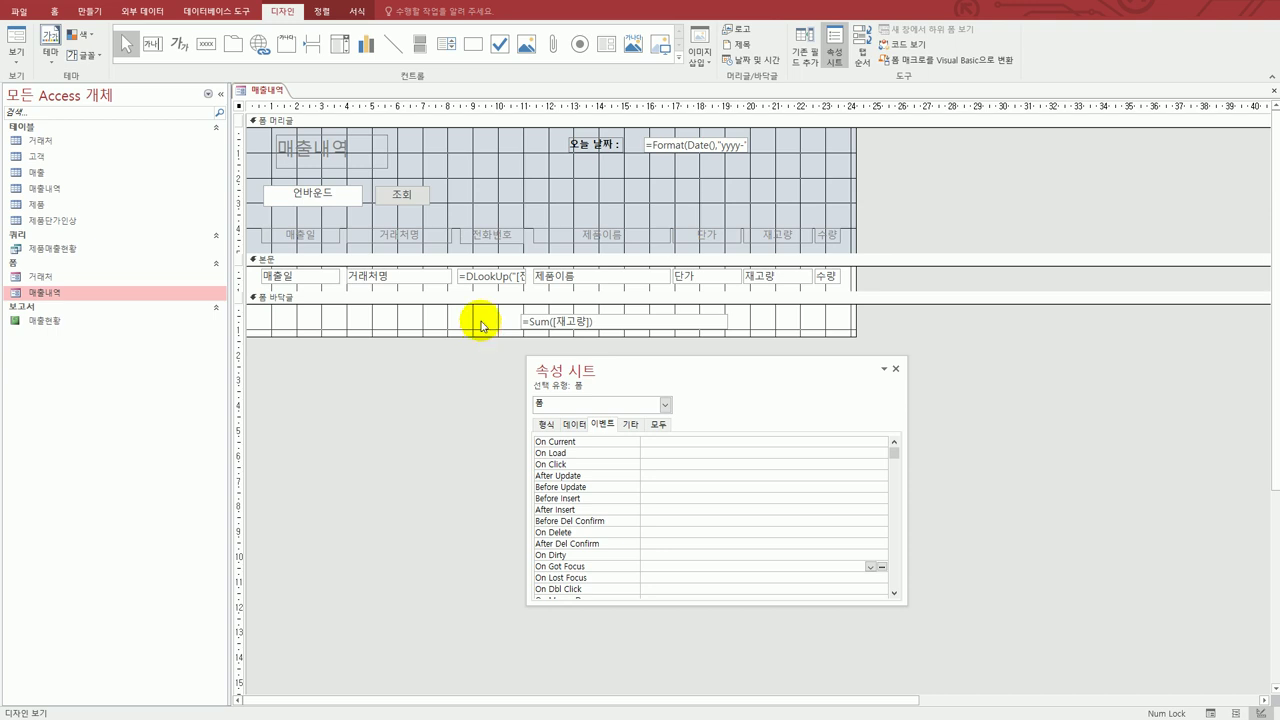
- Assign an event procedure to the 매출내역 form header's On Dbl Click event and open its code
left_click(430, 121)
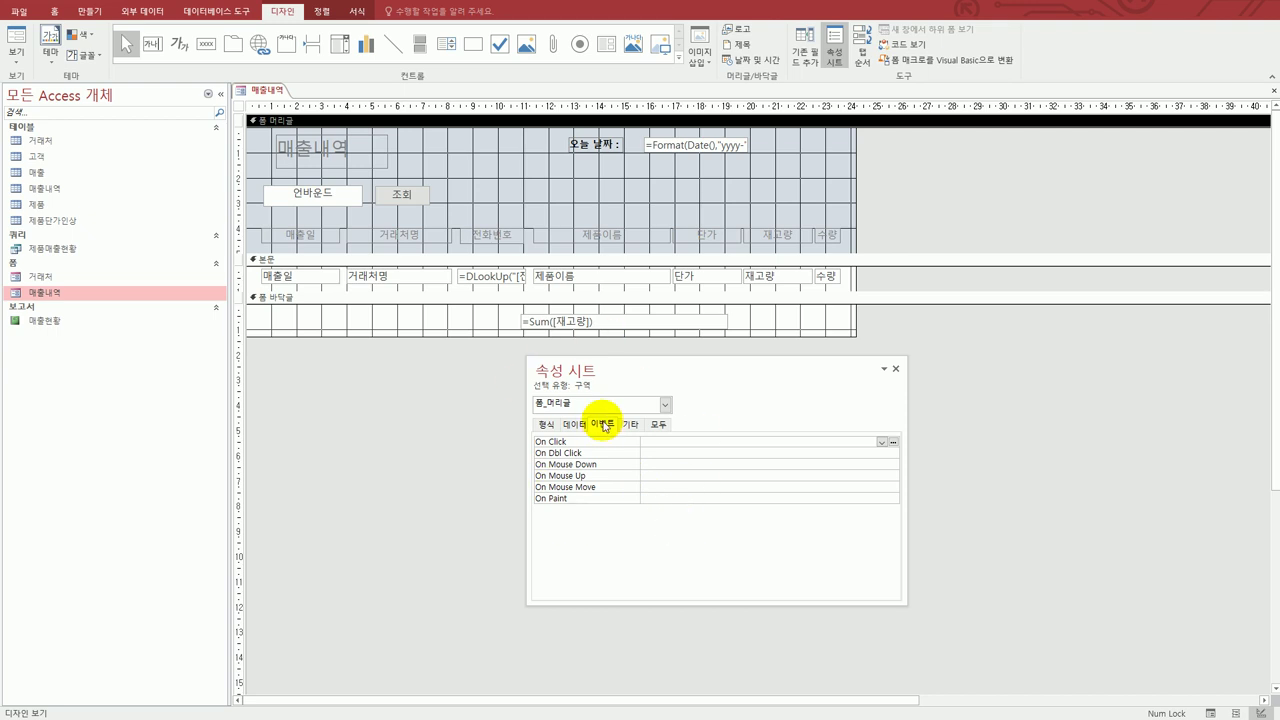
key("alt+Tab")
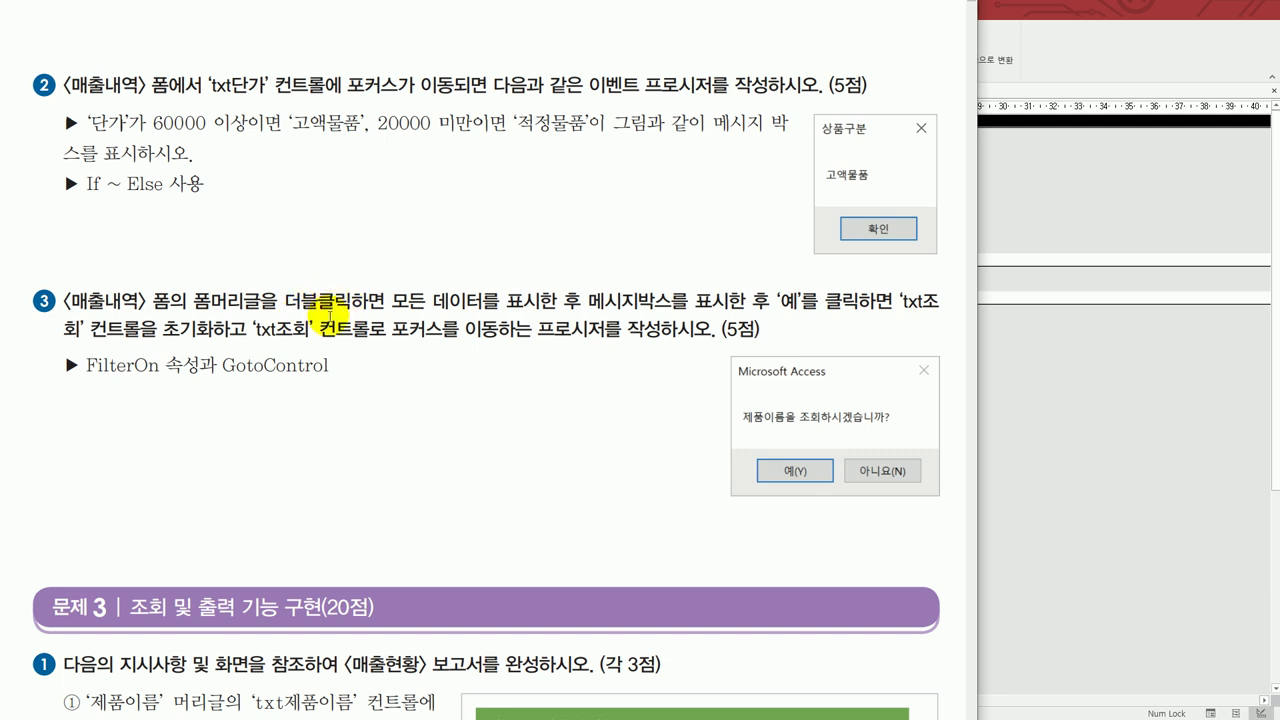
left_click(1006, 408)
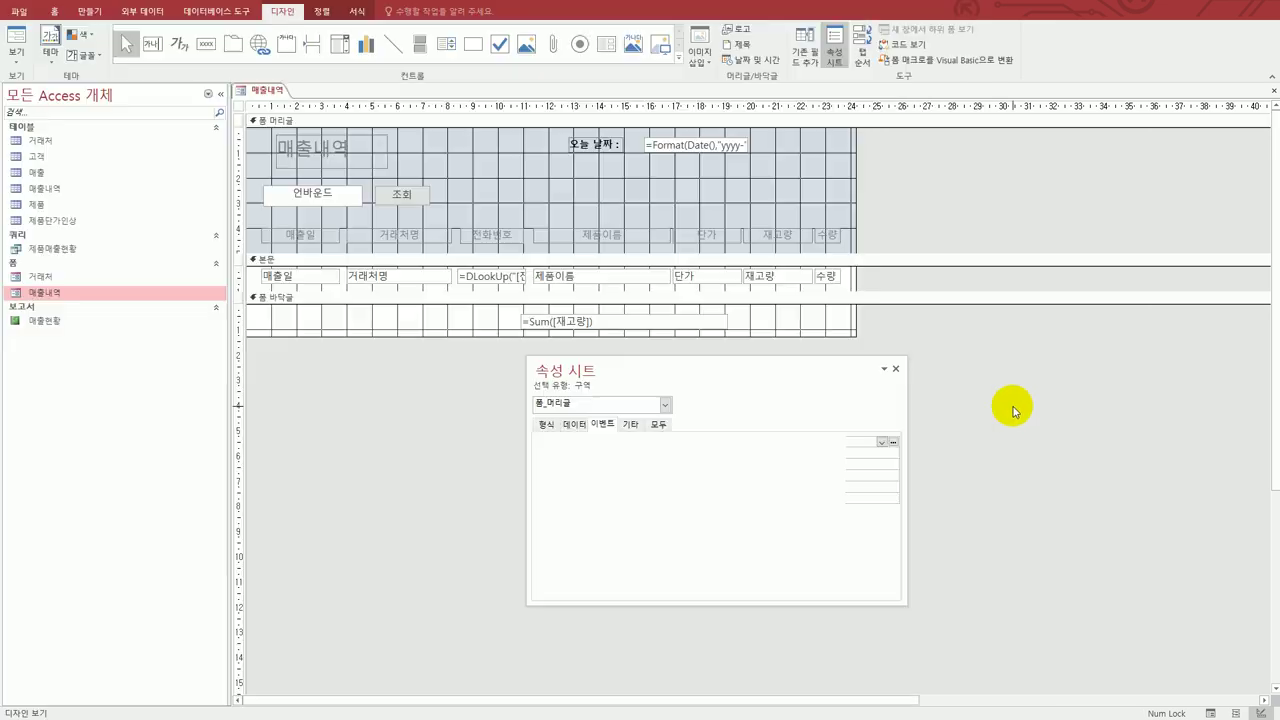
left_click(504, 121)
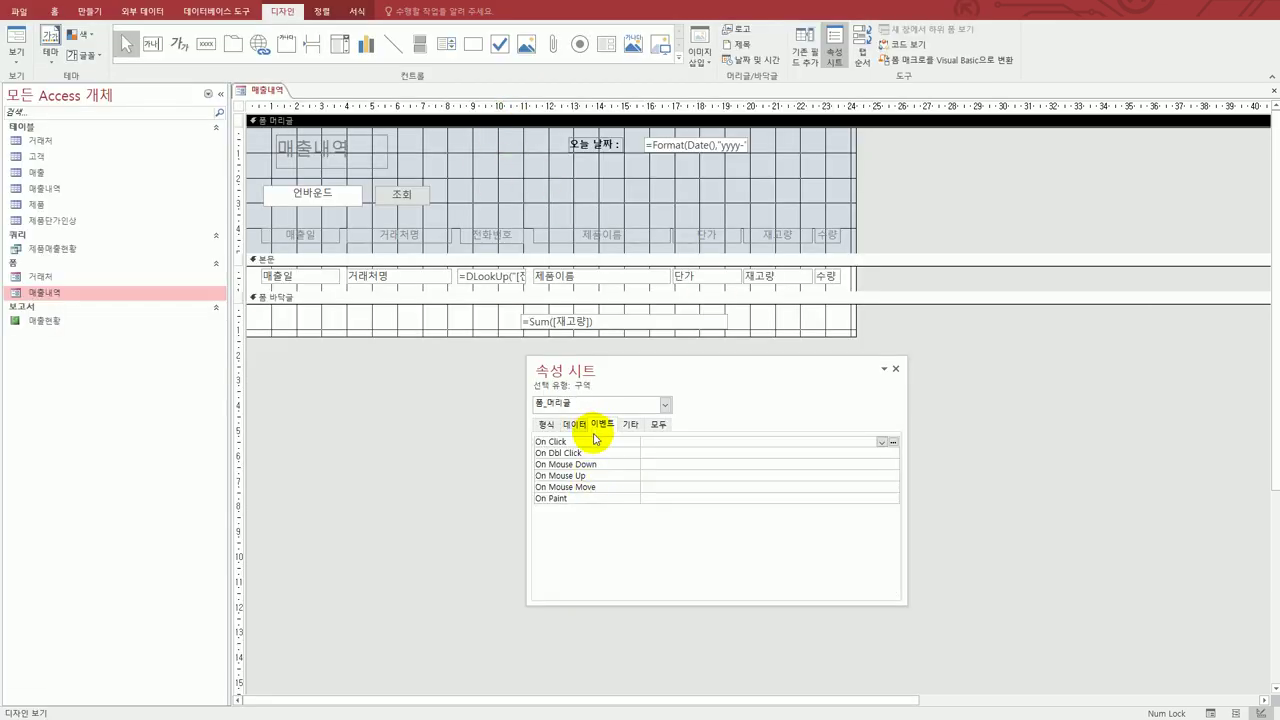
left_click(648, 453)
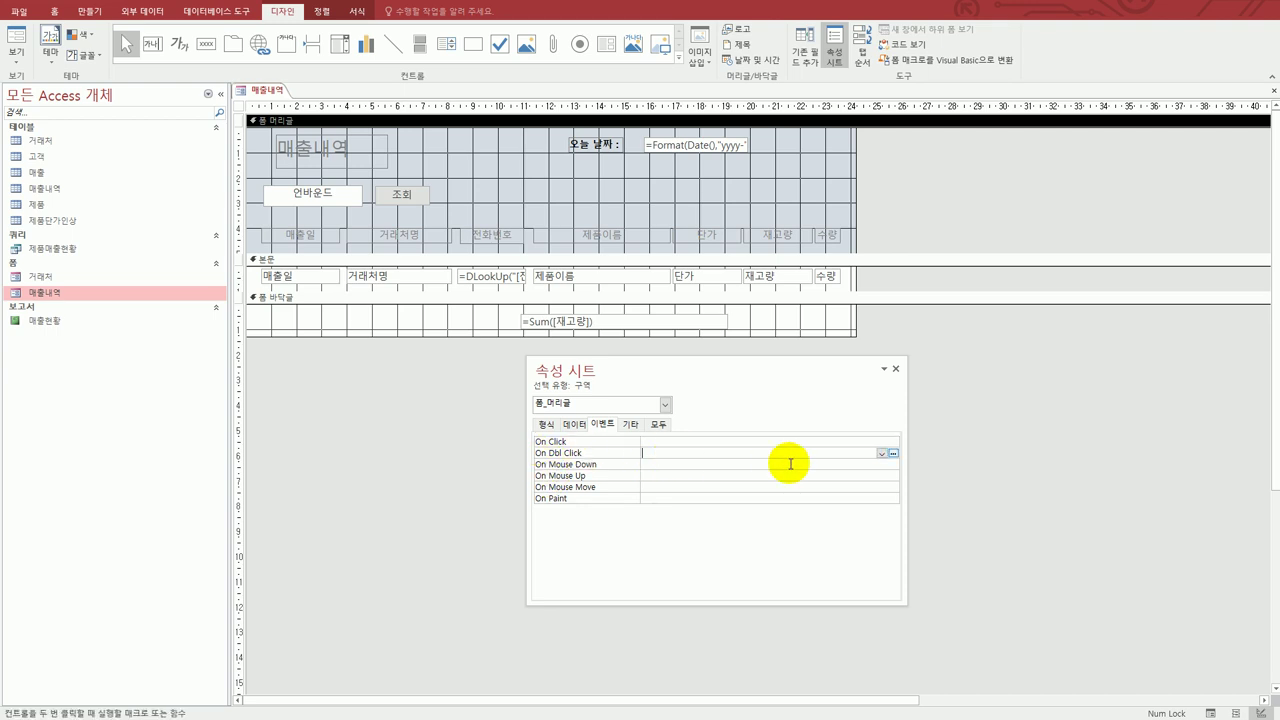
left_click(881, 453)
left_click(858, 463)
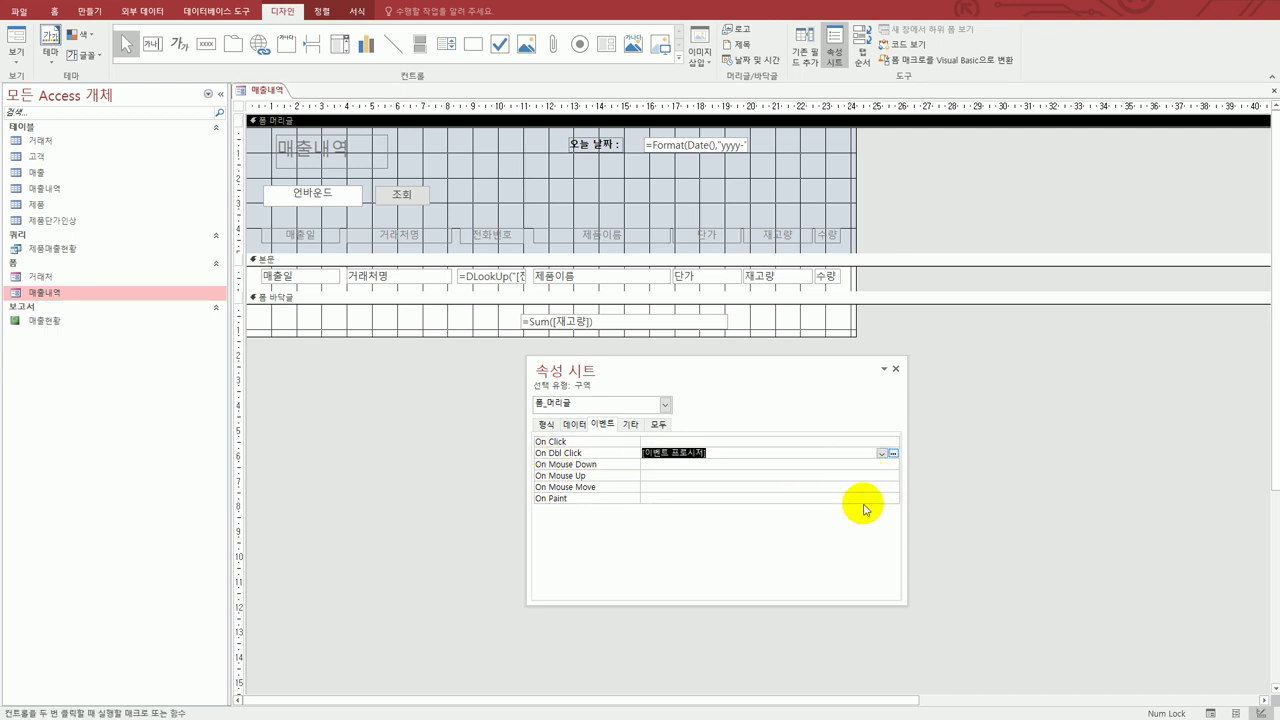
left_click(892, 453)
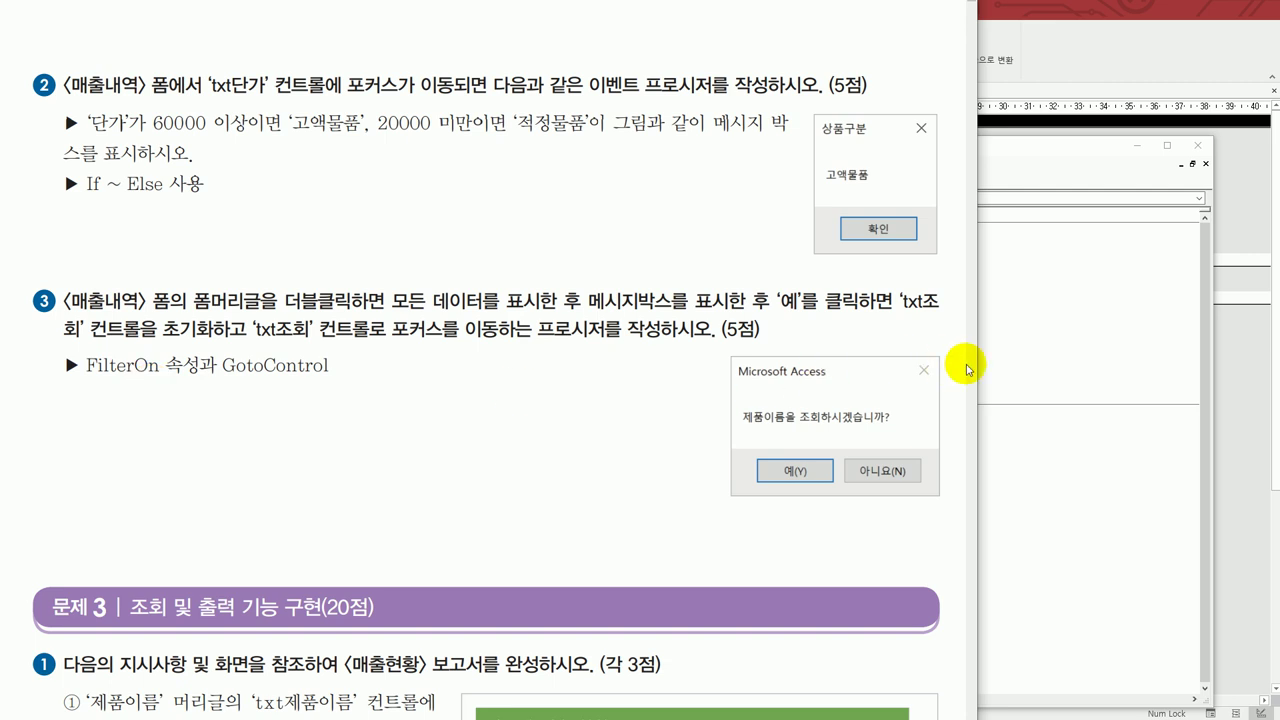
- Write Me.FilterOn = False in the form header's double-click procedure and add blank lines beneath it
left_click(997, 435)
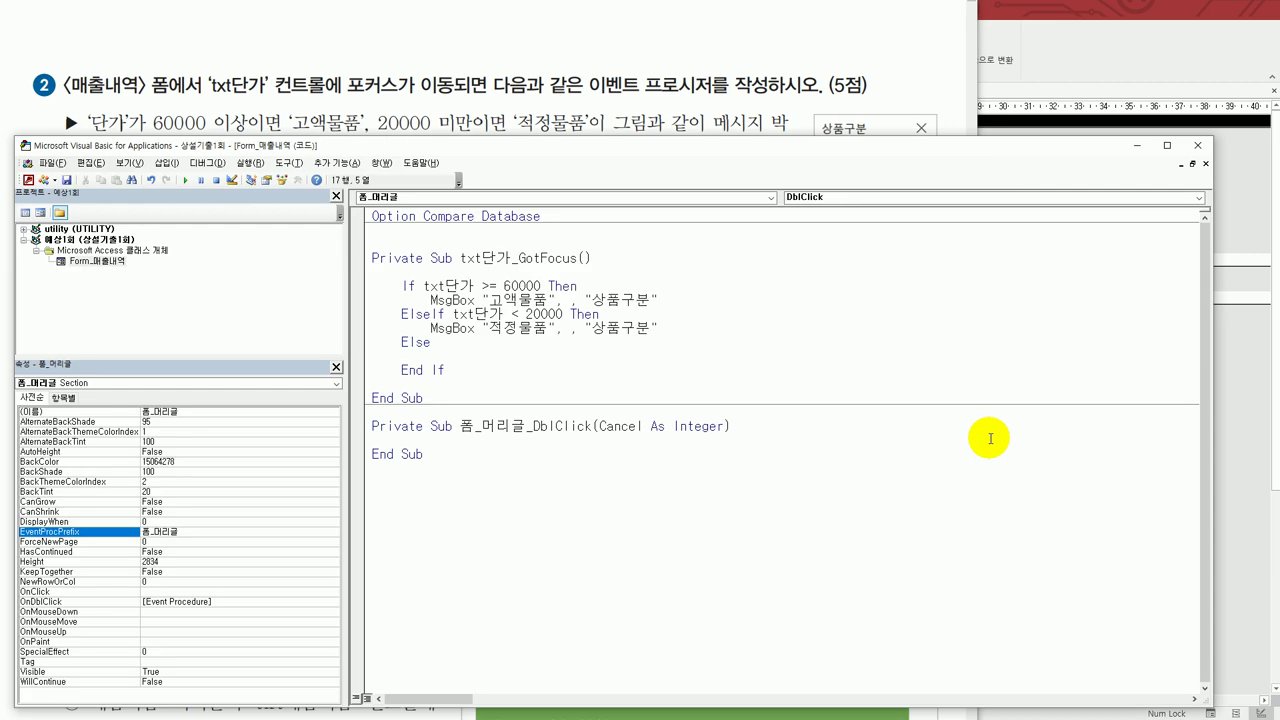
type("me.")
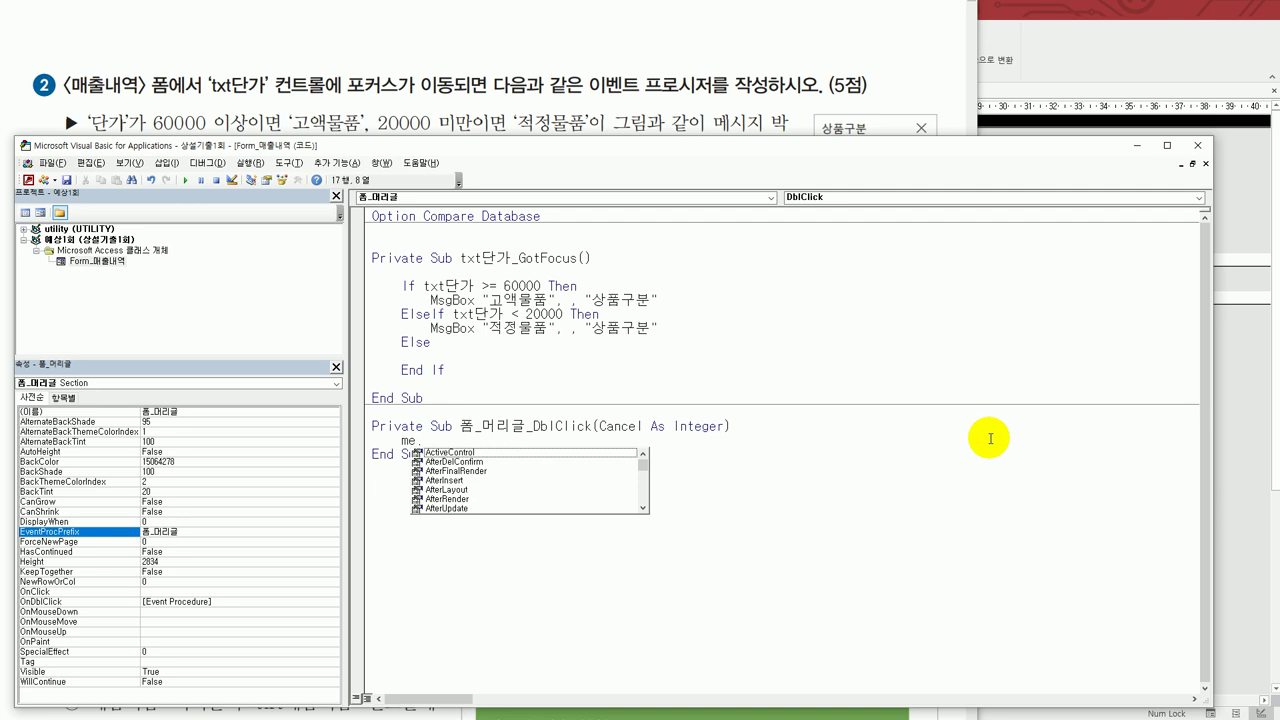
type("fil")
key("Down")
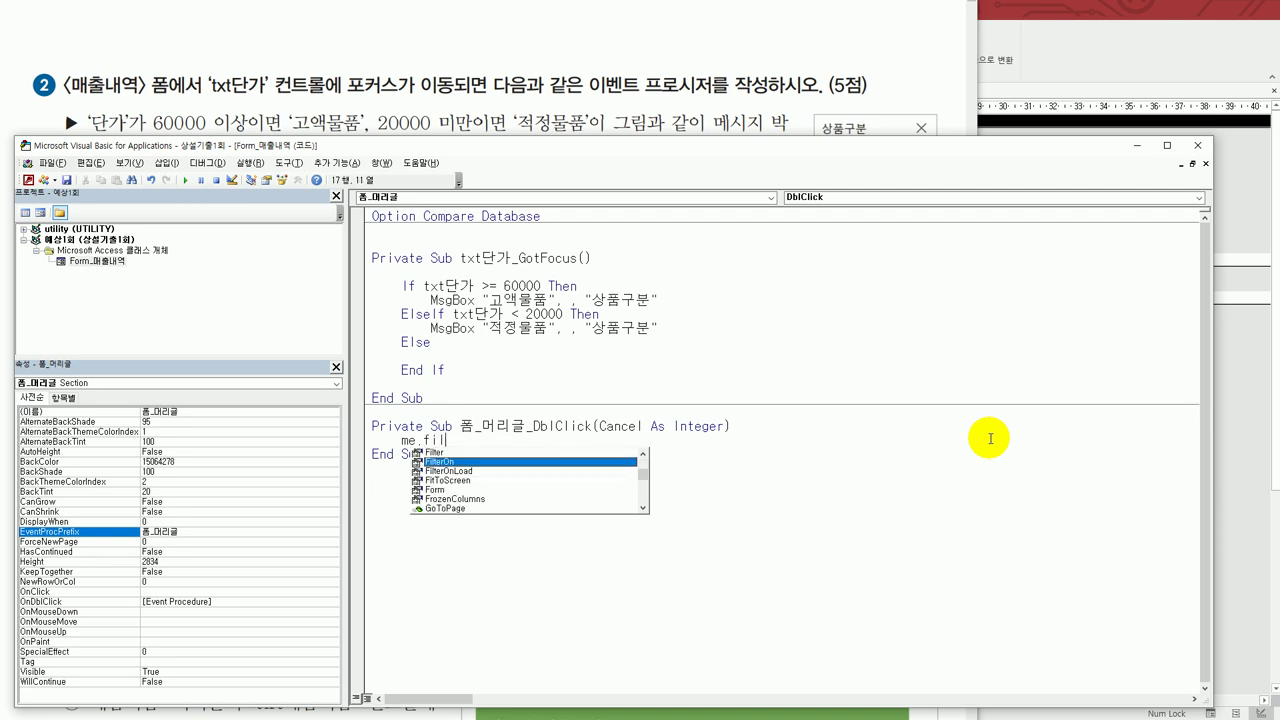
type("= f")
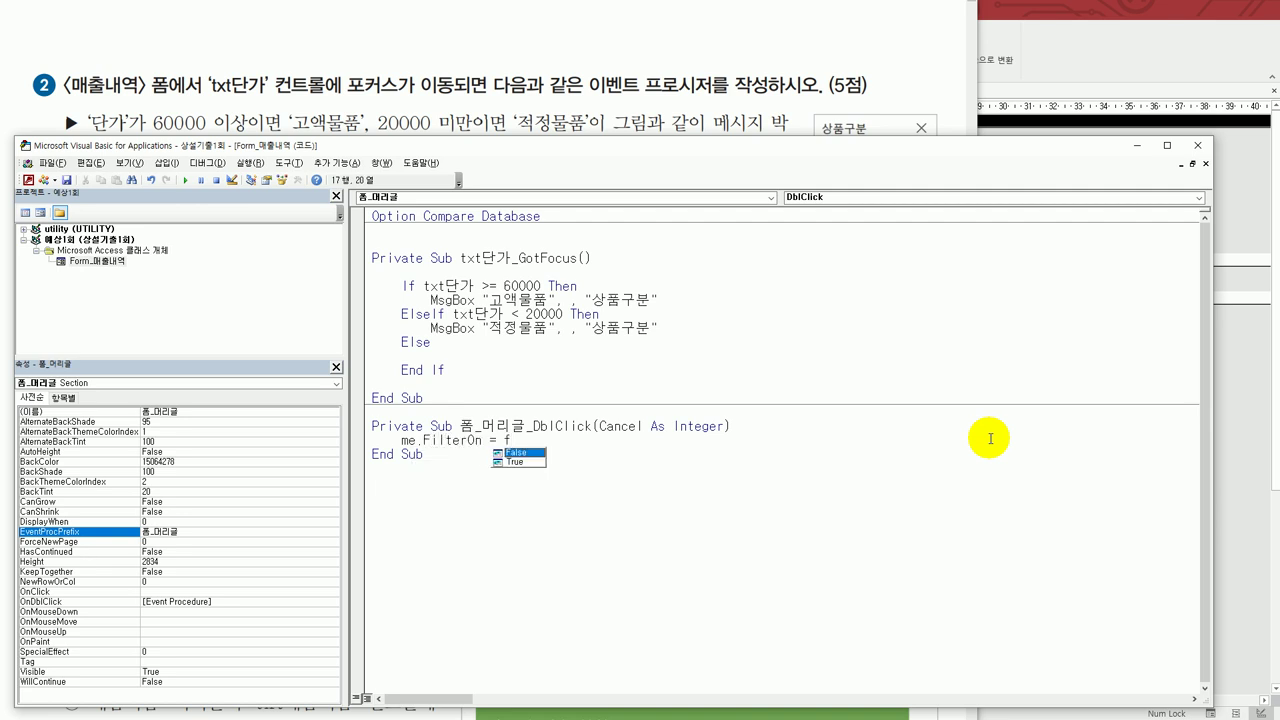
key("Tab")
key("Down")
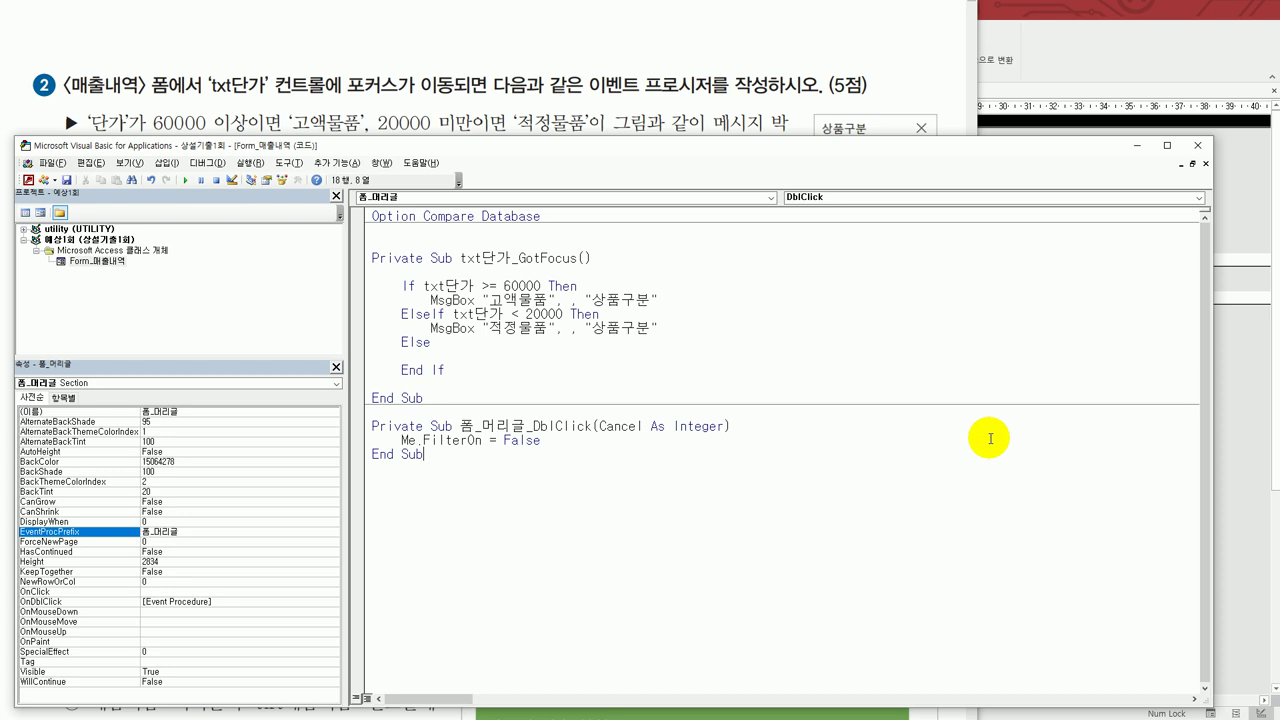
left_click(990, 438)
key("Return")
key("Return")
- Check the message box requirement in the exercise sheet and begin an If statement calling MsgBox with the prompt "제품이름을 조회하시겠습니까?"
left_click(819, 14)
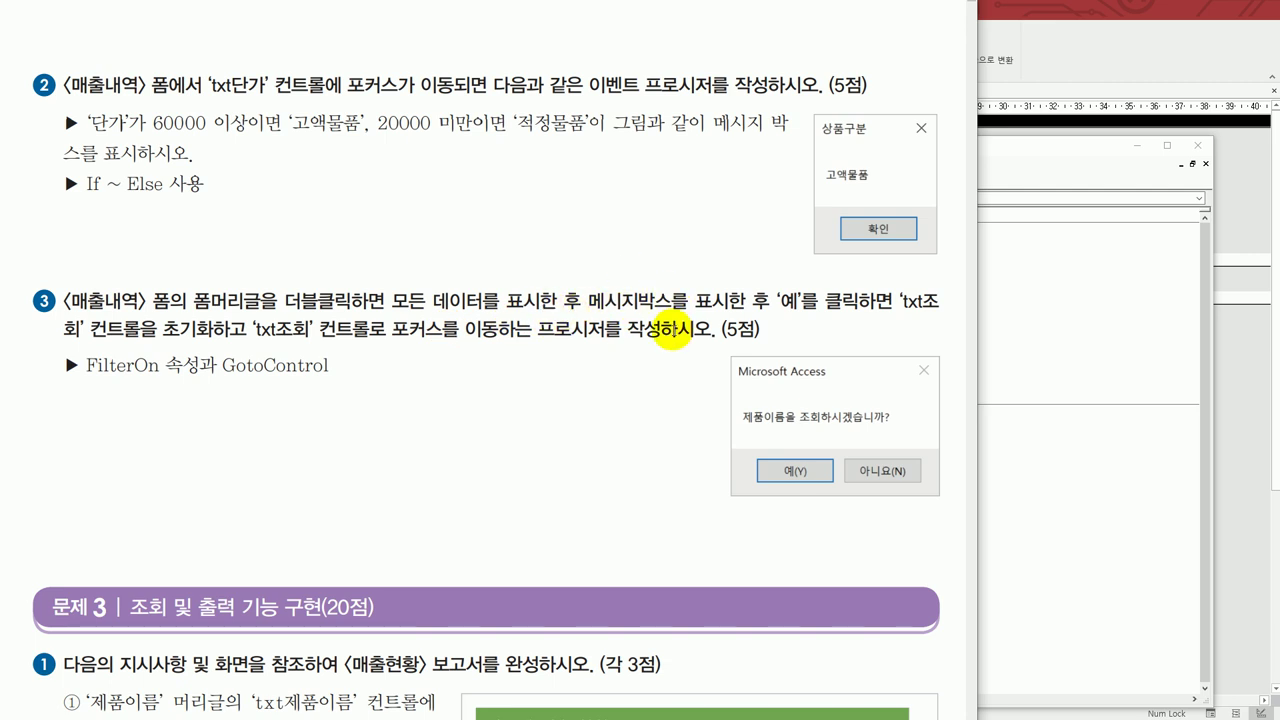
left_click(1070, 510)
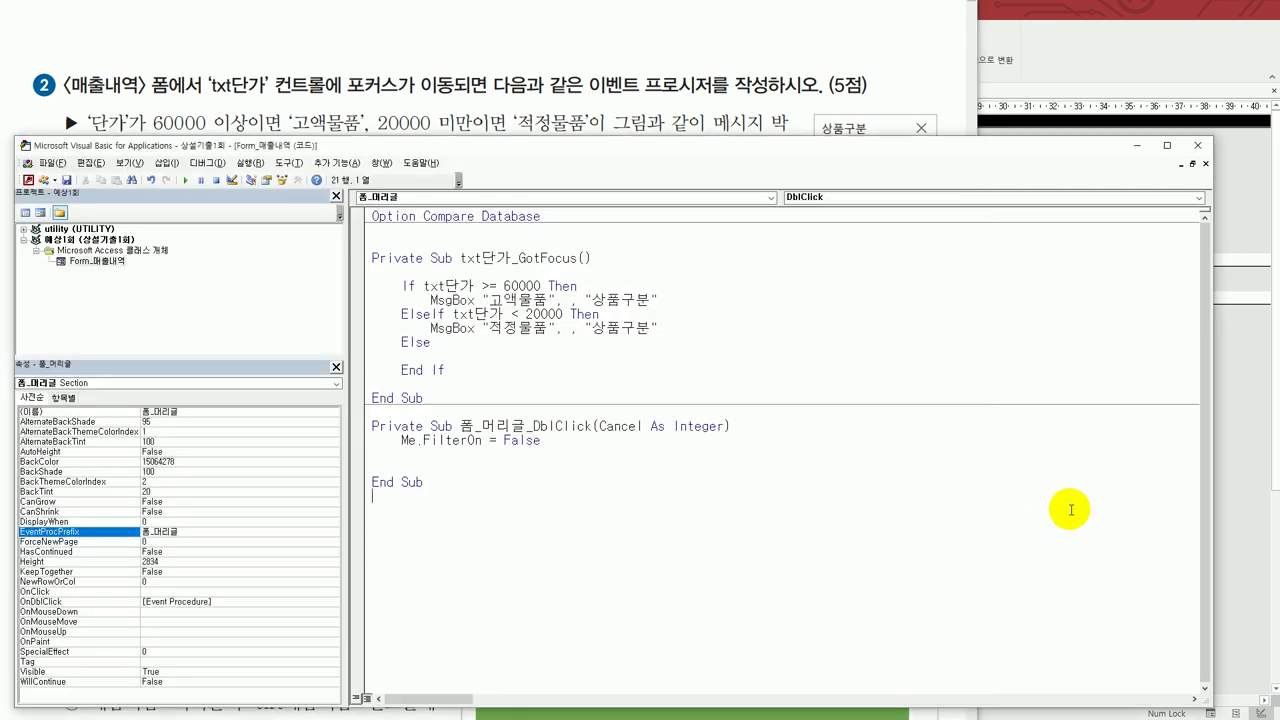
left_click(492, 458)
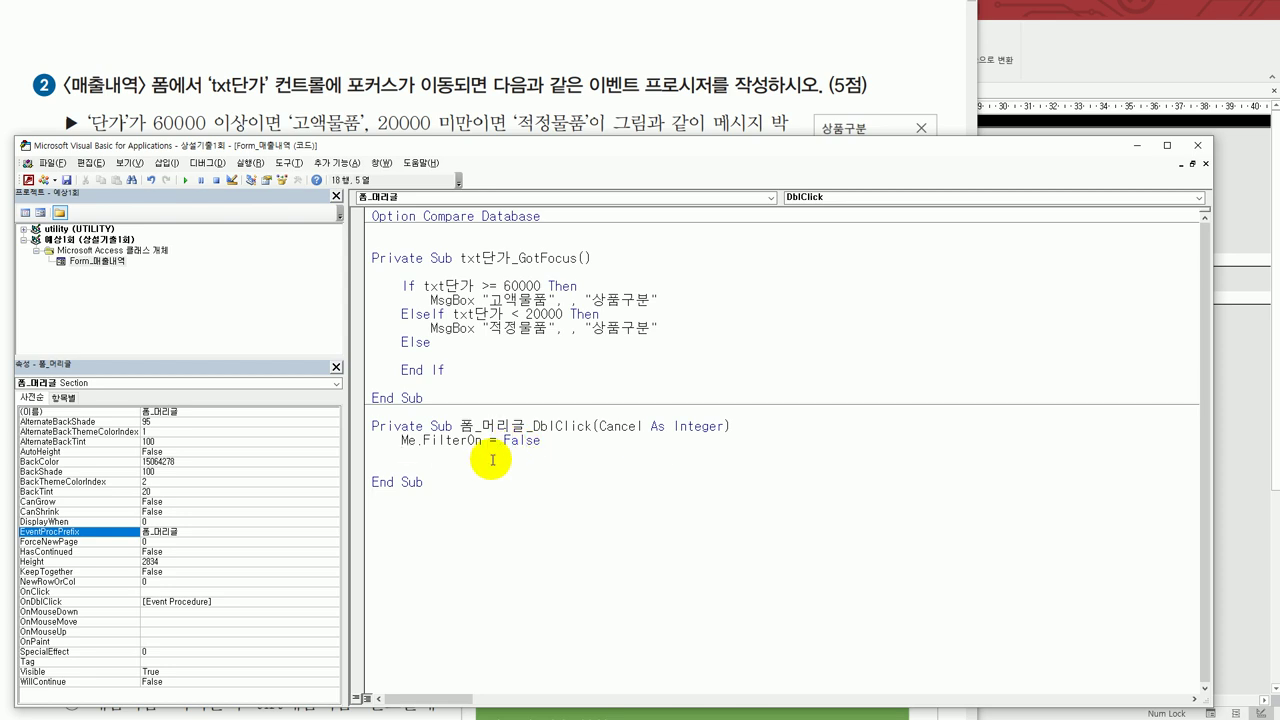
type("if msgbox(\"")
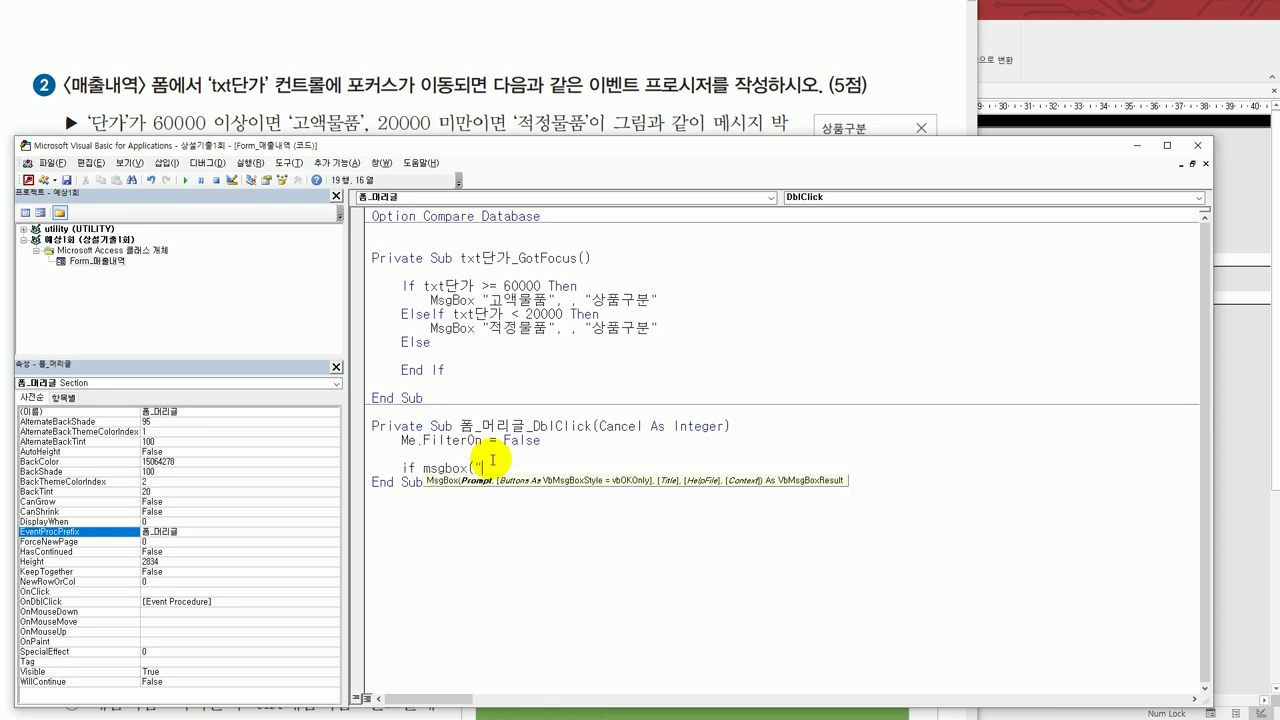
type("wb")
type("제품이름을 ")
type("조회하시겠")
type("습ㄴ")
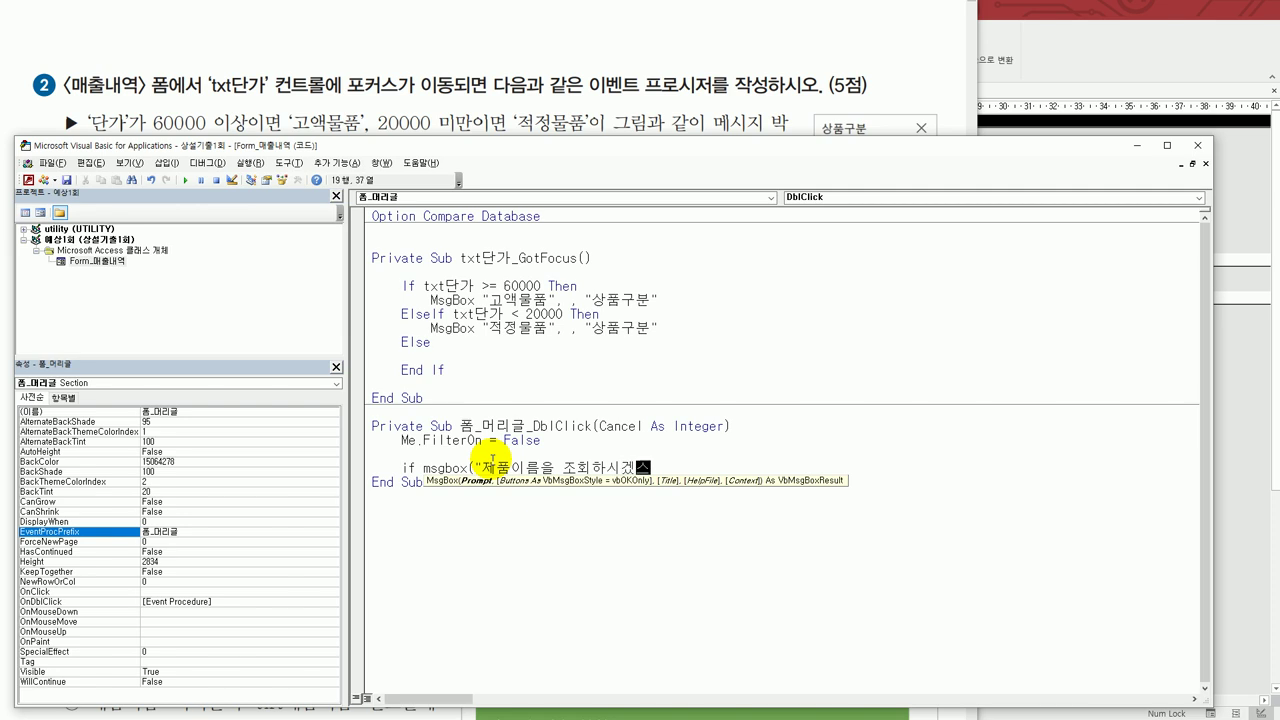
type("니까?\",")
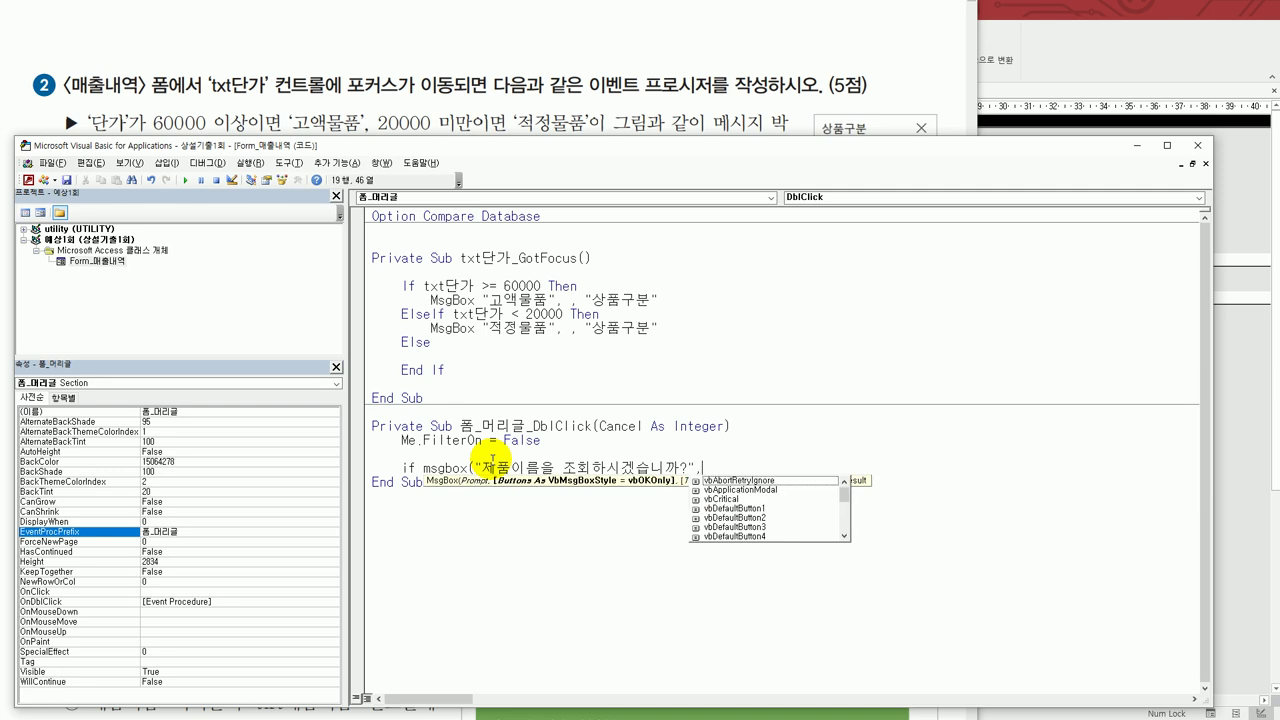
- Complete the If condition with the vbYesNo button option, a comparison with vbYes, and Then
type("vb")
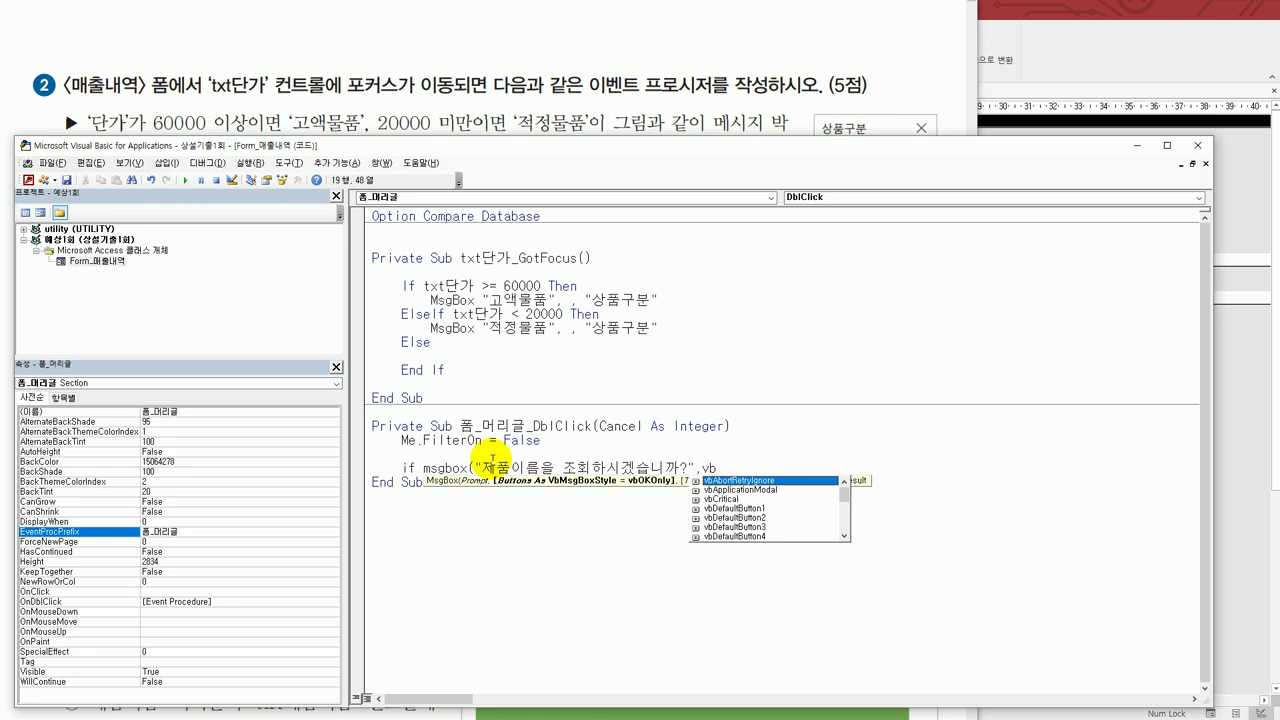
type("ye")
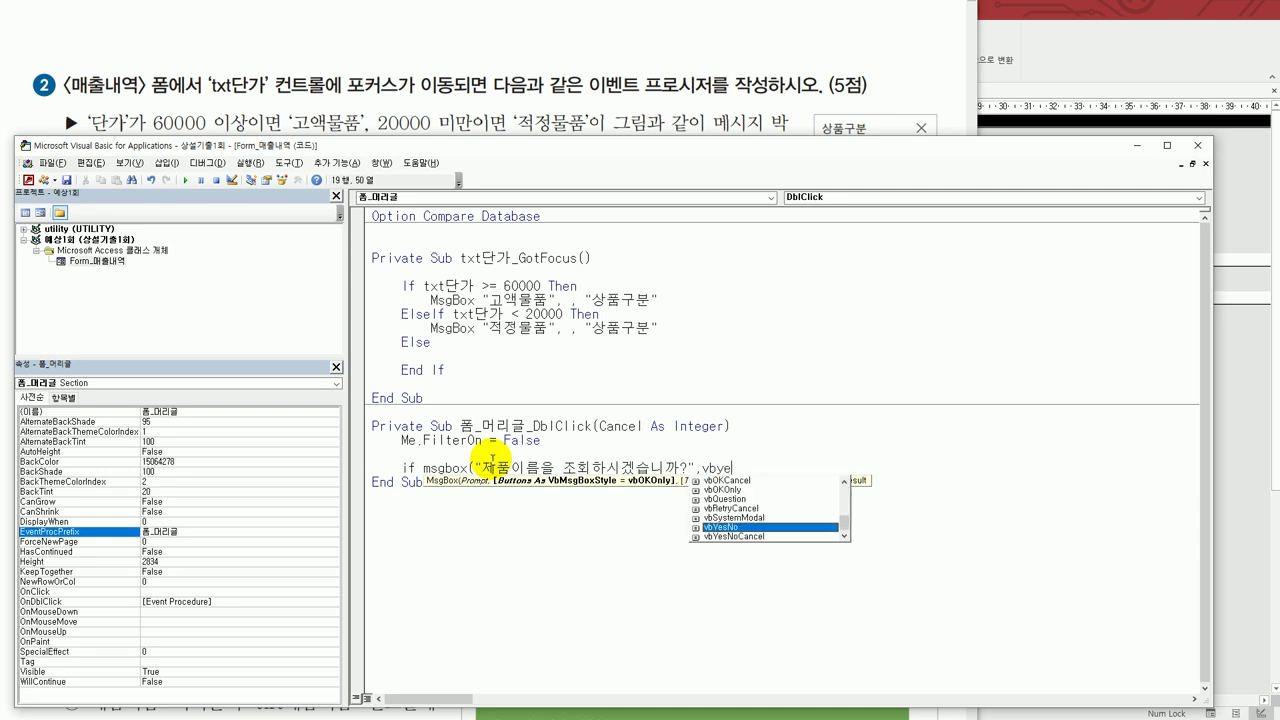
key("Tab")
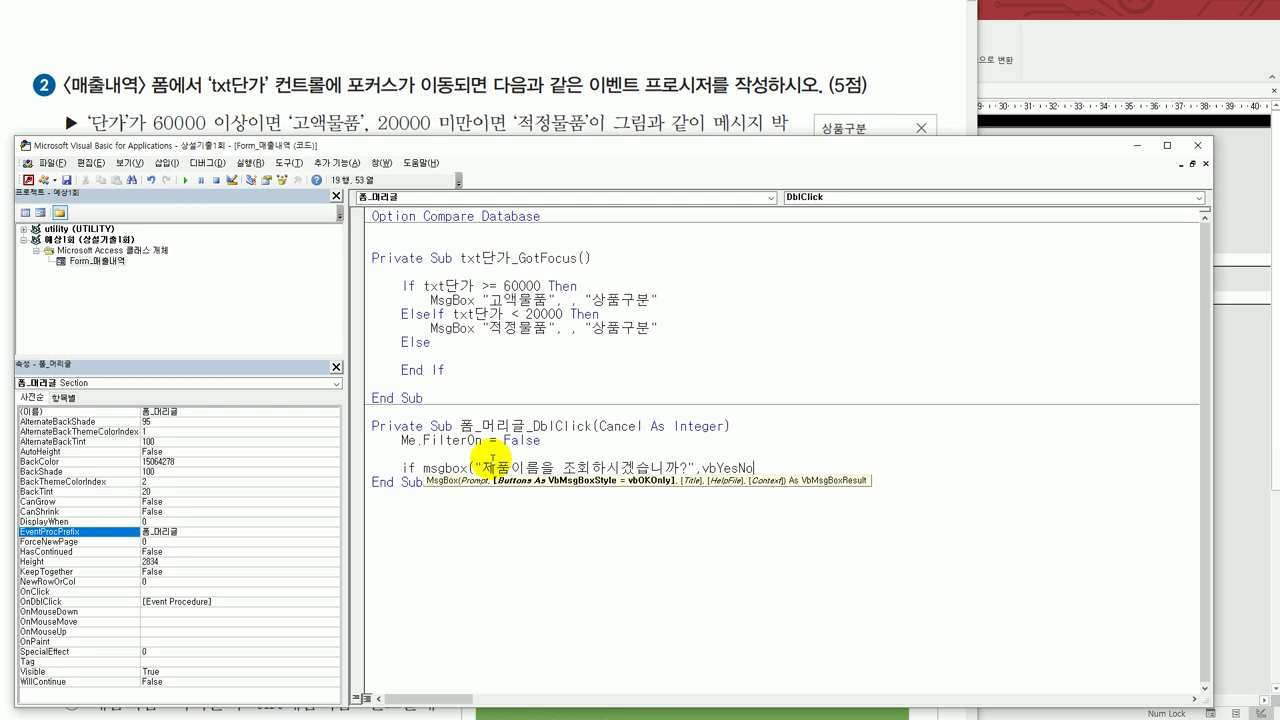
type(") = ")
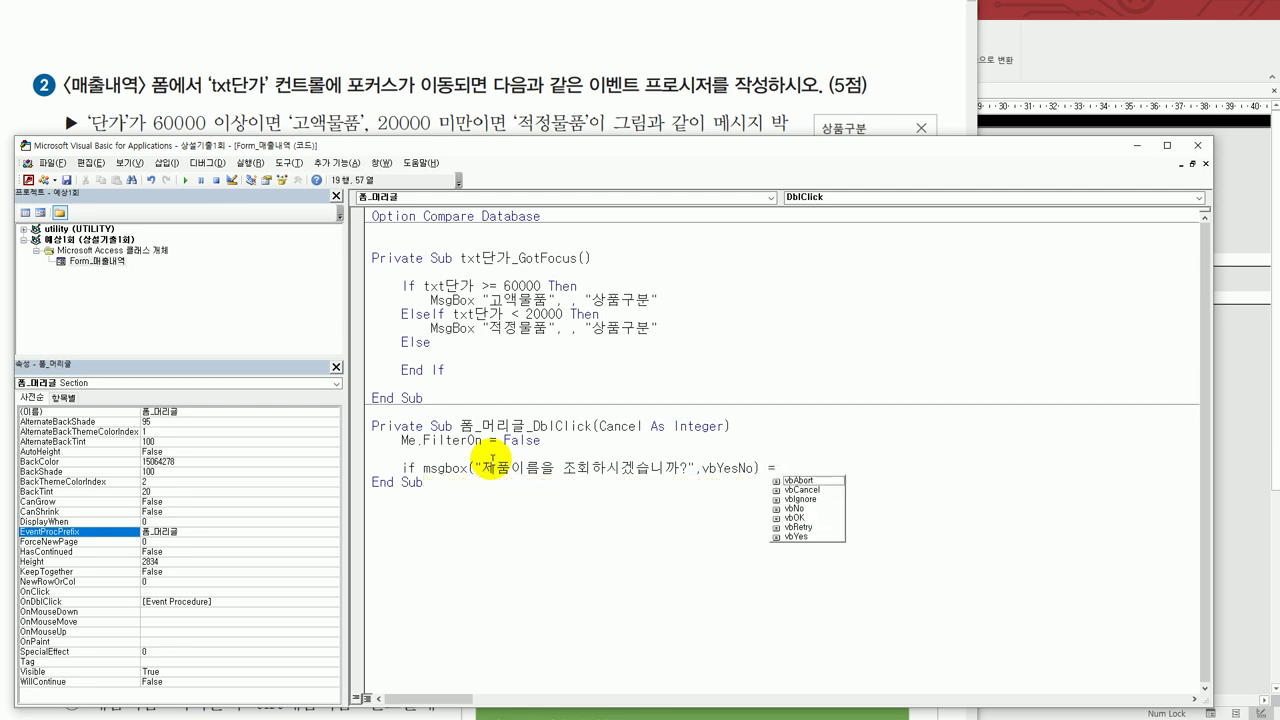
type("vbye")
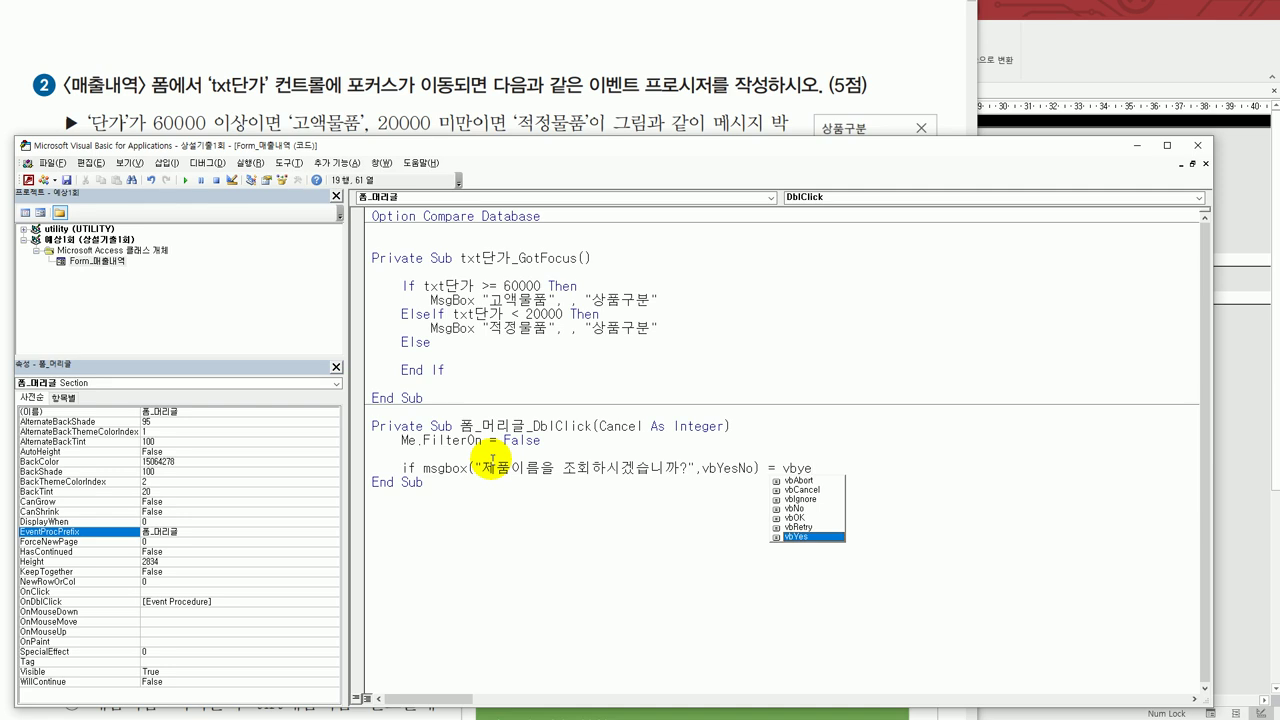
key("Tab")
type("then")
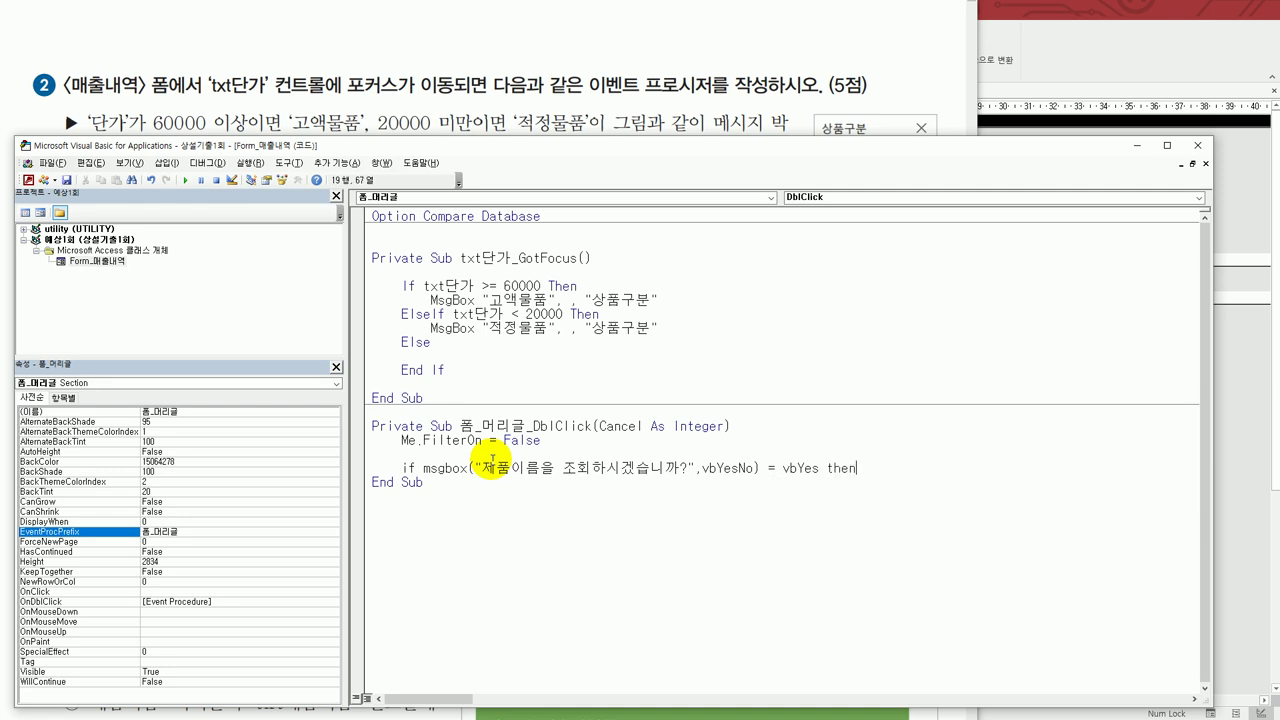
key("Return")
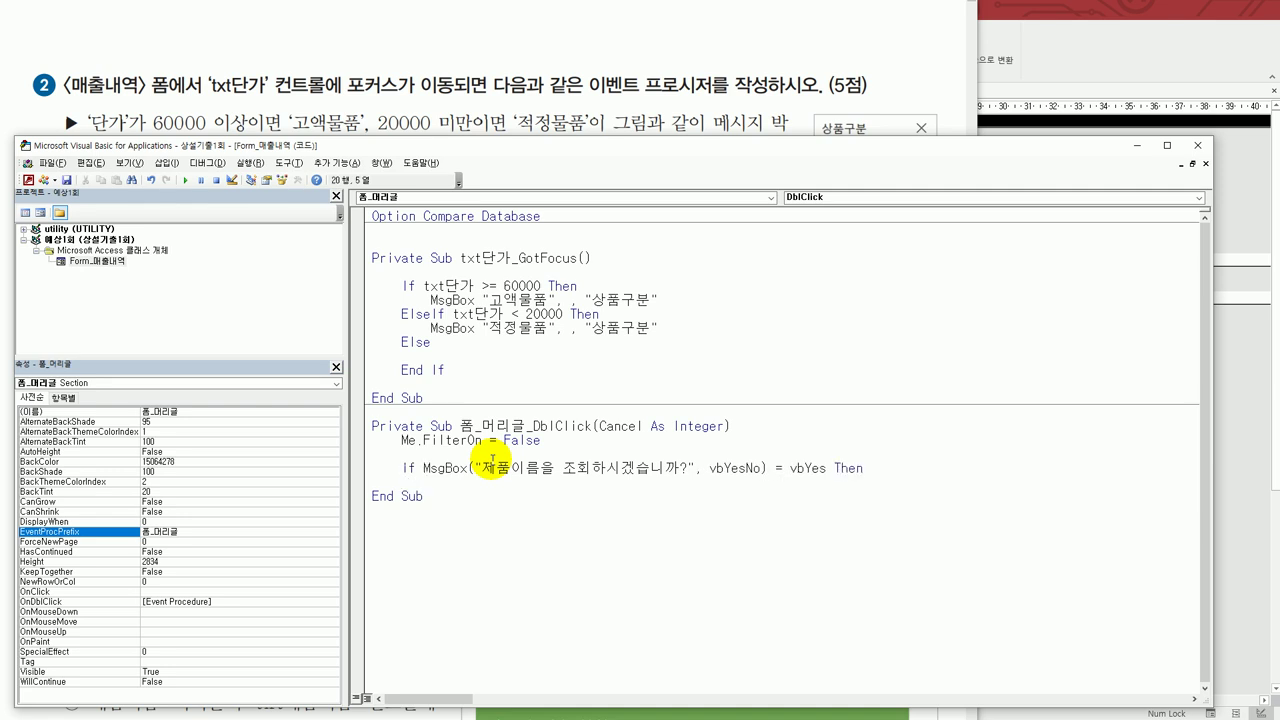
- Move the MsgBox call out of the If condition into a new line above it that assigns it to variable a
left_click(432, 454)
key("Return")
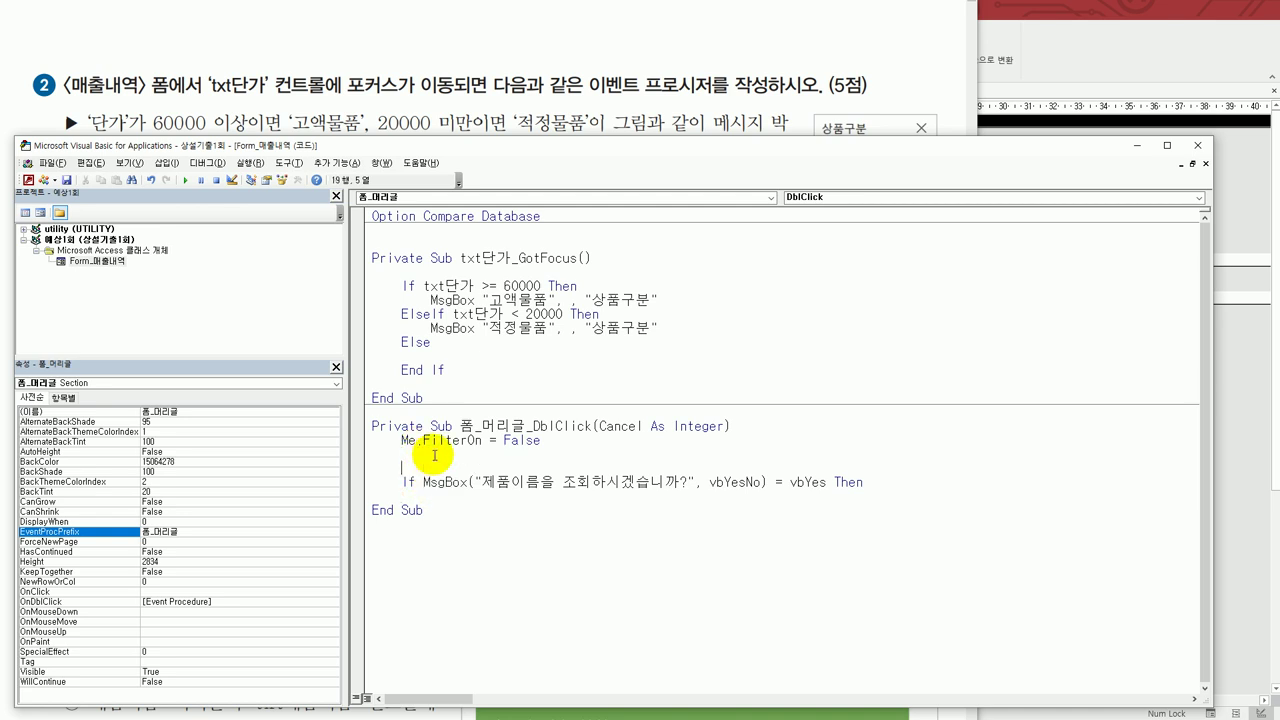
type("a =")
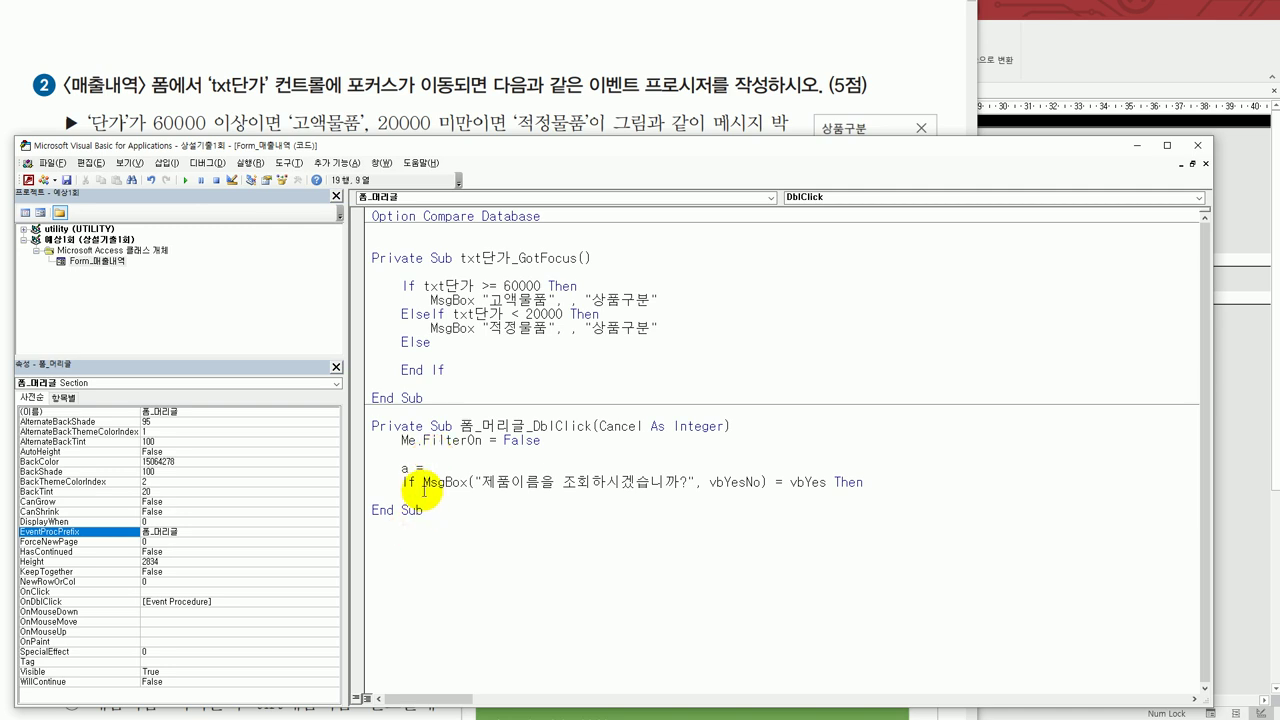
left_click(424, 484)
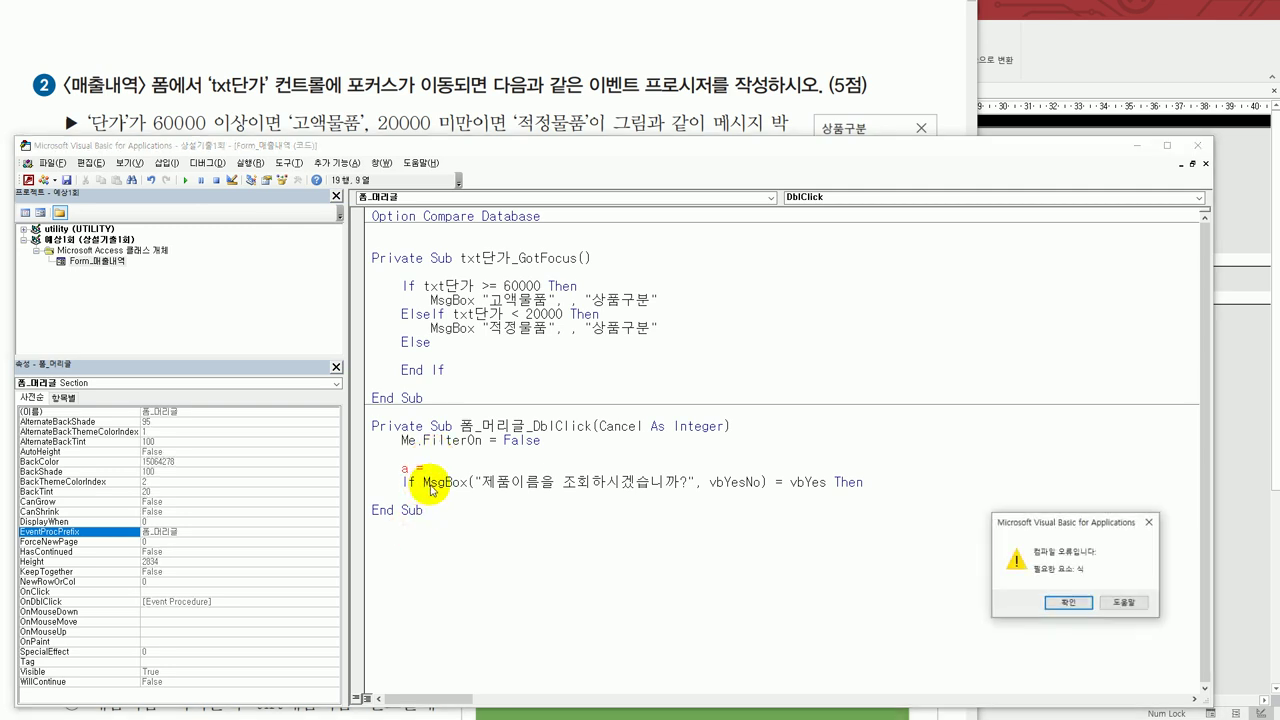
left_click(1067, 603)
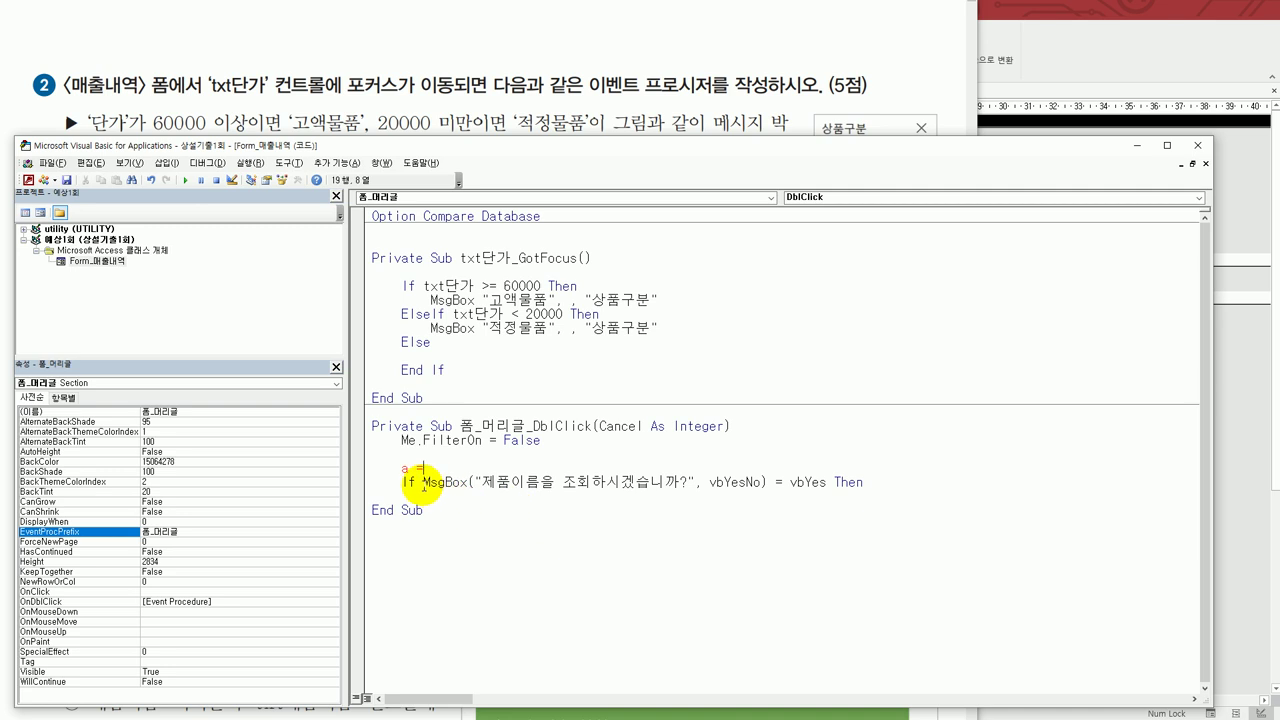
left_click_drag(424, 484, 766, 486)
key("ctrl+x")
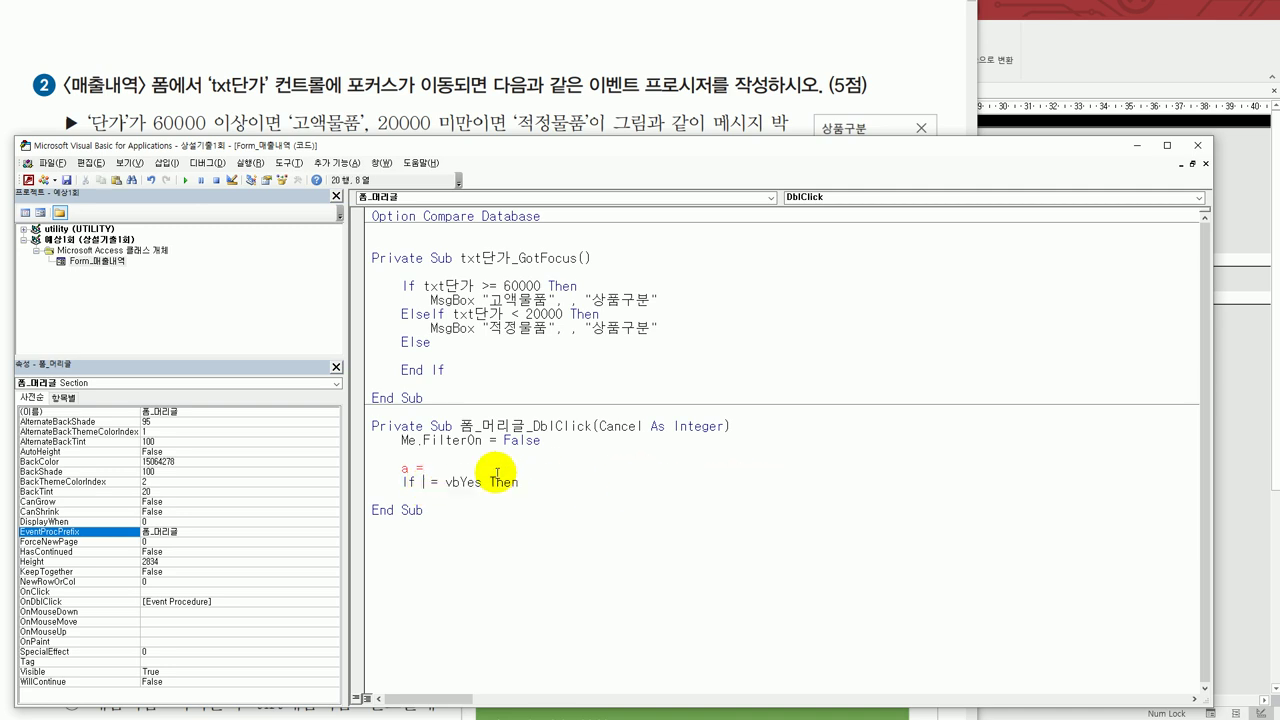
left_click(452, 470)
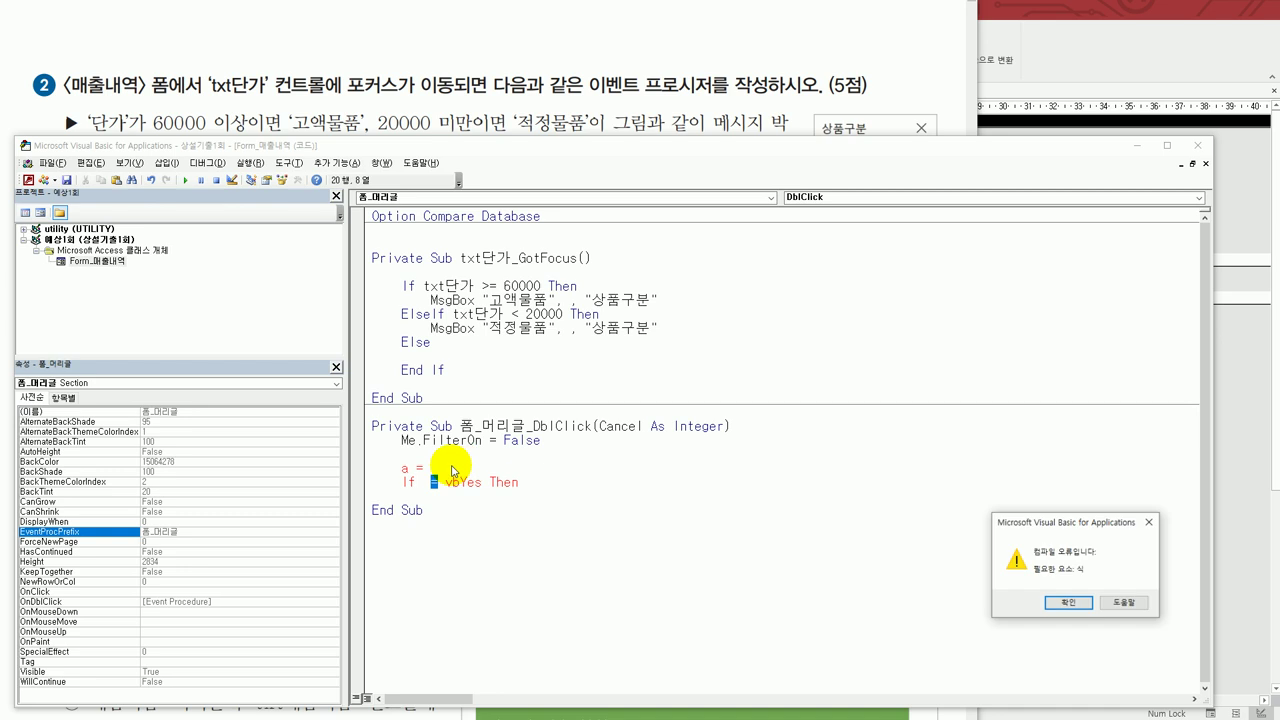
left_click(1067, 603)
left_click(508, 470)
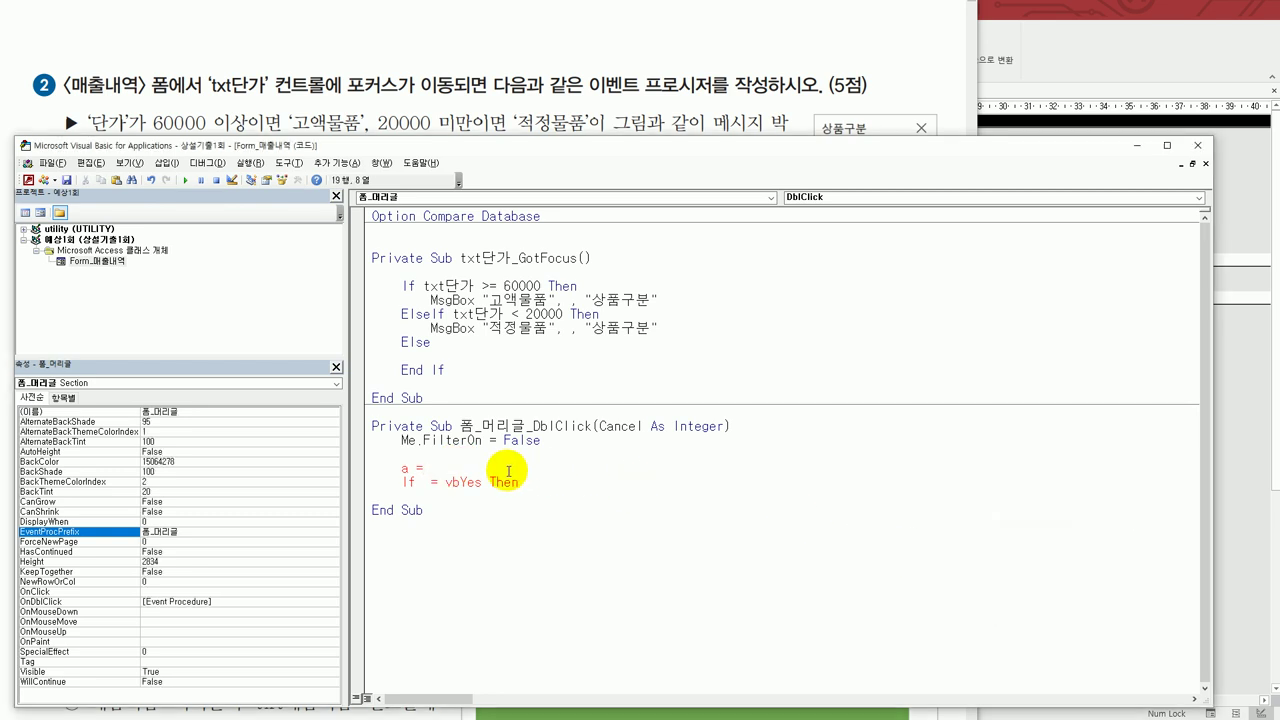
key("ctrl+v")
- Complete the If condition so that it compares variable a with vbYes
left_click(426, 483)
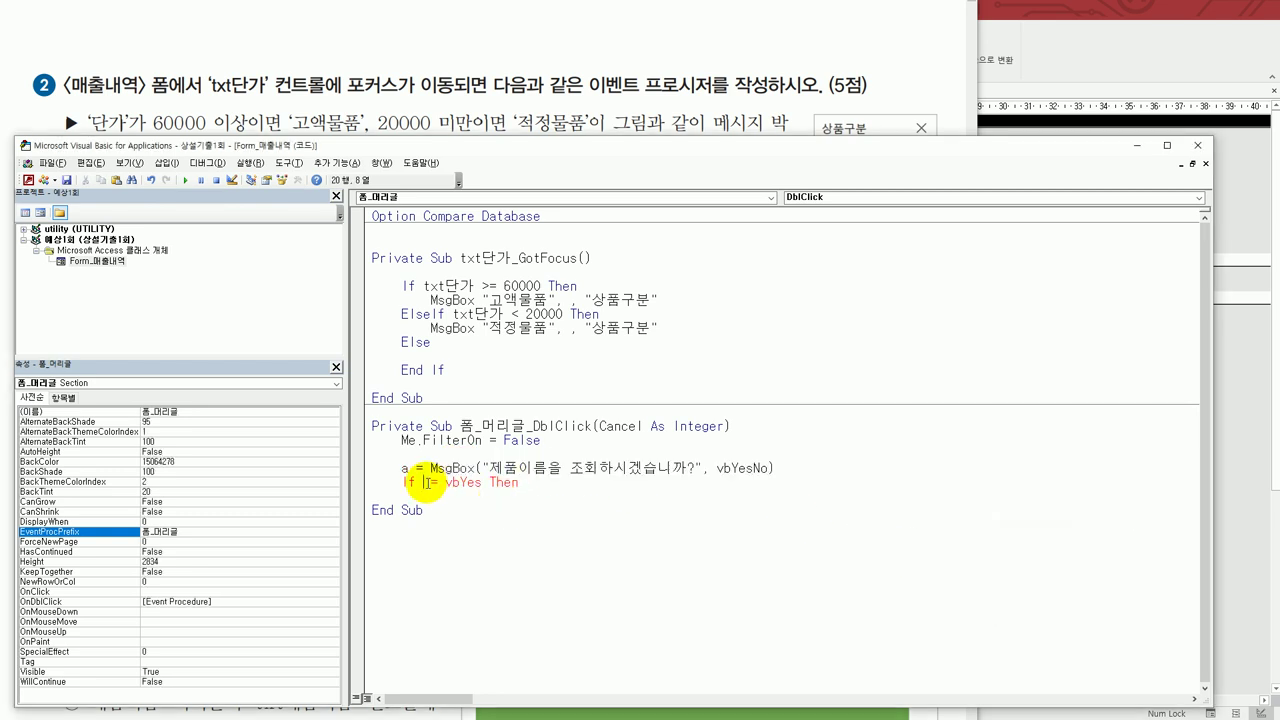
type("a")
left_click(466, 532)
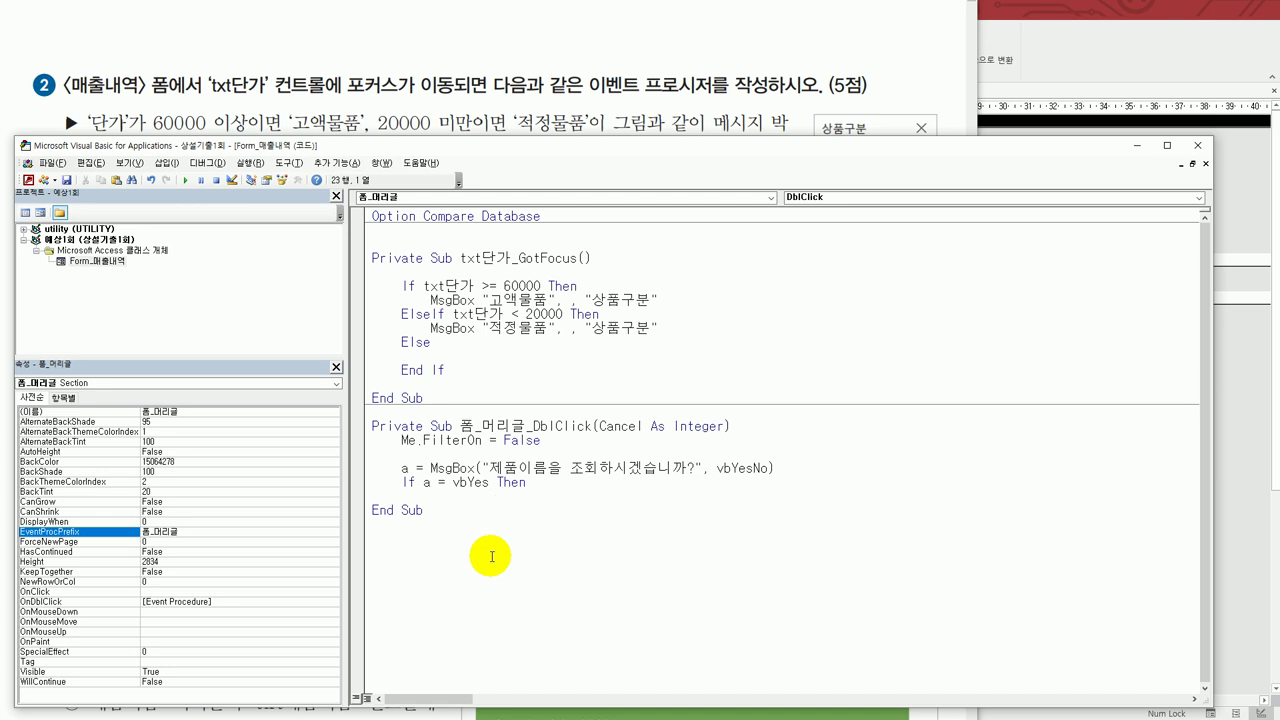
left_click(818, 467)
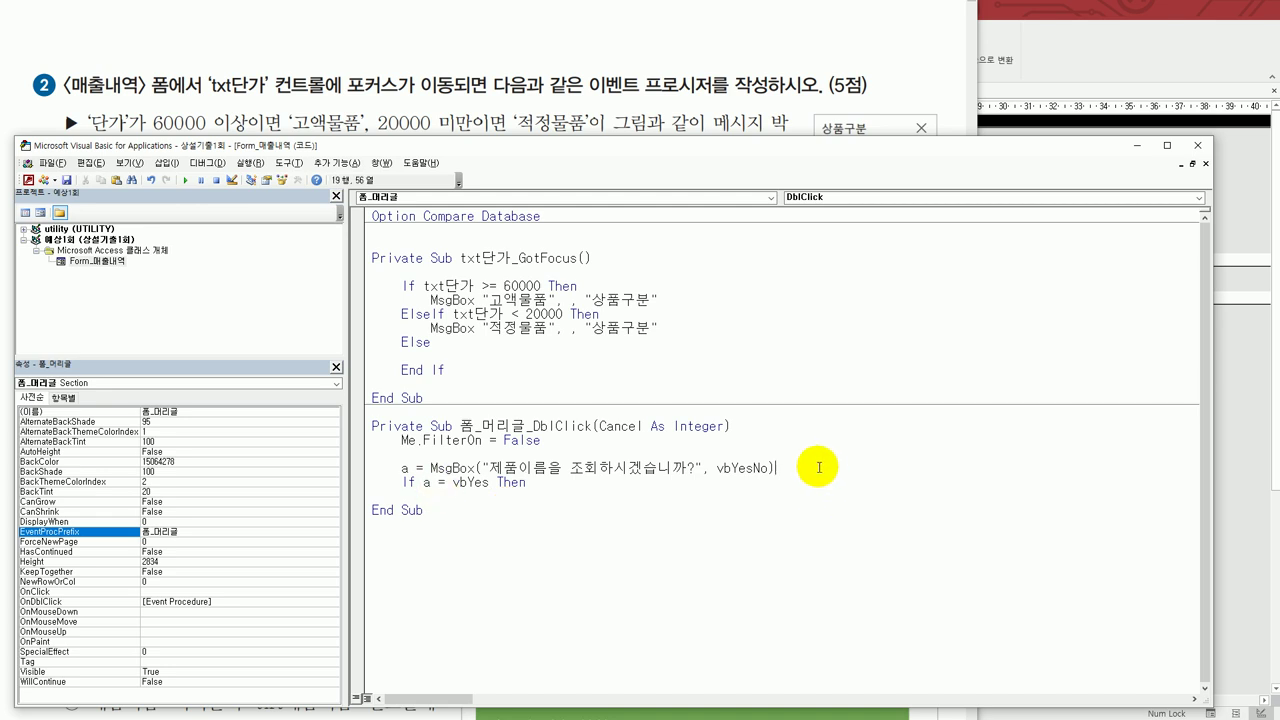
- Move the MsgBox call back into the If condition in place of variable a, removing the separate assignment line
key("Return")
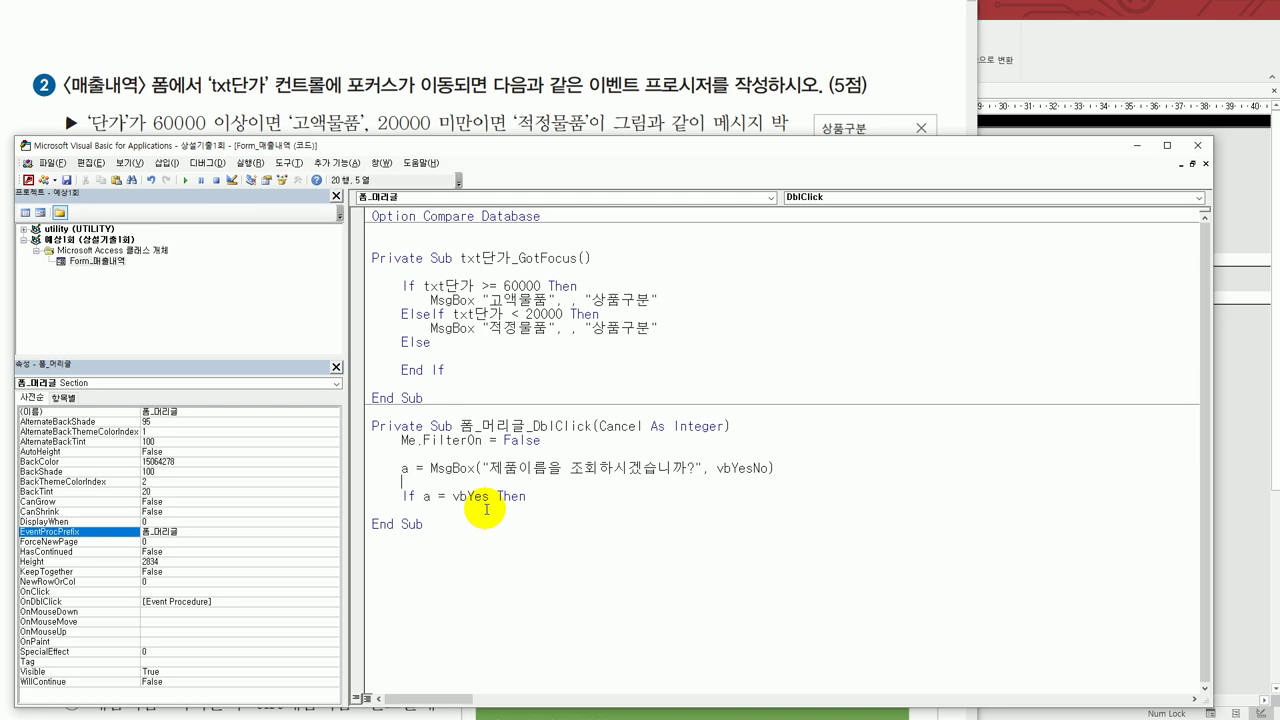
left_click_drag(424, 468, 772, 470)
key("Delete")
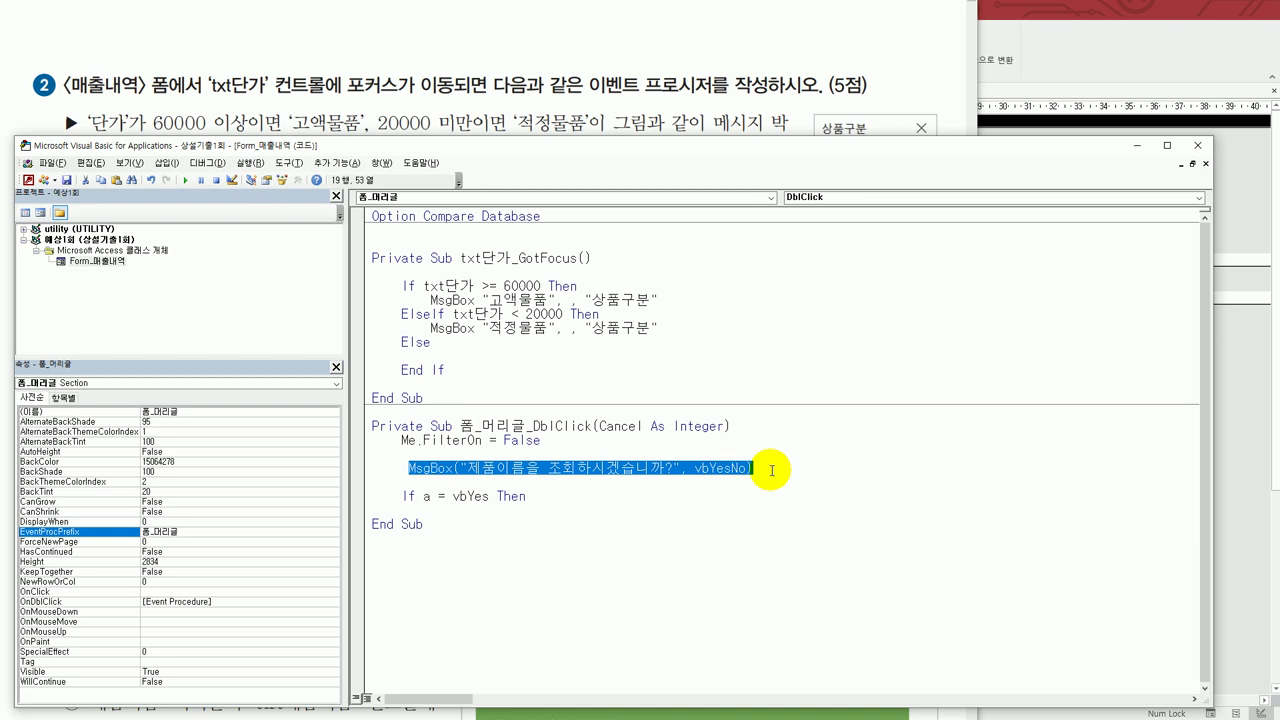
key("ctrl+x")
left_click(426, 496)
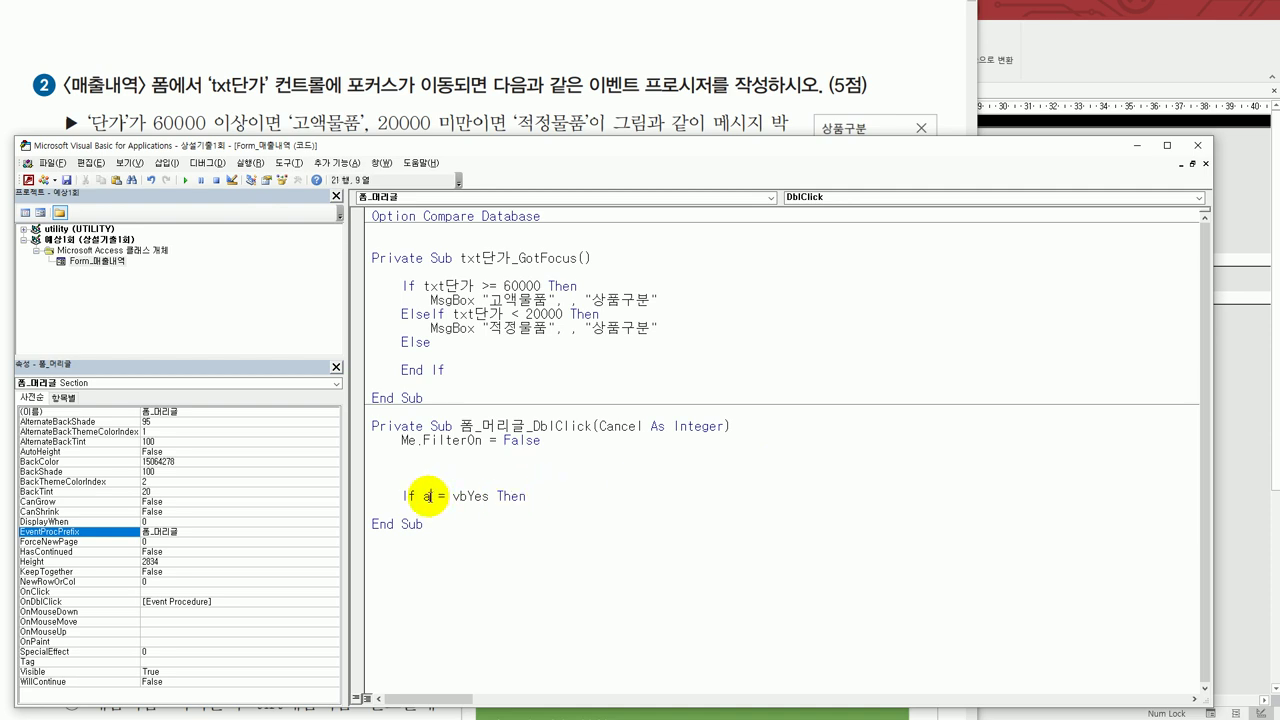
double_click(426, 496)
key("ctrl+v")
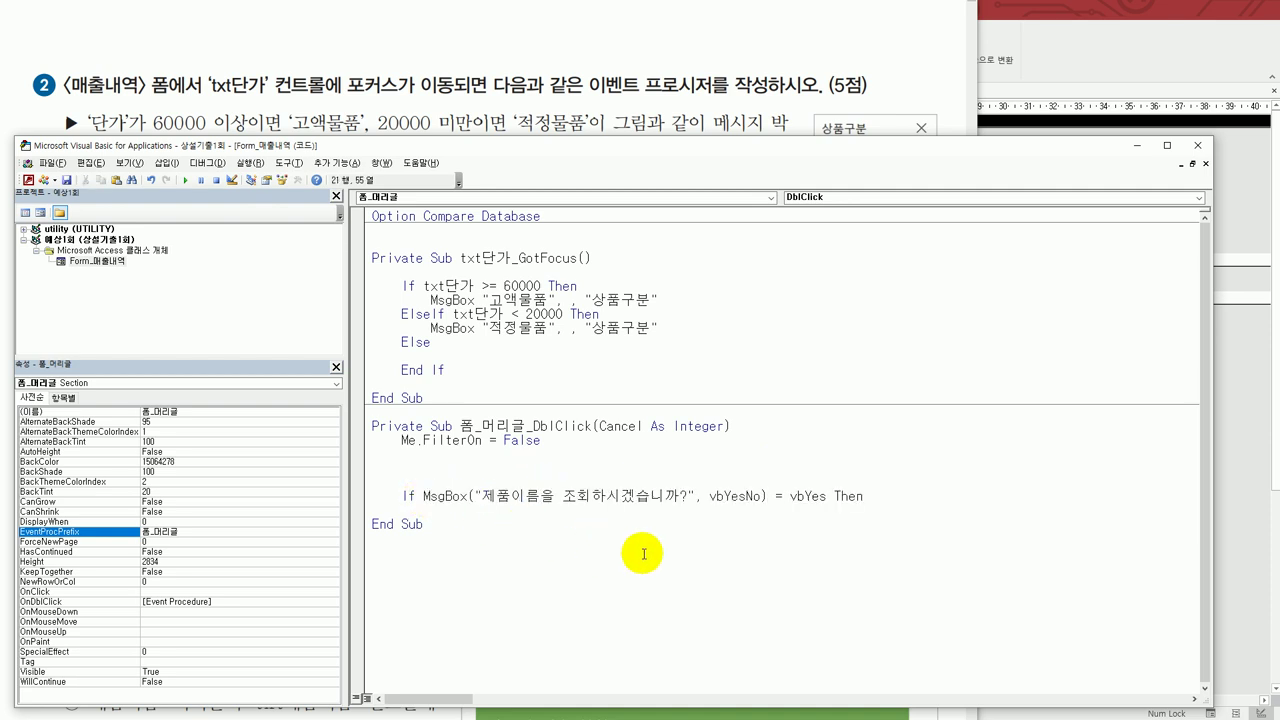
left_click(761, 520)
key("Delete")
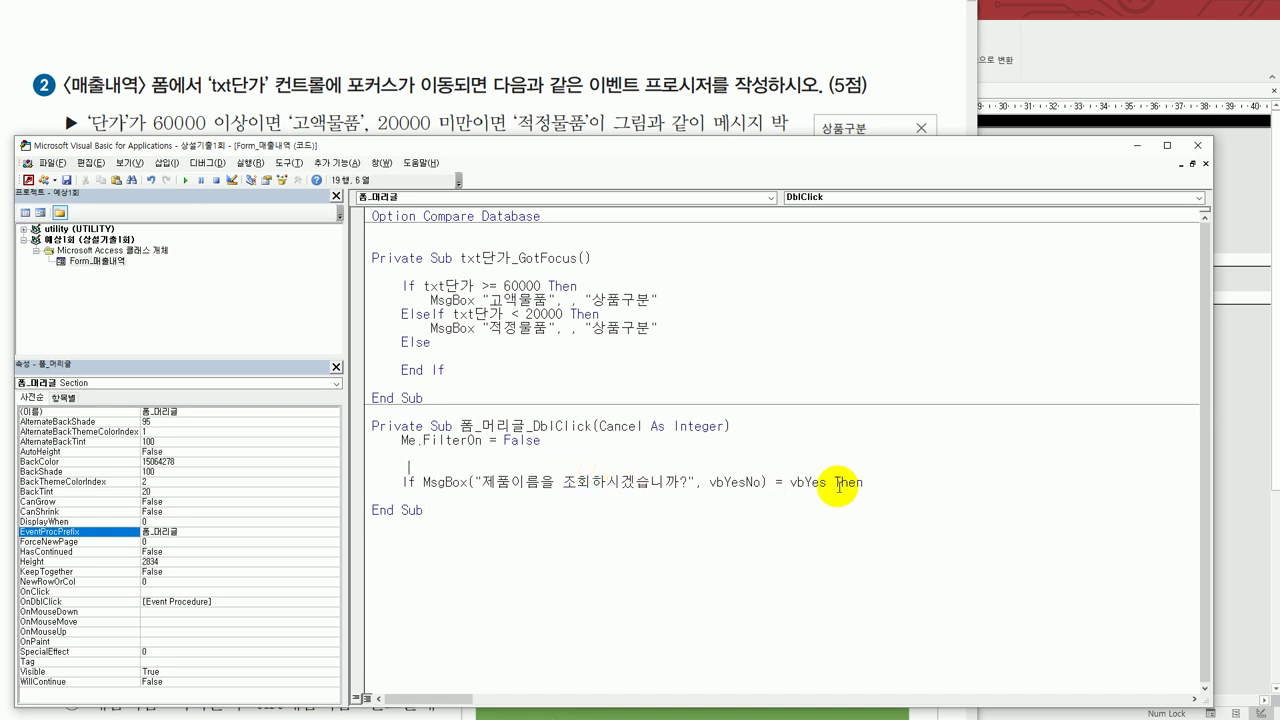
- Check the 'Yes' action in the exercise sheet and add txt조회 = "" as the first statement inside the If block
left_click(887, 482)
key("Return")
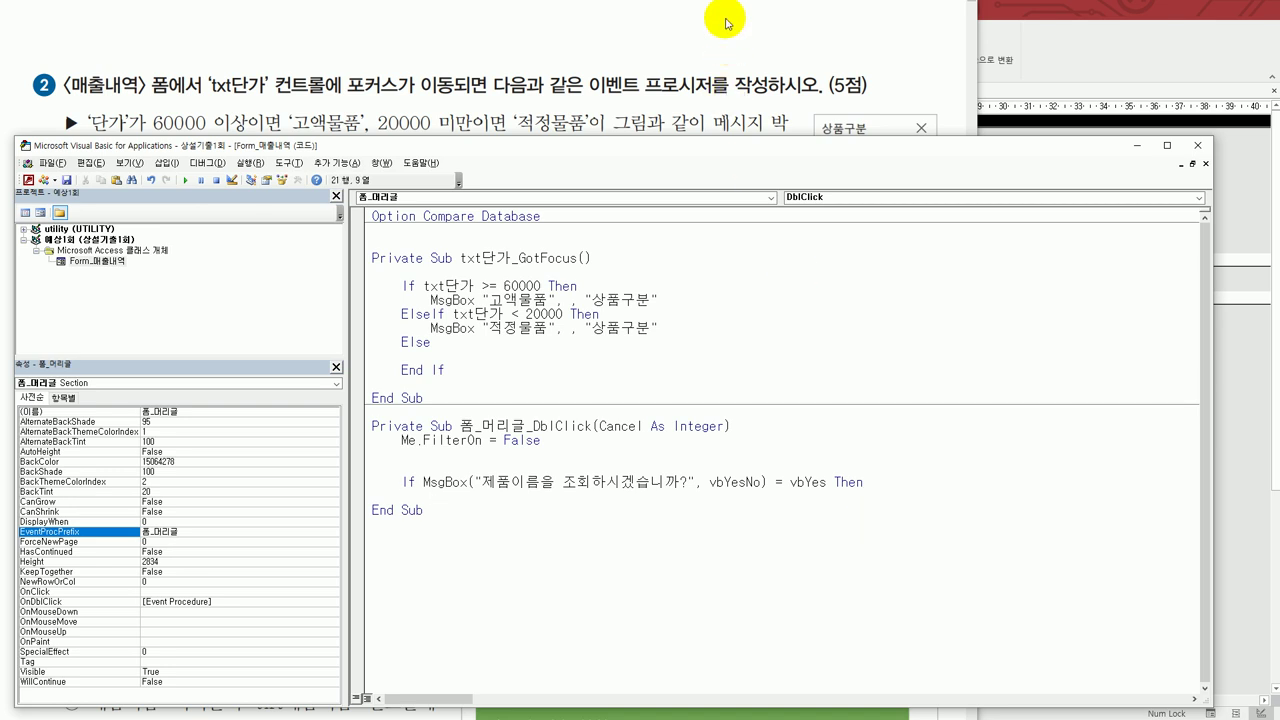
key("alt+Tab")
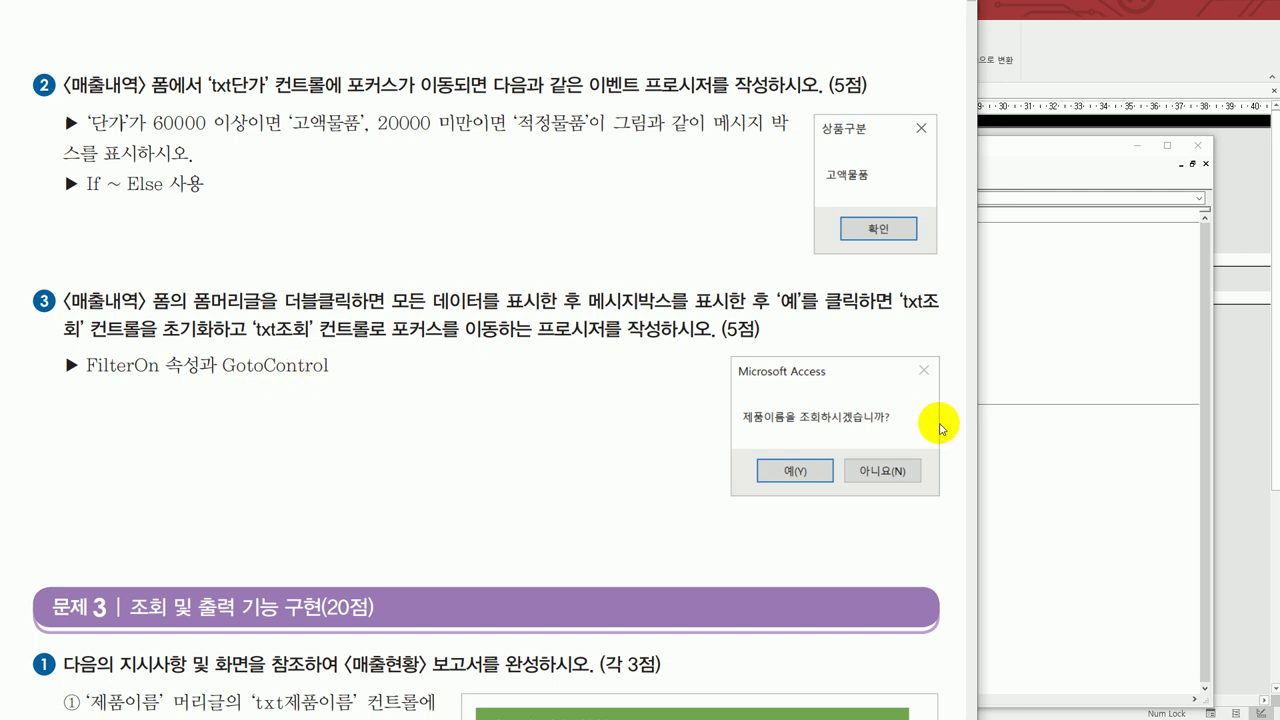
left_click(988, 452)
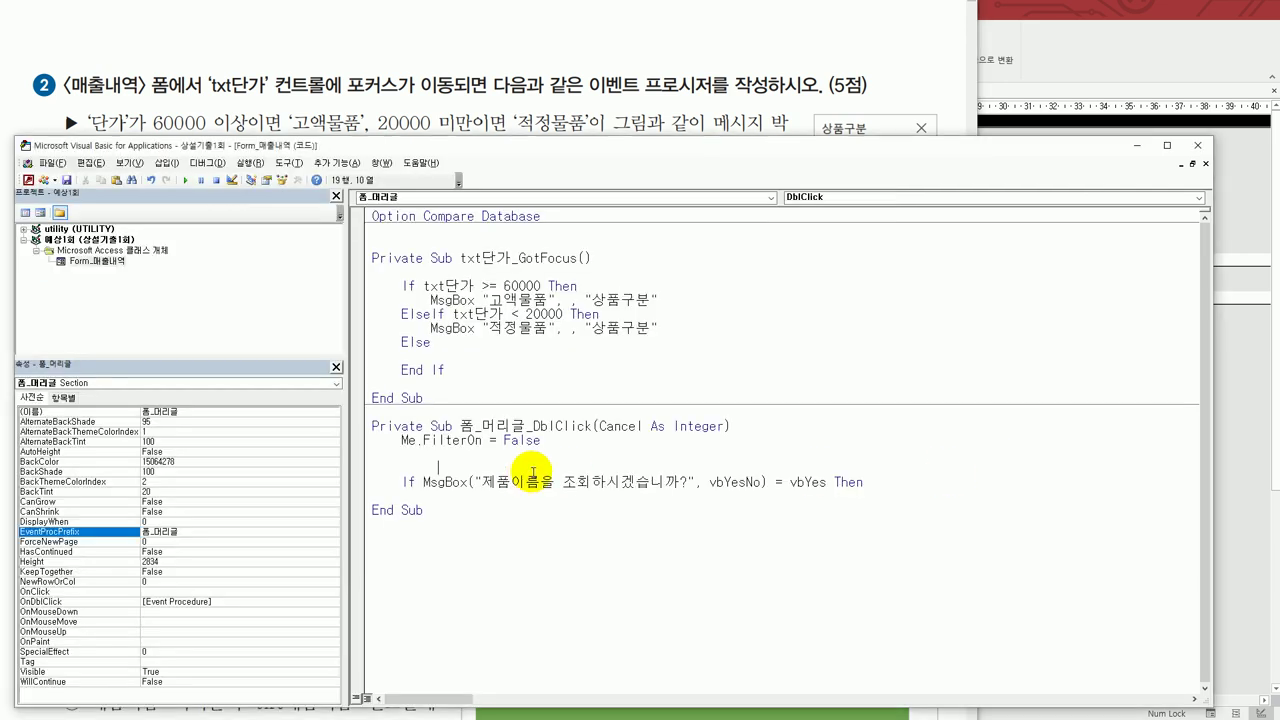
key("Down")
key("Down")
type("txt조회 =\"\"")
key("Return")
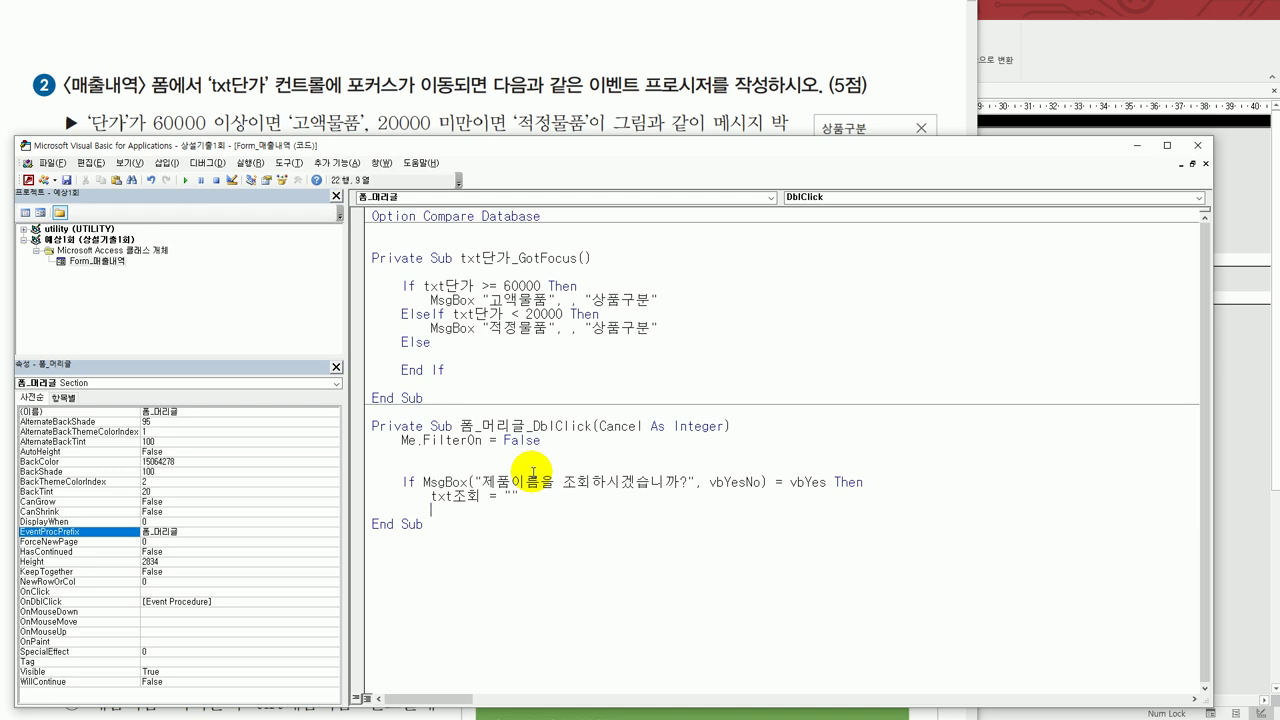
- Add DoCmd.GoToControl "txt조회" below the reset statement and close the block with End If
type("docmd.")
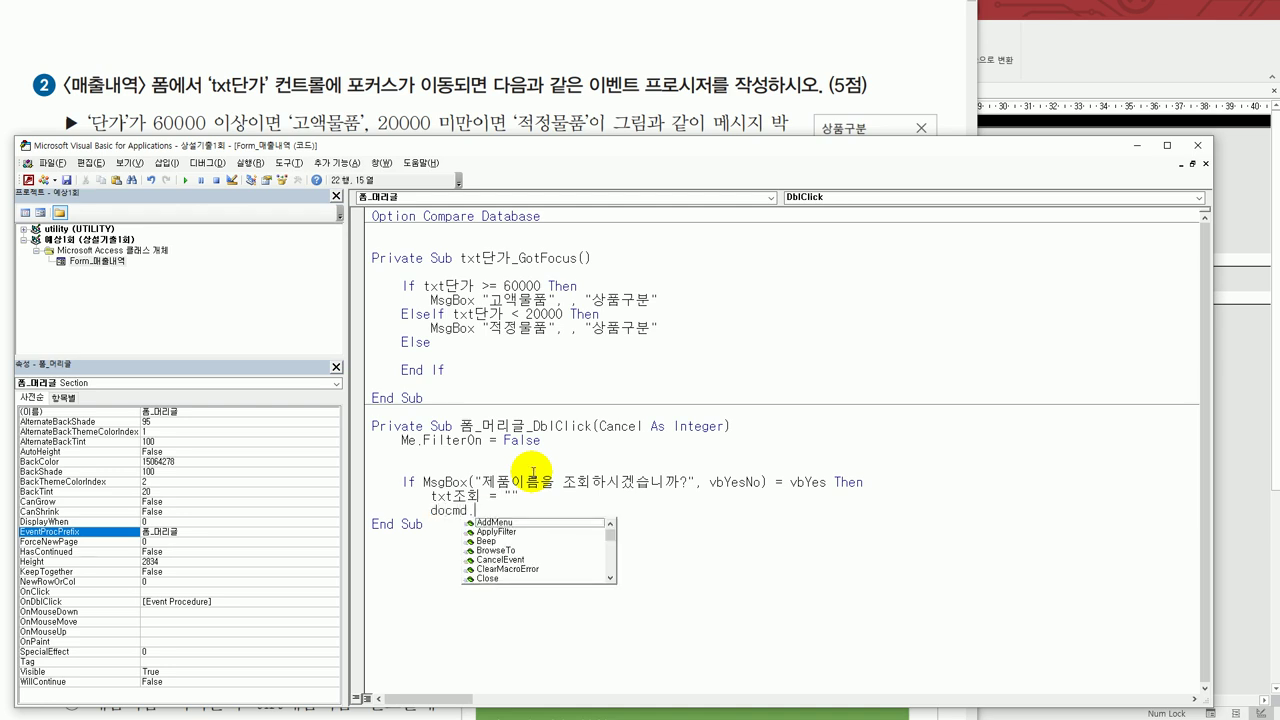
type("GoToControl ")
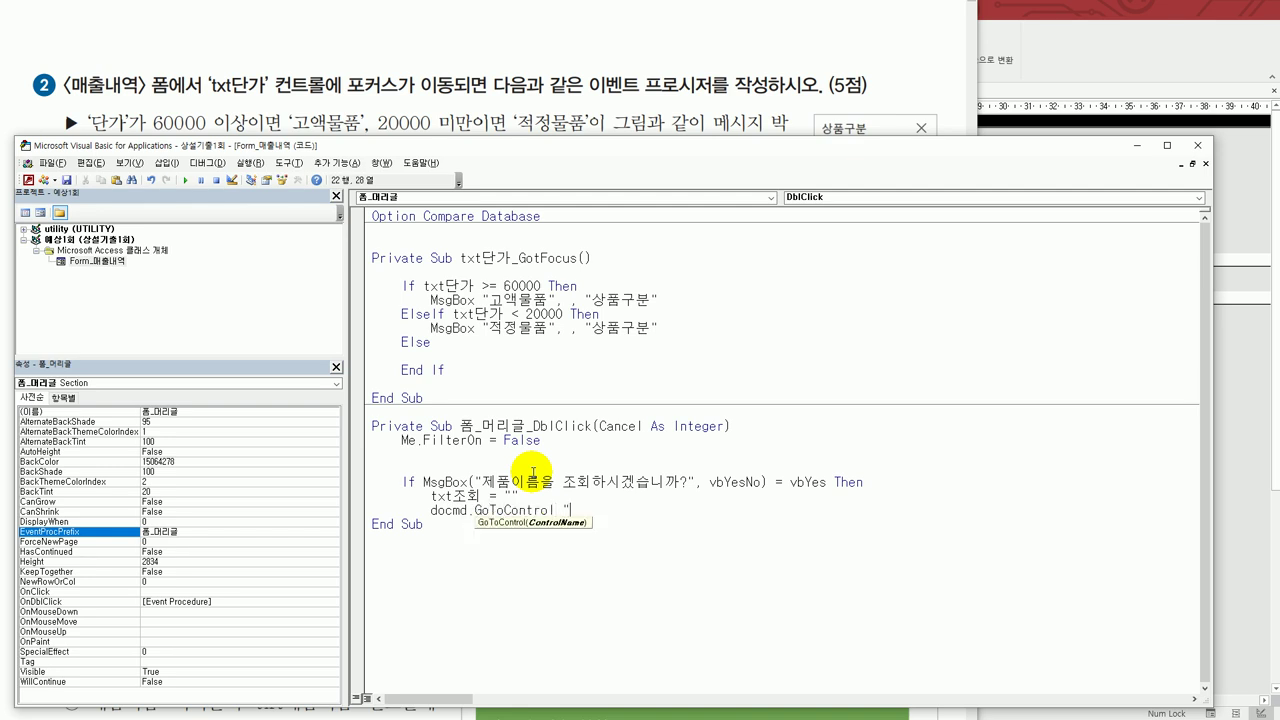
type("\"txt조회\"")
key("Return")
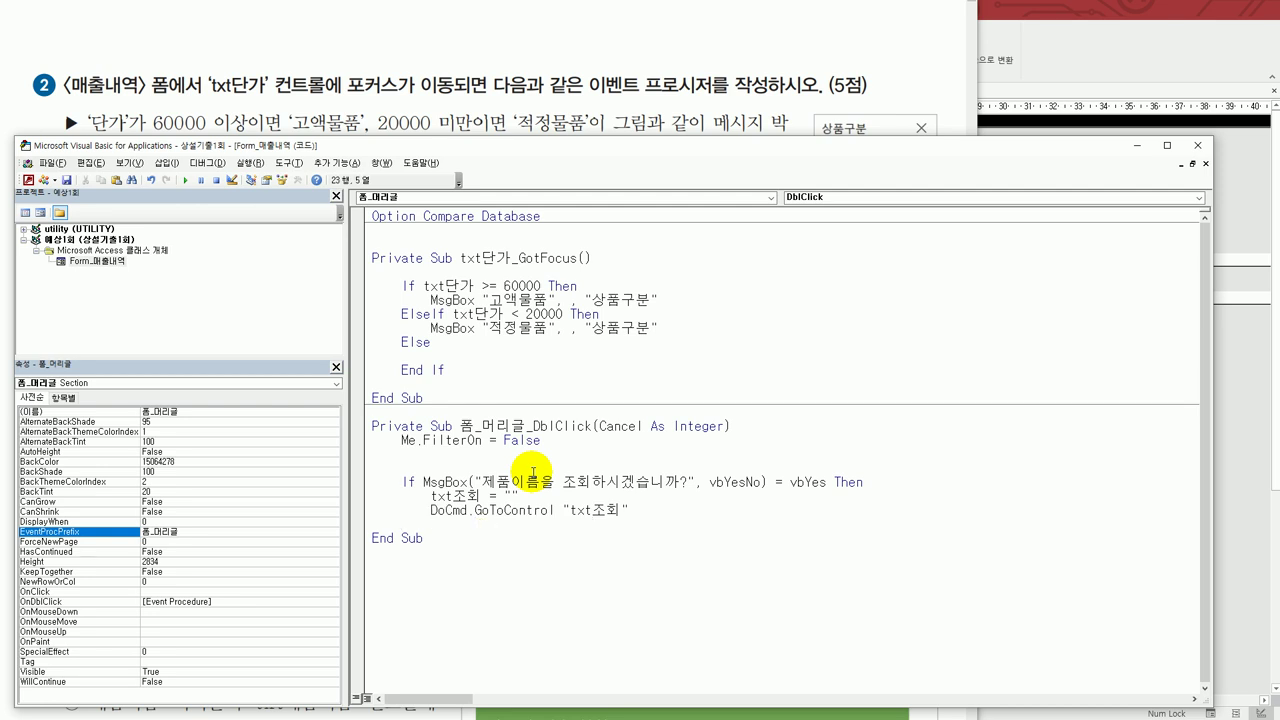
type("end if")
key("Return")
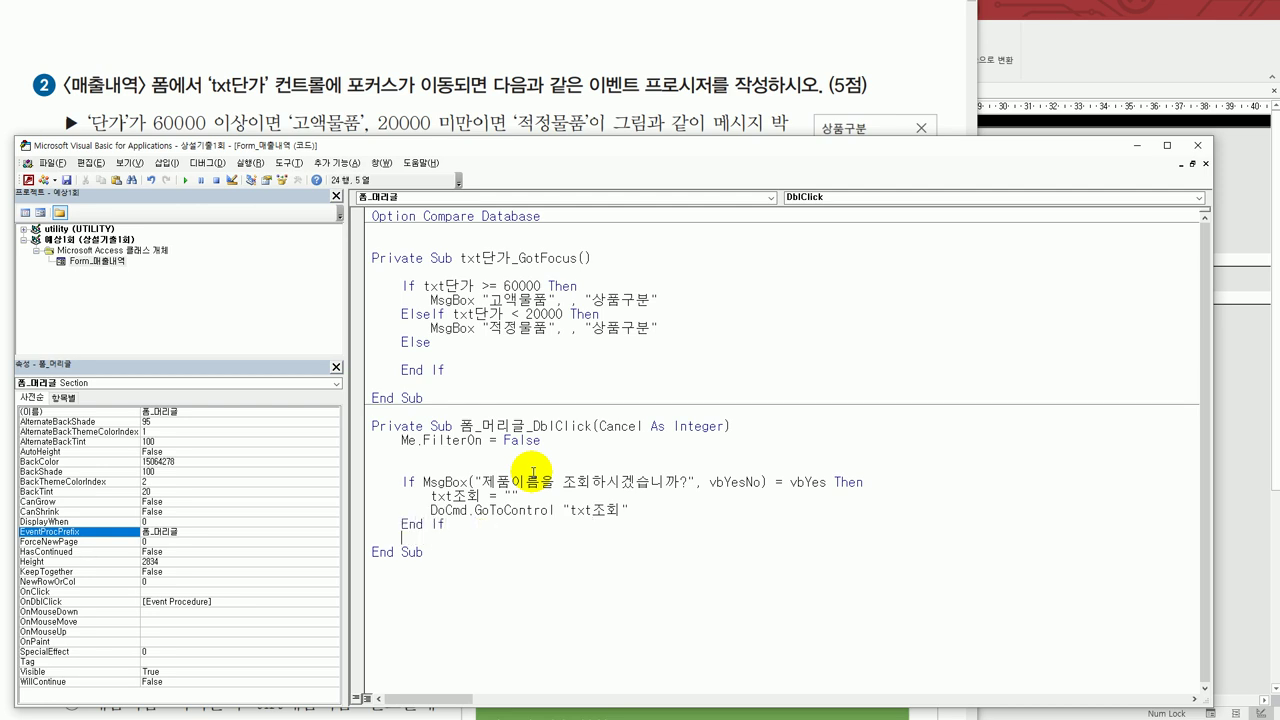
key("Up")
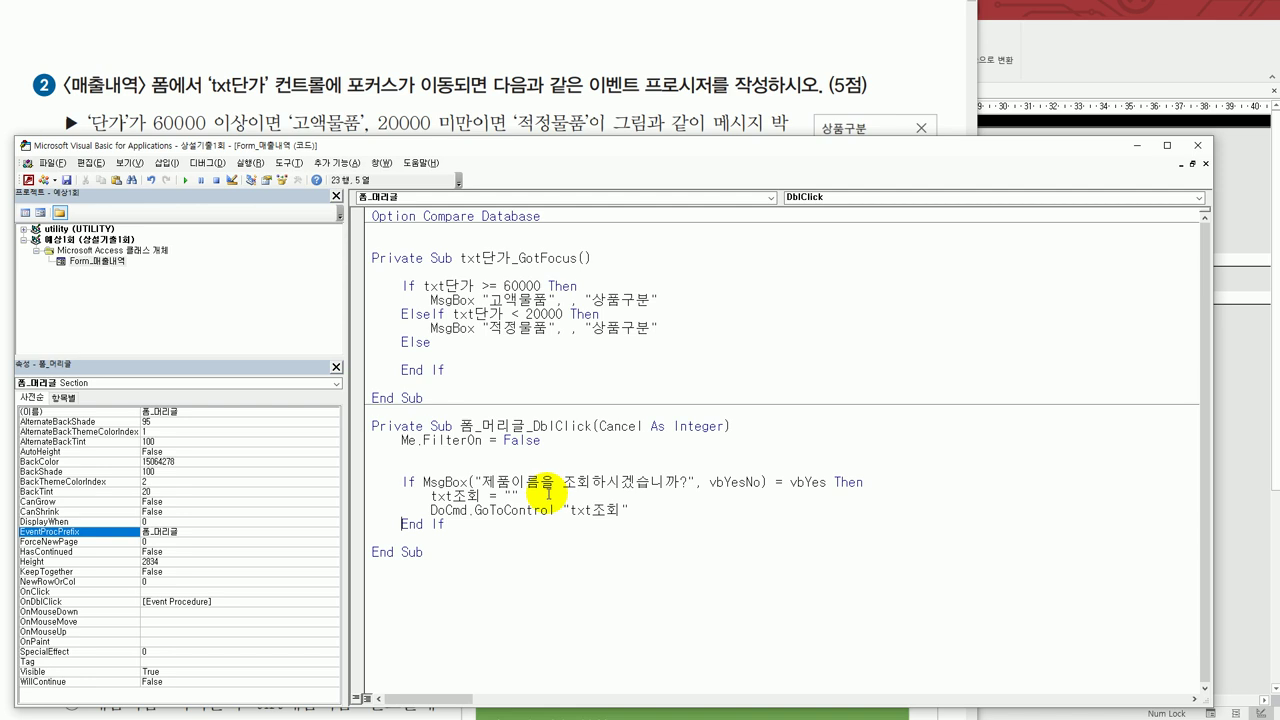
left_click(664, 507)
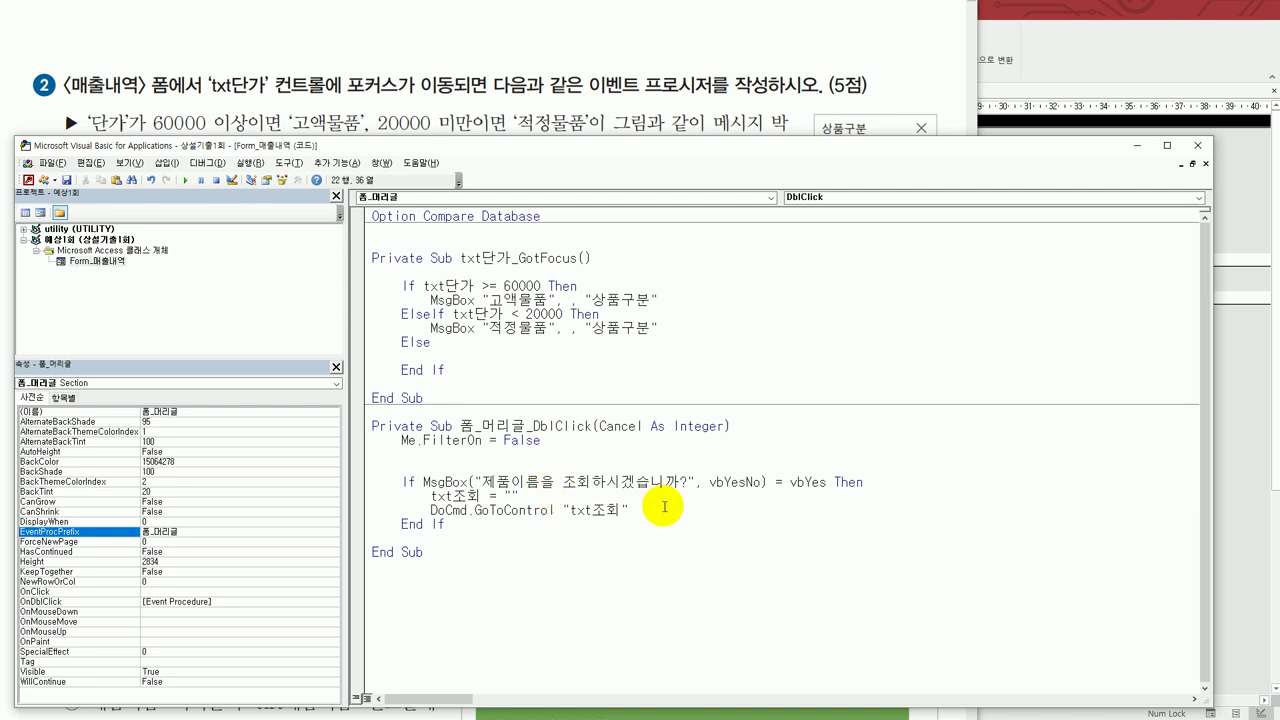
- Close the code editor and test the 매출내역 form header's double-click procedure in Form view, answering 예 to the message
left_click(1197, 145)
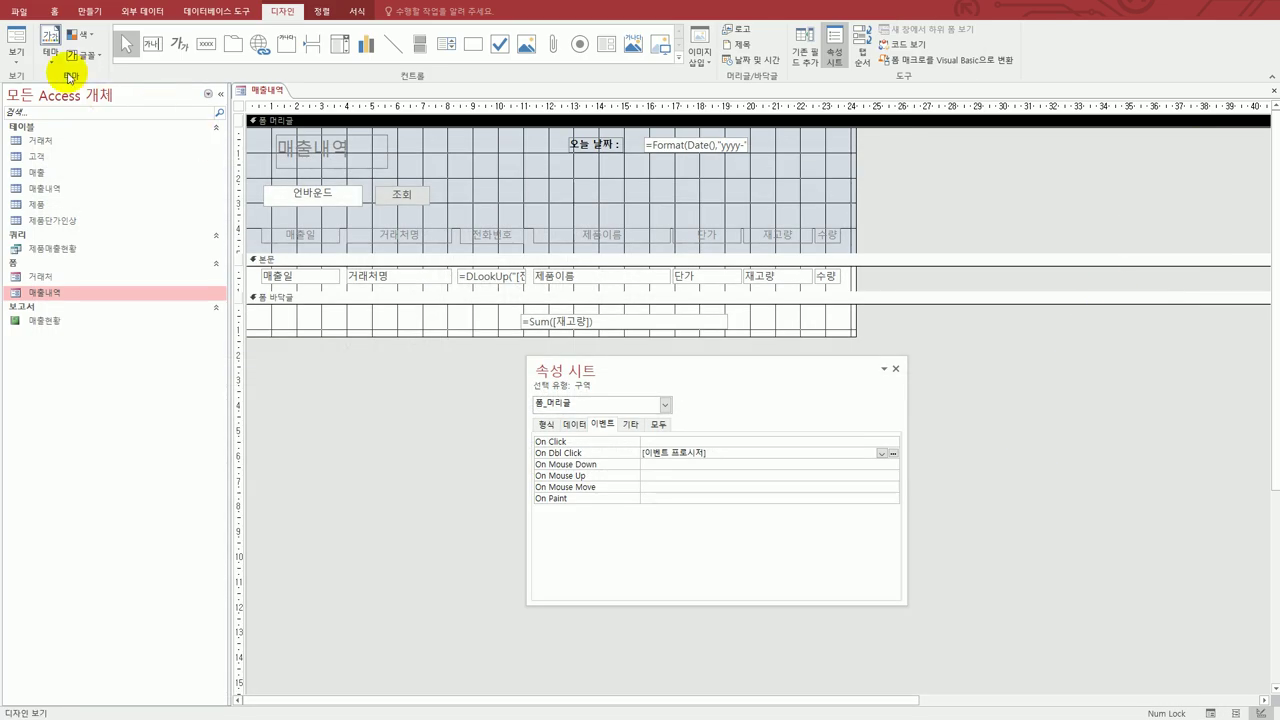
left_click(15, 42)
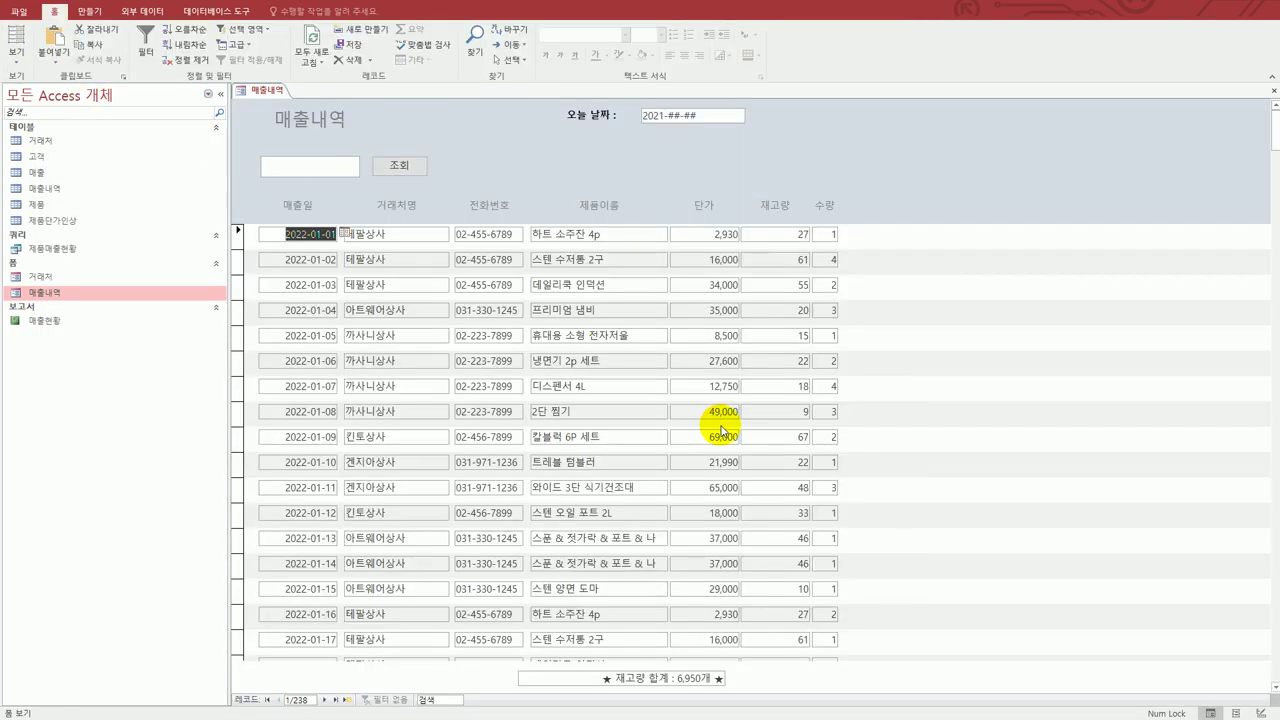
key("shift+Tab")
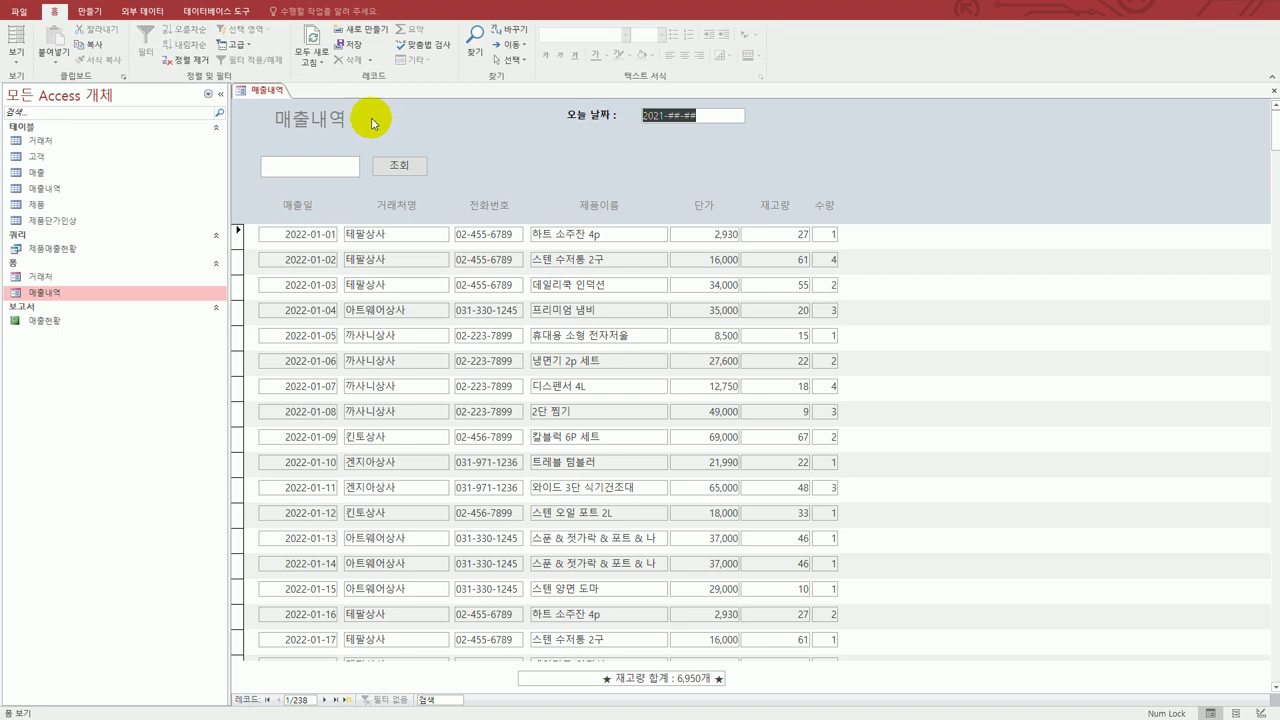
left_click(462, 139)
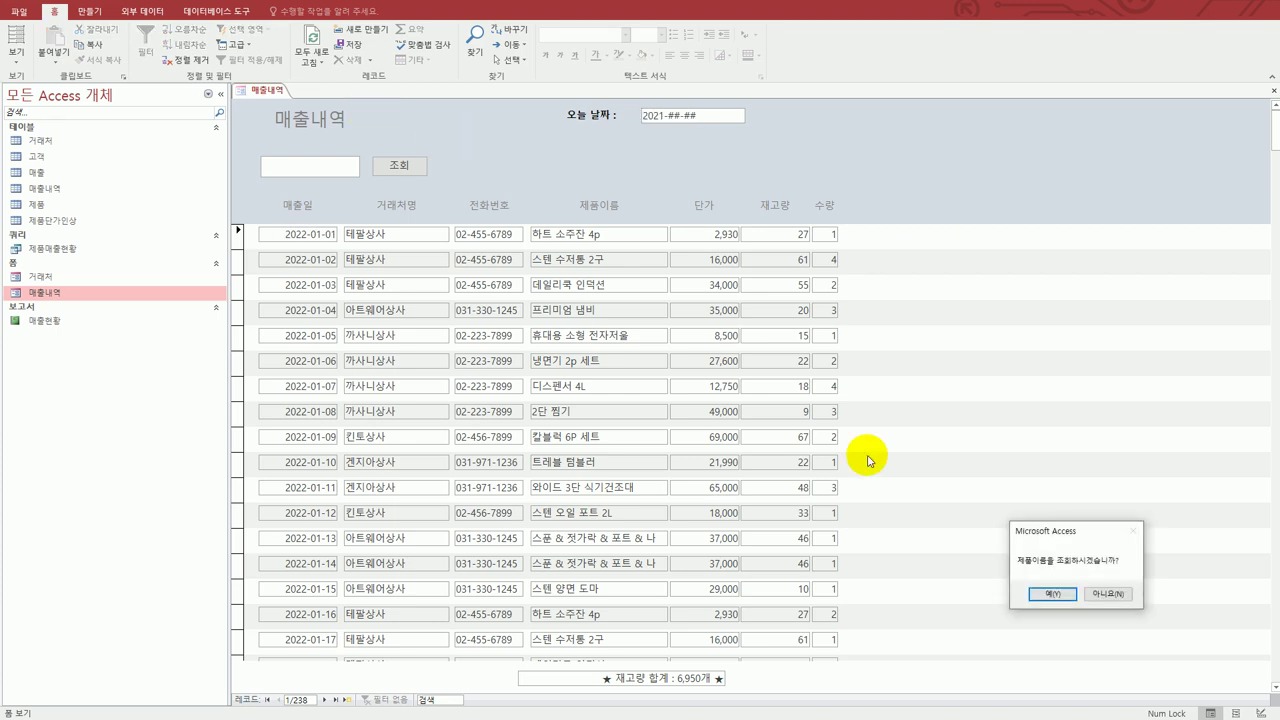
left_click(1042, 595)
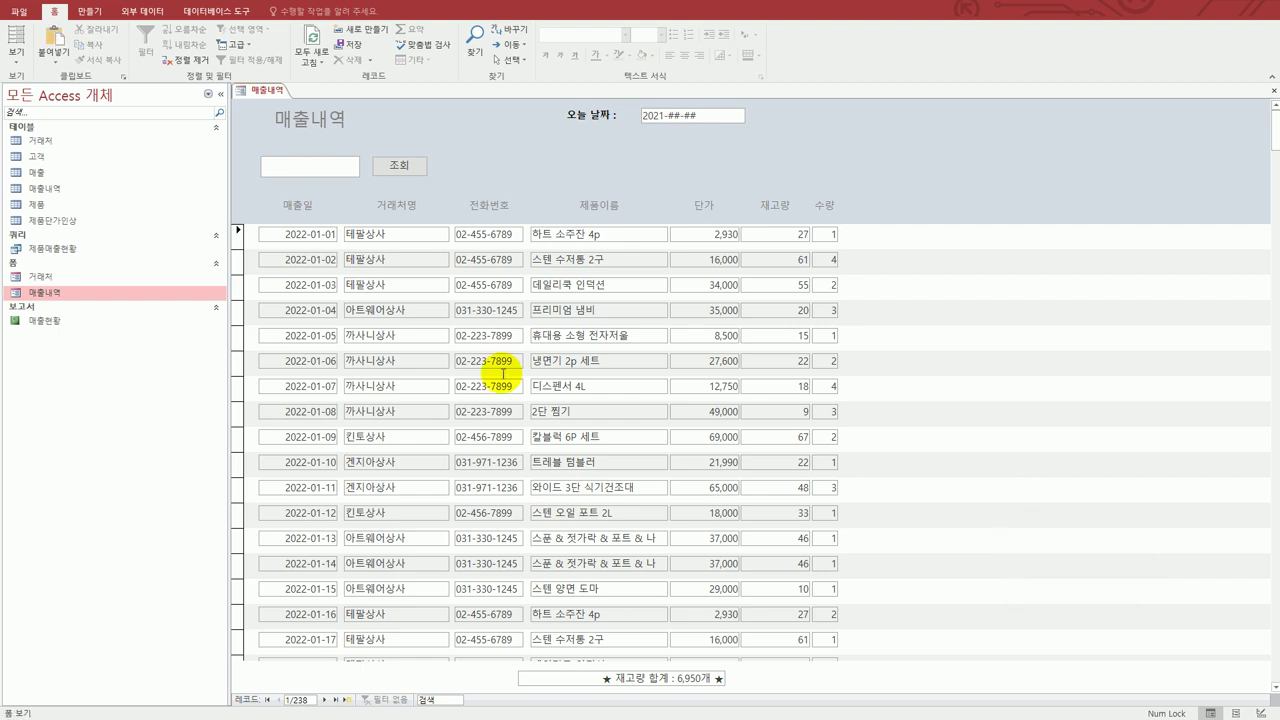
left_click(320, 160)
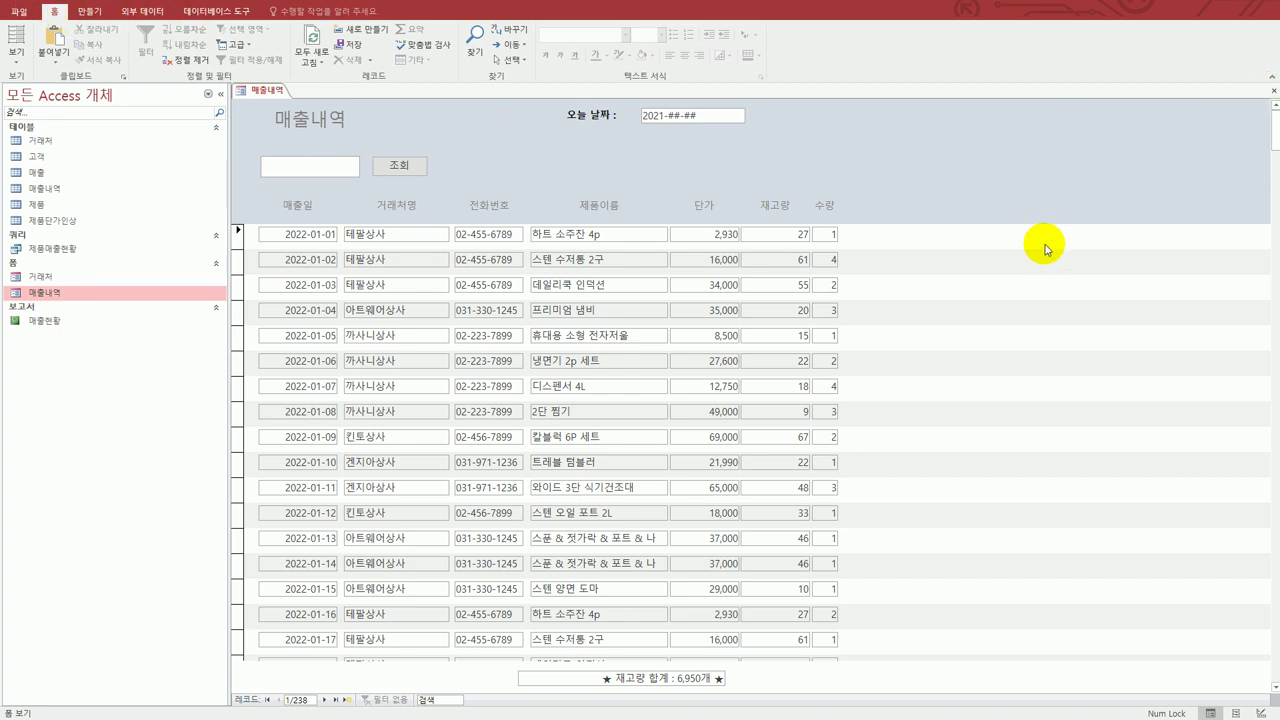
- Close the 매출내역 form and read the 매출현황 report requirements under problem 3 in the exercise sheet
left_click(1273, 90)
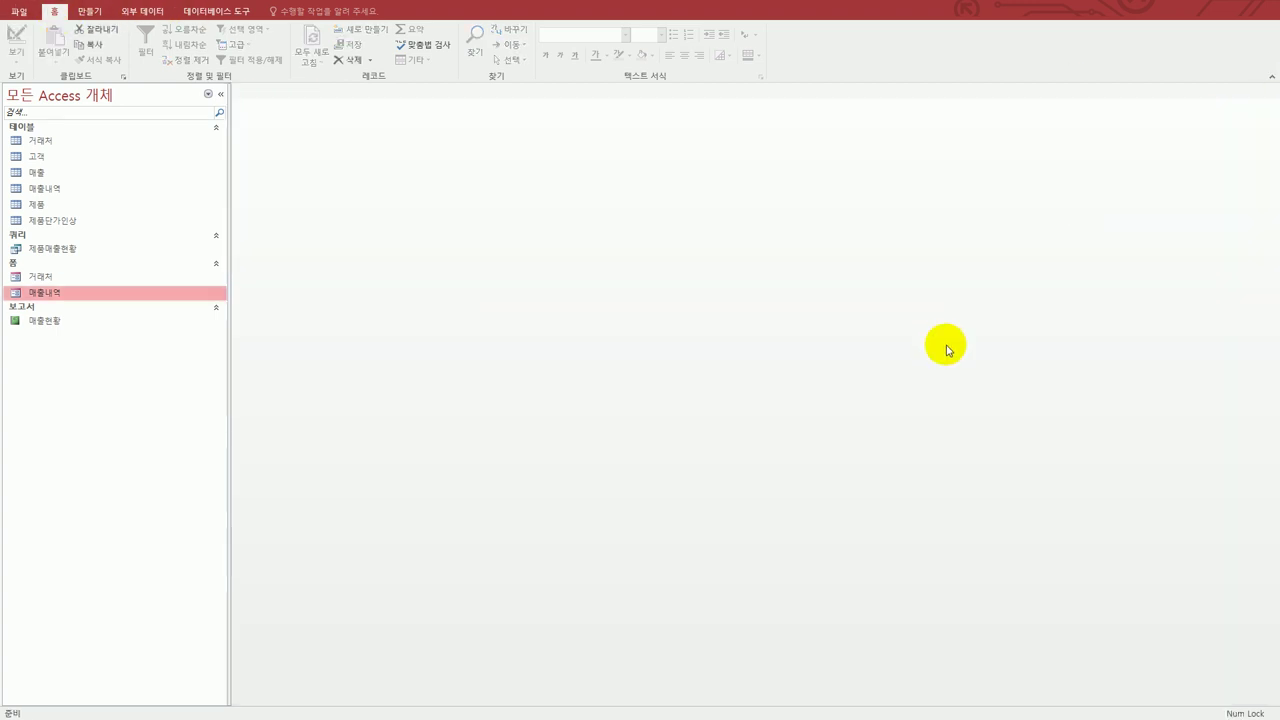
key("alt+Tab")
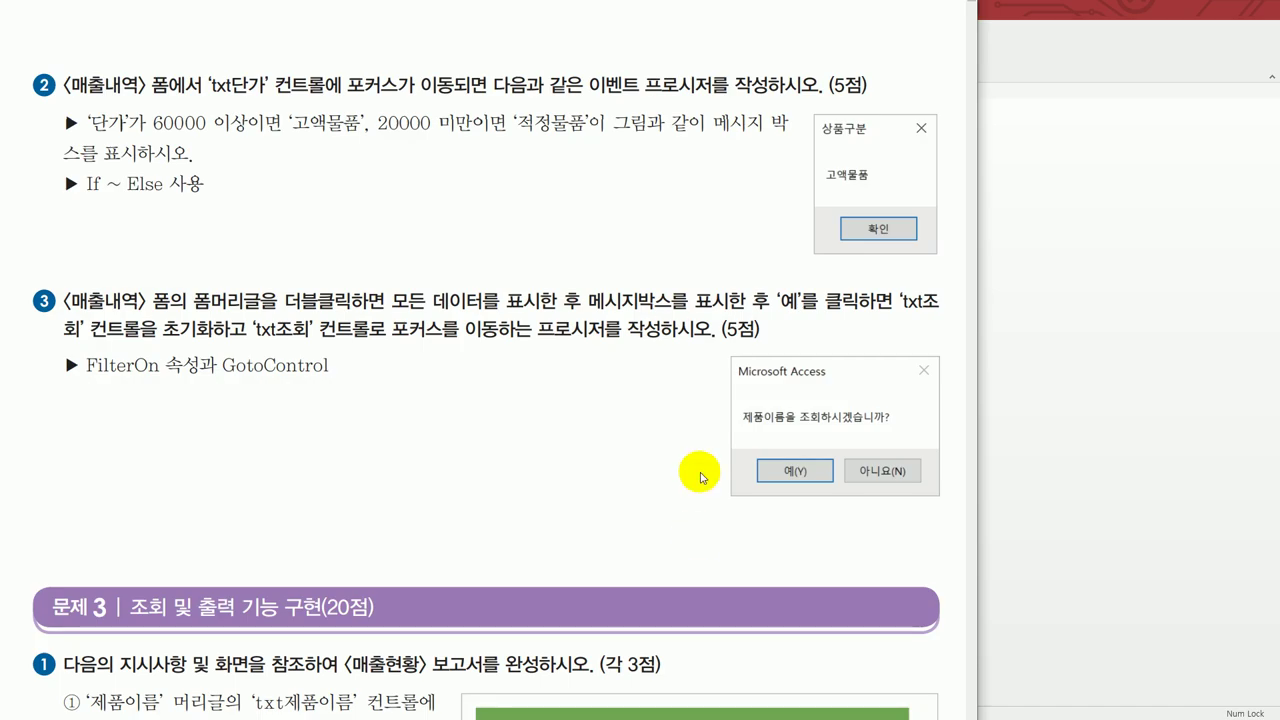
scroll(700, 480, "down", 5)
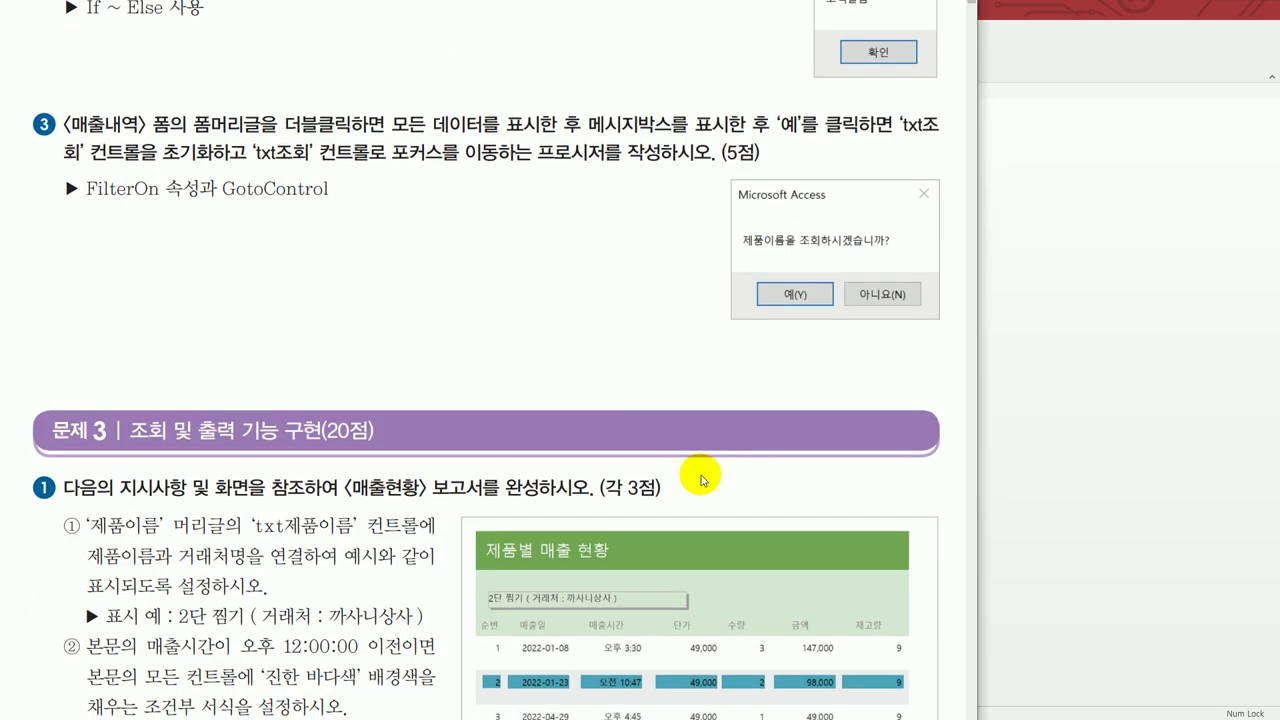
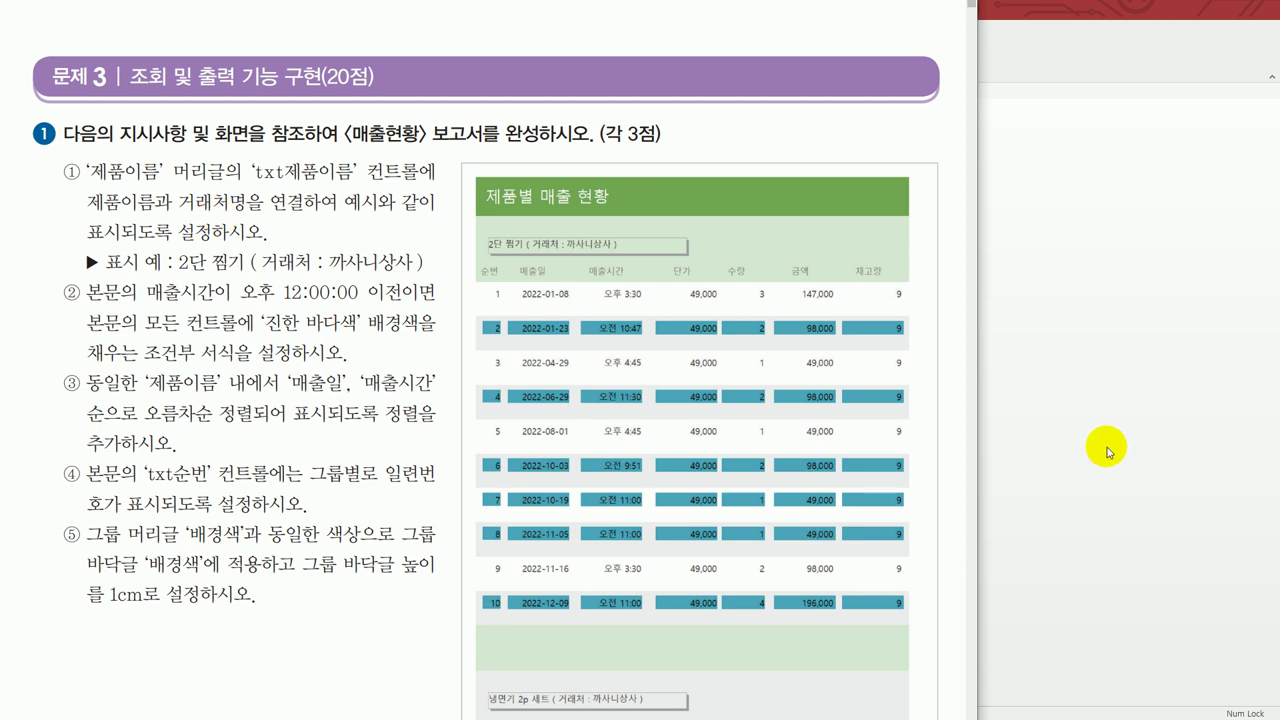
- Switch back to Access and open the 매출현황 report in Design view
key("alt+Tab")
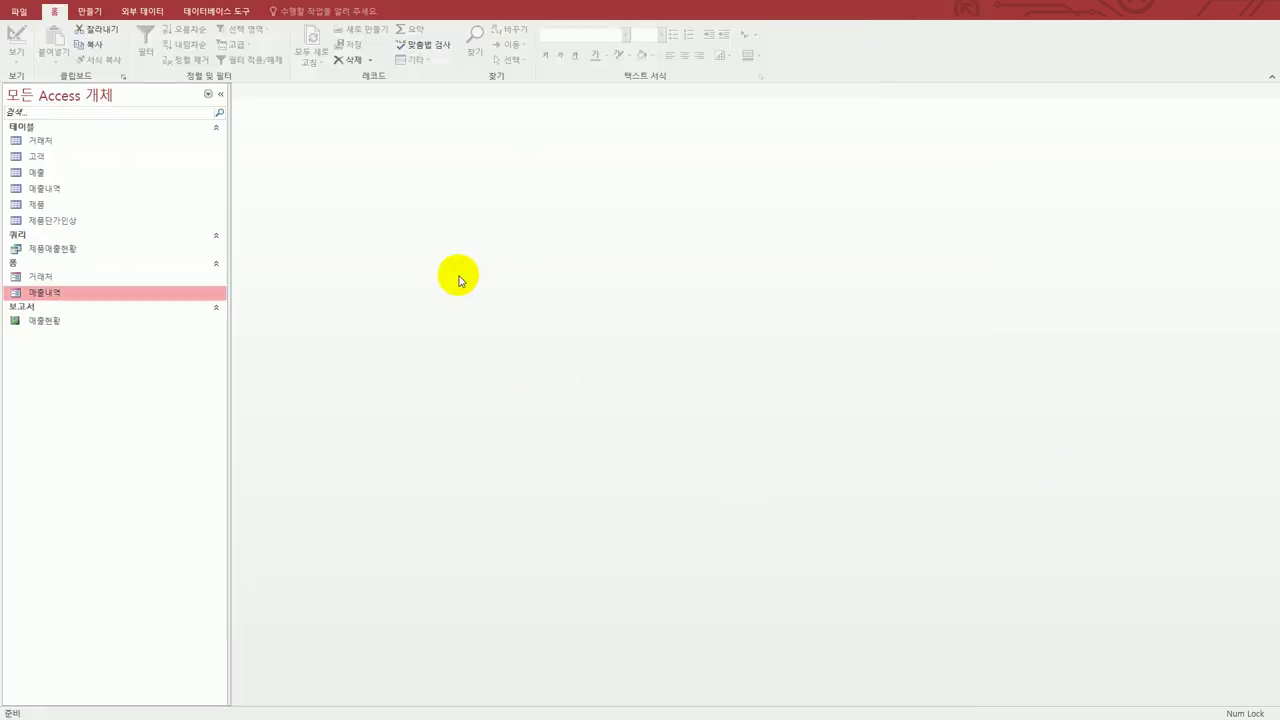
left_click(107, 328)
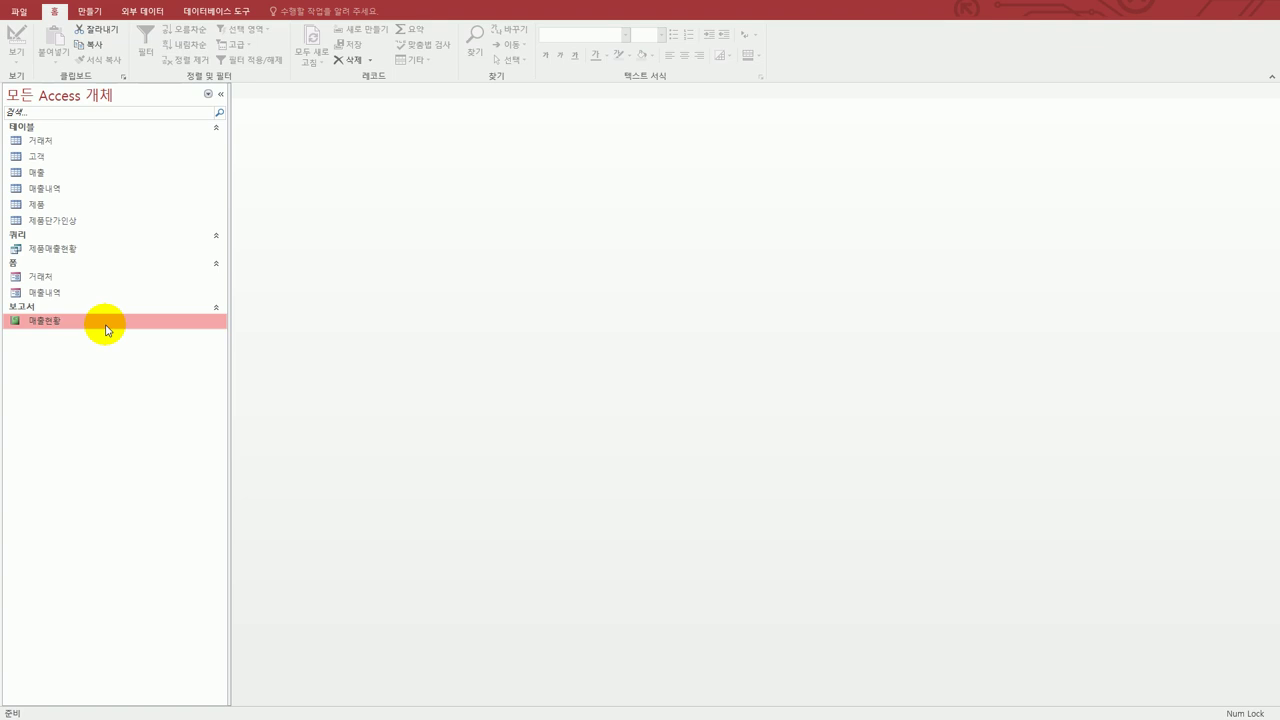
right_click(107, 328)
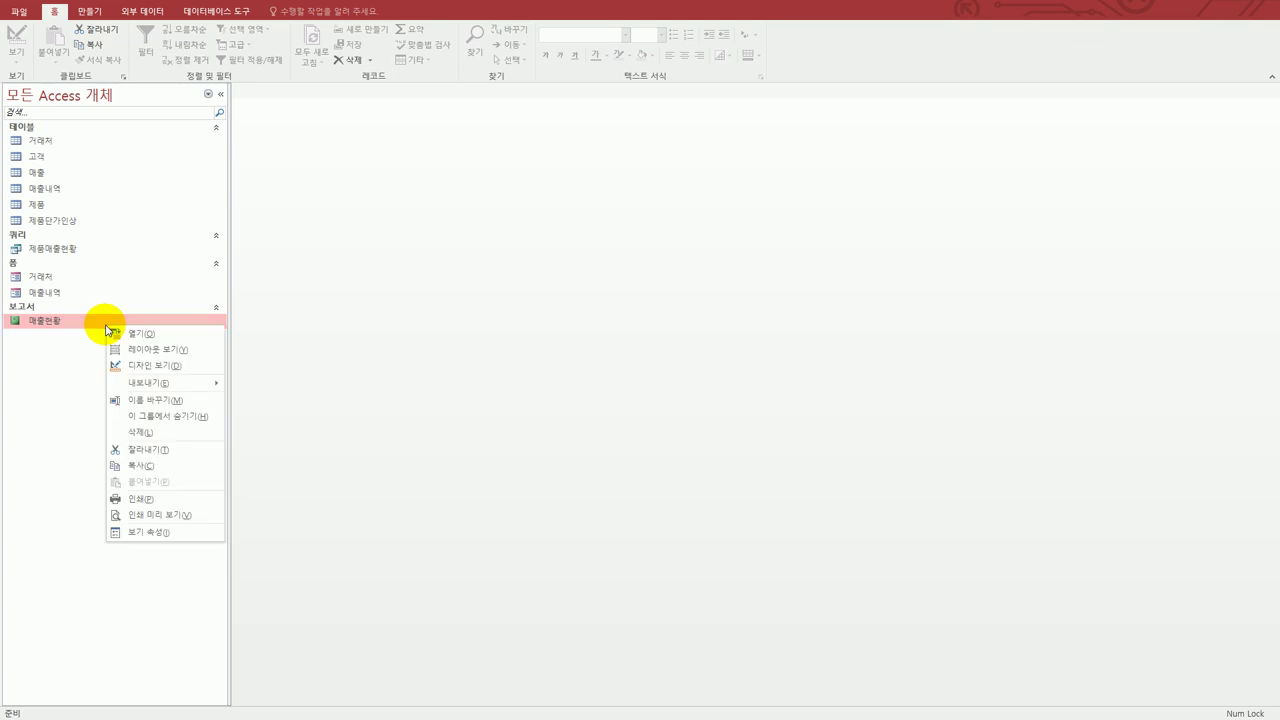
left_click(214, 366)
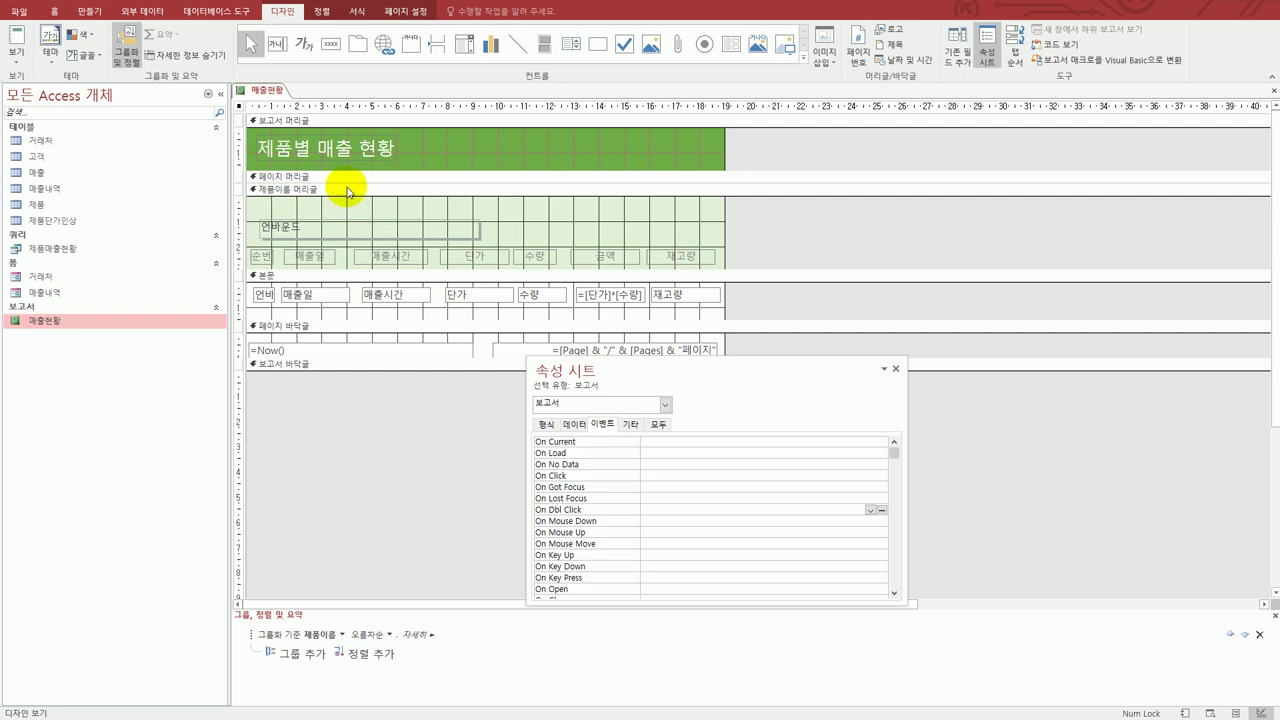
- Set the control source of txt제품이름 in the 제품이름 header to =[제품이름] & "(거래처 : " & [거래처명] & ")"
left_click(323, 233)
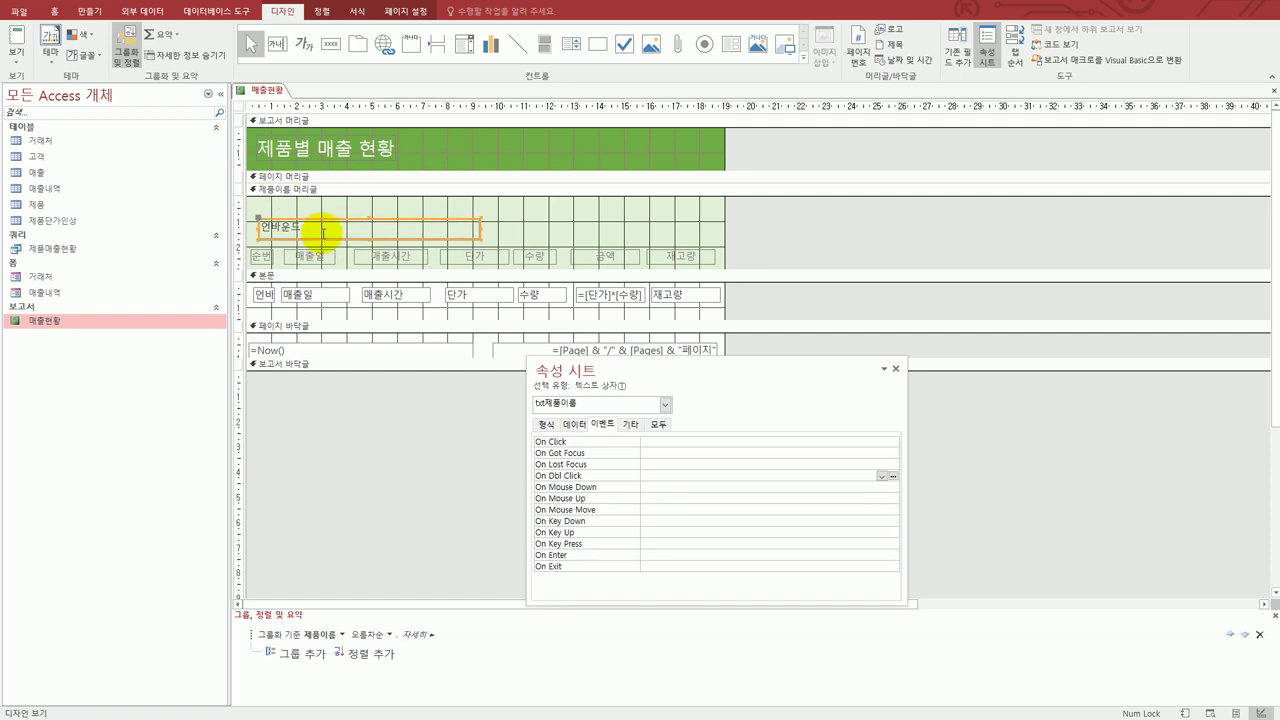
left_click(574, 424)
left_click(660, 443)
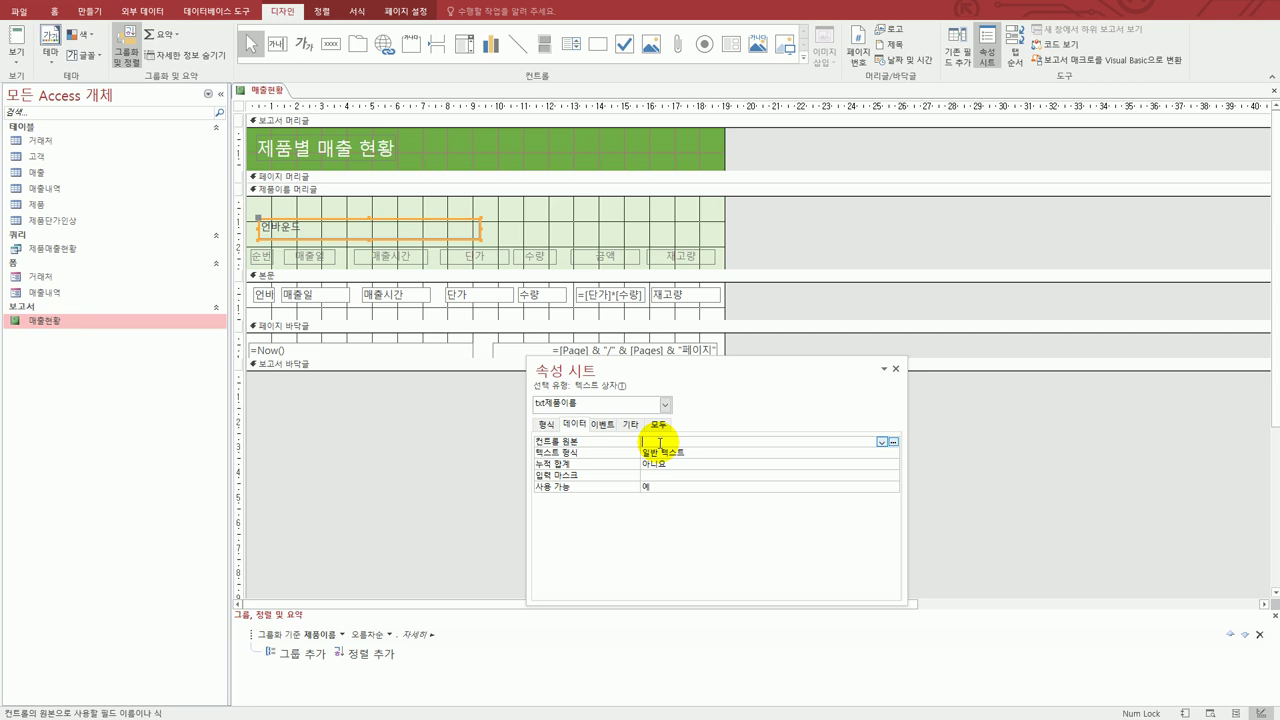
key("shift+F2")
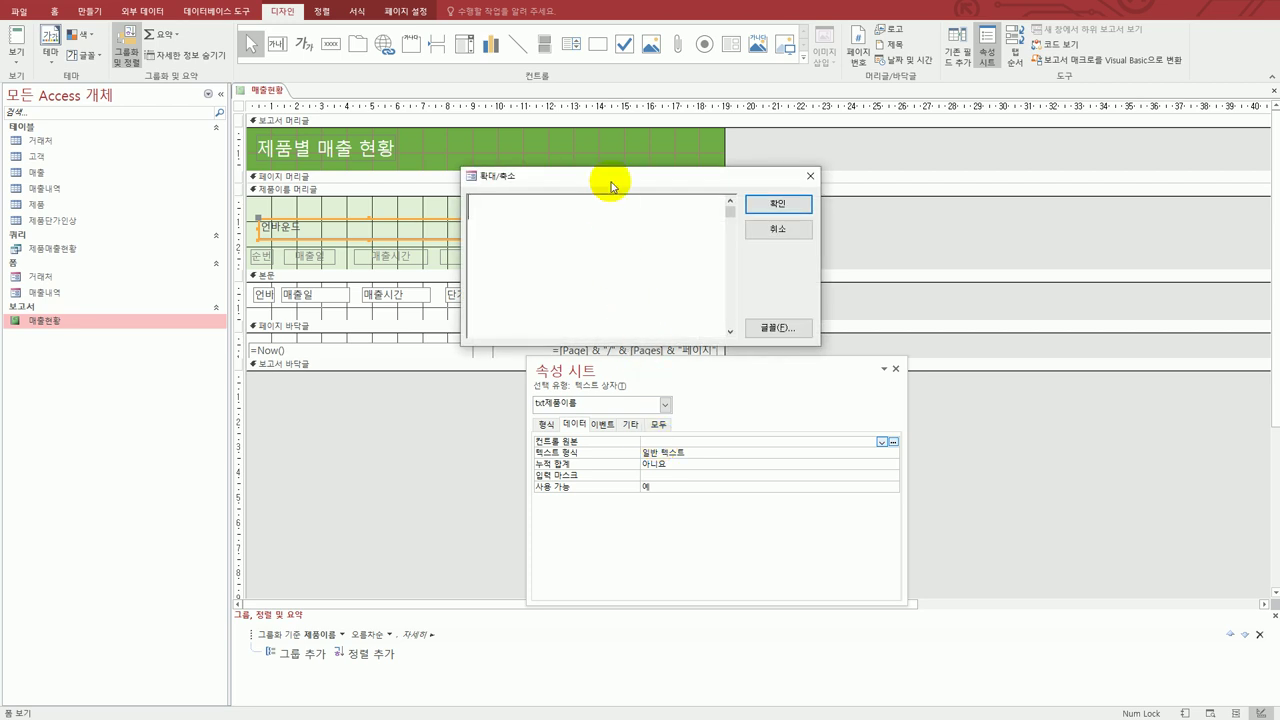
left_click_drag(612, 187, 880, 419)
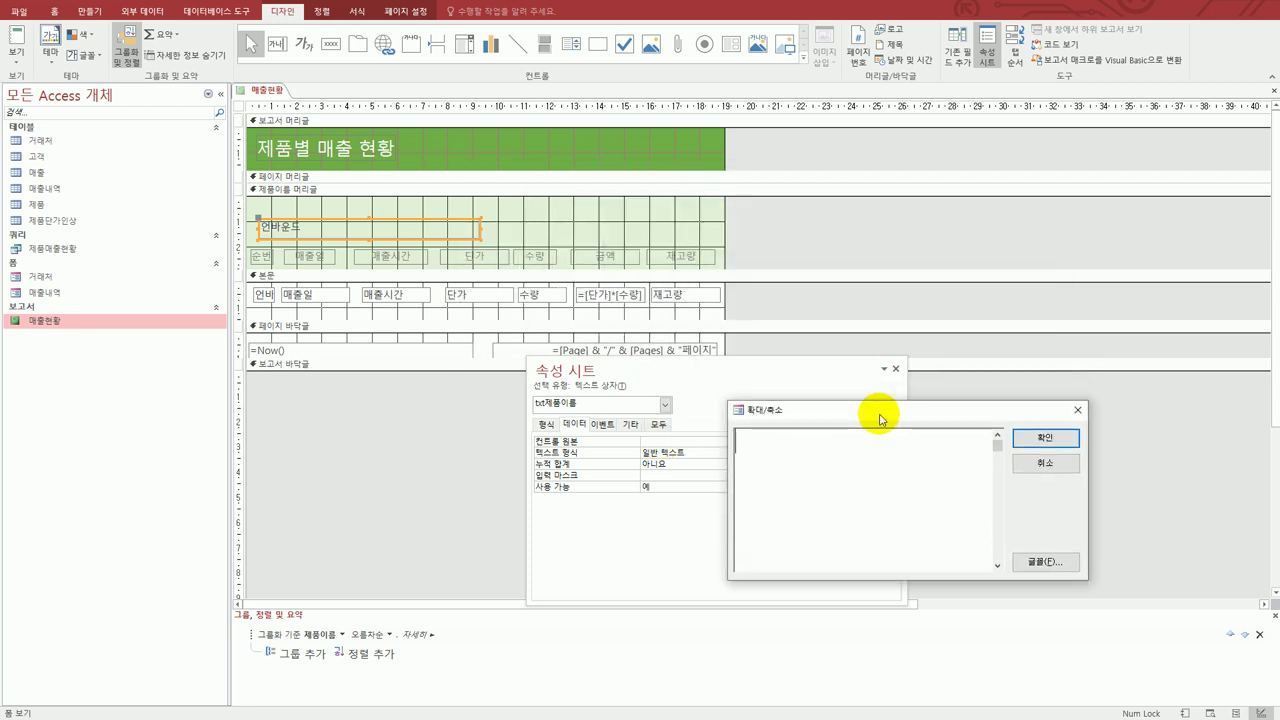
type("=[제품")
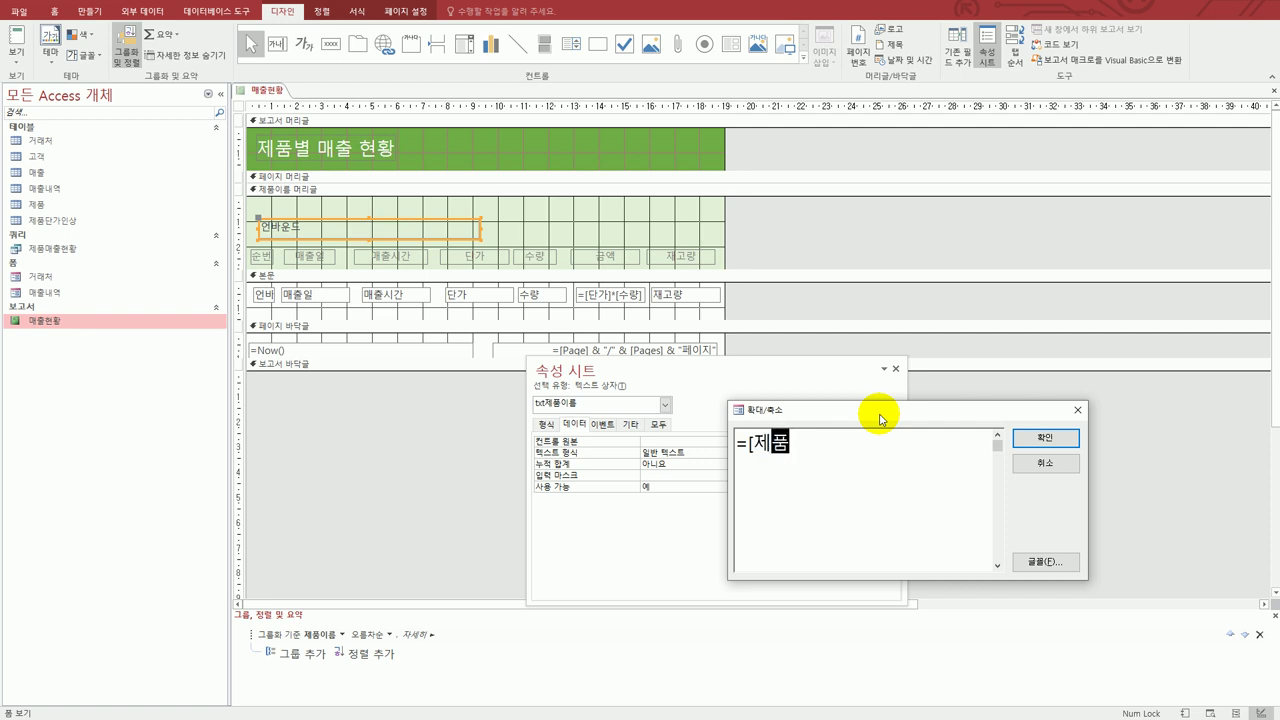
type("이름]")
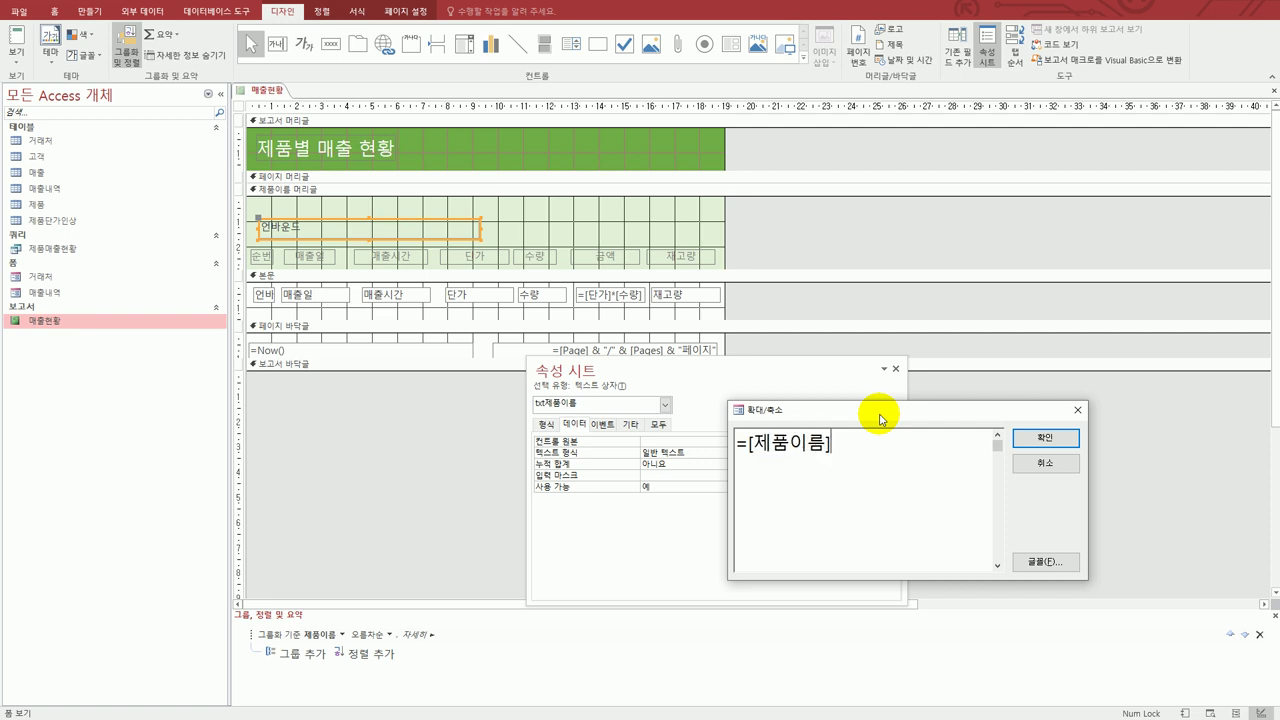
type(" & \"(거래처")
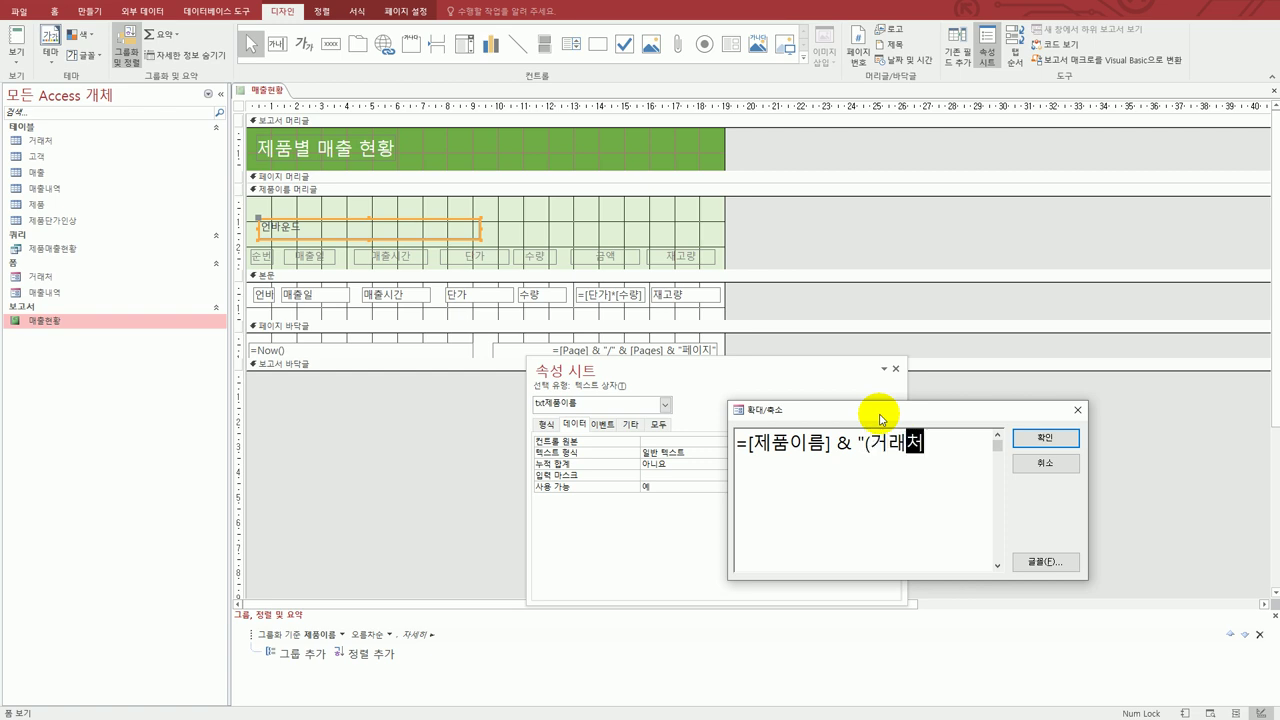
type(" : \" & [거")
key("BackSpace")
key("BackSpace")
type("거래처명")
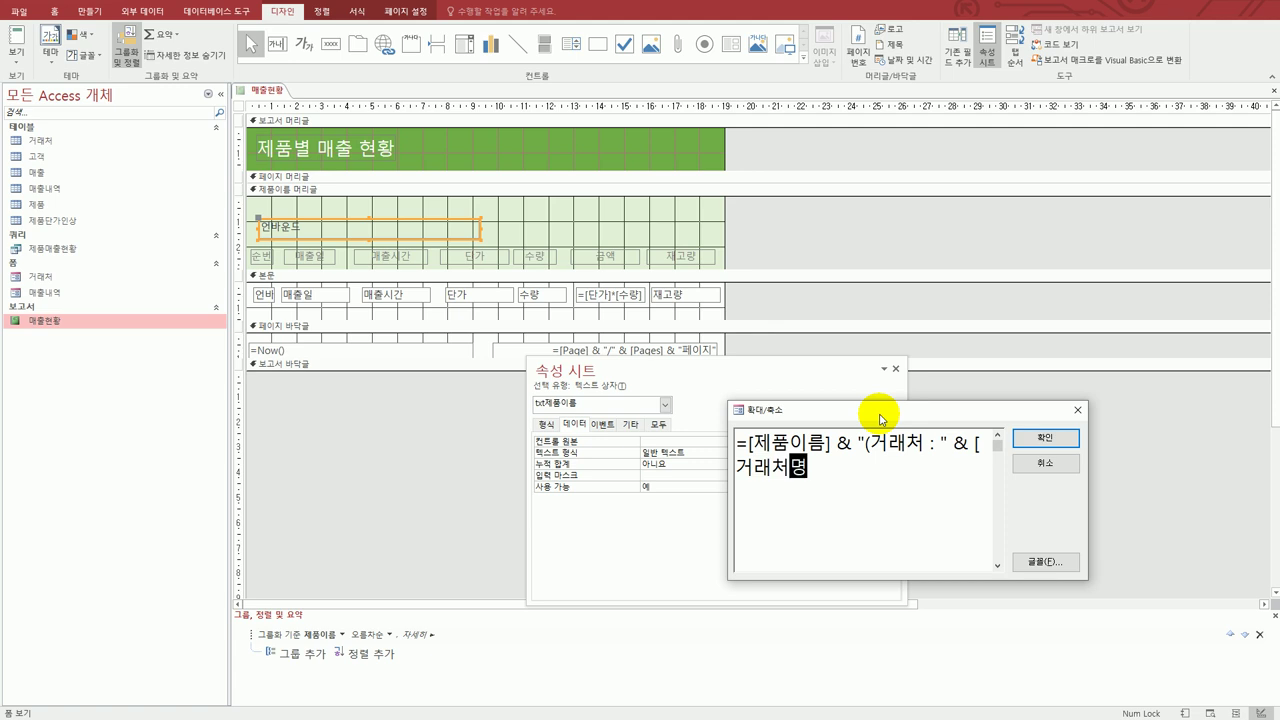
type("] & \")\"")
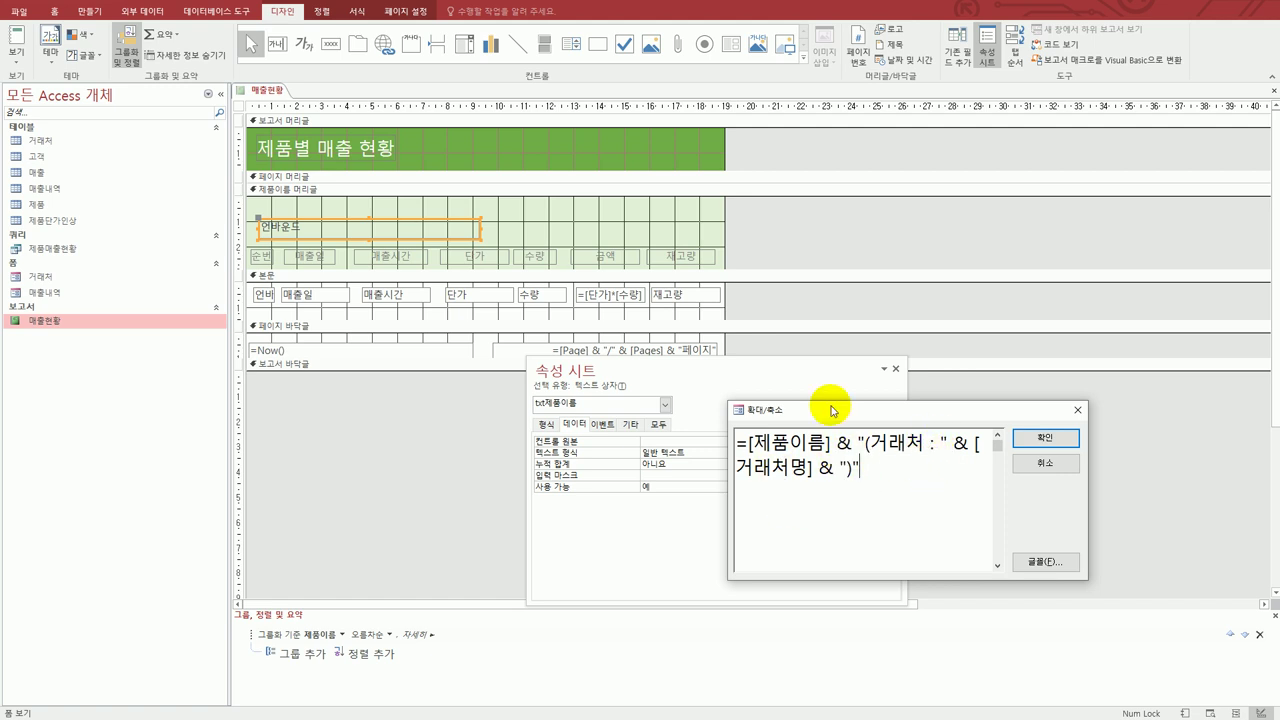
left_click(1045, 437)
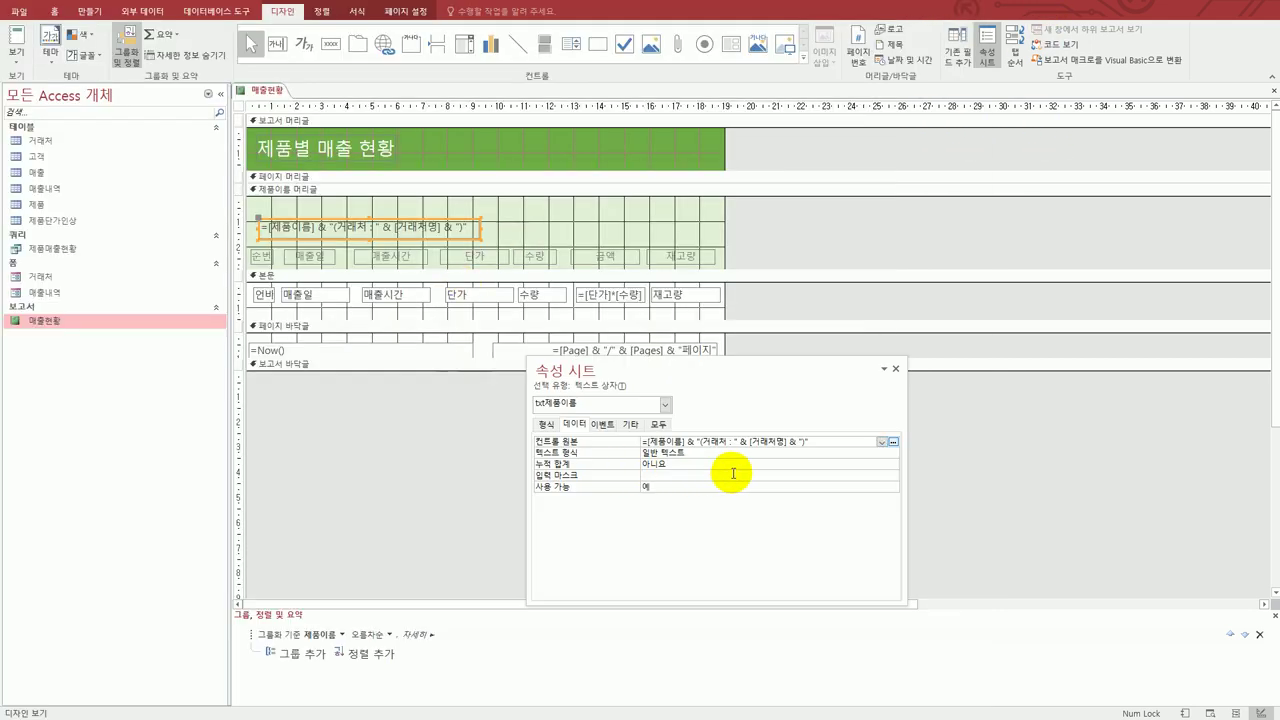
- Add a space before and after the opening parenthesis in the txt제품이름 control source and commit the edit
left_click(697, 441)
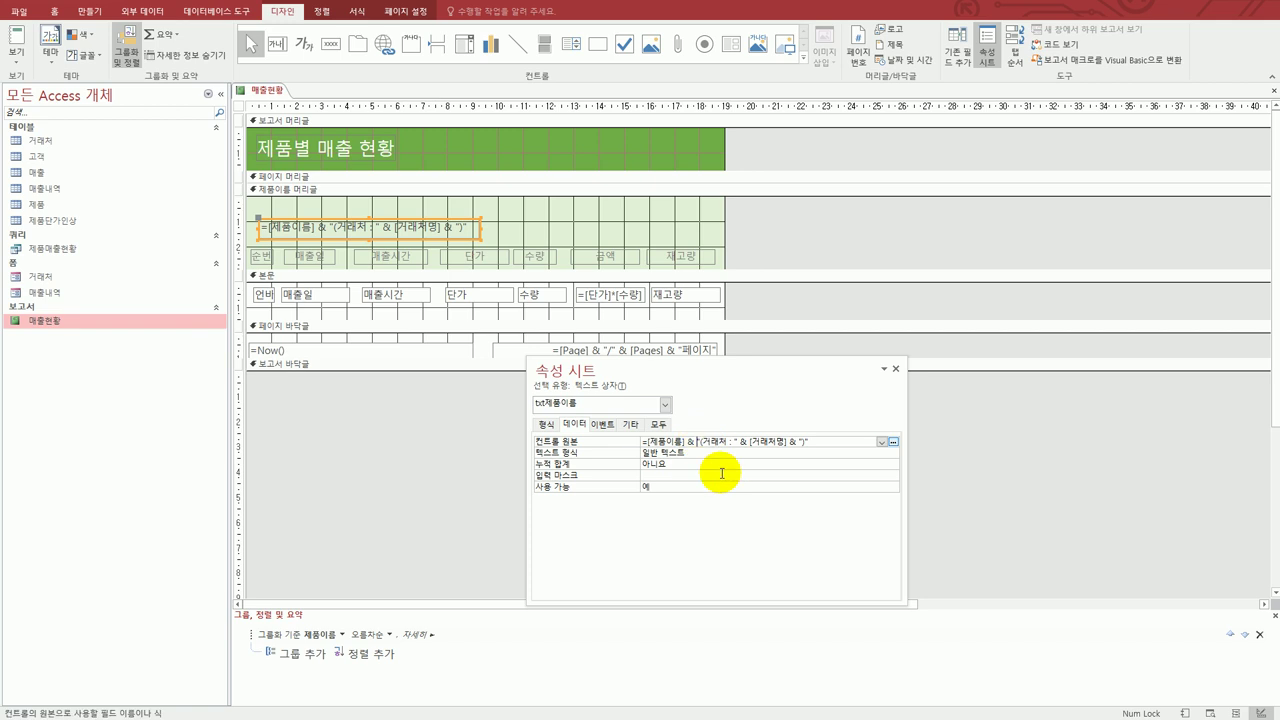
left_click(701, 441)
key("BackSpace")
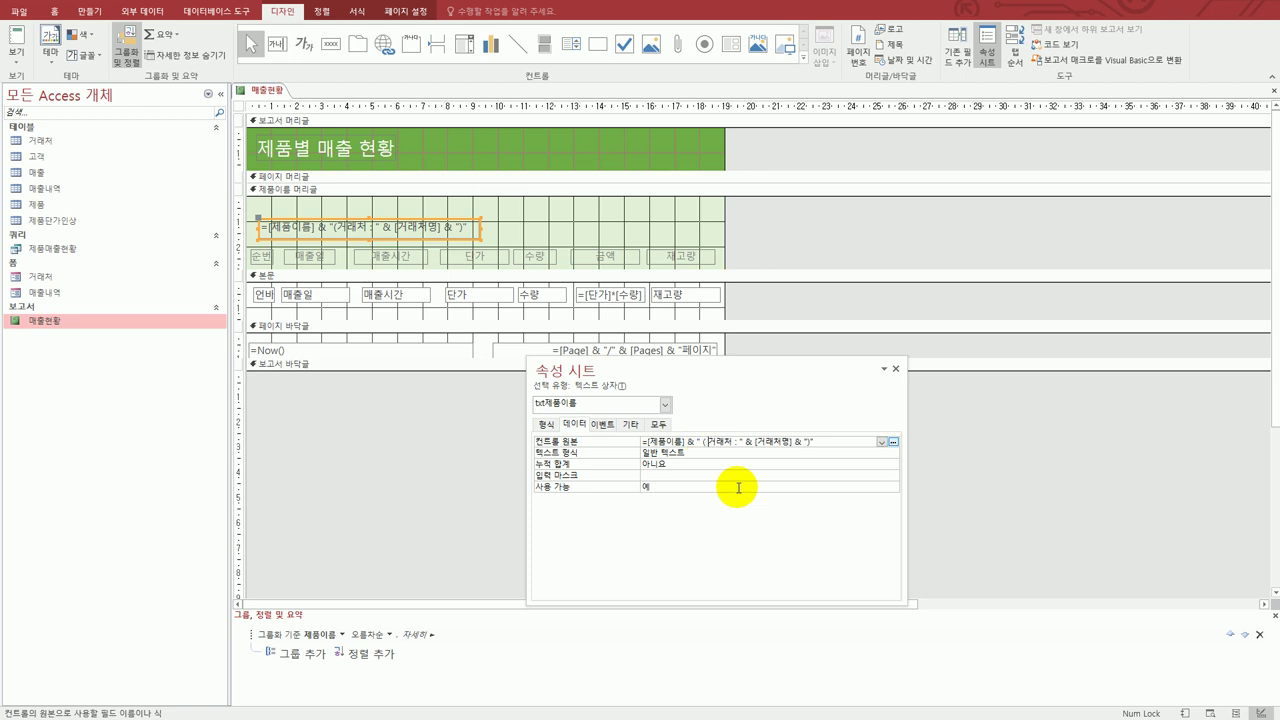
key("alt+Tab")
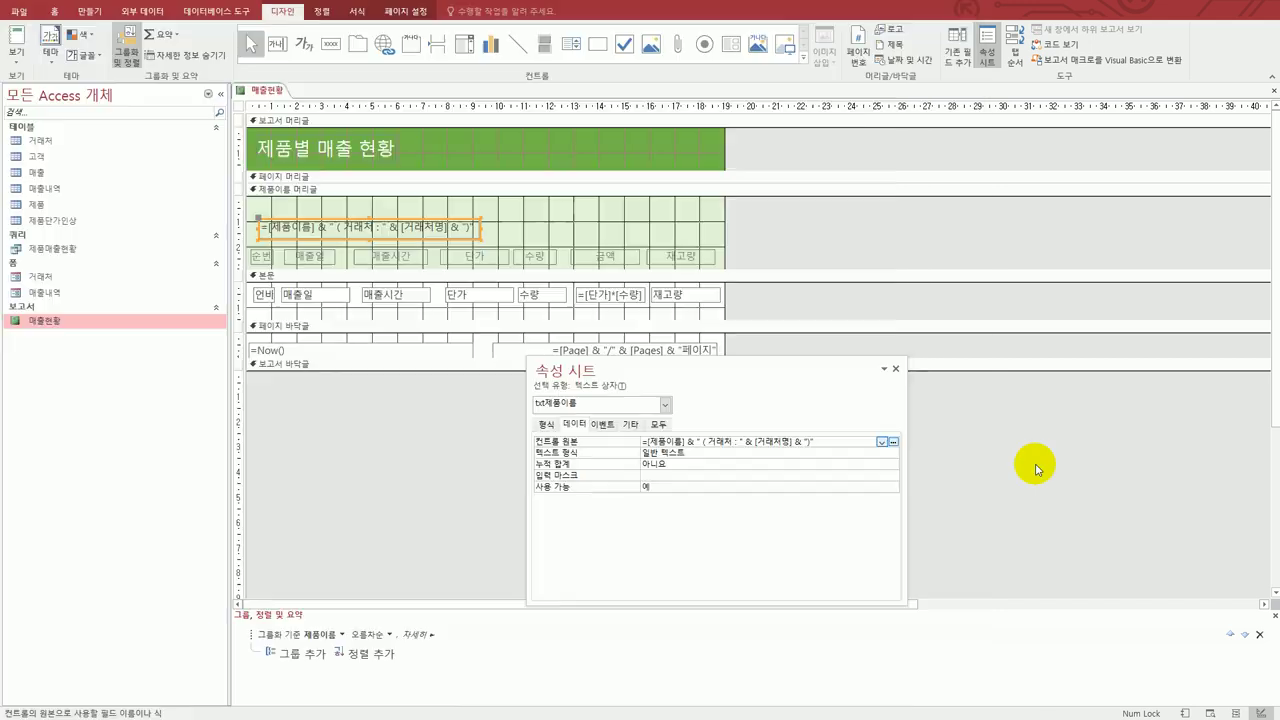
left_click(1035, 464)
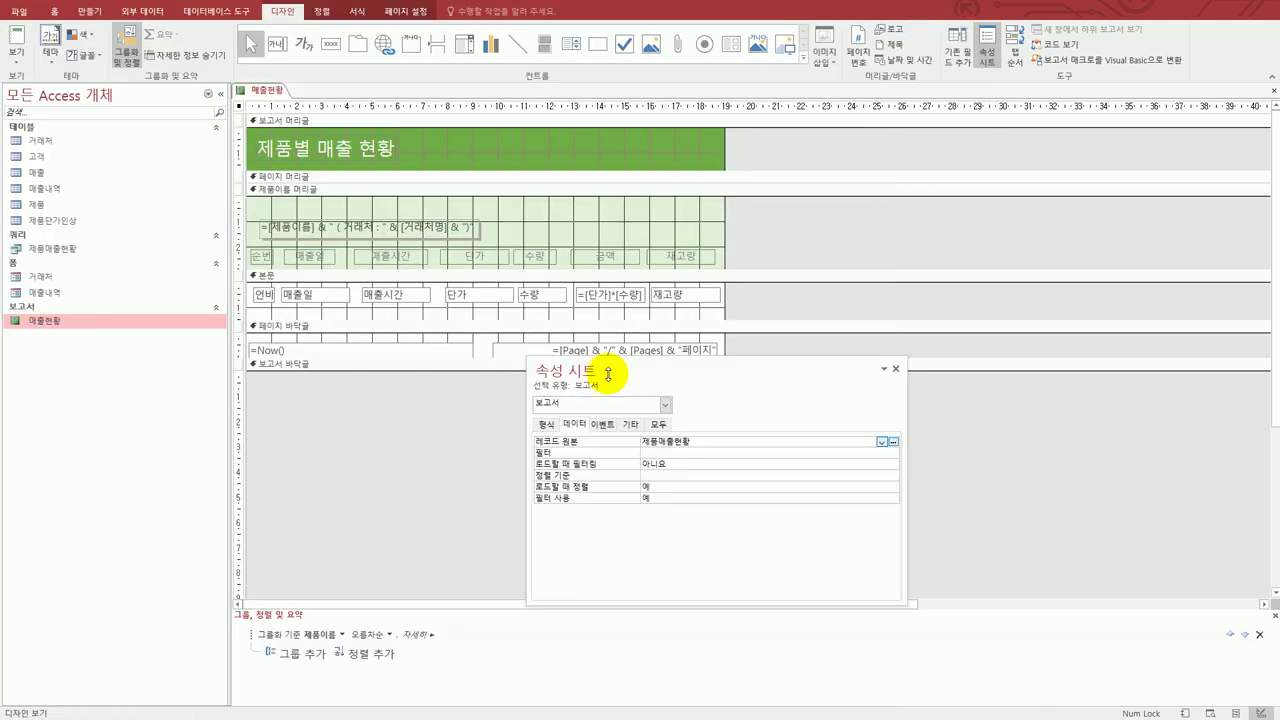
- Create a conditional formatting rule for all controls in the 본문 section with the expression [매출시간]<=#12:00:00#
left_click(236, 296)
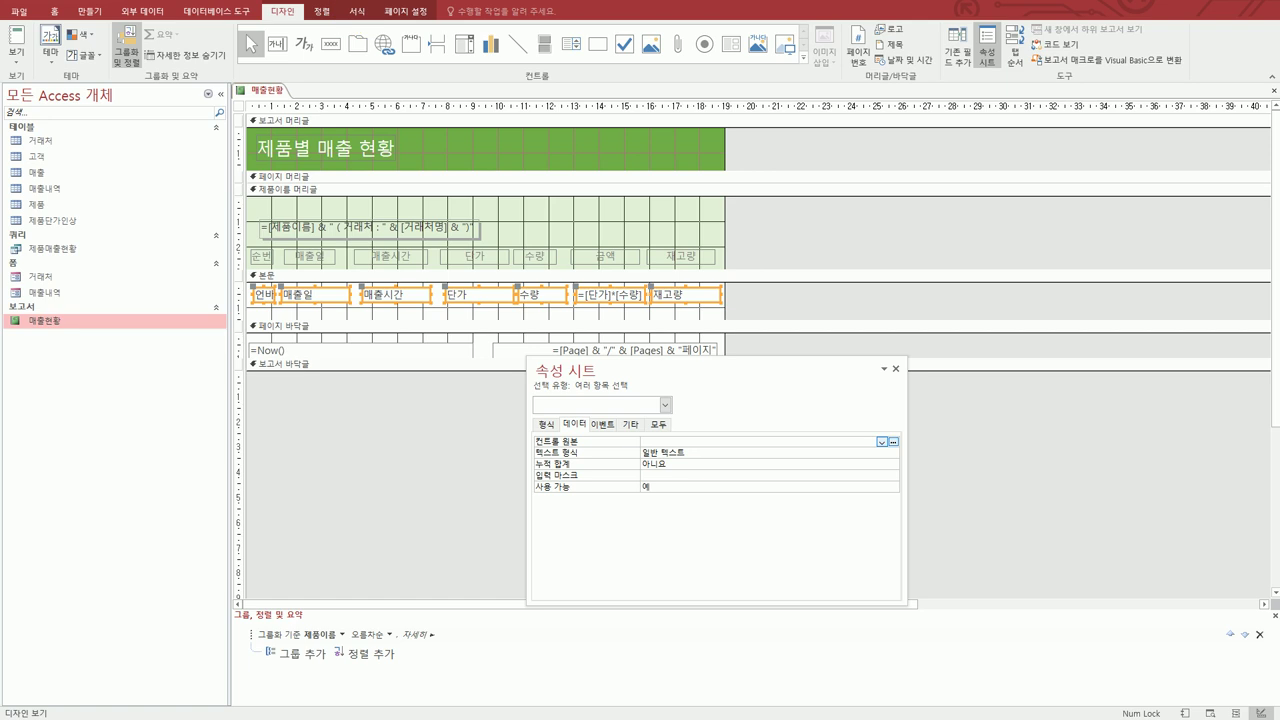
left_click(357, 12)
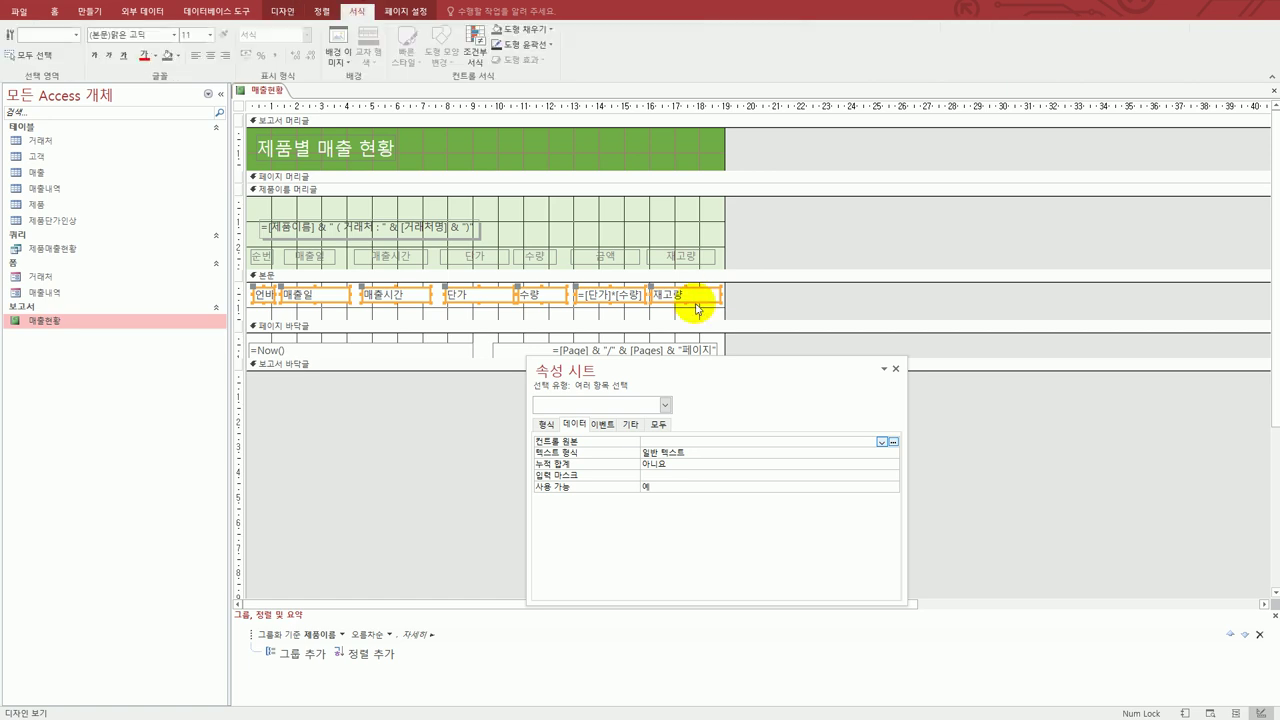
left_click(477, 40)
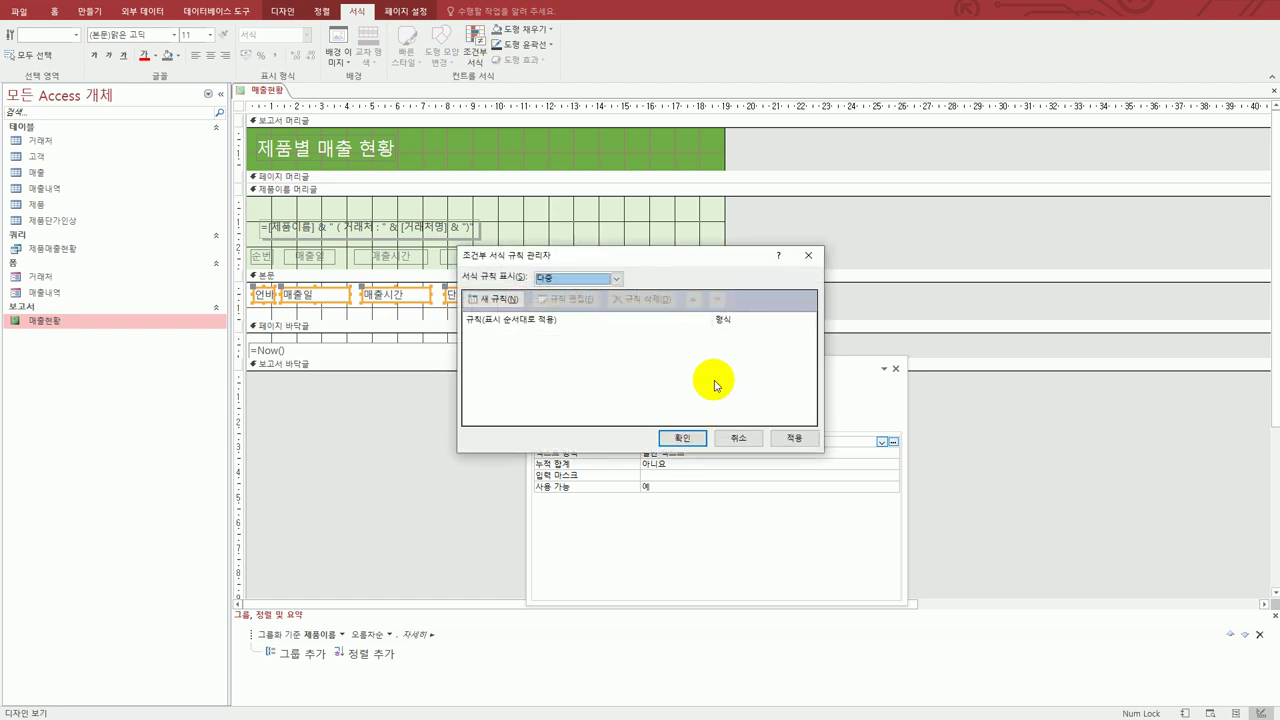
left_click_drag(677, 263, 861, 388)
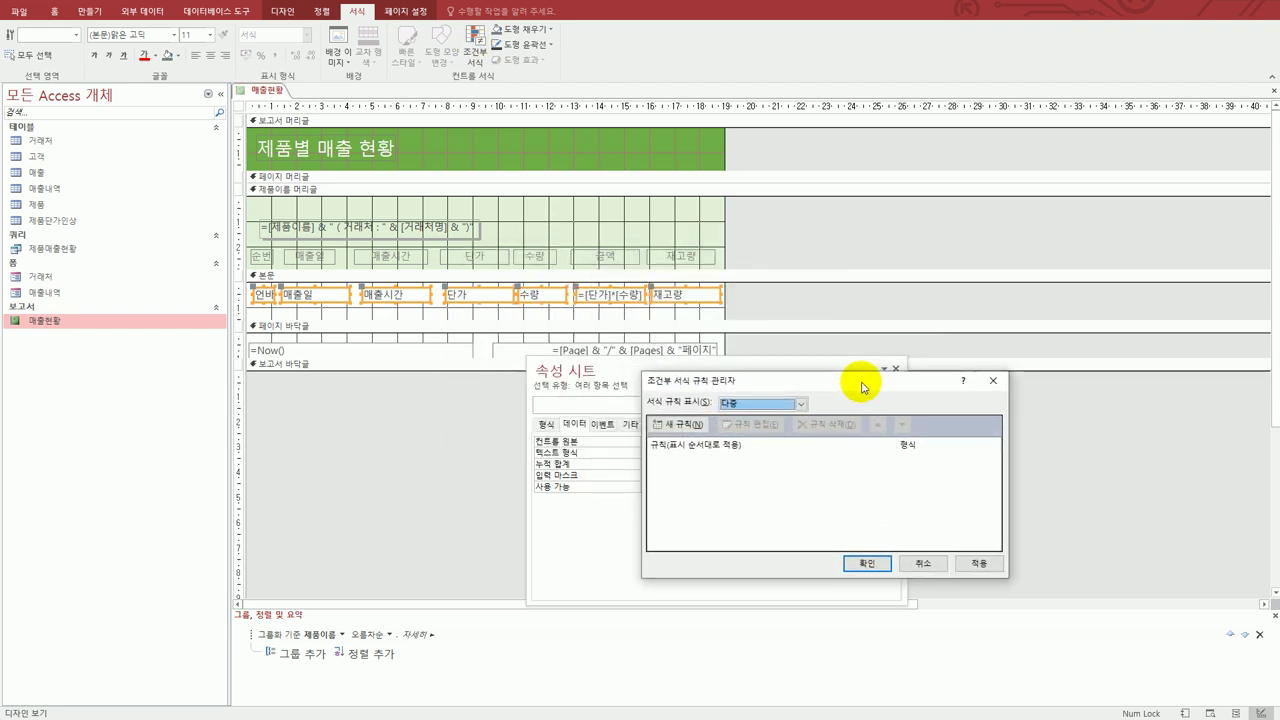
left_click(665, 433)
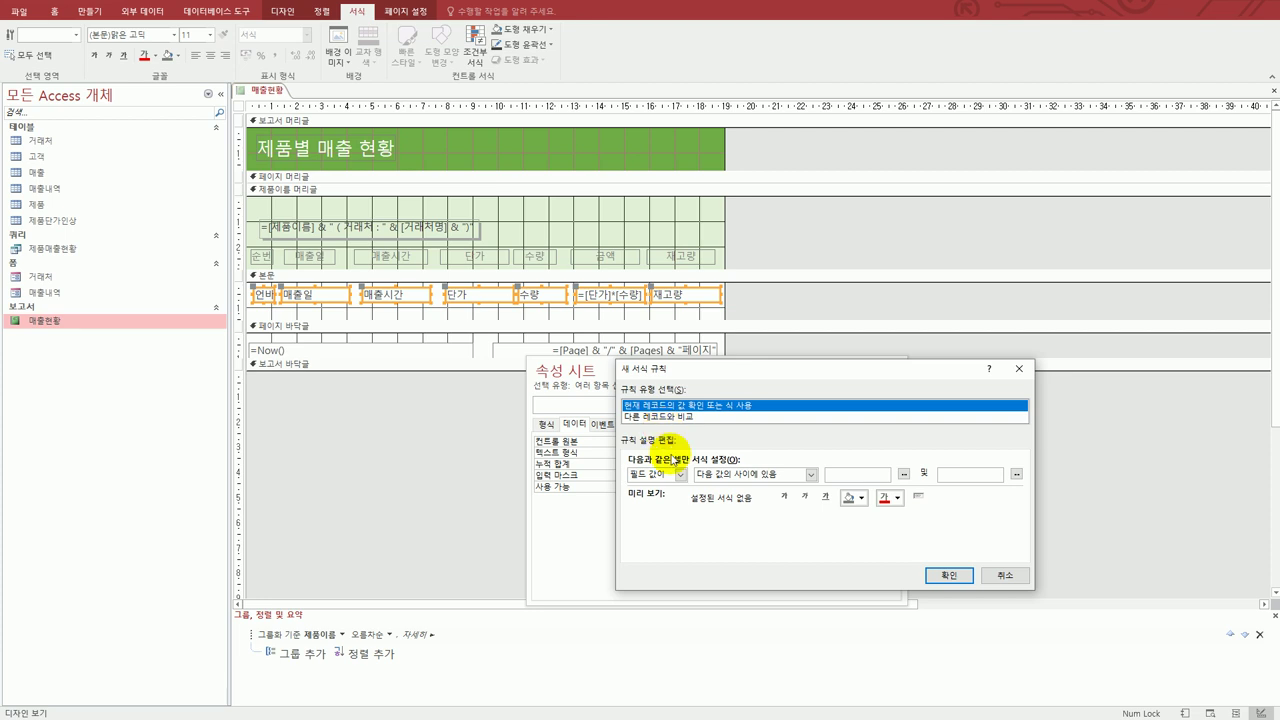
left_click(672, 474)
left_click(674, 502)
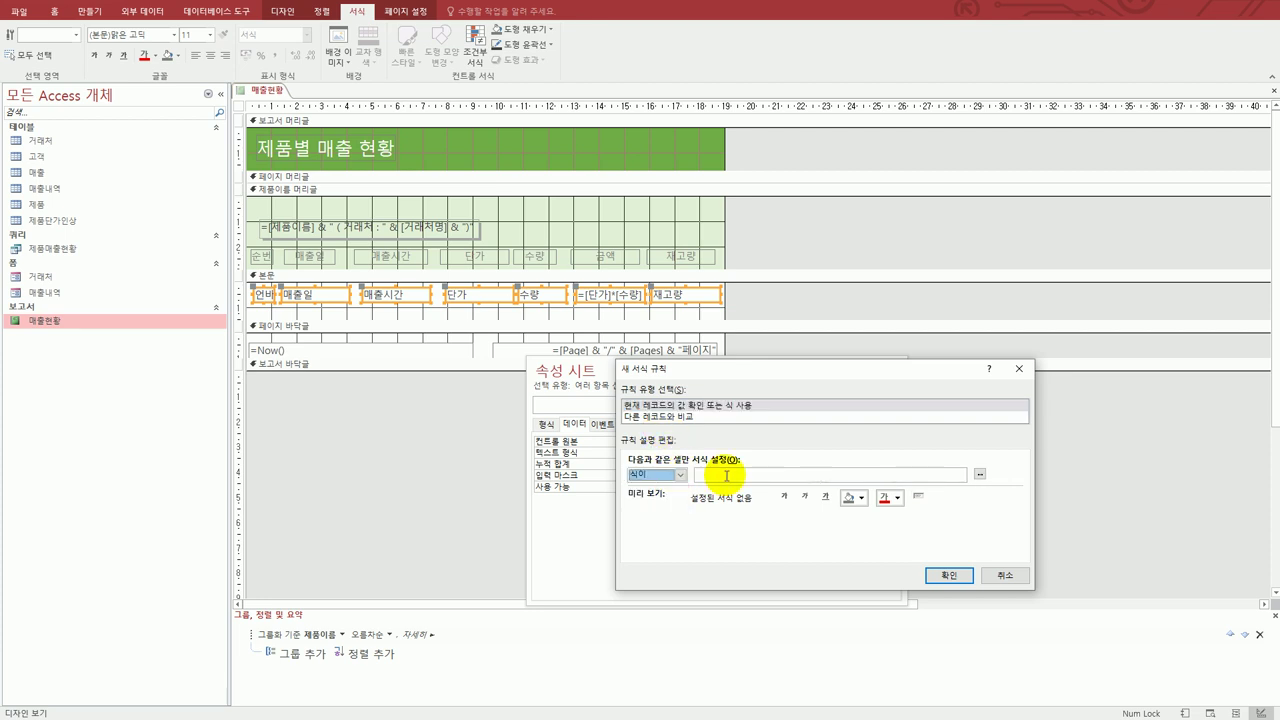
left_click(727, 474)
type("[매출시간")
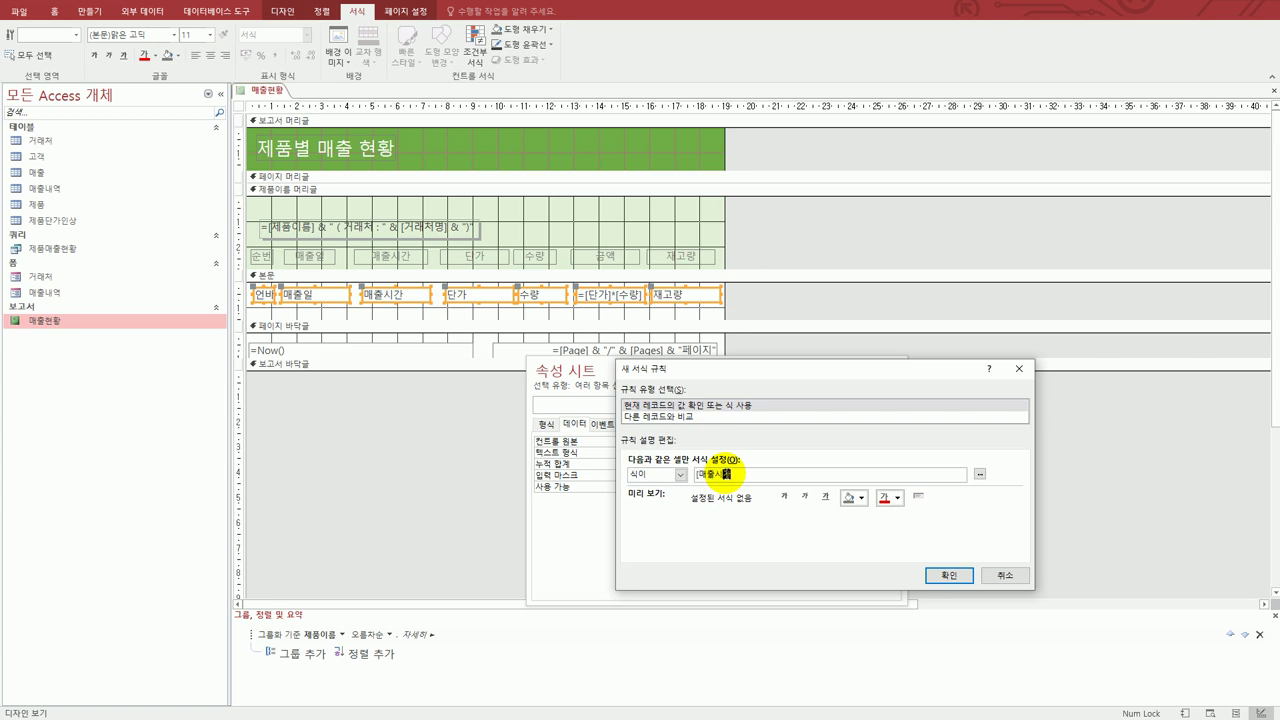
type("]<=#12:00:00#")
- Give the new rule a 진한 바다색 background colour and apply the conditional formatting
left_click(862, 498)
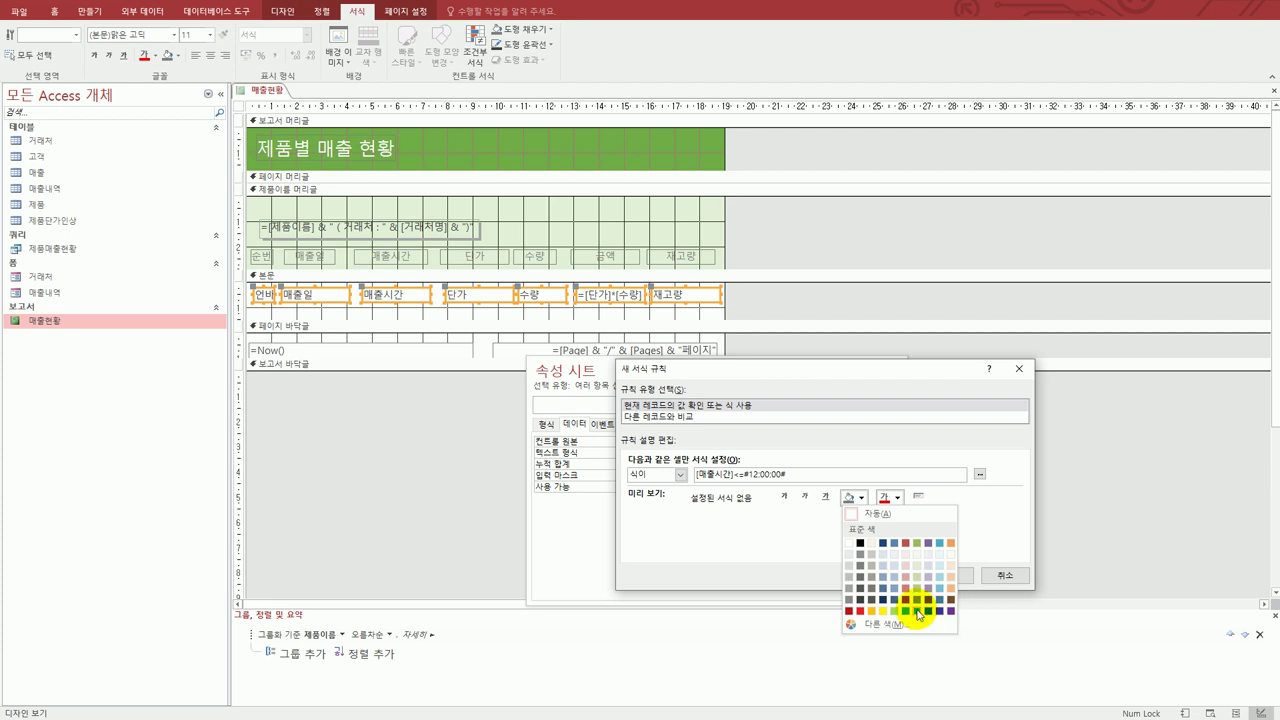
left_click(941, 545)
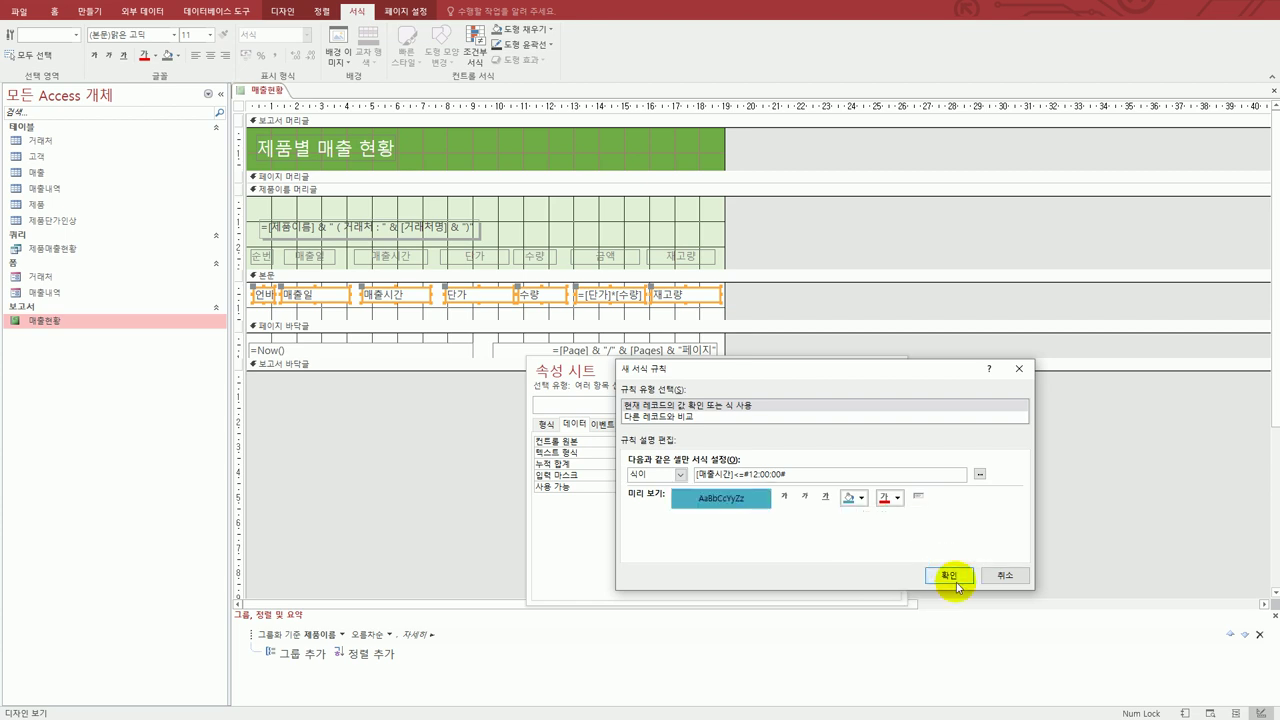
left_click(946, 577)
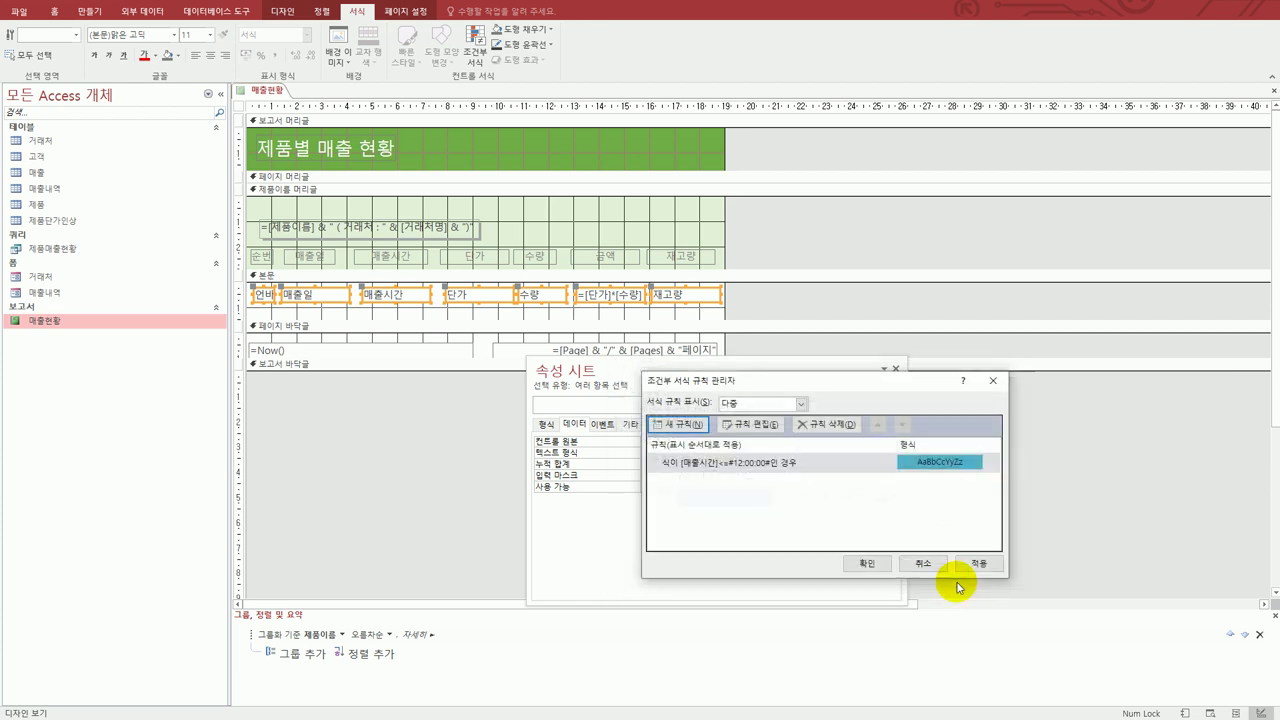
left_click(871, 566)
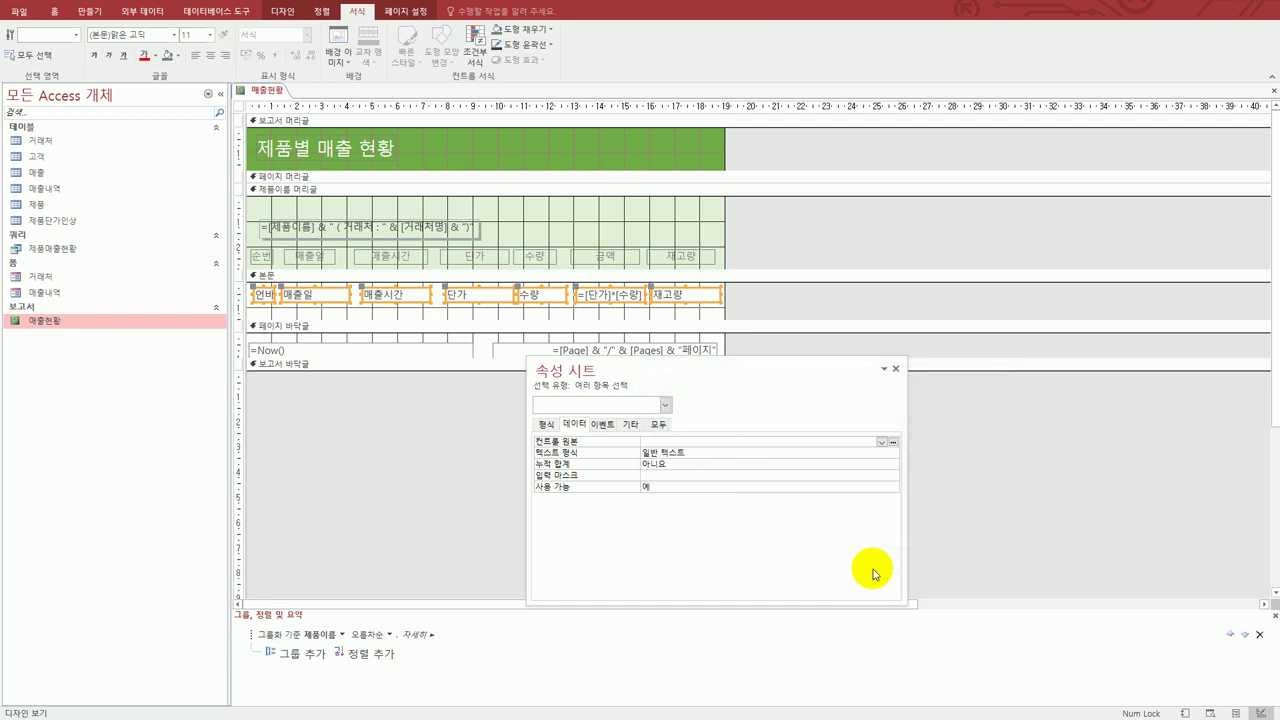
- Read the sorting requirement for the 매출현황 report in the exercise sheet, return to Access and display the report's grouping and sorting settings
key("alt+Tab")
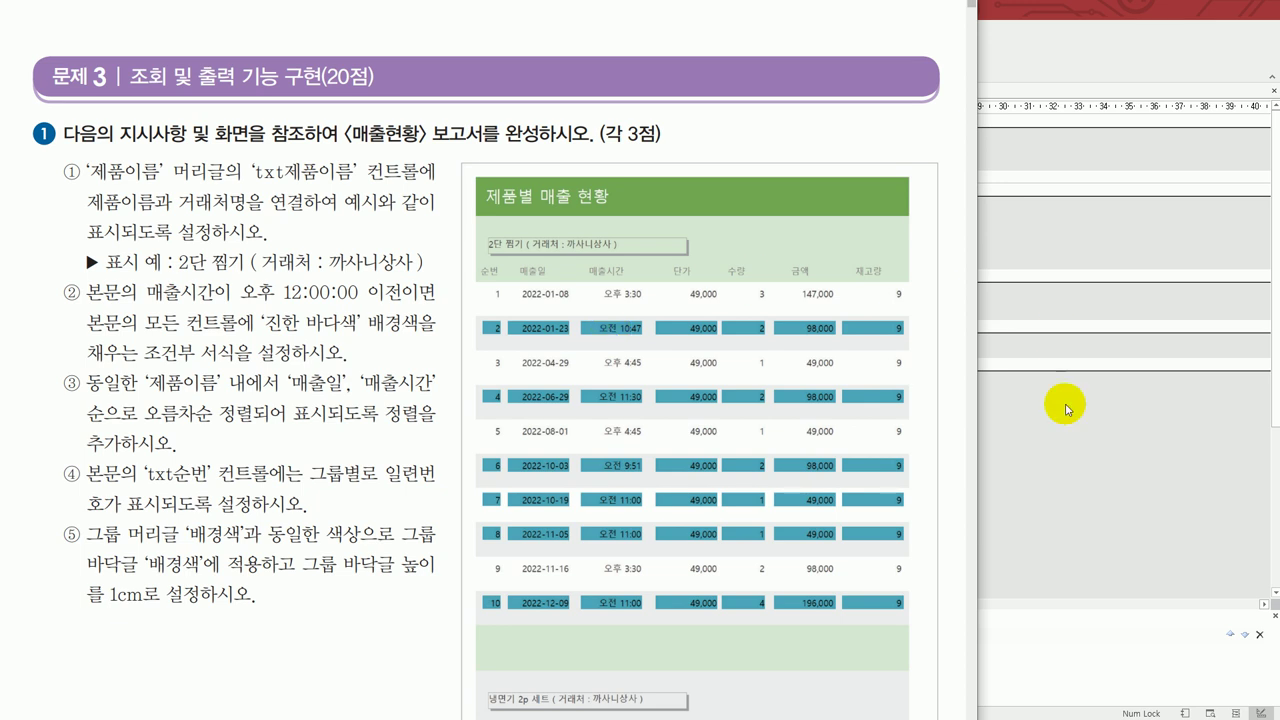
left_click(1070, 449)
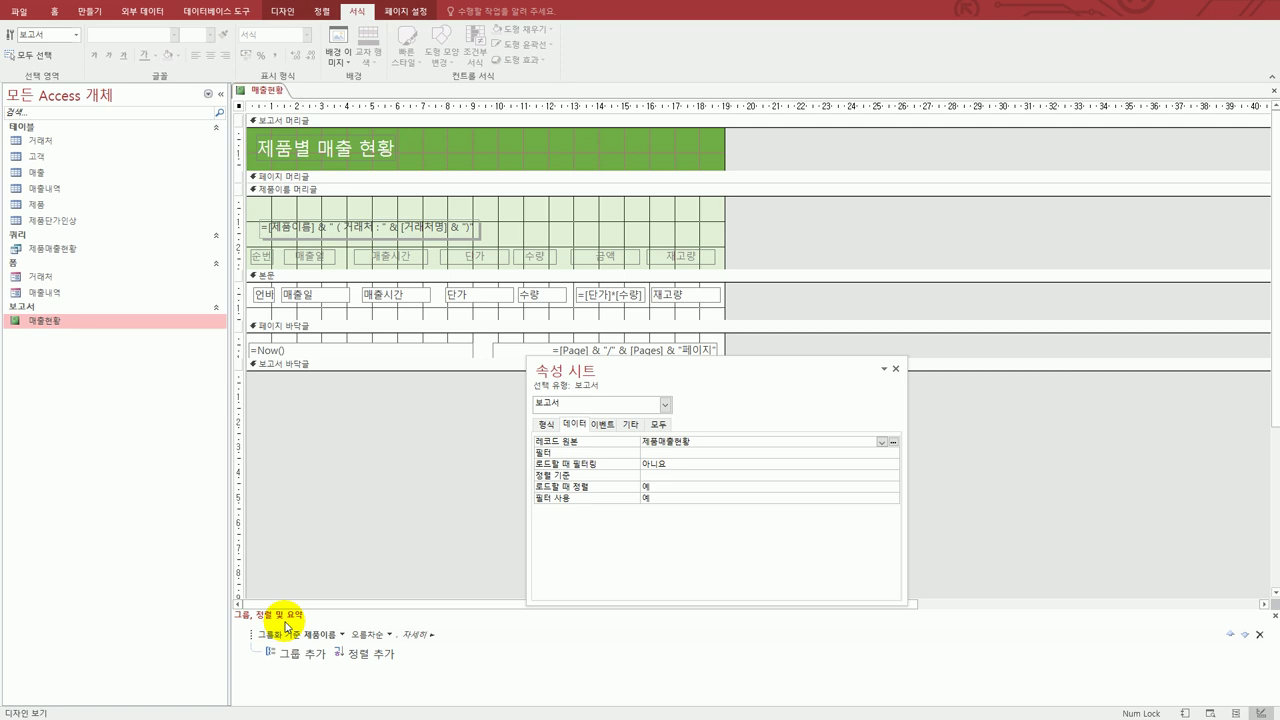
left_click(289, 13)
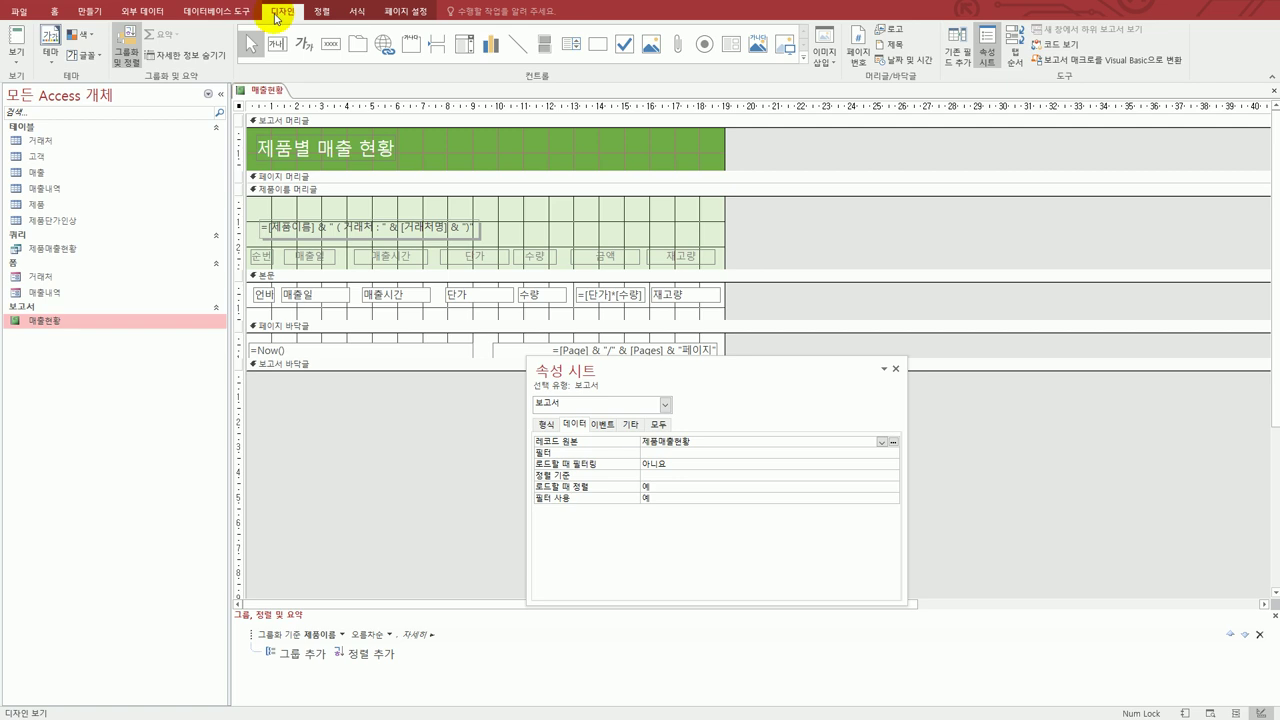
left_click(127, 66)
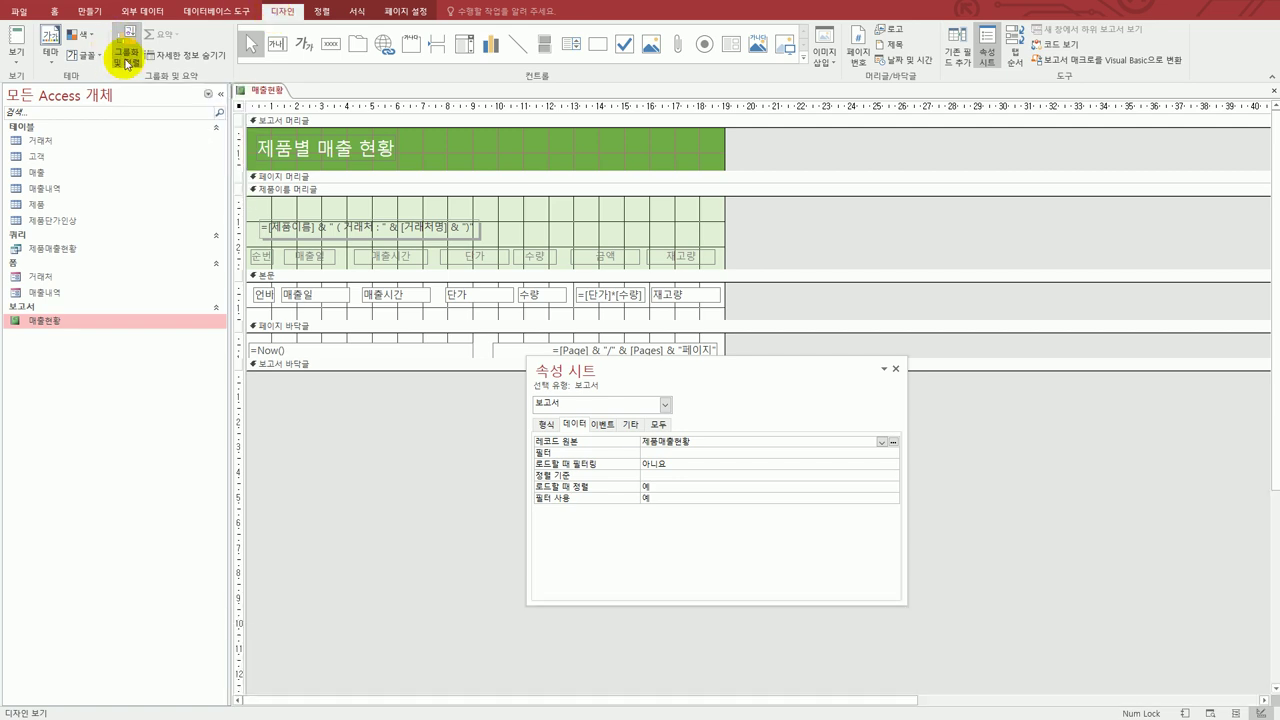
left_click(127, 65)
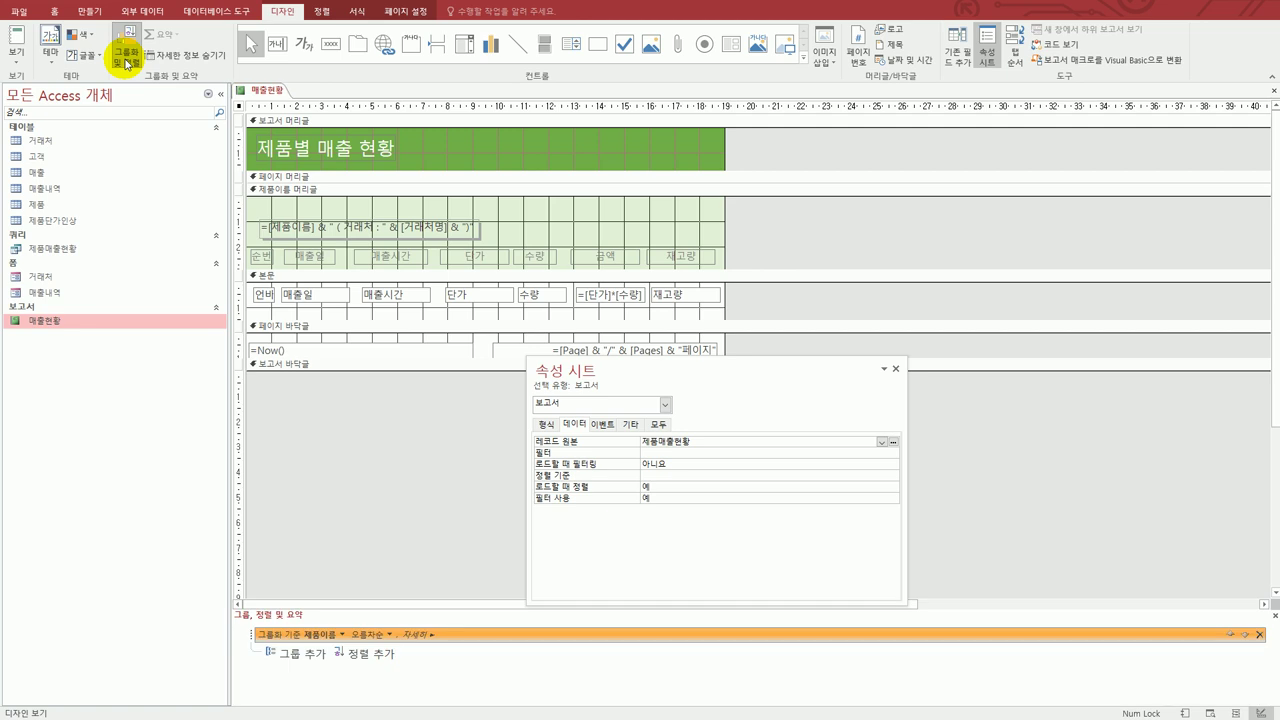
- Add ascending sorts by 매출일 and then 매출시간 beneath the report's 제품이름 grouping
left_click(375, 655)
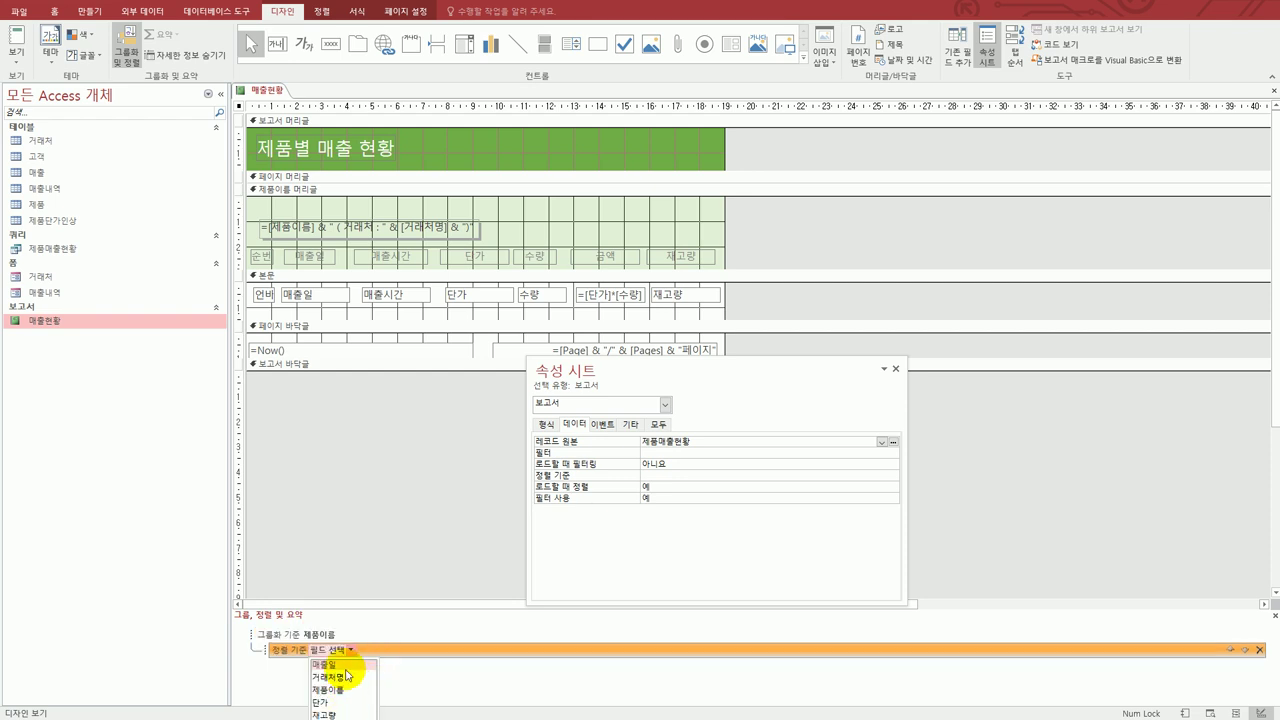
left_click(346, 670)
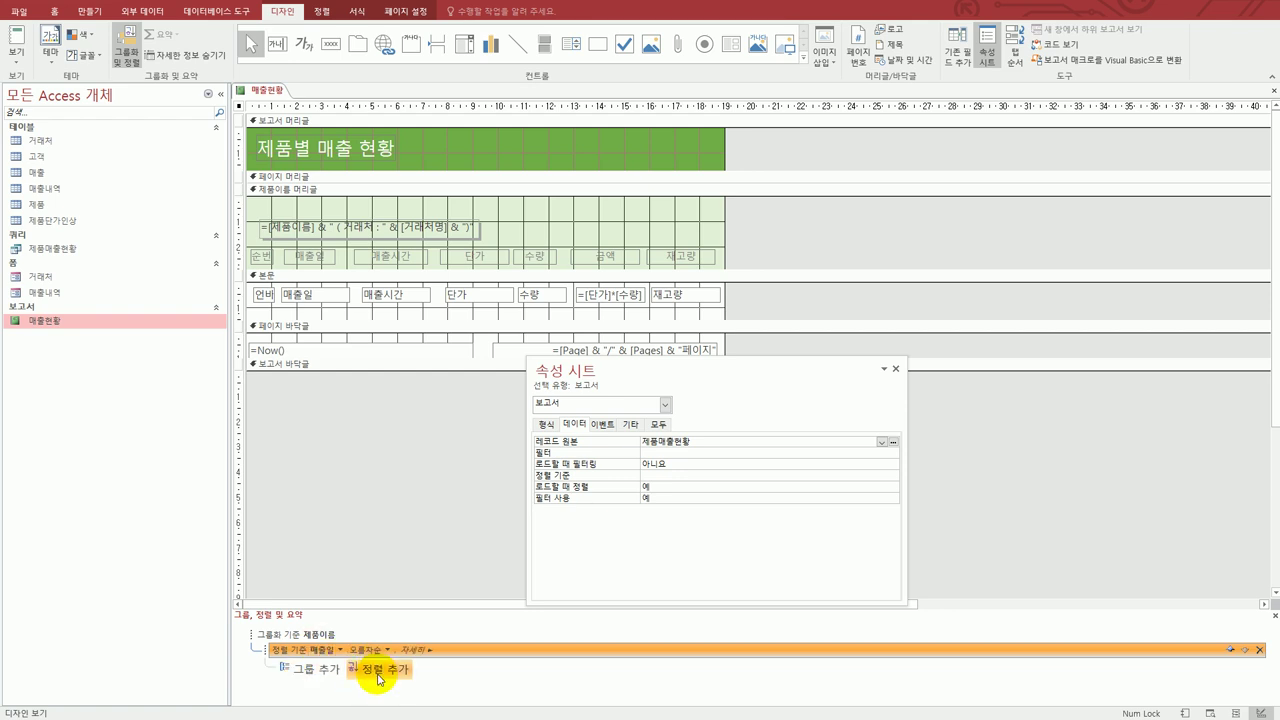
left_click(380, 670)
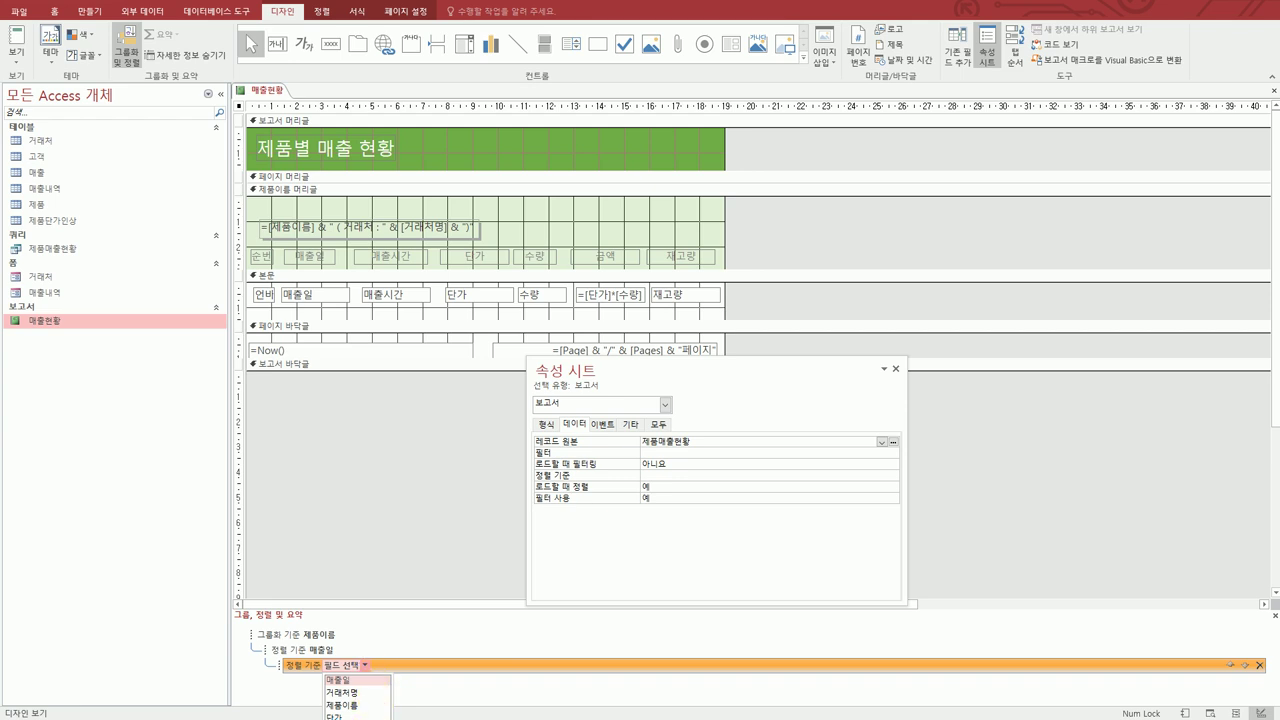
left_click(350, 718)
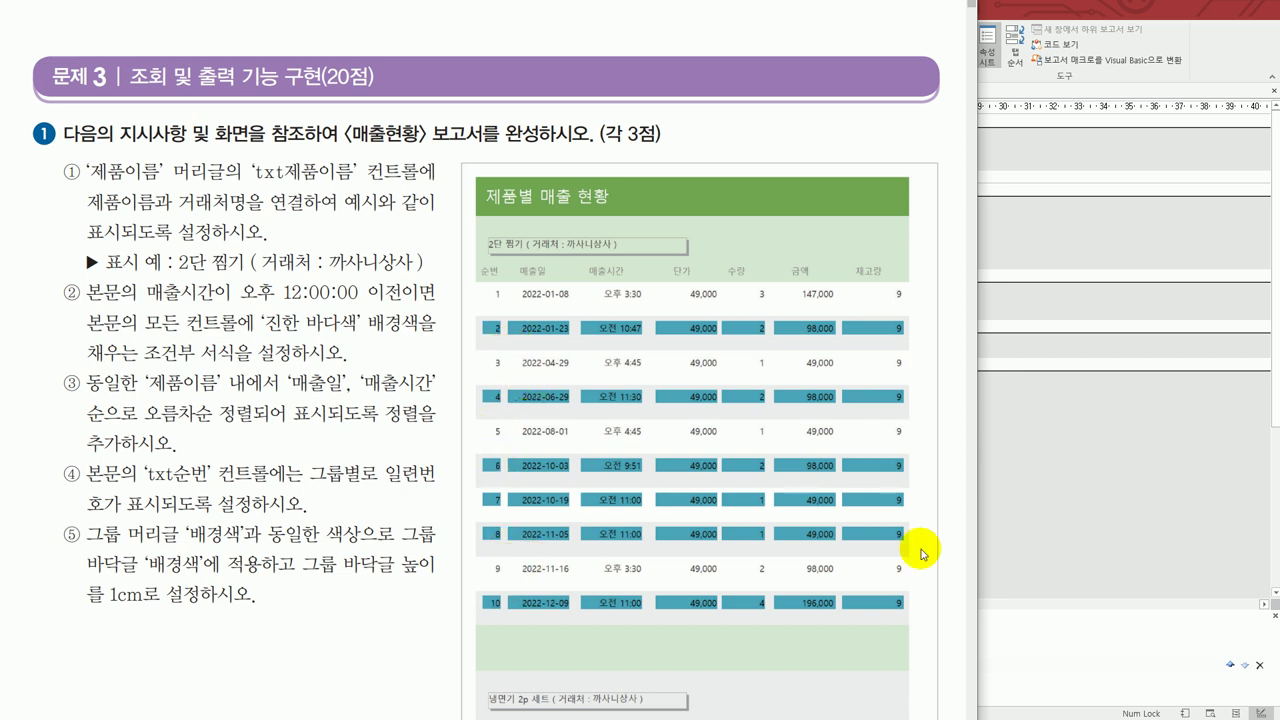
- Set the control source of txt순번 in the detail section to =1 with its running sum over 그룹
left_click(1047, 540)
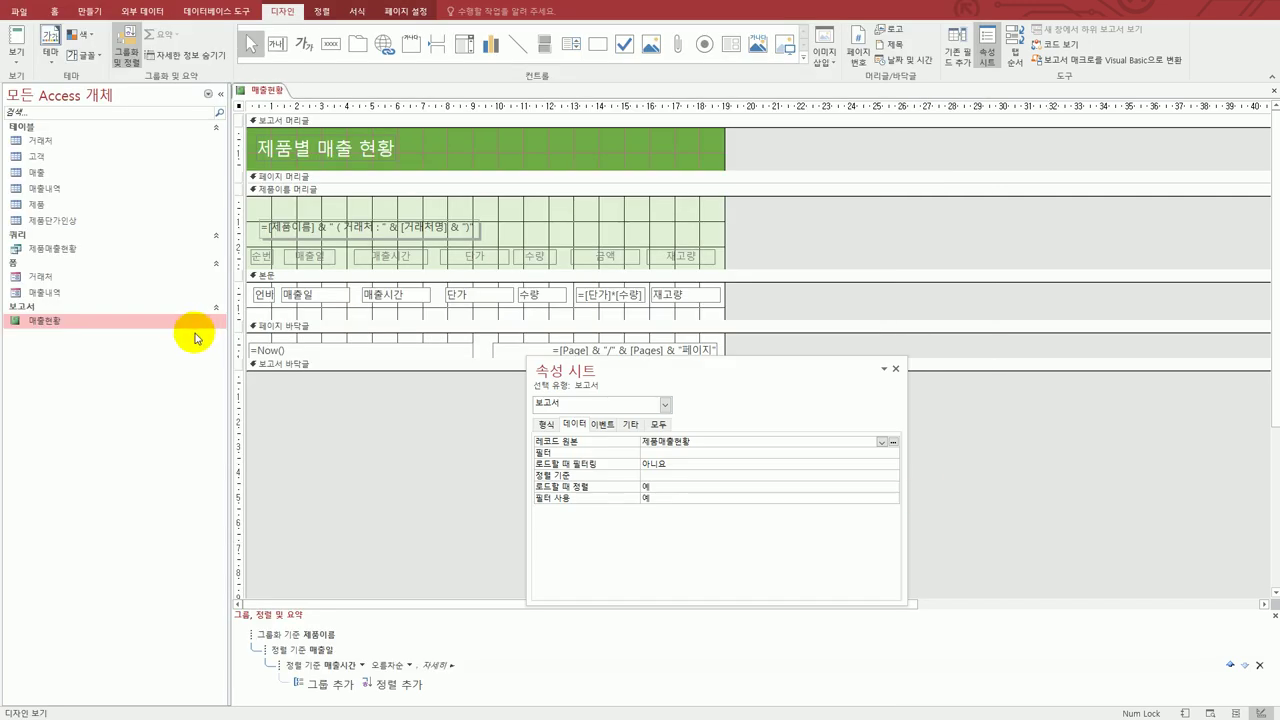
left_click(263, 295)
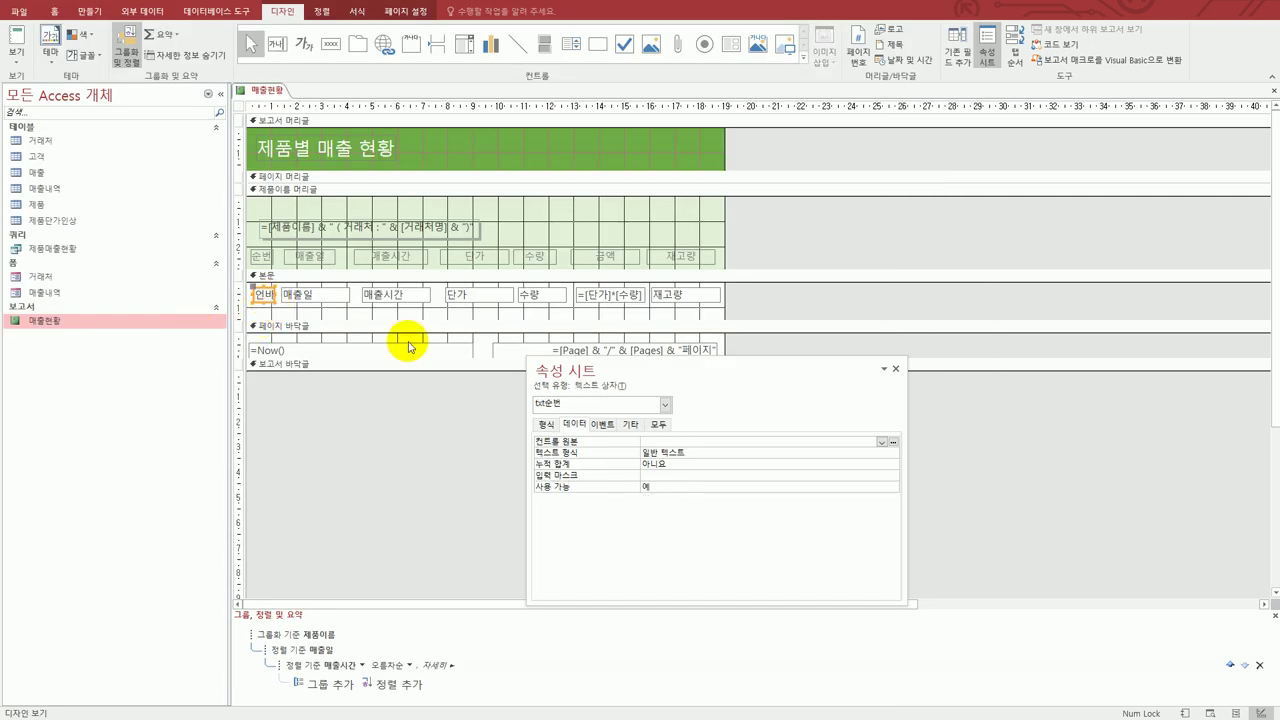
left_click(656, 442)
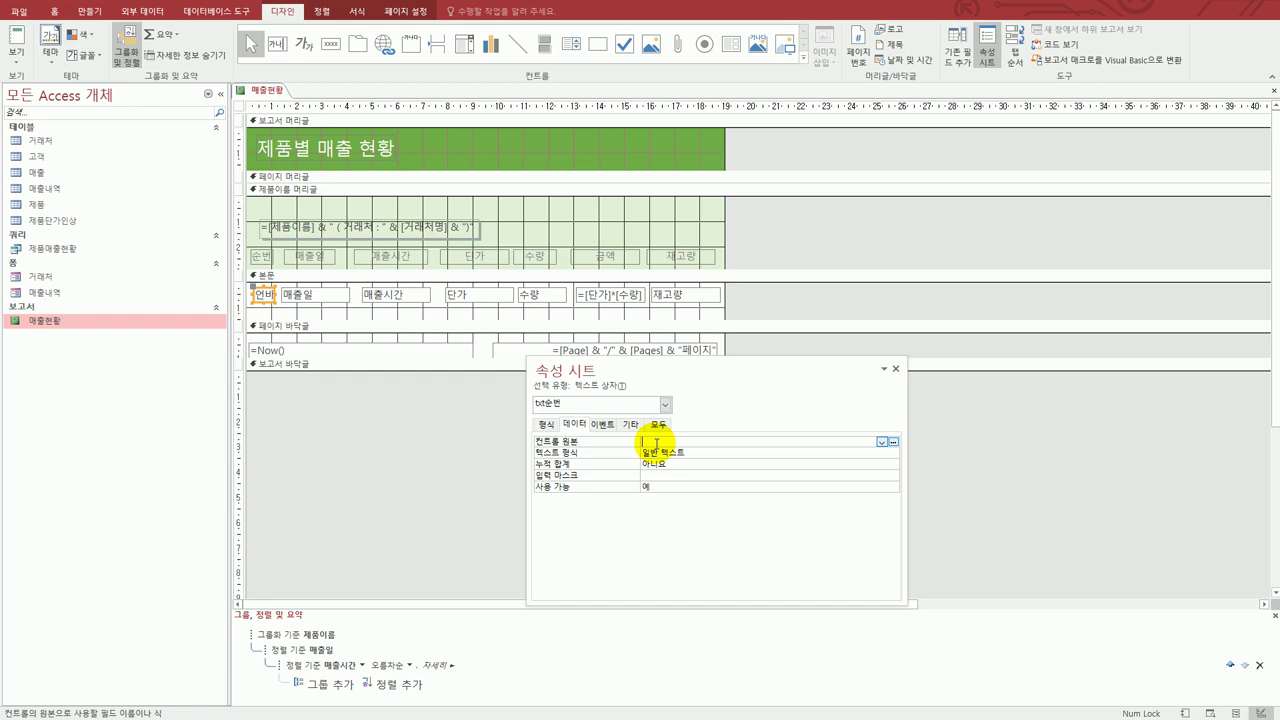
type("=1")
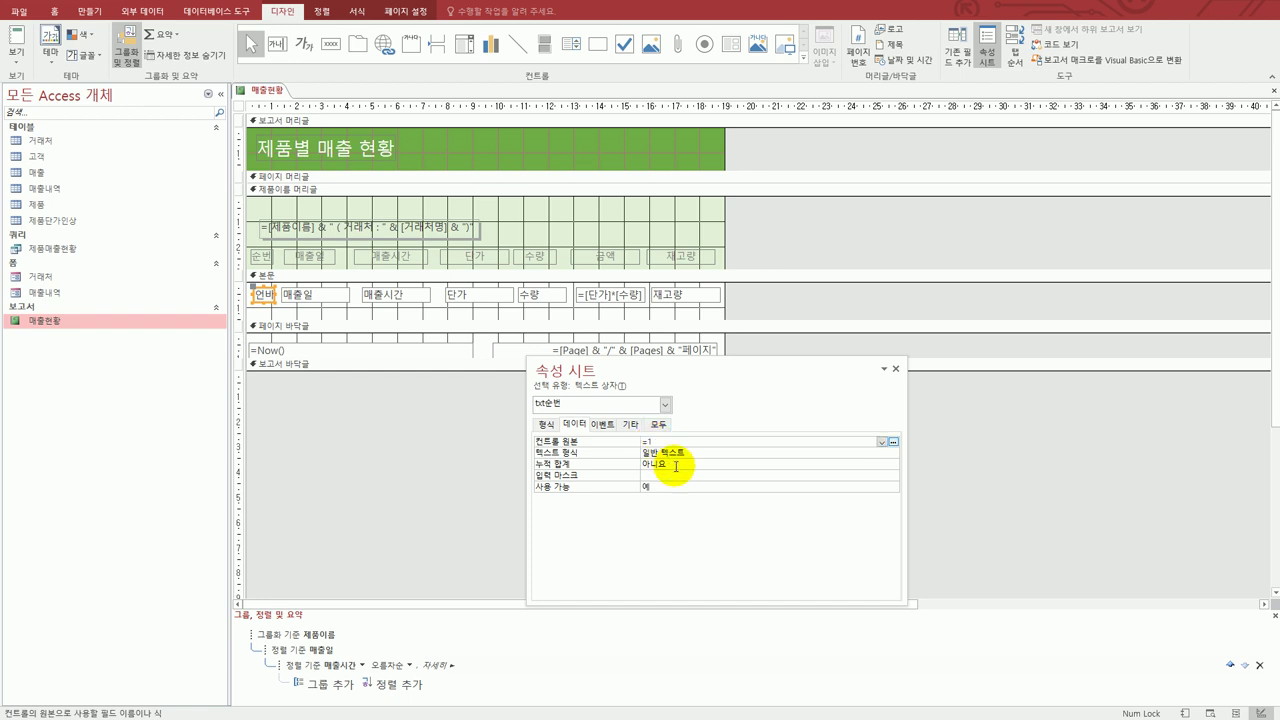
left_click(676, 466)
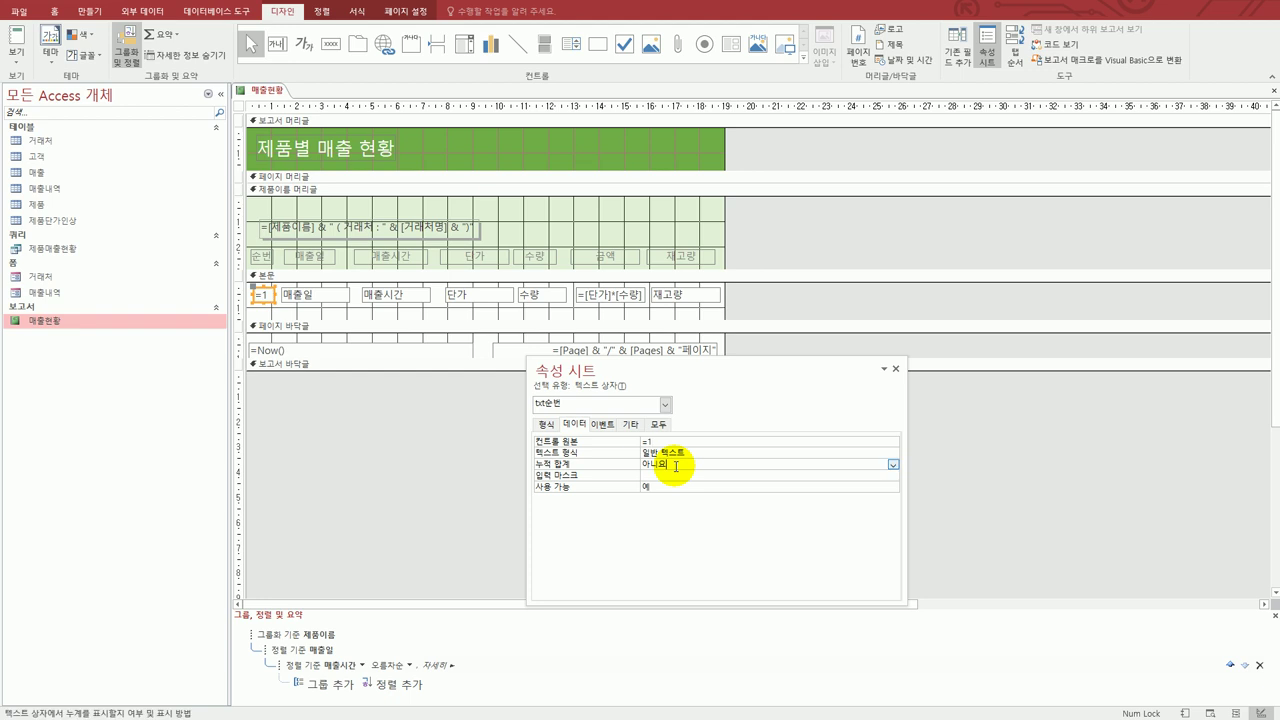
left_click(890, 465)
left_click(840, 486)
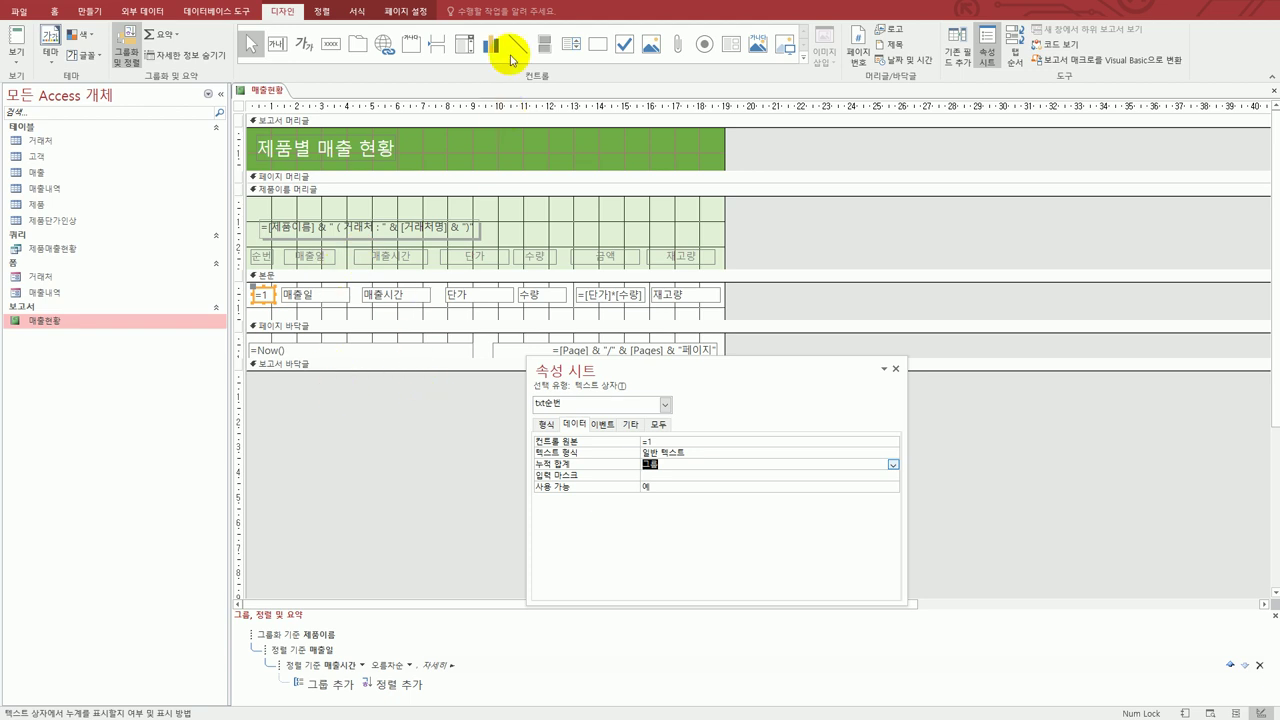
- Expand the 제품이름 group's options and show its footer section
key("alt+Tab")
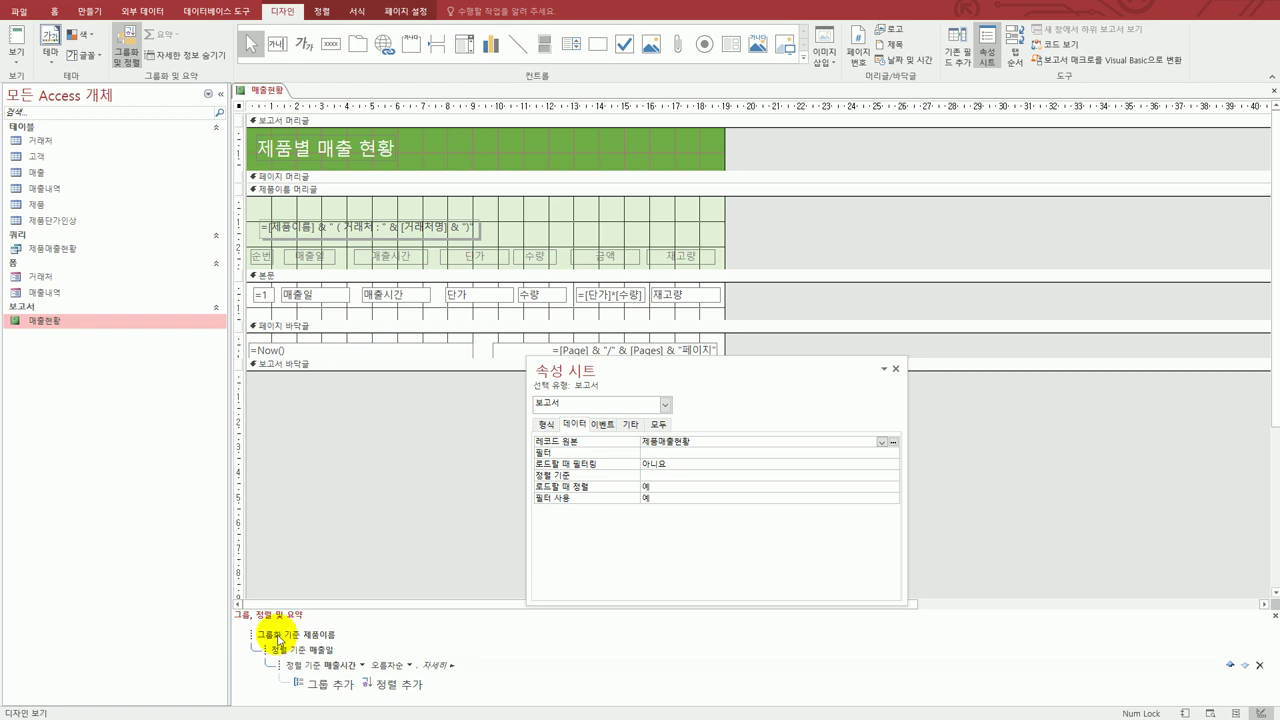
left_click(318, 637)
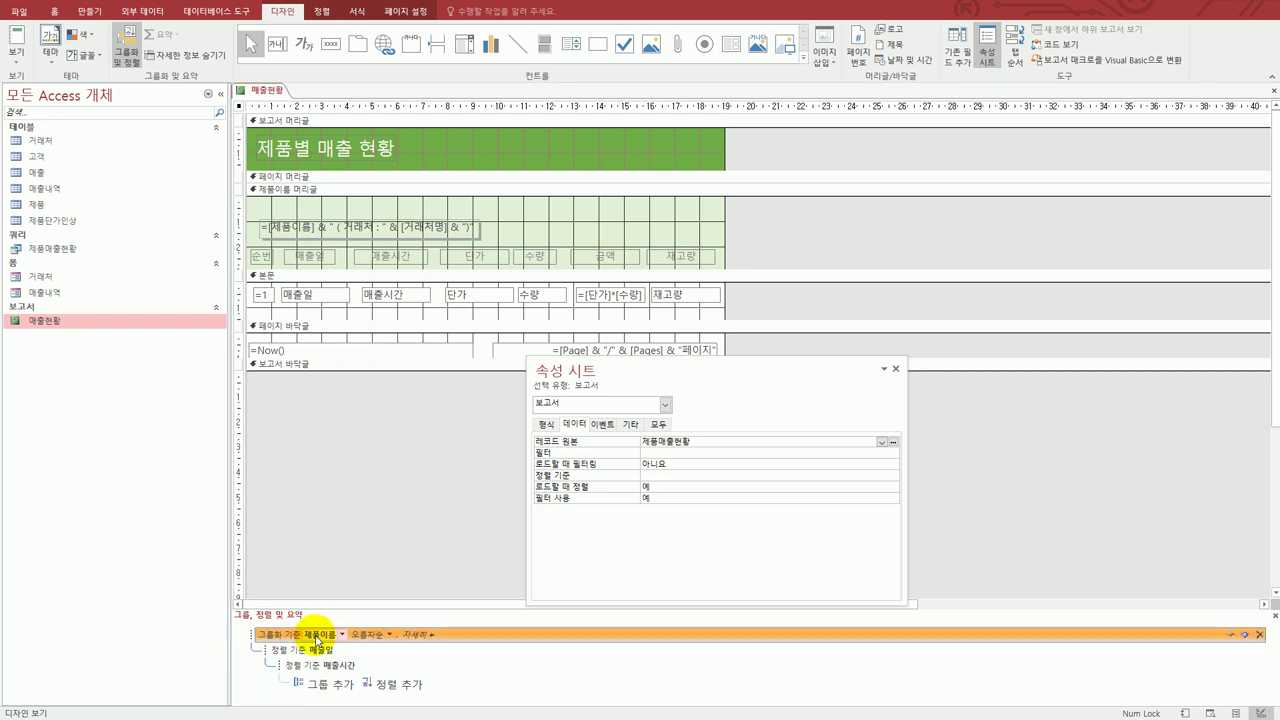
left_click(414, 635)
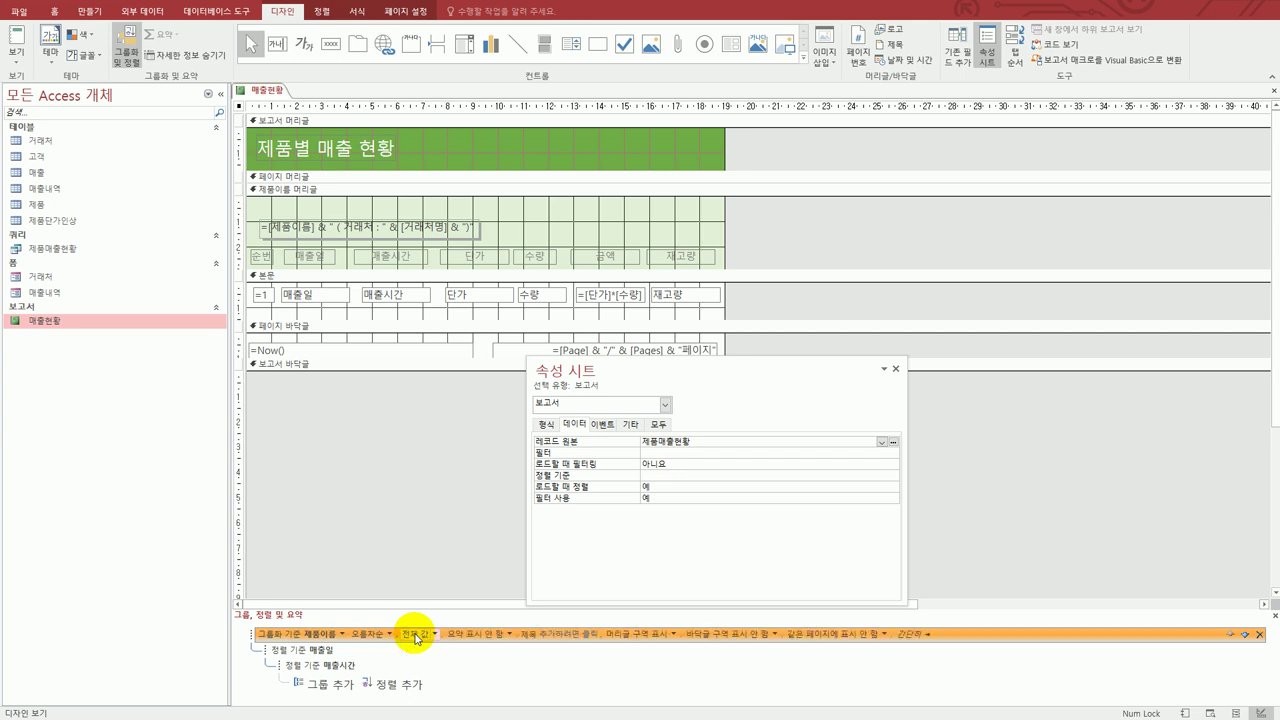
left_click(774, 635)
left_click(765, 648)
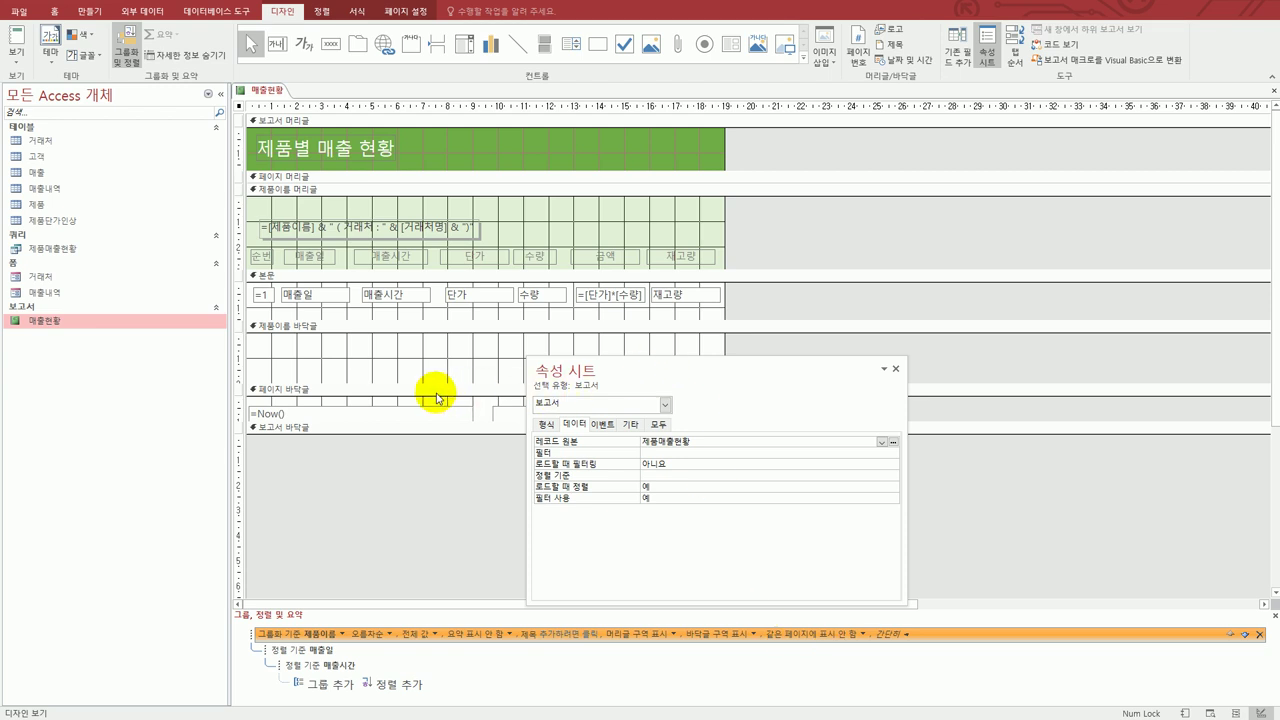
- Set the height of the 제품이름 group footer to 1 cm
left_click(414, 338)
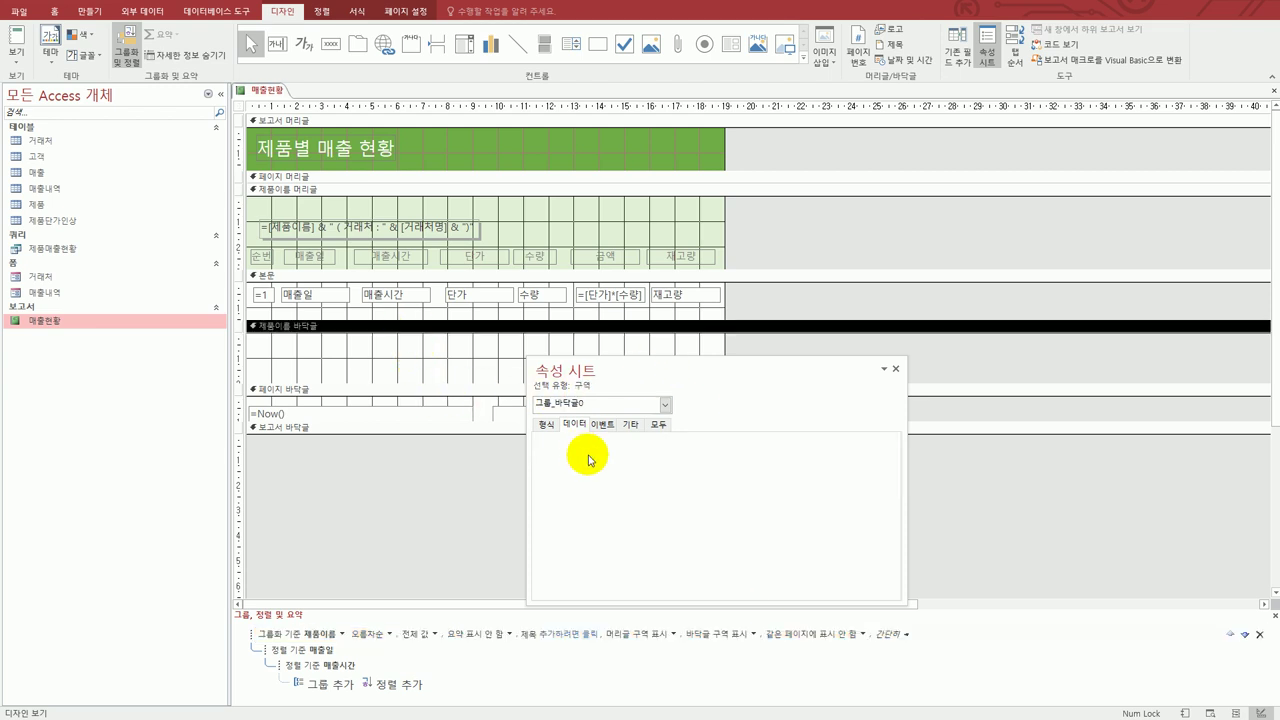
left_click(545, 426)
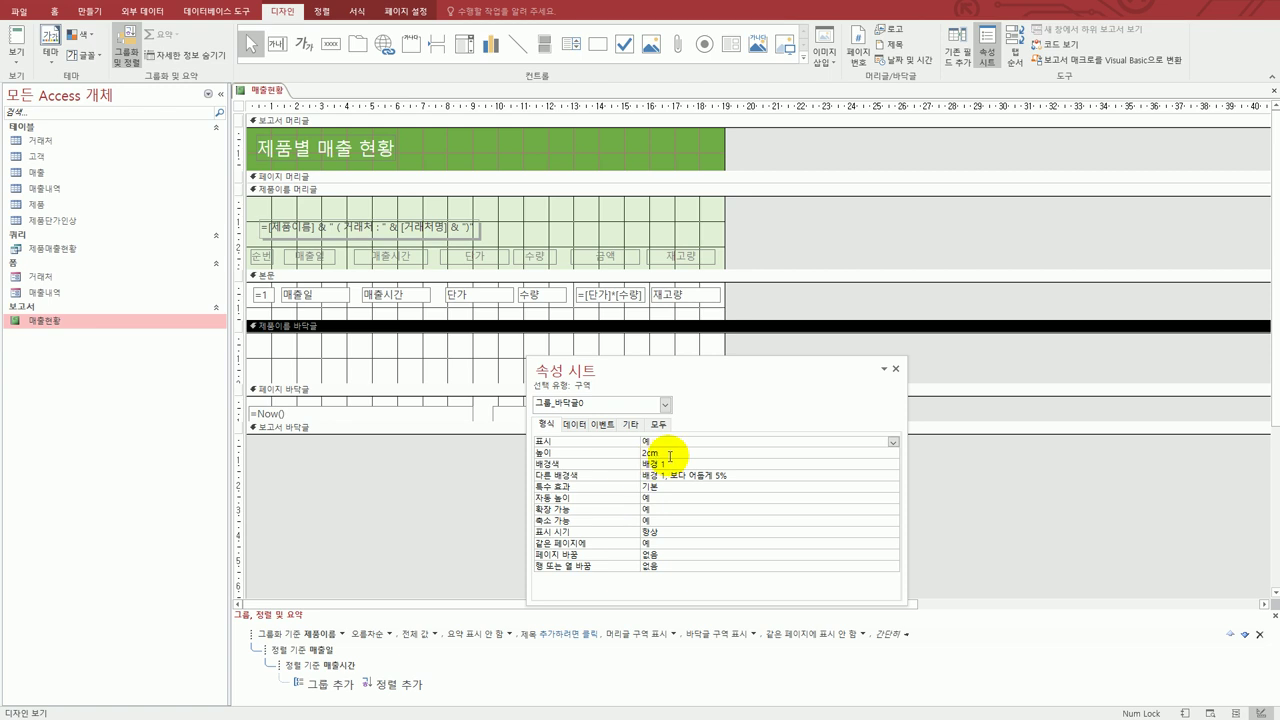
left_click(617, 451)
type("1")
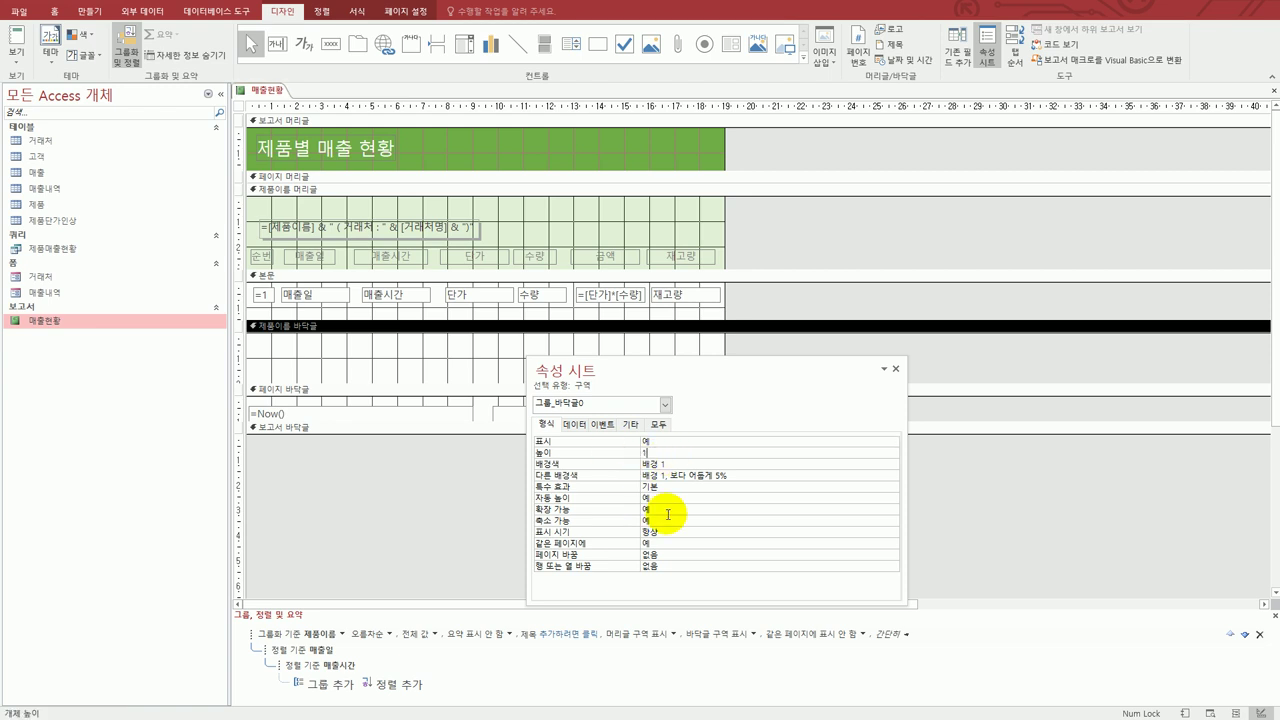
- Copy the 제품이름 group header's background color, 강조색 6, 보다 밝게 80%, to the group footer's background color
left_click(418, 192)
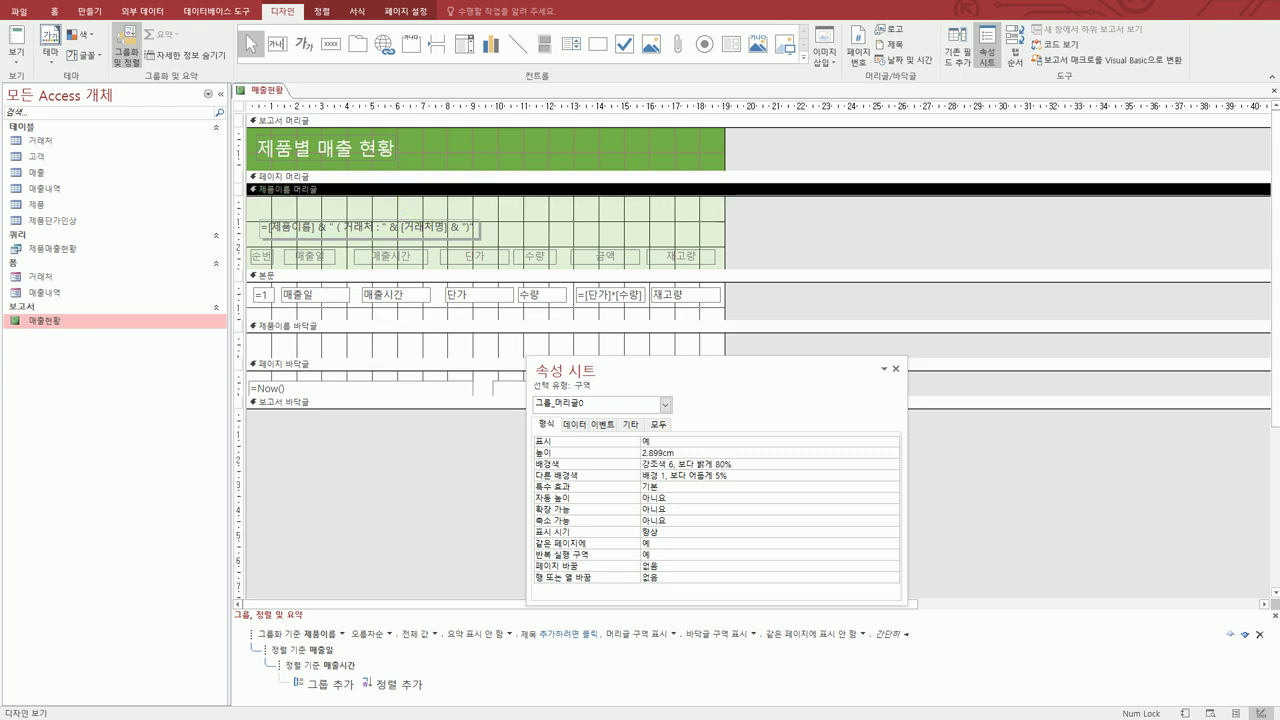
key("alt+Tab")
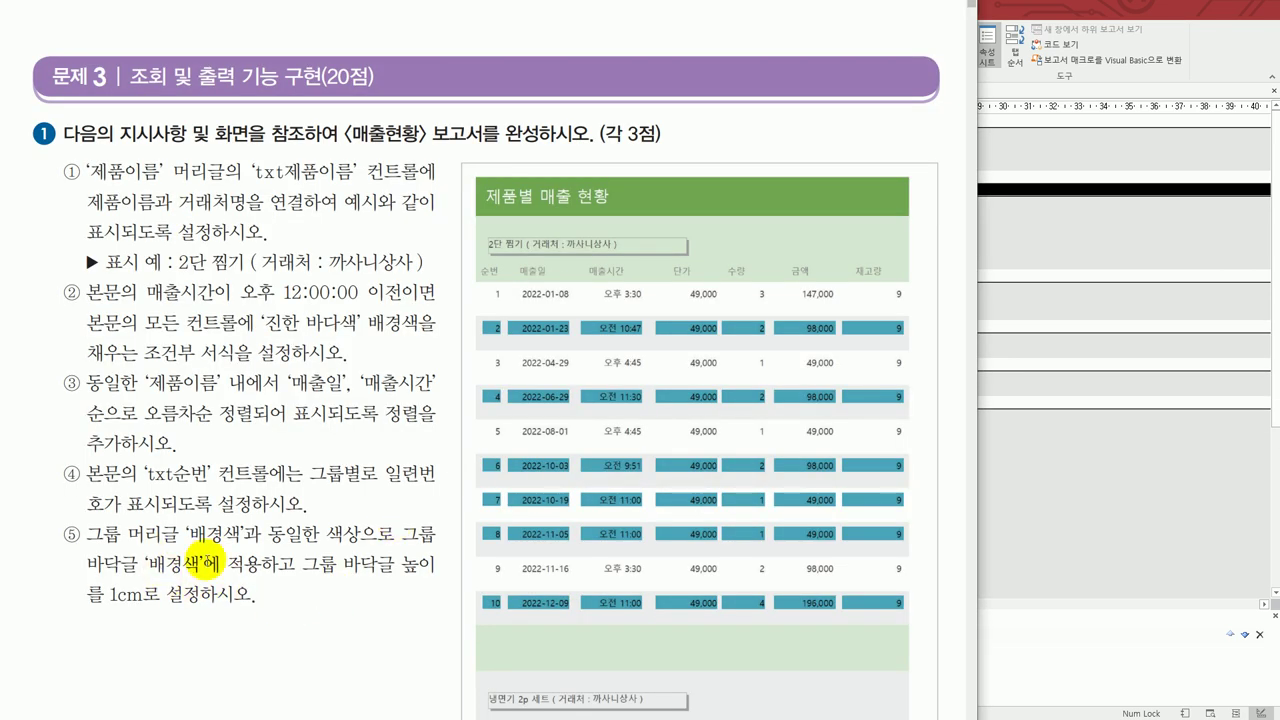
left_click(1022, 10)
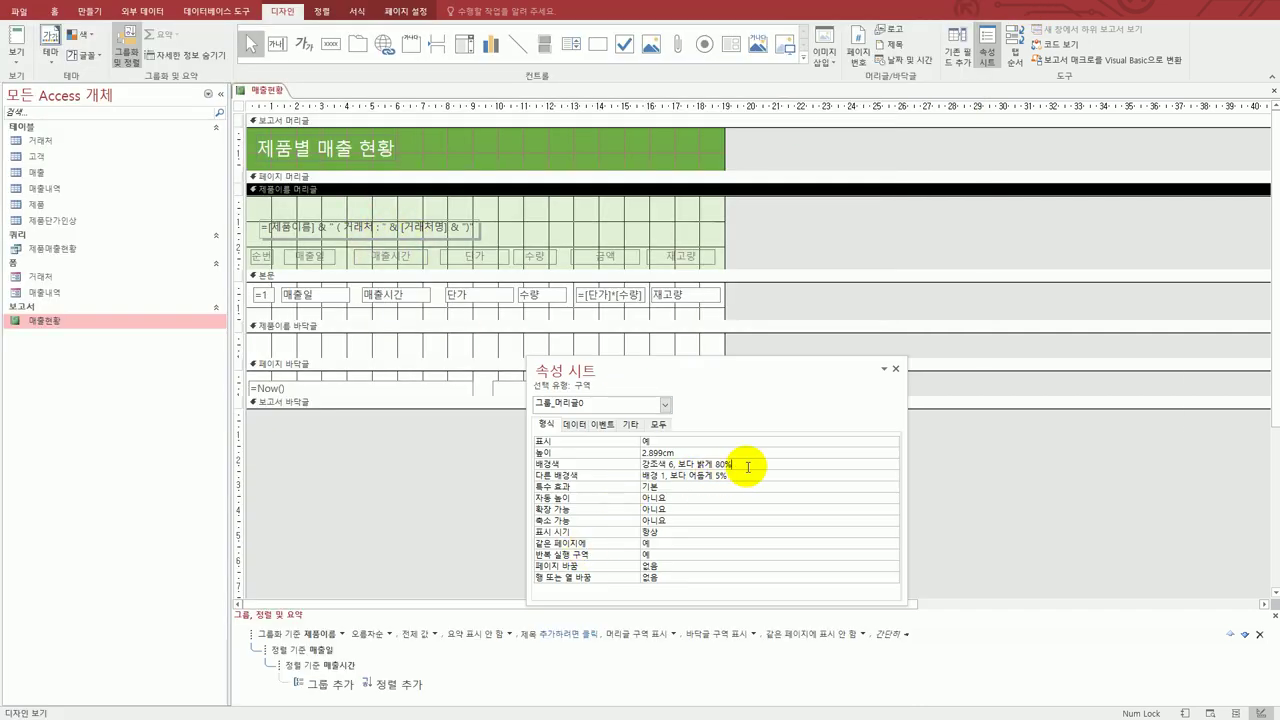
left_click_drag(747, 466, 614, 458)
key("ctrl+c")
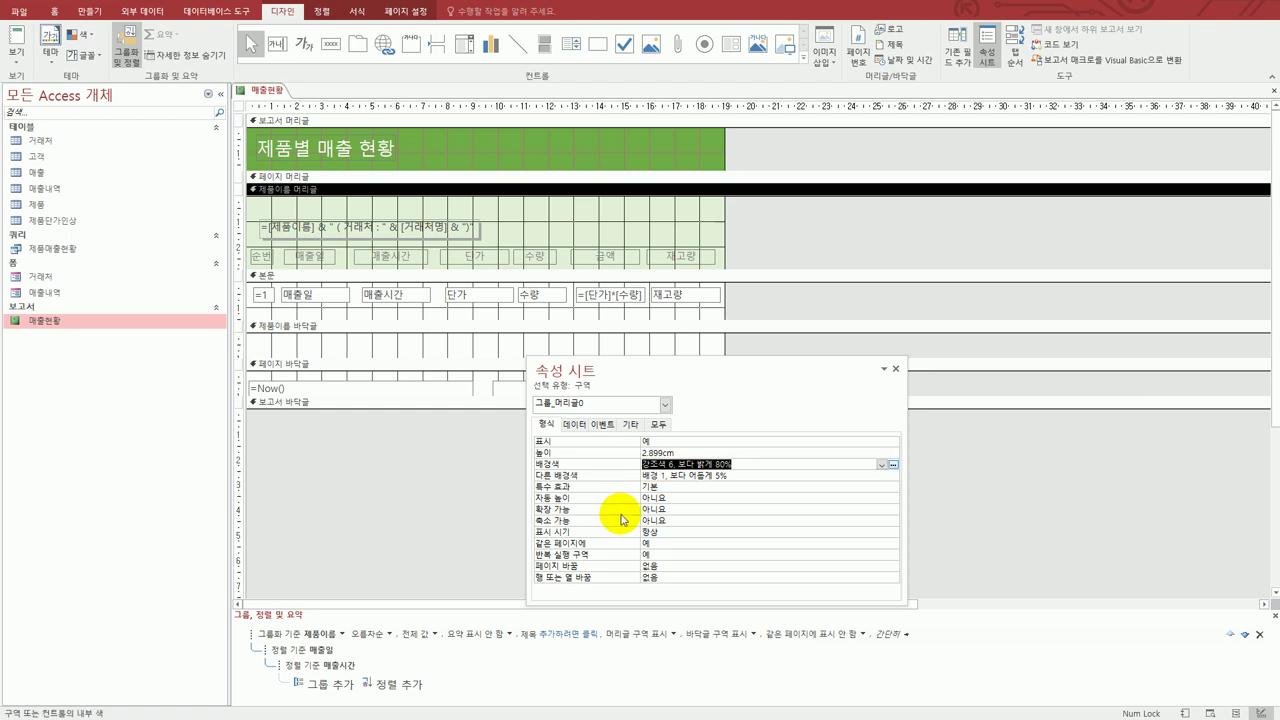
left_click(500, 328)
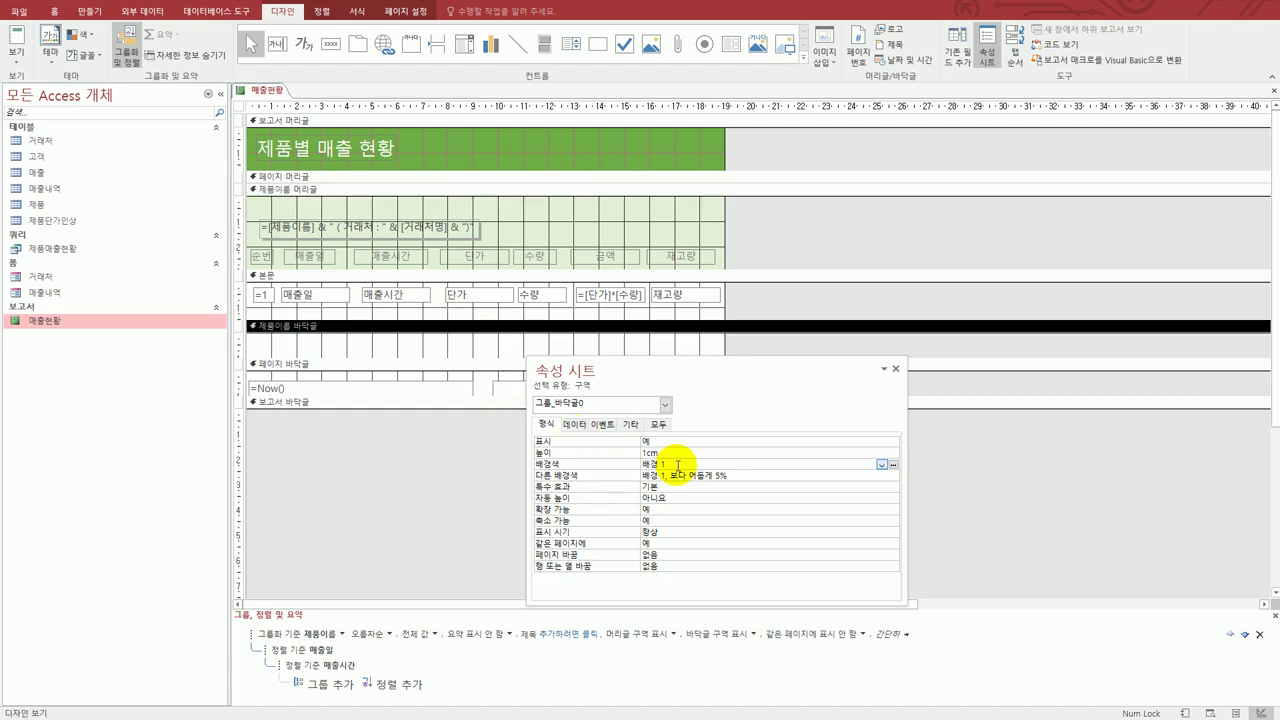
left_click_drag(680, 465, 614, 458)
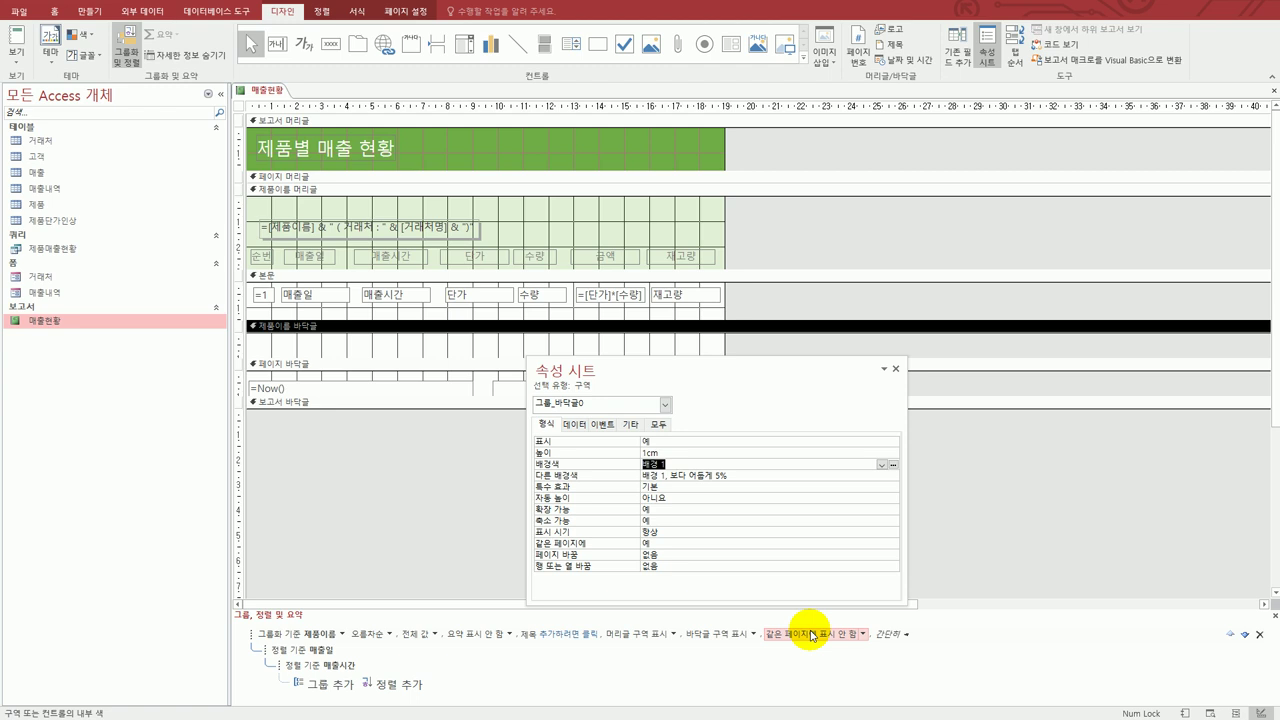
key("ctrl+v")
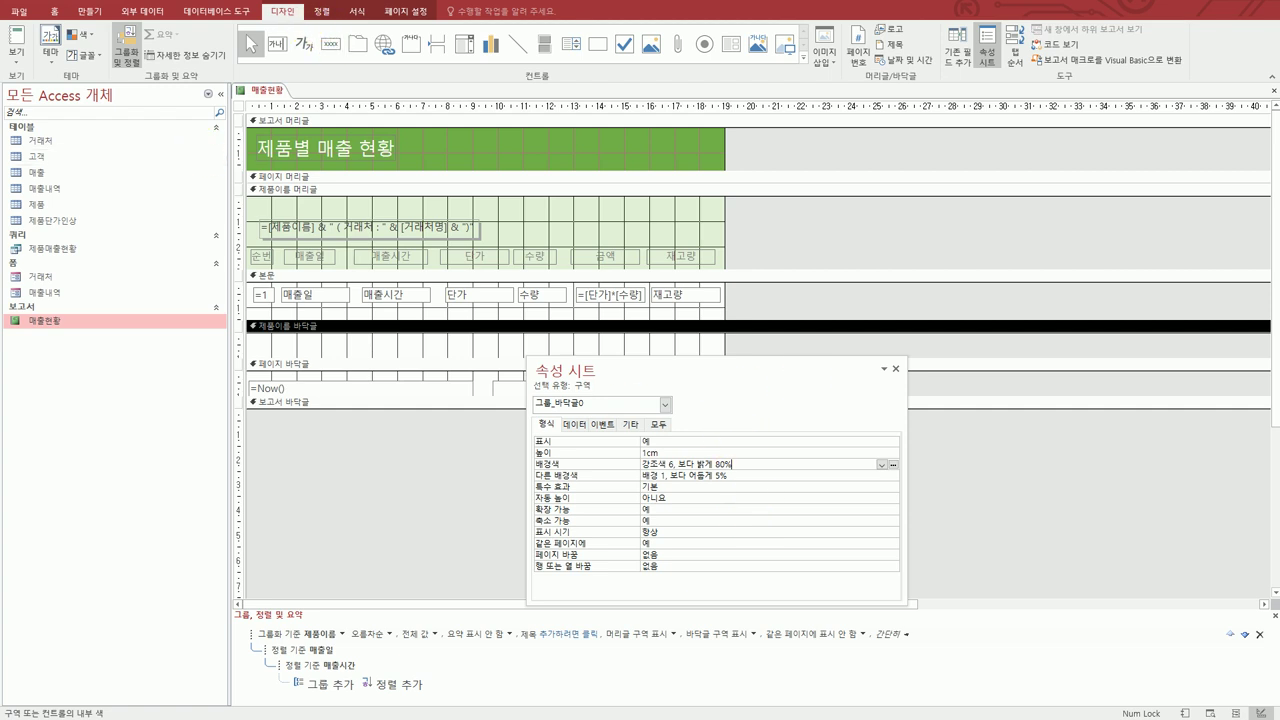
key("alt+Tab")
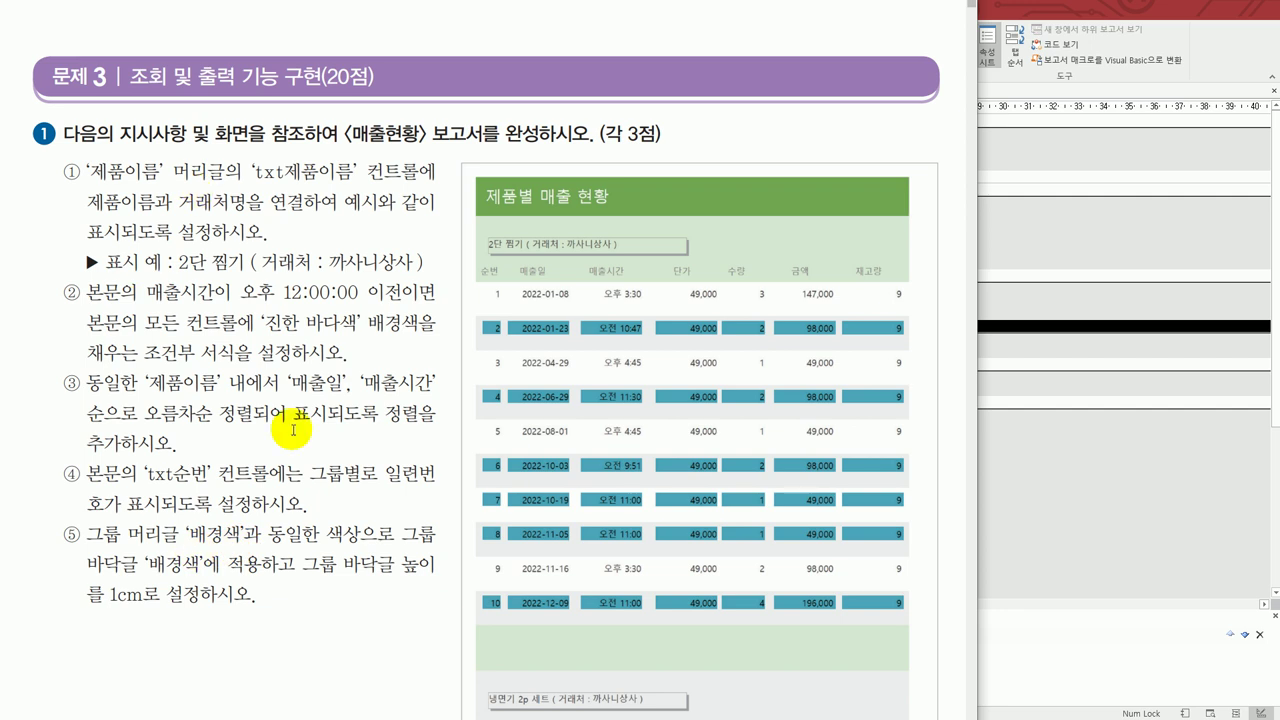
left_click(1010, 12)
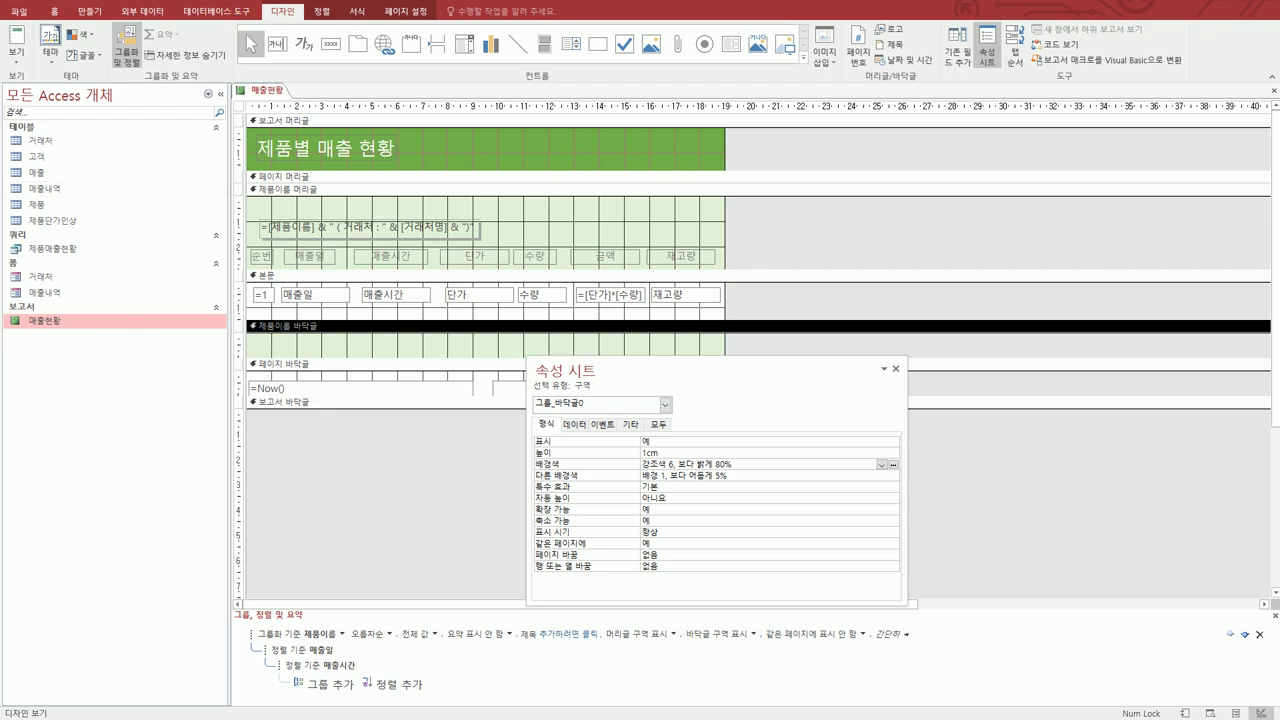
- Check the sorting, group numbering and footer of the 매출현황 report in print preview, and return to design view
left_click(20, 64)
left_click(40, 115)
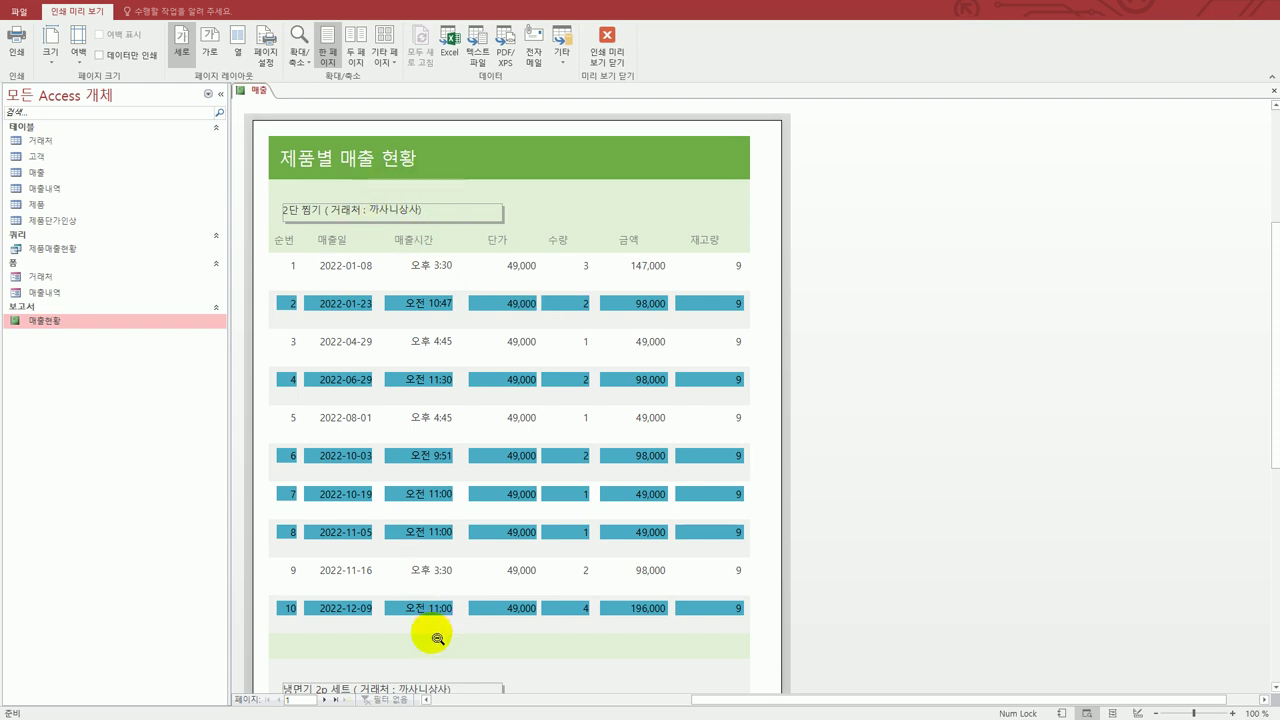
scroll(440, 625, "down", 1)
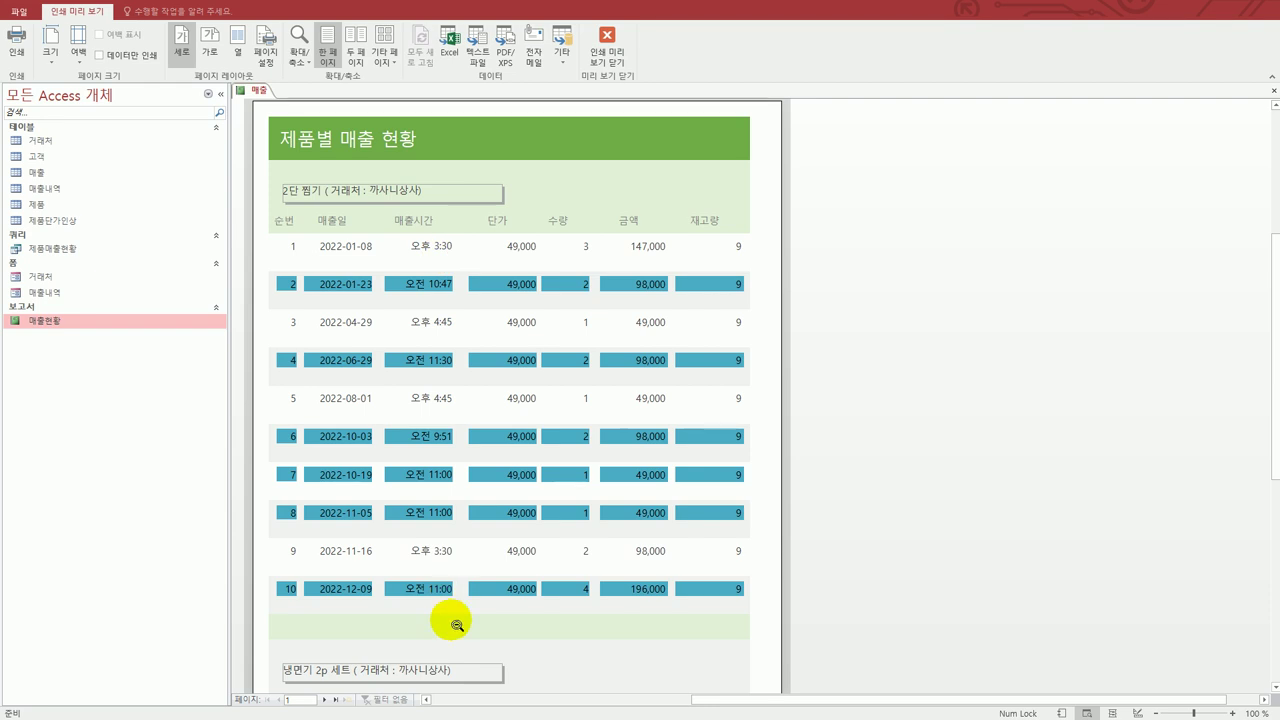
scroll(452, 620, "up", 1)
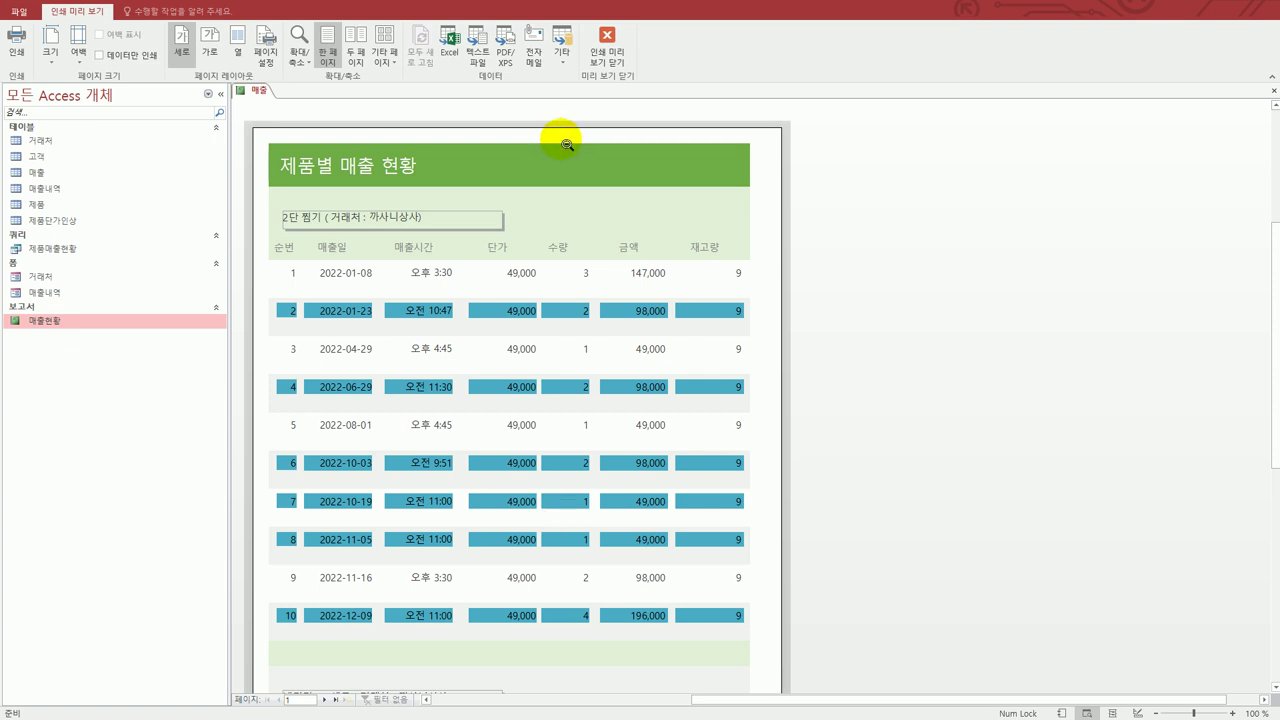
left_click(605, 45)
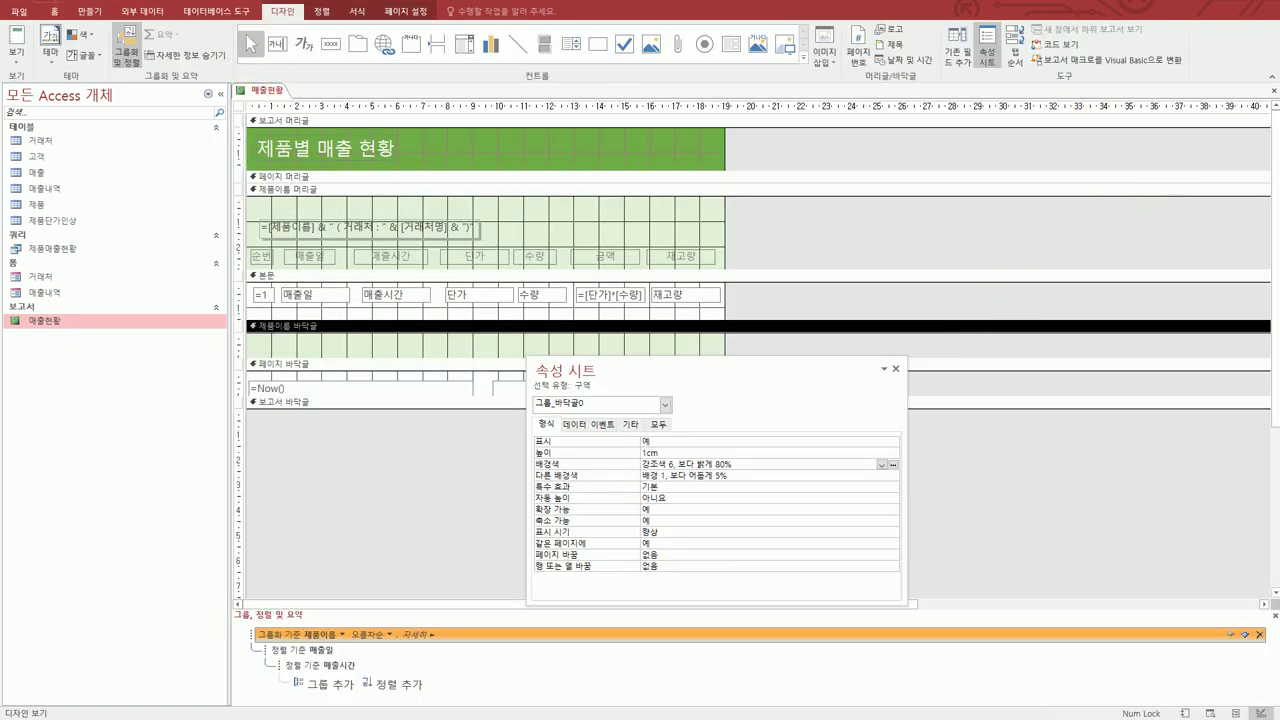
- Close the 매출현황 report and read the 매출내역 form's search event procedure task in the problem document
left_click(1273, 93)
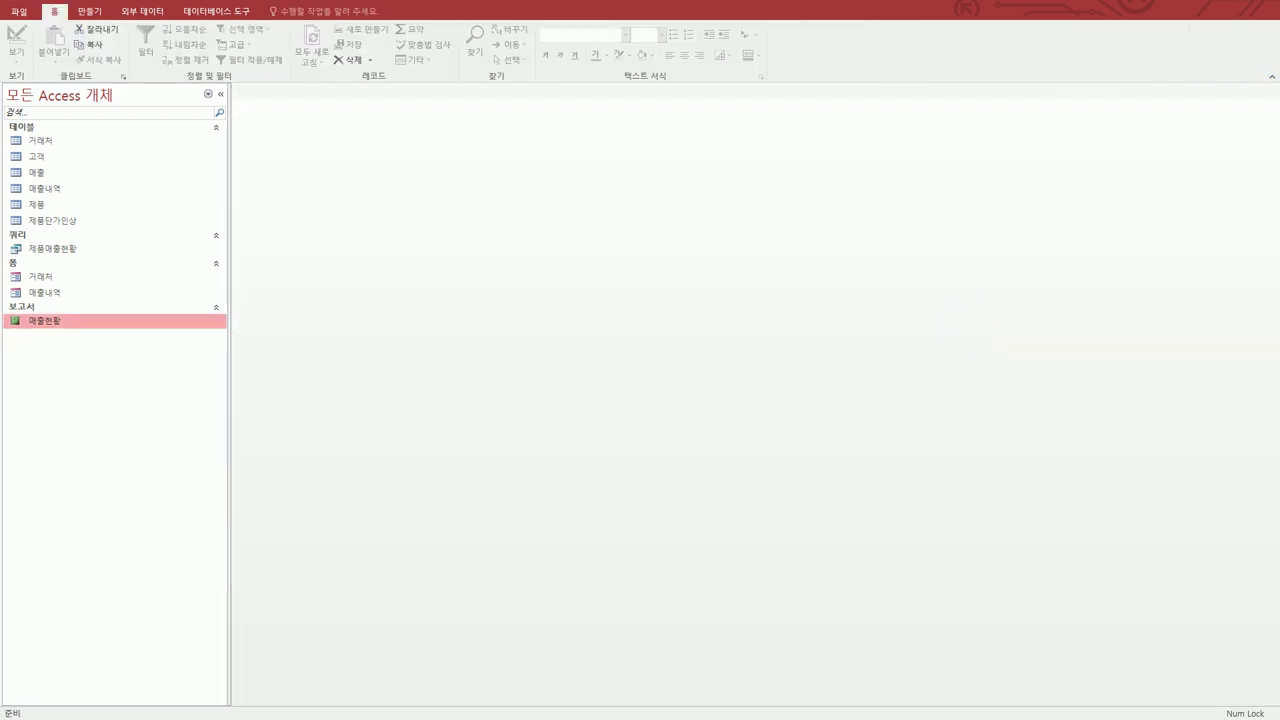
key("alt+Tab")
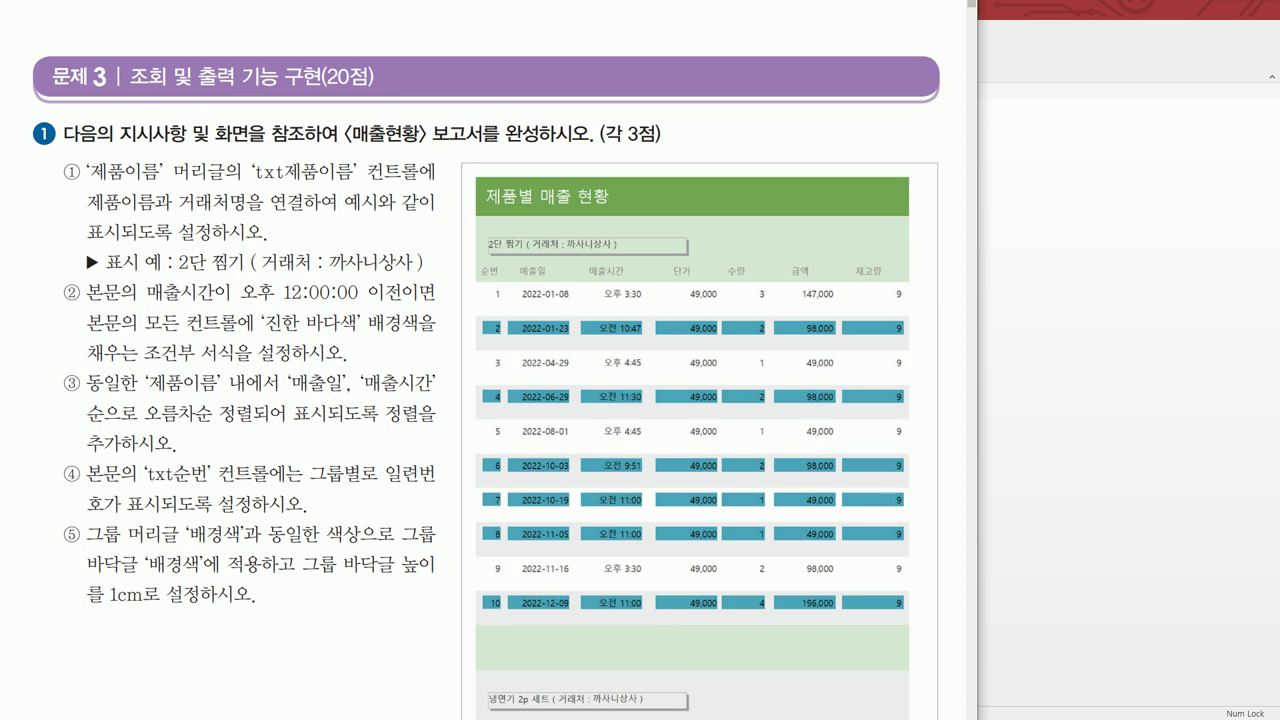
key("Page_Down")
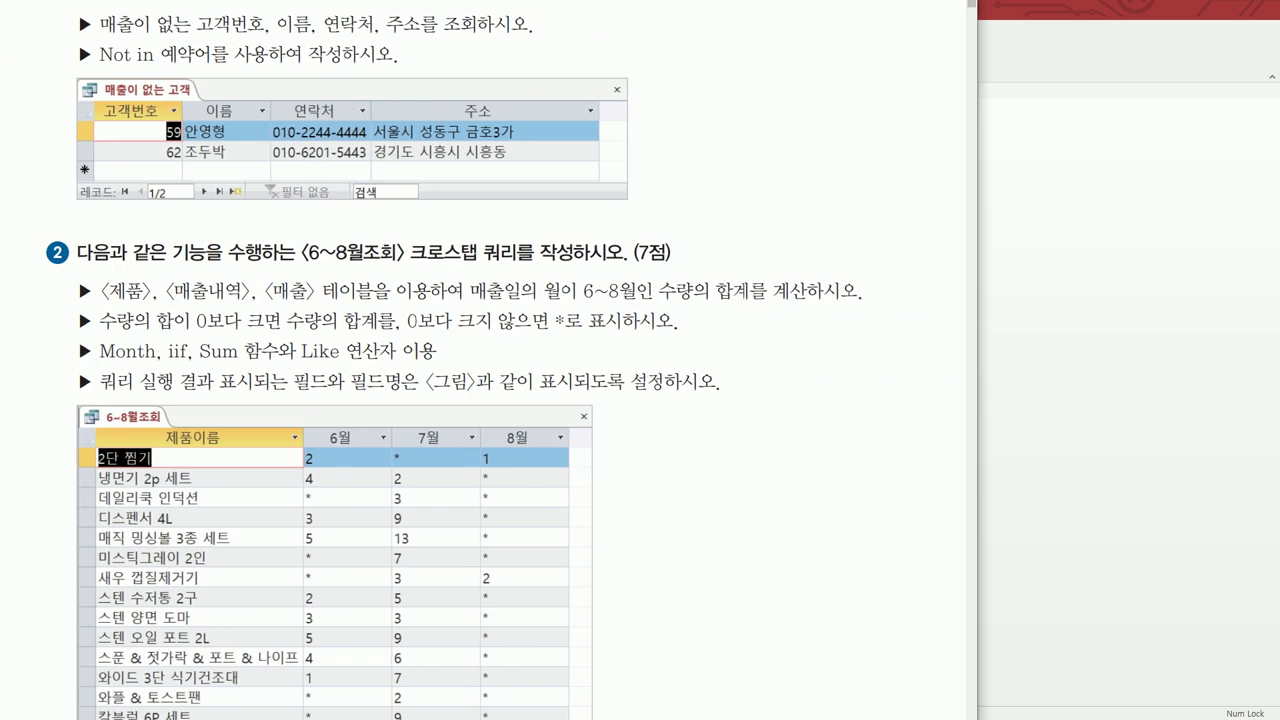
scroll(487, 460, "up", 5)
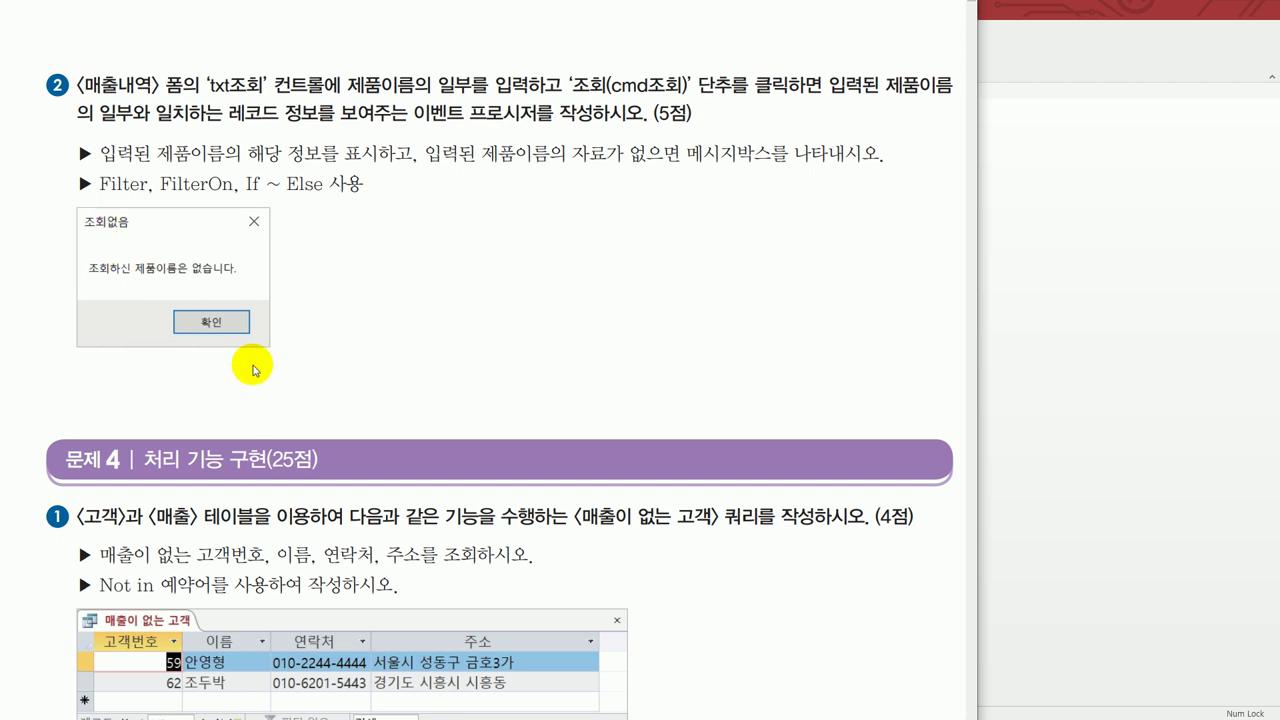
left_click(1063, 337)
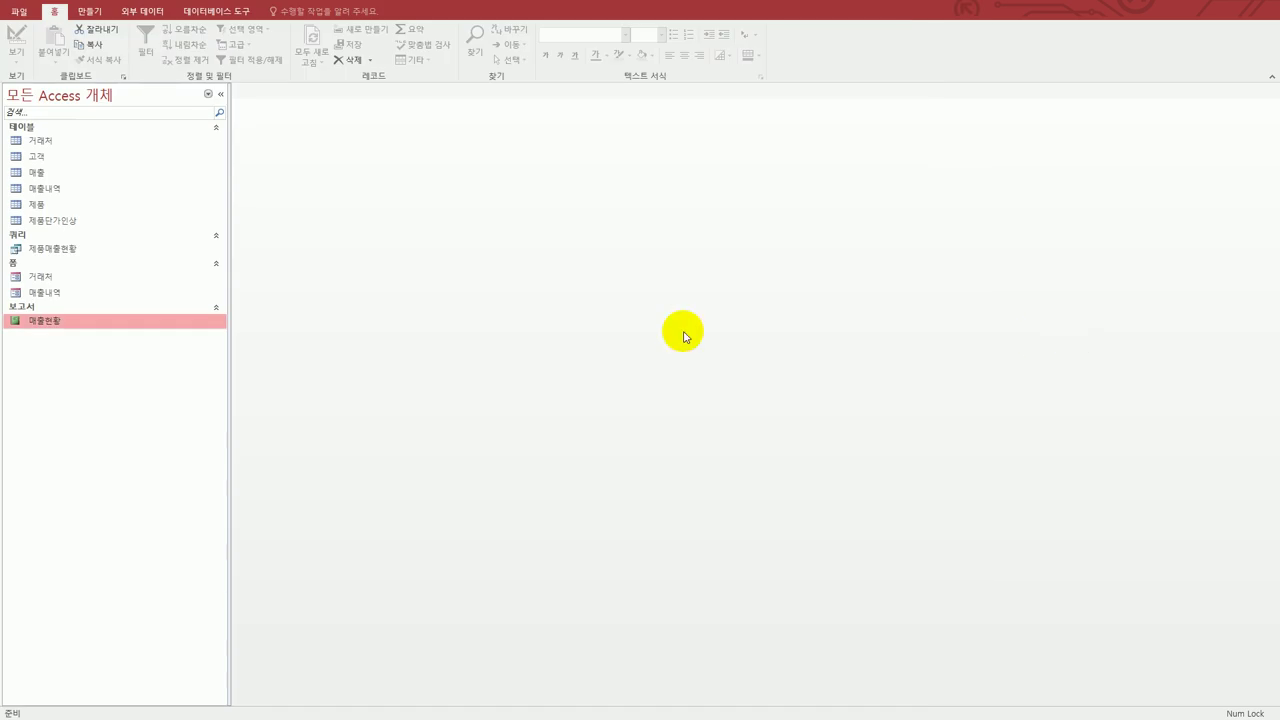
- Open the 매출내역 form in design view
left_click(87, 297)
right_click(87, 297)
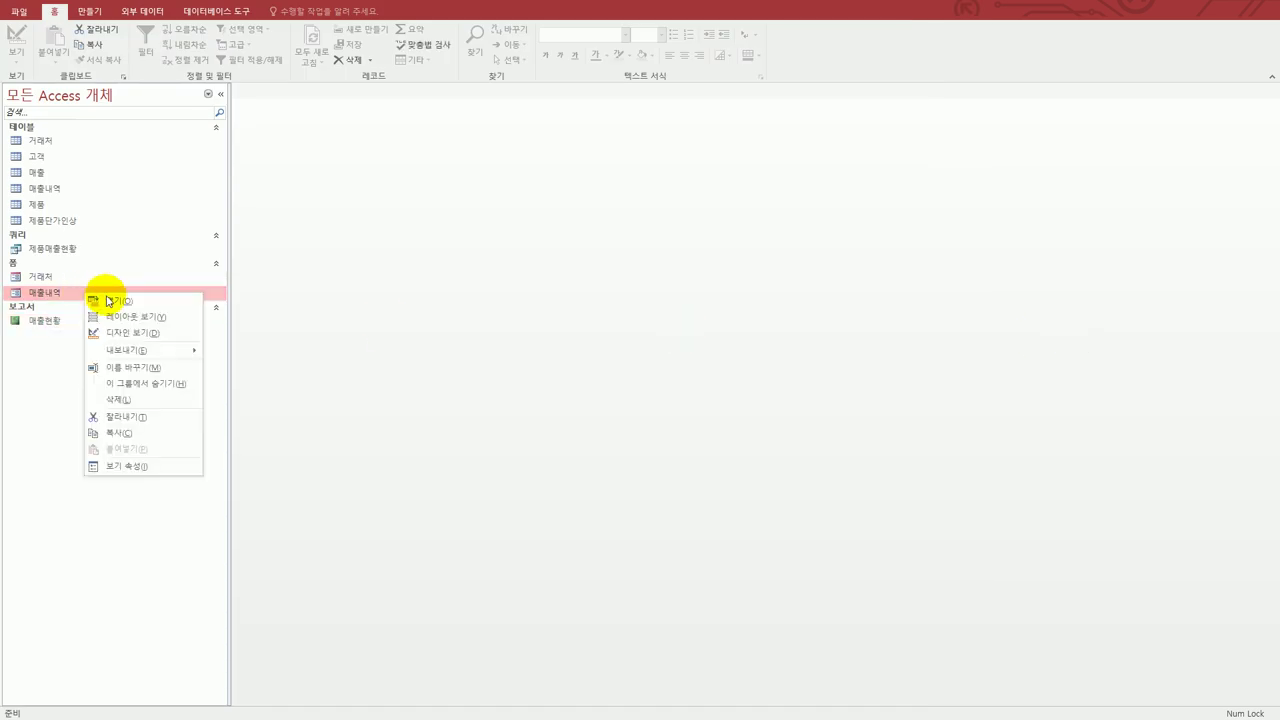
left_click(100, 331)
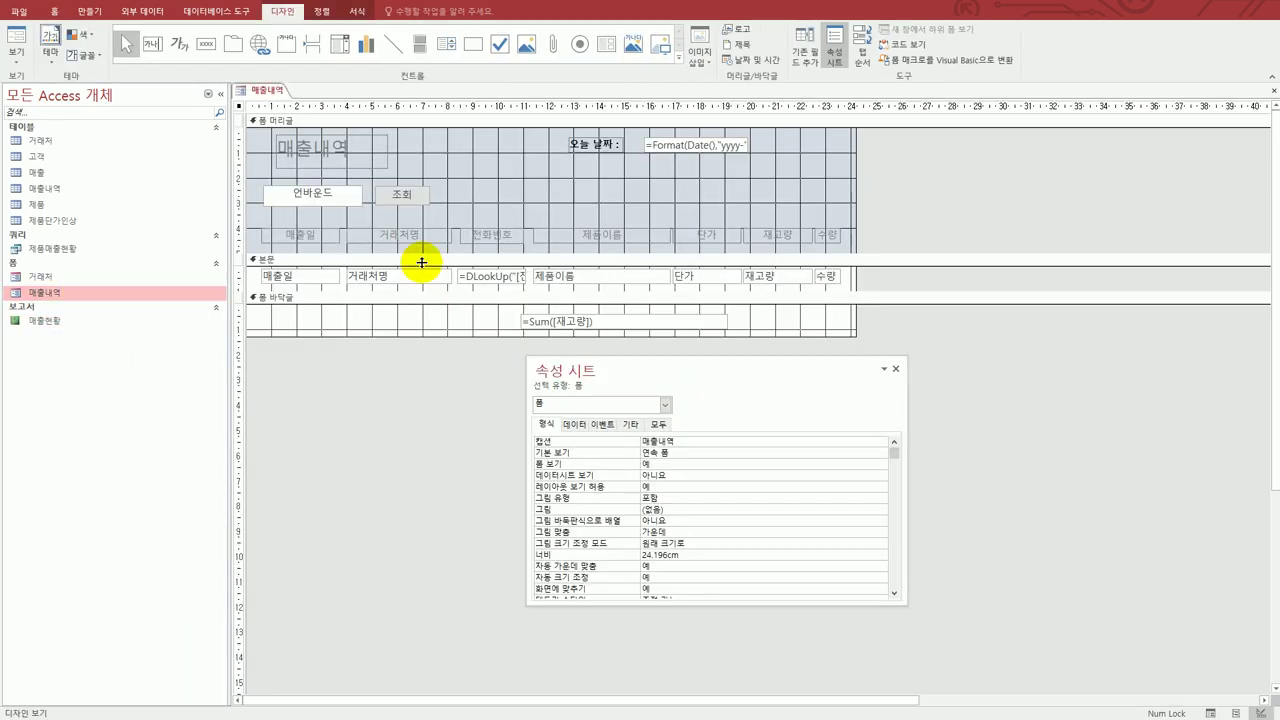
- Assign an event procedure to the On Click event of the 조회 button and open its code
left_click(413, 195)
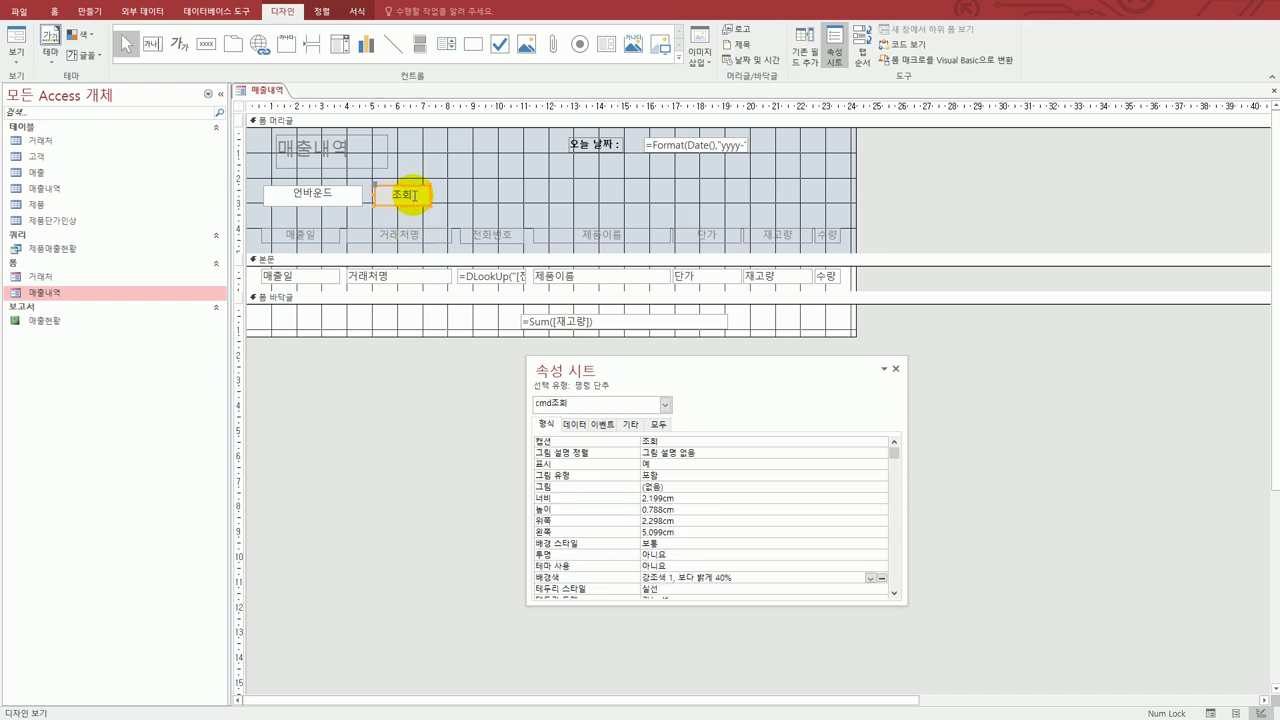
left_click(604, 426)
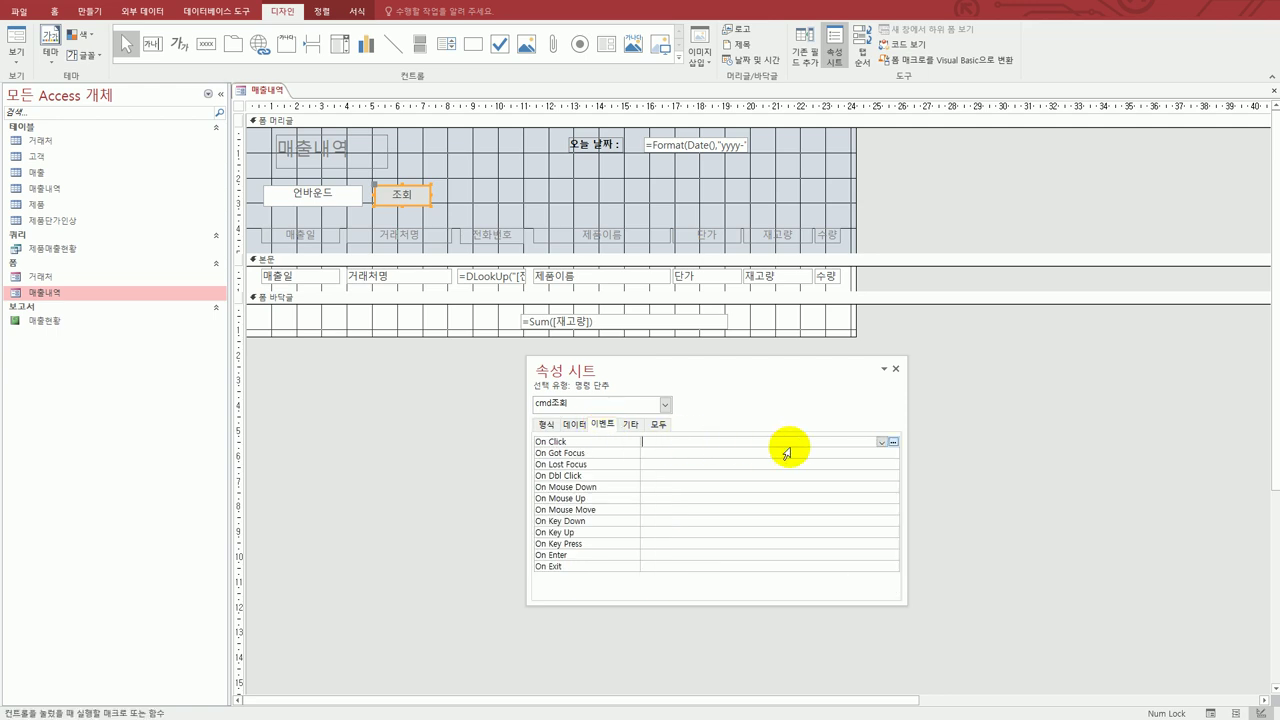
left_click(882, 442)
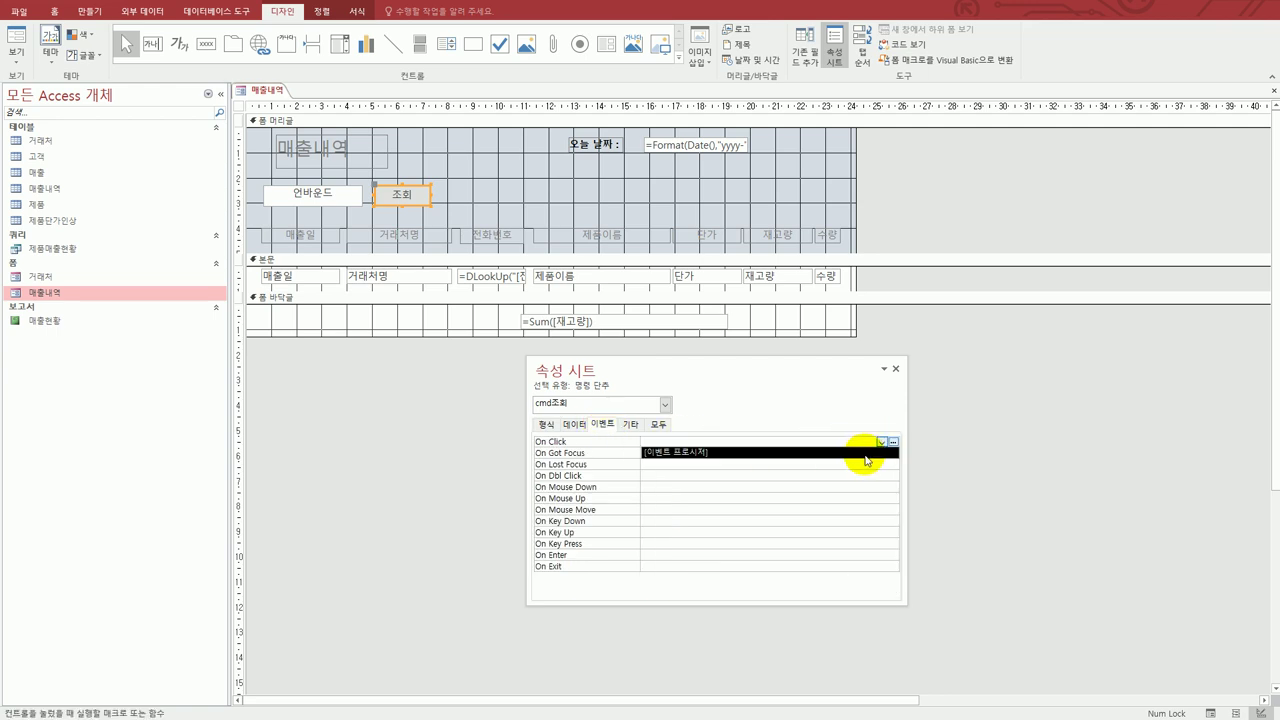
left_click(866, 457)
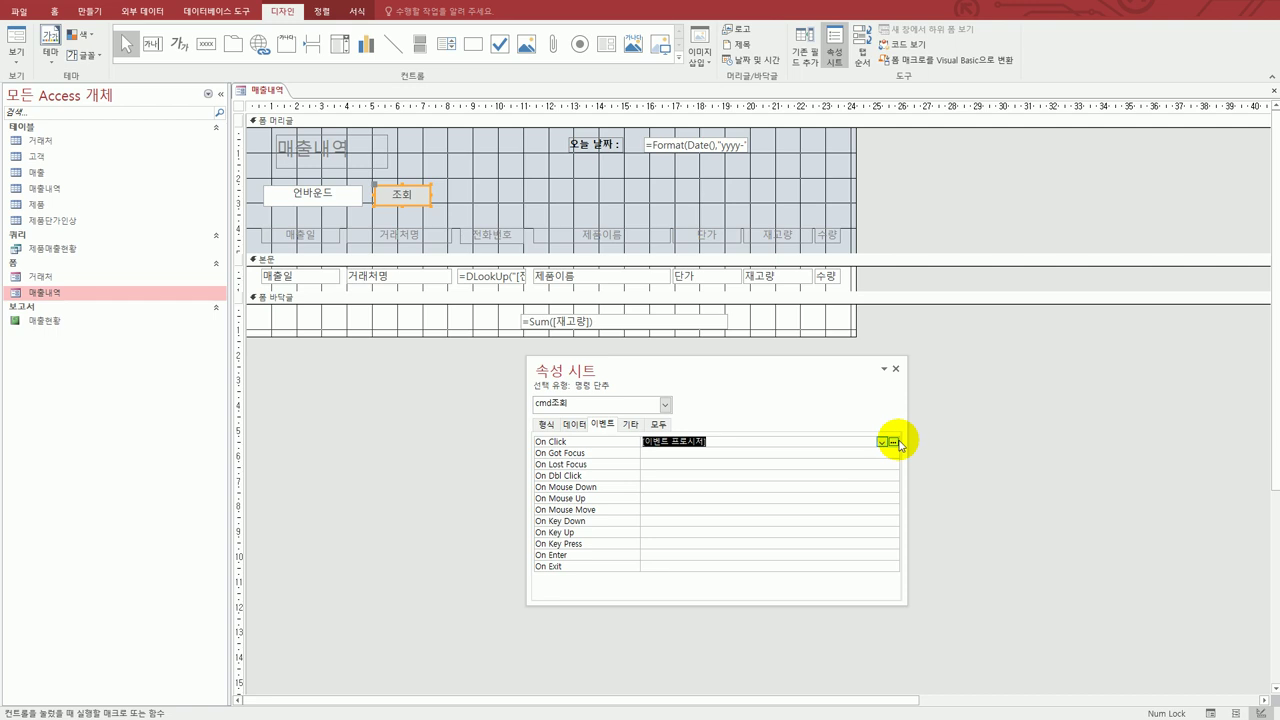
left_click(892, 441)
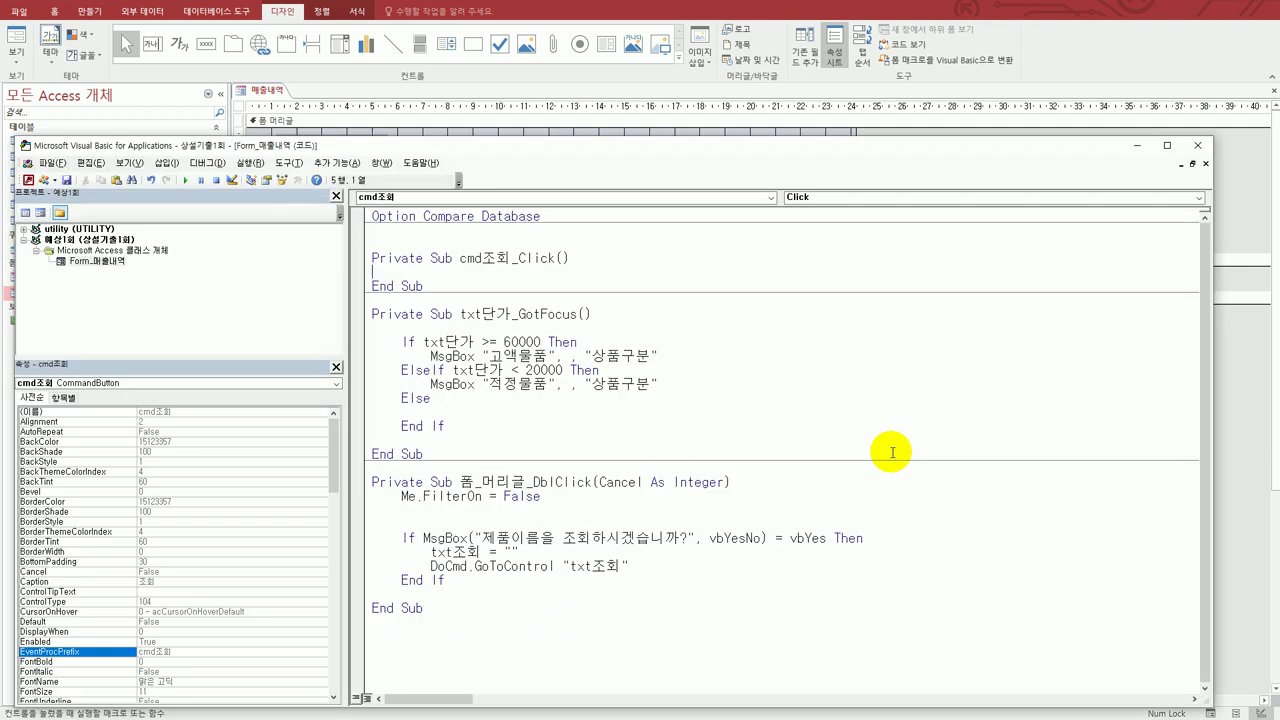
- Begin the cmd조회_Click procedure with a Me.Filter assignment of the string "제품이름 = txt조회"
key("Tab")
type("me.fi")
key("Tab")
type("= \"제품이름 ")
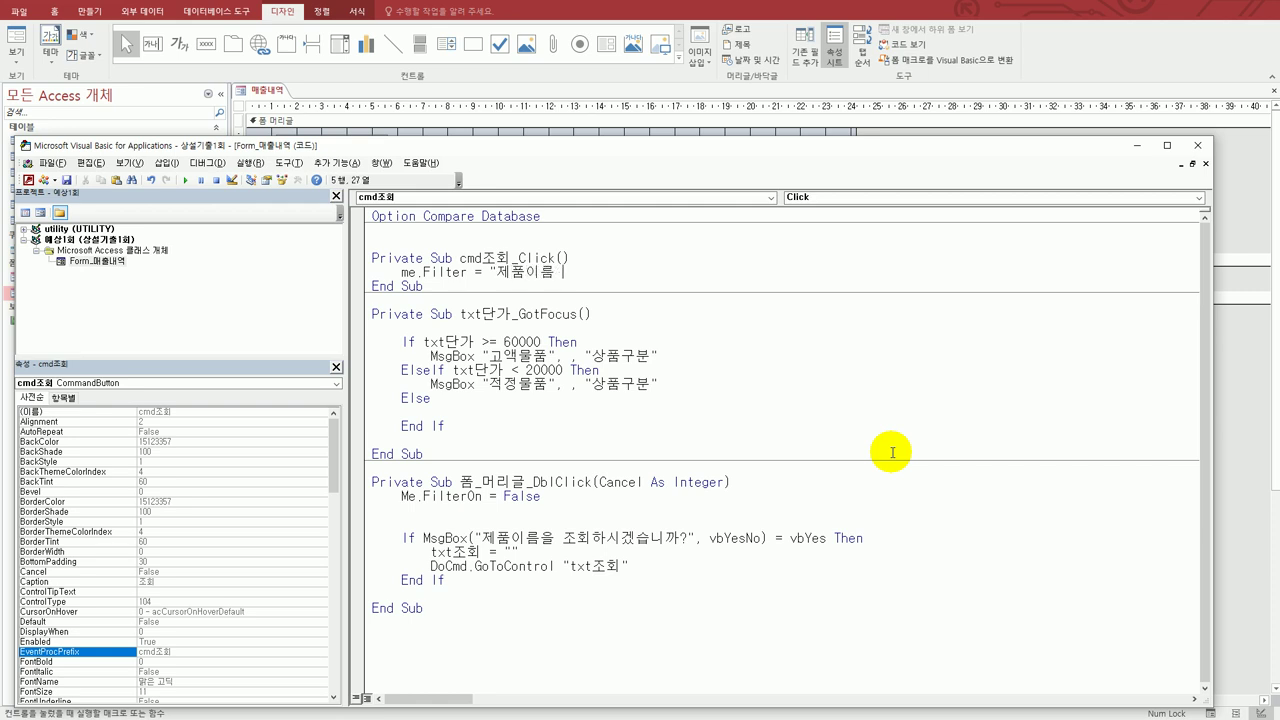
type("= txt조회\"")
- Replace the equals sign inside the filter string with like and put * wildcards around txt조회
key("Left")
key("Left")
key("Left")
key("Left")
key("shift+Left")
type("like ")
type("*")
key("Right")
key("Right")
key("Right")
type("*")
- Enclose the wildcard pattern in the filter string in single quotes
key("Left")
key("Left")
type("'")
key("Right")
key("Right")
key("Right")
key("Right")
type("'")
- Insert & operators before and after txt조회 in the filter expression
key("Left")
key("Left")
key("Left")
key("Left")
type("&")
key("Right")
key("Right")
type("&")
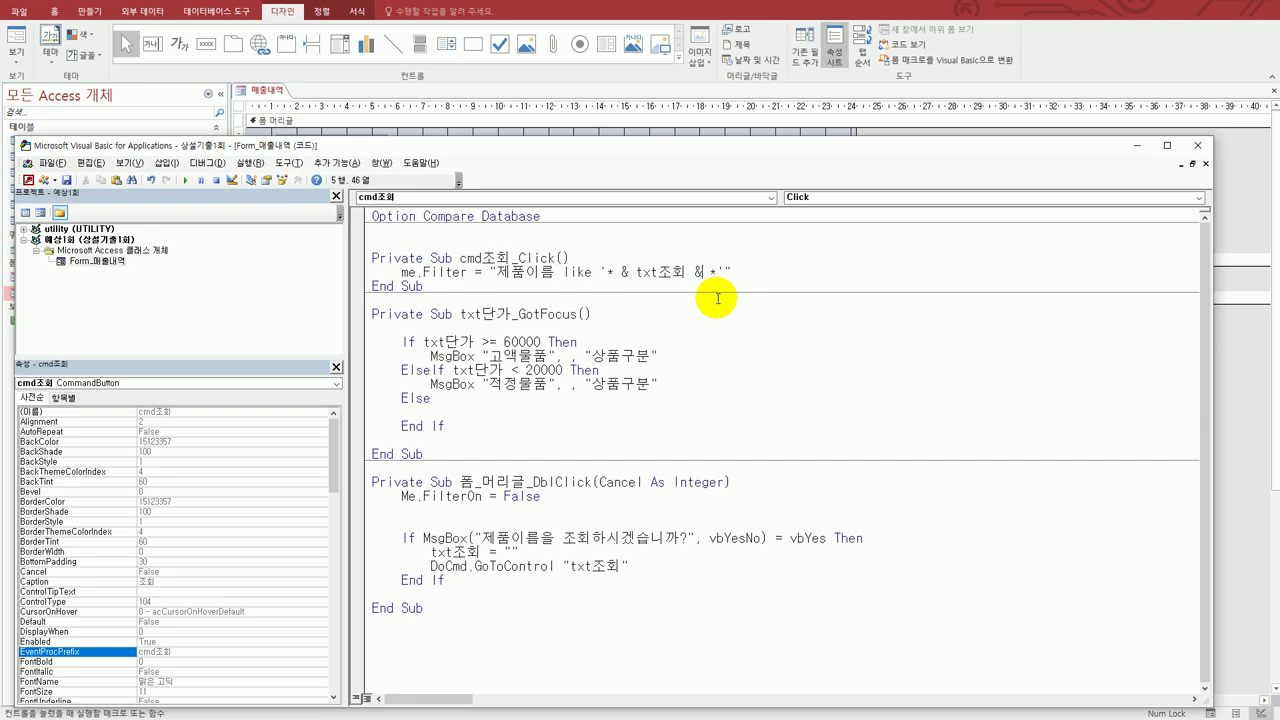
- Add the missing double quotes so the filter reads "제품이름 like '*" & txt조회 & "*'"
left_click(613, 271)
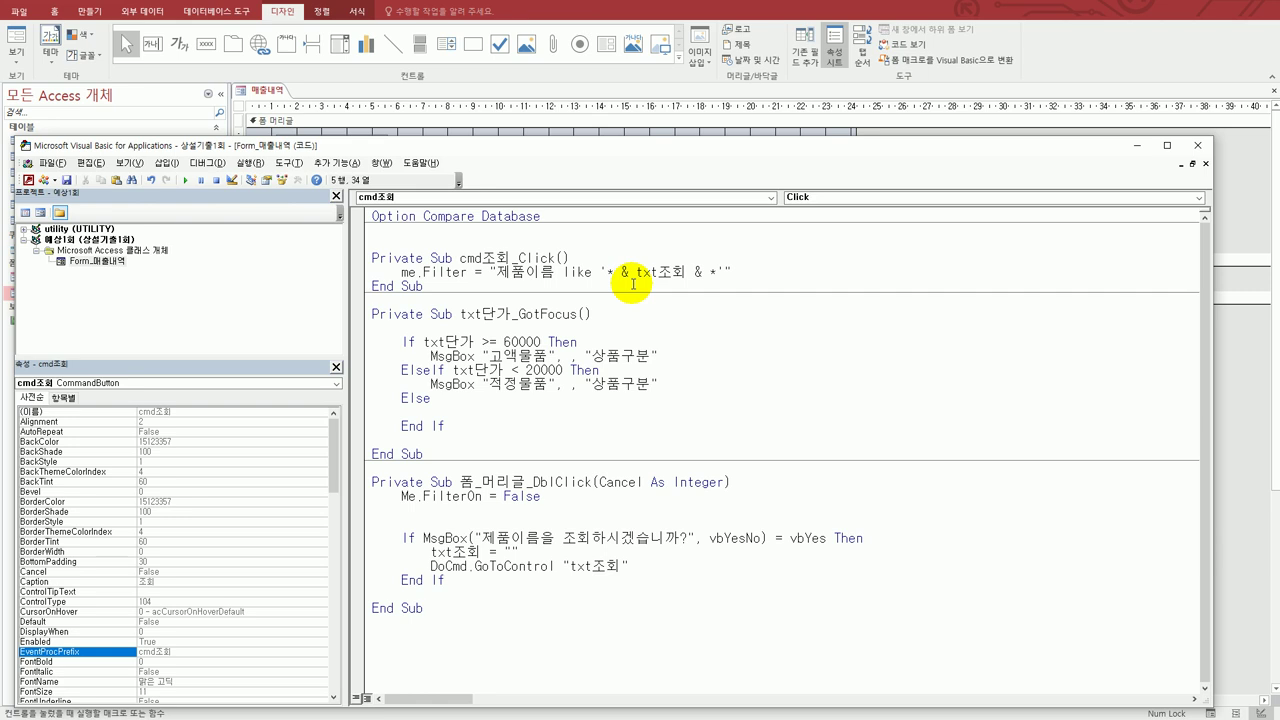
type("\"")
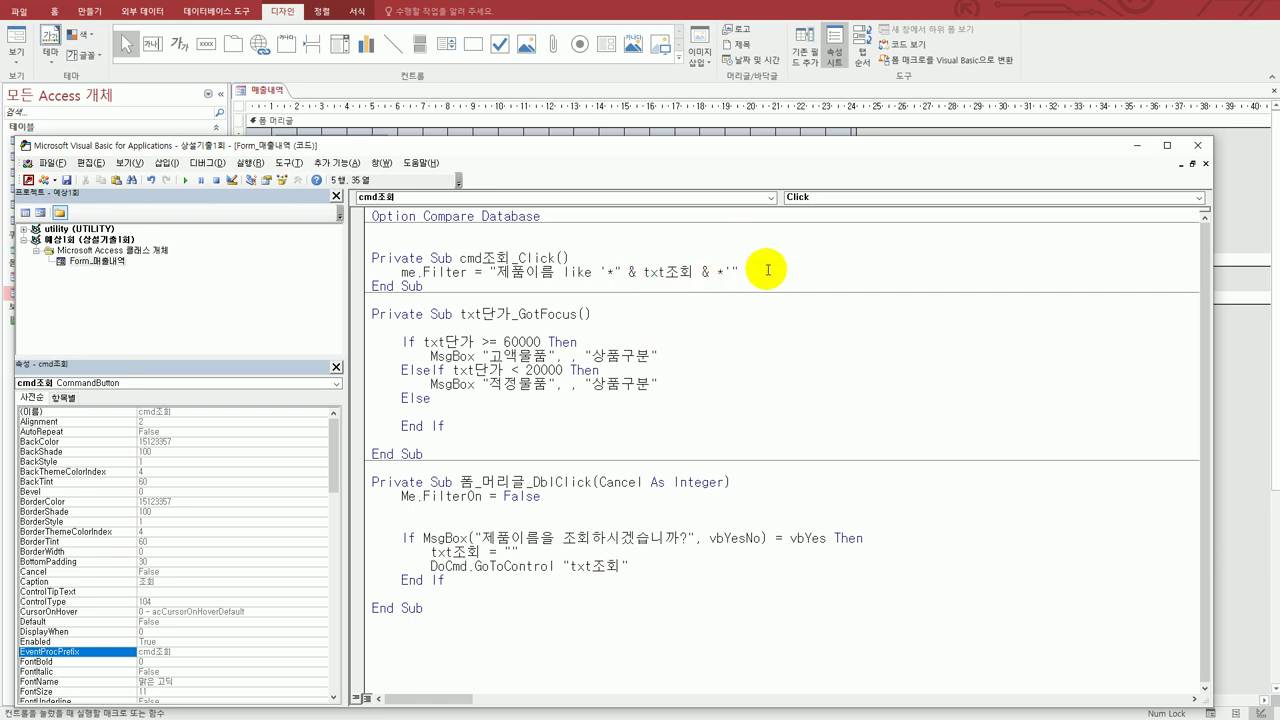
left_click(715, 271)
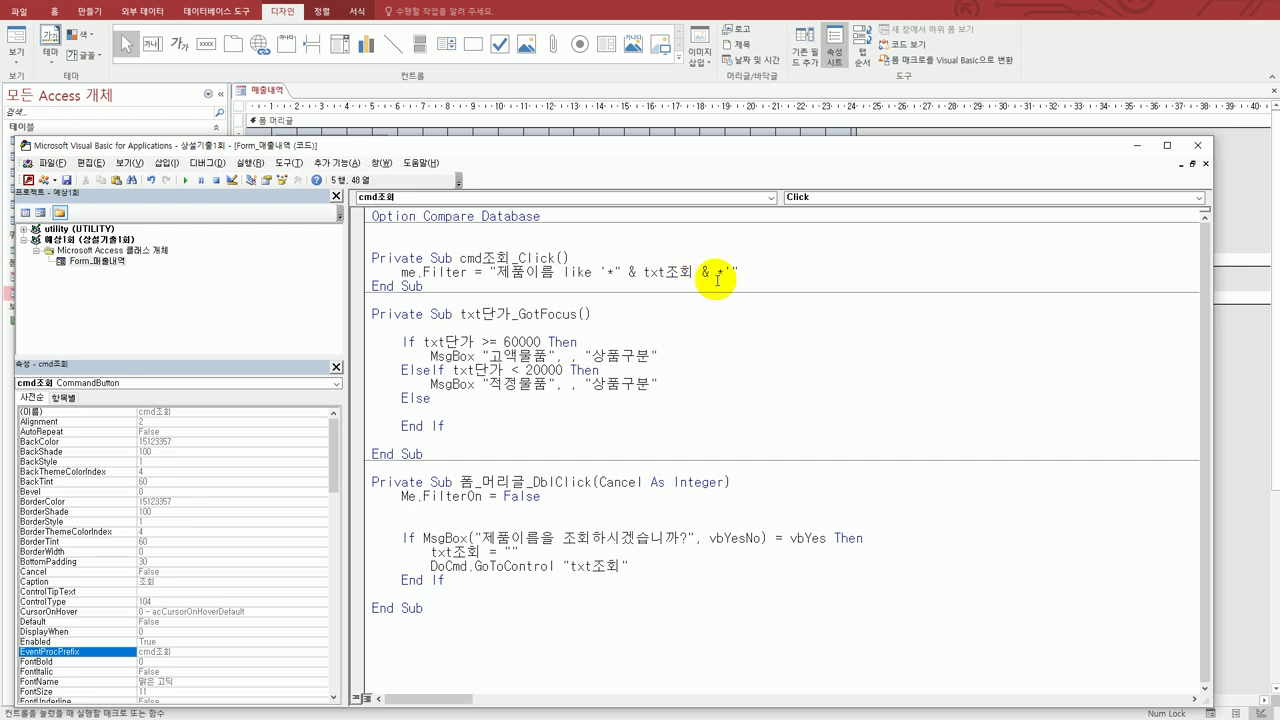
type("\"")
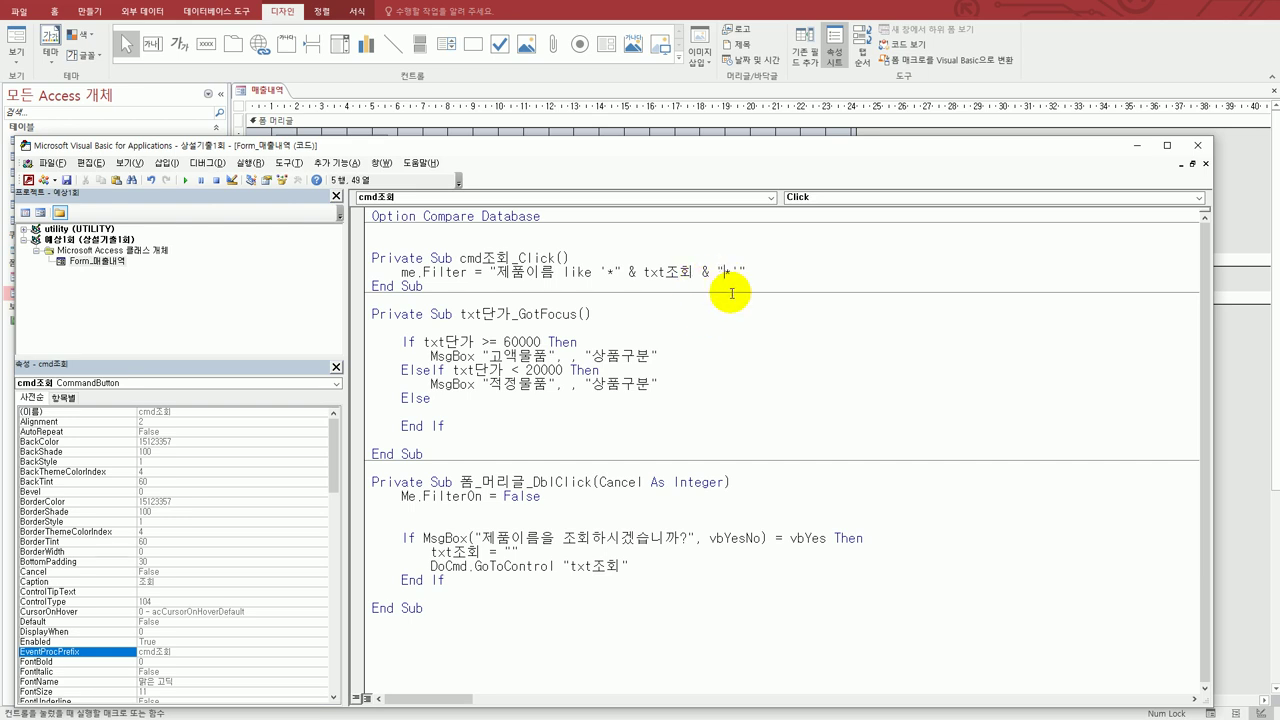
left_click(777, 264)
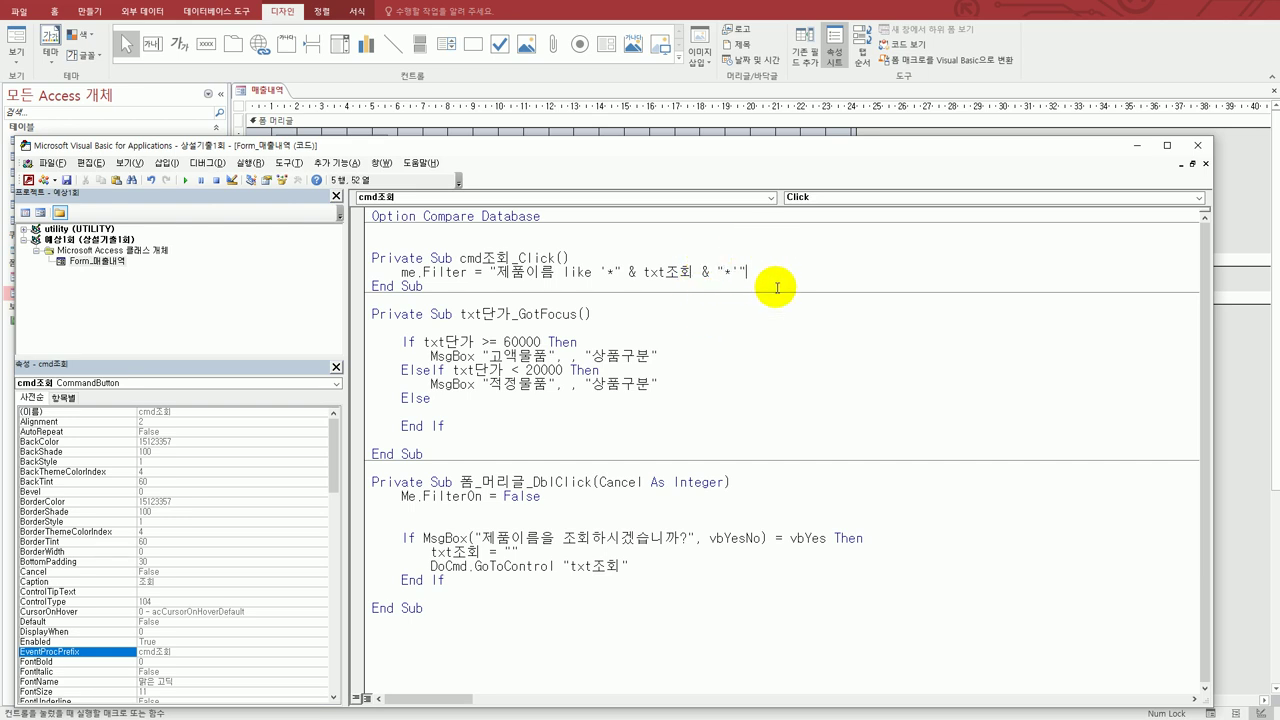
- Add the statement Me.FilterOn = True below the filter line
key("Return")
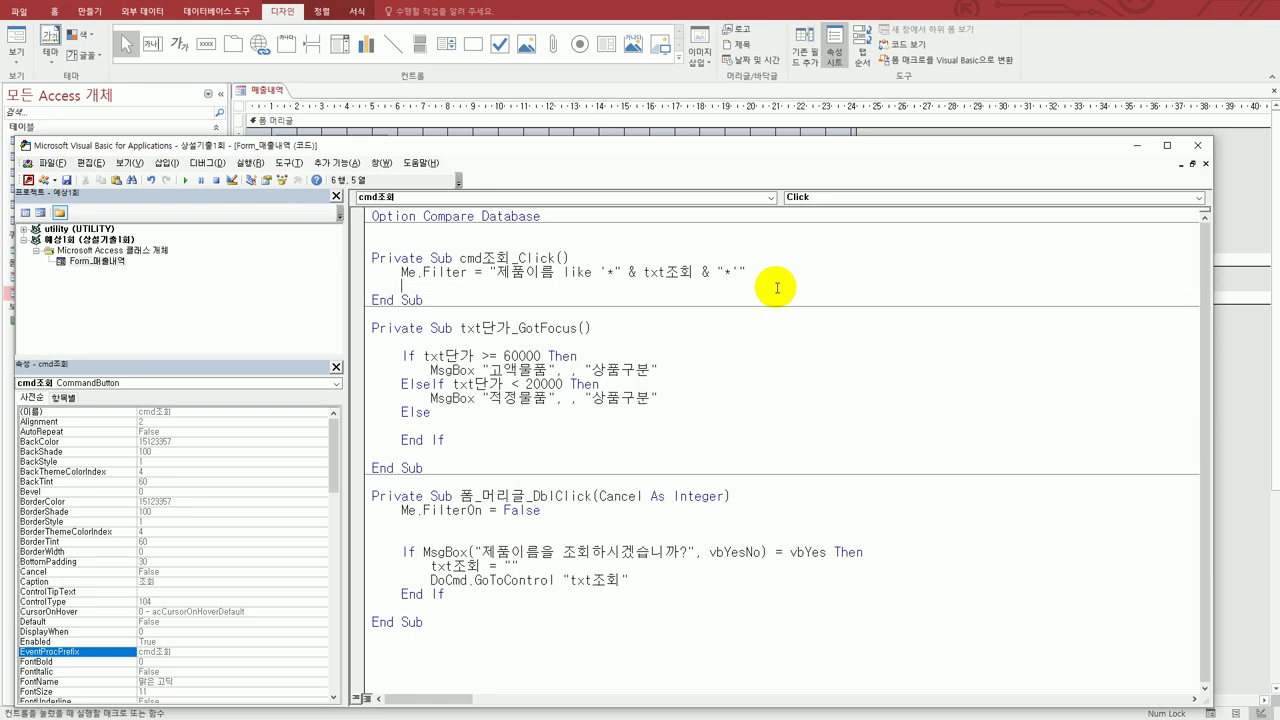
type("me.fi")
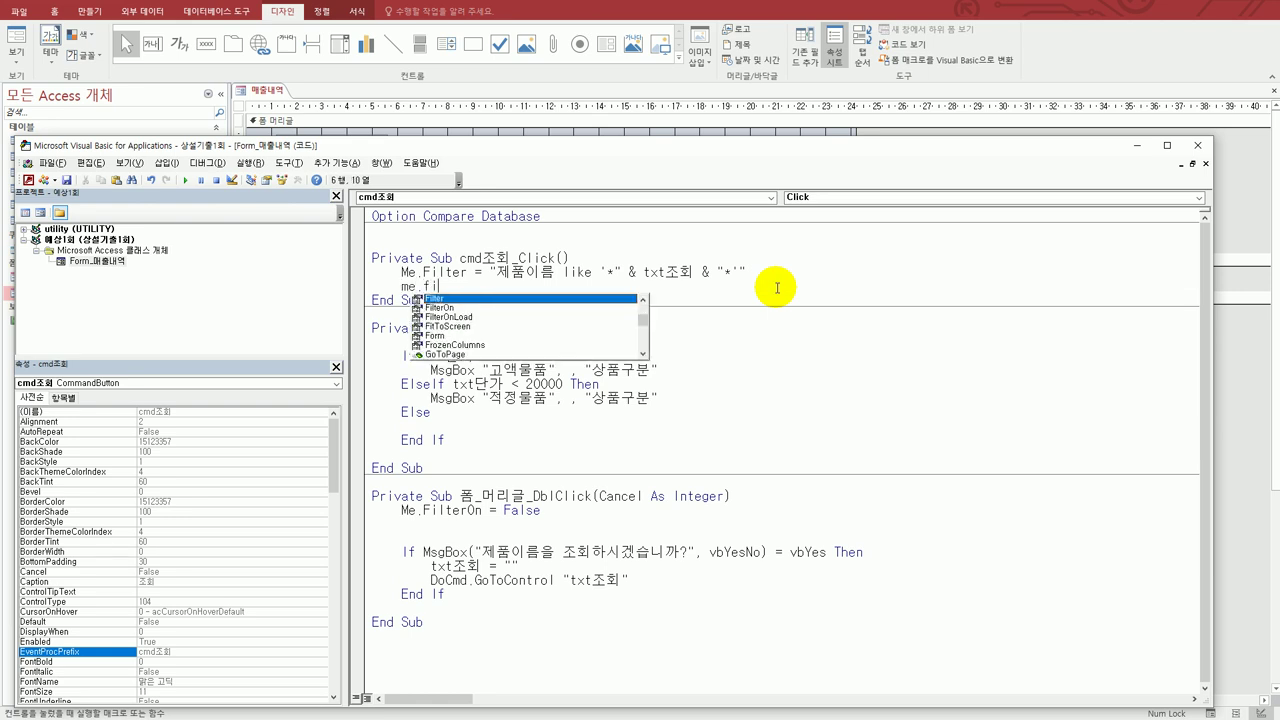
type("lterOn = True")
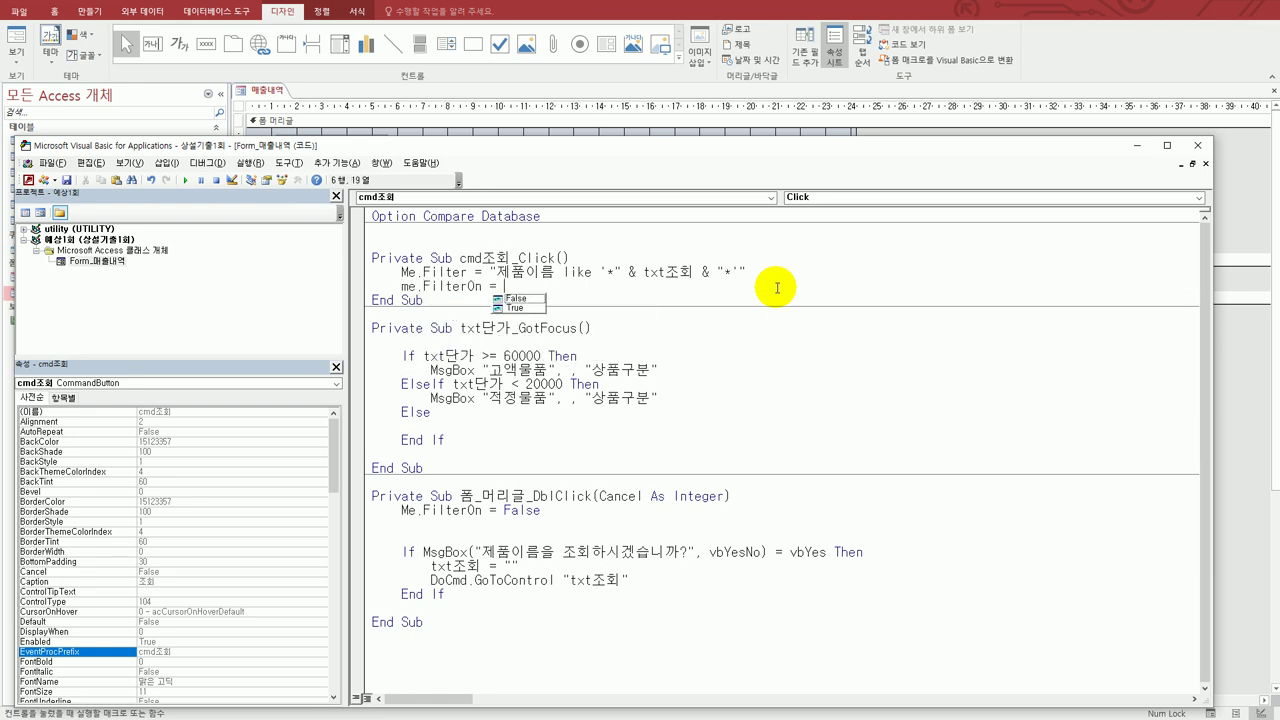
key("Return")
key("Return")
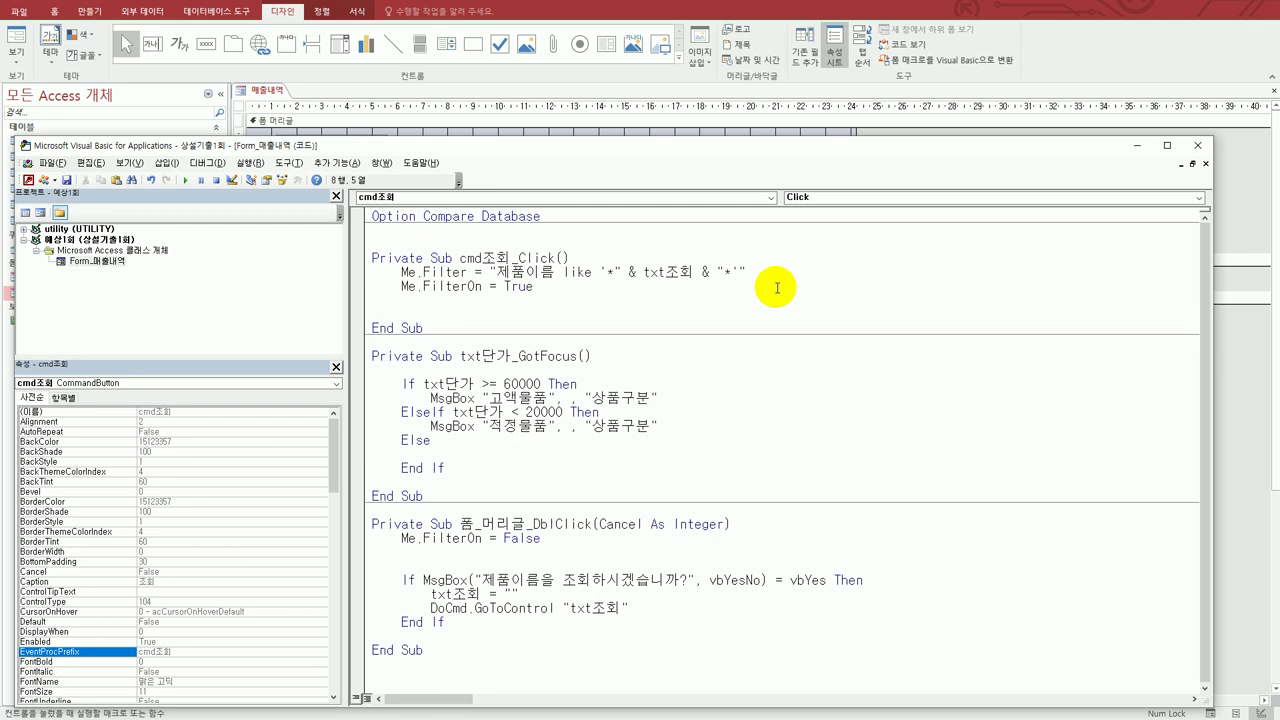
- Add an If IsNull(제품이름) Then condition with an Else branch, and begin a statement in that branch
type("if isnull(")
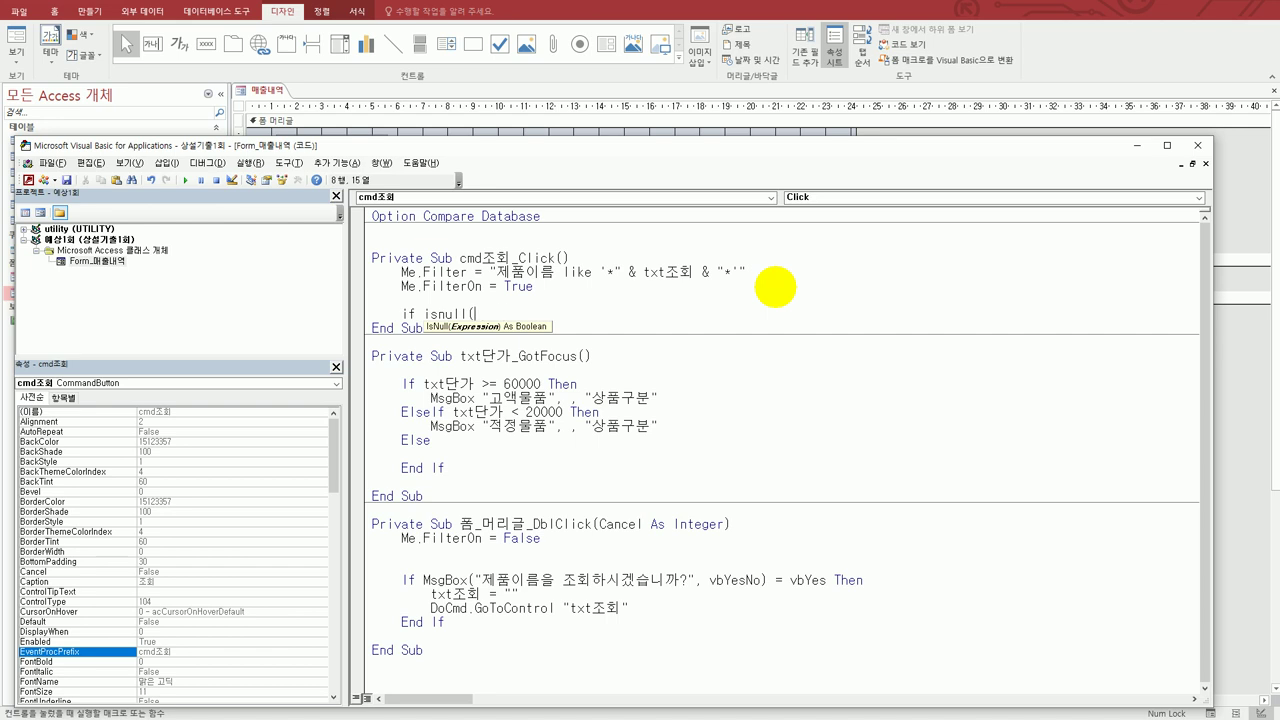
type("제품이름) Then")
key("Return")
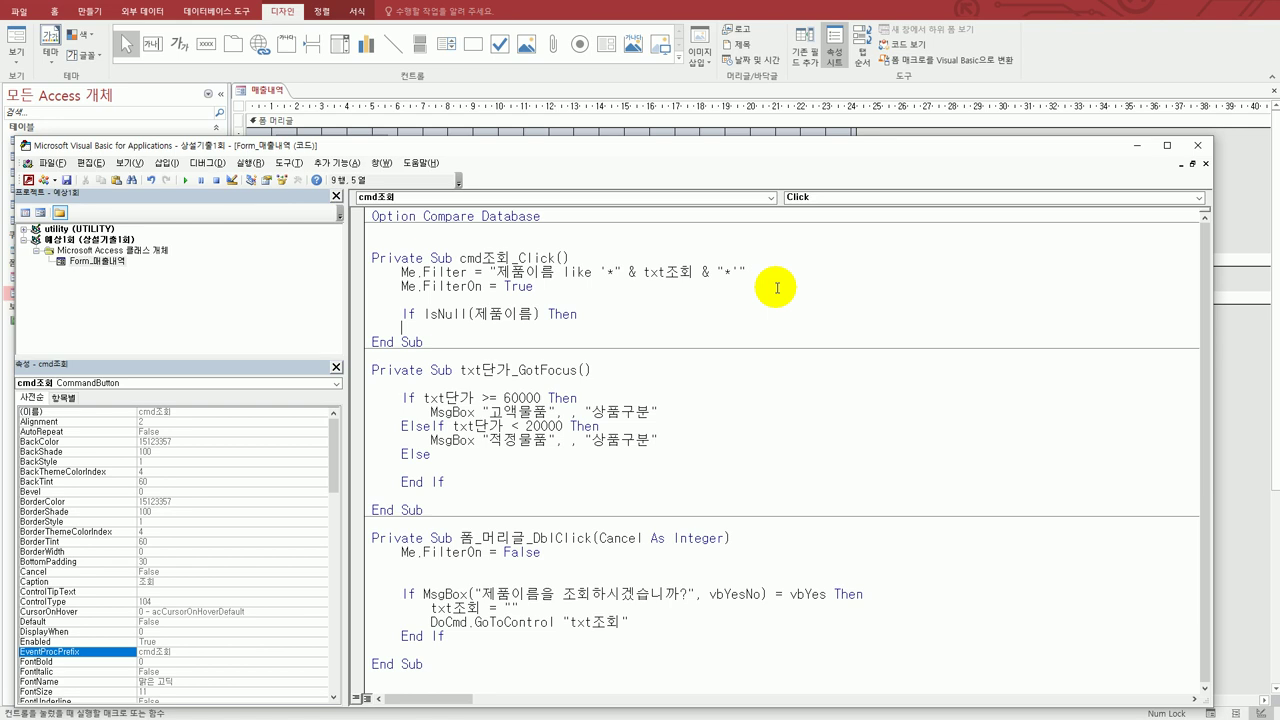
key("Return")
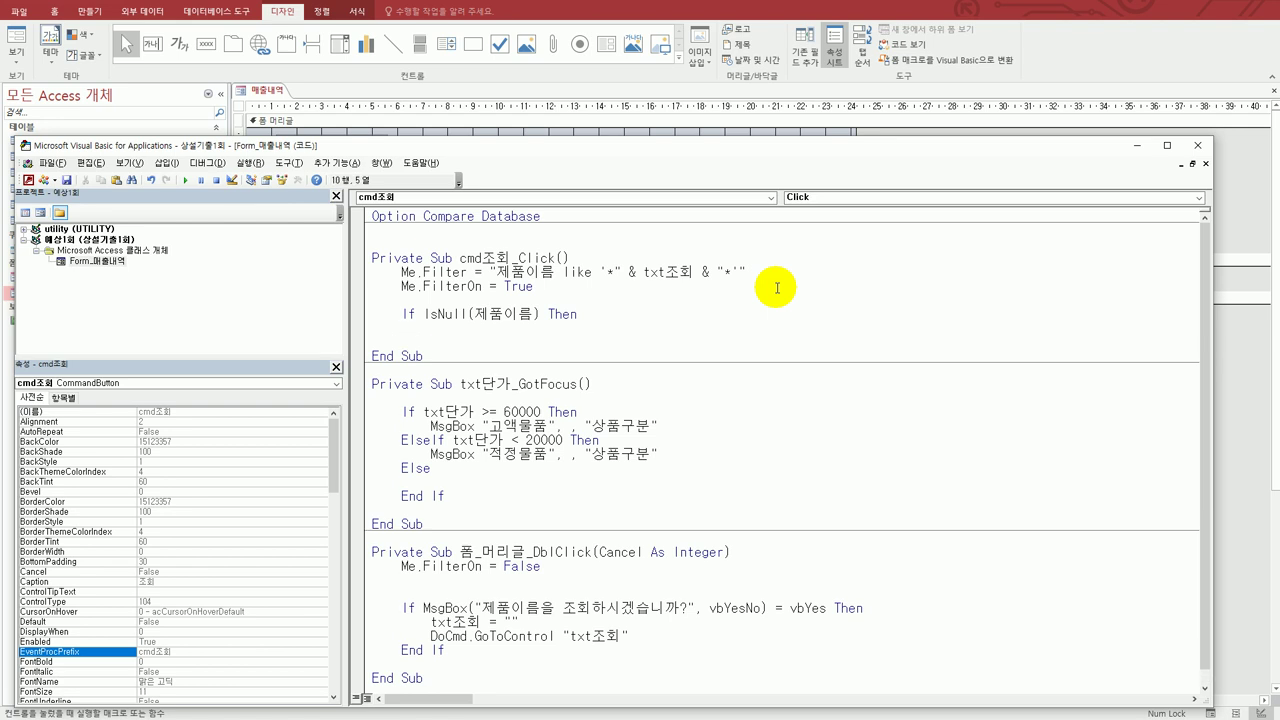
type("else")
key("Return")
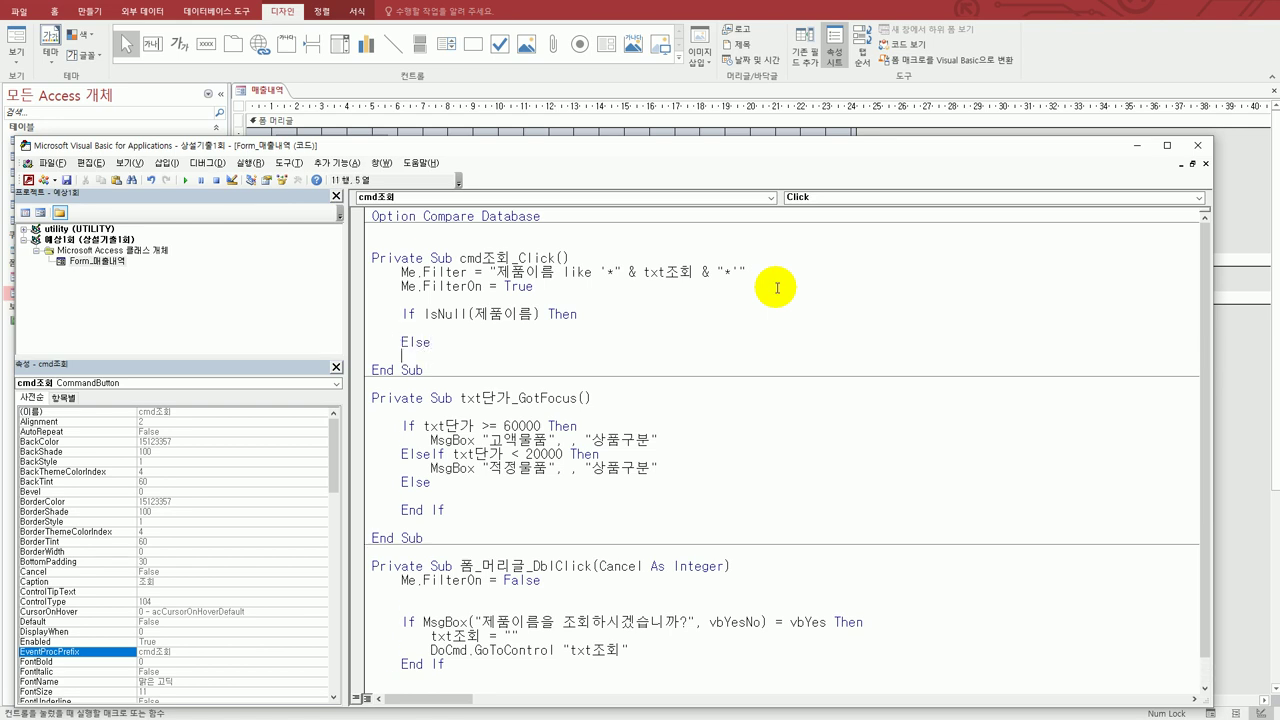
key("Tab")
type("ms")
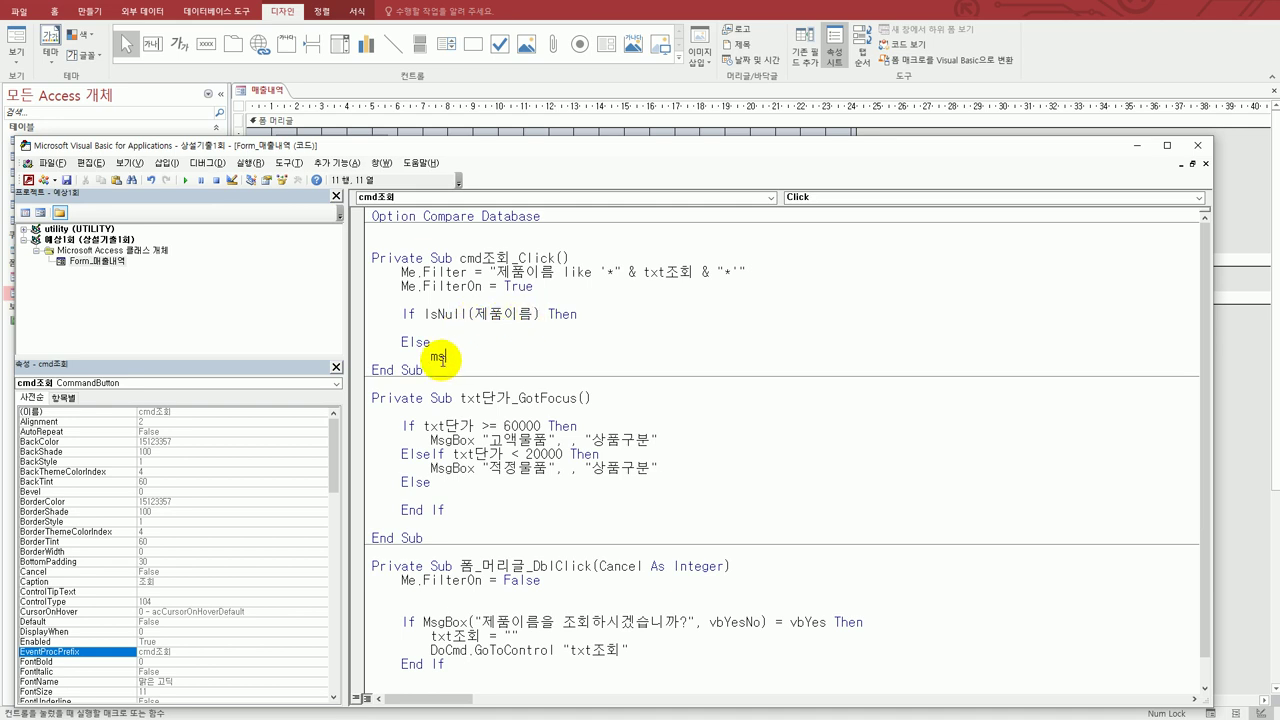
- Extend the IsNull(제품이름) condition with a comparison to False
left_click(540, 314)
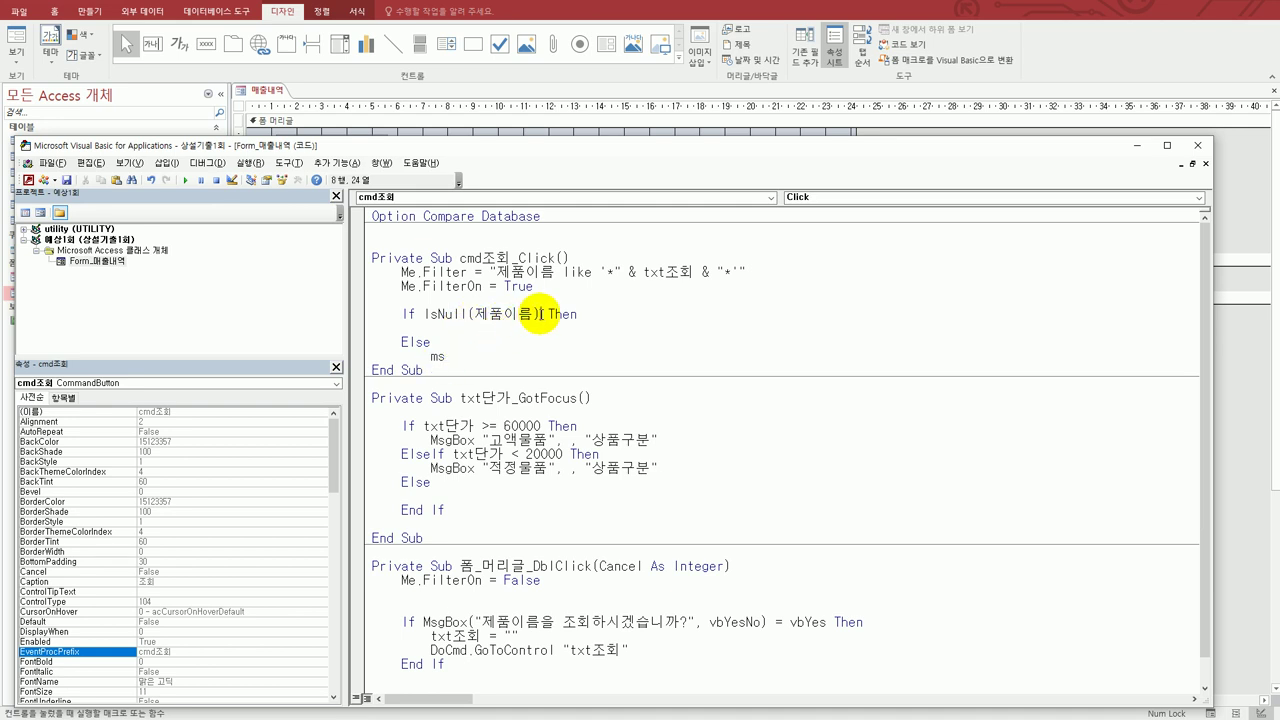
type("=fa")
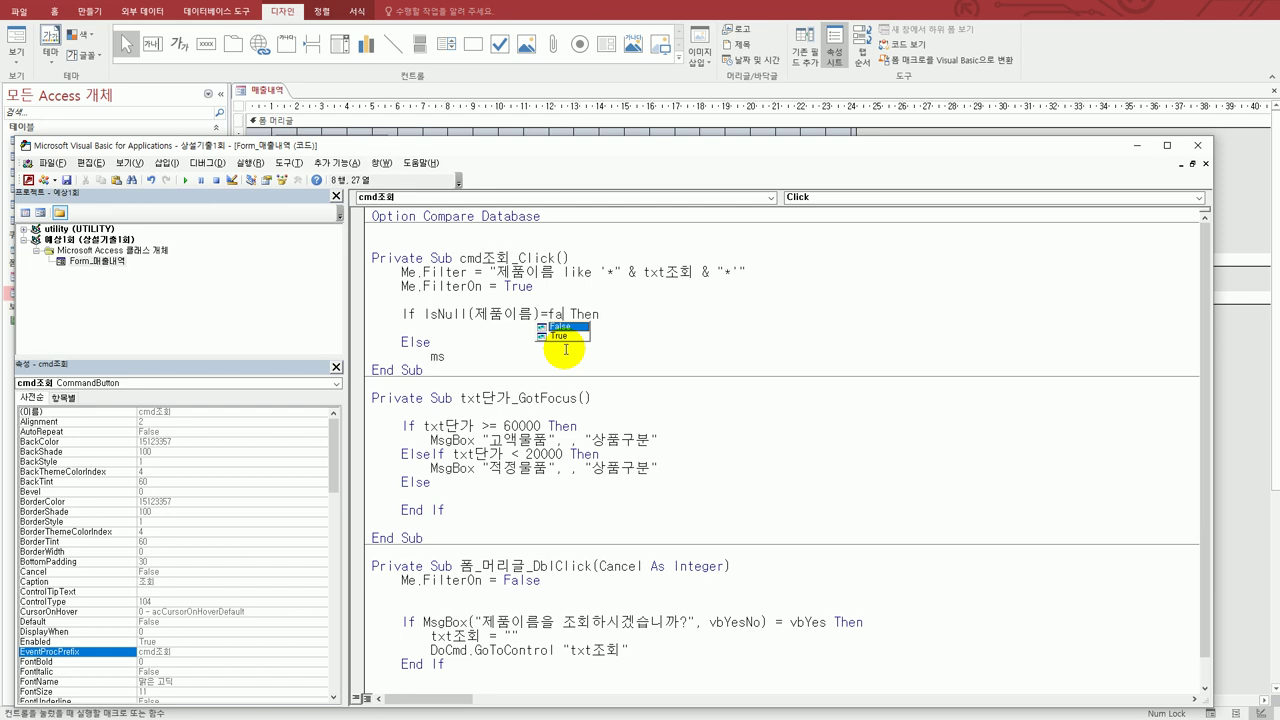
key("Tab")
key("Down")
left_click(566, 349)
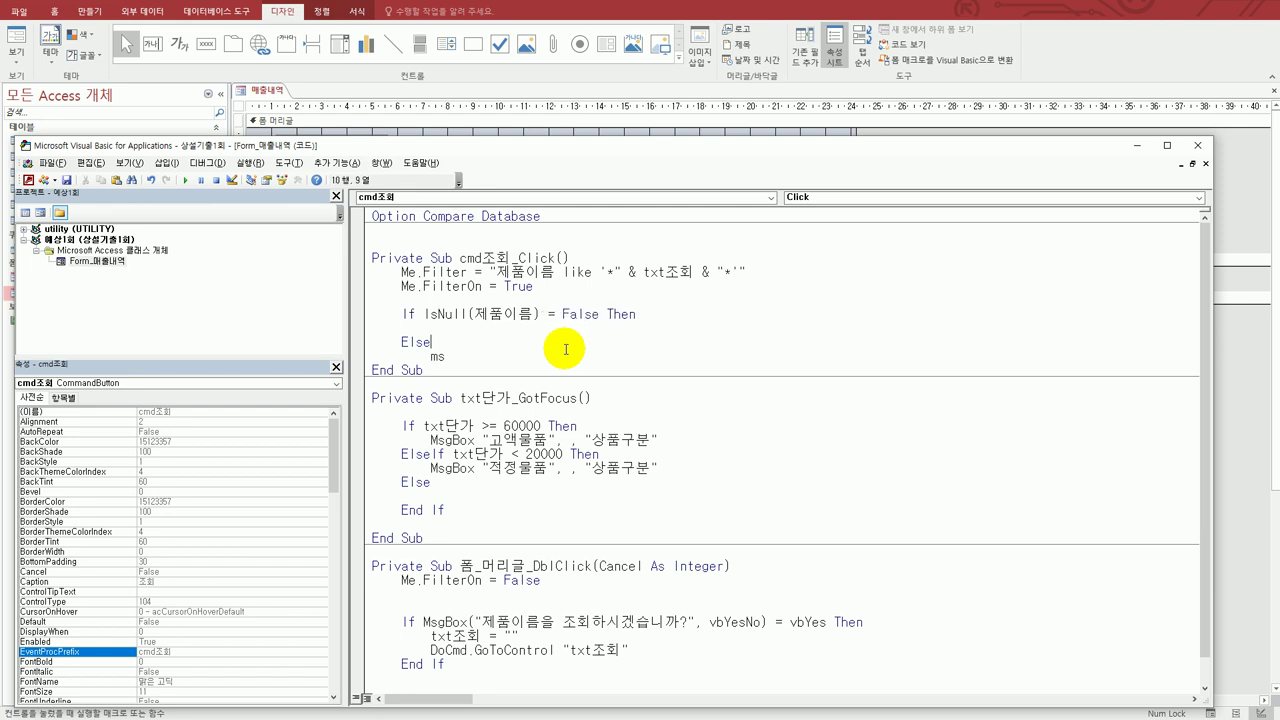
- Complete the Else branch's statement as a MsgBox with the prompt "조회하신 제품이름은 없습니다."
key("Up")
key("Down")
key("End")
key("Down")
key("End")
type("gbox ")
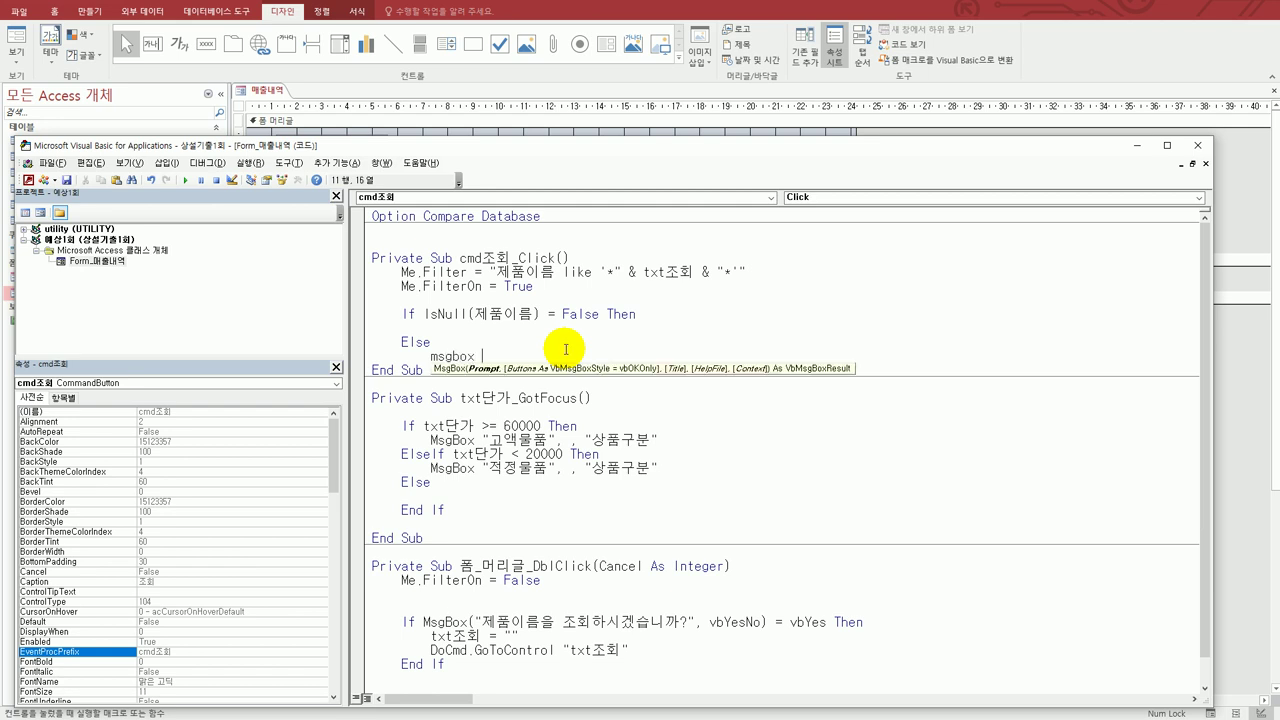
type("\"조회하신 ㅈ제품이름은 없습니디")
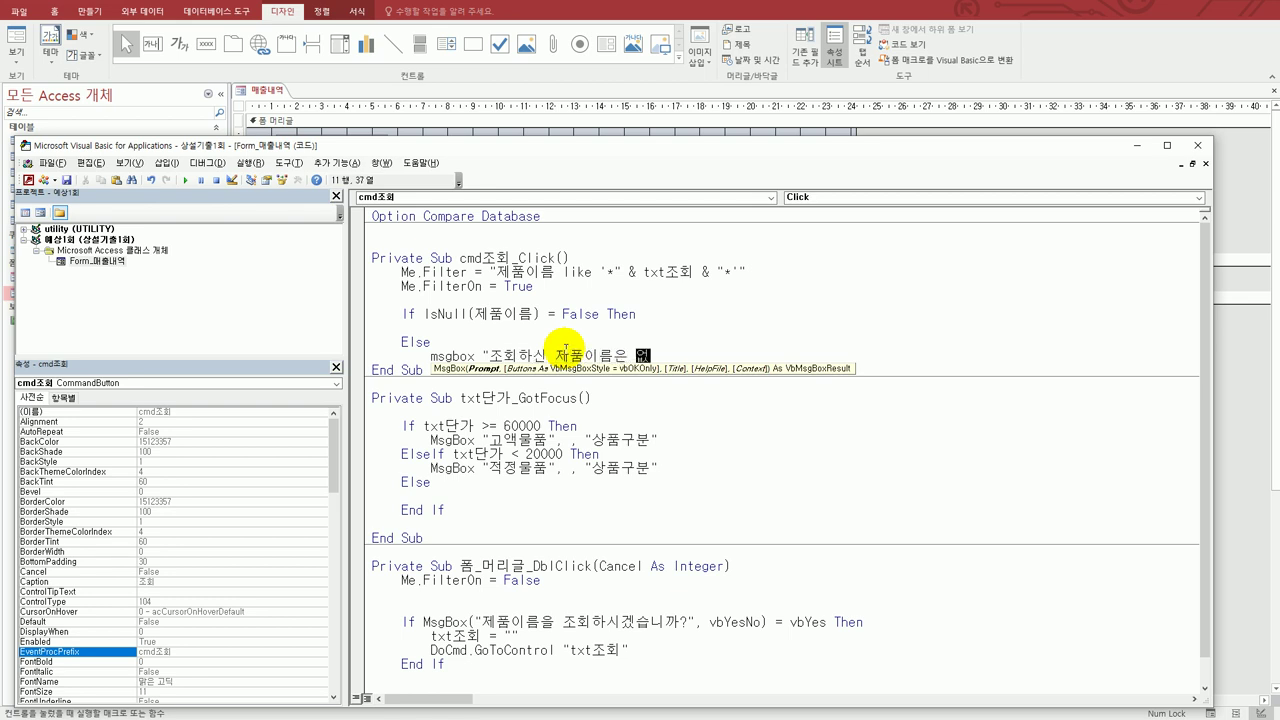
key("BackSpace")
type("다.")
type("\",")
type(",")
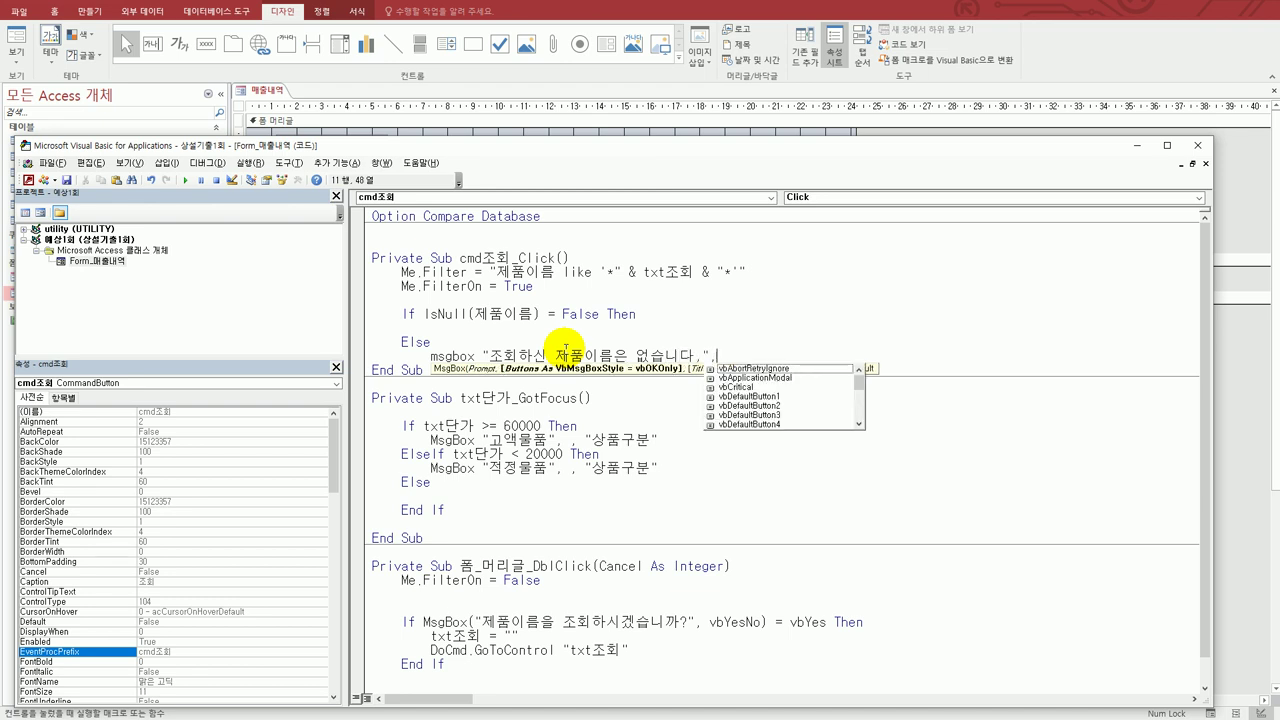
- Give the message box the vbOKOnly button style and the title "조회없음"
type("vbok")
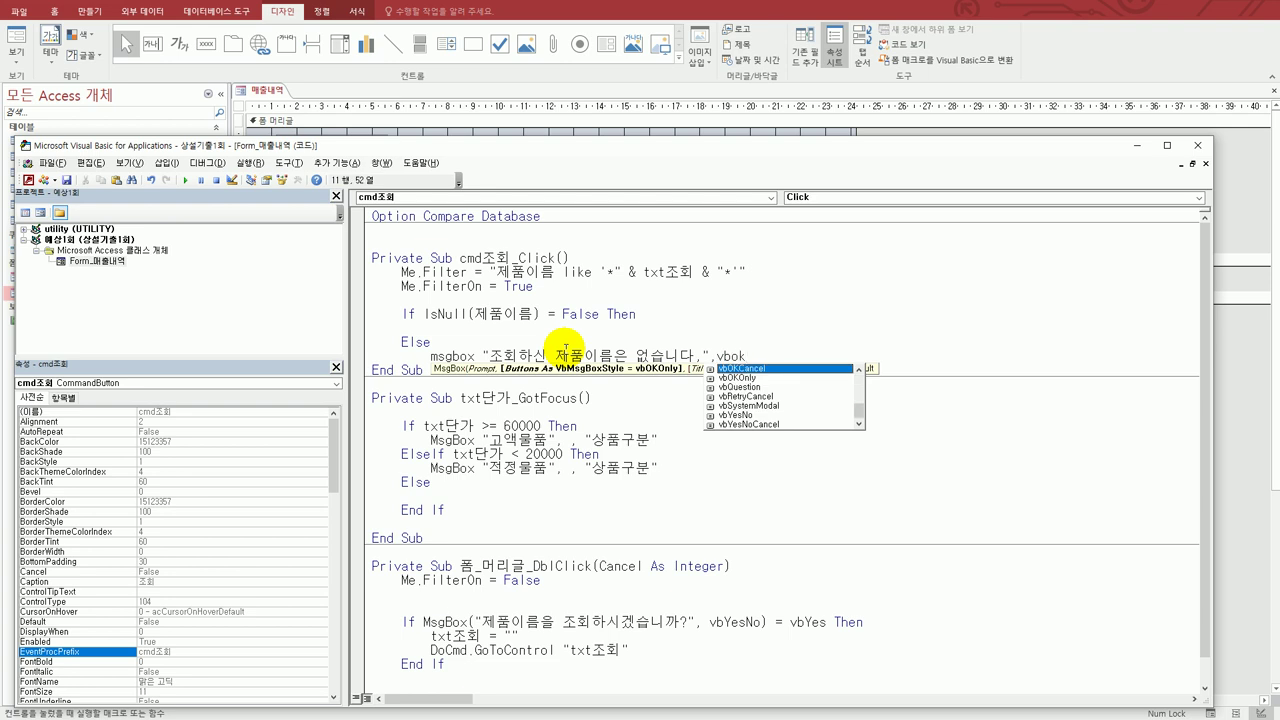
key("Down")
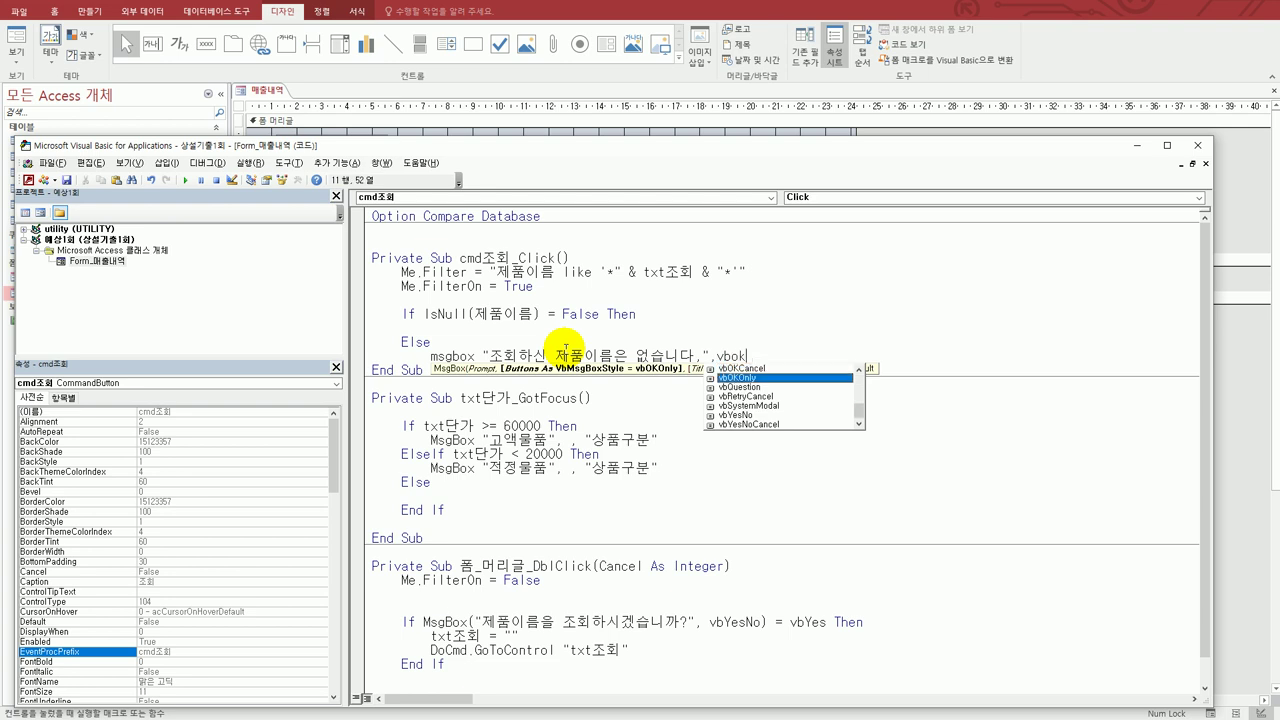
key("Tab")
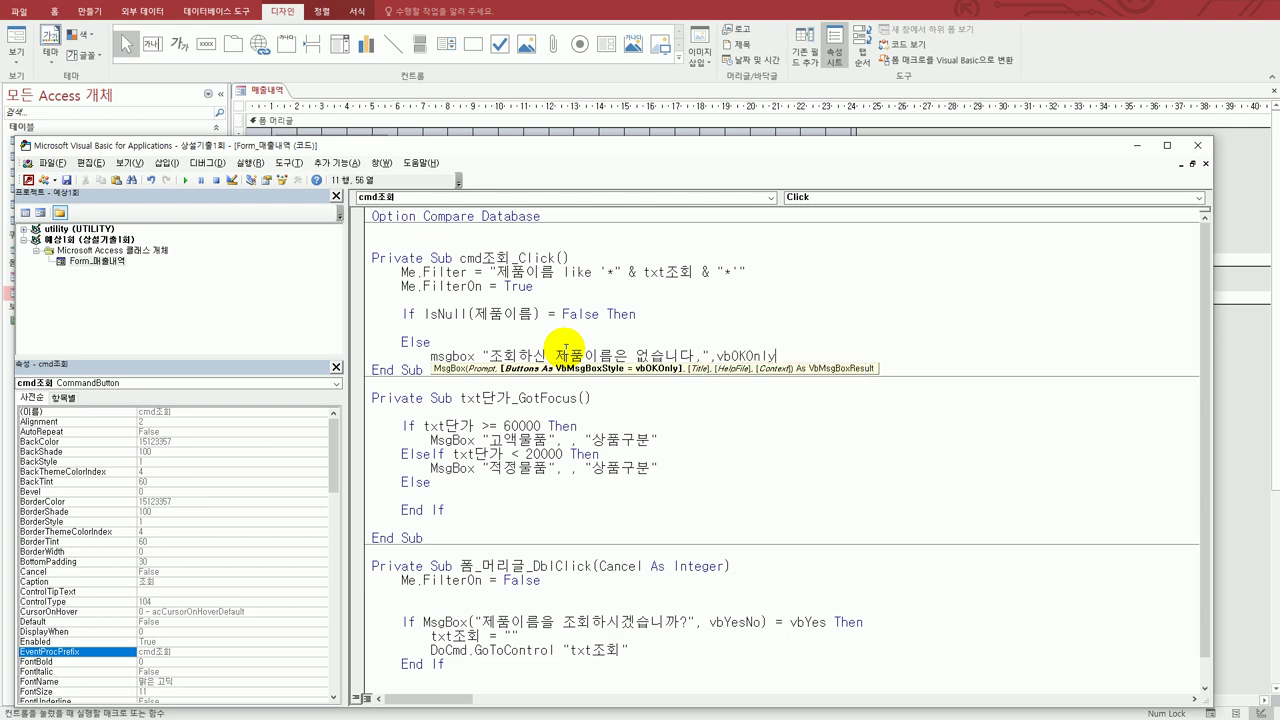
type(",\"wh")
key("BackSpace")
key("BackSpace")
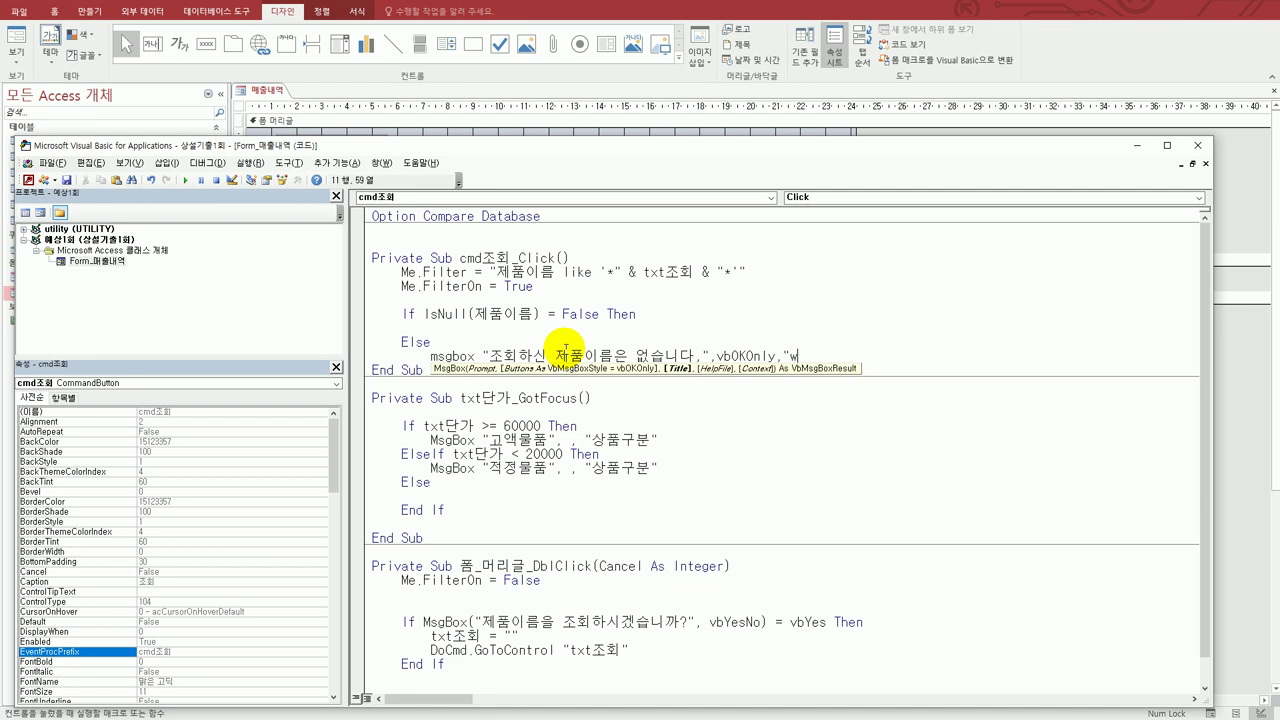
key("Hangul")
type("조회없음\"")
- Close the conditional block with End If and go to the empty line below the If condition
key("Return")
key("BackSpace")
type("end if")
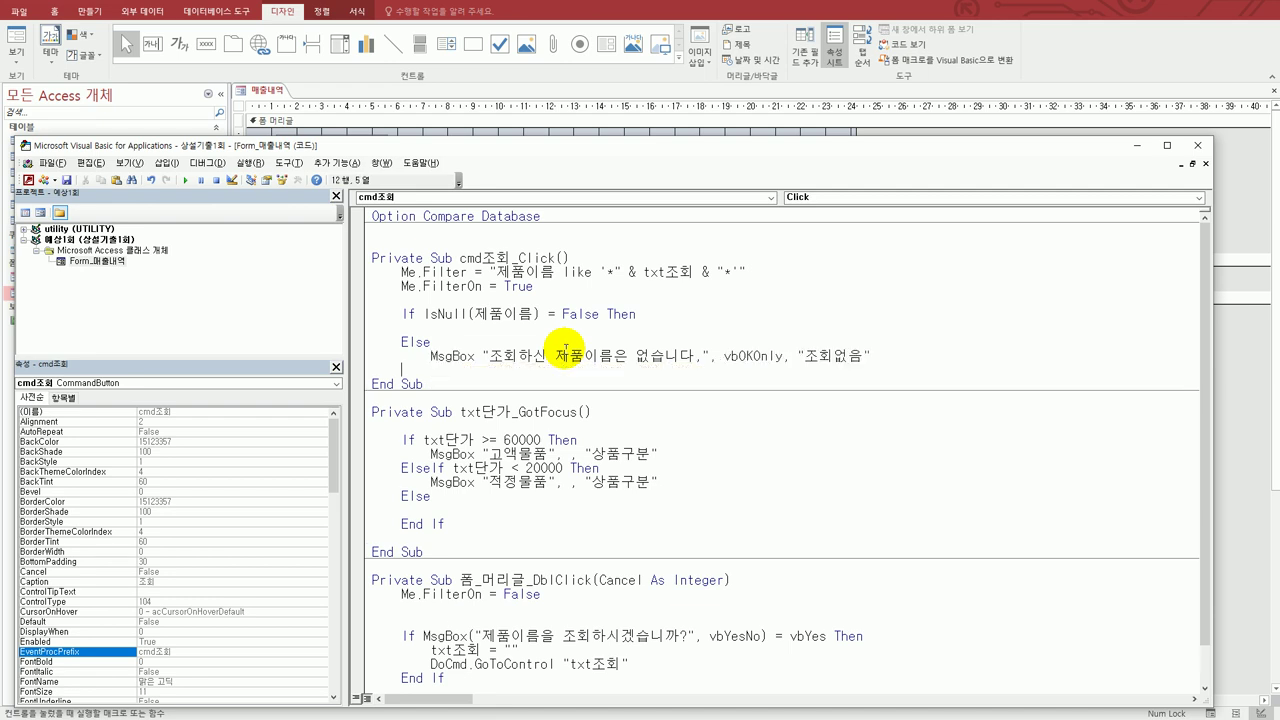
key("Return")
key("Up")
key("Up")
key("Up")
key("Up")
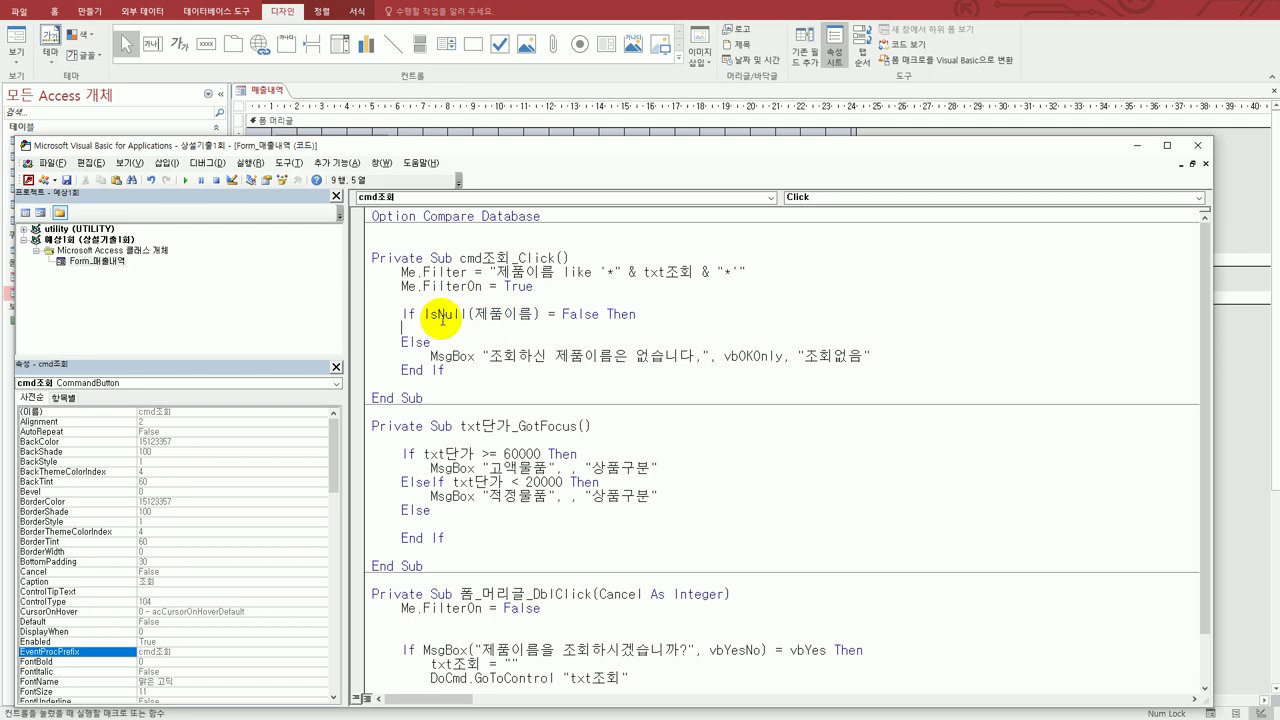
- Review the IsNull(제품이름) = False condition and the Else branch's MsgBox statement in the cmd조회 click procedure
double_click(576, 314)
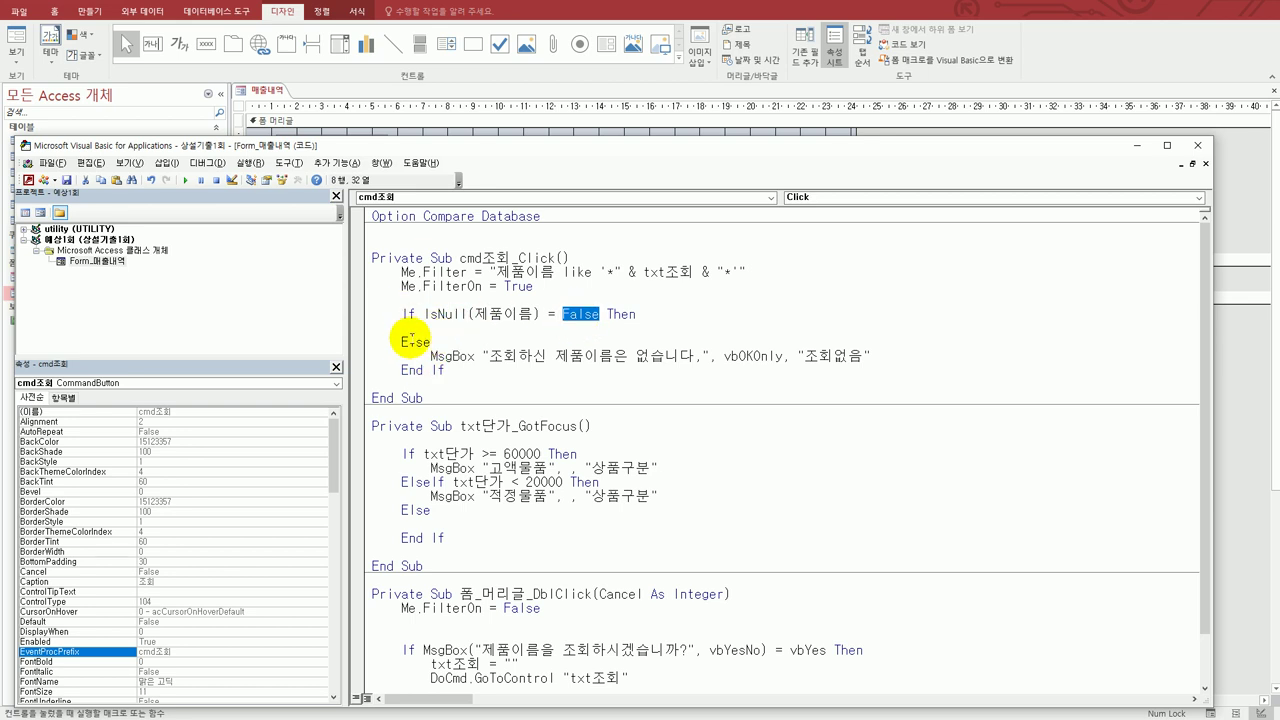
left_click(577, 338)
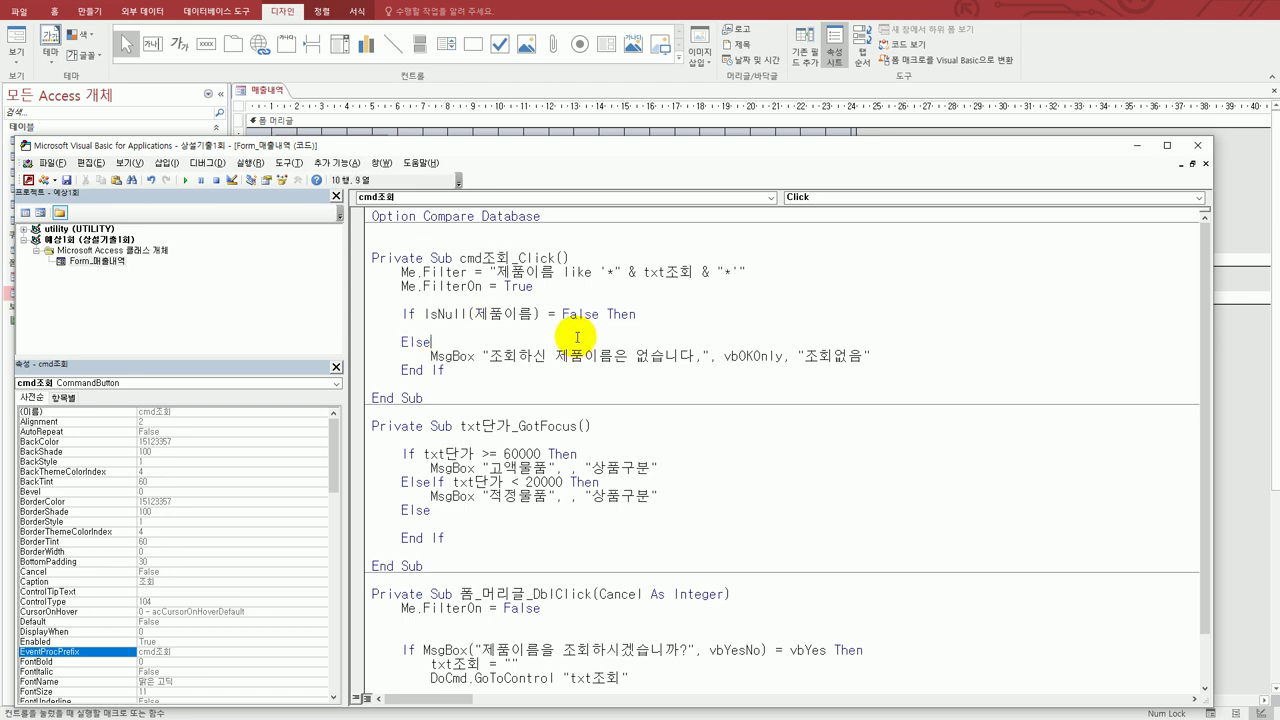
left_click_drag(430, 355, 890, 359)
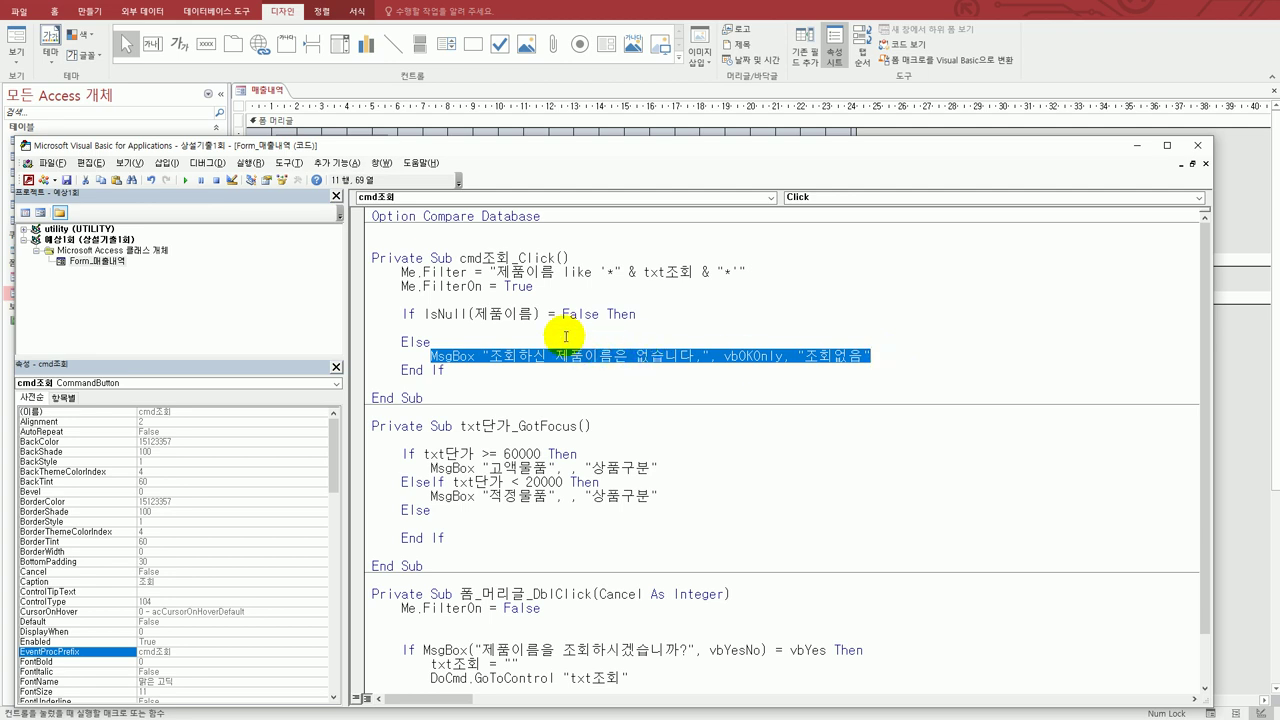
left_click_drag(548, 314, 599, 314)
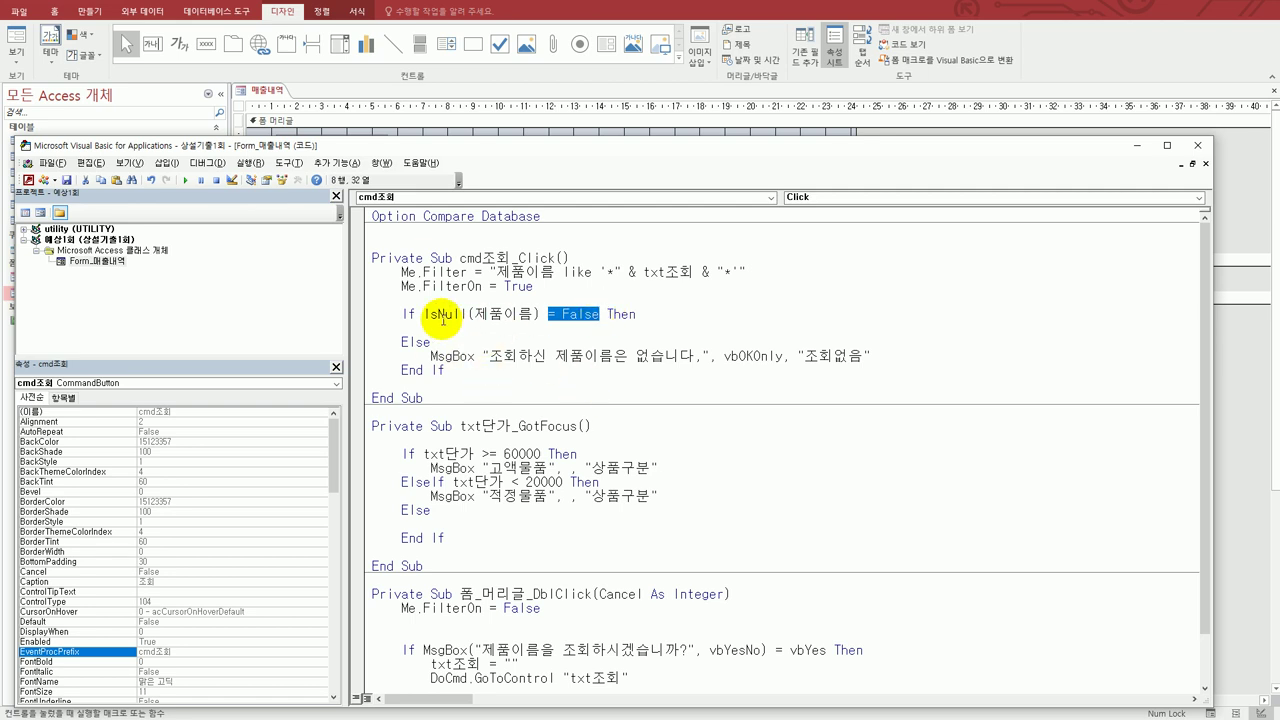
left_click(540, 318)
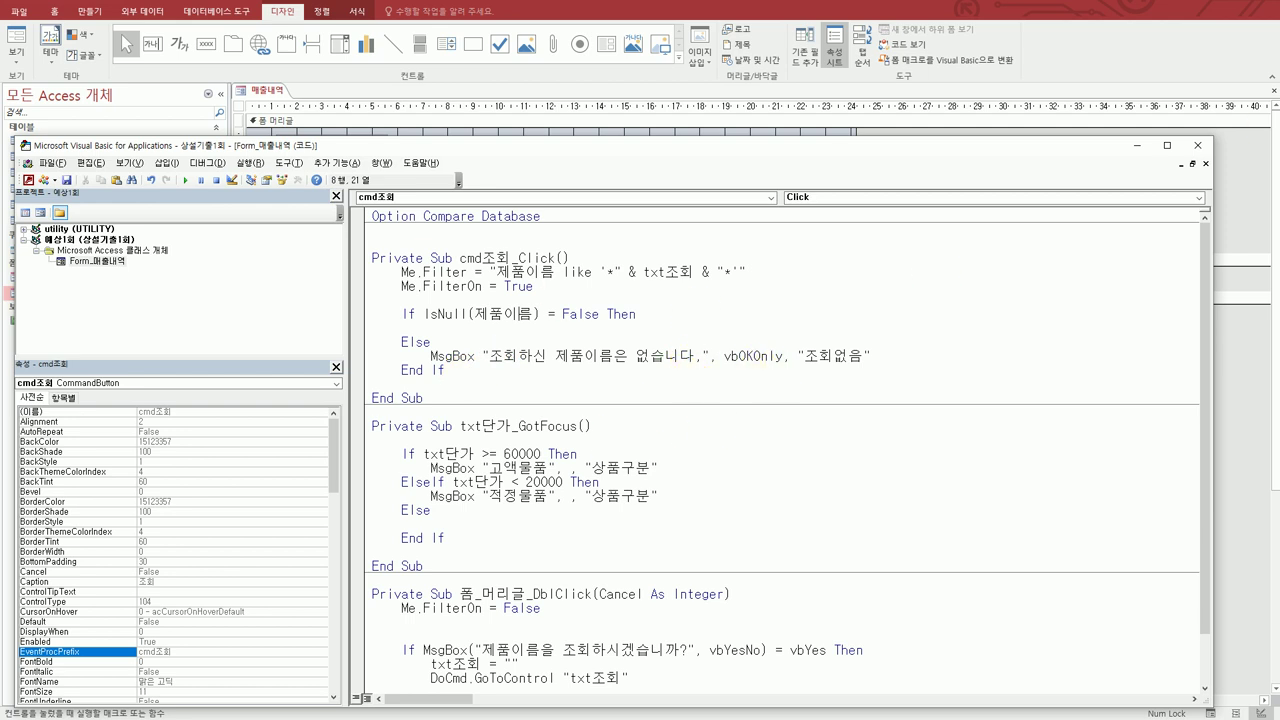
- Close the code editor, show the 매출내역 form in Form view and query it for product names containing 냄
left_click(1198, 145)
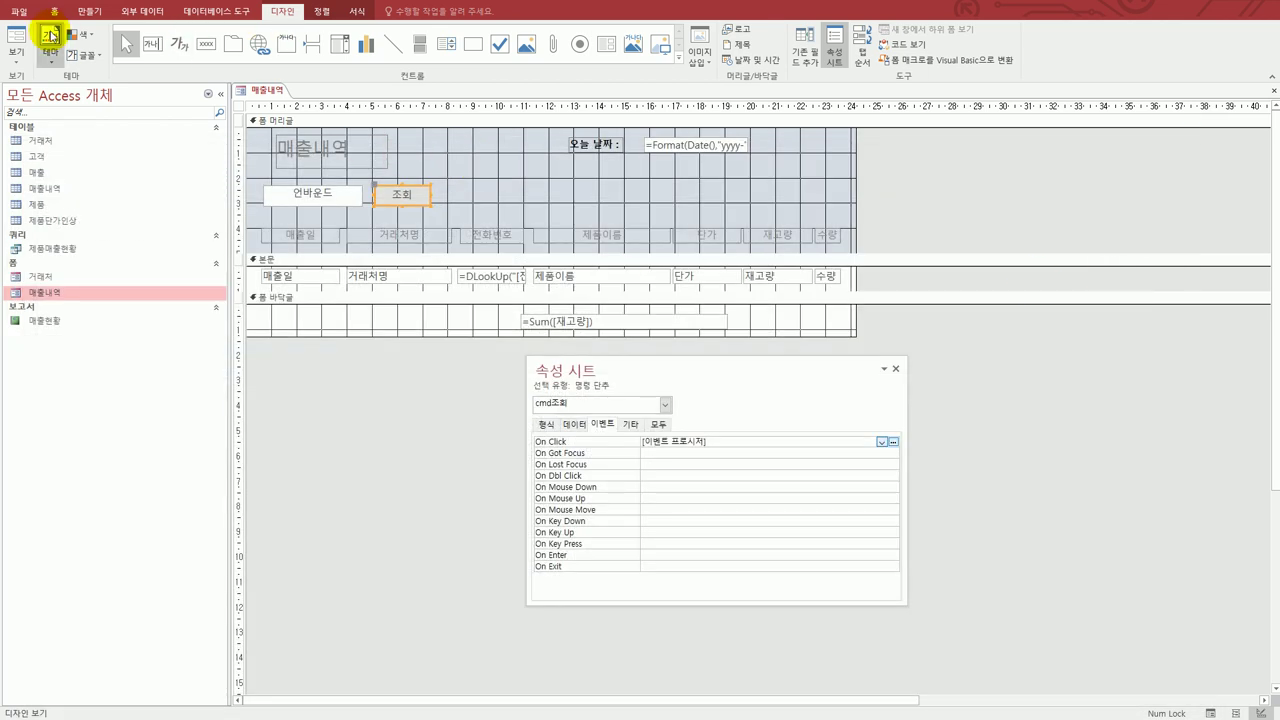
left_click(17, 38)
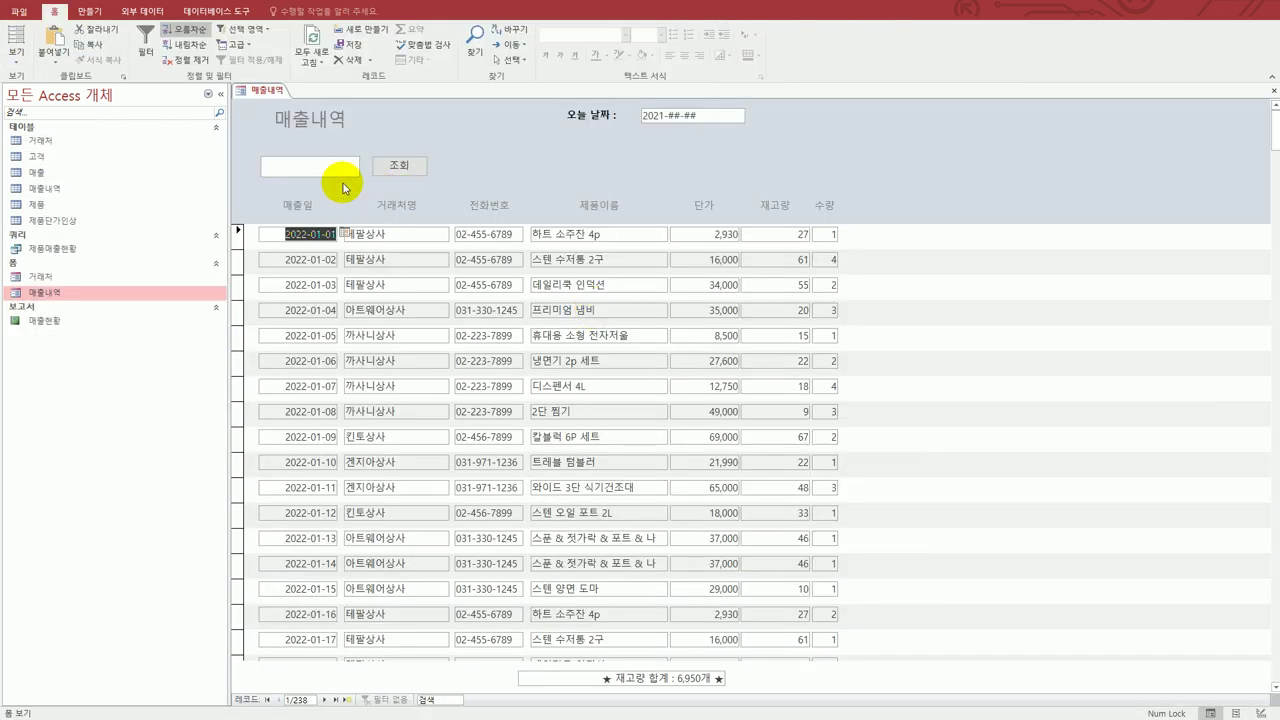
left_click(329, 168)
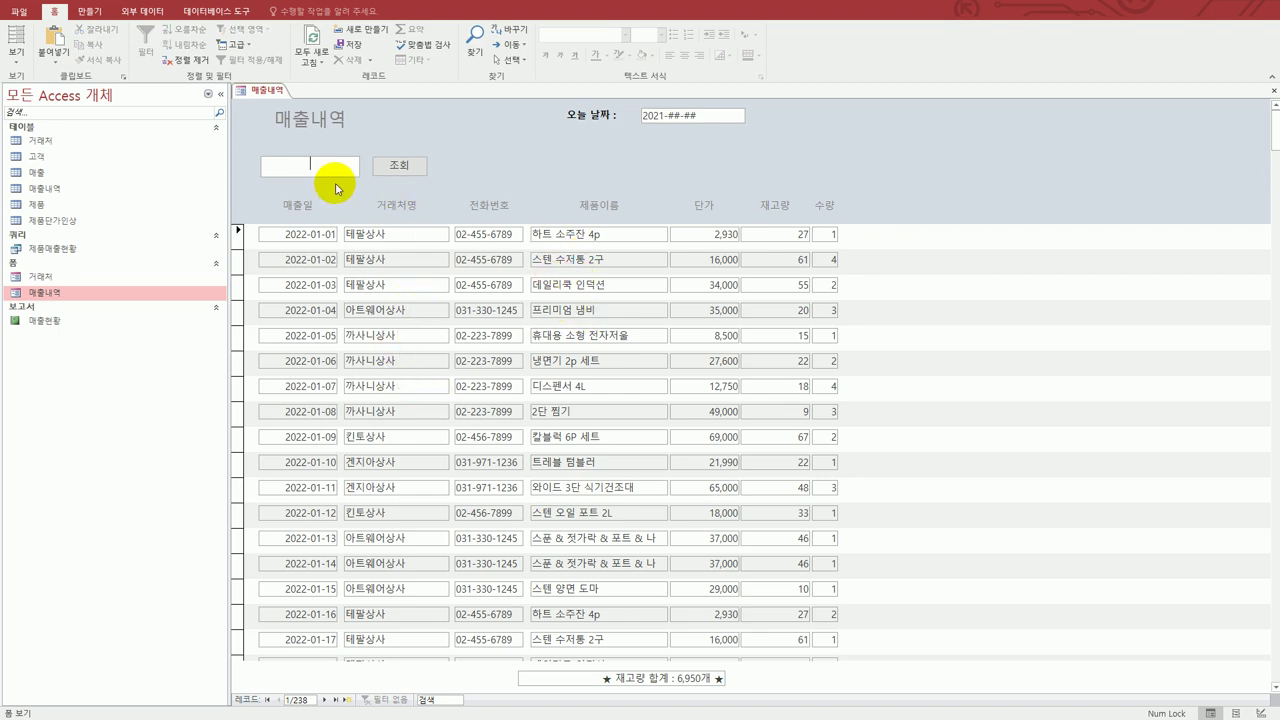
type("냄")
key("Tab")
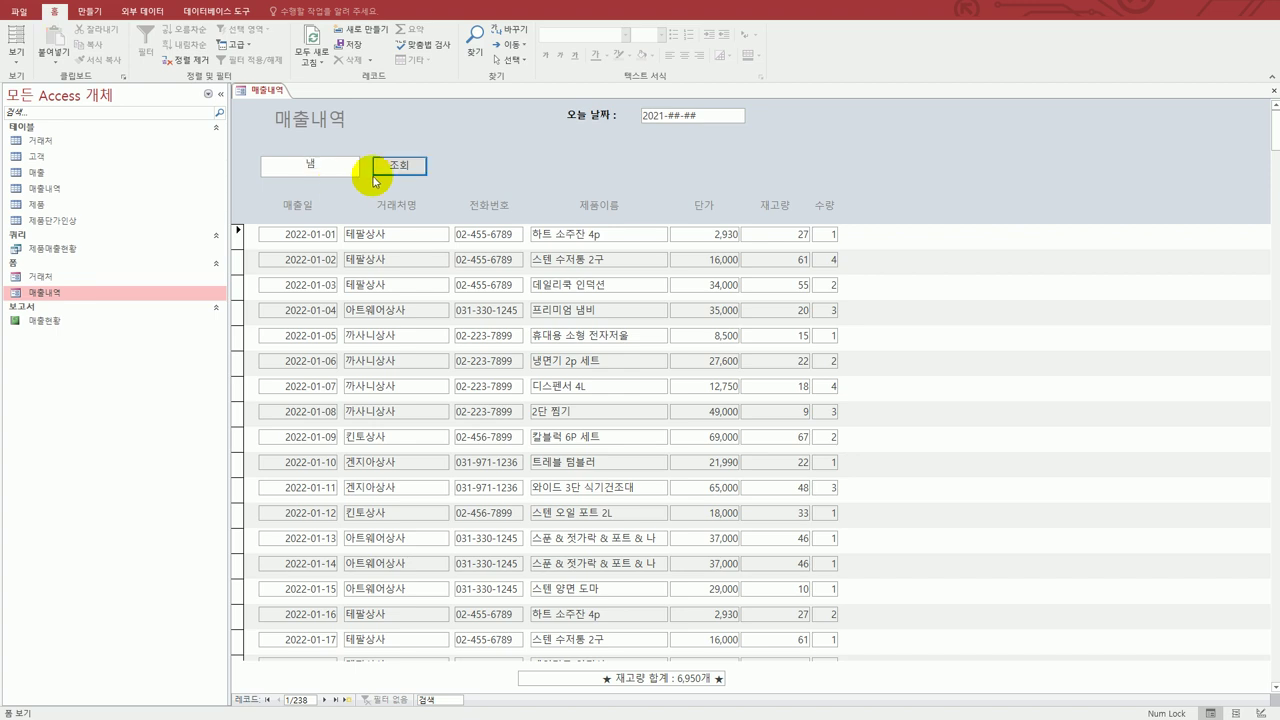
left_click(398, 168)
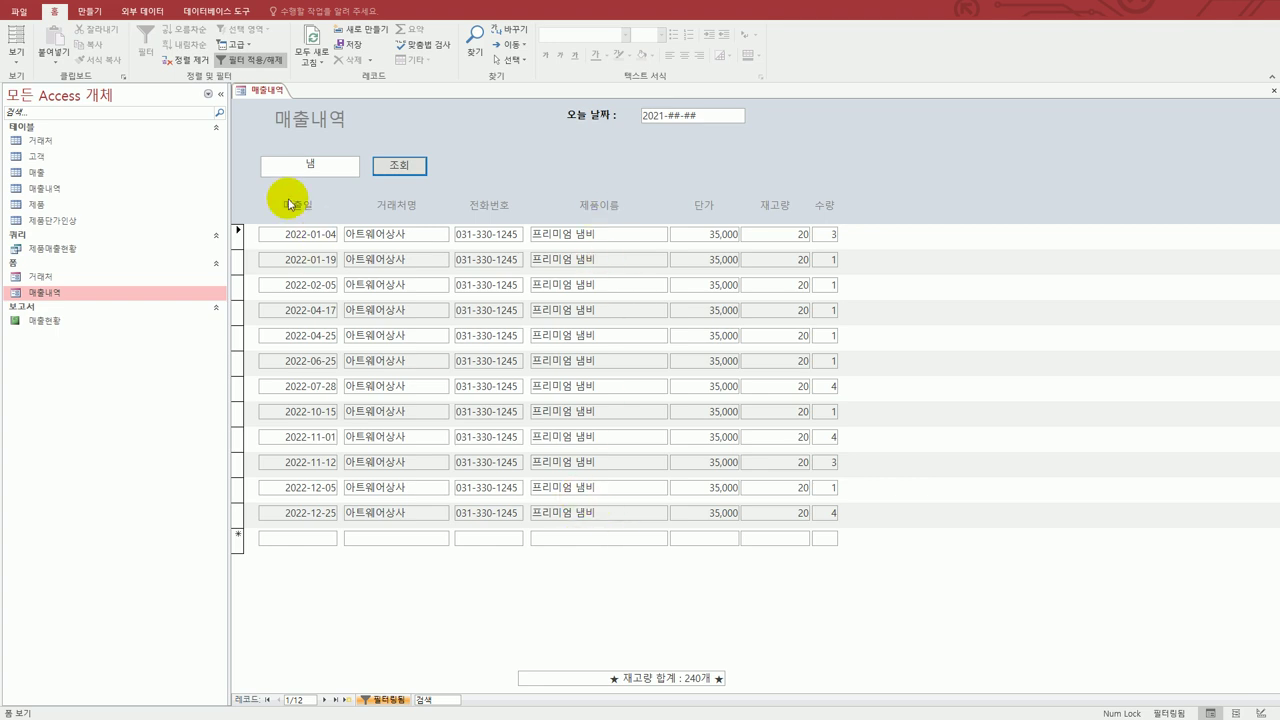
- Replace the search term with 소 and query the form again
double_click(311, 168)
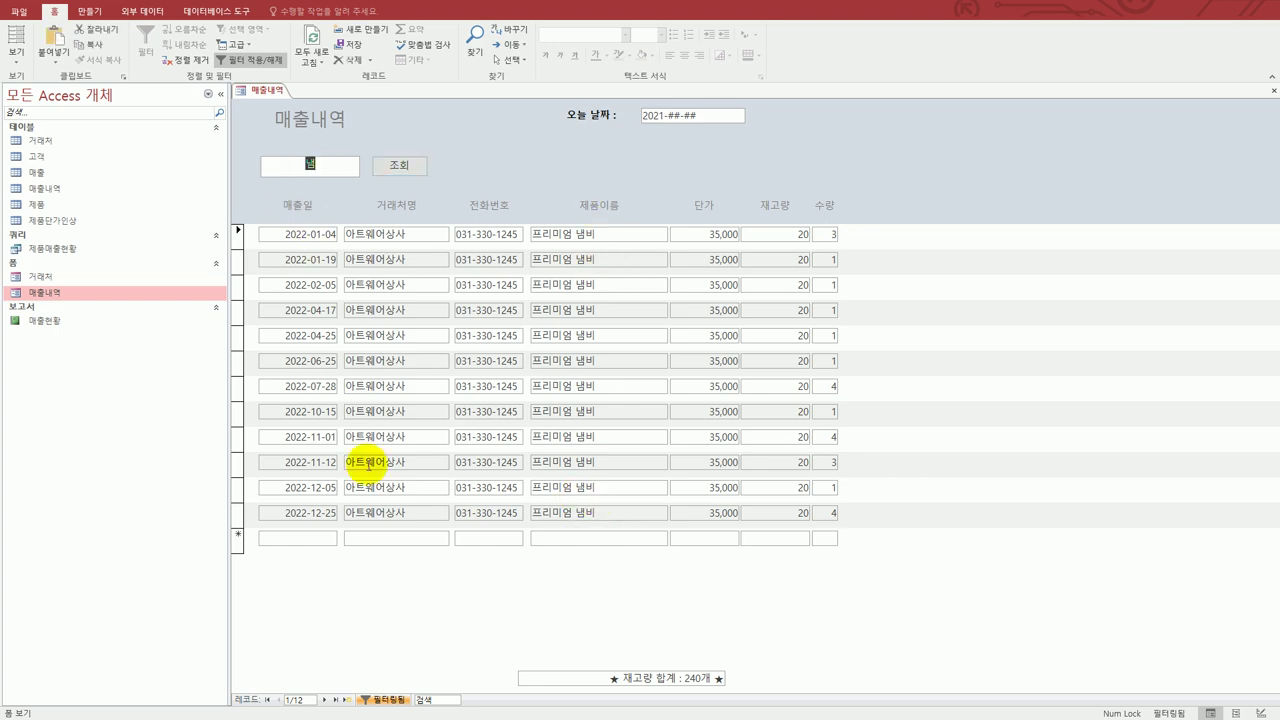
type("소")
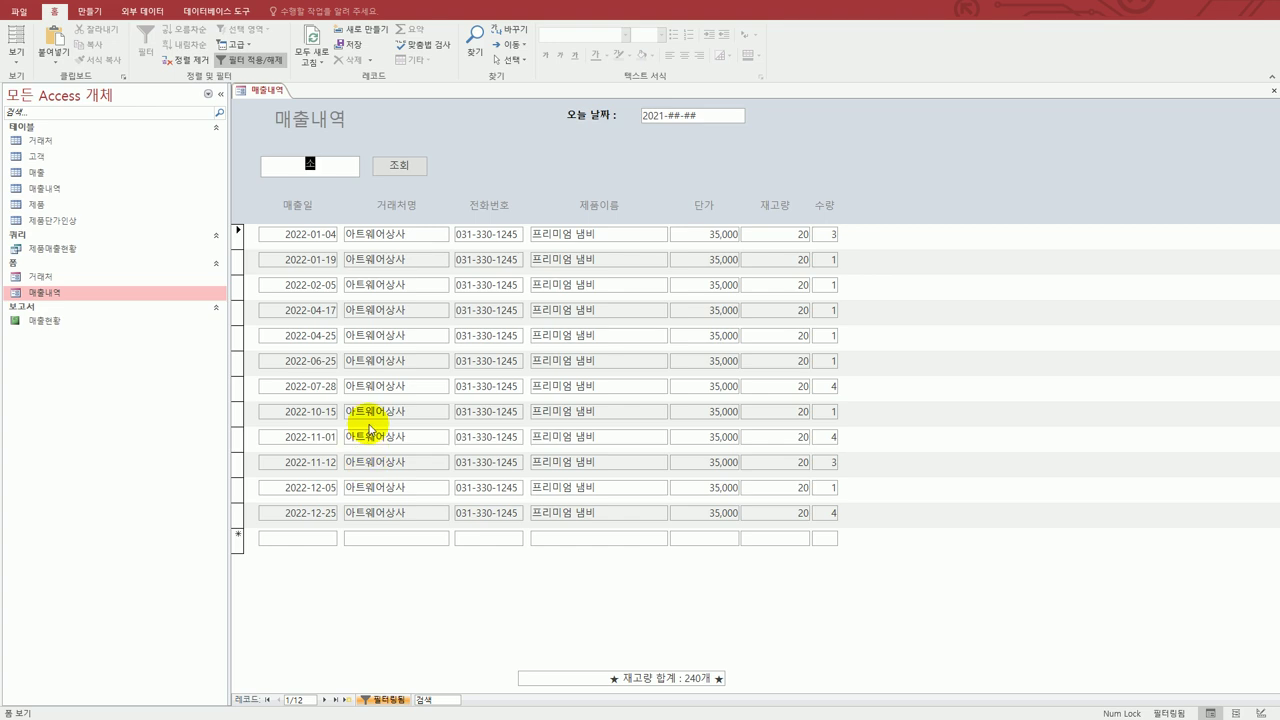
left_click(398, 163)
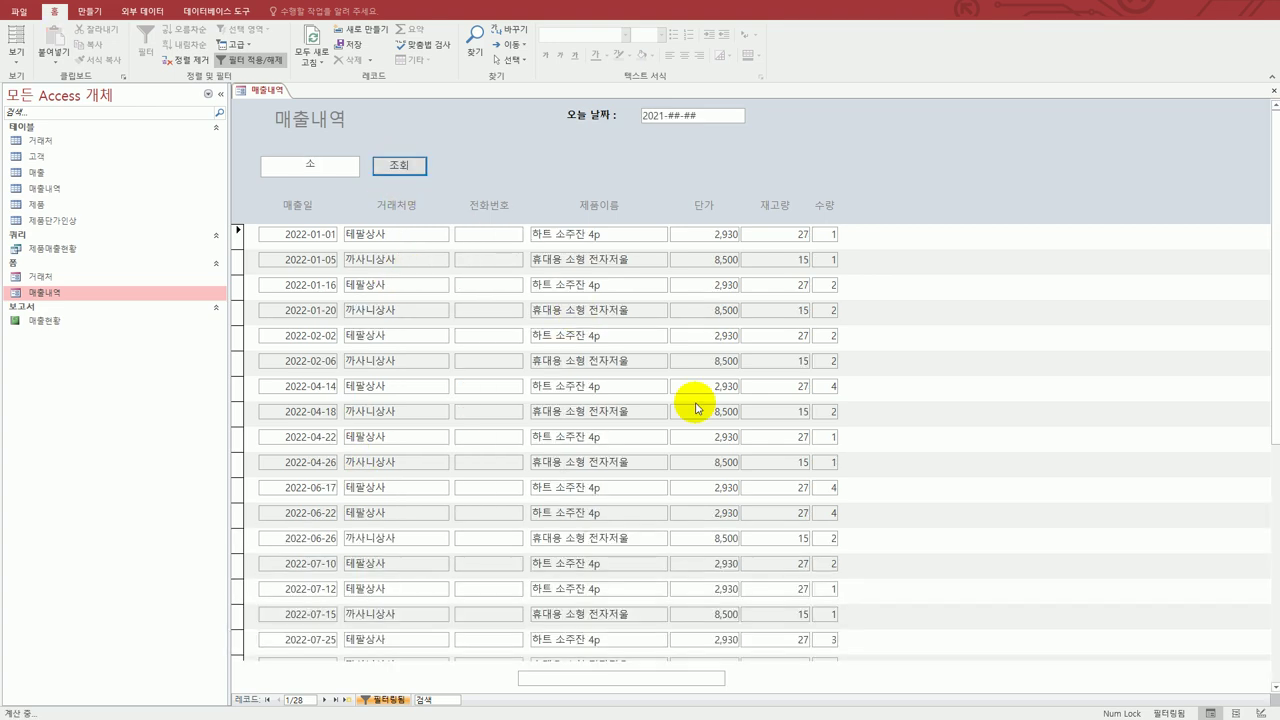
- Query the form for the nonexistent product name 222, move the message box over the form and dismiss it
double_click(295, 170)
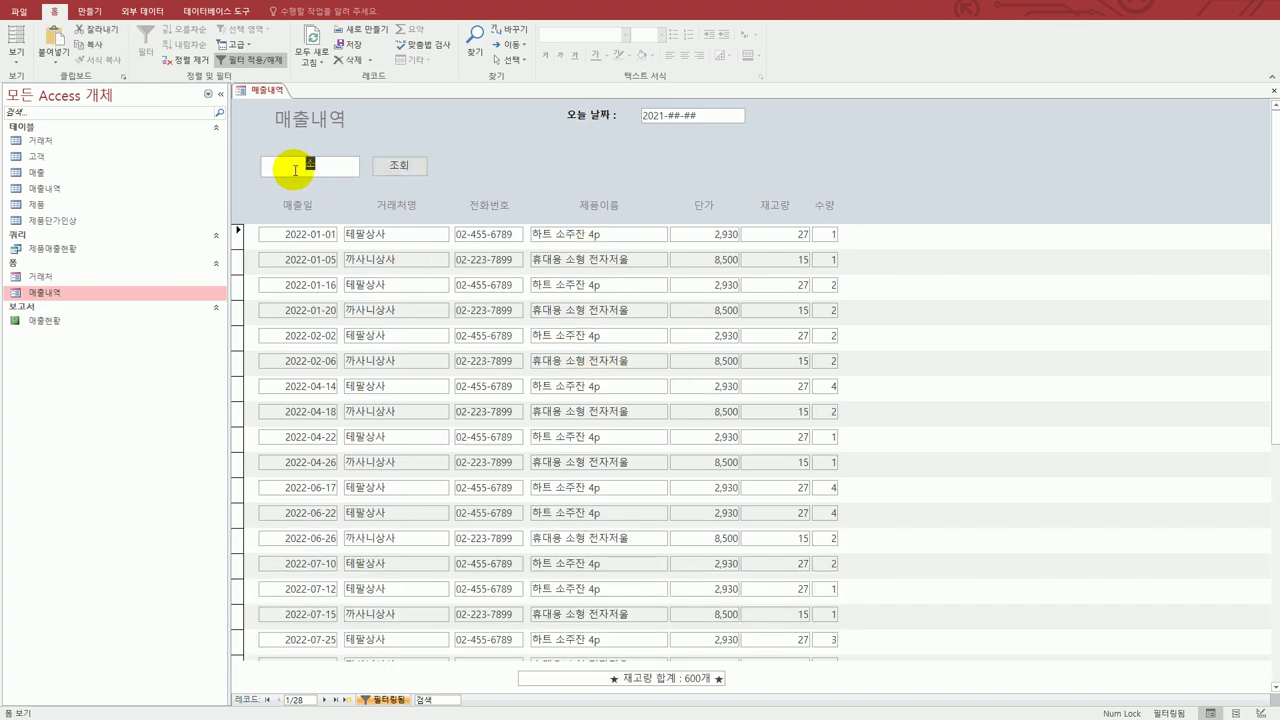
type("ㅎ")
type("222")
left_click(401, 165)
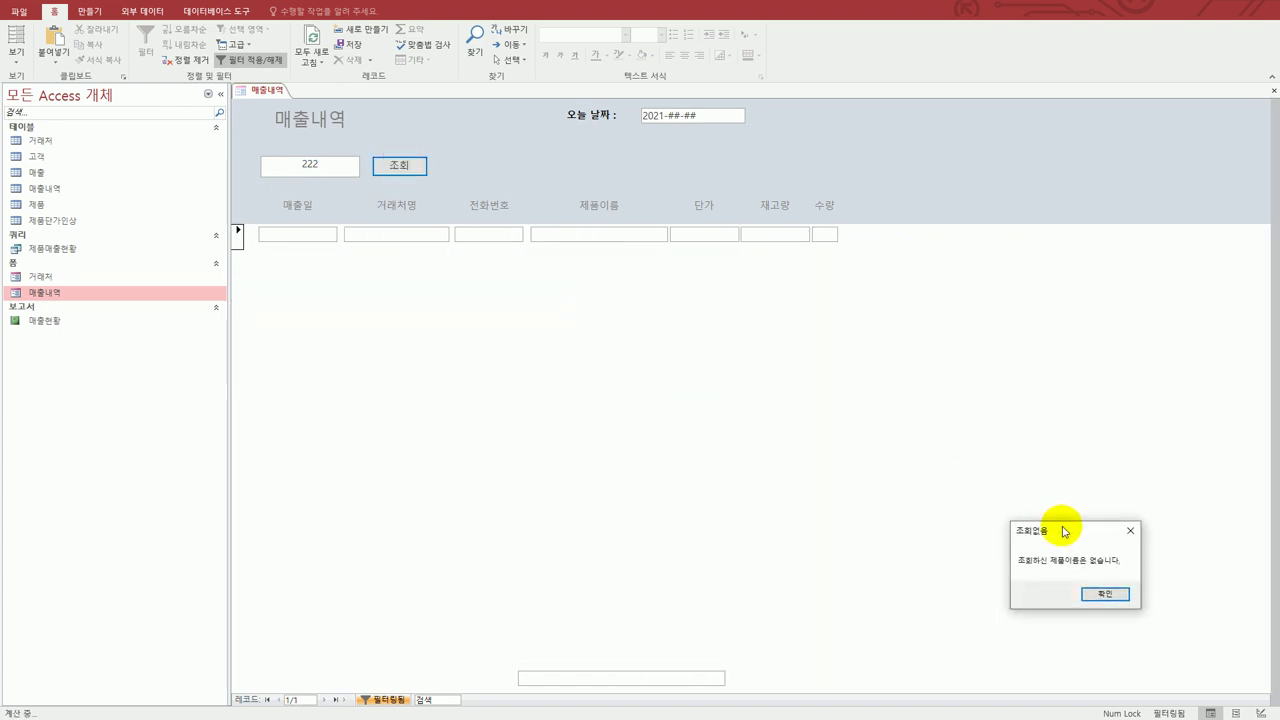
left_click_drag(1060, 528, 475, 295)
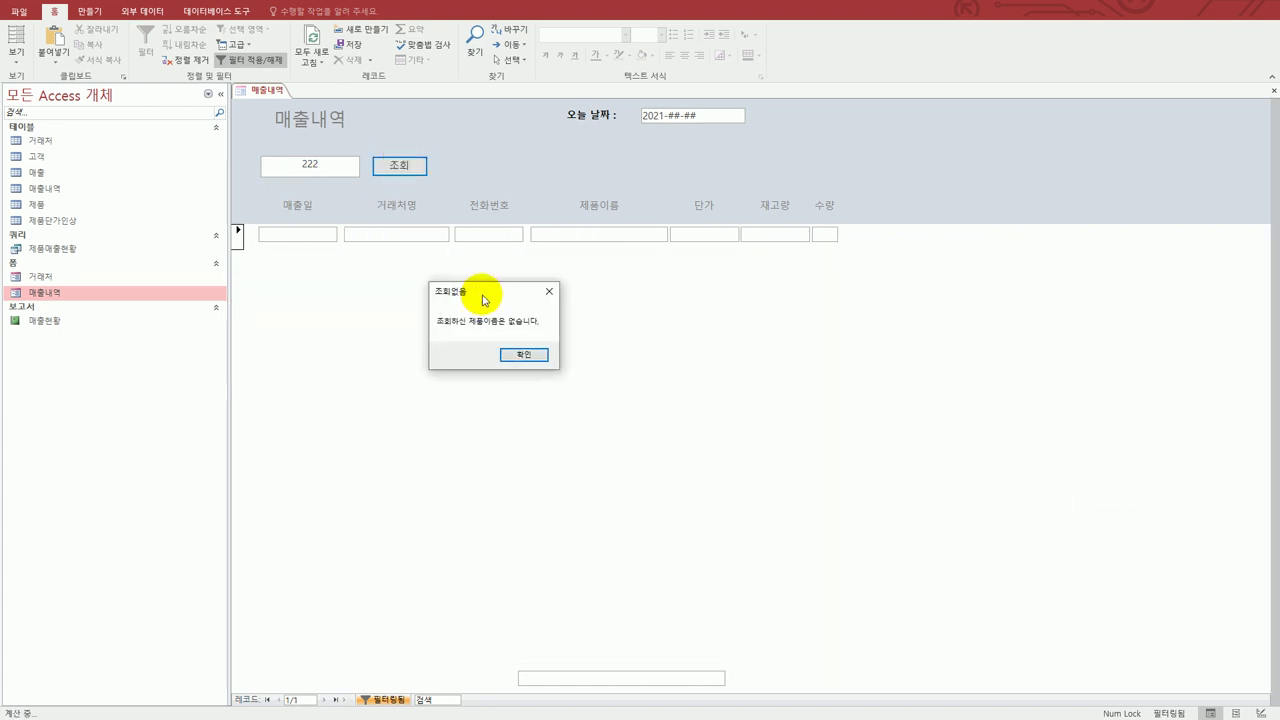
left_click(540, 356)
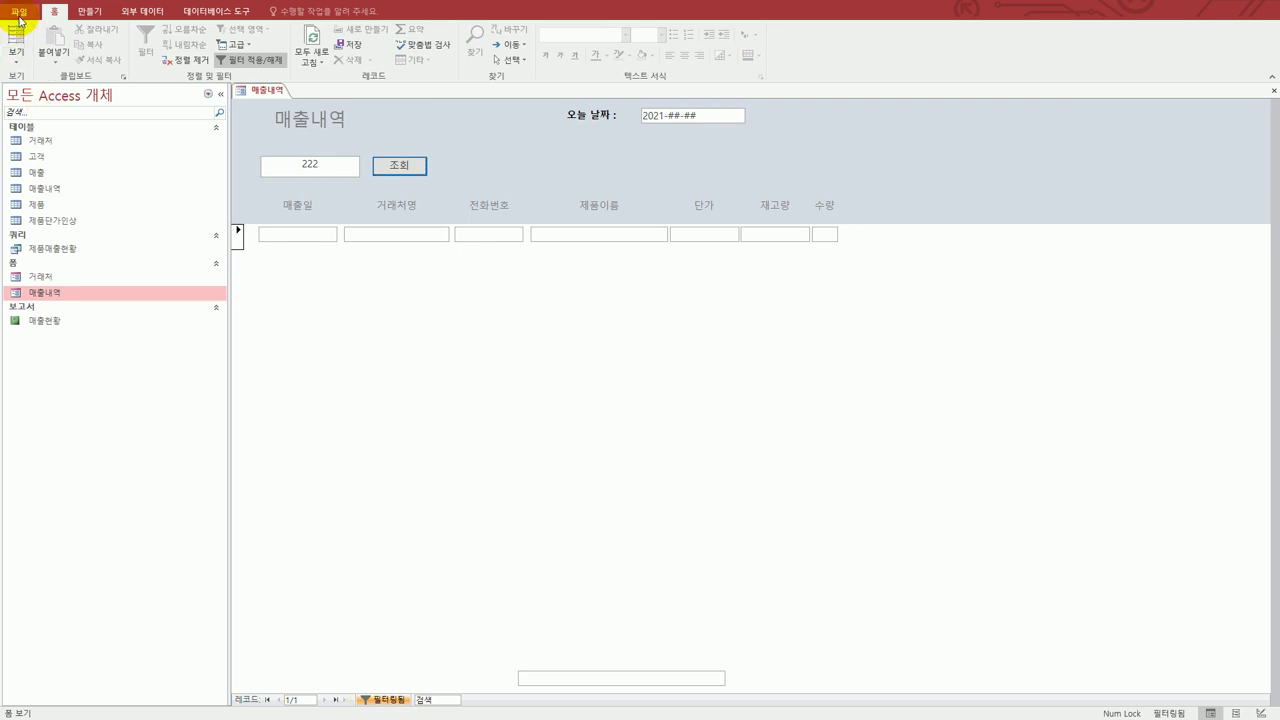
- Close the 매출내역 form and switch to the exam document to read the 매출이 없는 고객 query task under 문제 4
left_click(1273, 90)
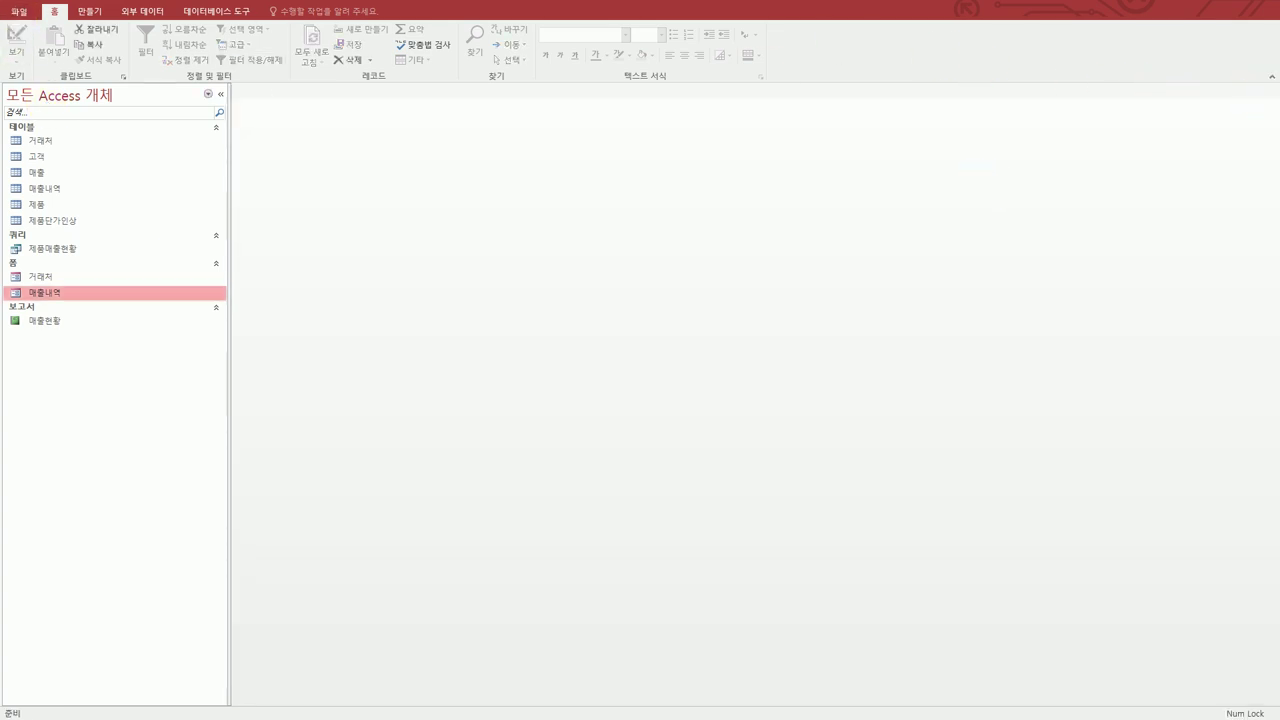
key("alt+Tab")
scroll(631, 489, "down", 5)
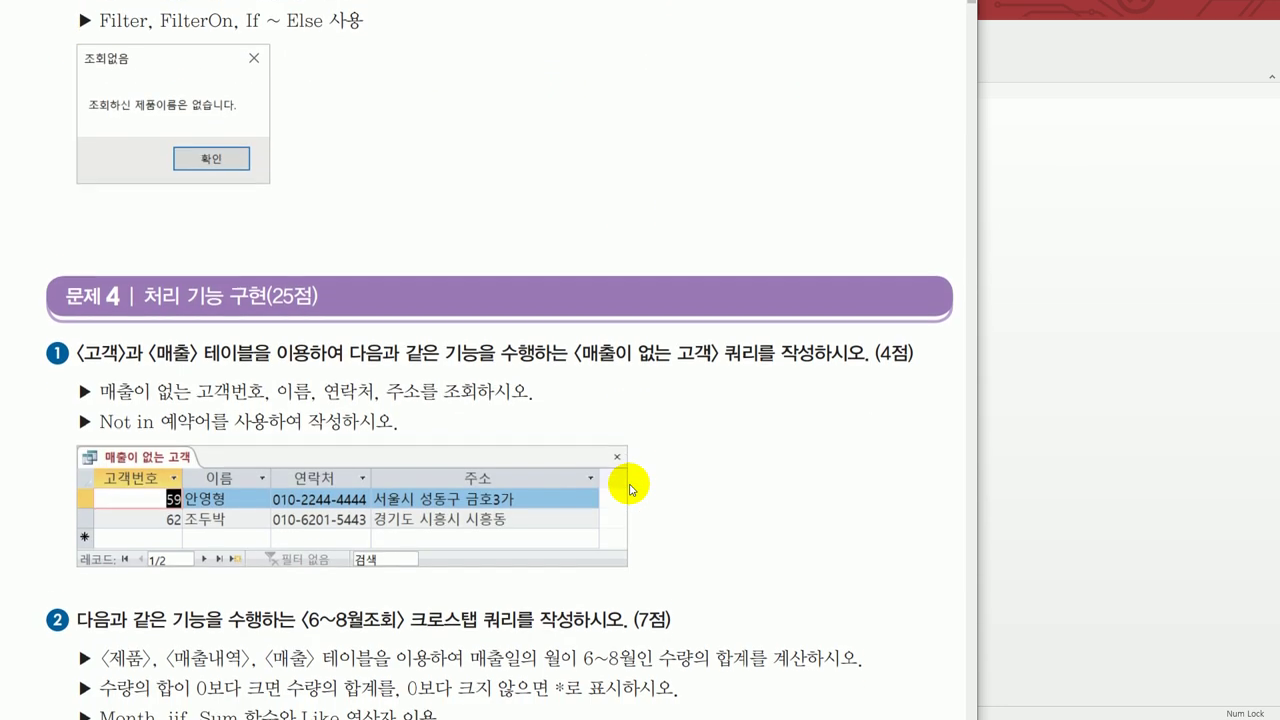
scroll(631, 489, "up", 2)
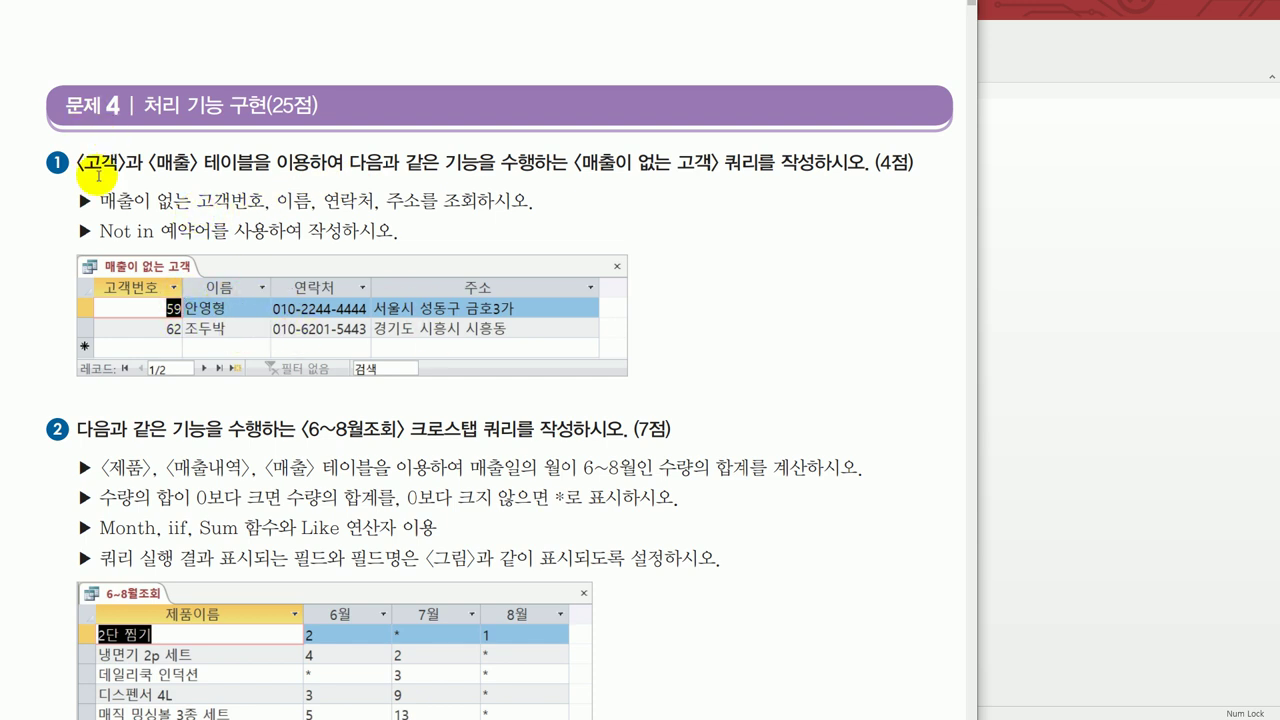
- Return to Access, create a query in Design view with the 고객 and 매출 tables, and close the property sheet
left_click(1060, 358)
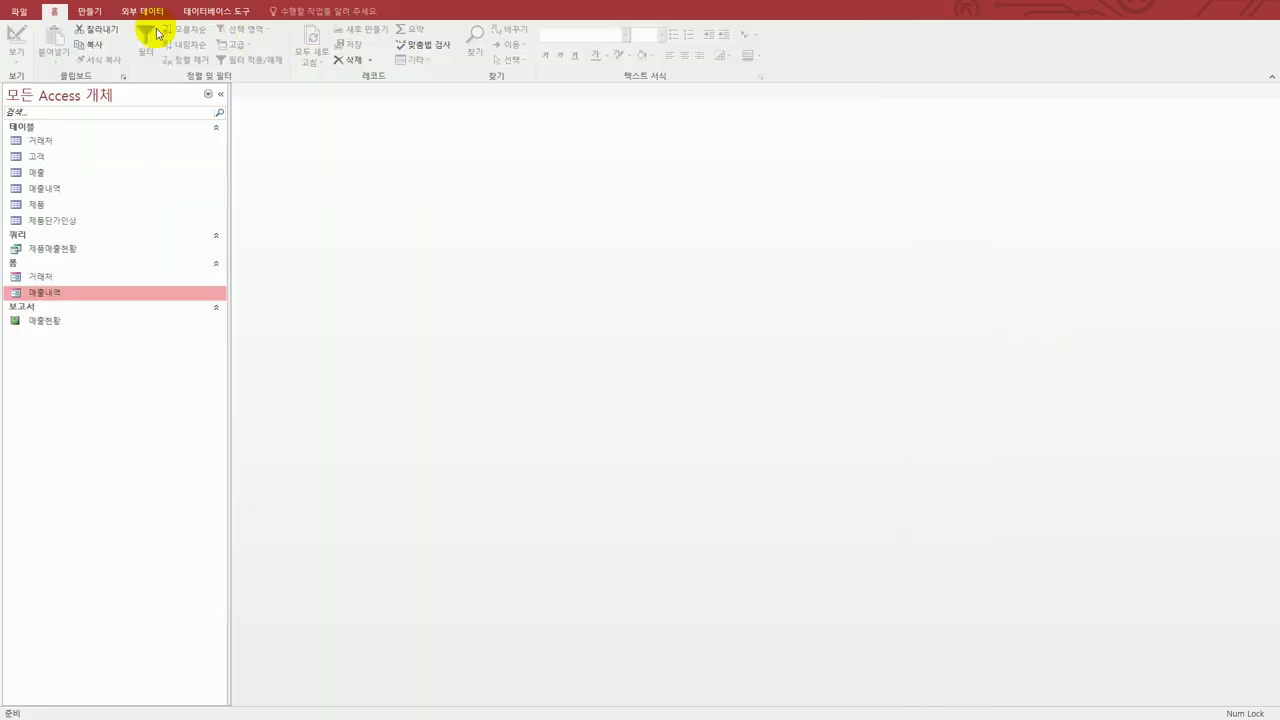
left_click(89, 12)
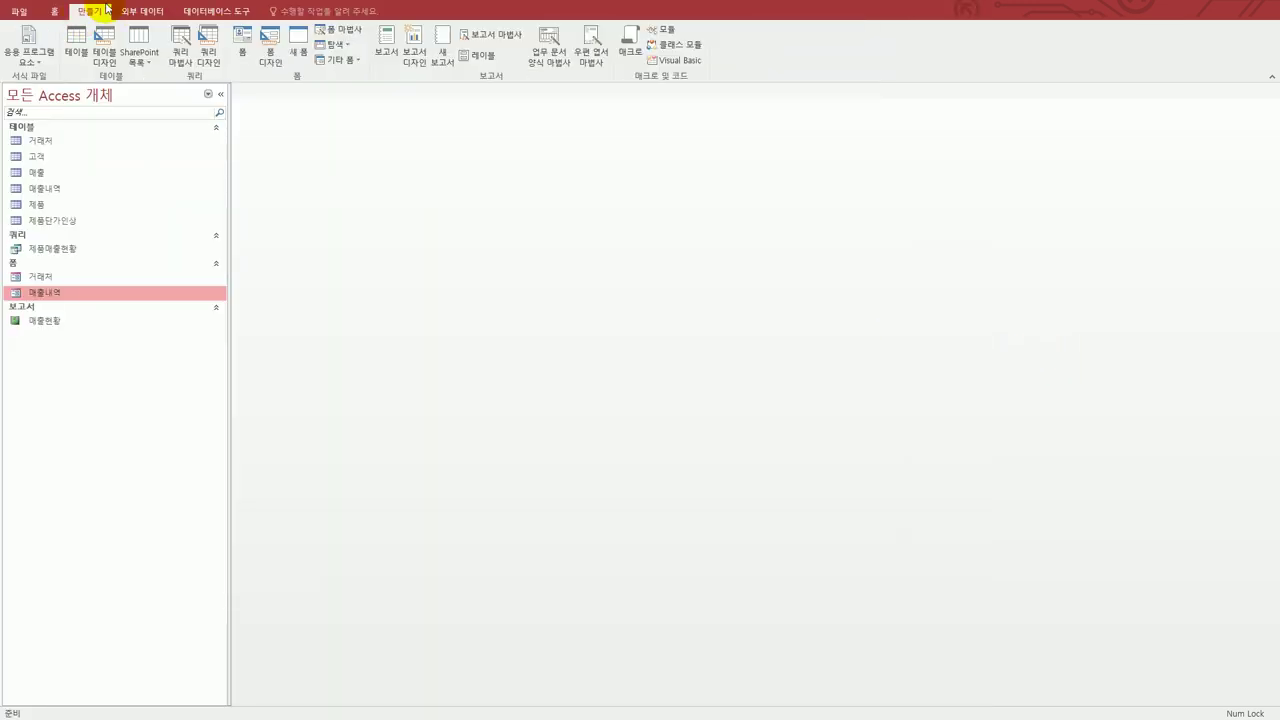
left_click(214, 62)
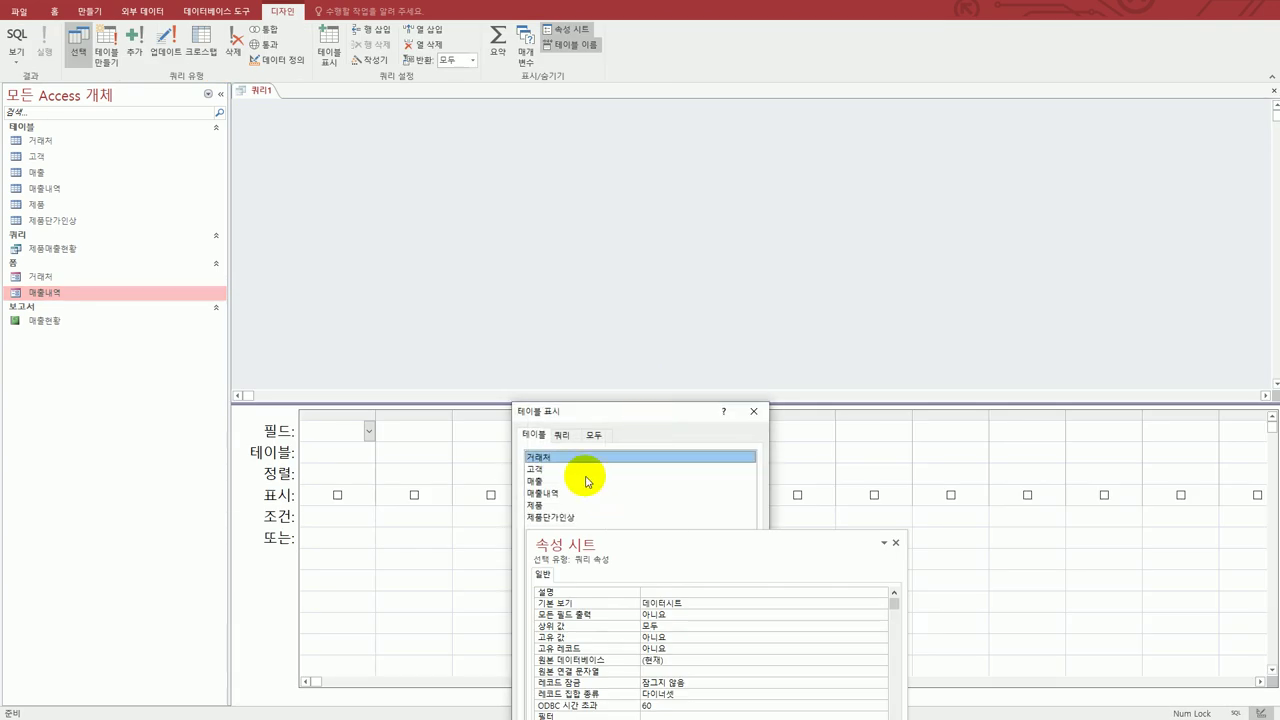
double_click(580, 468)
double_click(572, 481)
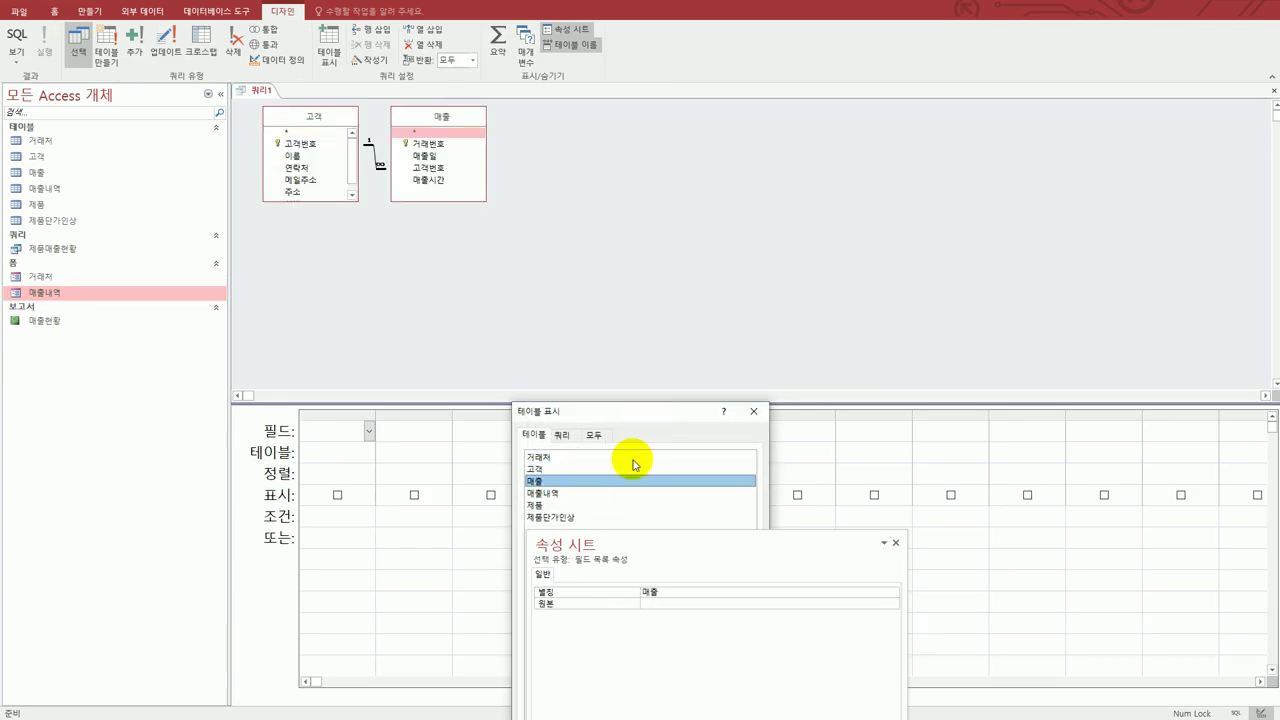
left_click(752, 411)
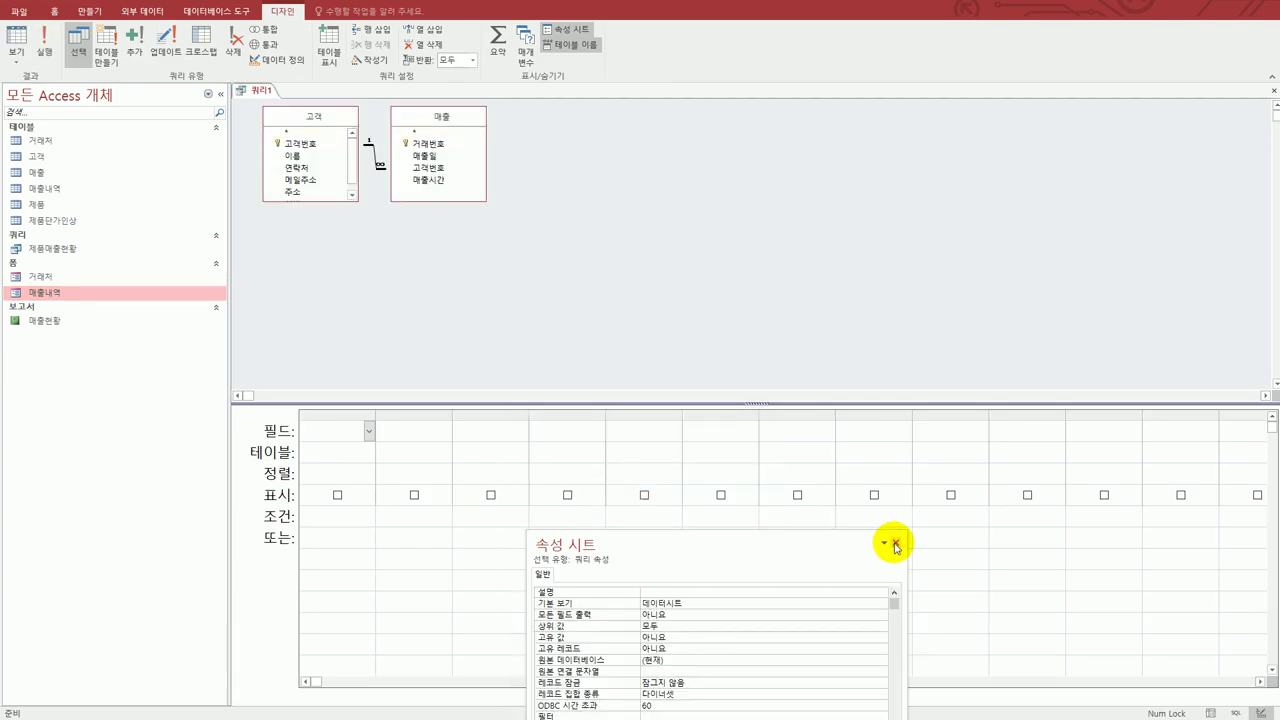
left_click(894, 543)
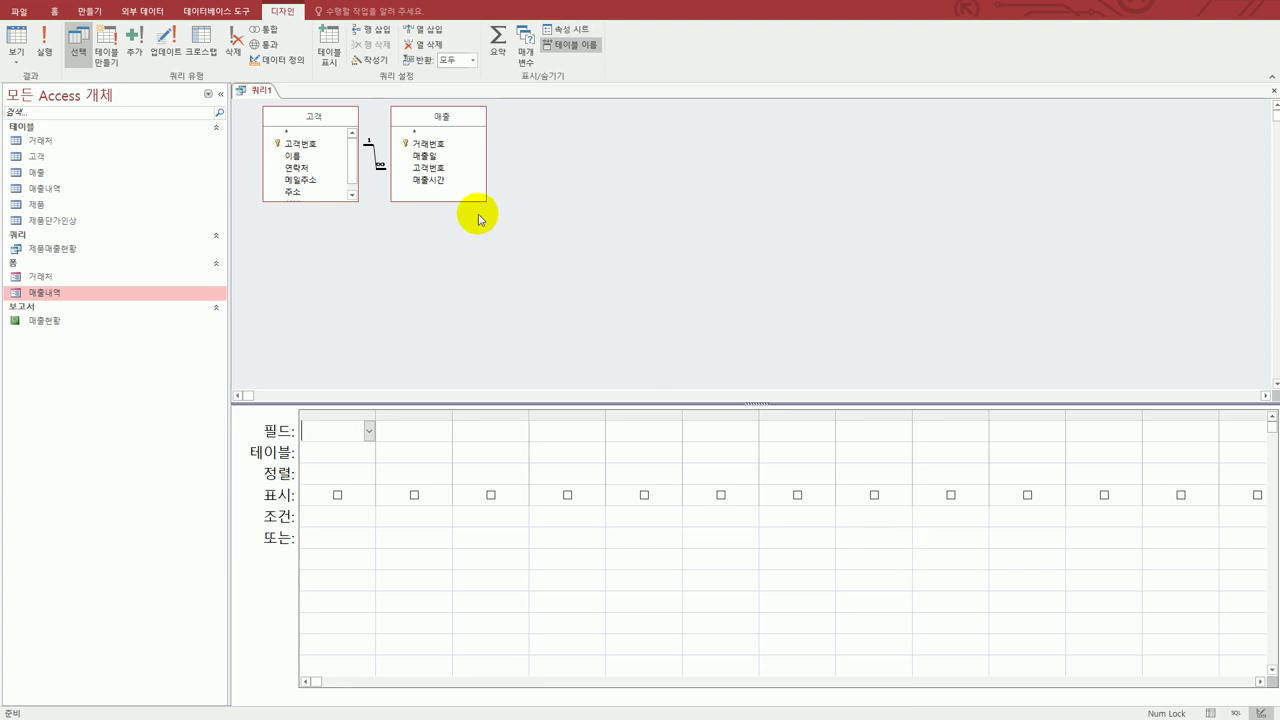
- Add the 고객번호, 이름, 연락처 and 주소 fields from 고객 to the query, checking them against the exam document
double_click(316, 147)
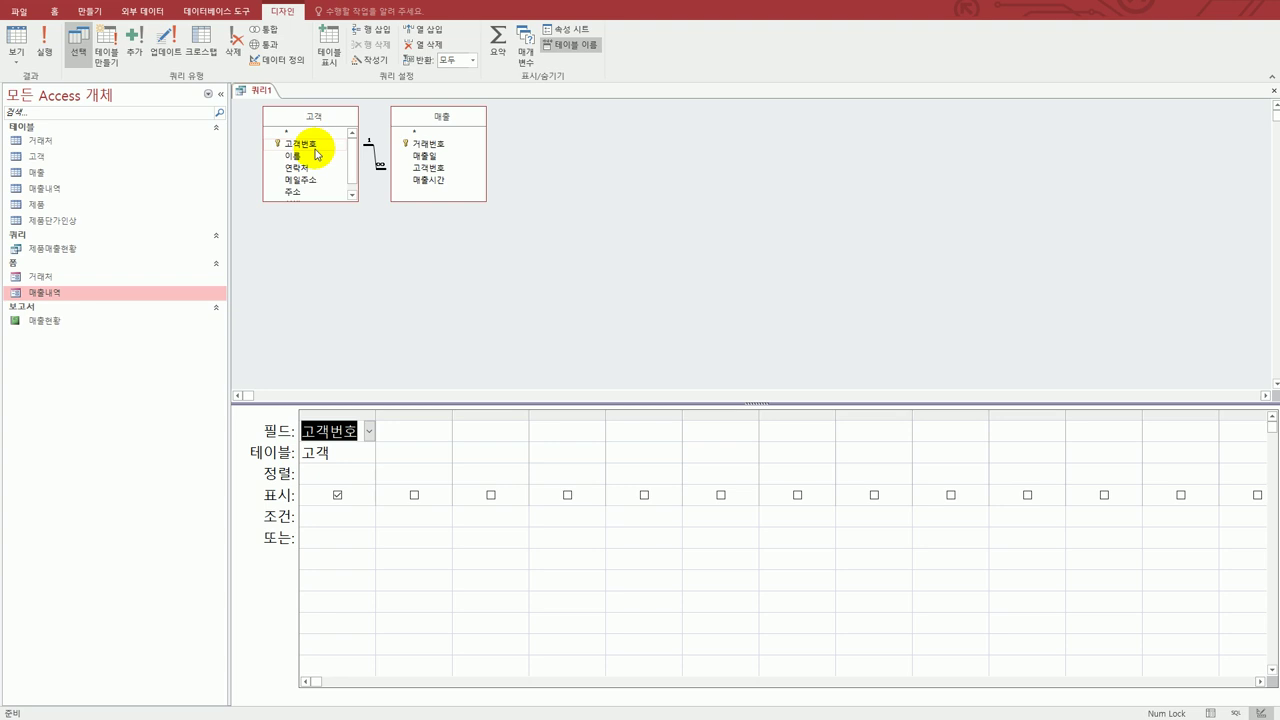
double_click(313, 157)
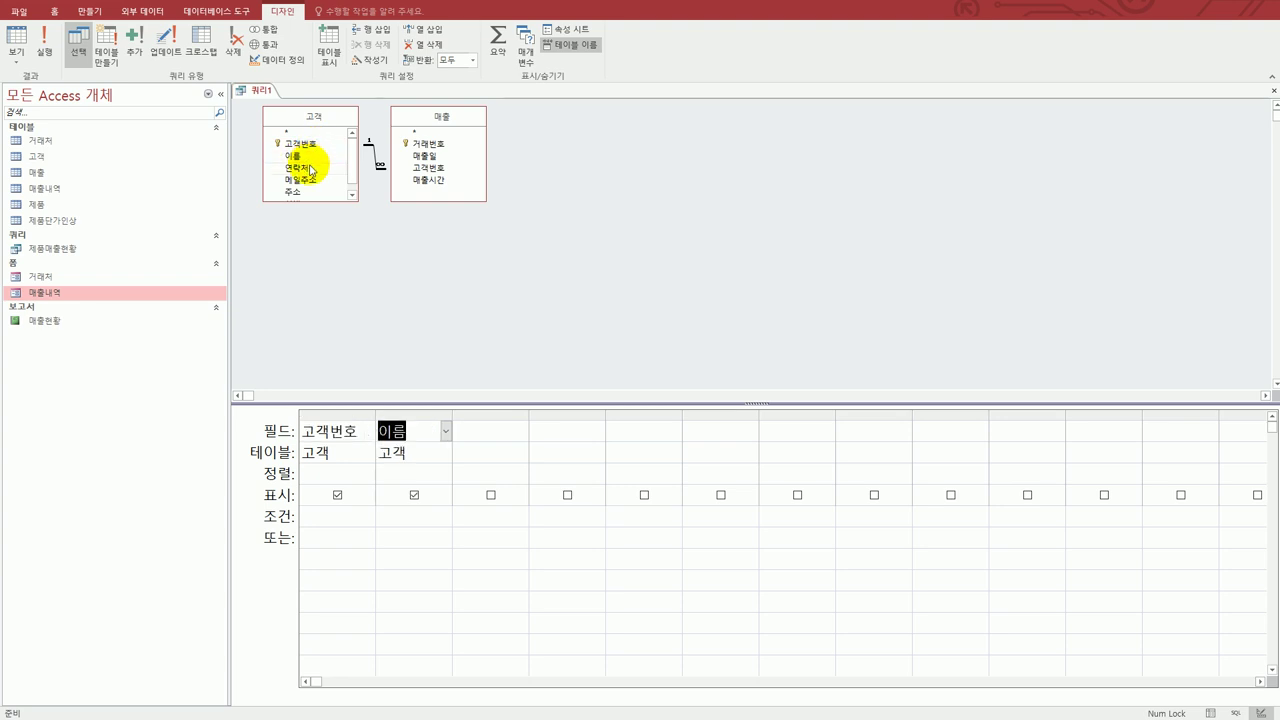
double_click(313, 170)
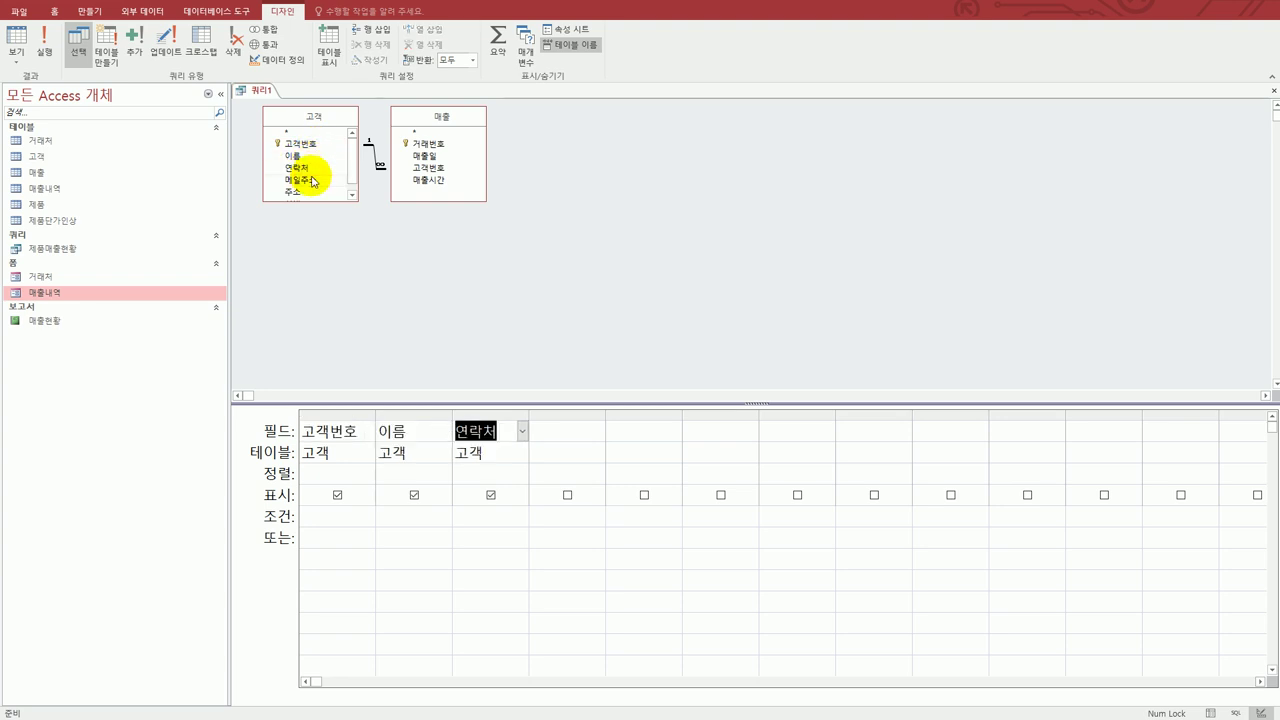
double_click(310, 193)
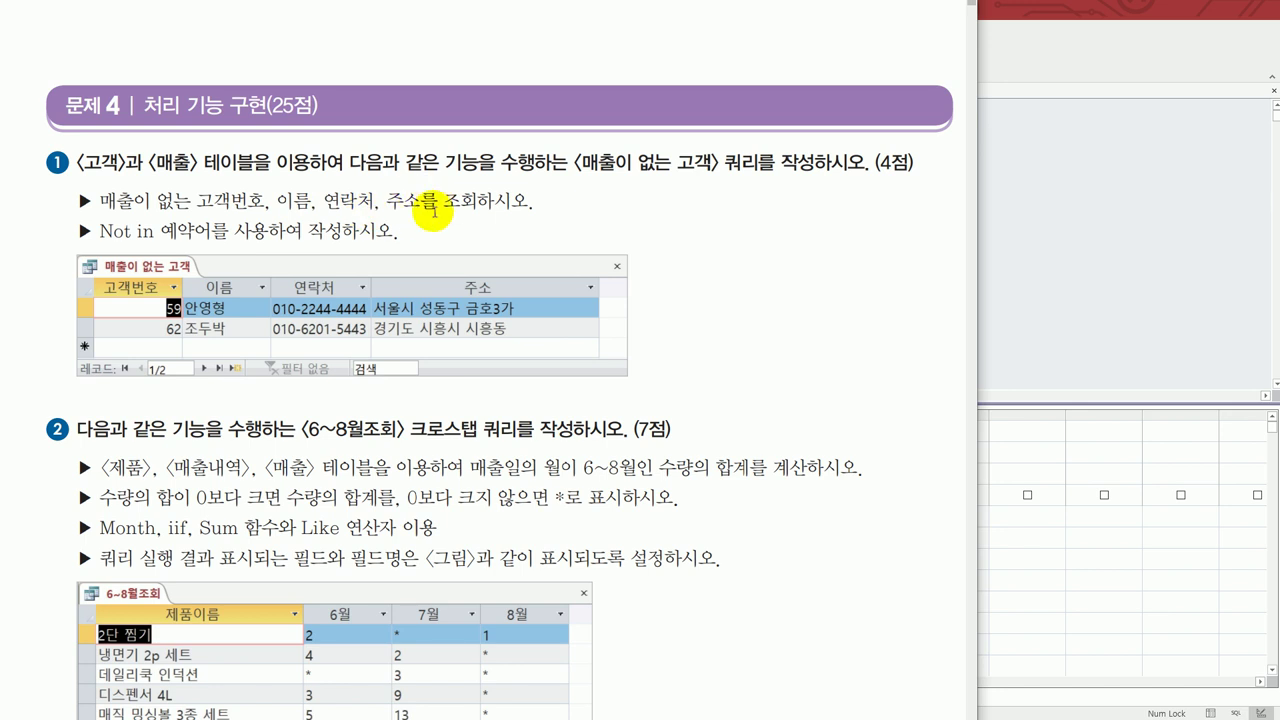
left_click(1066, 238)
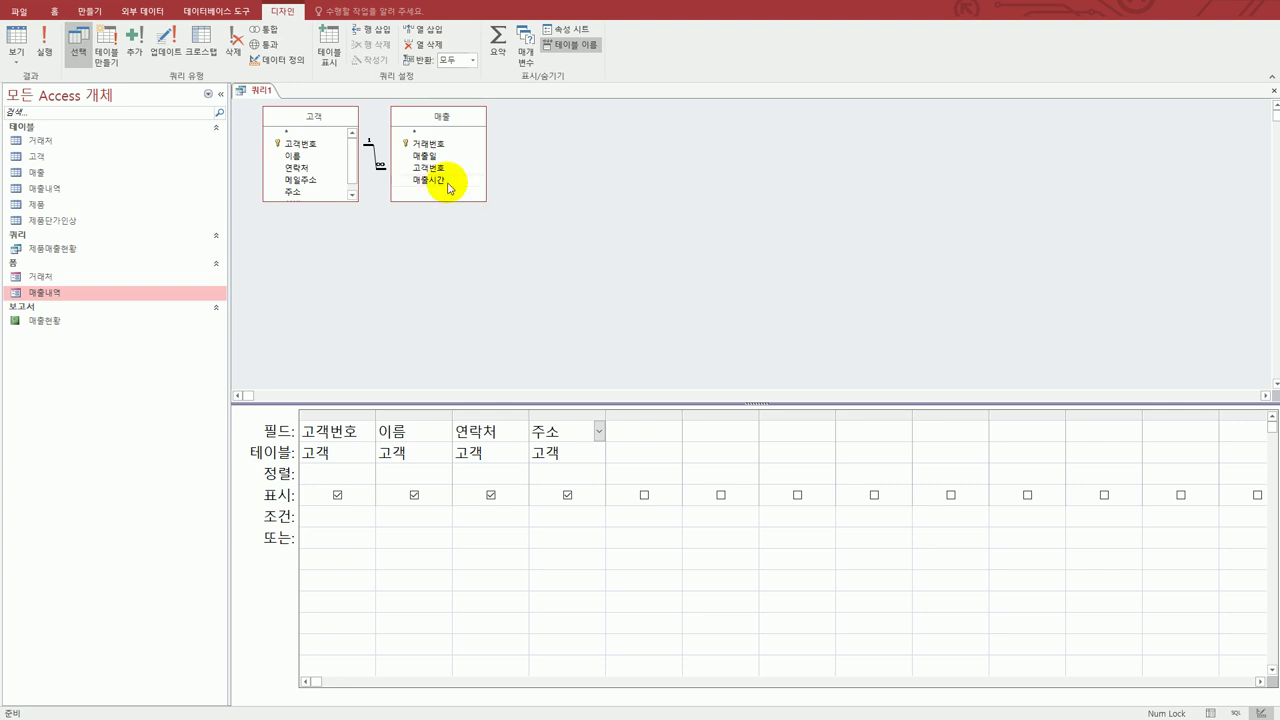
- Add the 고객번호 field from 매출 to the query and compare both customer number columns in Datasheet view
double_click(455, 169)
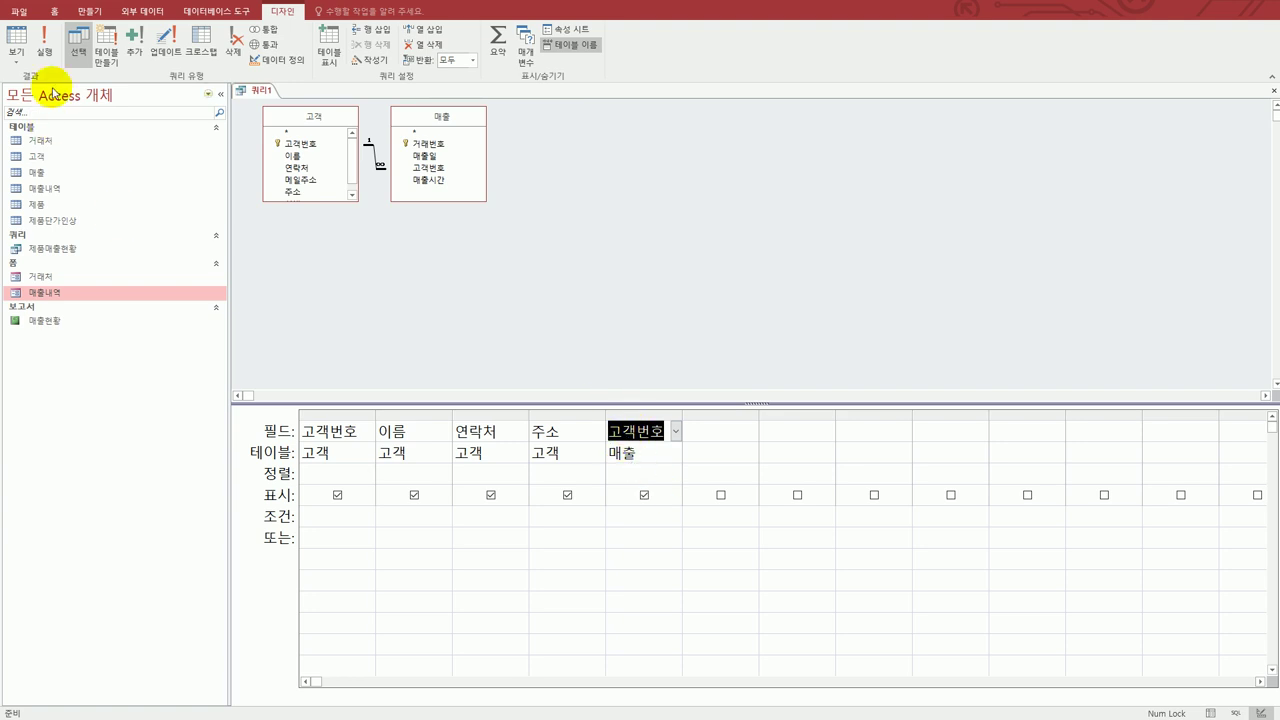
left_click(15, 38)
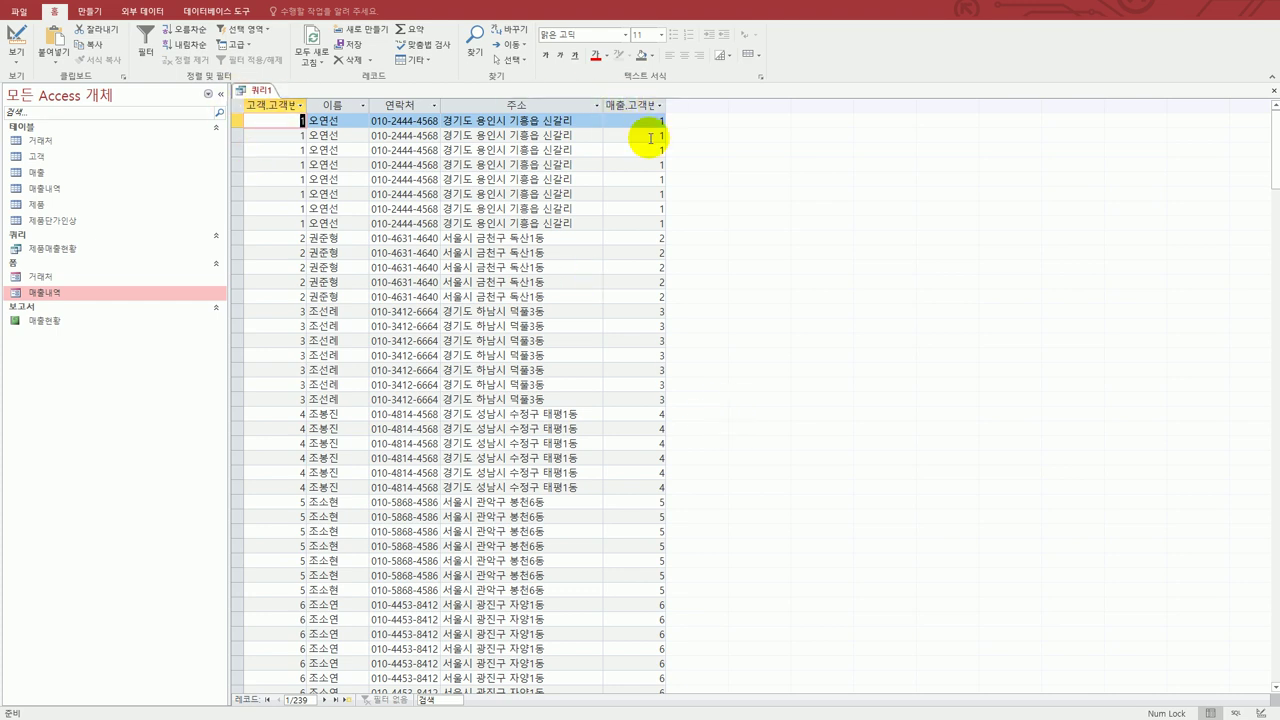
scroll(642, 215, "down", 20)
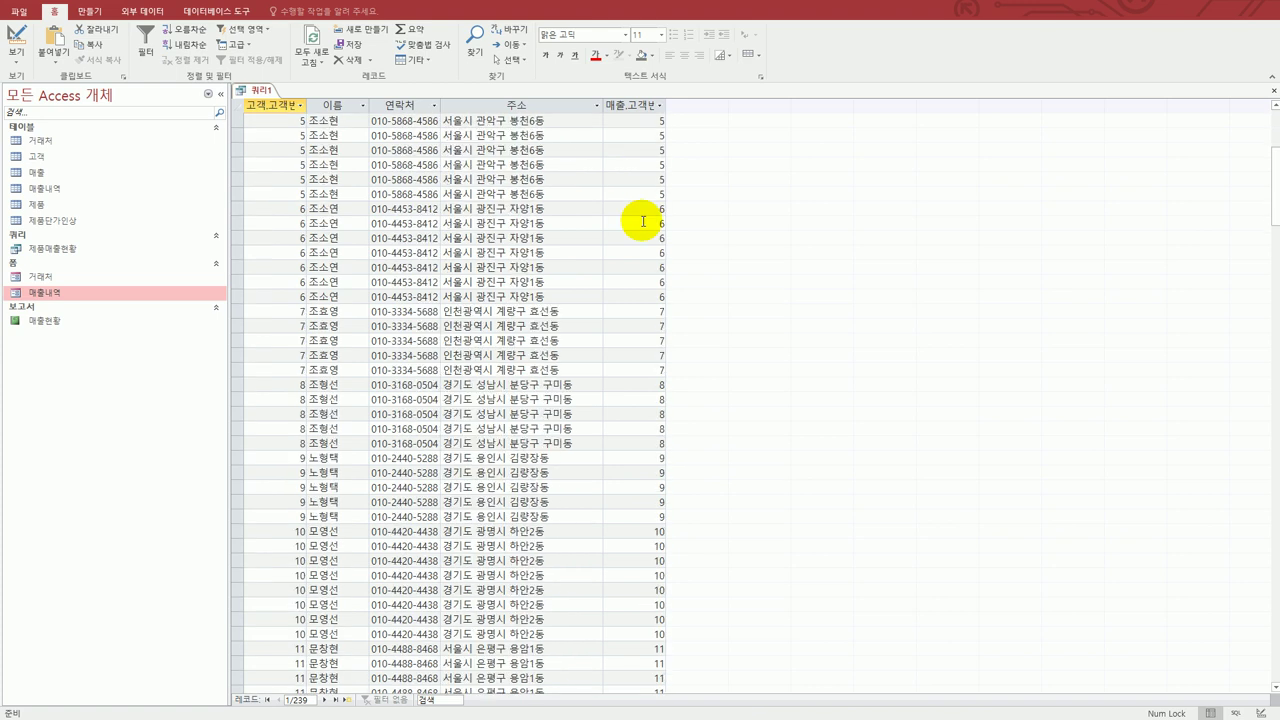
scroll(667, 428, "down", 20)
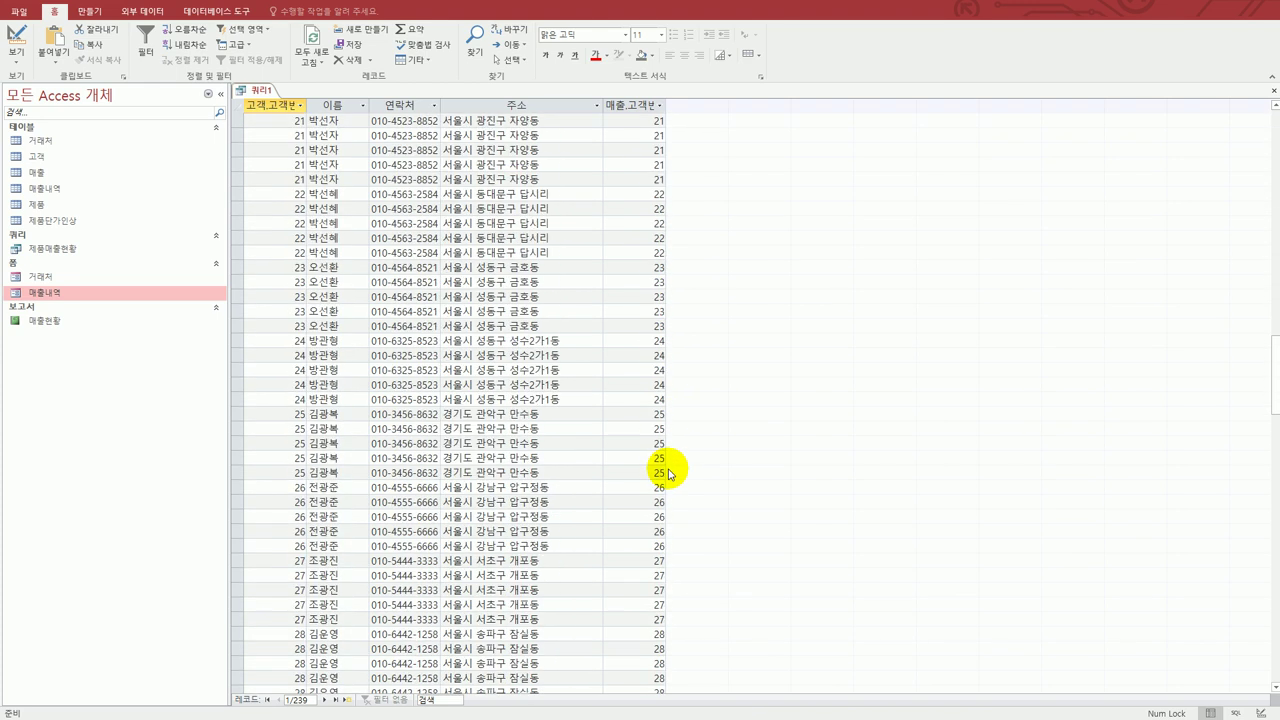
- Look through all query records in Datasheet view, comparing the customer numbers from 고객 and 매출
scroll(659, 489, "down", 10)
scroll(657, 488, "up", 20)
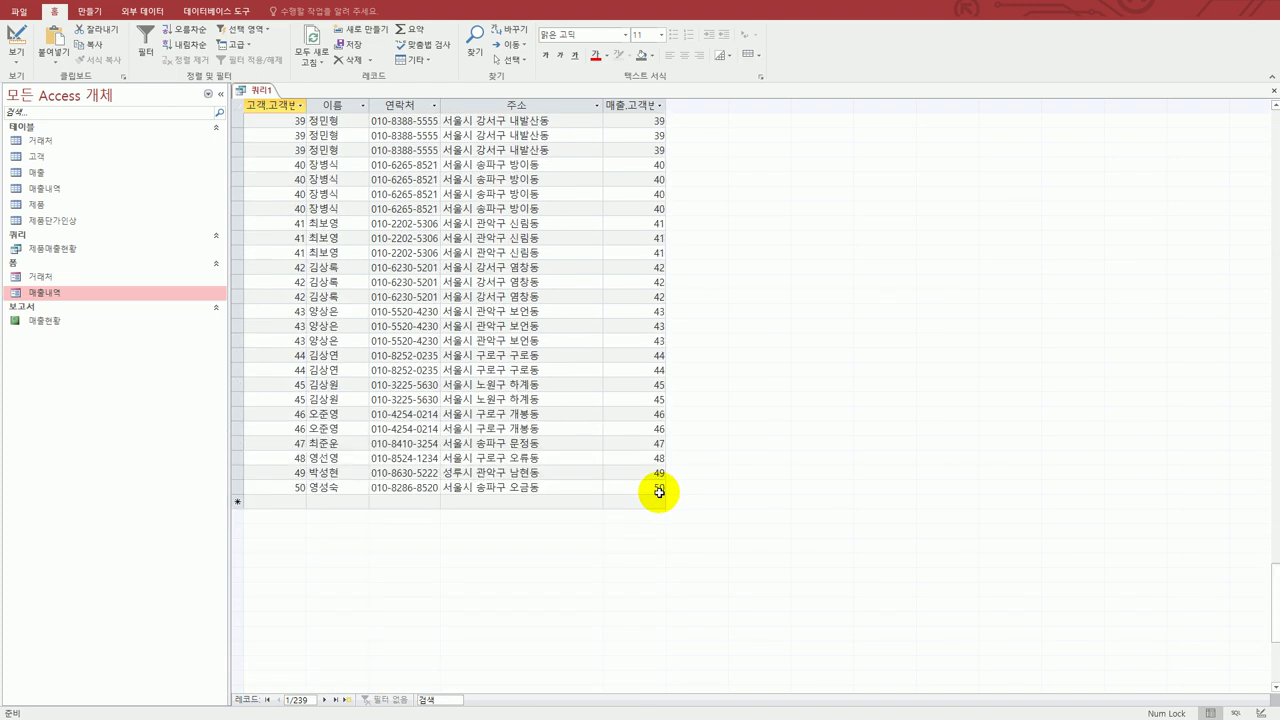
scroll(654, 487, "up", 20)
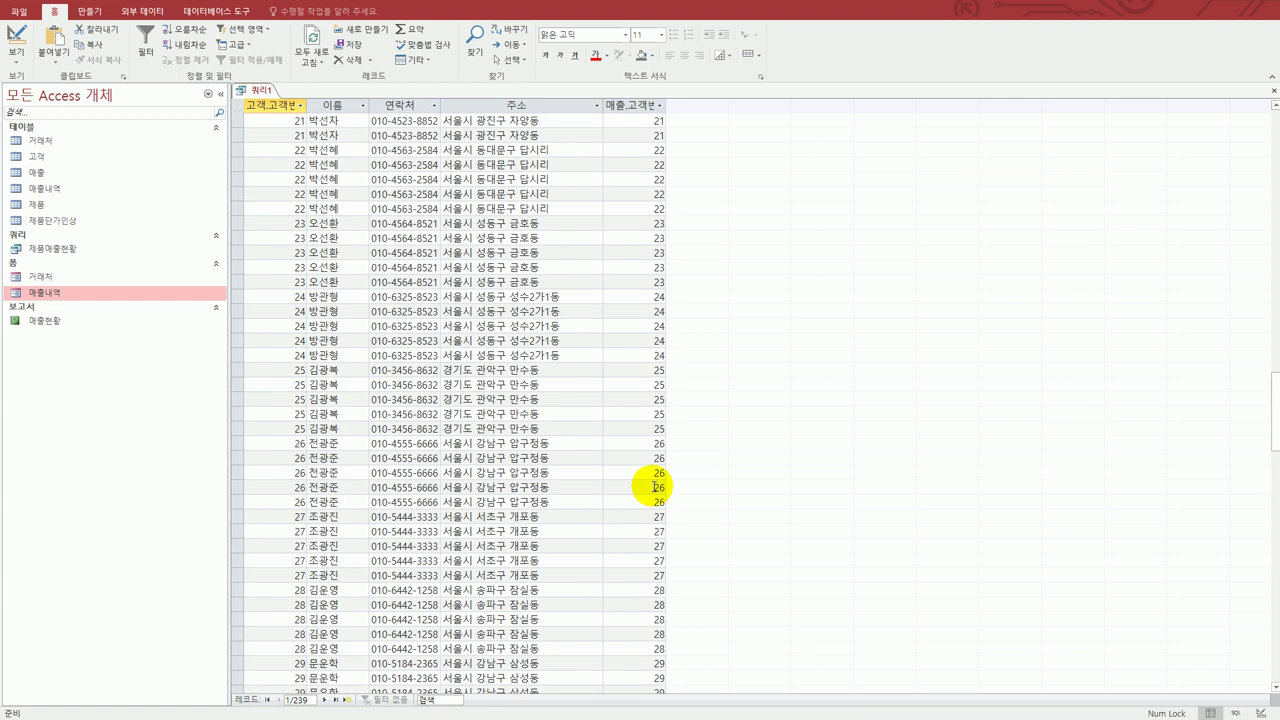
scroll(654, 487, "up", 20)
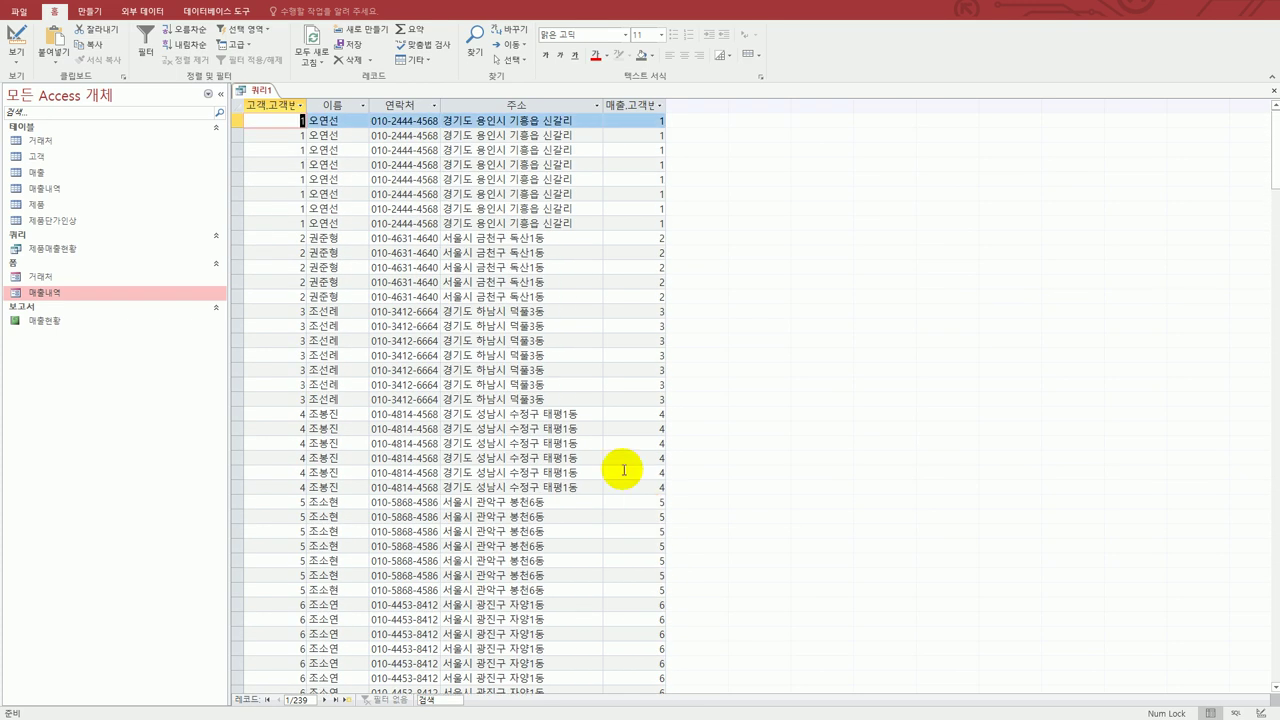
- Return to Design view and set the 고객–매출 join to include all records from 고객 and only matching records from 매출
left_click(15, 36)
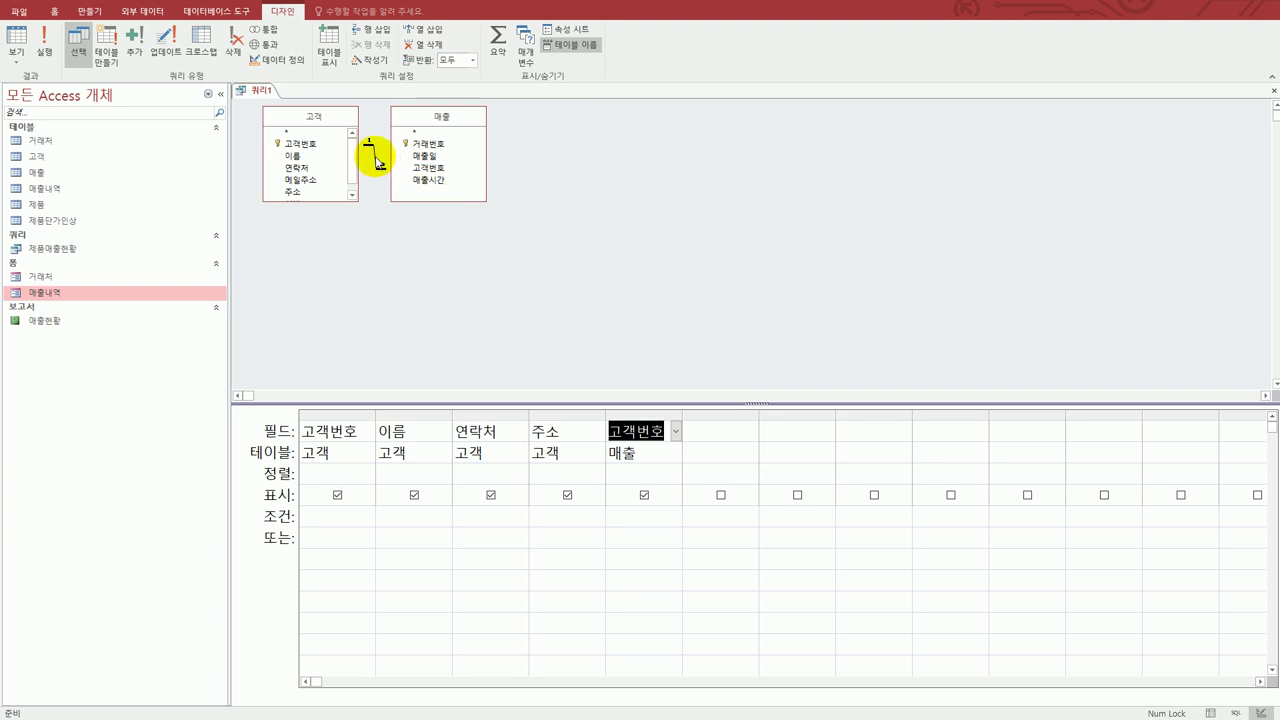
left_click(376, 158)
double_click(376, 158)
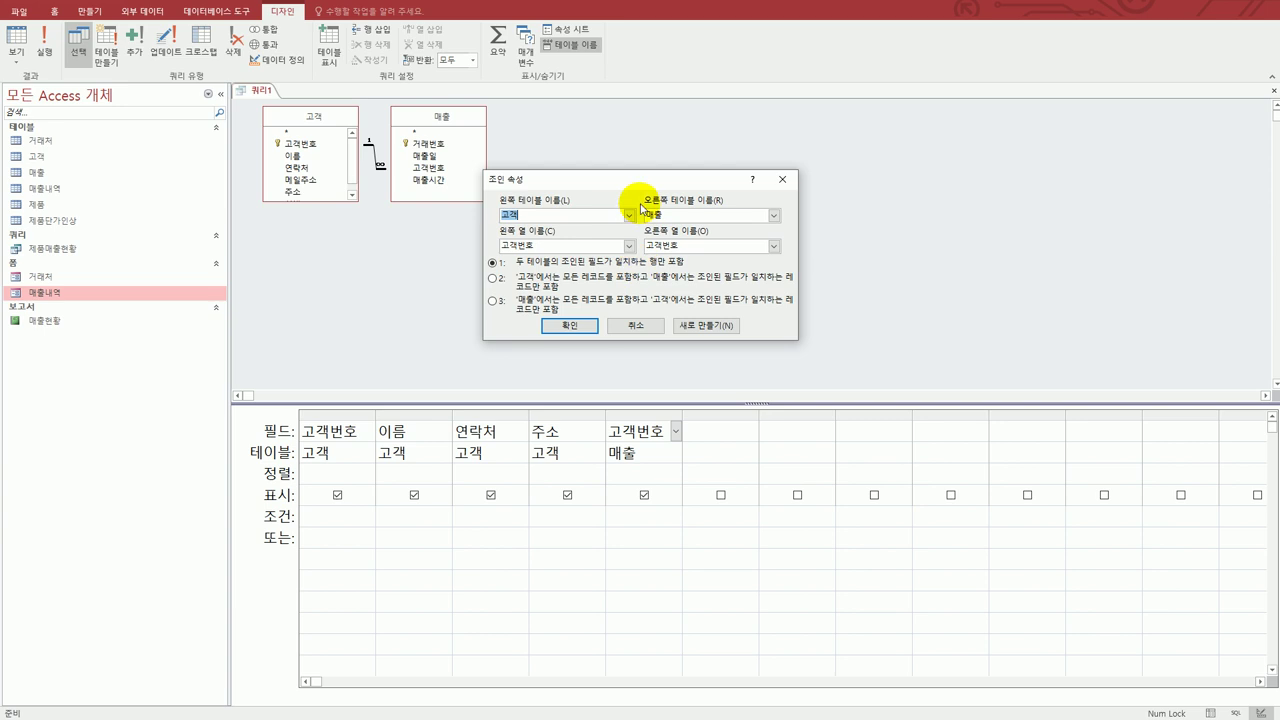
left_click_drag(639, 186, 757, 174)
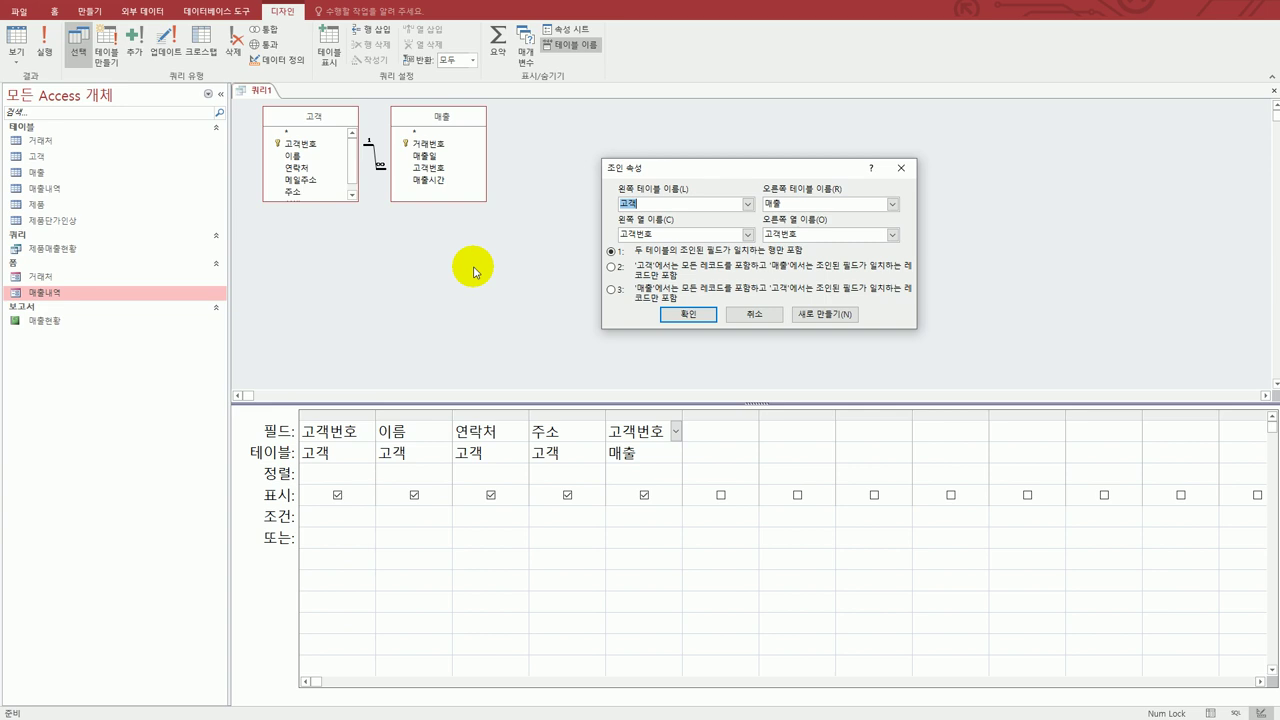
left_click(611, 268)
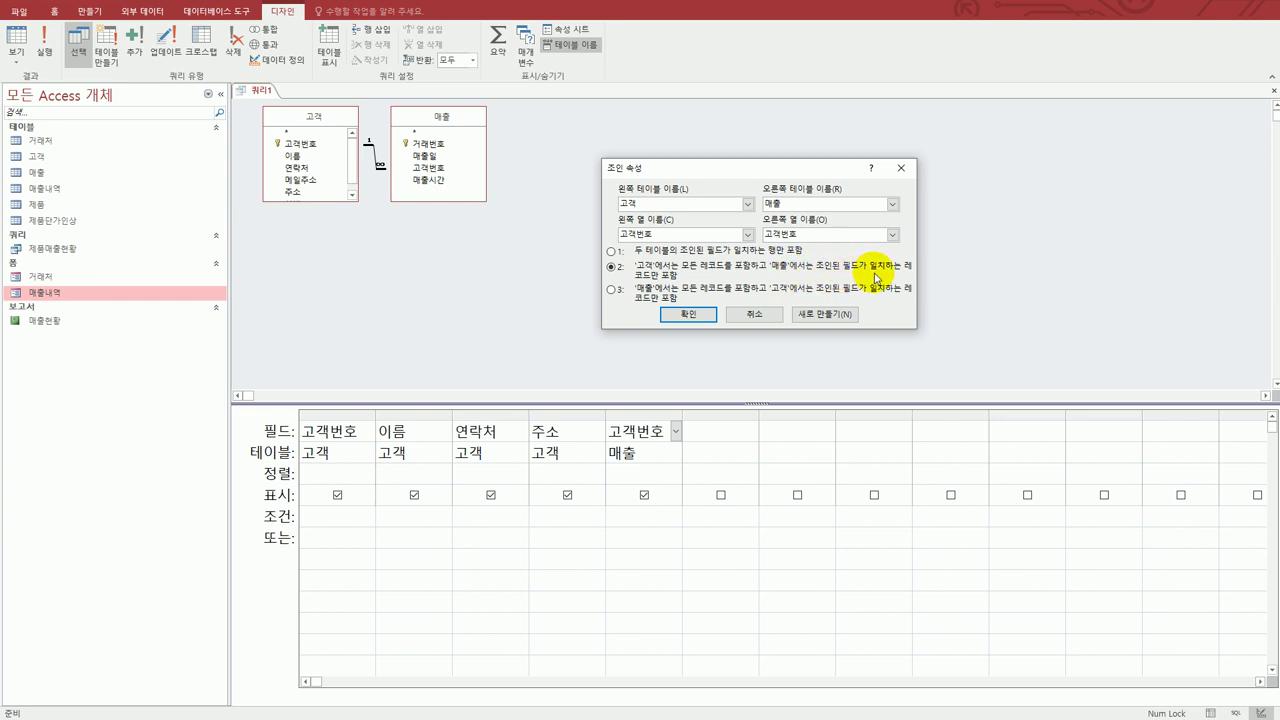
left_click(675, 314)
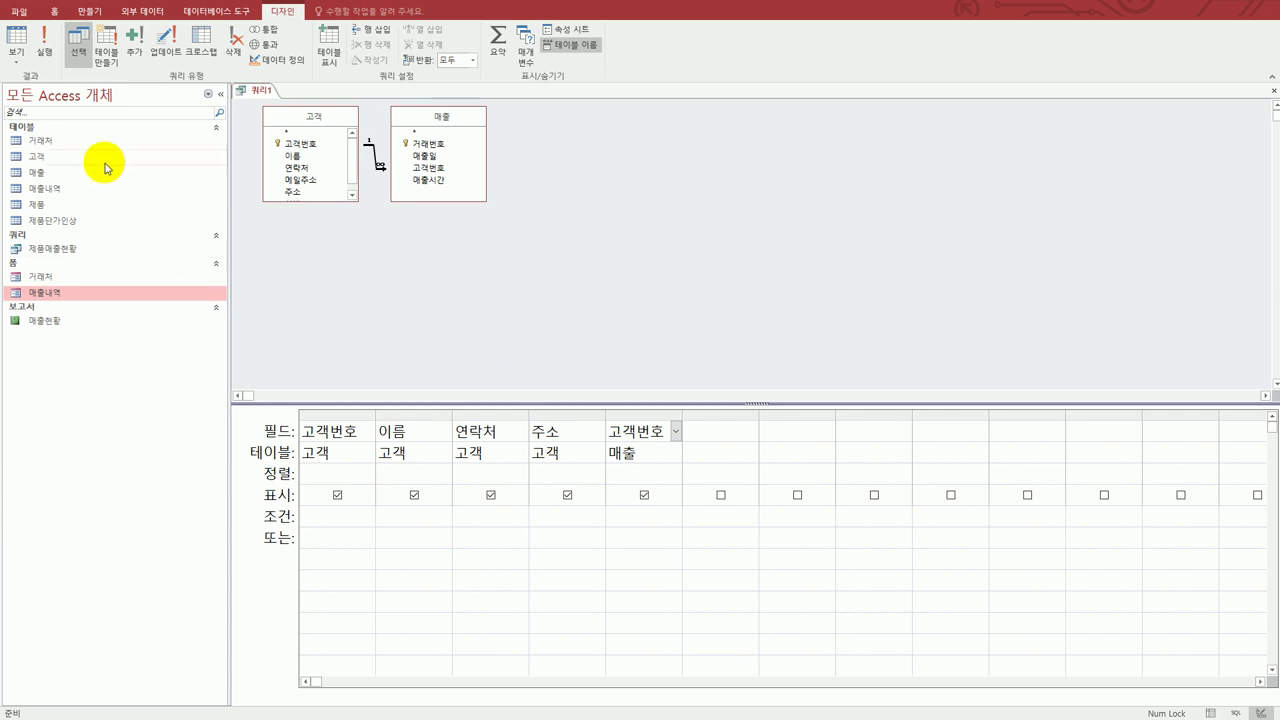
- View the query in Datasheet view and check through the last records for customers without a 매출 customer number
left_click(16, 38)
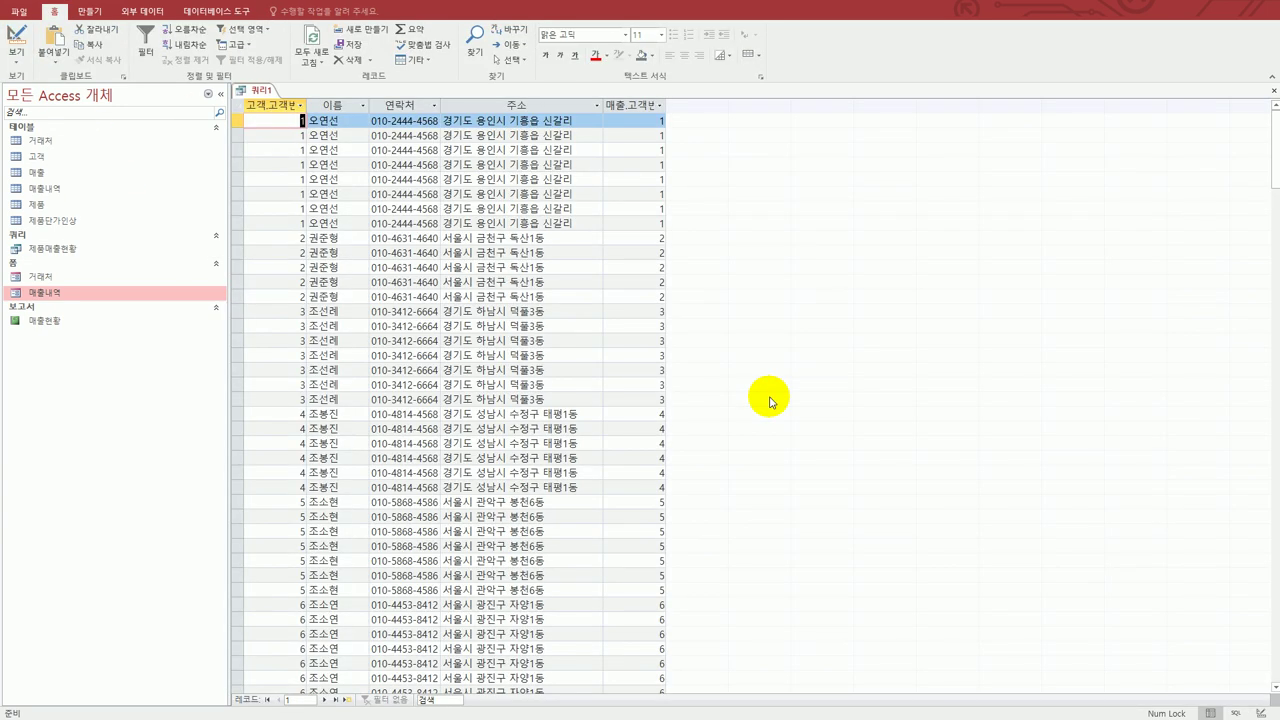
scroll(700, 380, "down", 15)
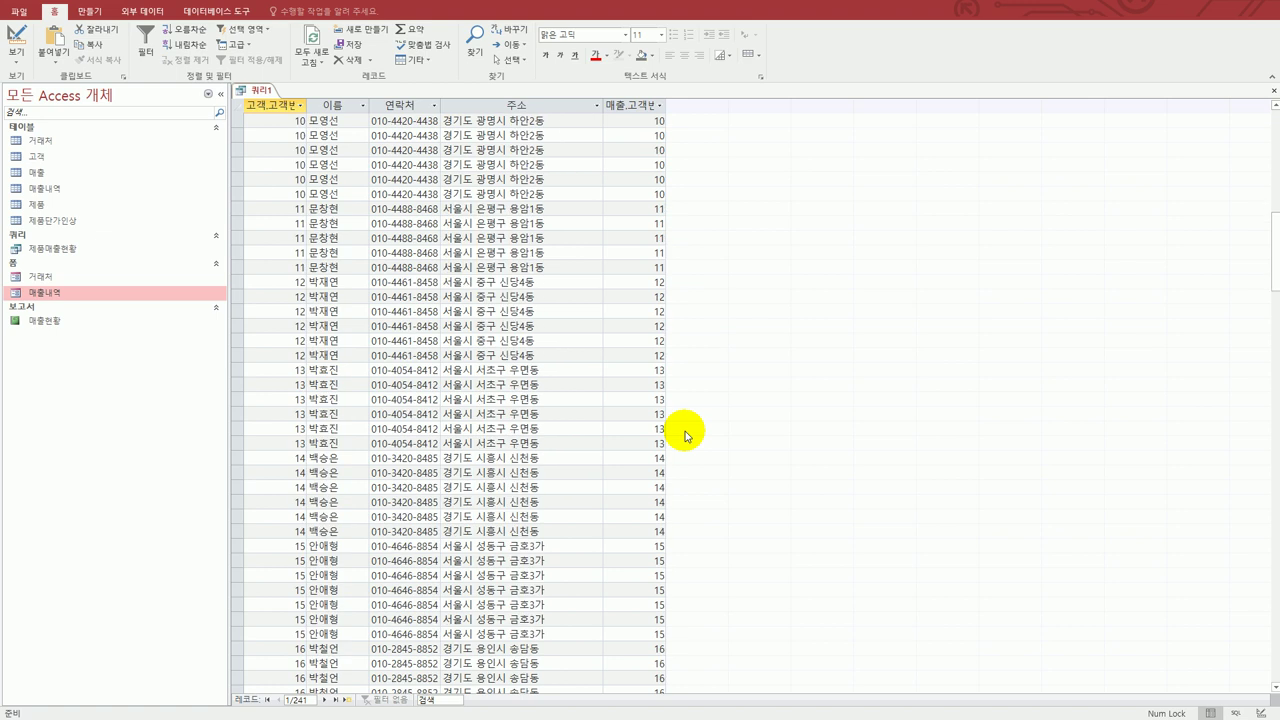
scroll(686, 436, "down", 20)
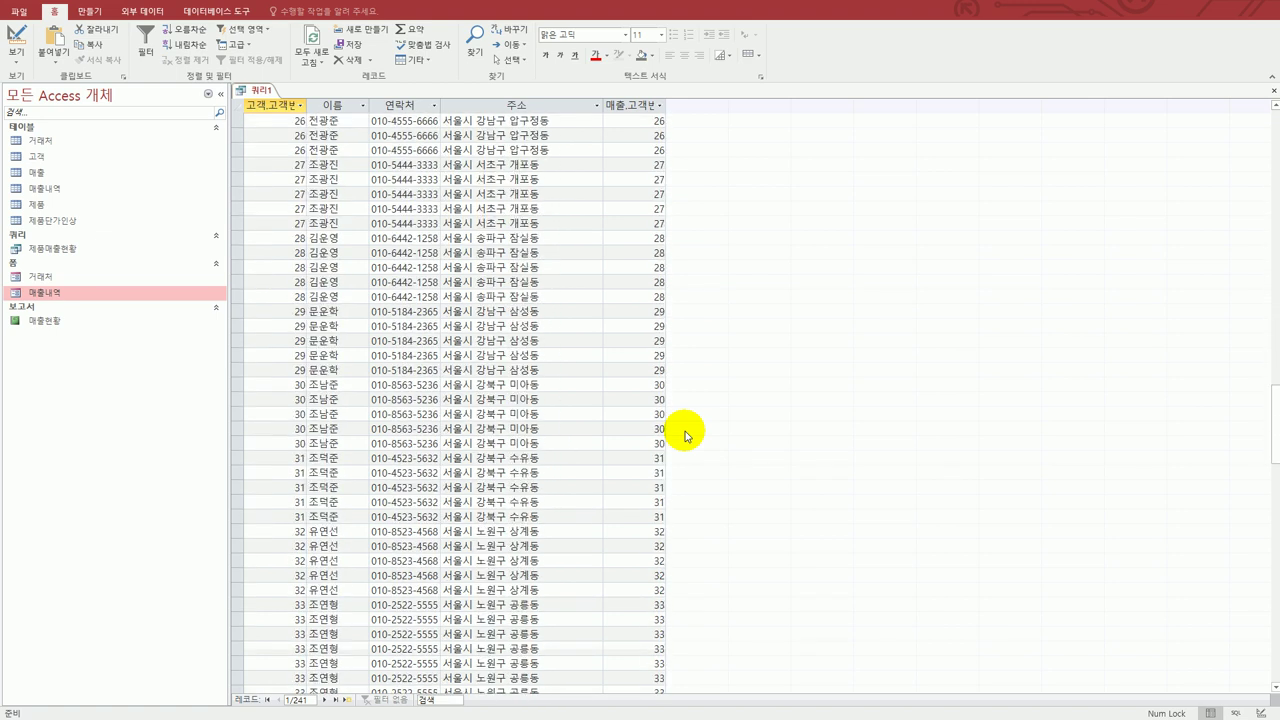
scroll(686, 436, "down", 20)
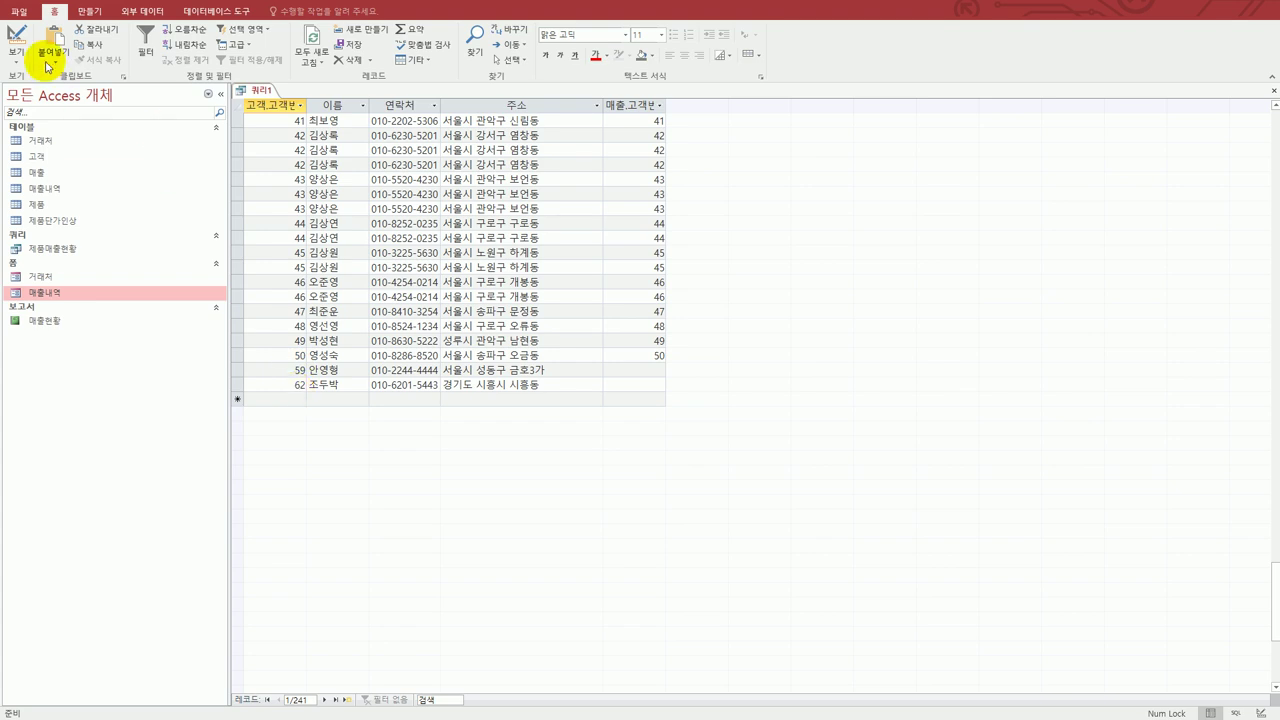
- In Design view, widen the 고객 table's 고객번호 column and enter its criterion as not in (select 고객번호 from 매출)
left_click(16, 40)
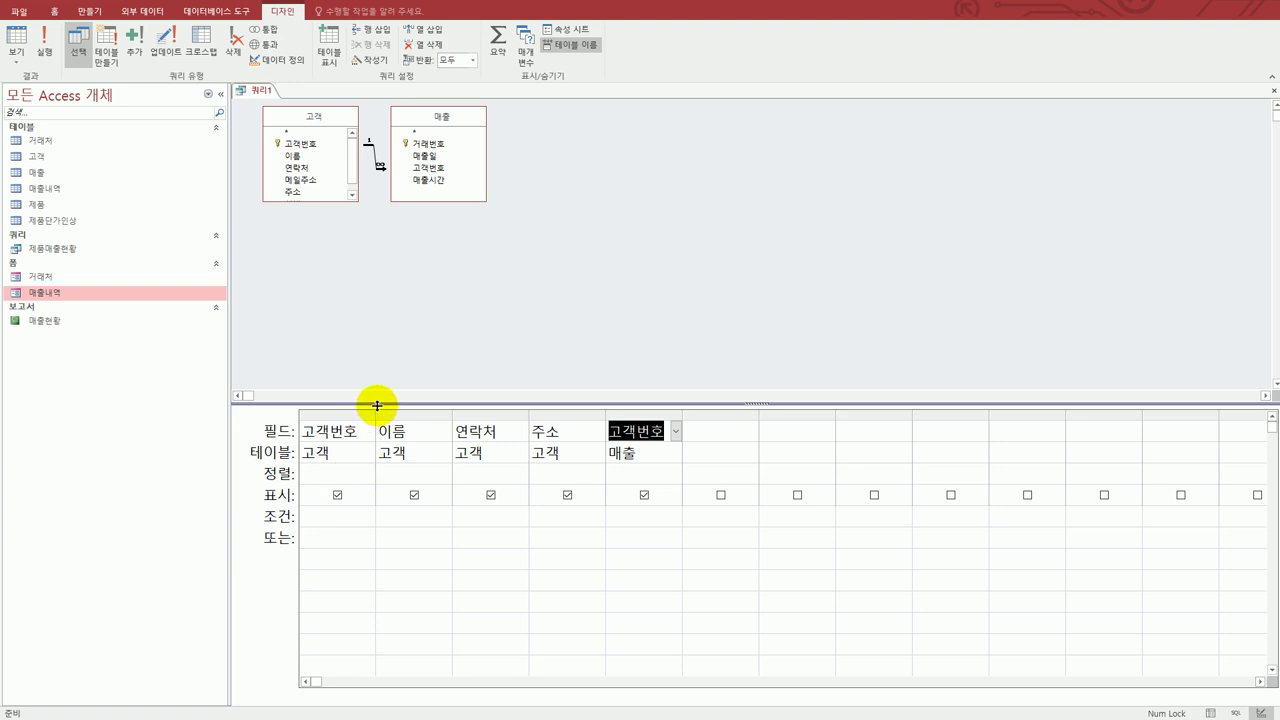
left_click_drag(375, 407, 428, 412)
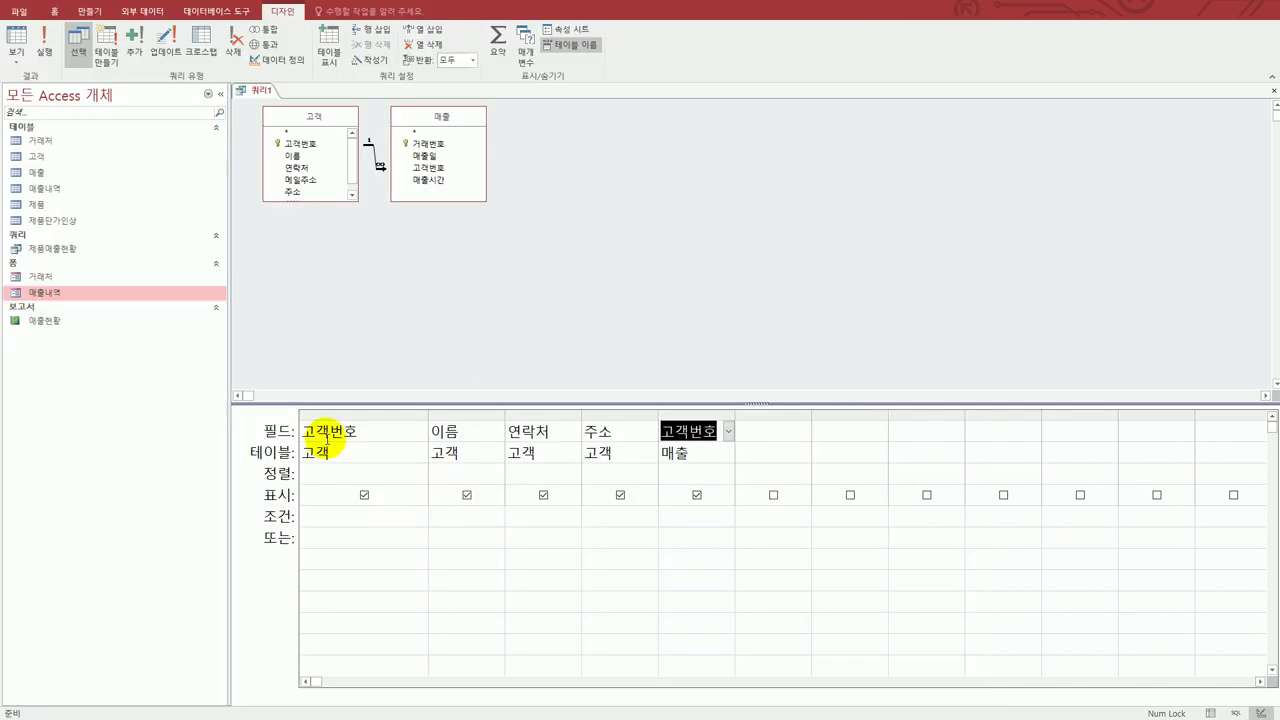
left_click_drag(505, 416, 571, 414)
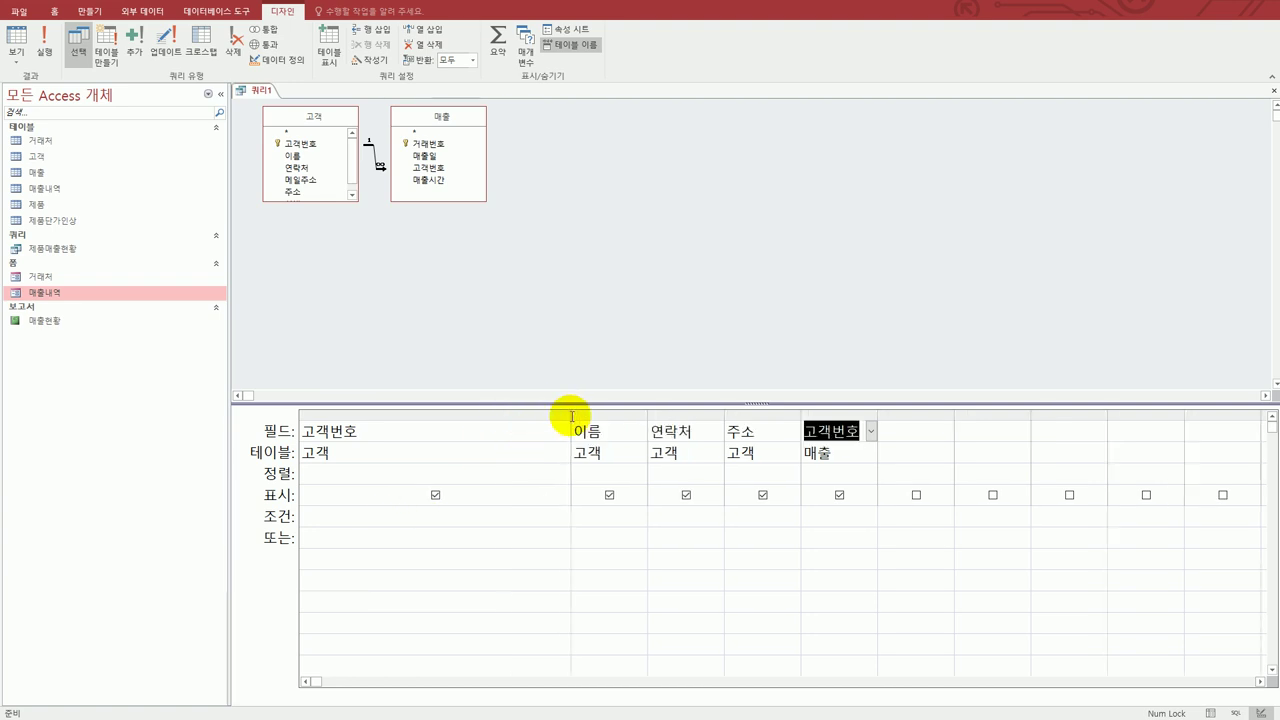
left_click(384, 521)
type("ㅜ")
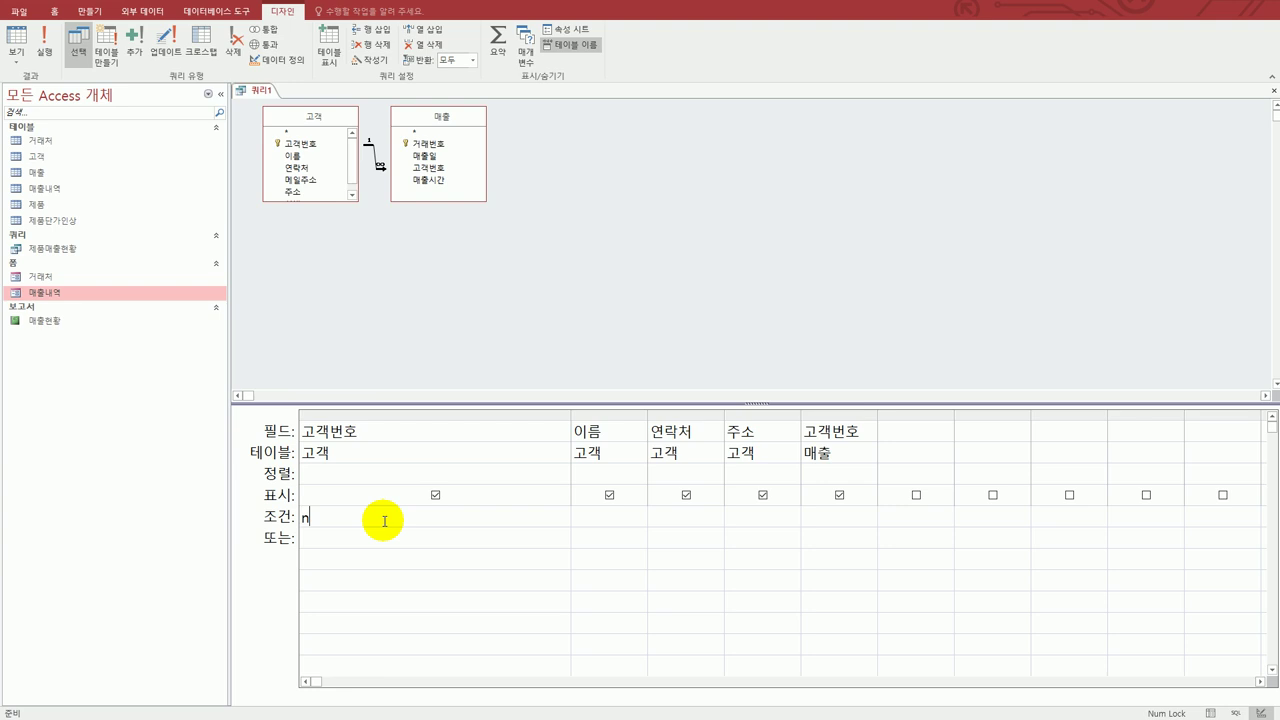
type("ot i")
key("BackSpace")
key("BackSpace")
key("BackSpace")
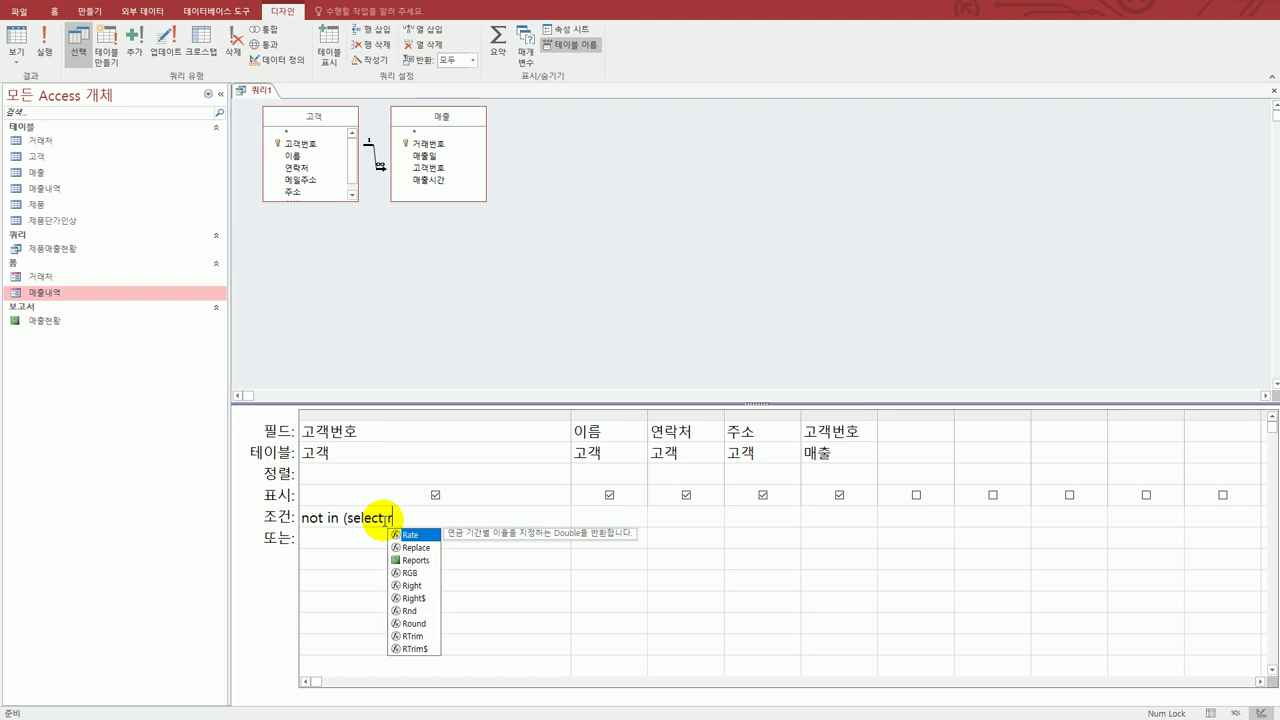
type("고객번호 f")
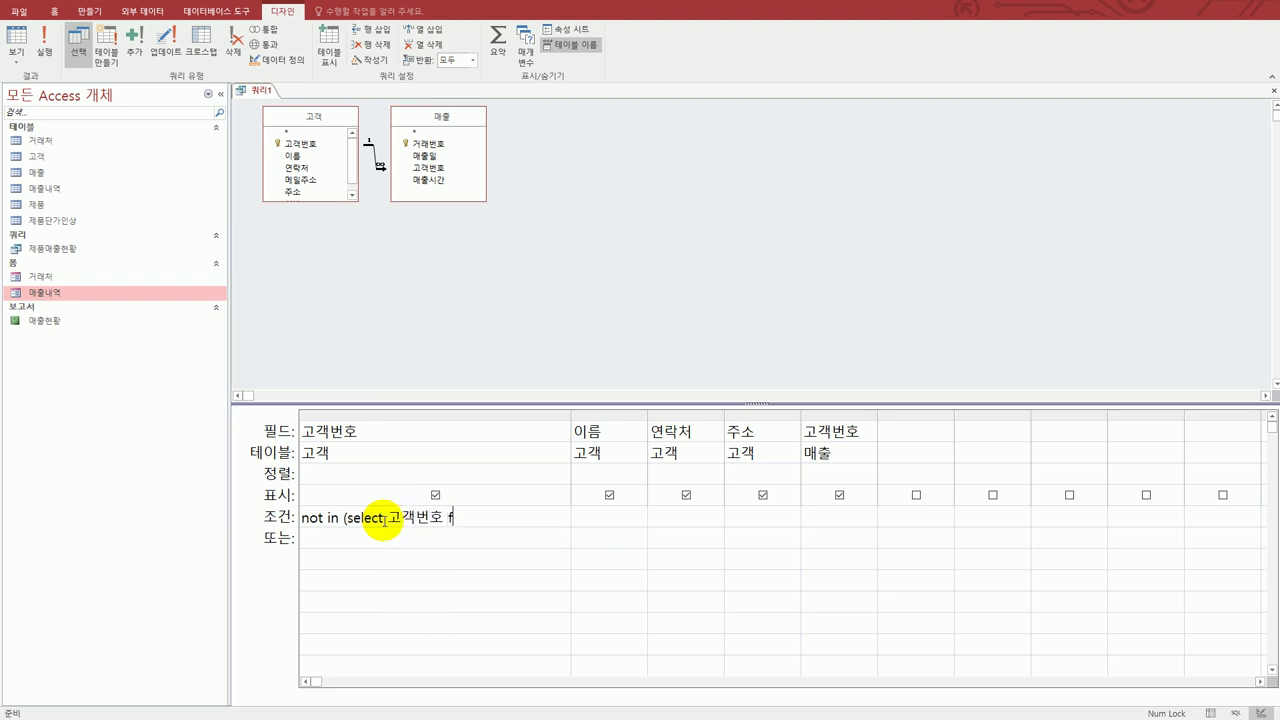
type("rom 맻매출)")
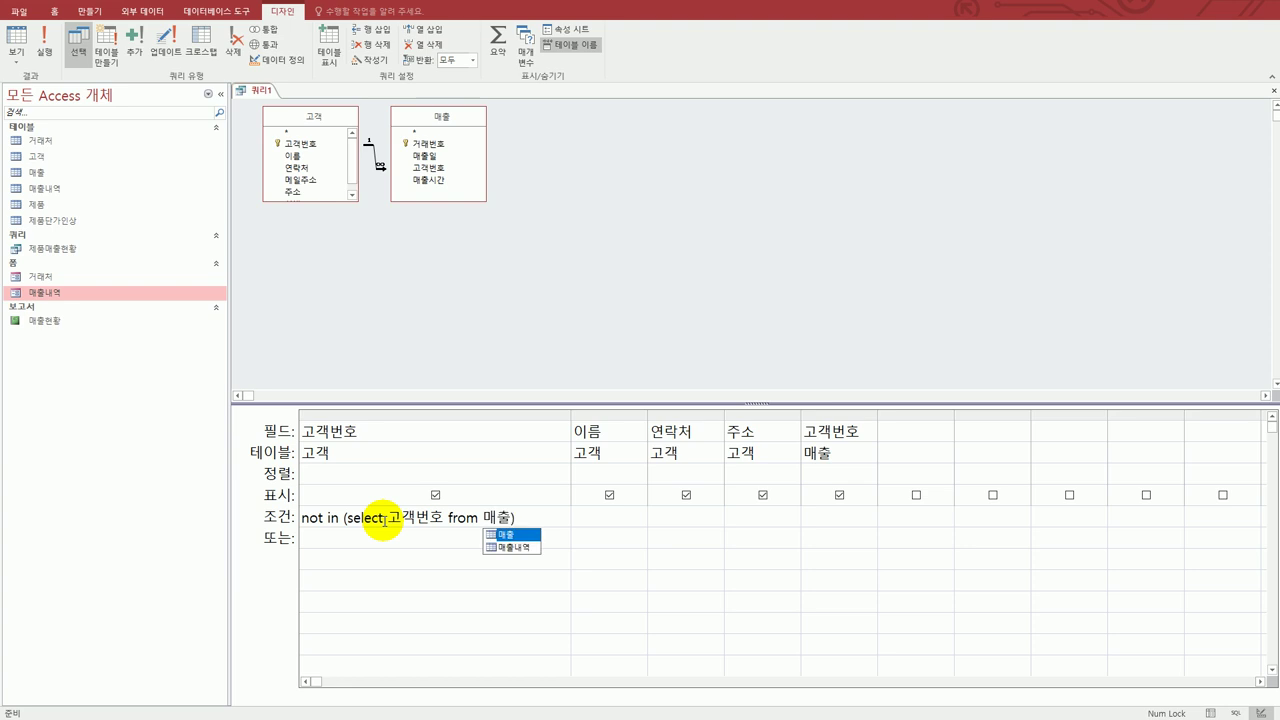
left_click(336, 536)
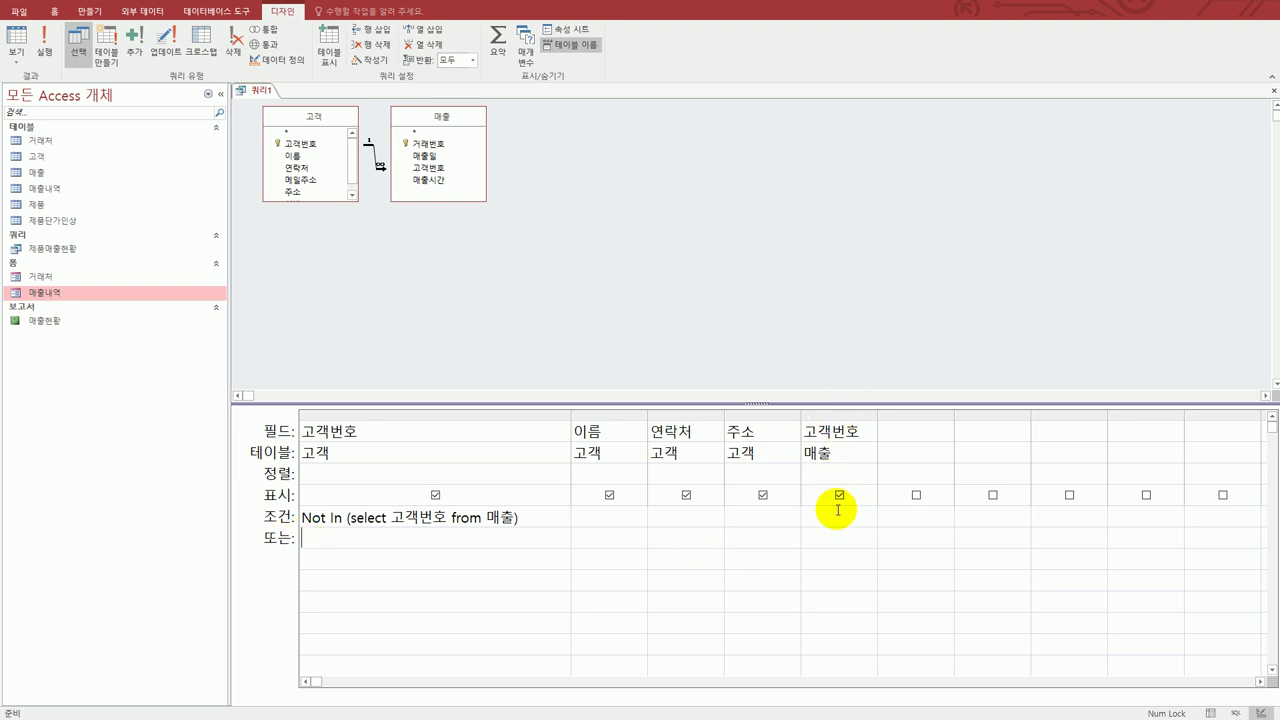
- Remove the 매출 table's 고객번호 field from the query and view the result in Datasheet view
left_click(837, 414)
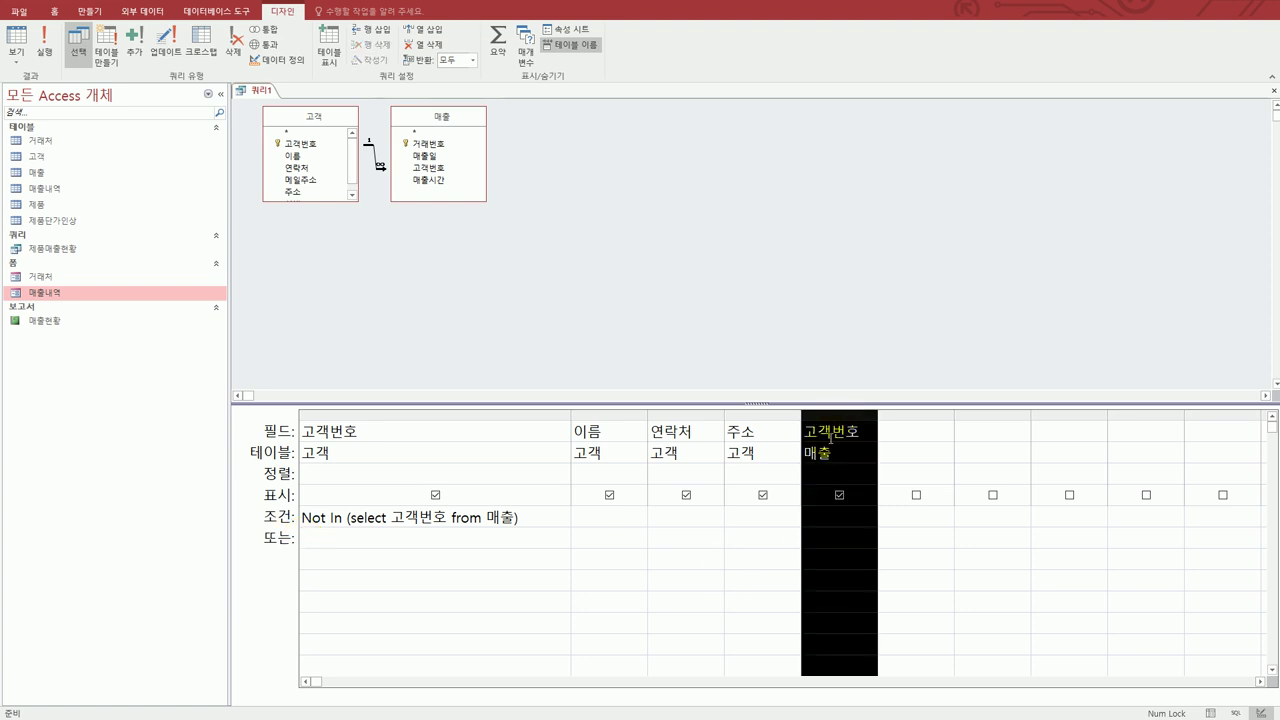
key("Delete")
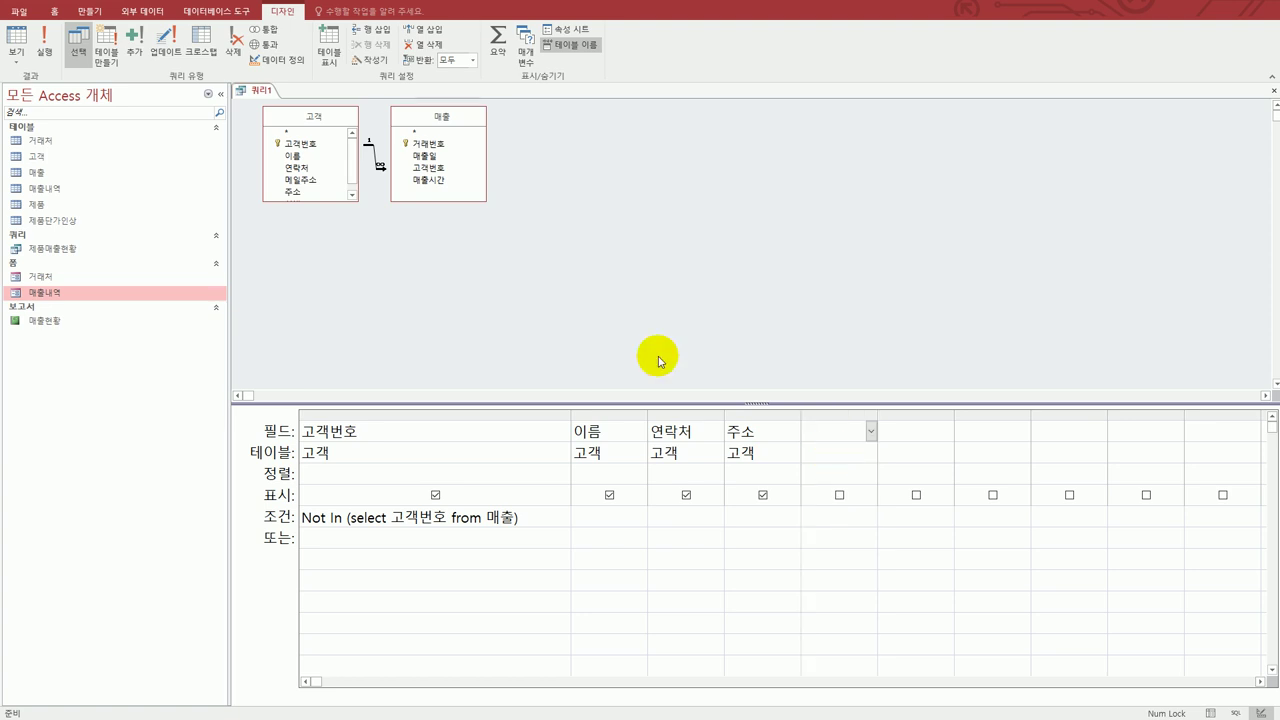
left_click(16, 40)
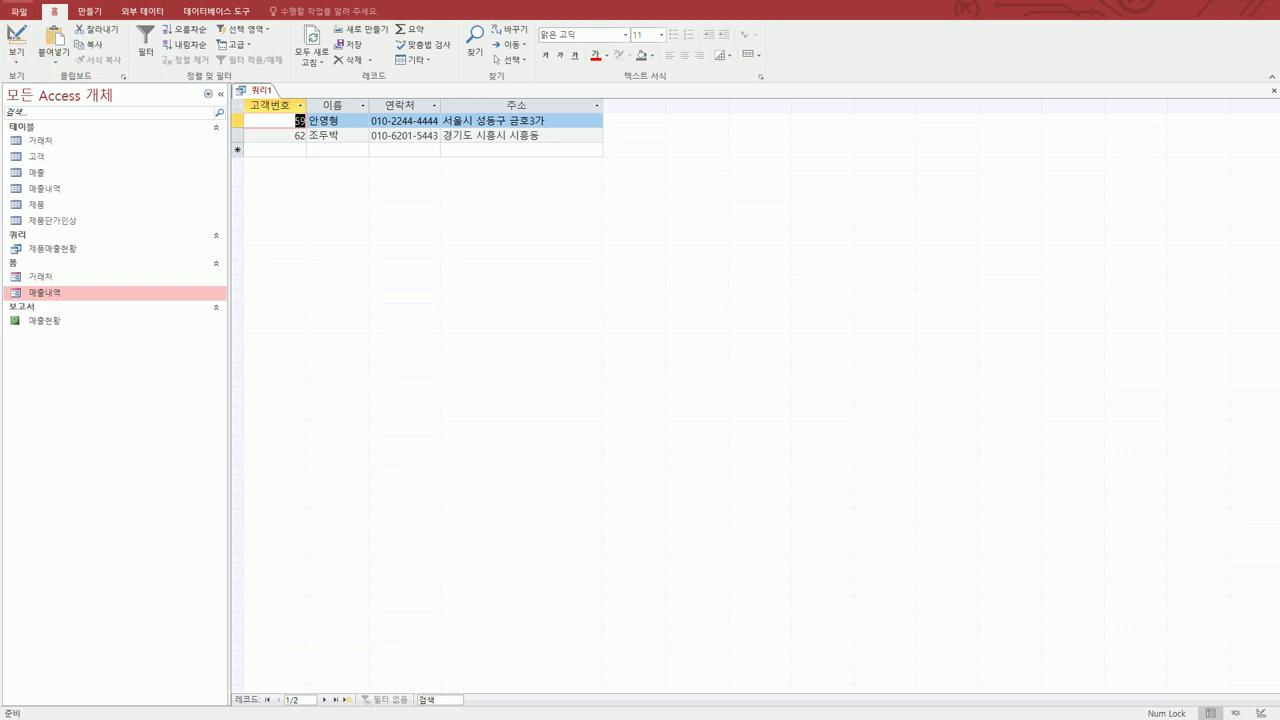
- Save the query as 매출이 없는 고객 and close it
key("ctrl+s")
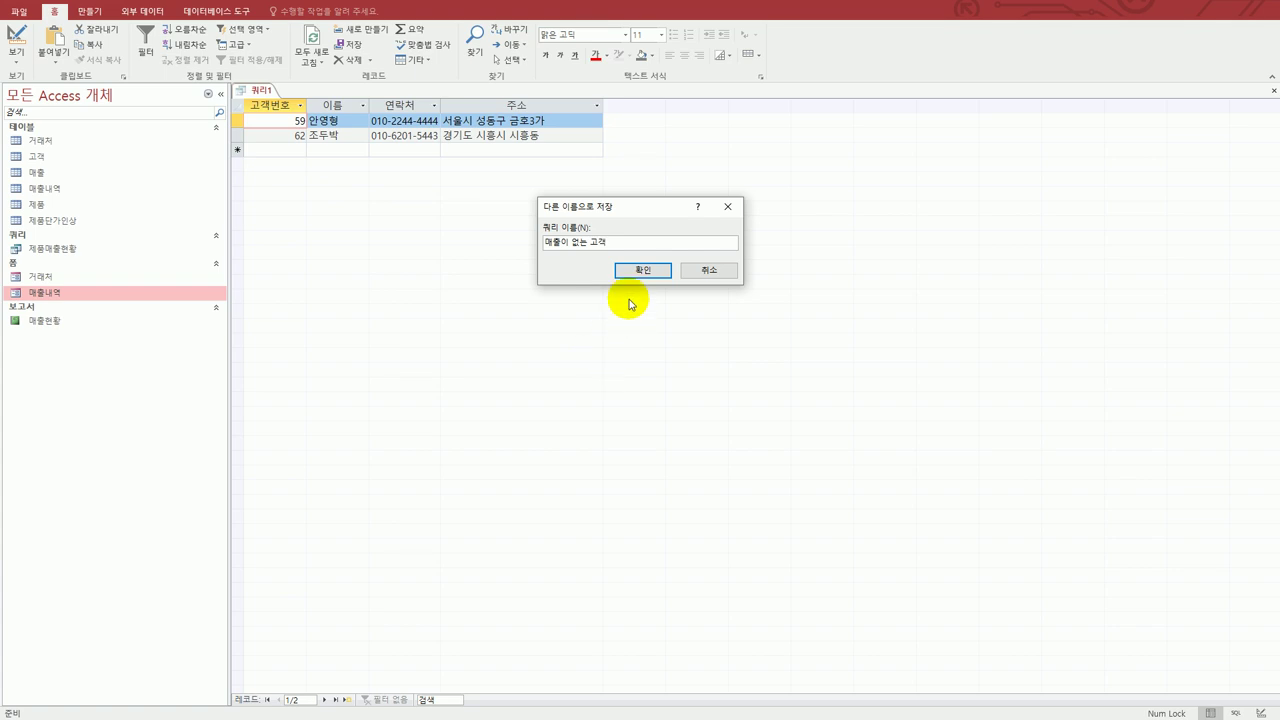
left_click(640, 270)
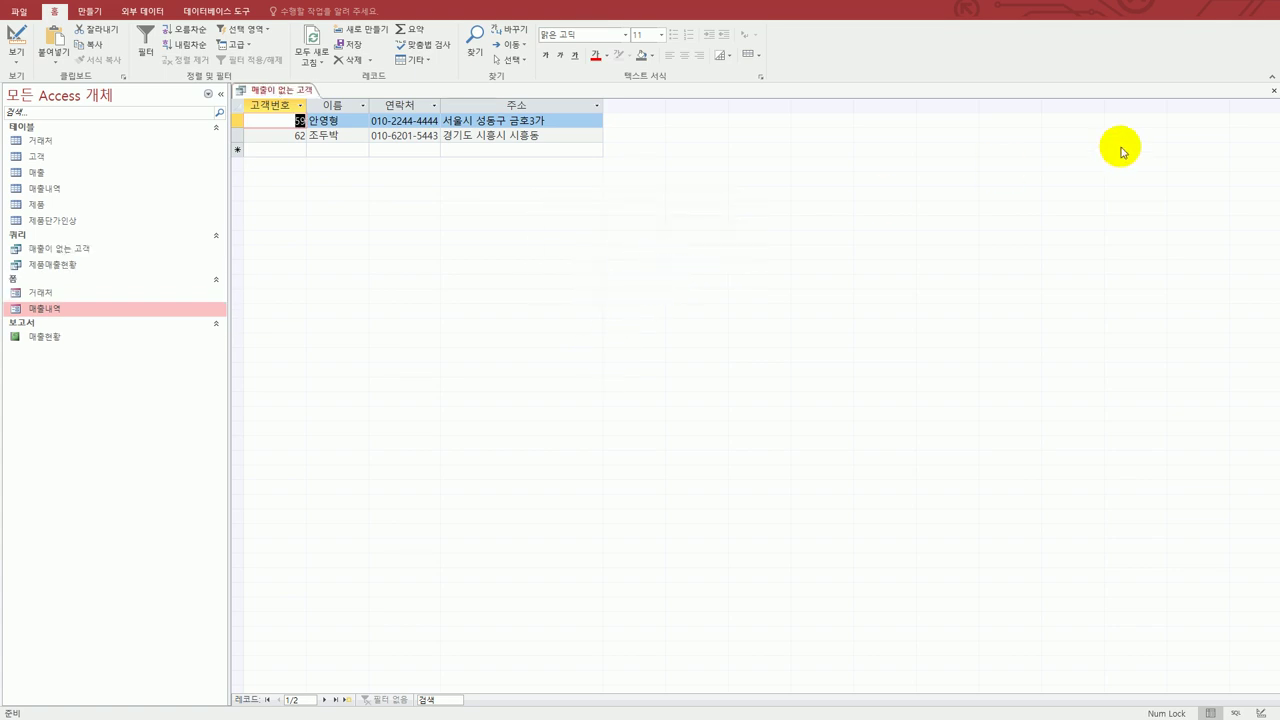
left_click(1272, 91)
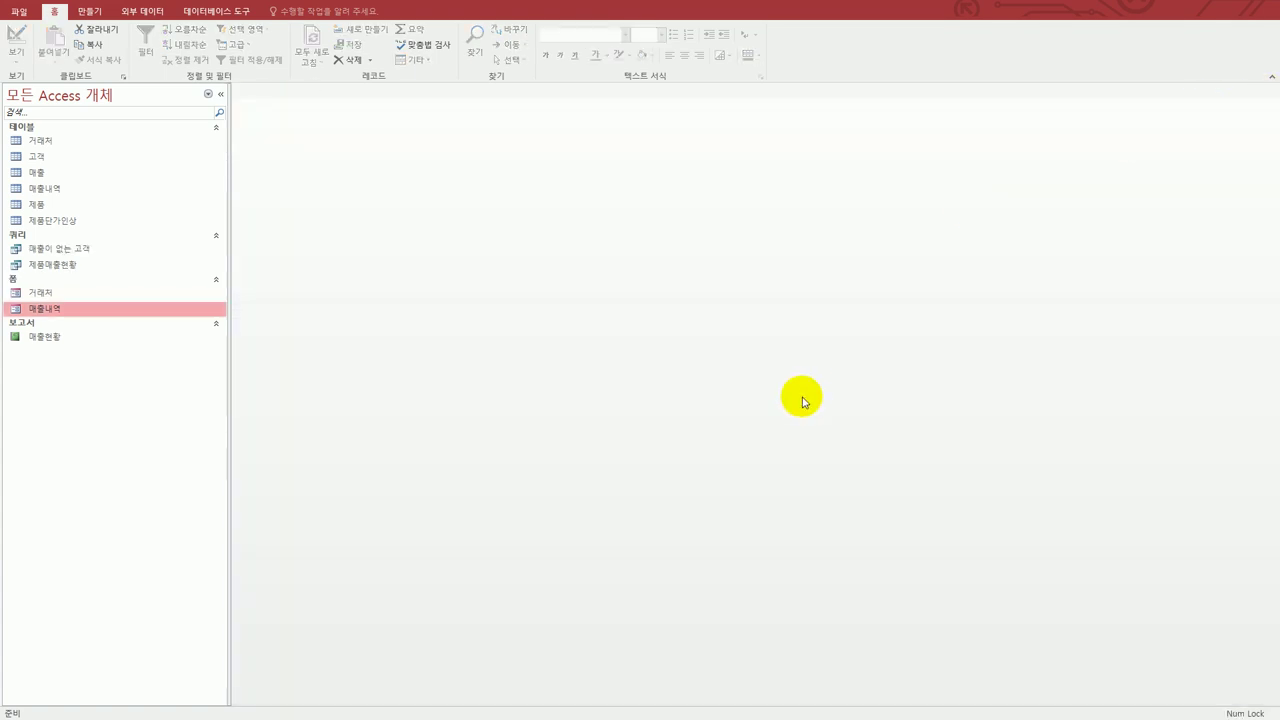
- Switch to the exam document and read the 6~8월조회 crosstab query task and its sample result
key("alt+Tab")
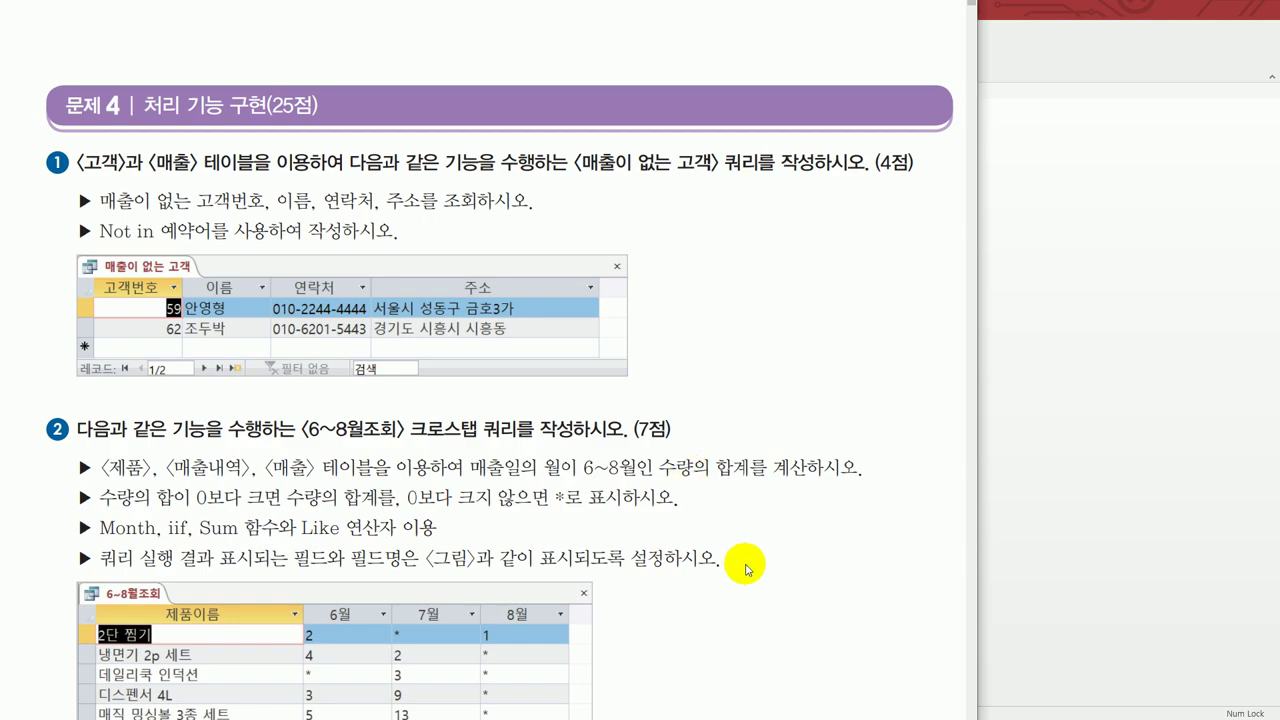
scroll(740, 563, "down", 2)
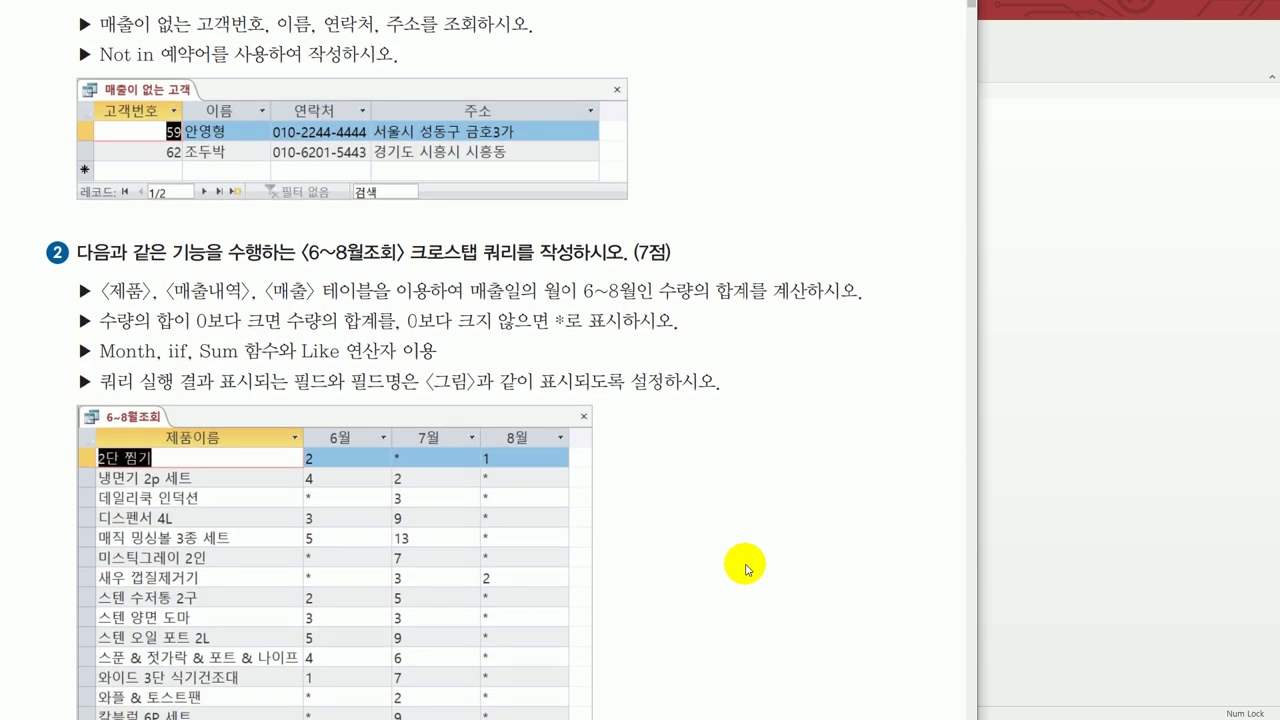
scroll(745, 568, "down", 3)
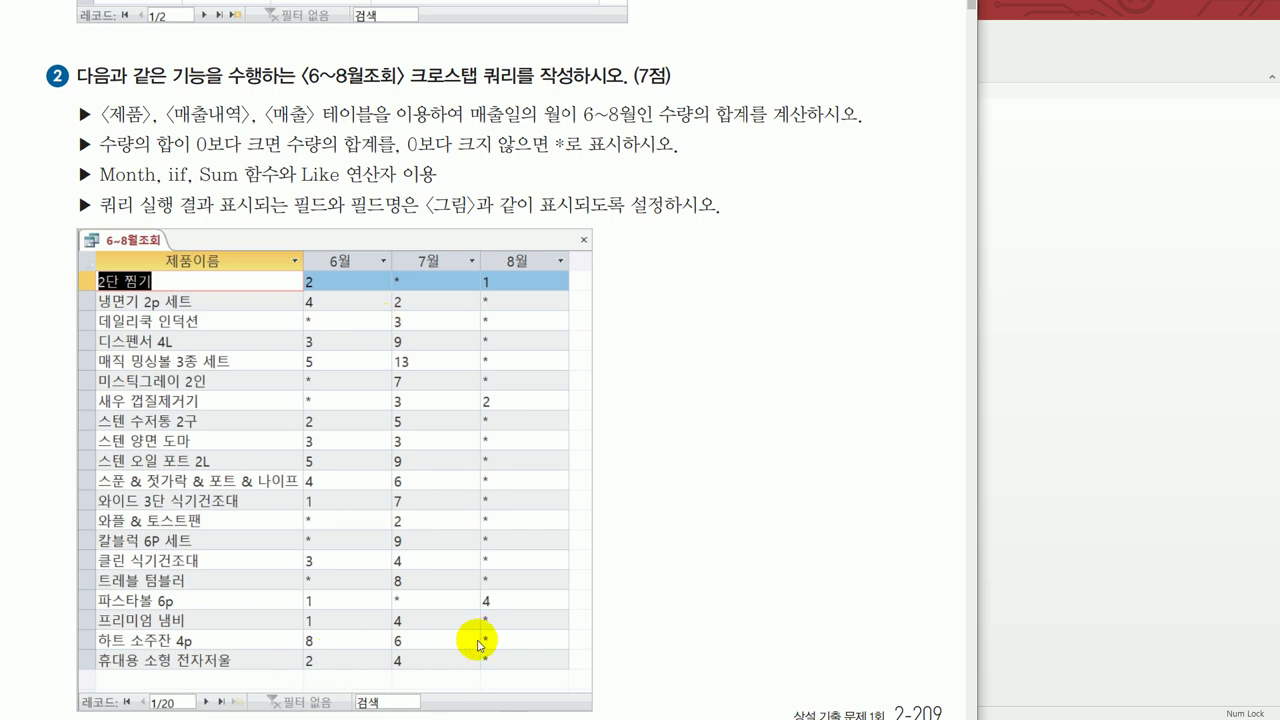
- Switch back to Access and create a new query in Design view containing the 제품, 매출내역 and 매출 tables
left_click(1073, 428)
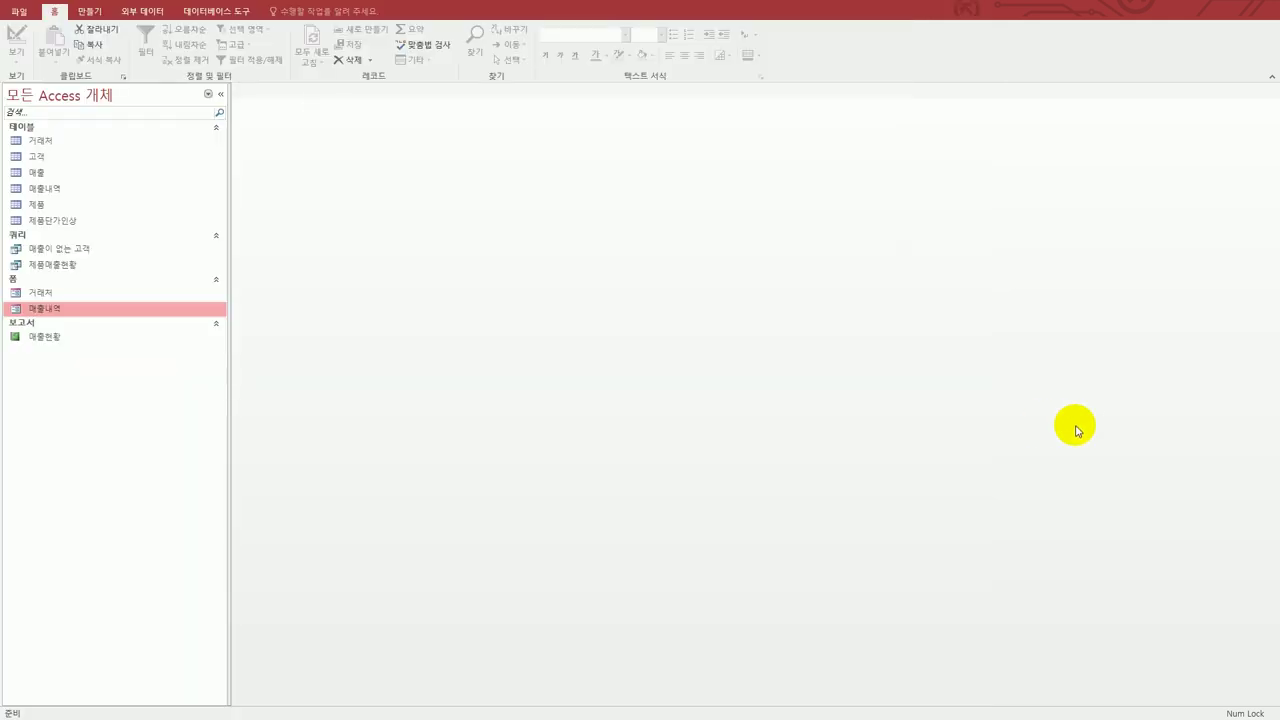
left_click(89, 12)
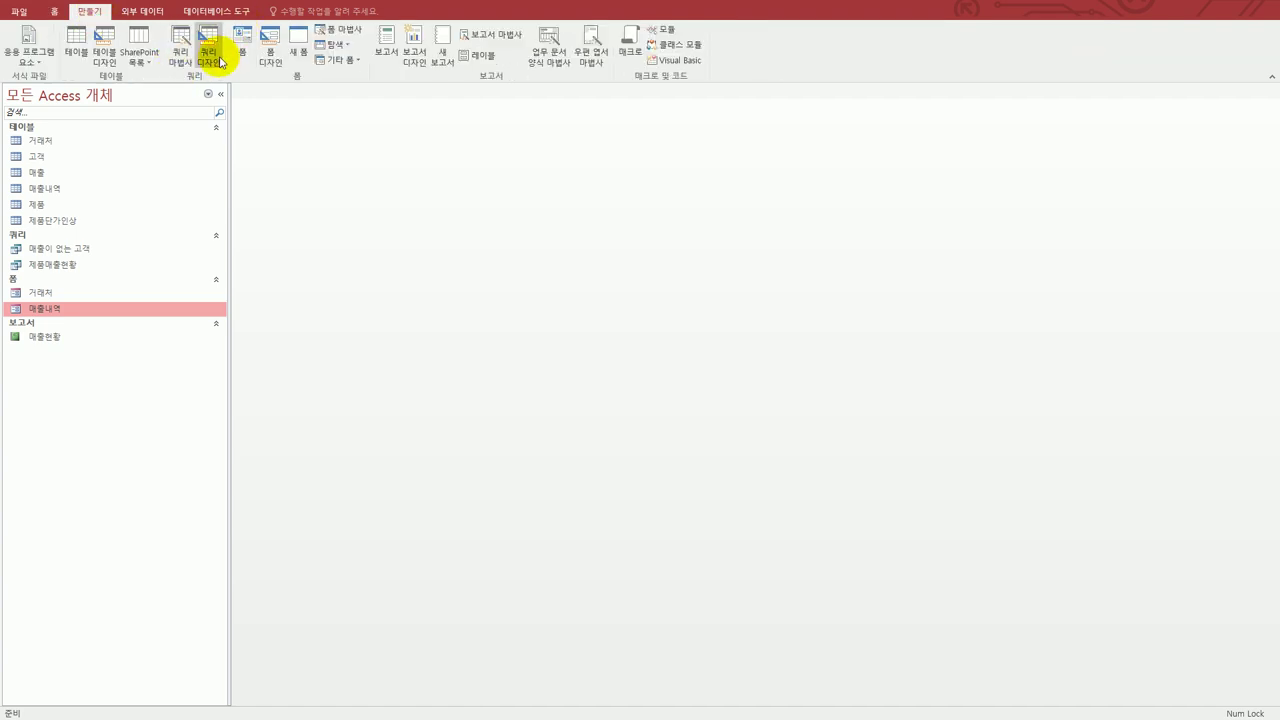
left_click(218, 62)
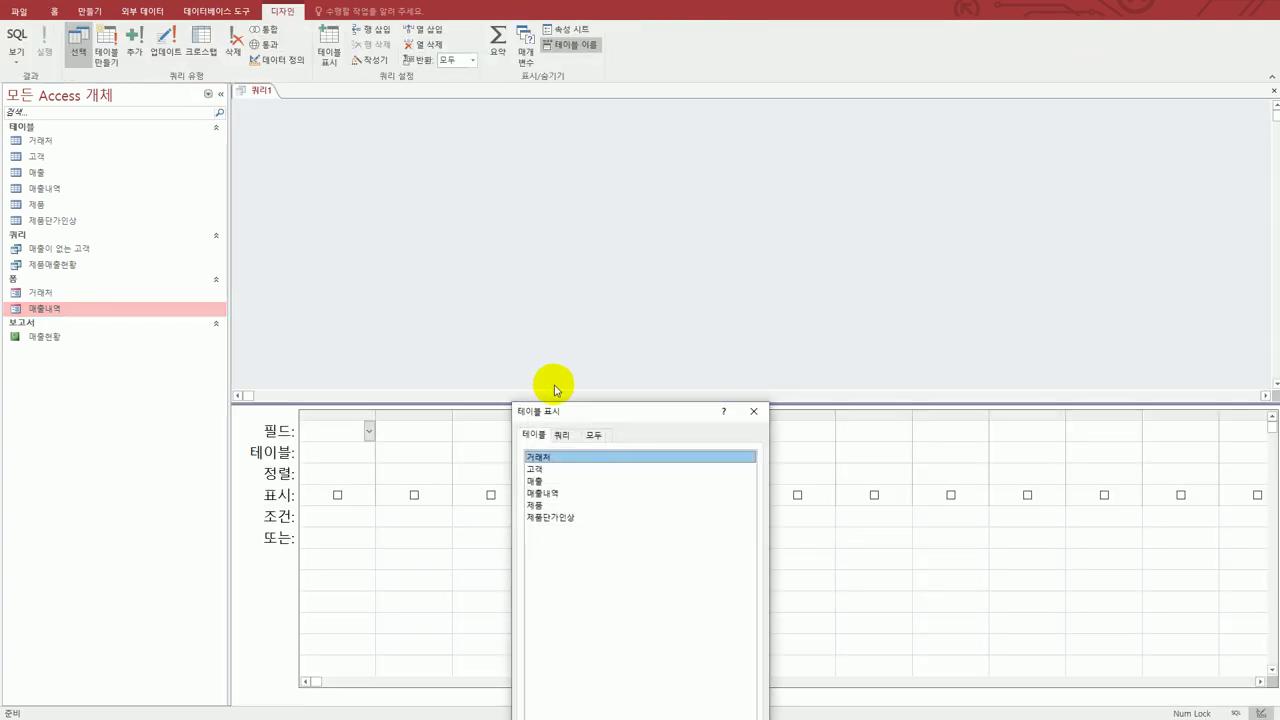
left_click_drag(577, 411, 752, 217)
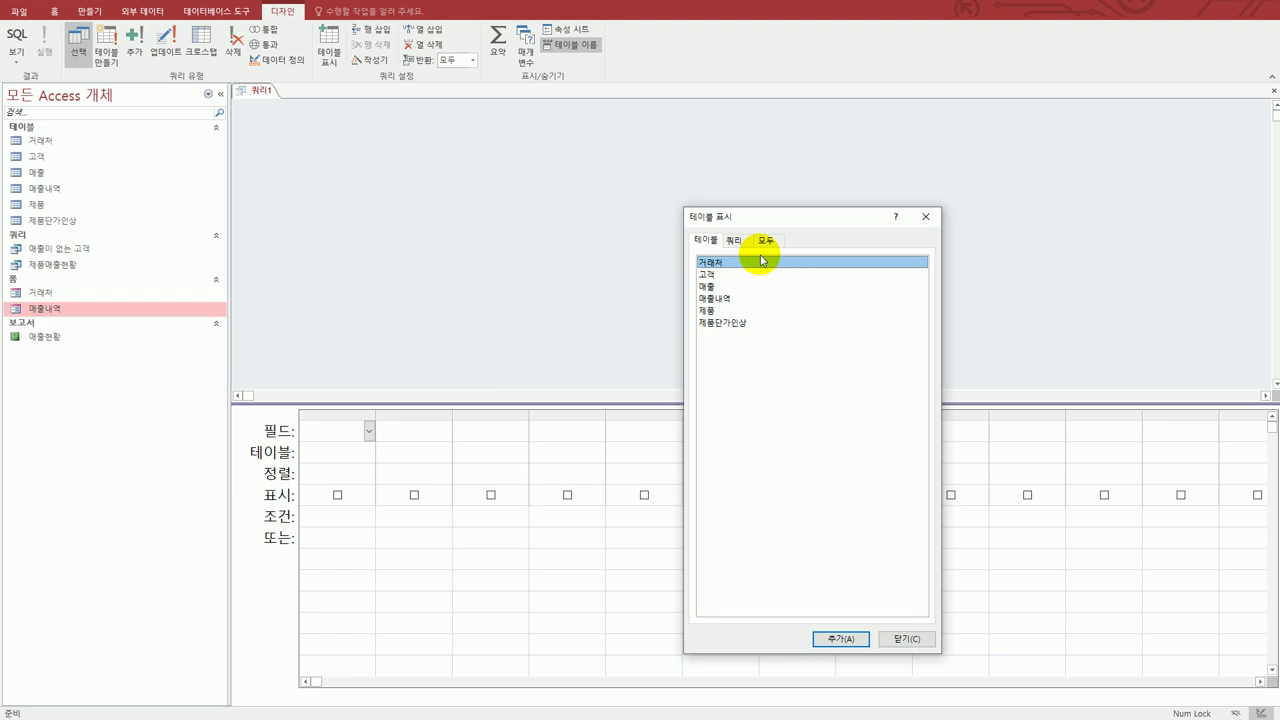
double_click(730, 311)
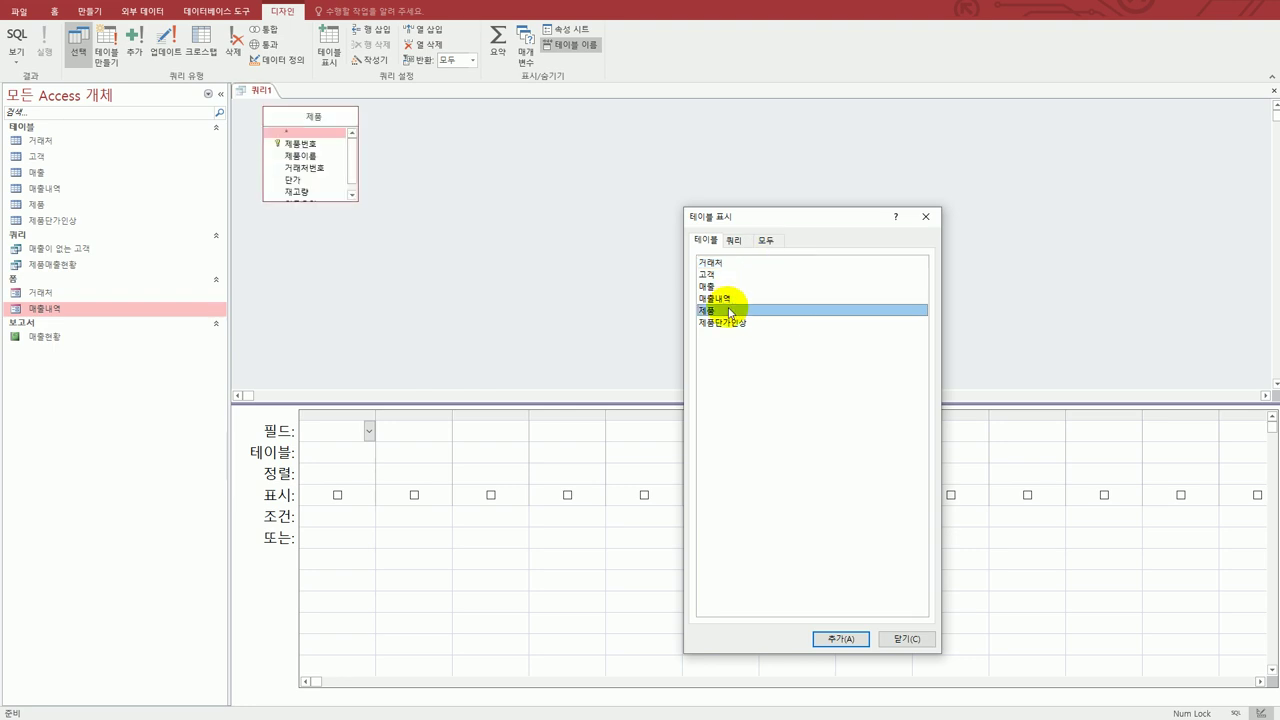
double_click(733, 299)
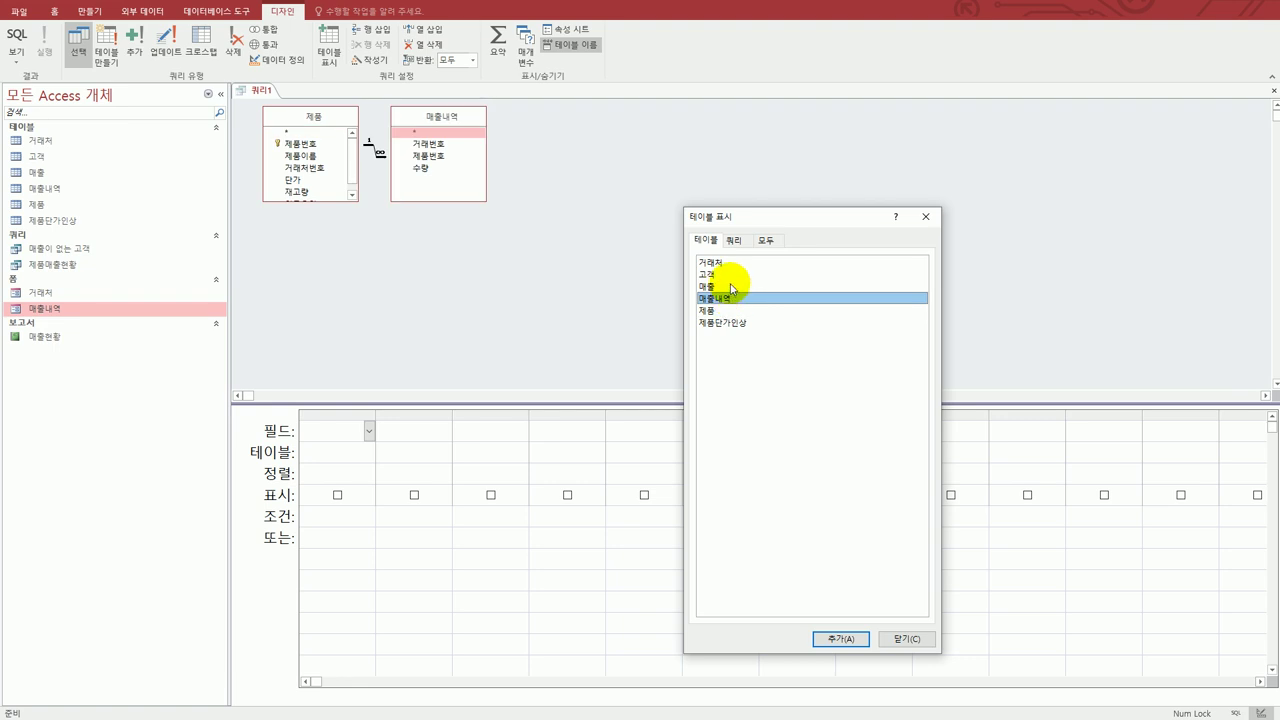
double_click(732, 287)
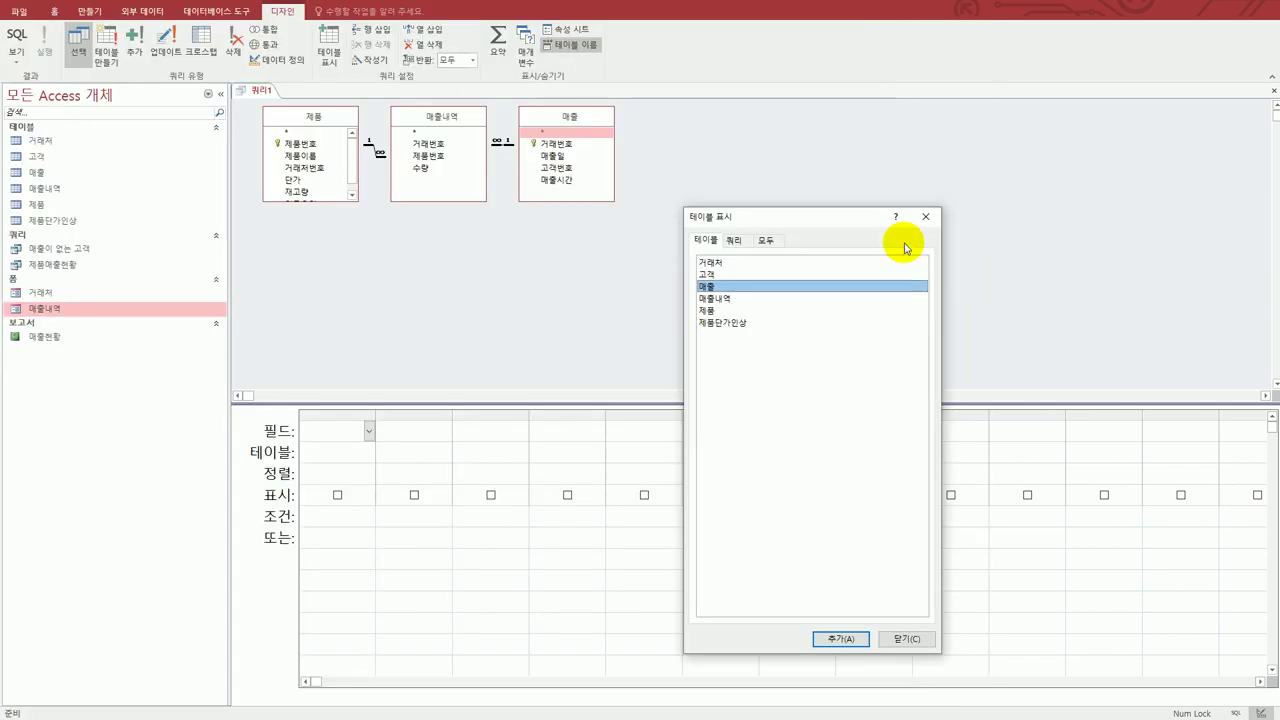
left_click(924, 218)
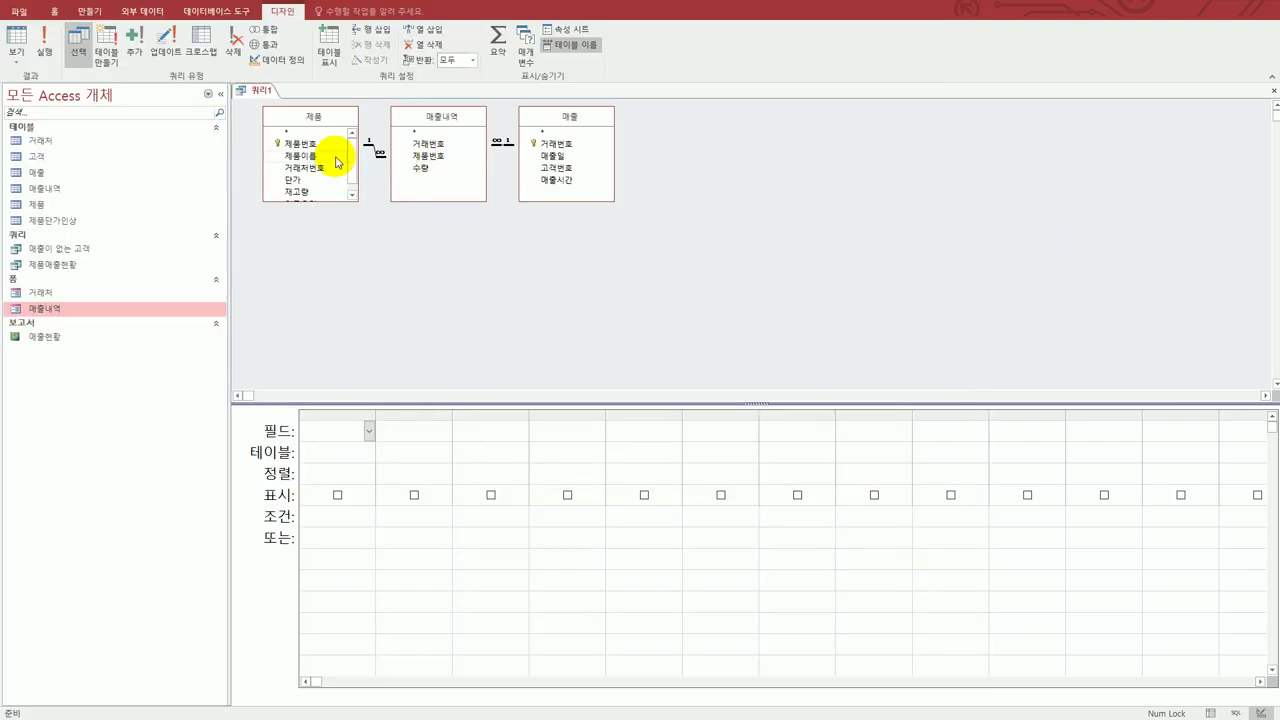
- Change the query to a crosstab query and add 제품이름 from 제품 as its 행 머리글 (row heading)
left_click(201, 44)
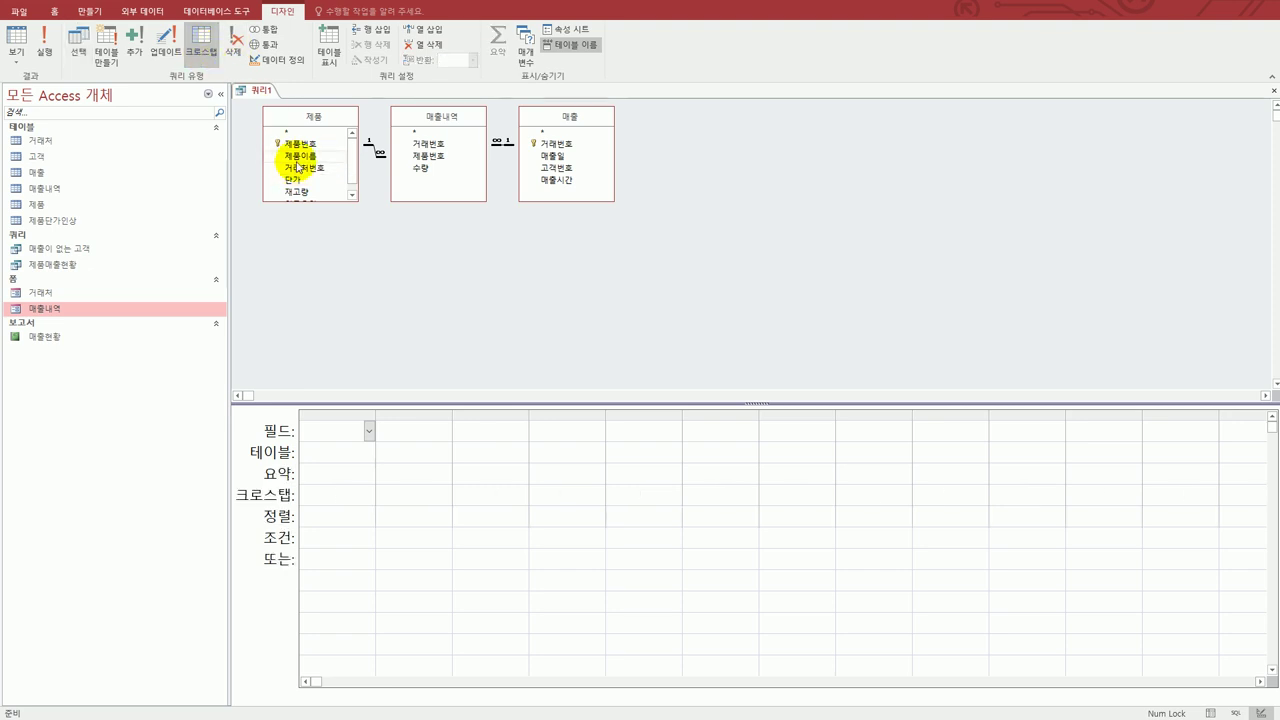
double_click(300, 156)
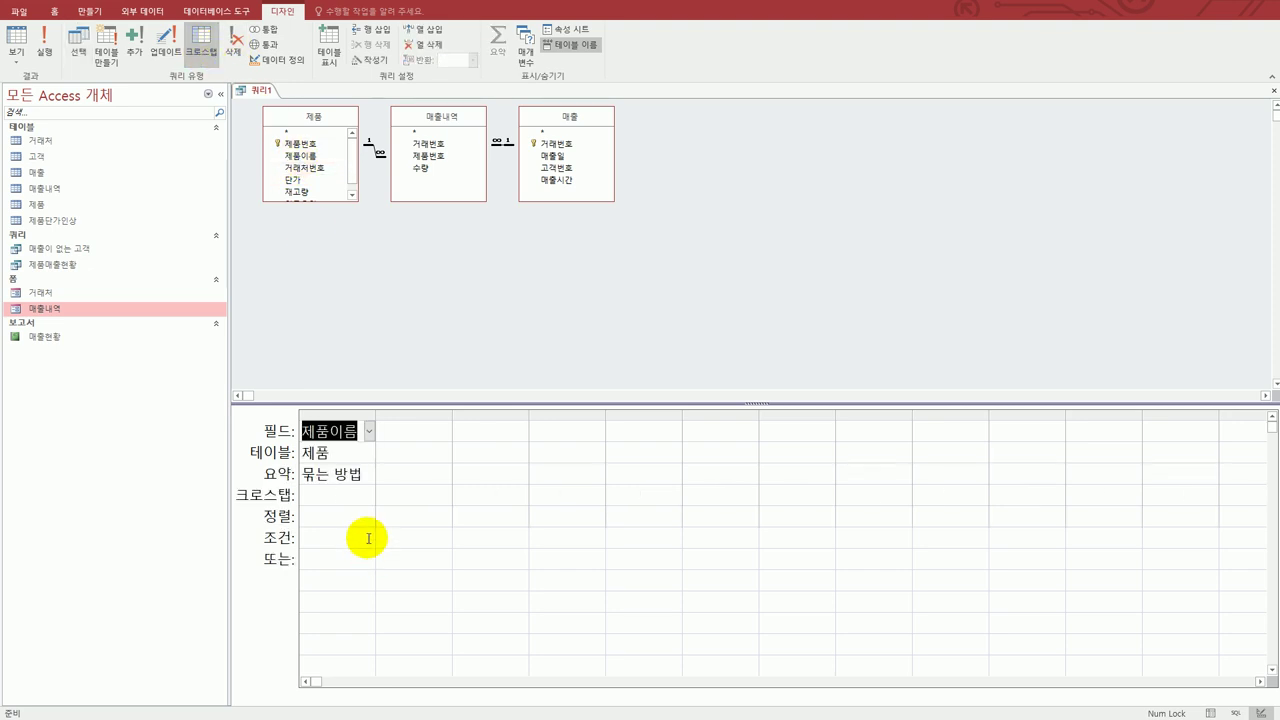
left_click(363, 495)
left_click(369, 495)
left_click(354, 518)
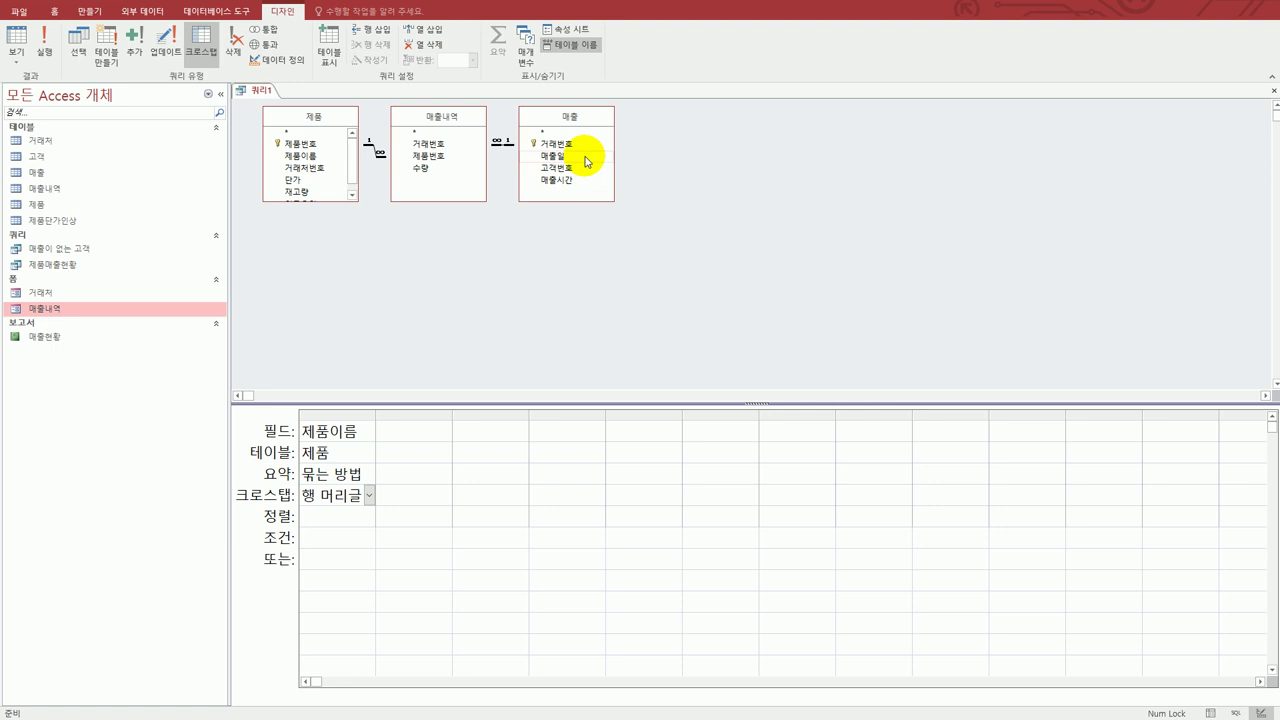
- Add 매출일 from the 매출 table to the query grid as the 열 머리글 (column heading)
double_click(585, 157)
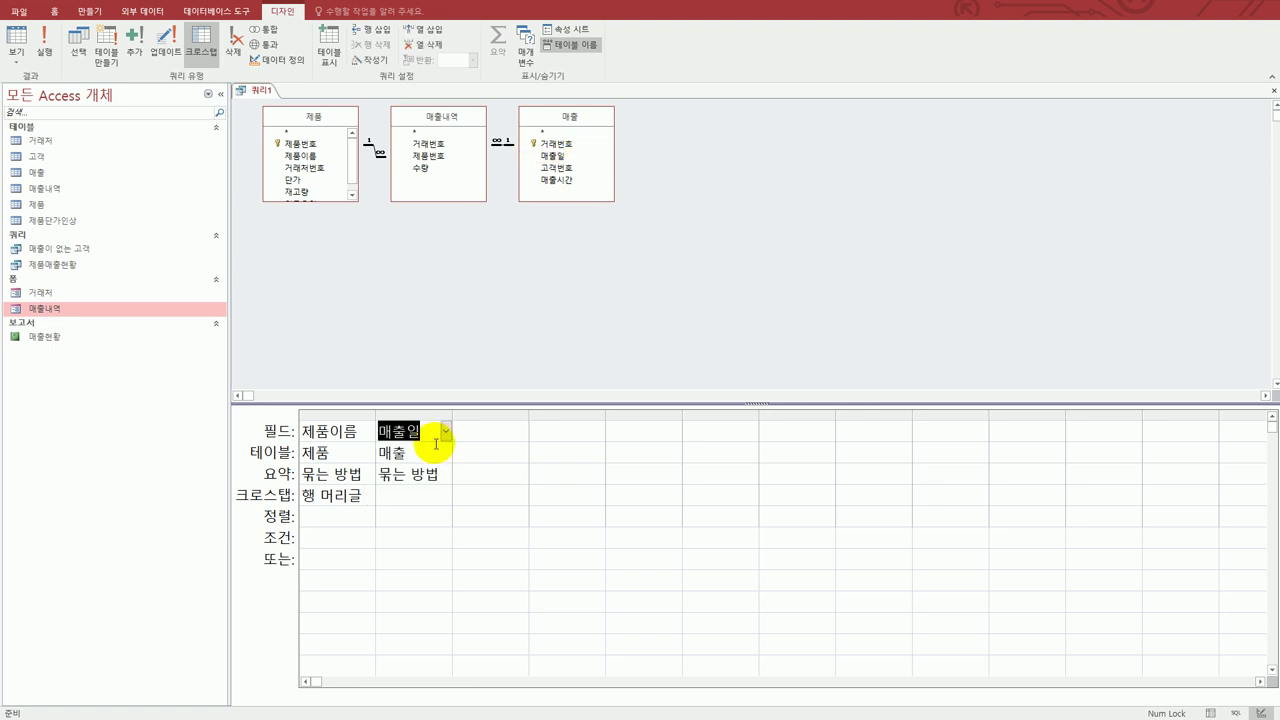
left_click(386, 430)
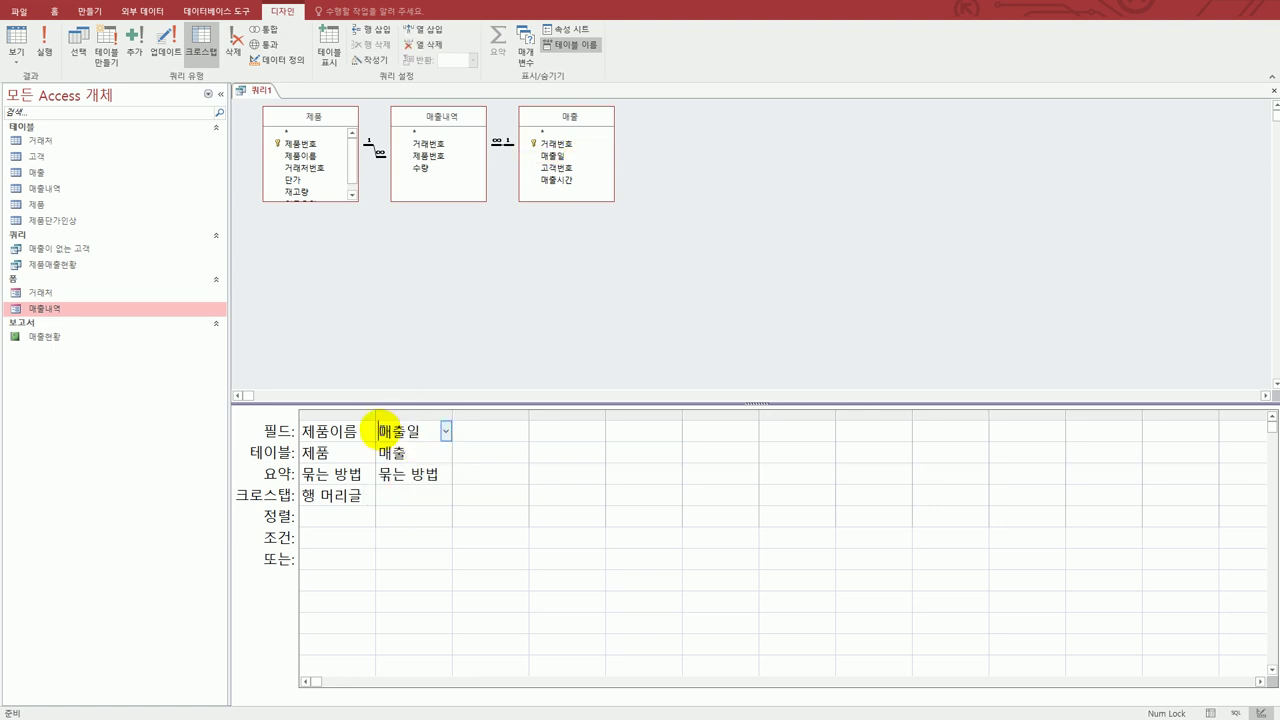
left_click(437, 493)
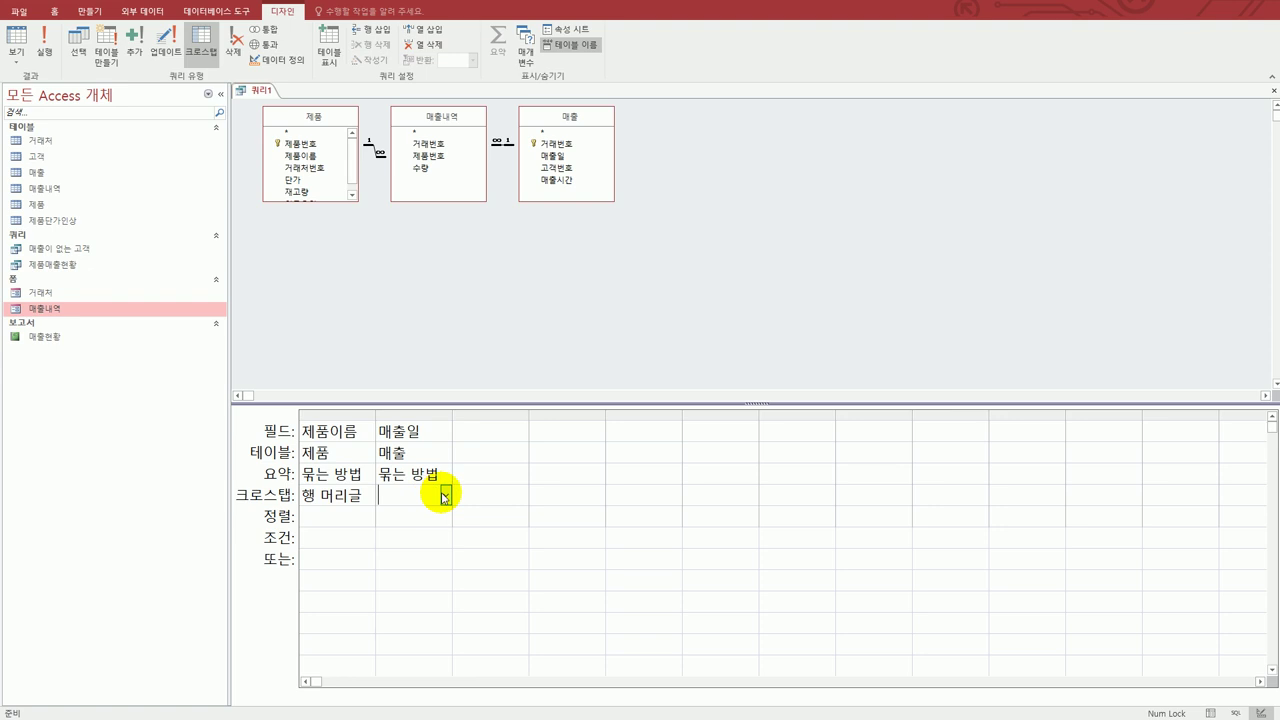
left_click(445, 494)
left_click(443, 531)
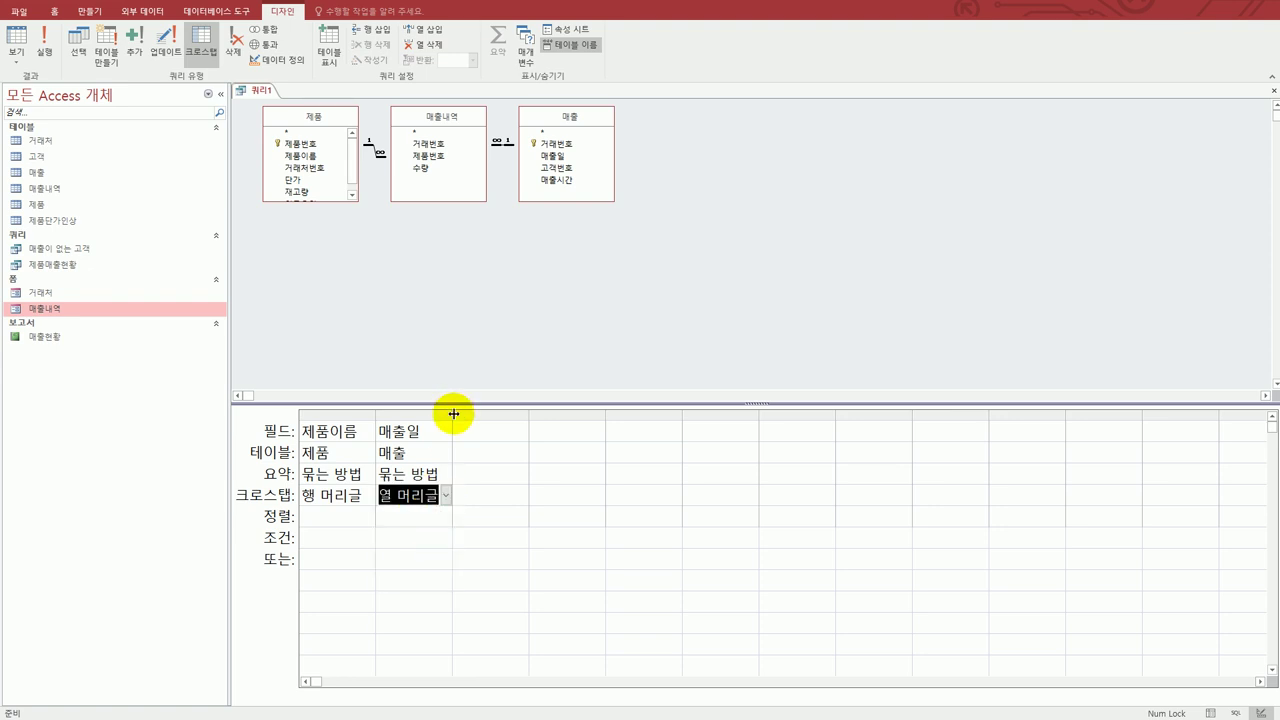
- Widen the 매출일 column and change its field expression to month(매출일)&"월"
left_click_drag(453, 412, 628, 420)
left_click(381, 433)
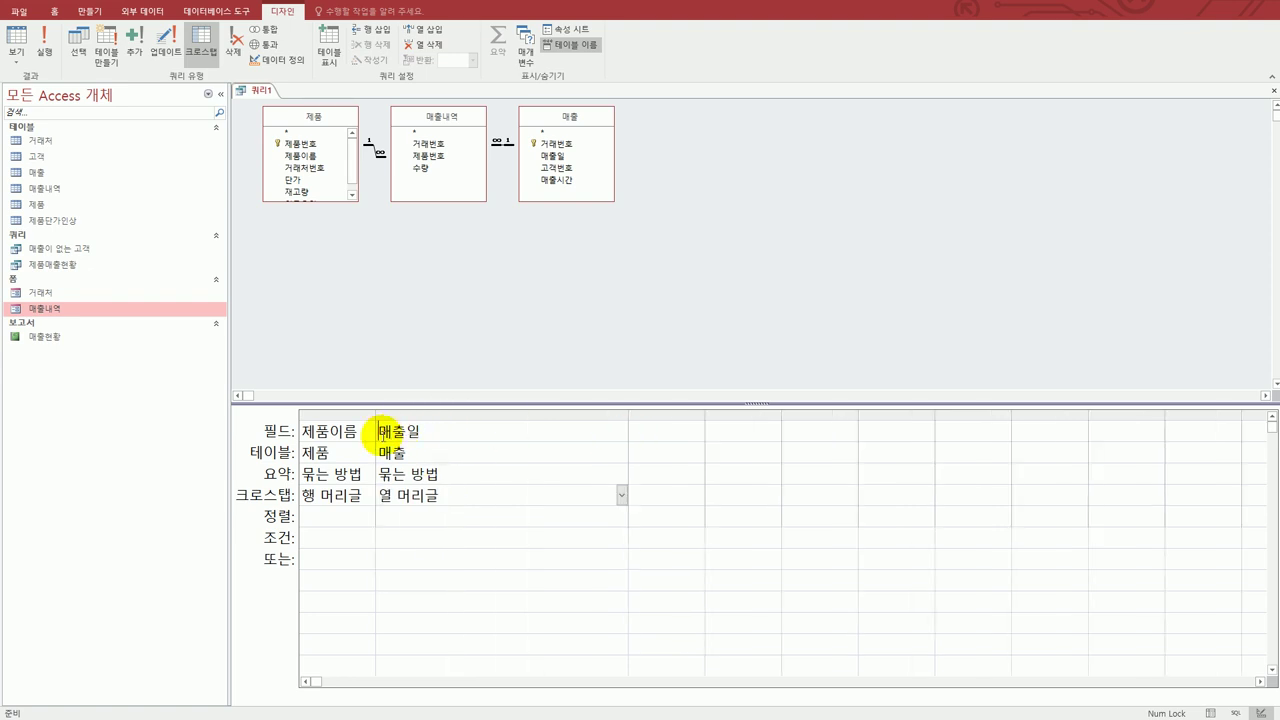
type("월")
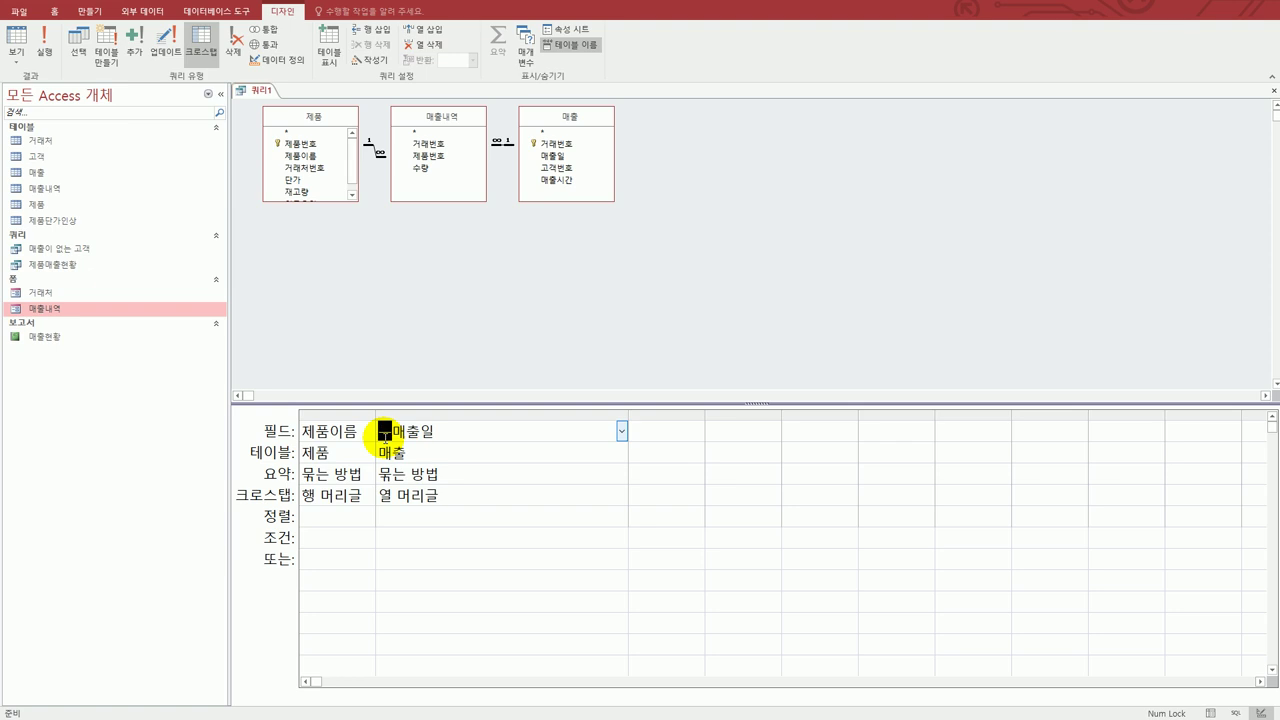
type("month(")
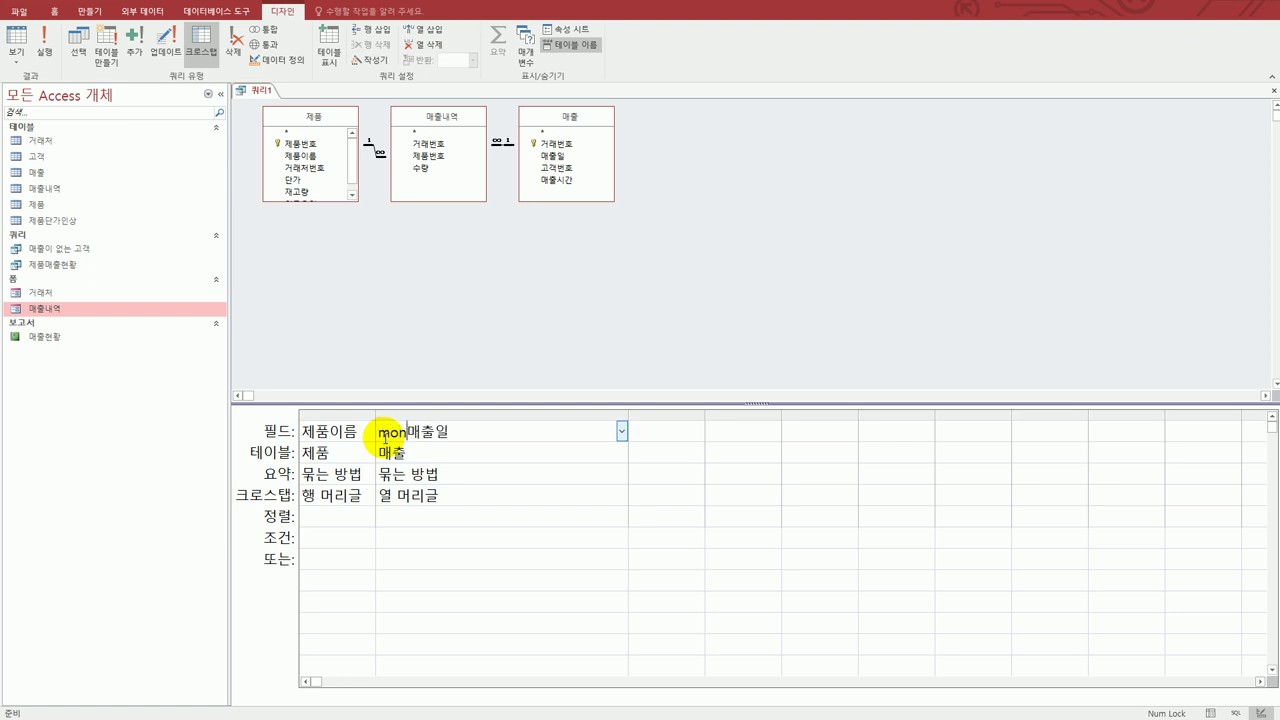
type(")&\"월")
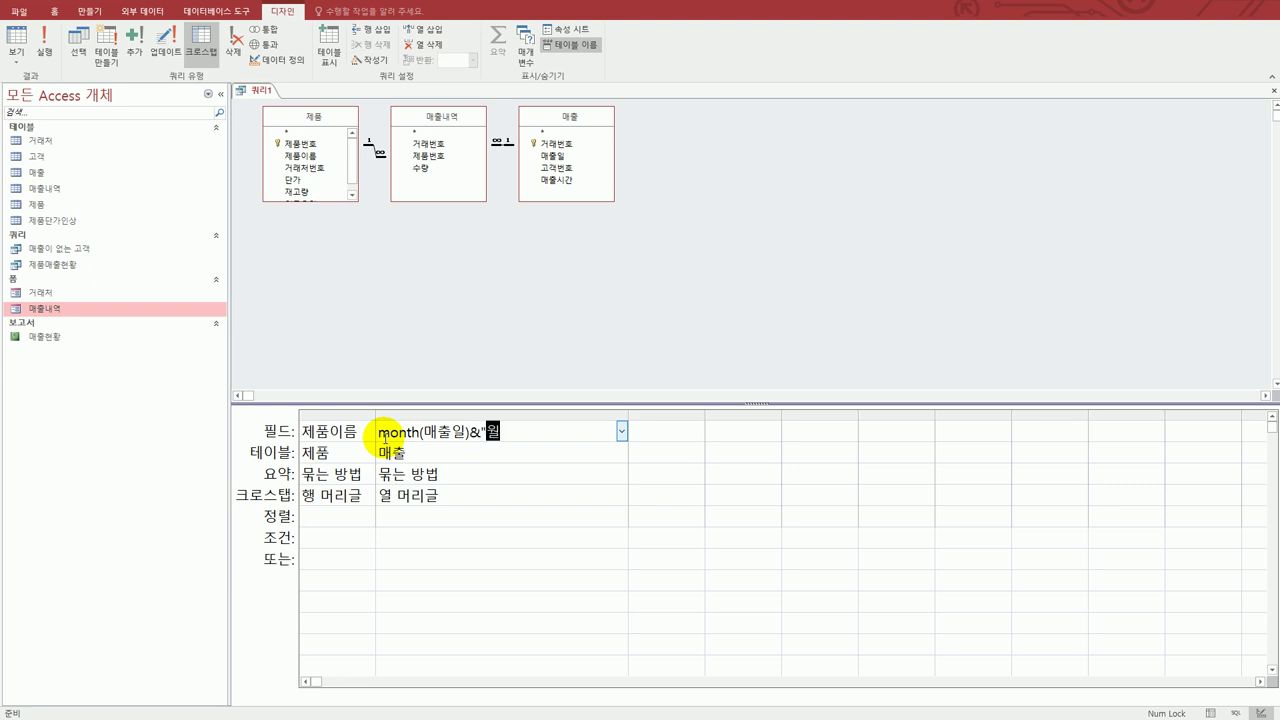
type("\"")
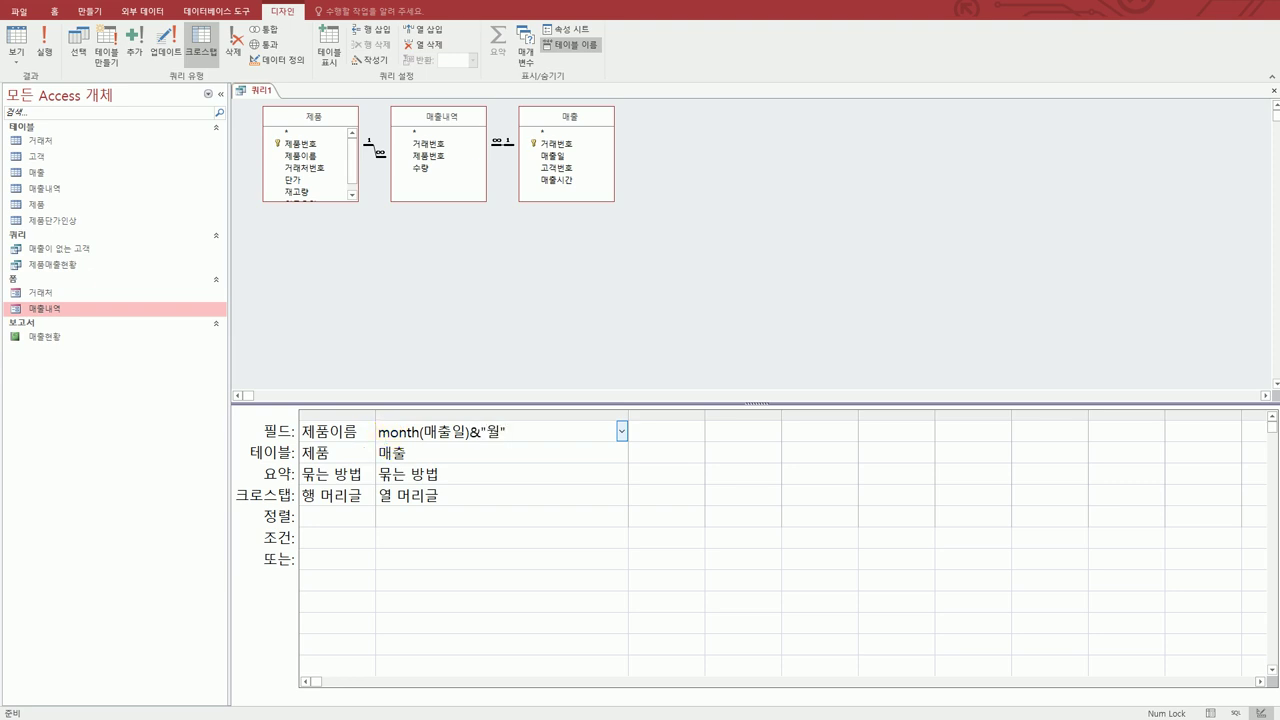
- Check the month condition in the exam document, and in Access enter like "[6-8]*" as the month column's criterion
key("alt+Tab")
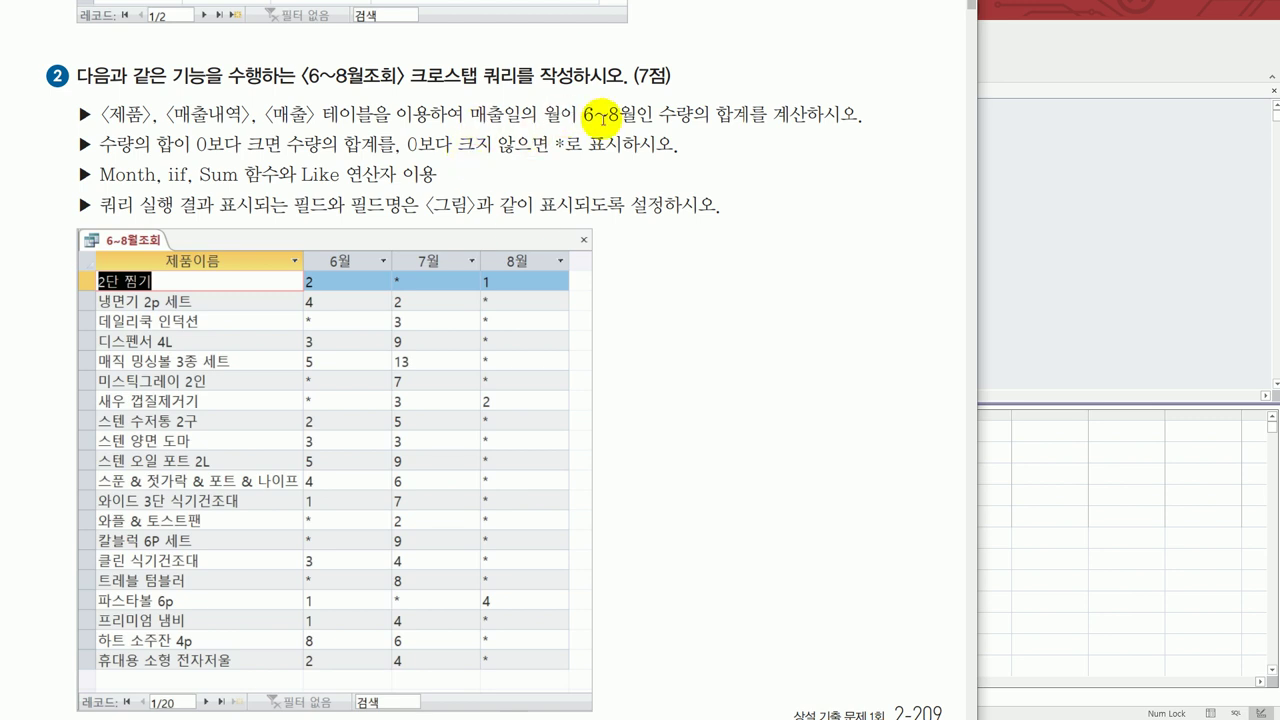
left_click(1087, 272)
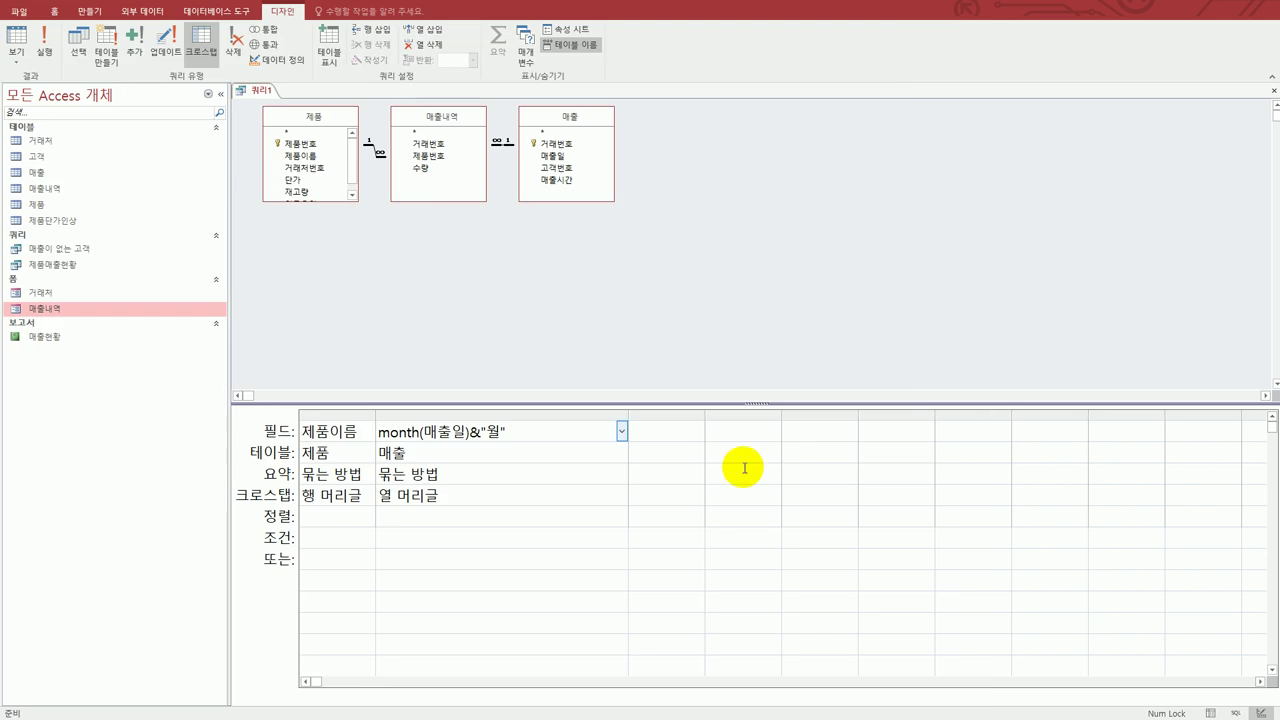
left_click(472, 536)
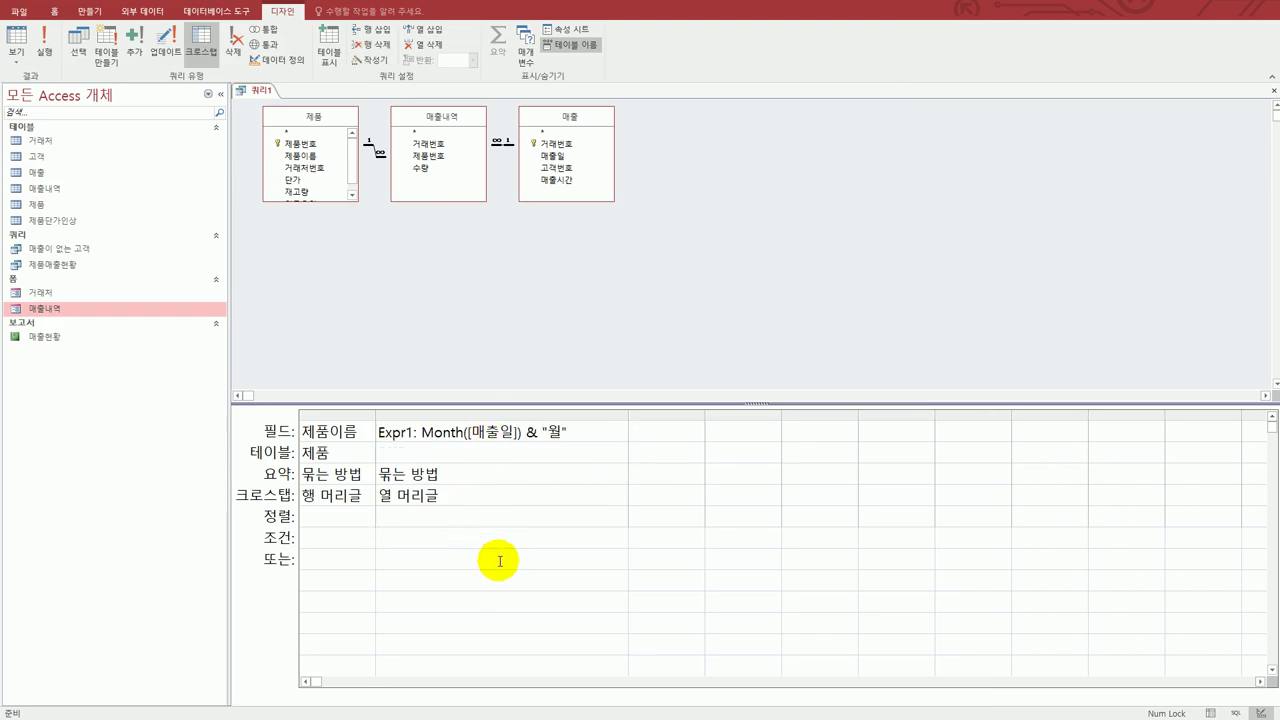
type("like \"[6-8]*\"")
left_click(500, 566)
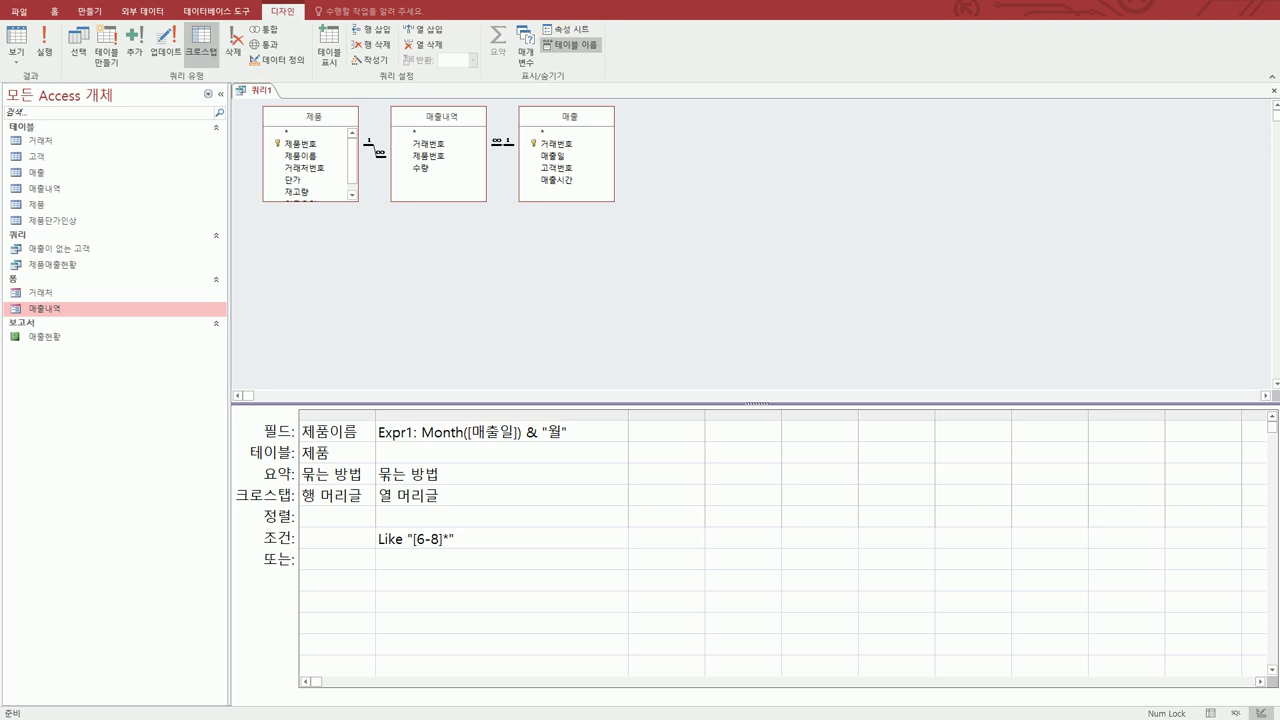
- Recheck the task in the exam document, and in Access add 수량 from 매출내역 as the crosstab 값 in a widened column
key("alt+Tab")
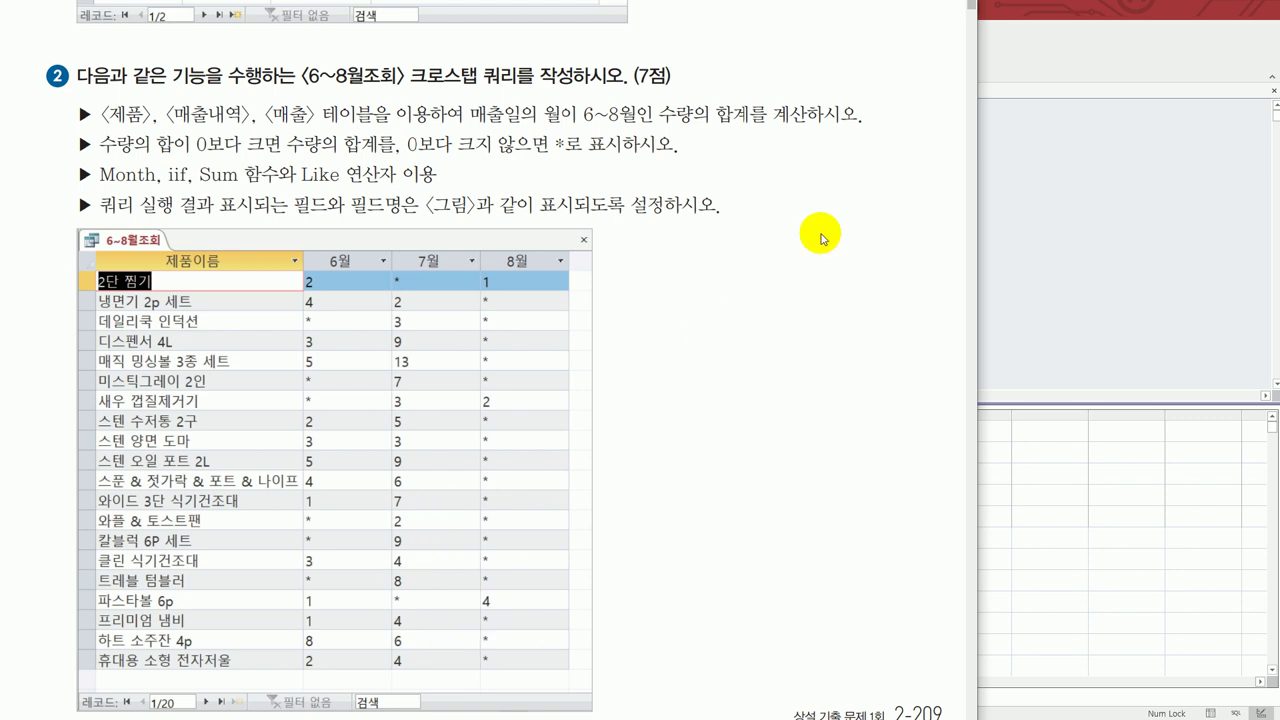
left_click(1052, 258)
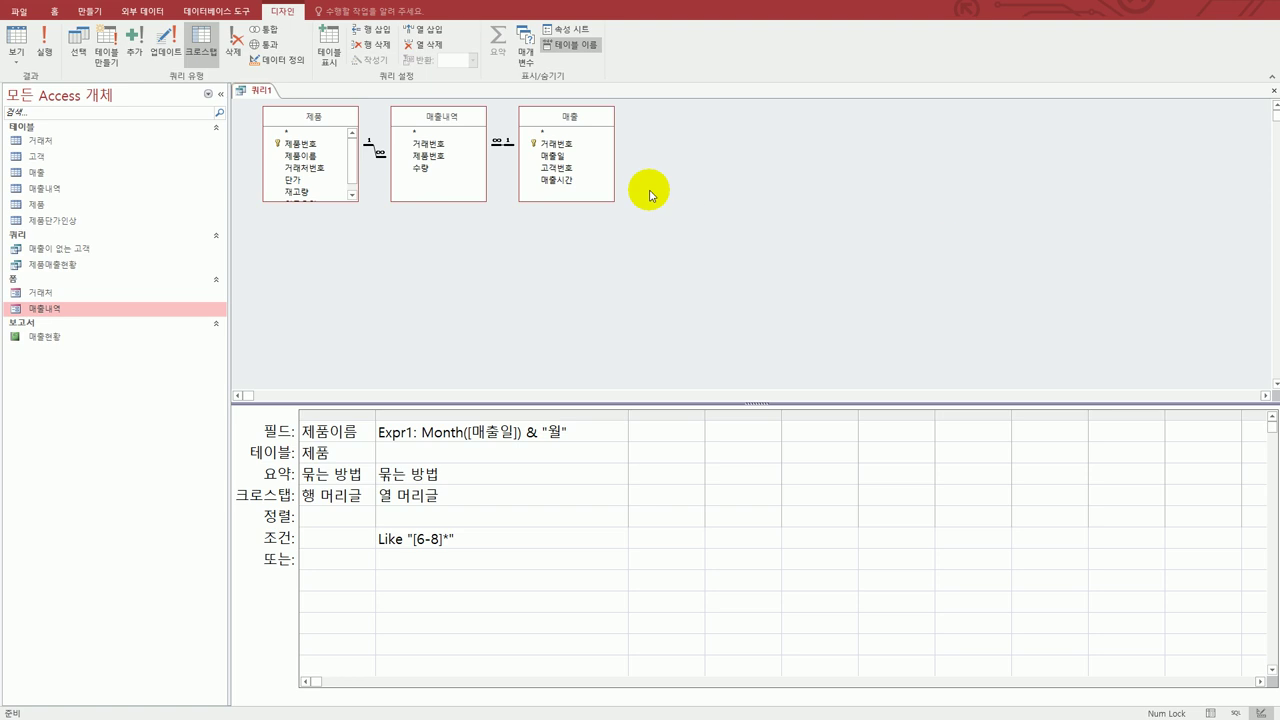
left_click(437, 170)
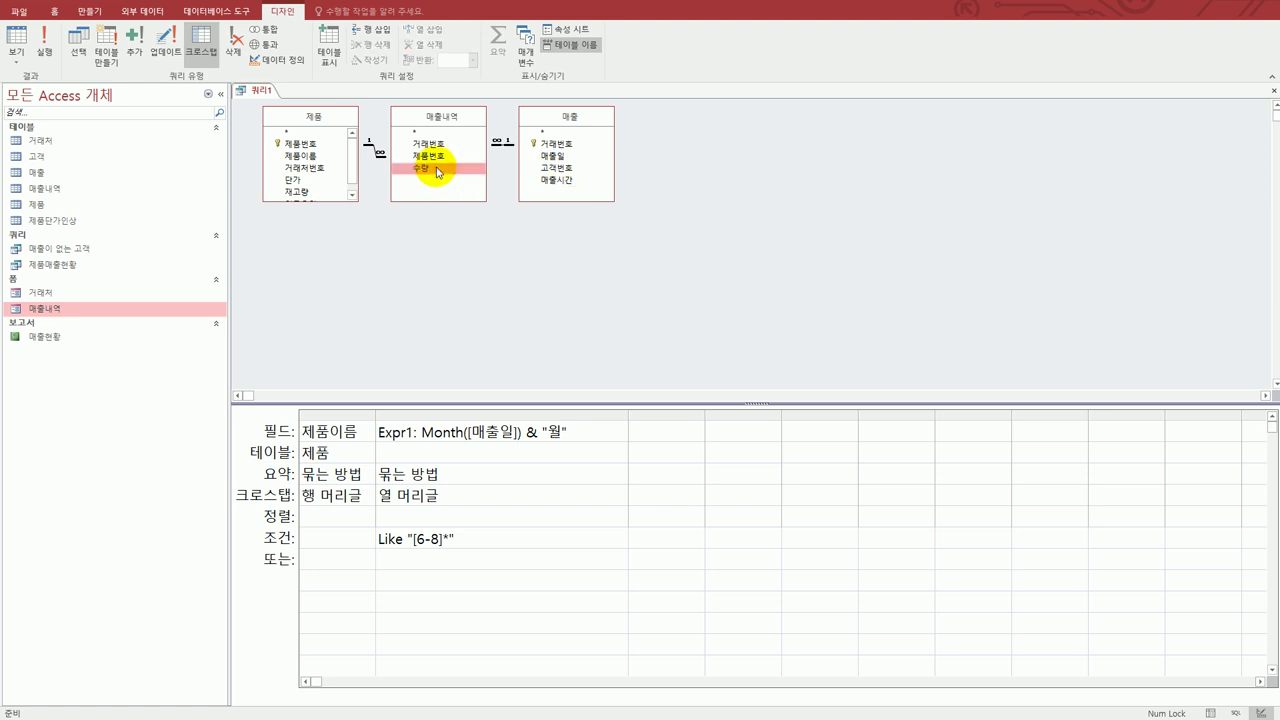
double_click(437, 170)
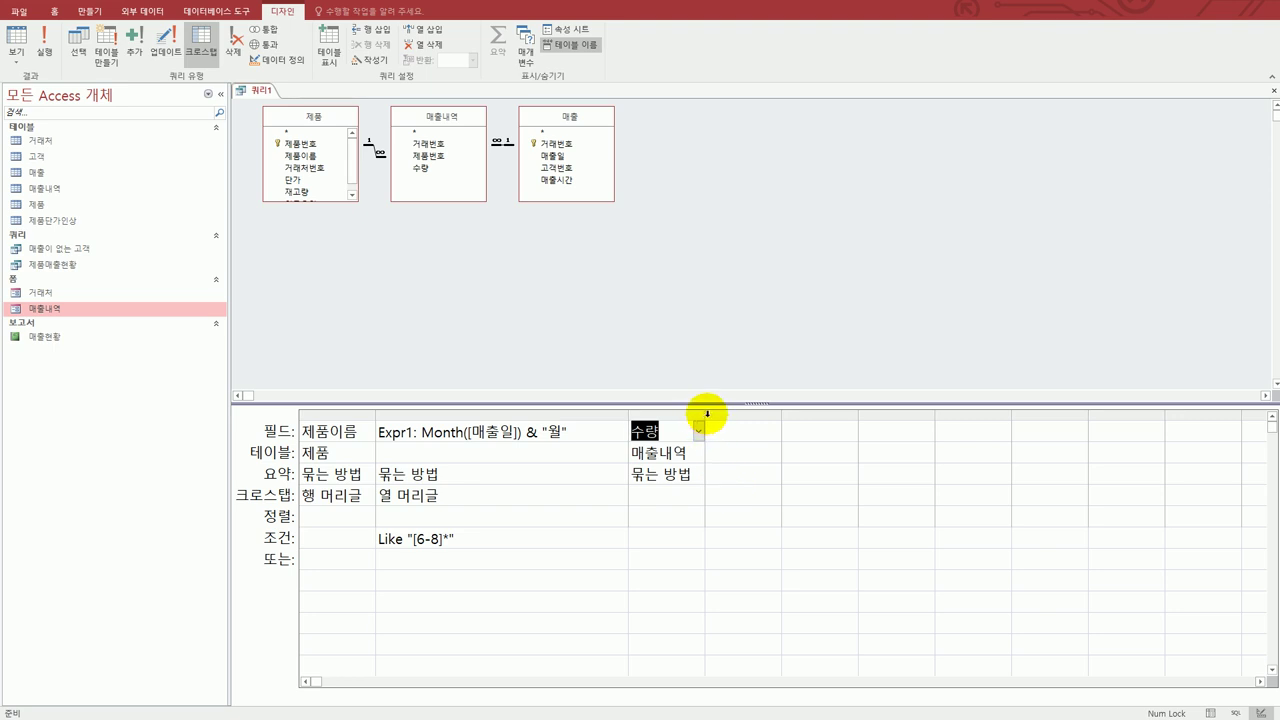
left_click_drag(707, 412, 769, 414)
left_click(716, 492)
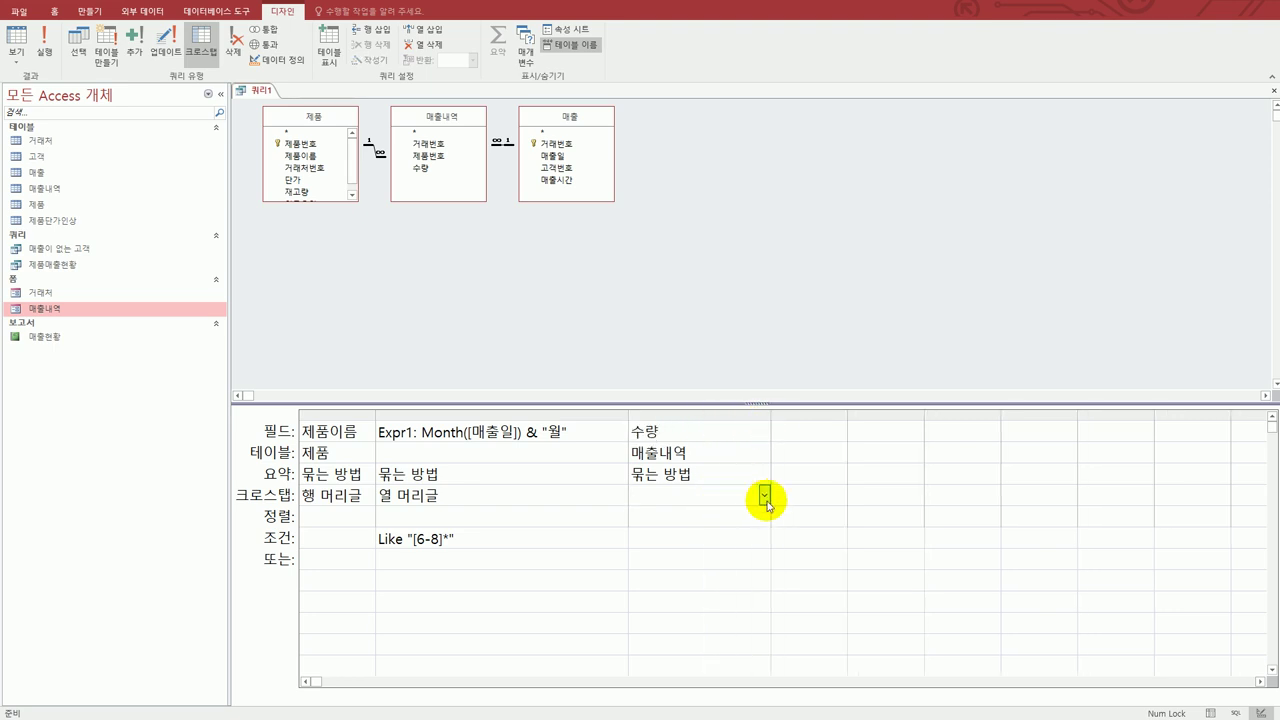
left_click(764, 495)
left_click(729, 558)
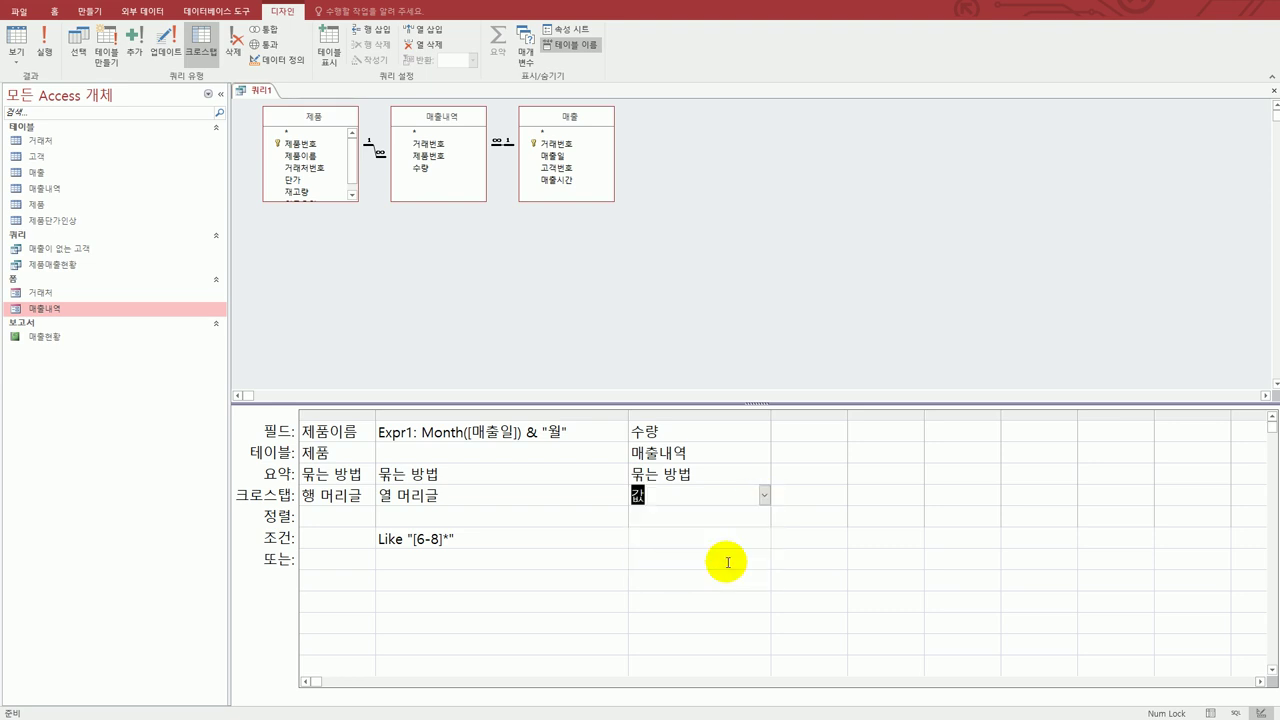
- Set the 요약 (total) option of the 수량 column to 식
left_click(716, 474)
left_click(765, 478)
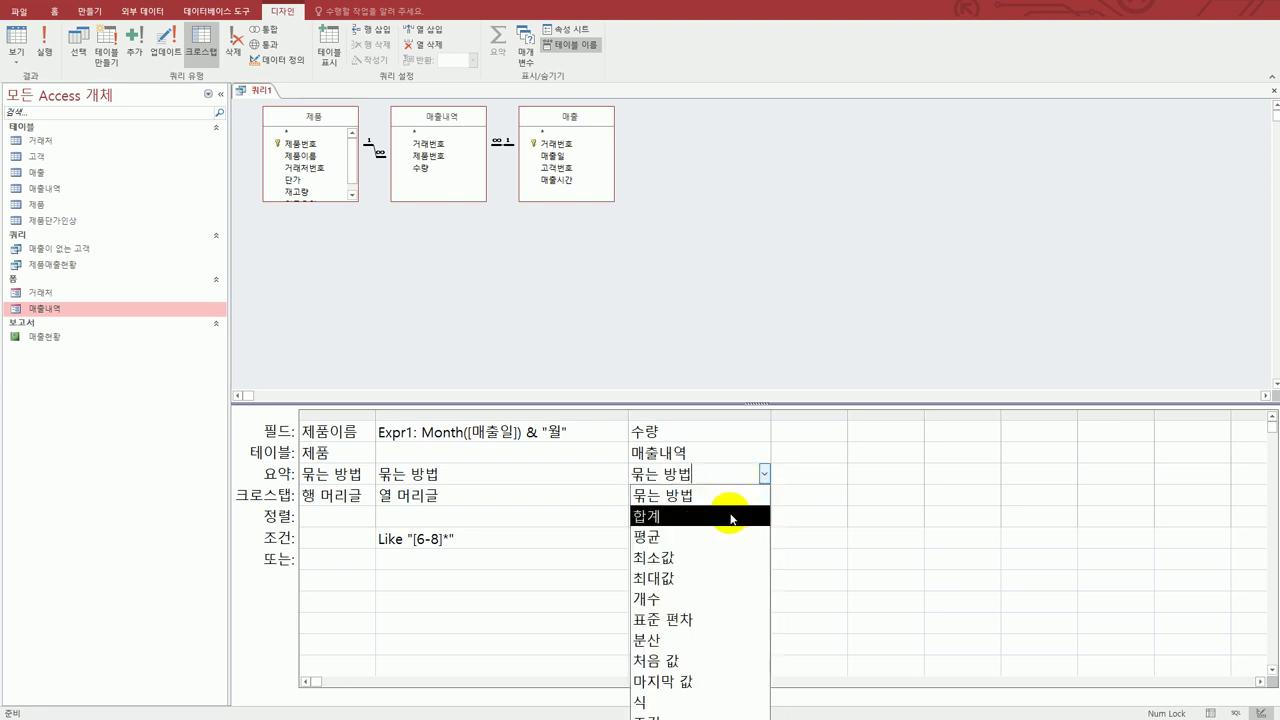
left_click(694, 703)
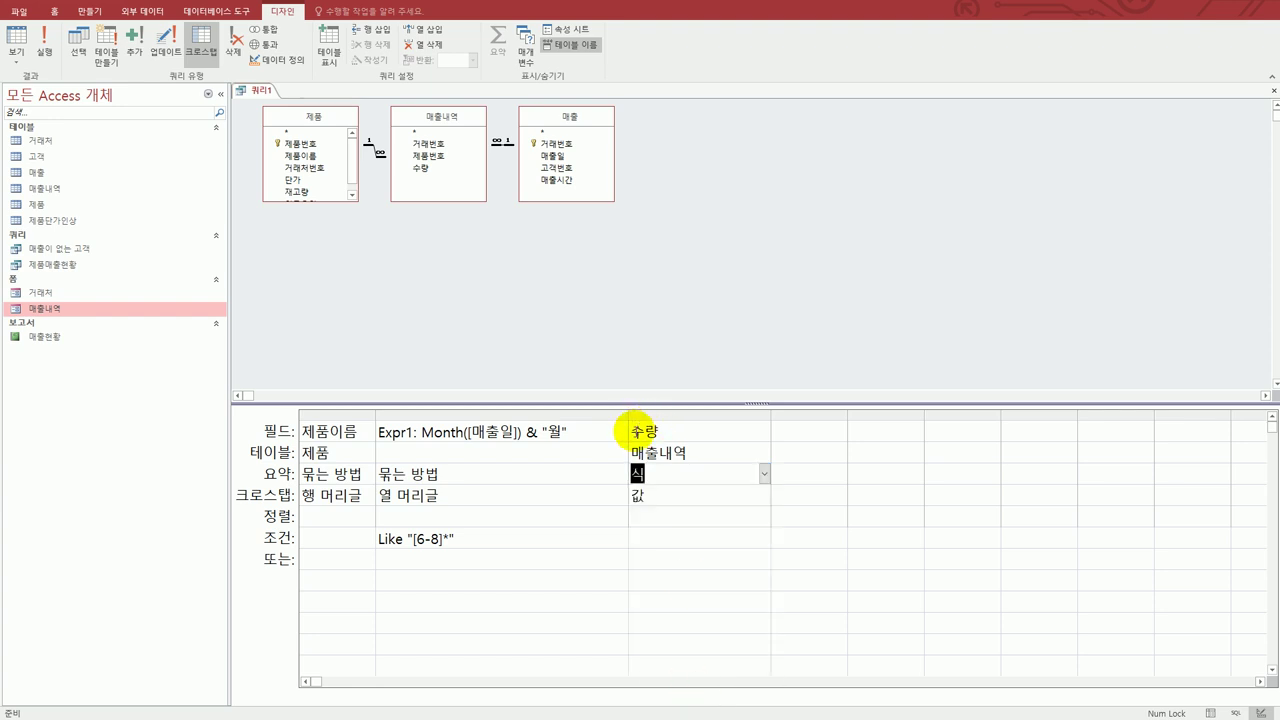
- Replace the 수량 field with the expression iif(sum(수량)>0,sum(수량),"*") and widen its column to fit
left_click(636, 430)
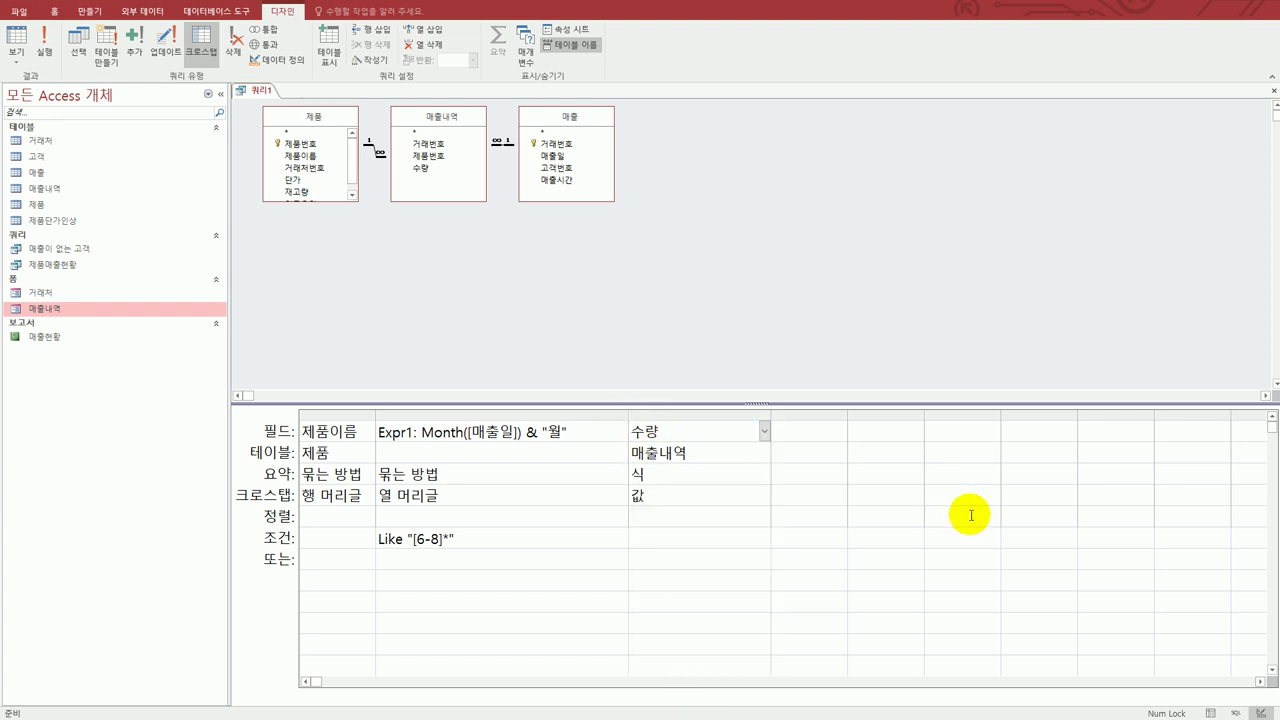
type("iif(")
type("sum")
type("(")
type(")")
type(">")
type("0,su")
type("m(수량")
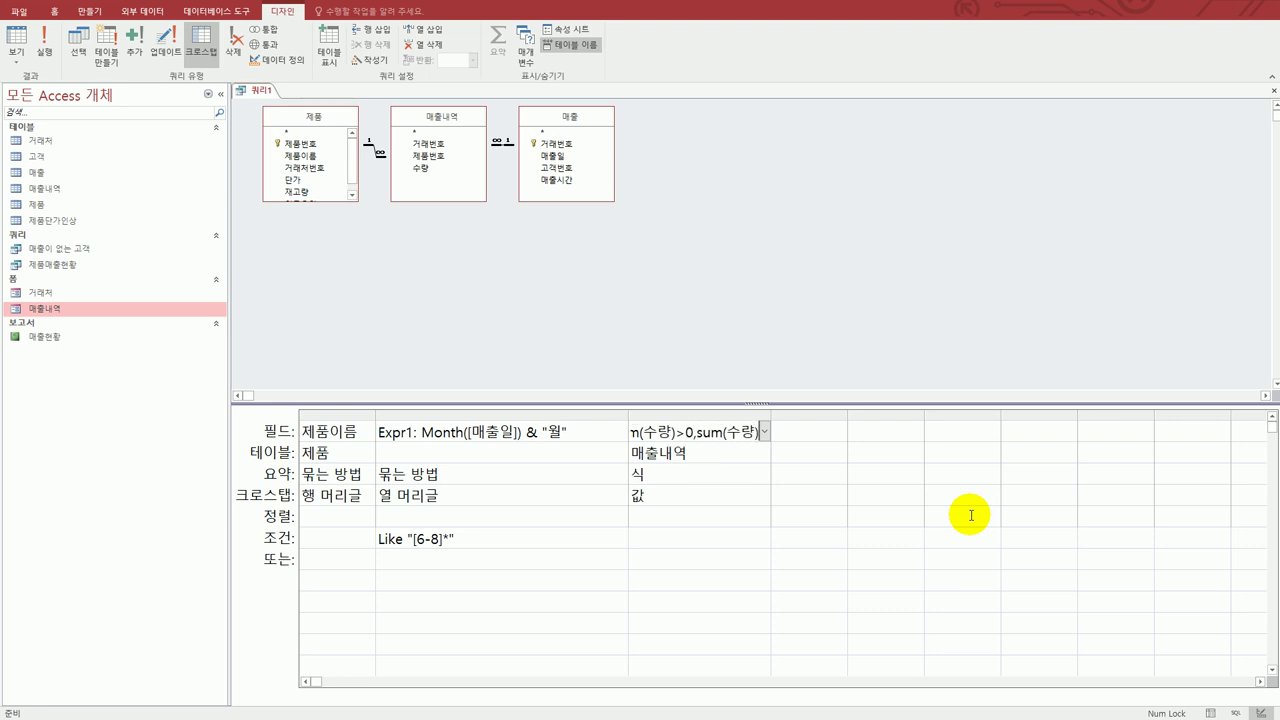
type("),")
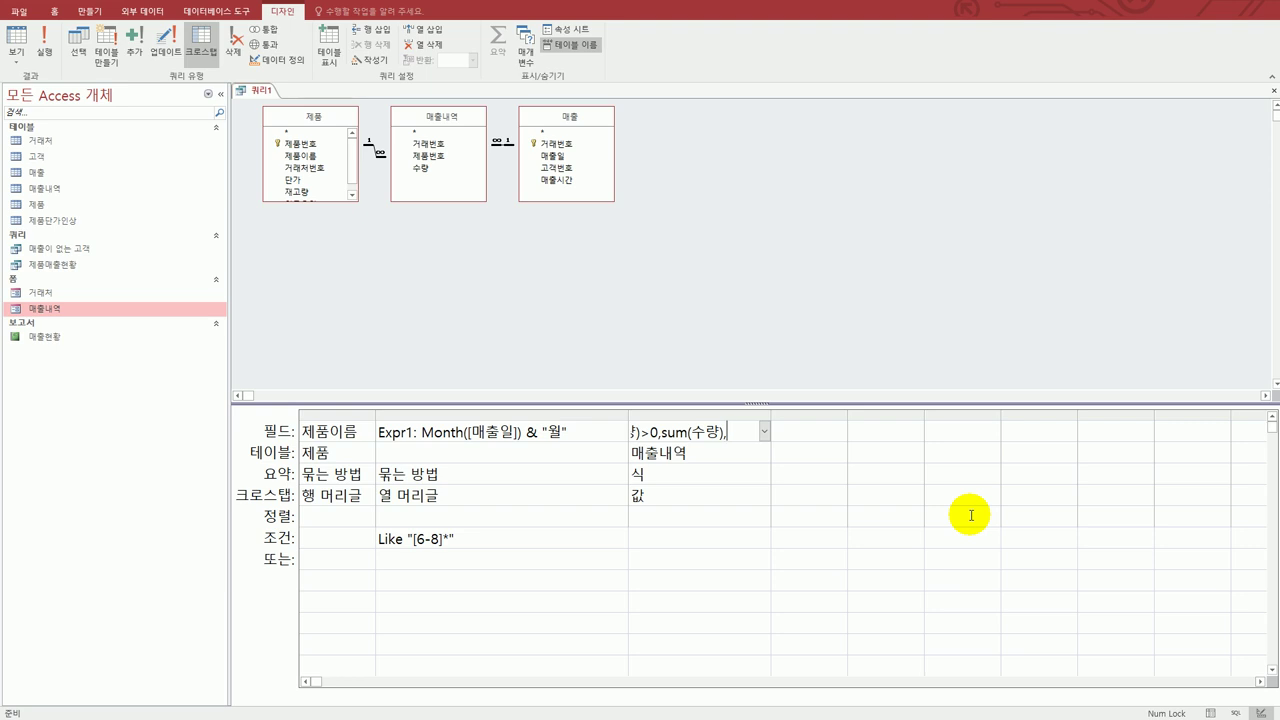
type("\"*\")")
left_click(970, 515)
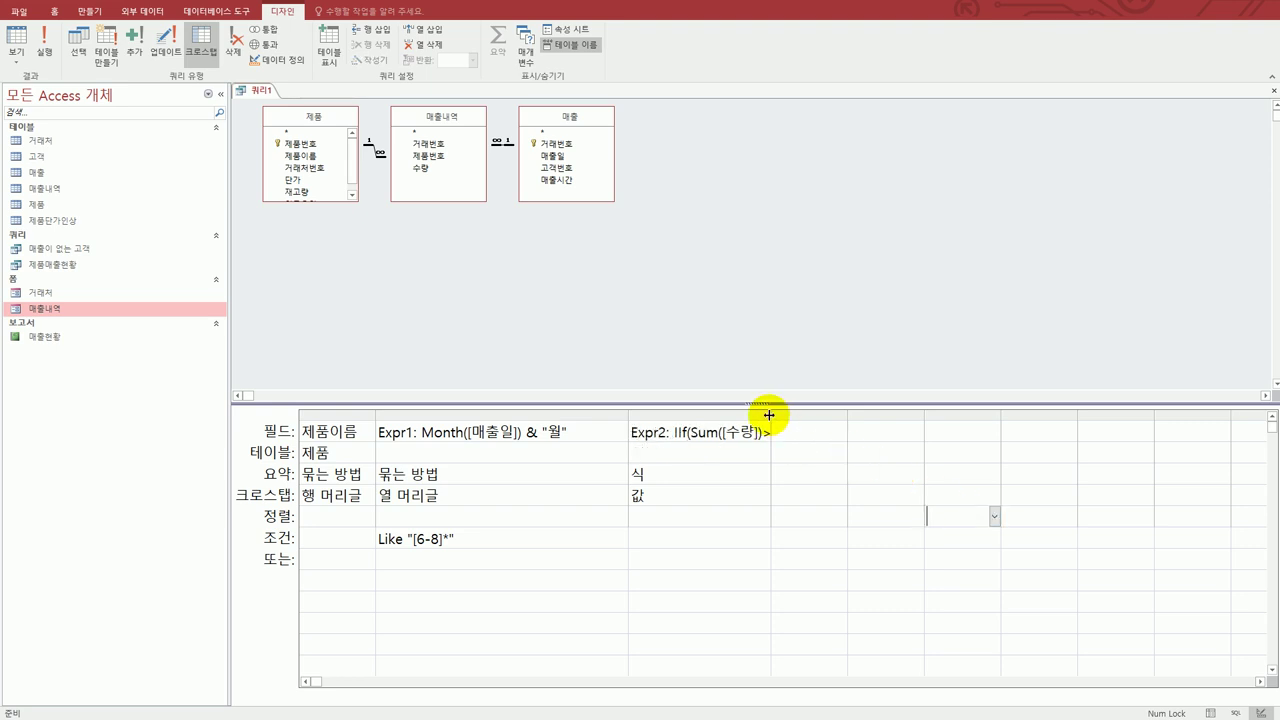
left_click_drag(768, 412, 927, 416)
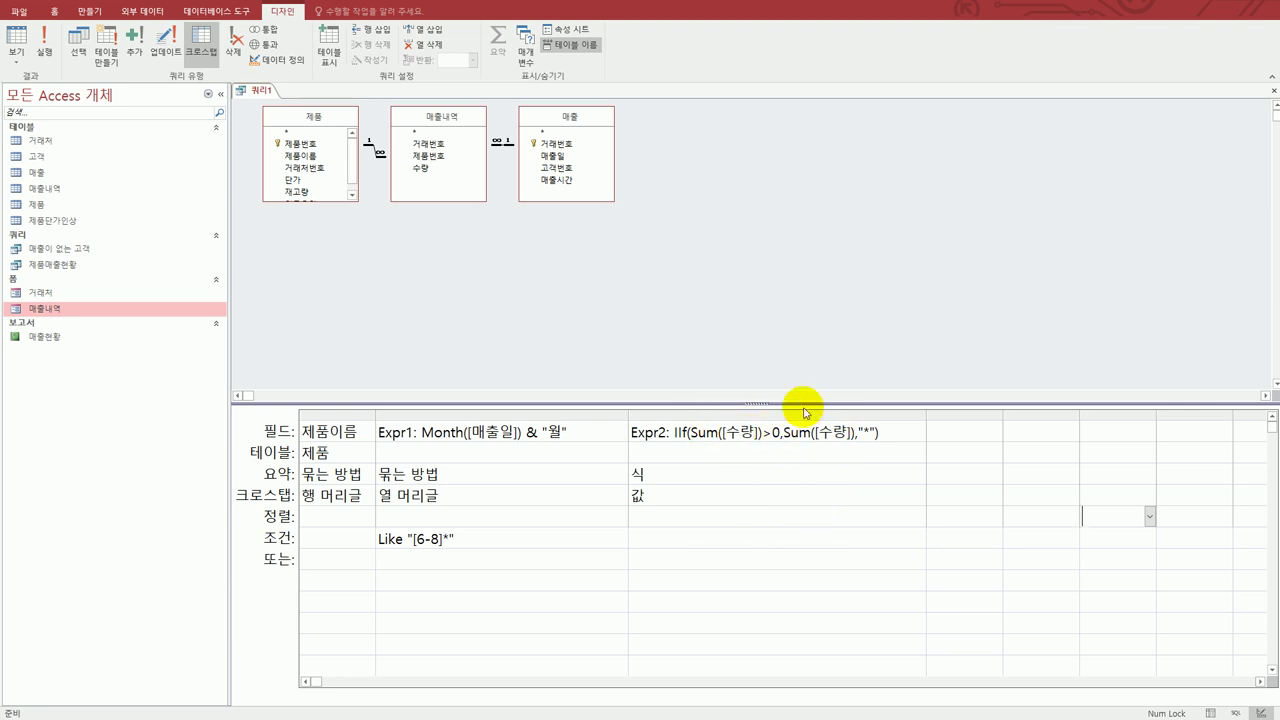
left_click(891, 432)
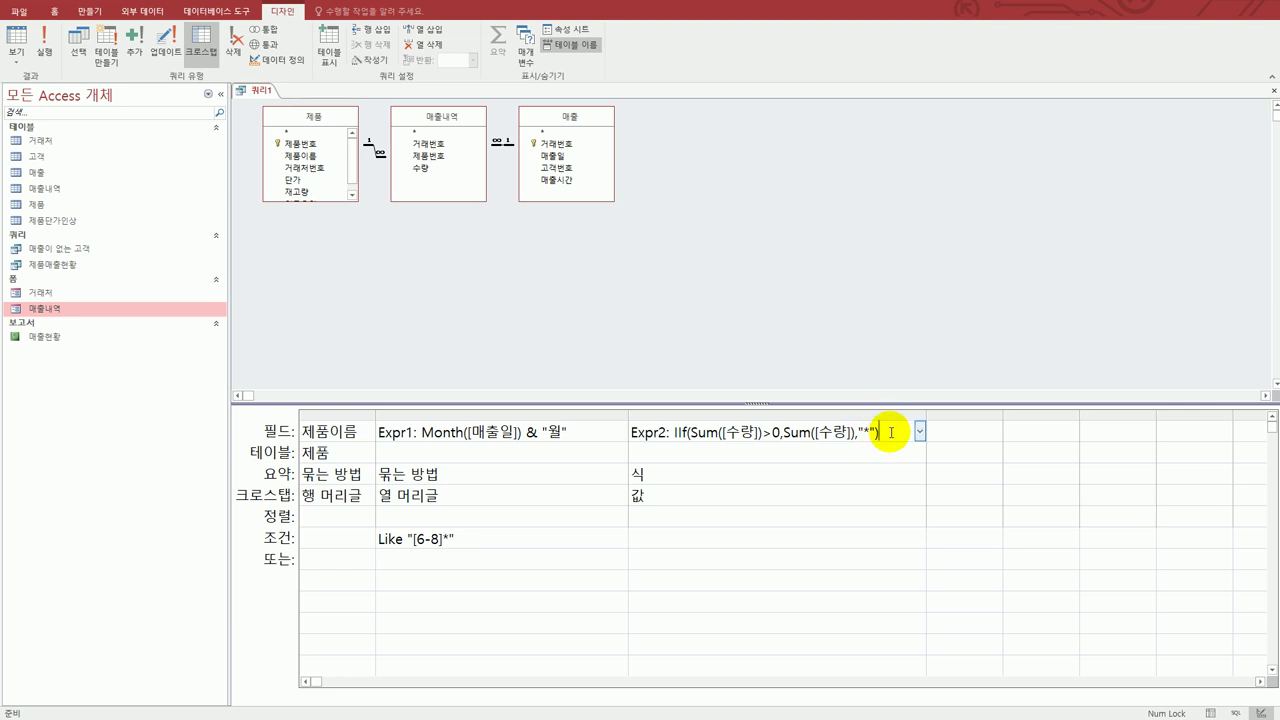
- Display the crosstab results, save the query as 6~8월조회 and close it
left_click(16, 40)
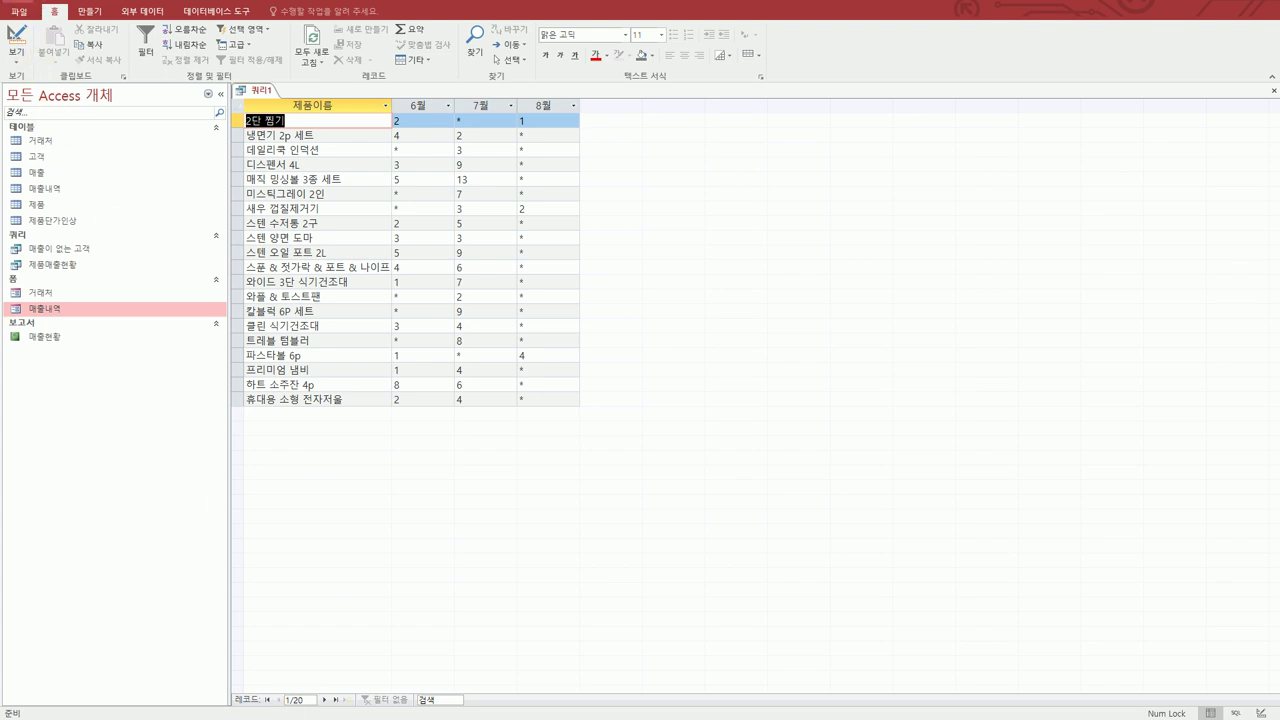
key("ctrl+s")
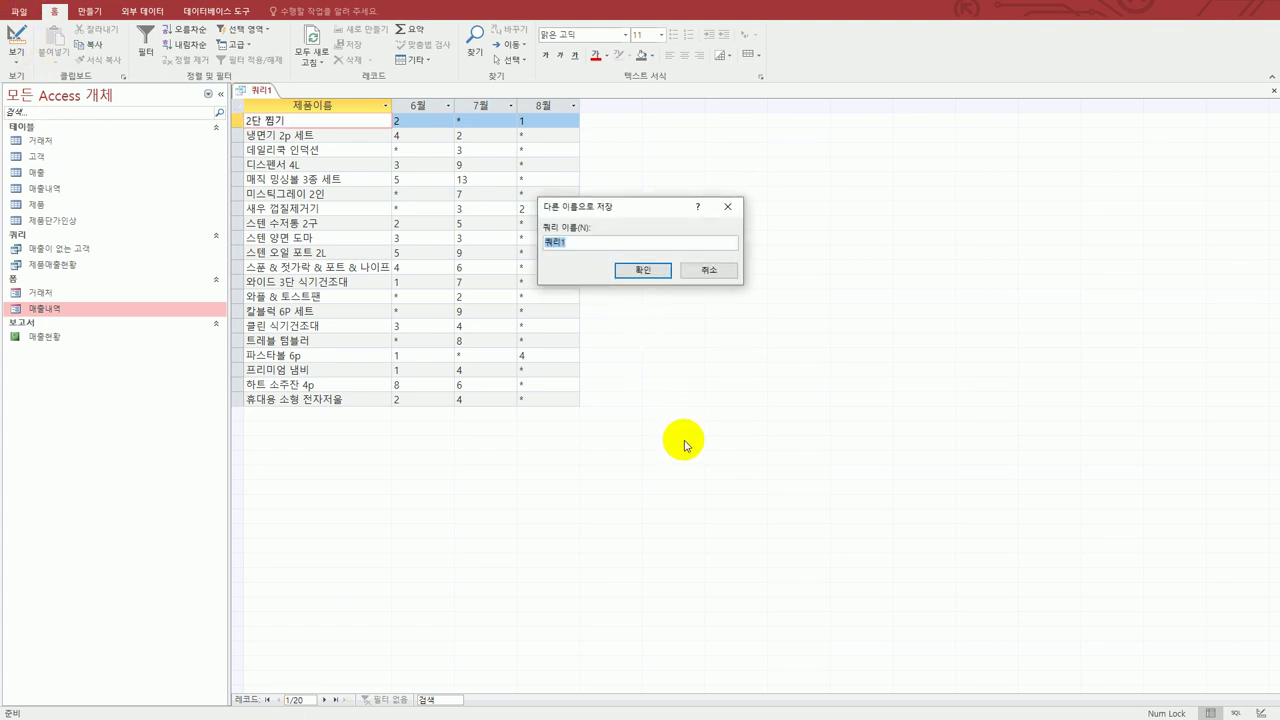
type("6~8월조회")
left_click(651, 274)
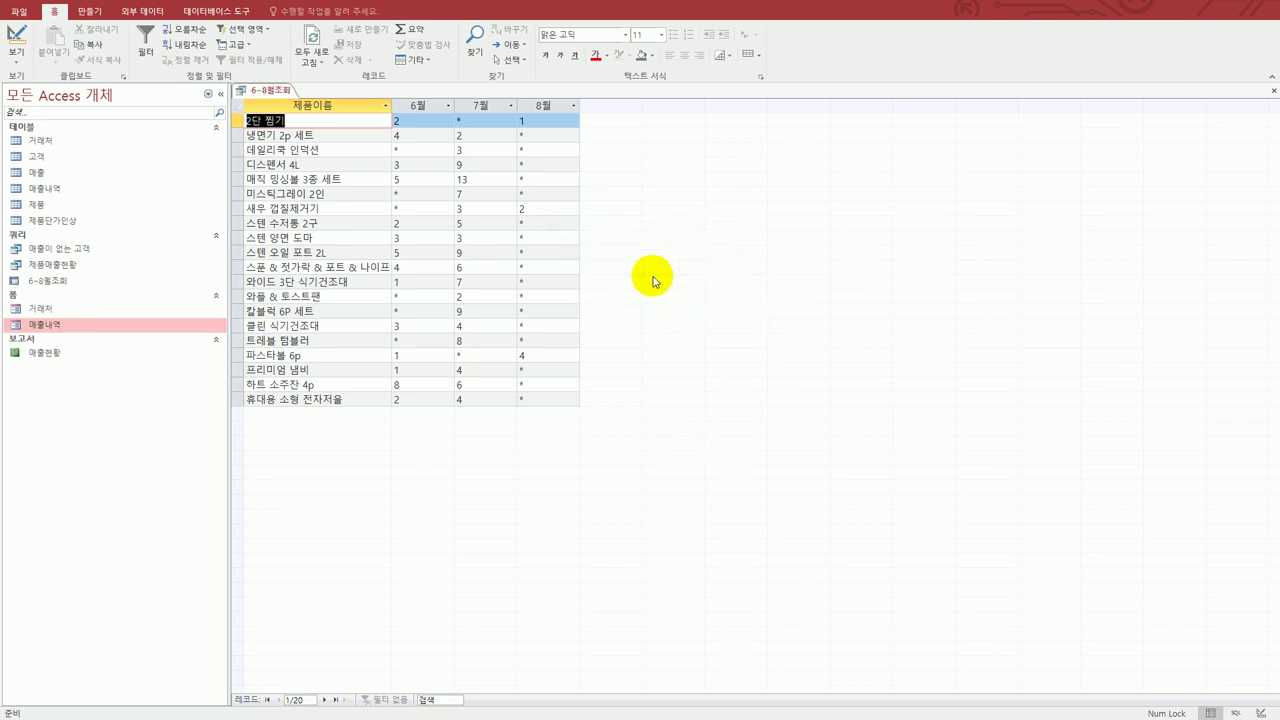
left_click(1272, 95)
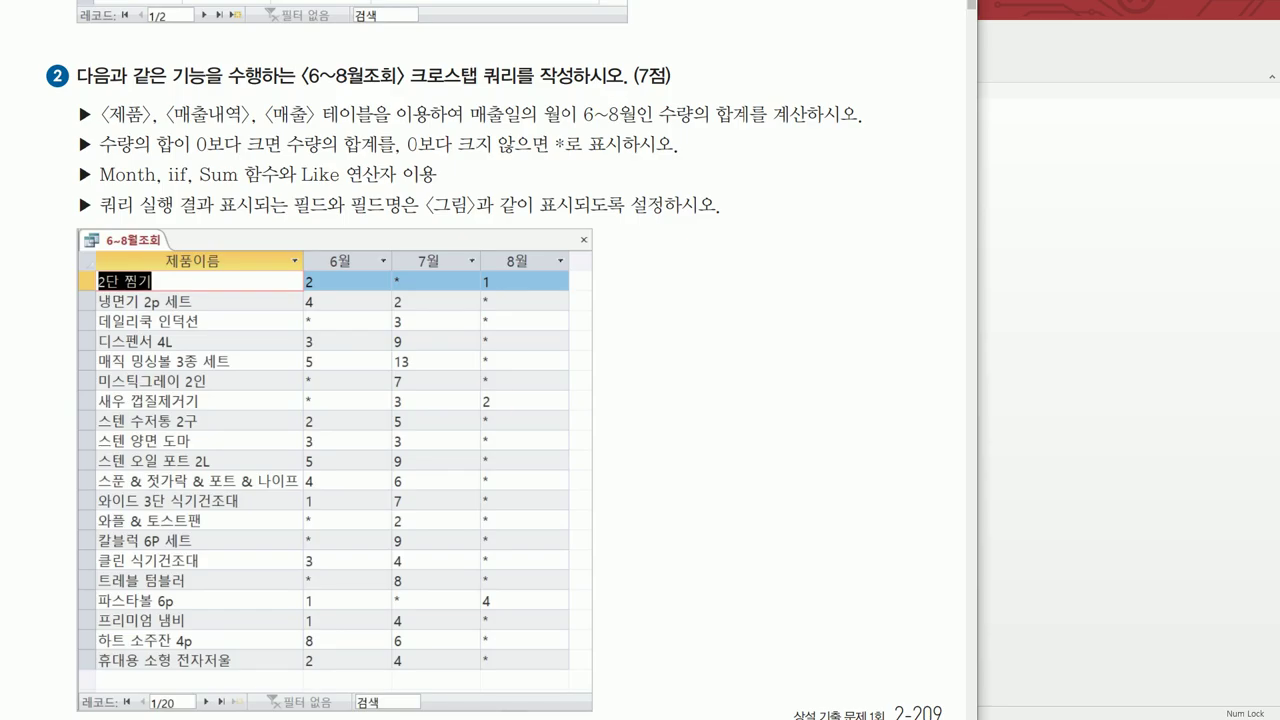
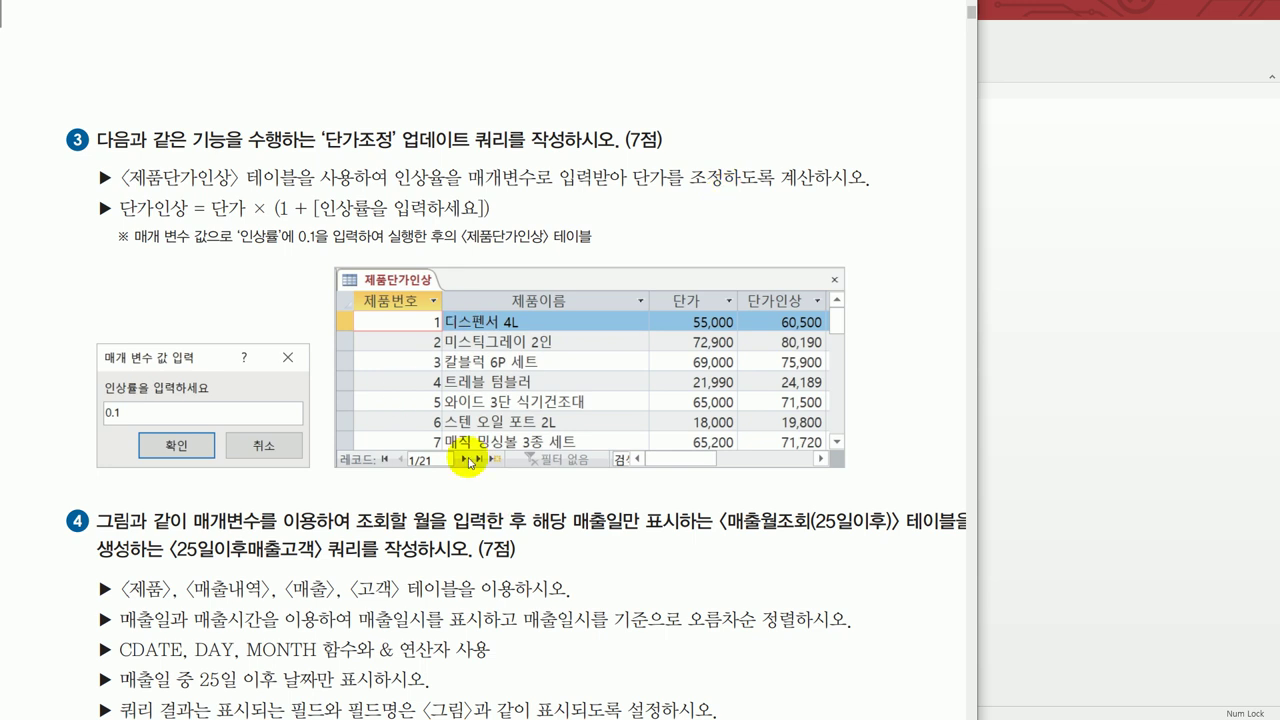
- Back in Access from the exam document, create a new query in design view based on the 제품단가인상 table
left_click(1045, 318)
left_click(88, 12)
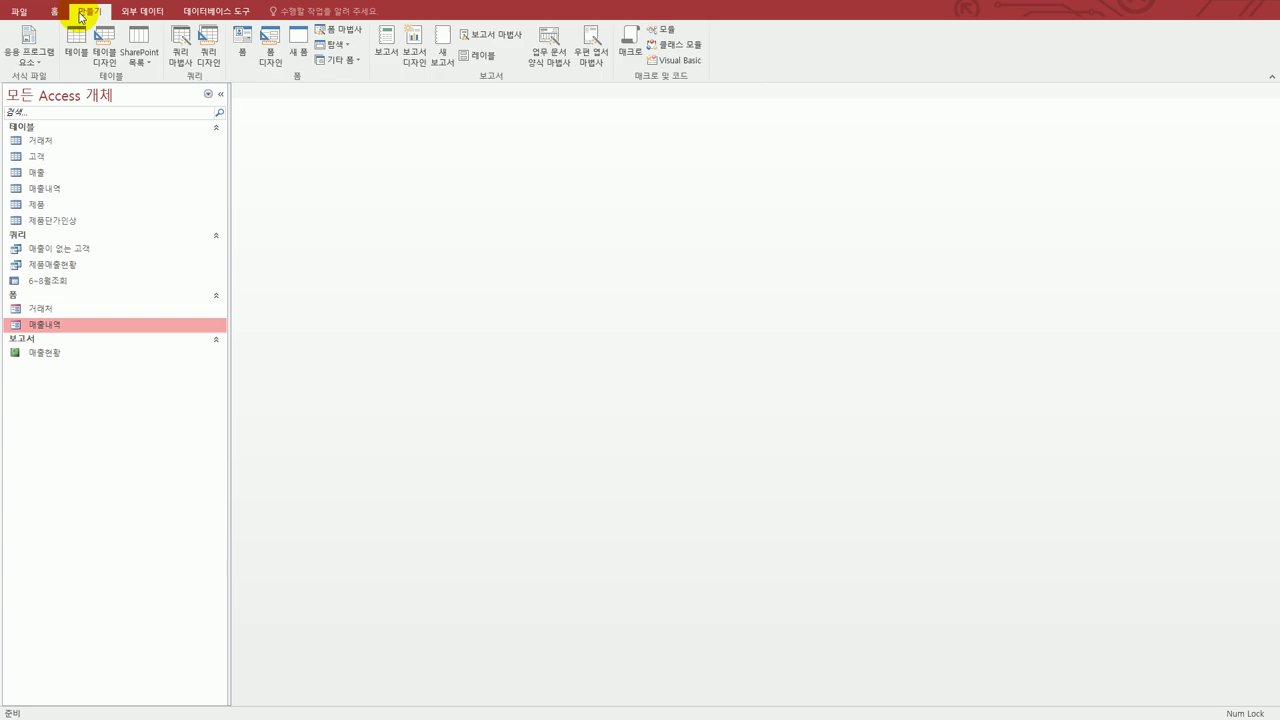
left_click(208, 57)
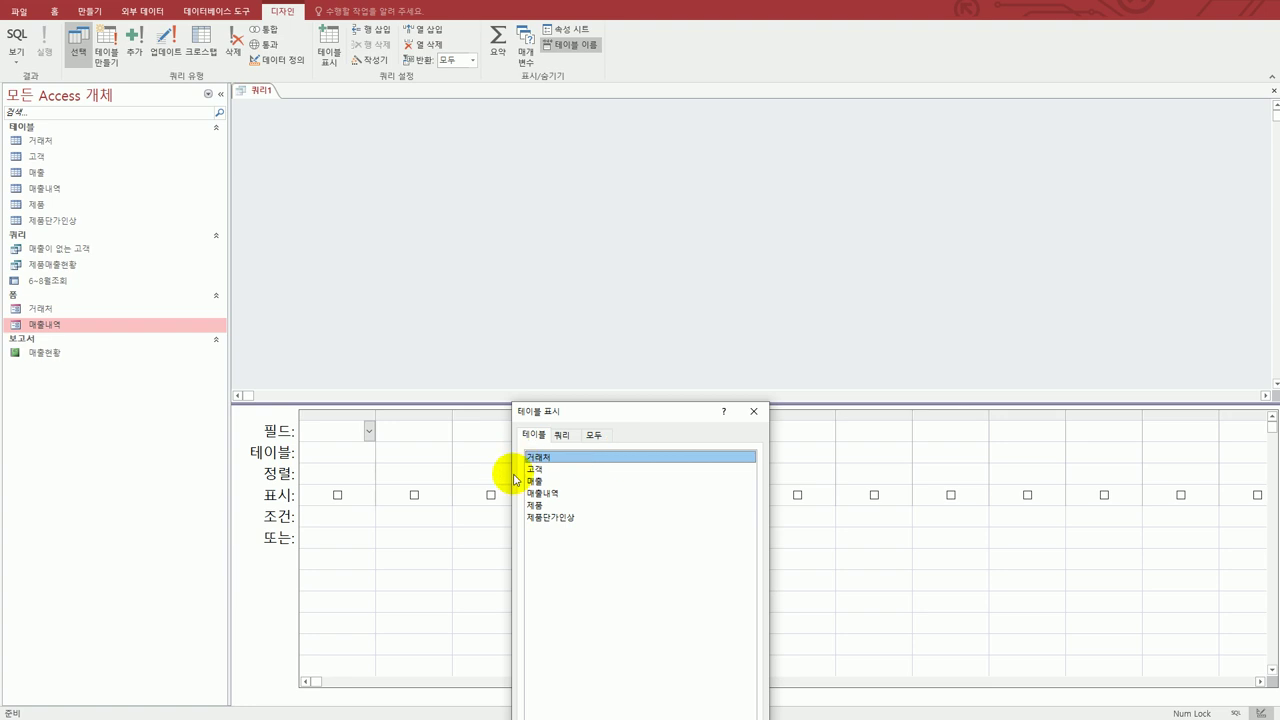
double_click(570, 523)
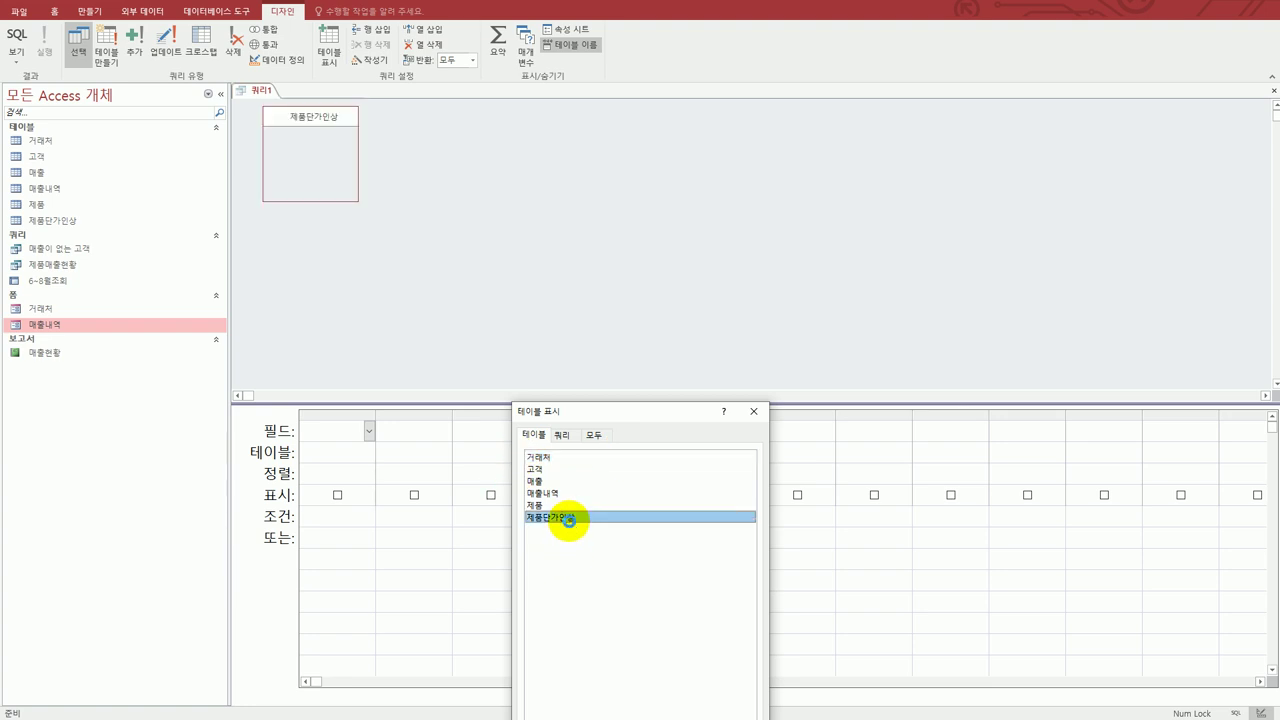
left_click(753, 412)
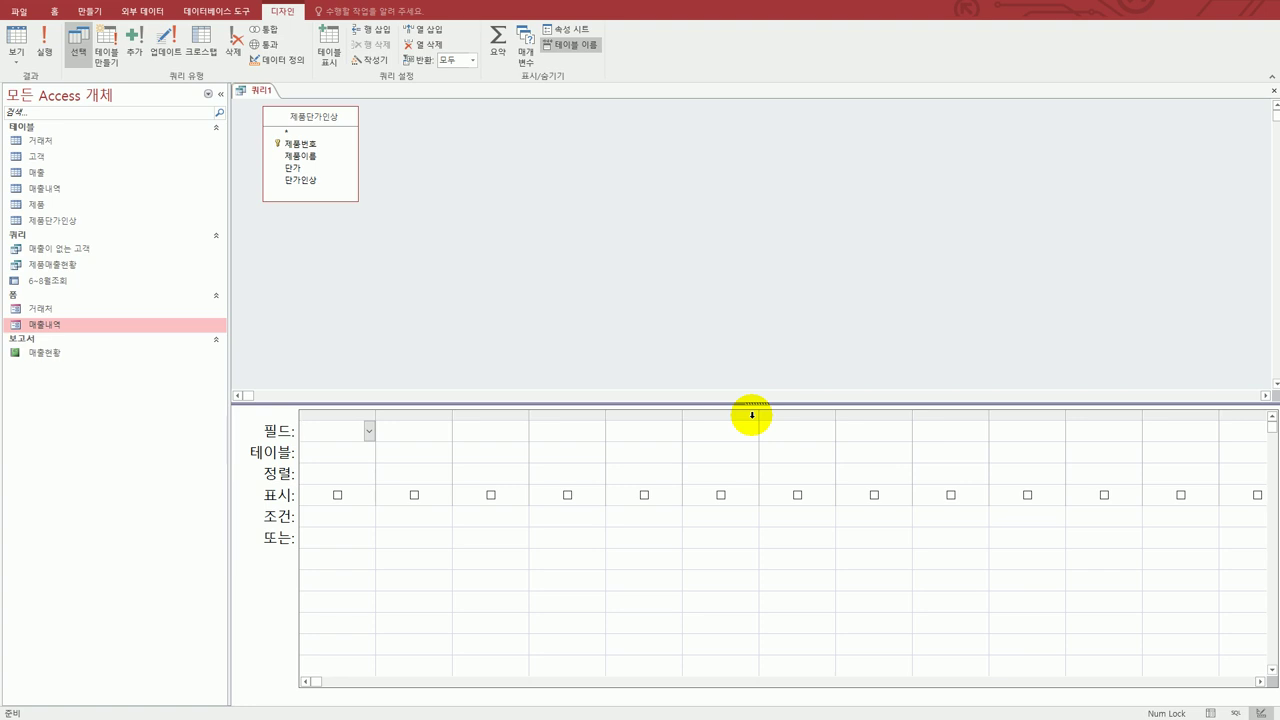
- Convert the query to an update query and add the 단가인상 field in a widened column
left_click(165, 50)
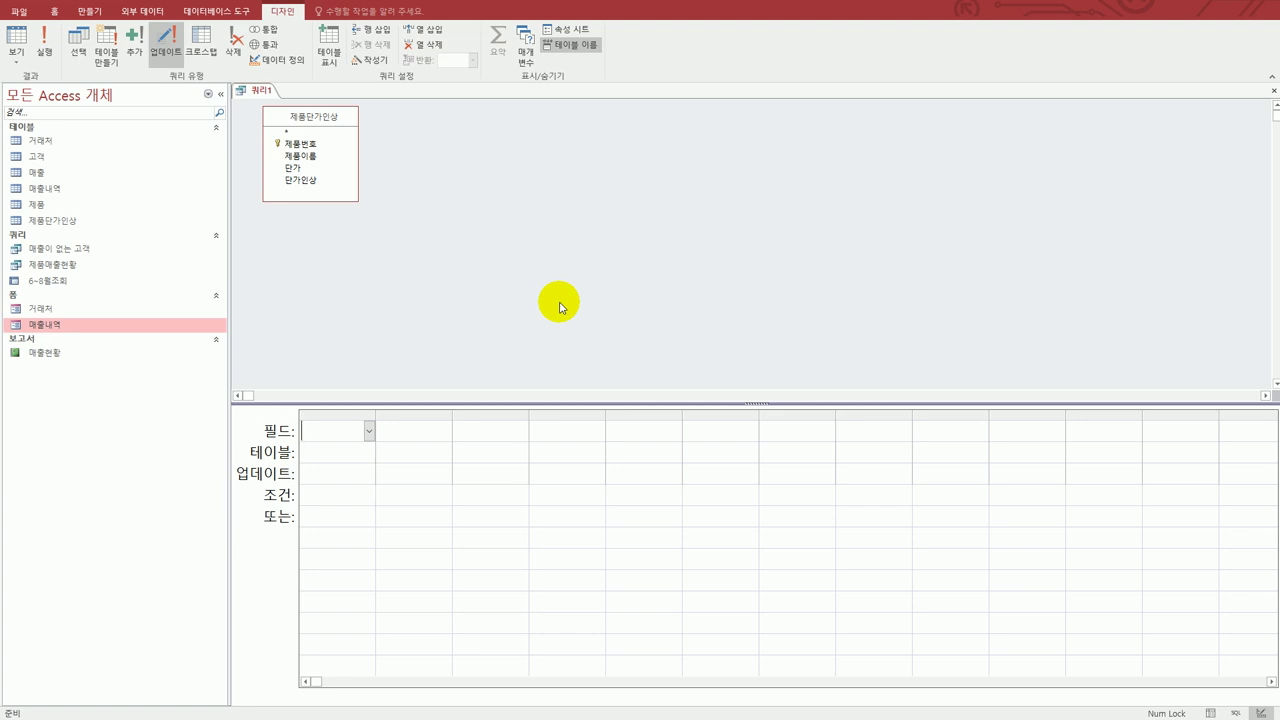
double_click(300, 180)
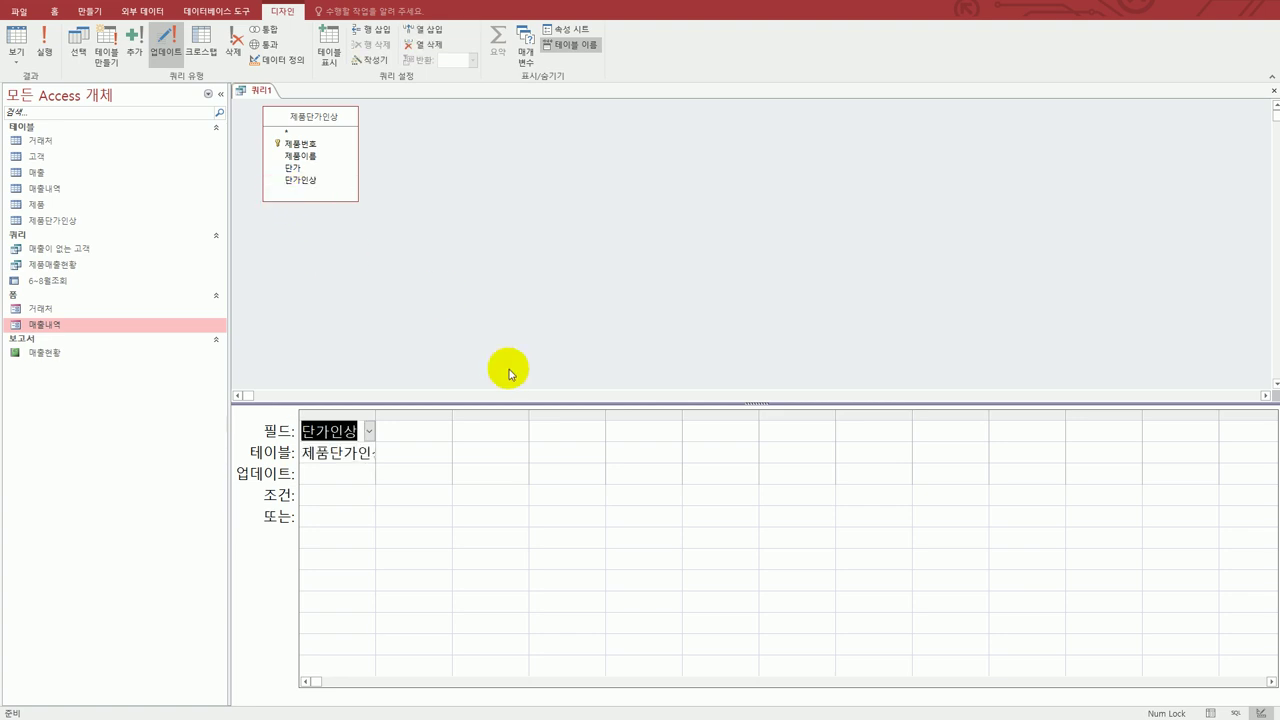
double_click(375, 416)
- Check the 단가인상 formula in the exam document, and in Access set its update expression to [단가]*(1+[인상률을 입력하세요]), widening the column to fit
left_click(354, 482)
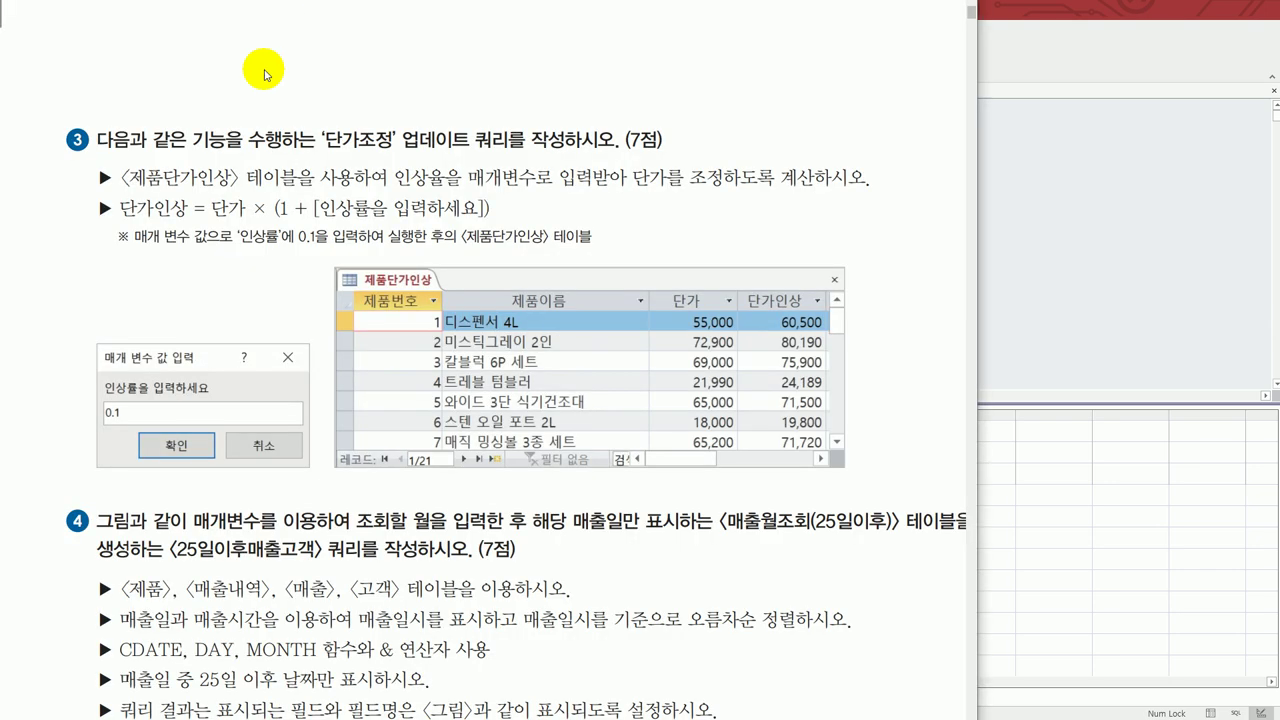
key("alt+Tab")
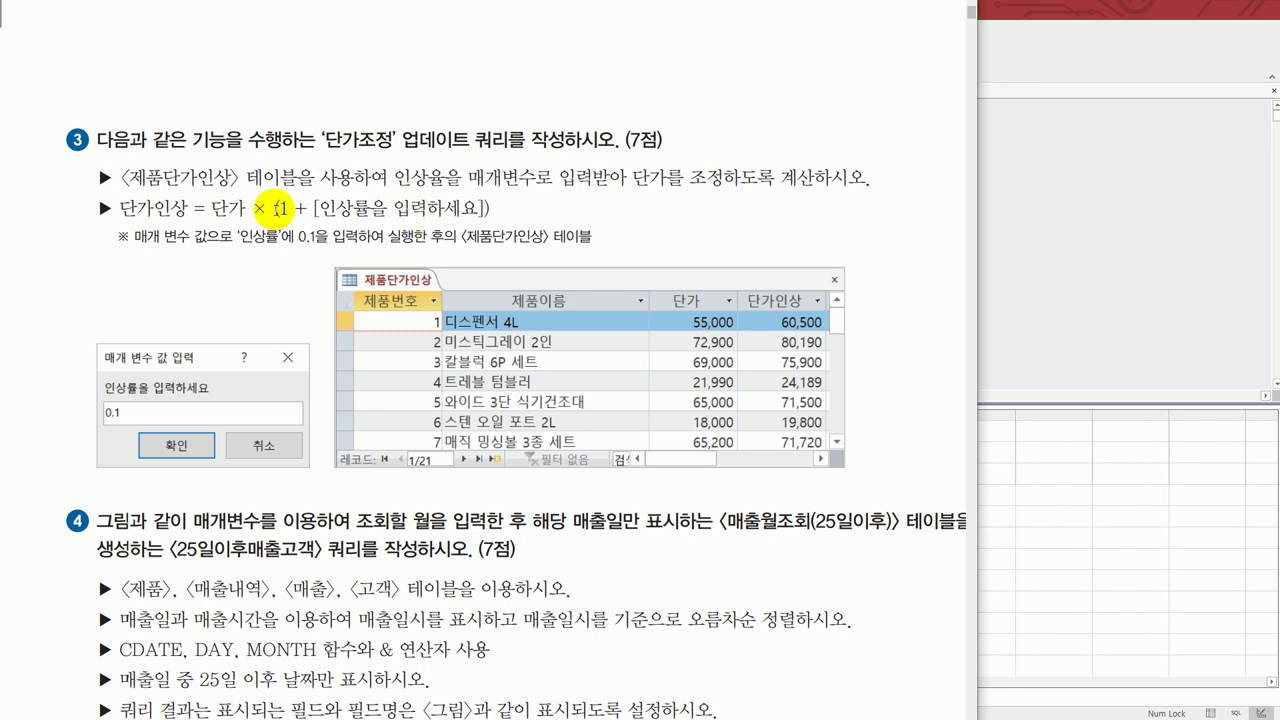
left_click(1088, 262)
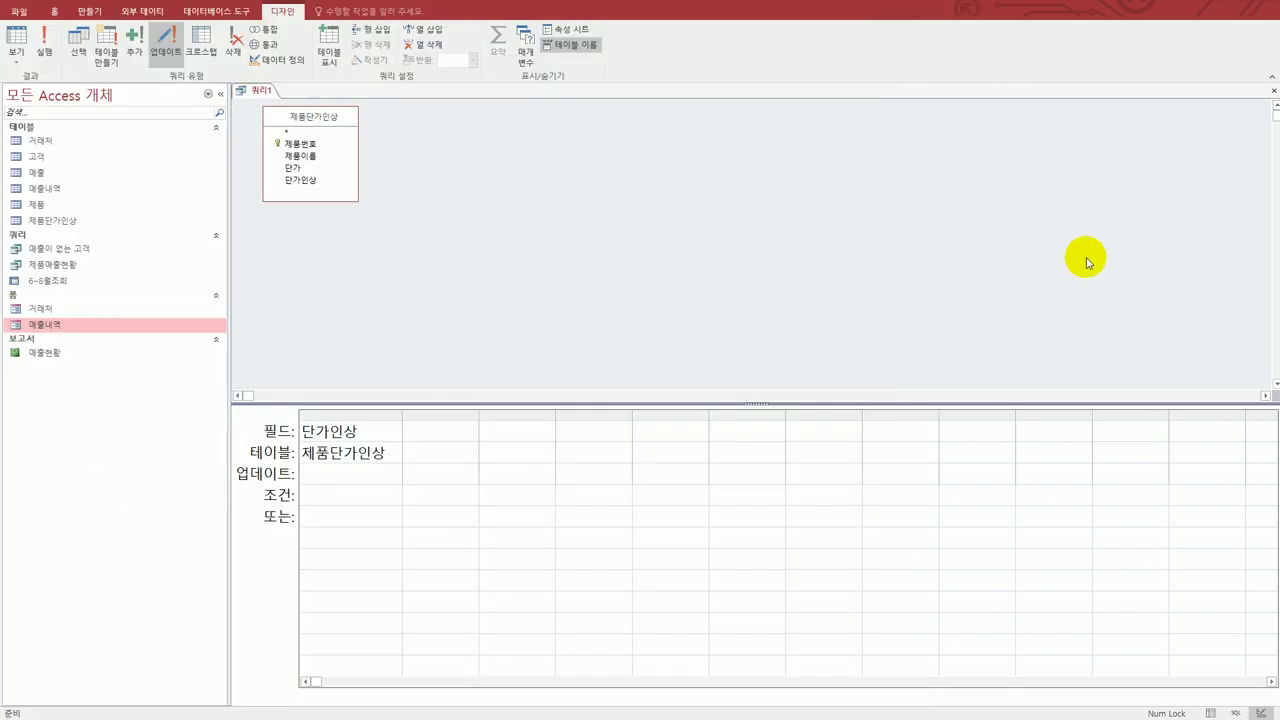
left_click(370, 473)
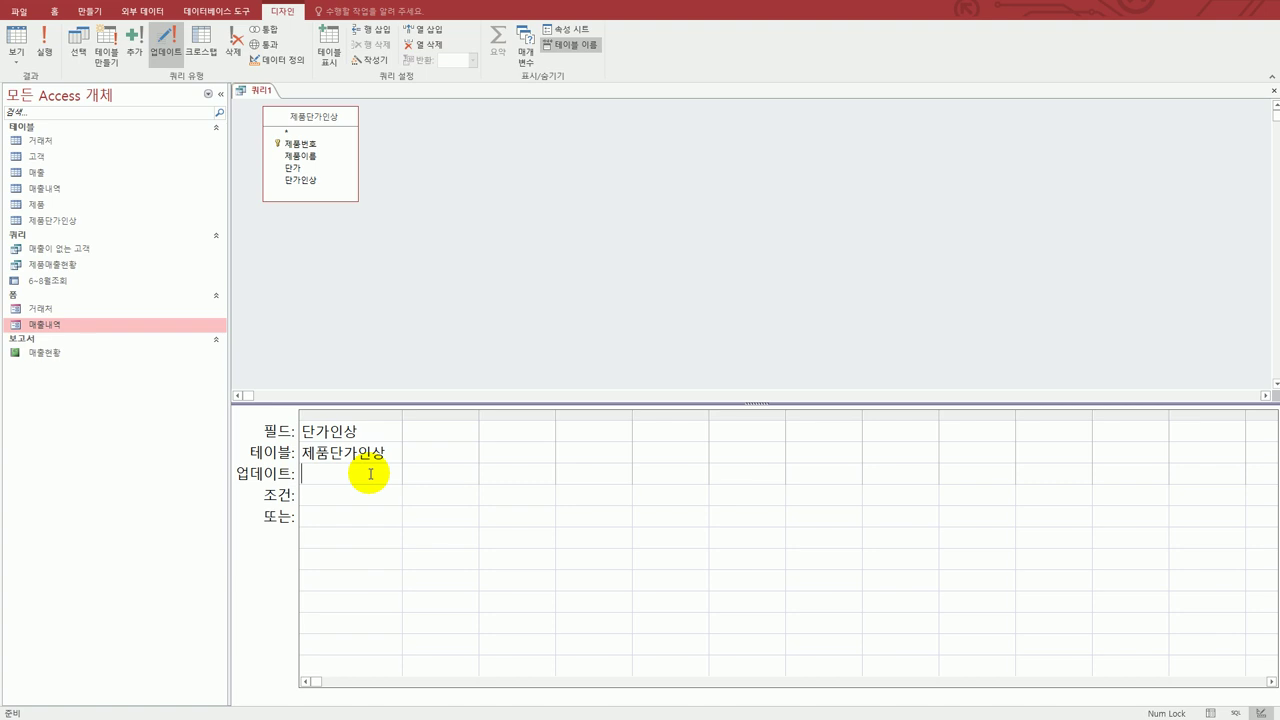
type("[단가]")
type("*(1")
type("+[인ㅅ")
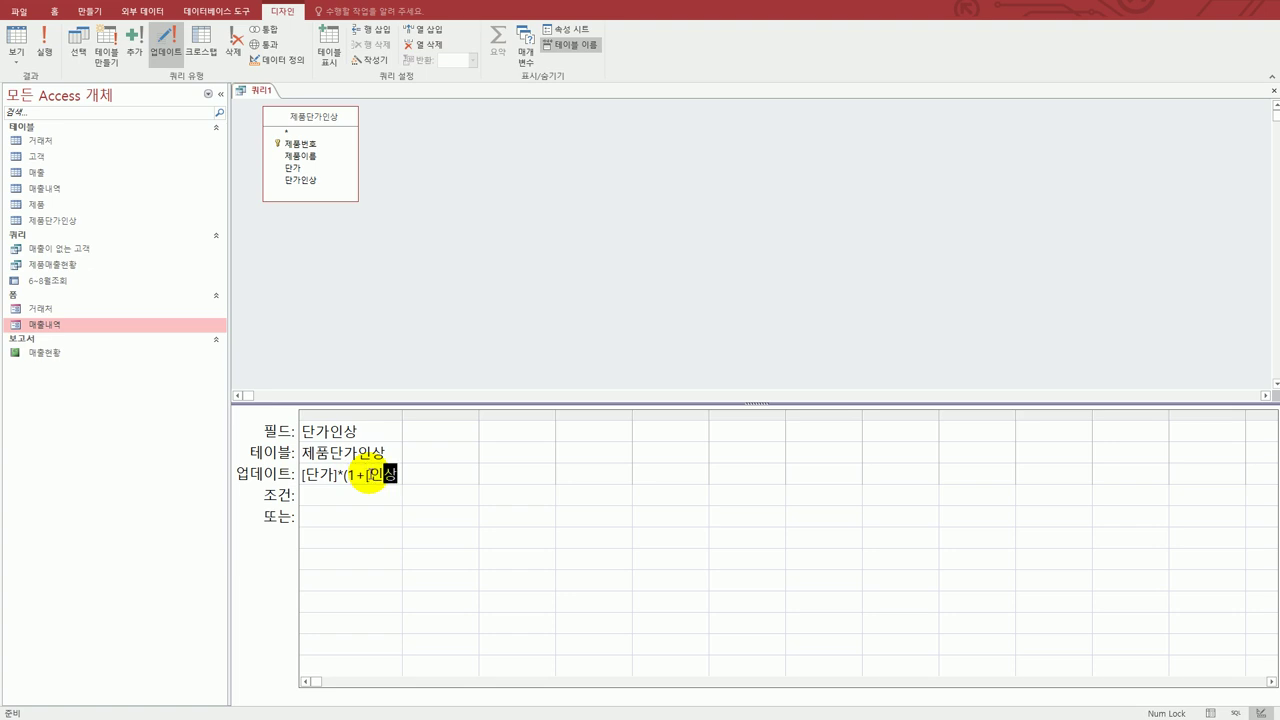
type("률을 입력")
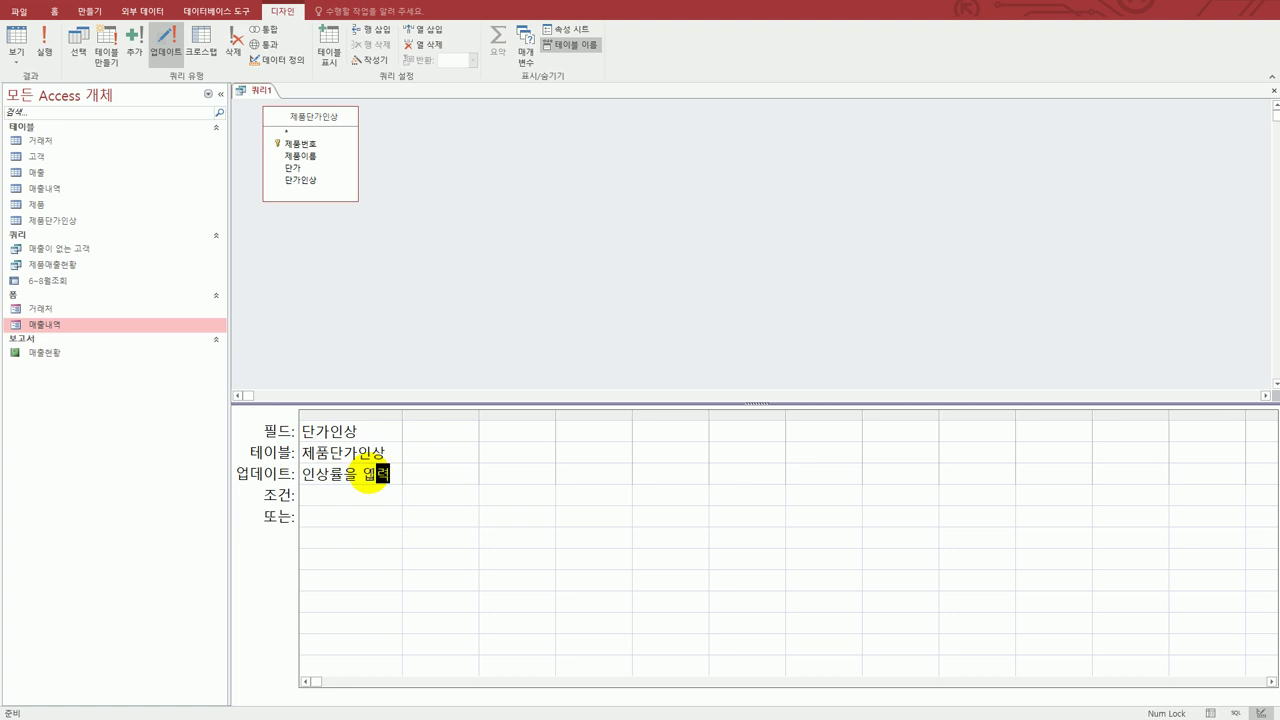
type("하세요")
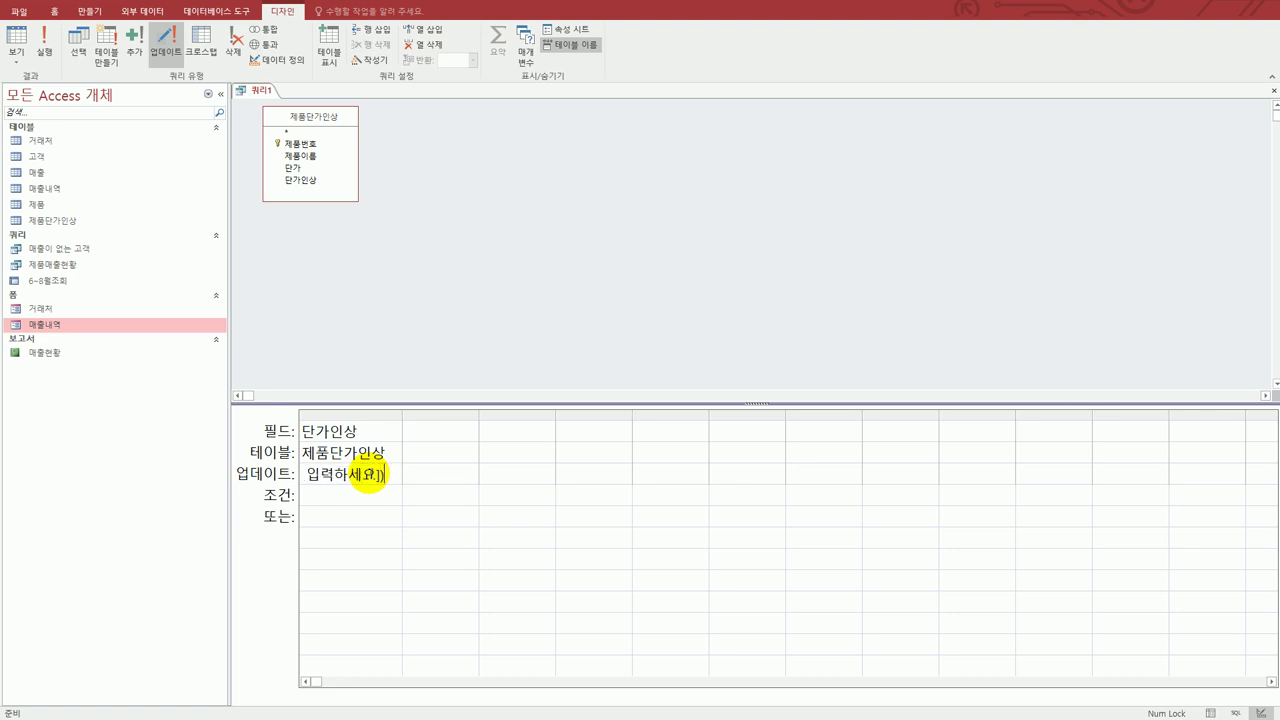
left_click(443, 500)
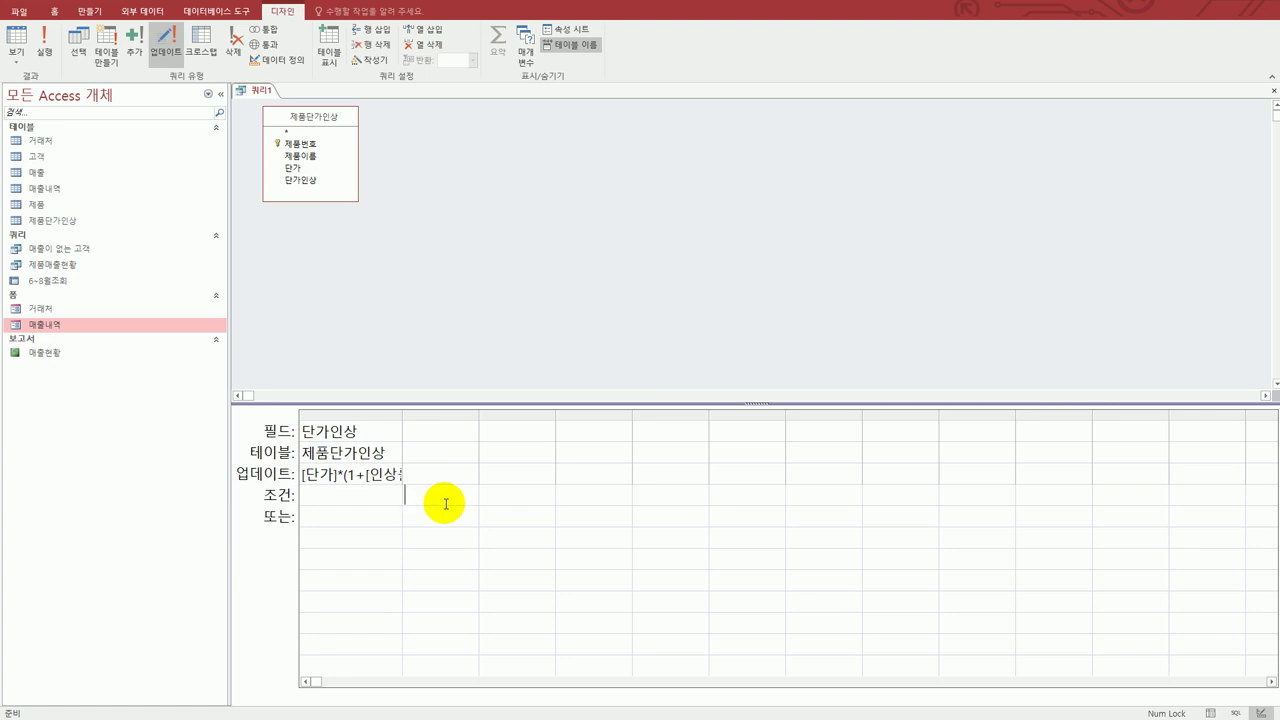
left_click_drag(402, 417, 612, 431)
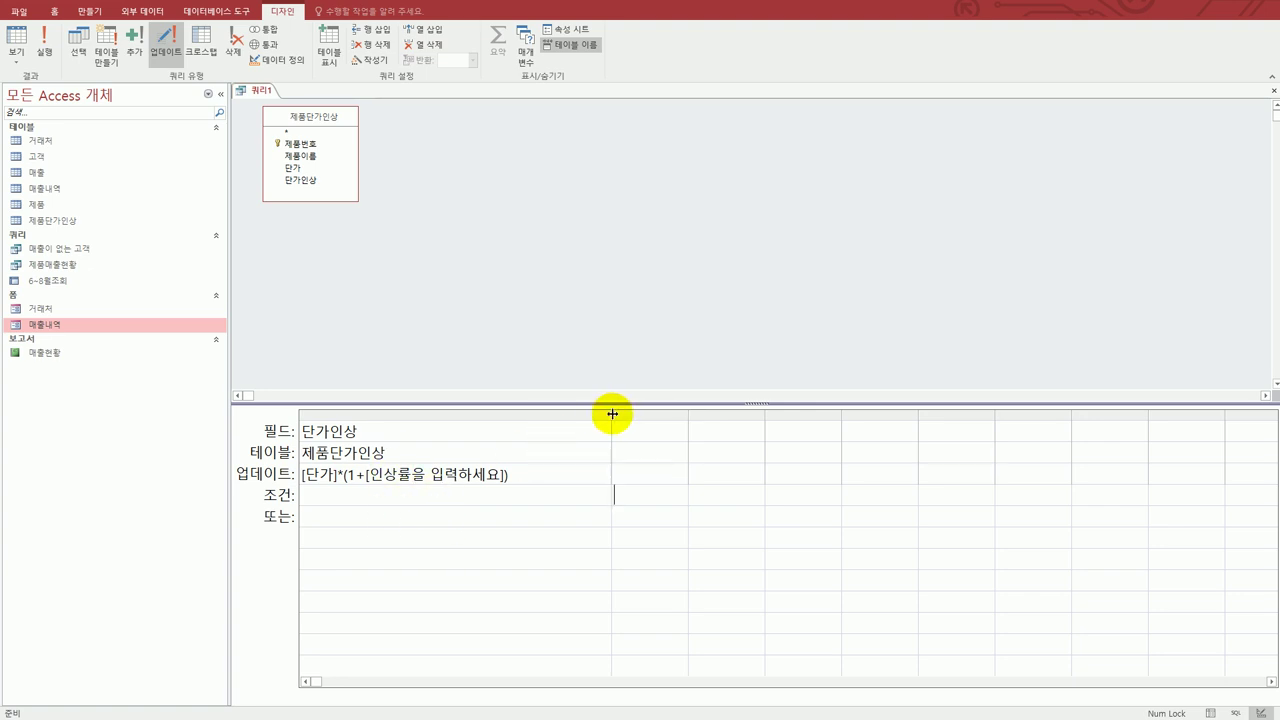
left_click_drag(609, 411, 535, 428)
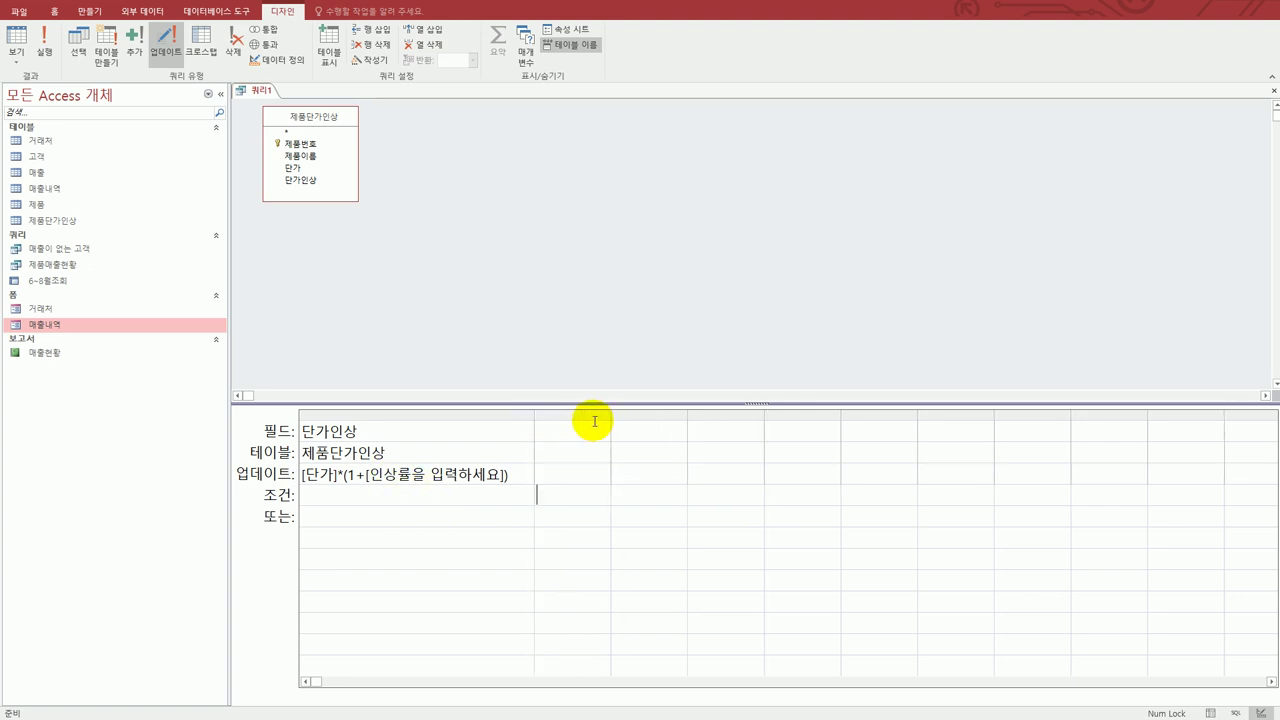
- Add the parameter [인상률을 입력하세요] as the field of the second, widened query column
left_click(657, 427)
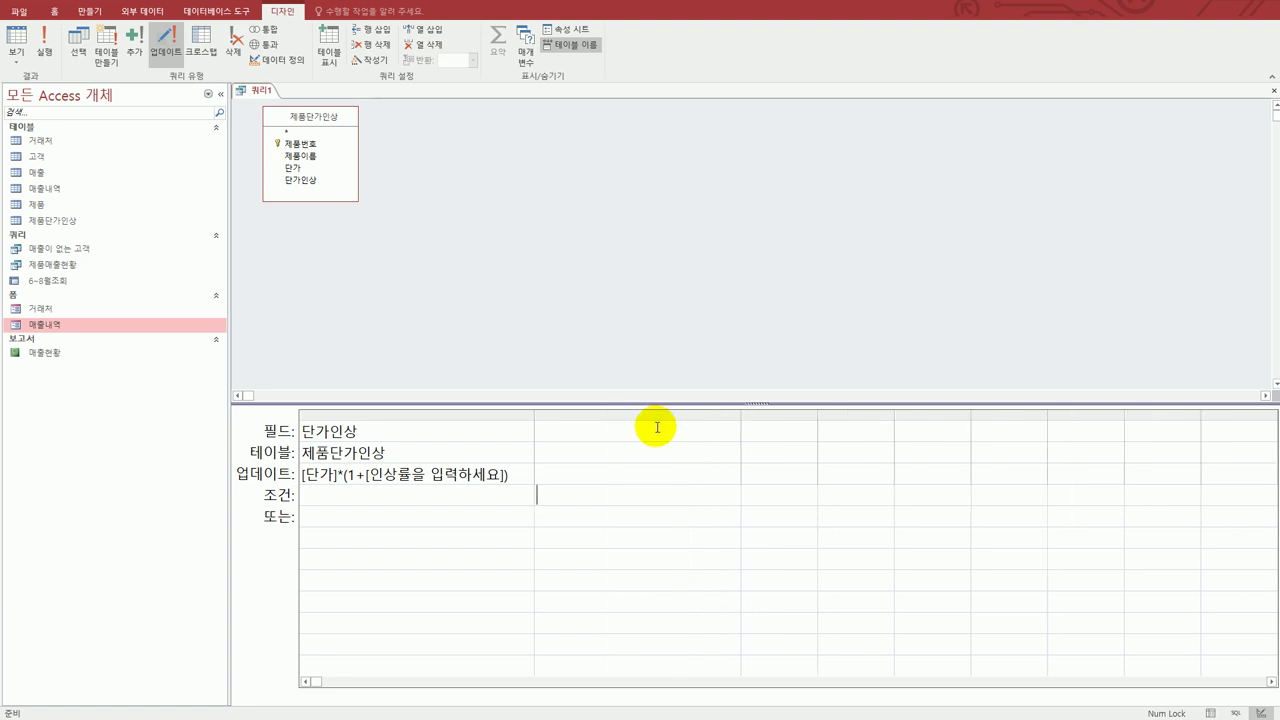
type("[ㅇ상률")
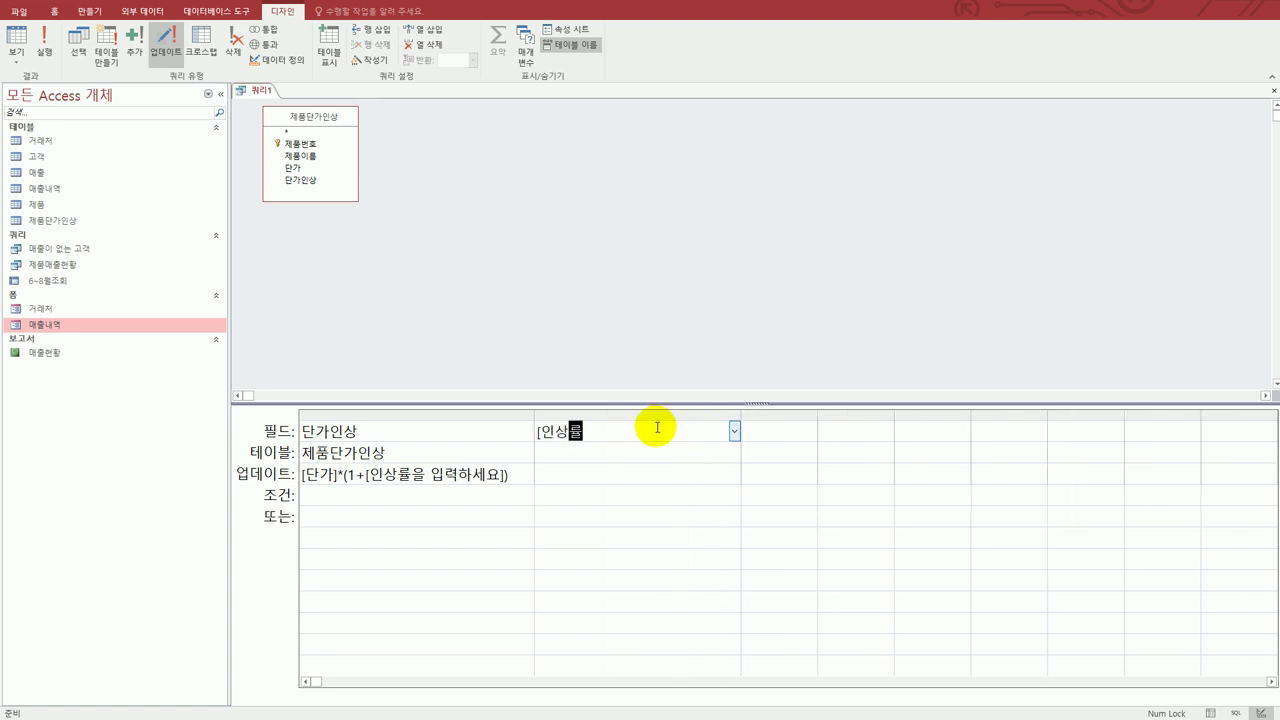
type("으을 입력하세요")
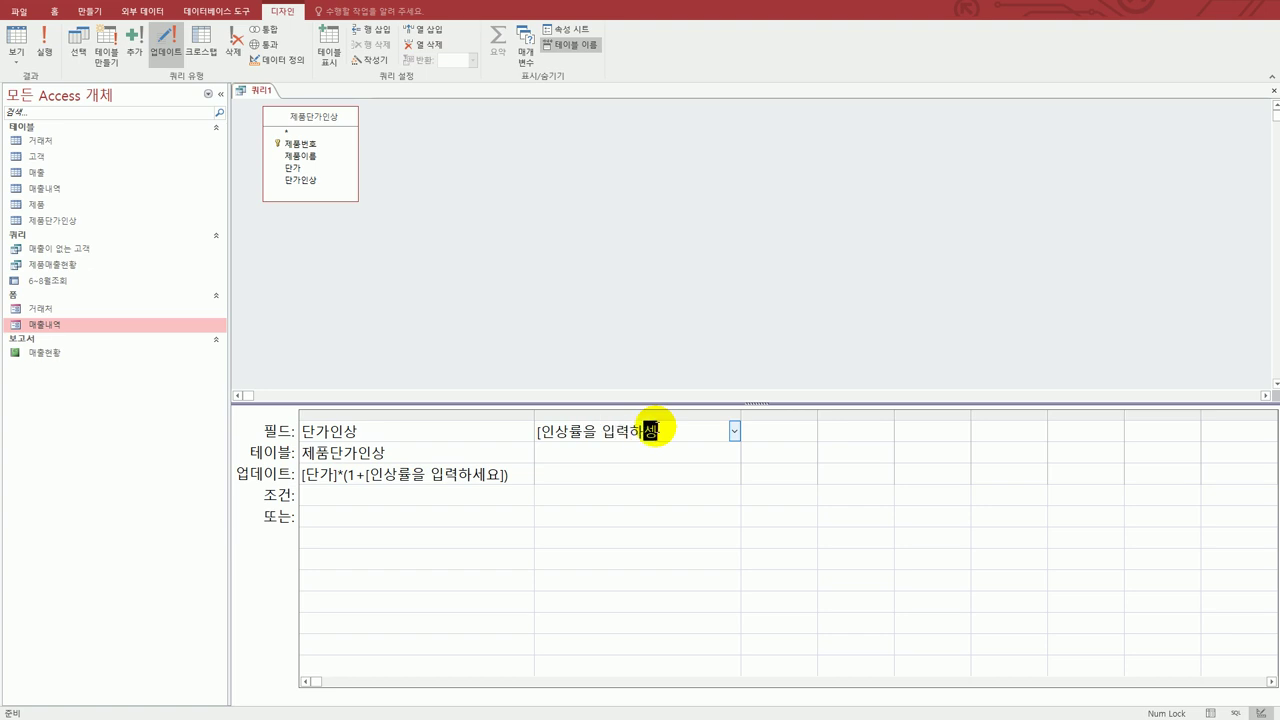
type("]")
- Enter [인상률을 입력하세요] as the criterion of the parameter column
left_click(610, 493)
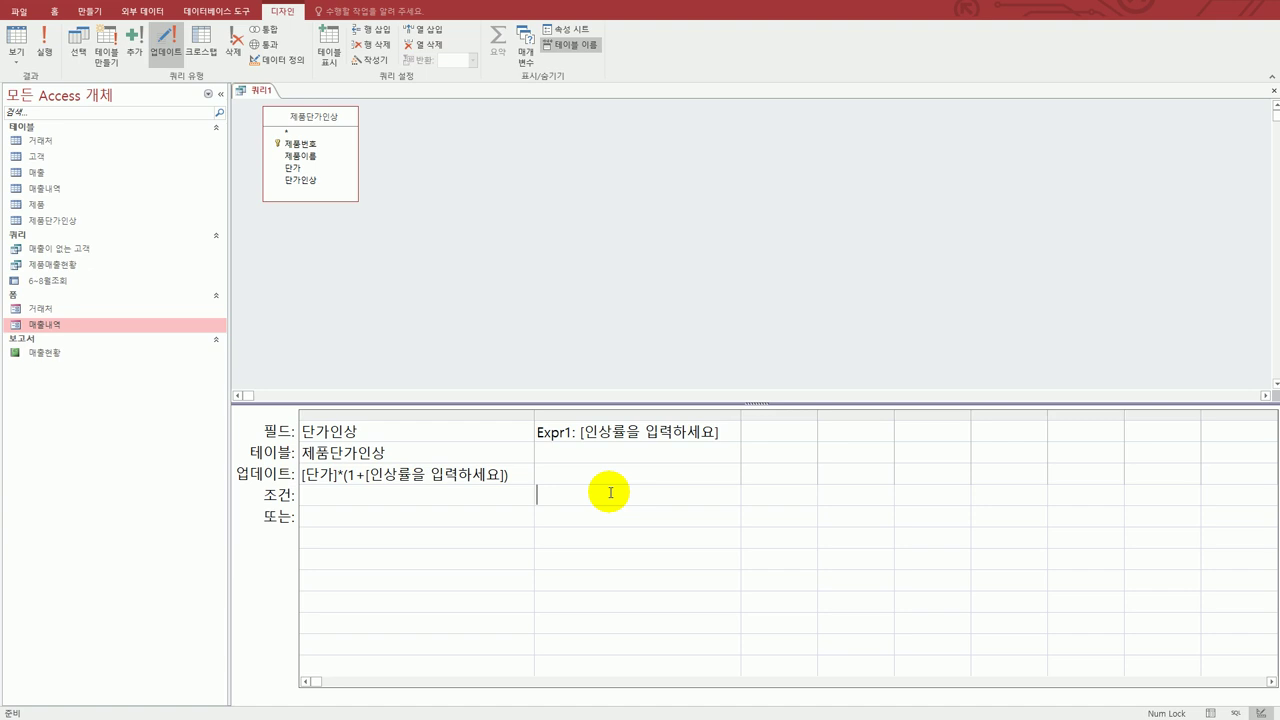
type("ㅔ[")
type("[ㅇ")
type("상률을 입")
type("력하세요")
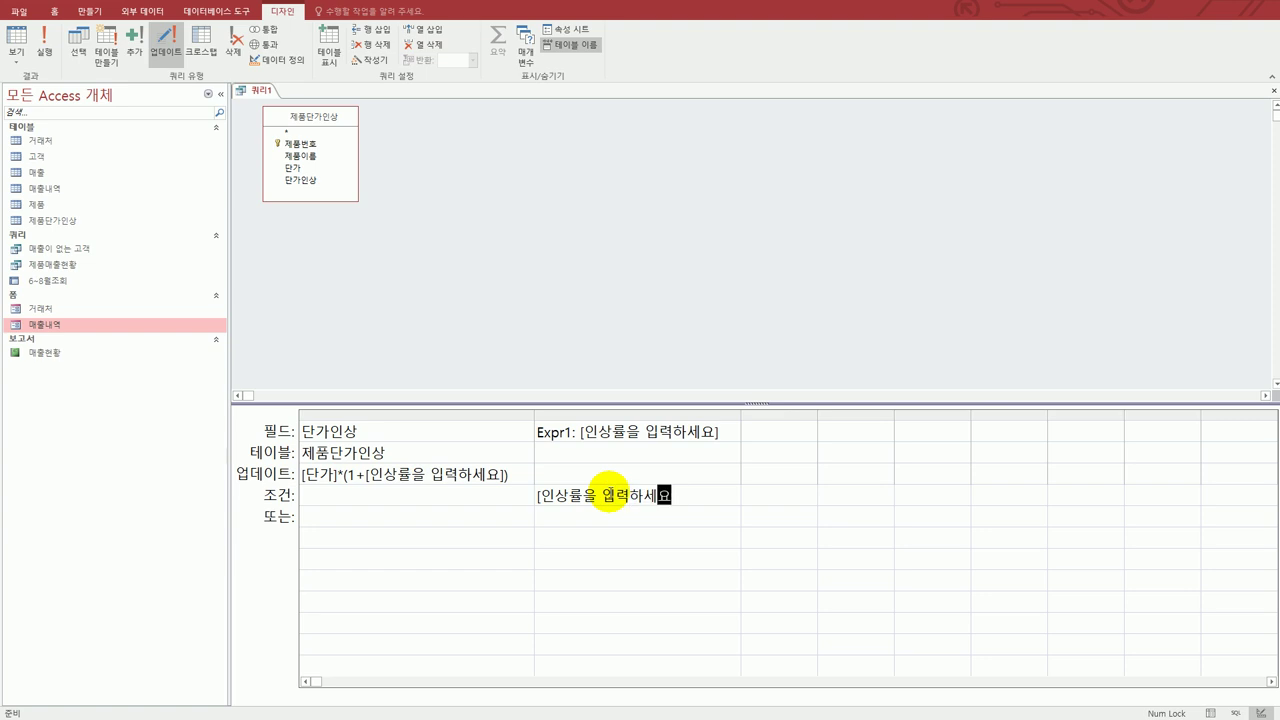
type("]")
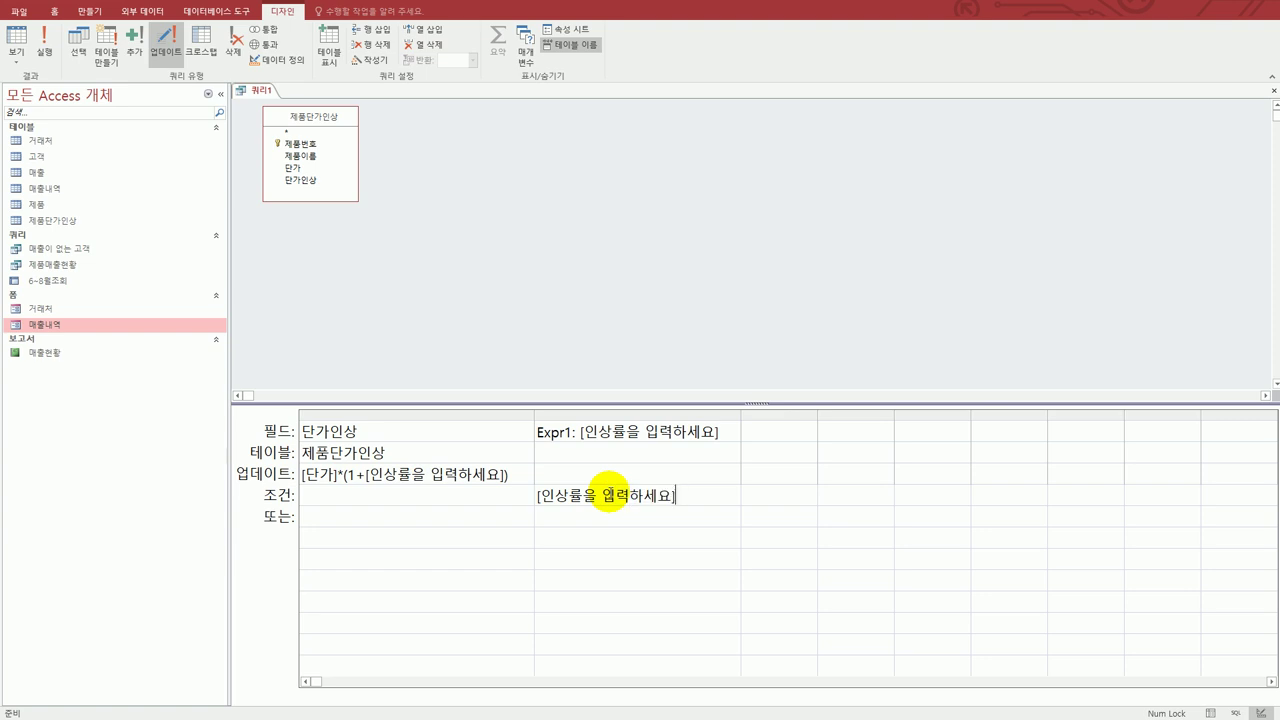
left_click(620, 536)
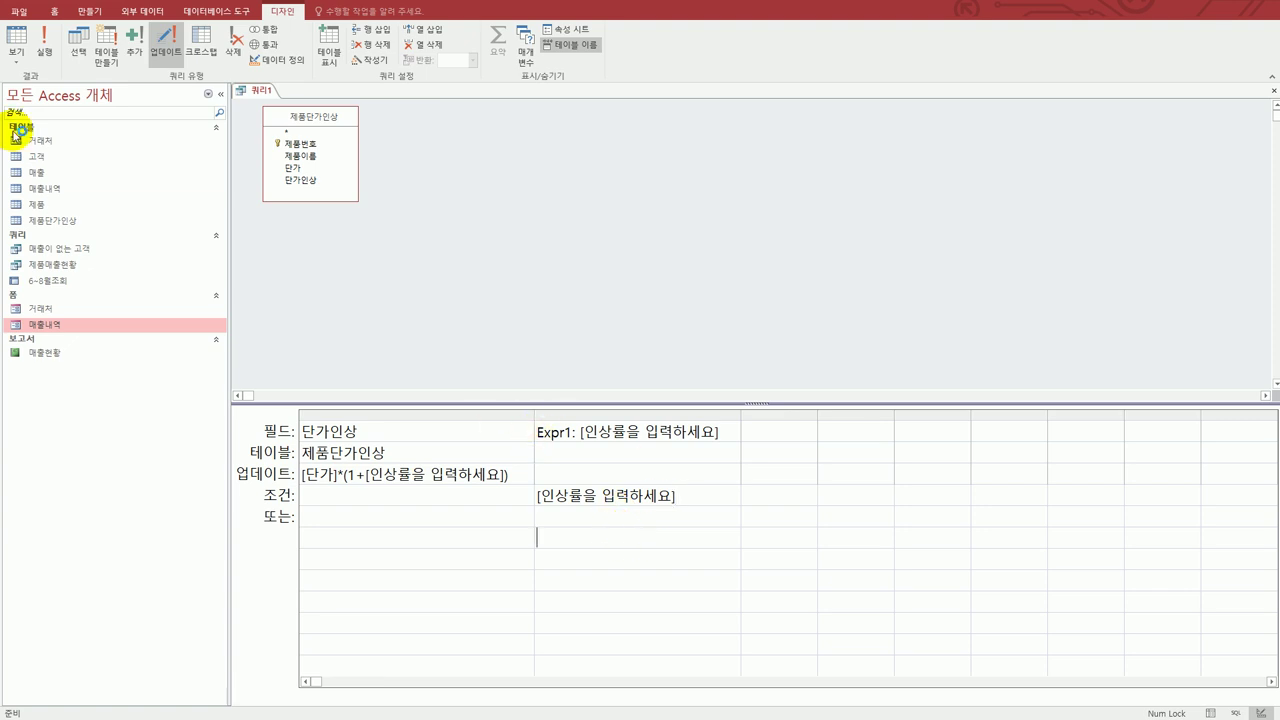
- Run the update query with a rate of 0.1 for 인상률을 입력하세요 and accept updating the records
left_click(44, 46)
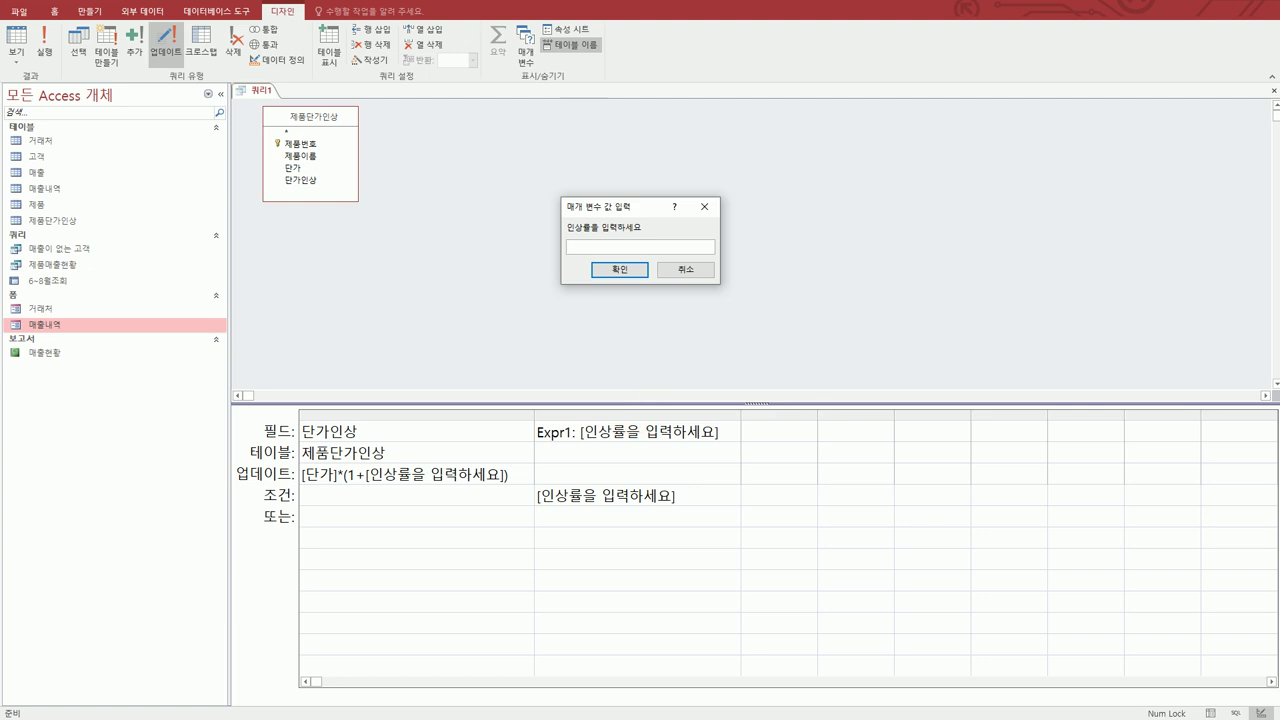
key("alt+Tab")
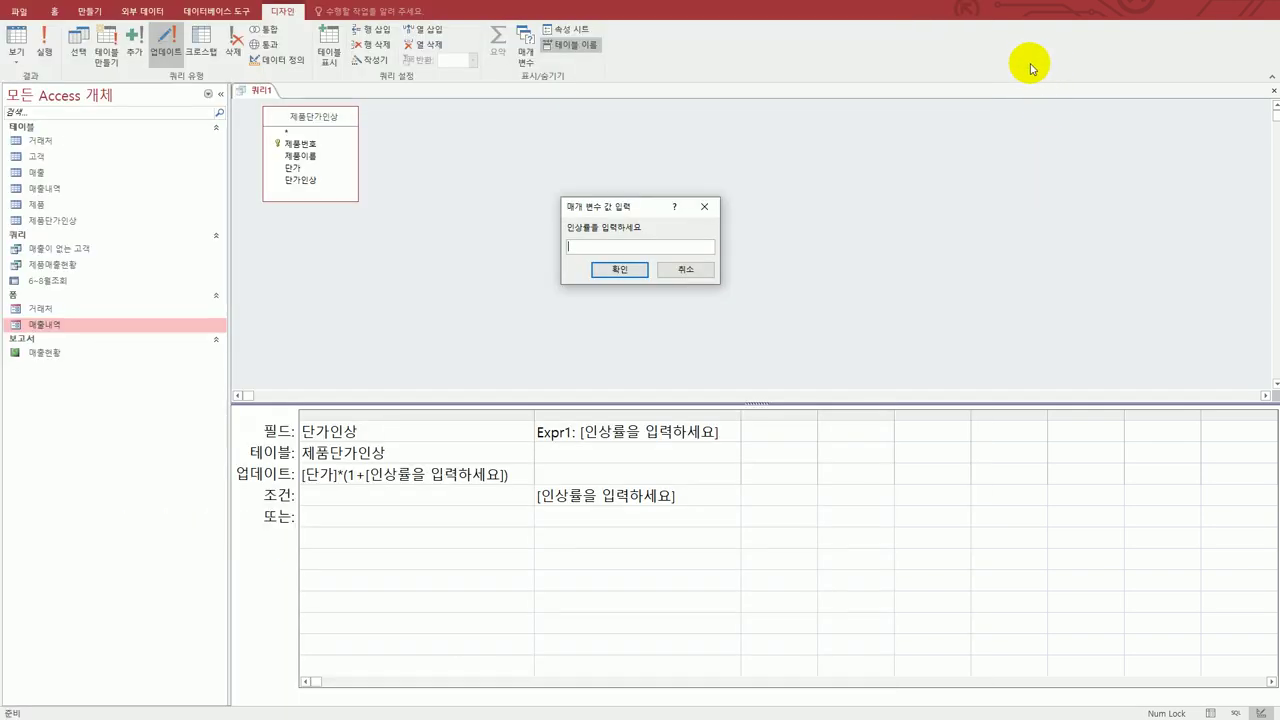
left_click(1035, 58)
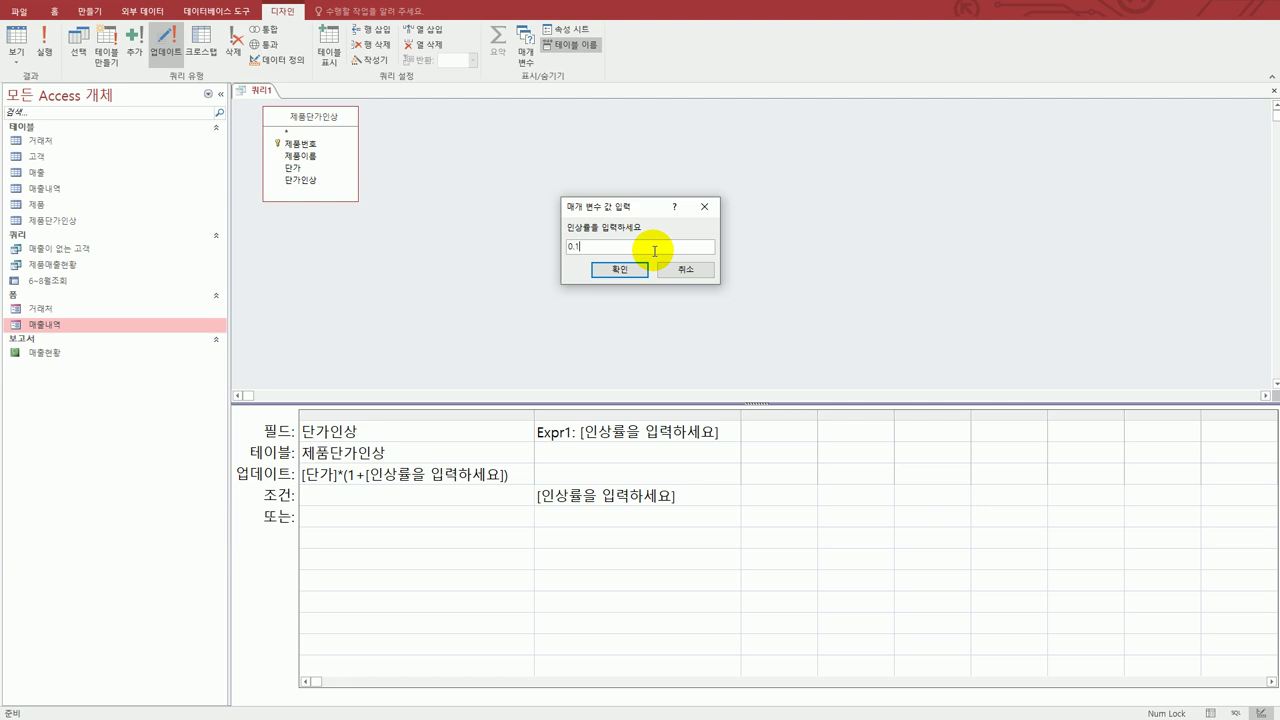
left_click(617, 270)
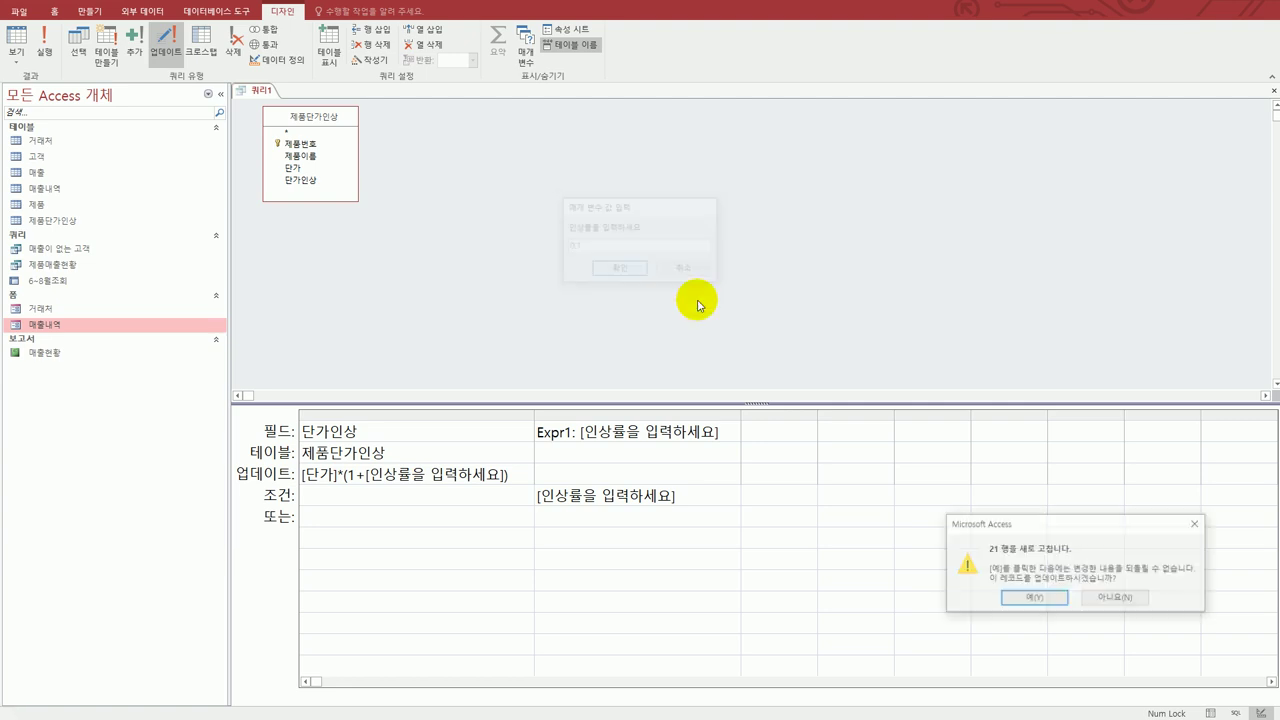
left_click_drag(1014, 534, 717, 270)
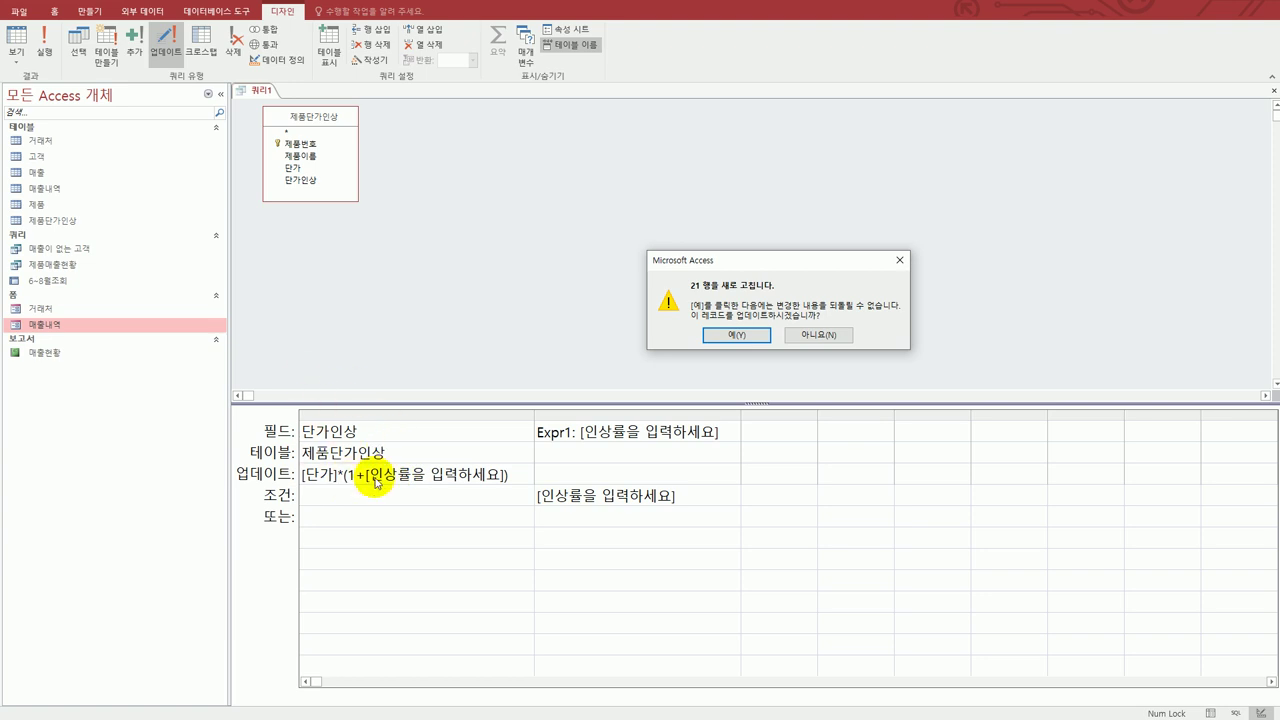
left_click(738, 337)
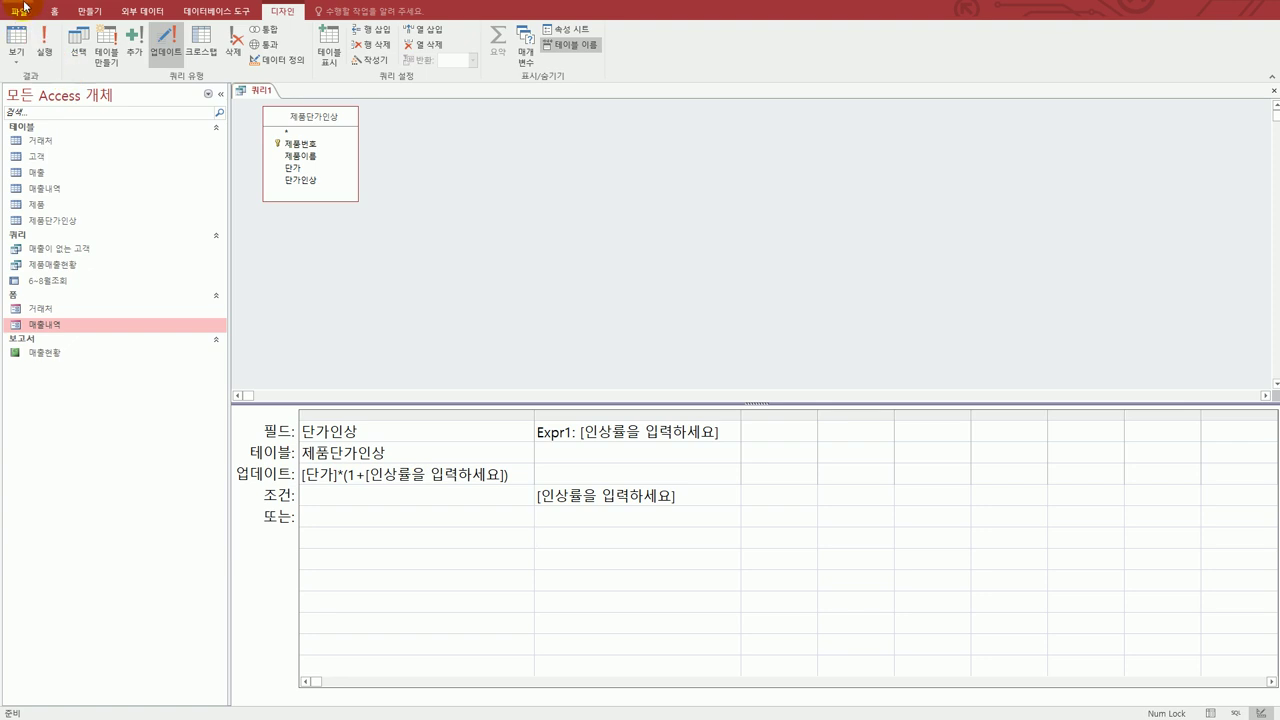
- Save the update query as 단가조정
key("ctrl+s")
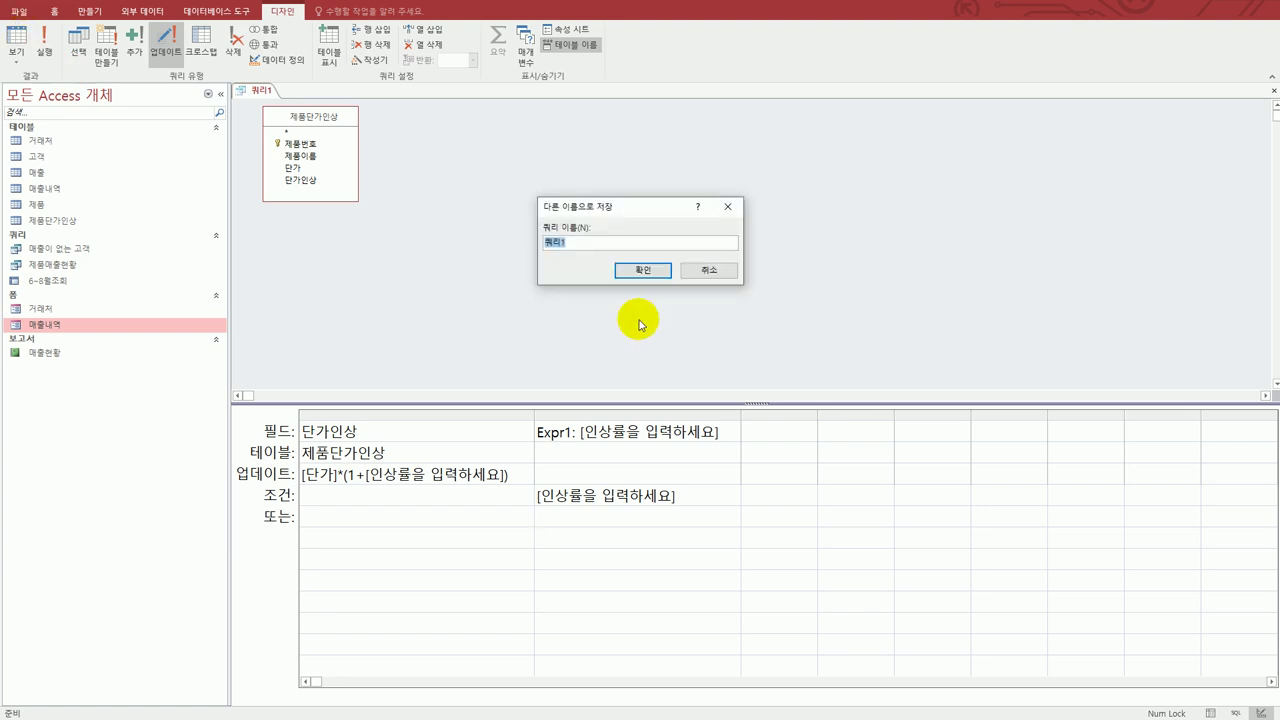
type("단가조정")
left_click(643, 270)
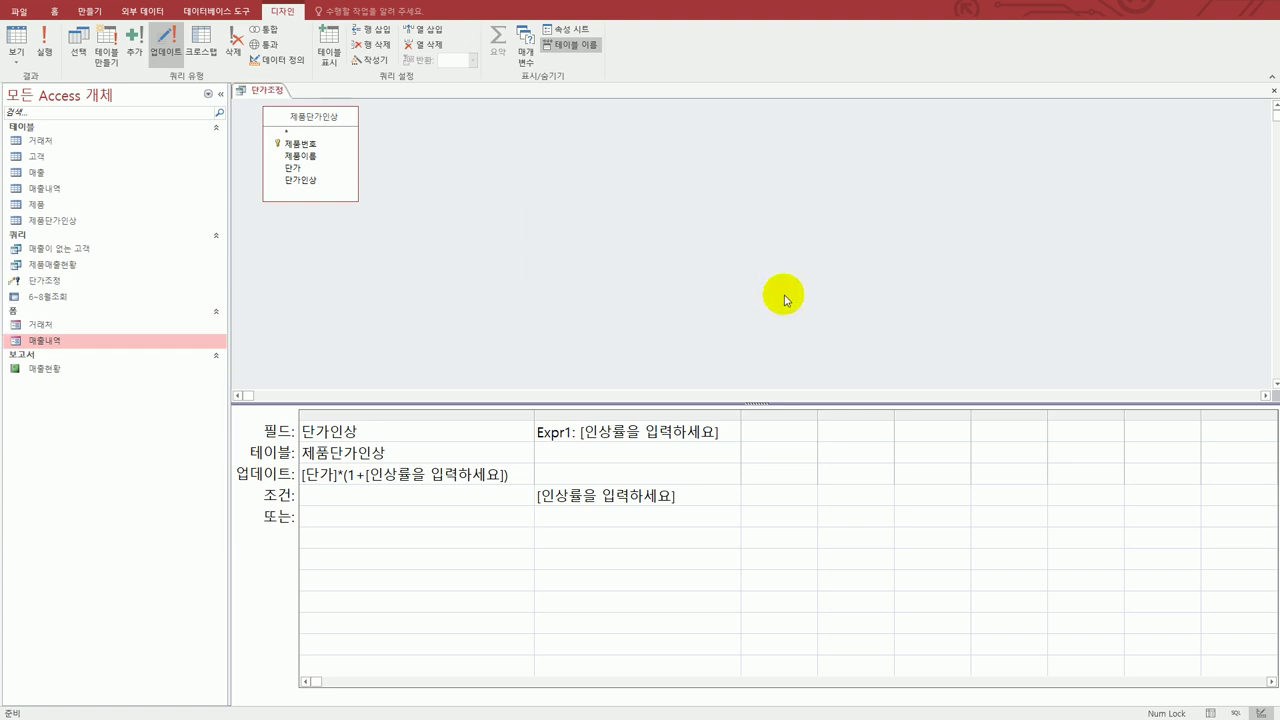
- Open the 제품단가인상 table to check its 단가인상 values, and close both the table and the 단가조정 query
left_click(85, 227)
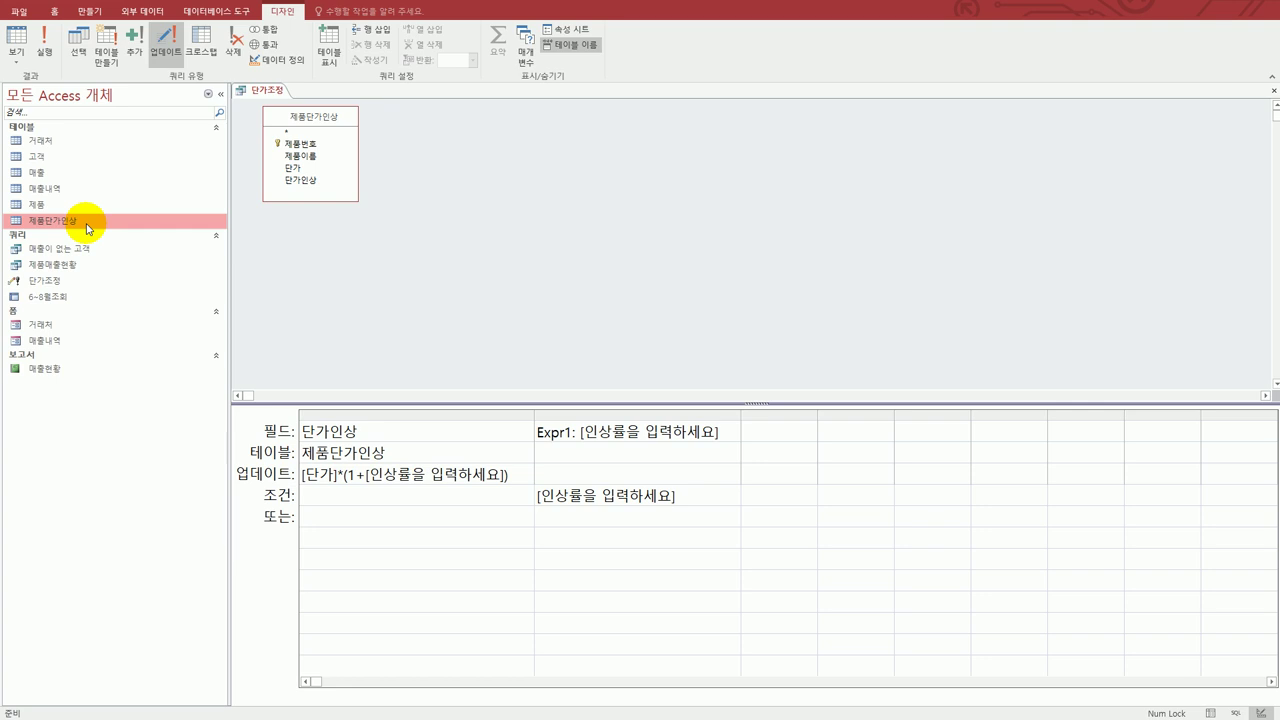
double_click(87, 228)
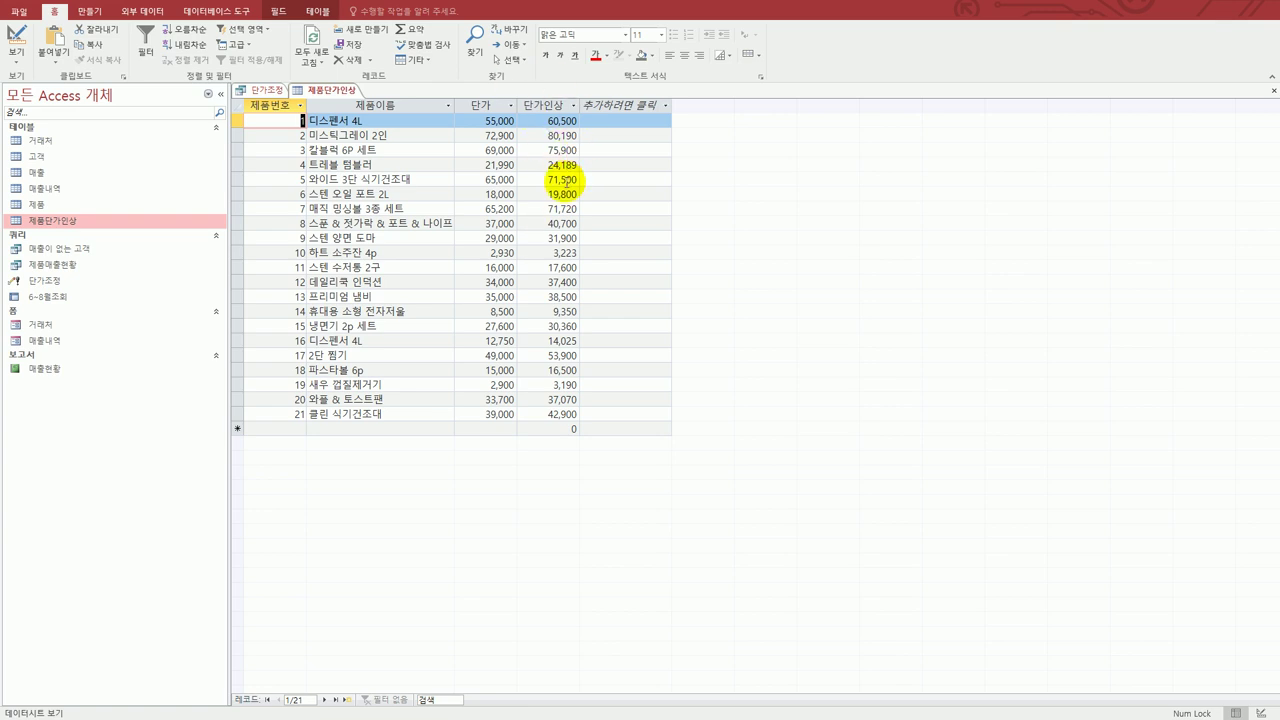
left_click(1273, 91)
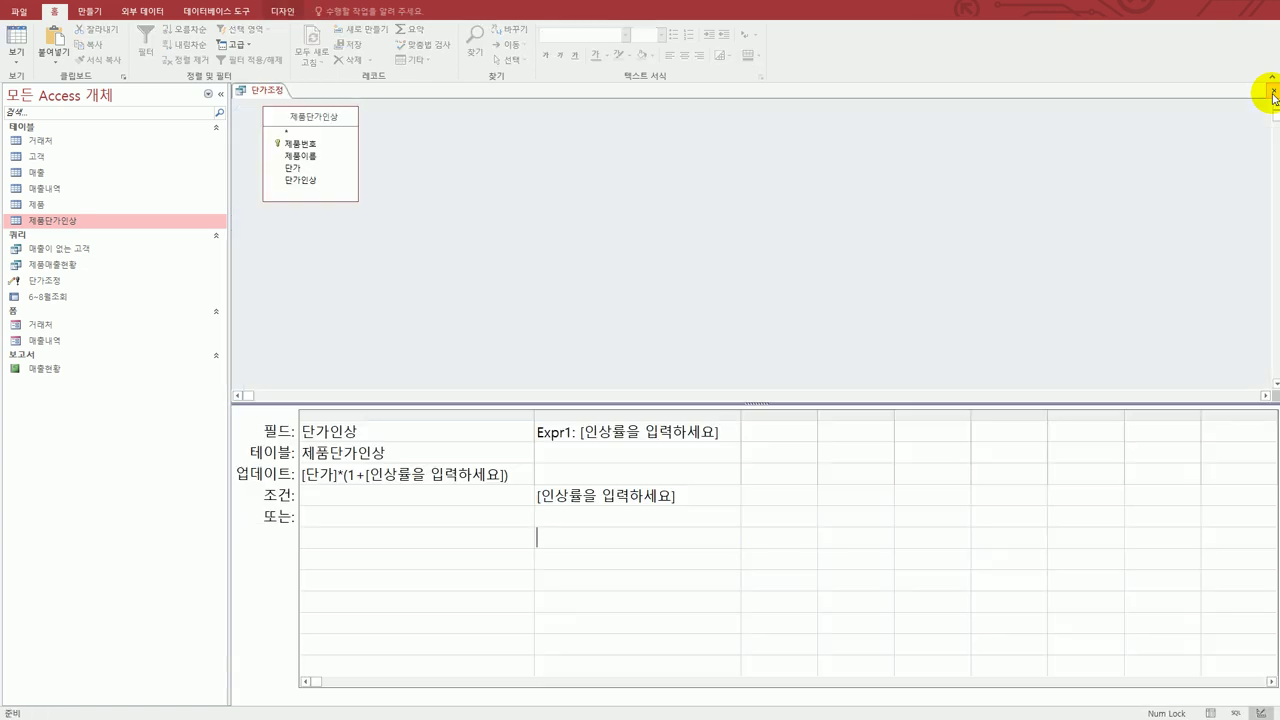
left_click(1273, 91)
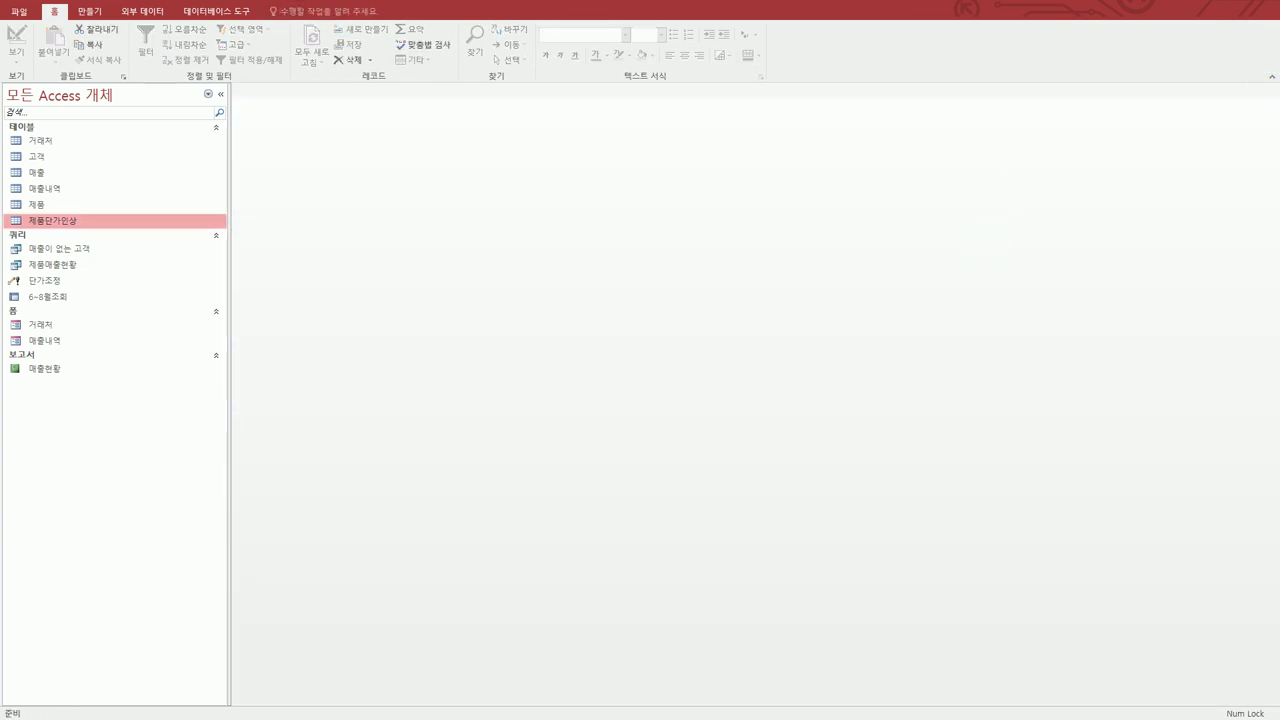
- Read query task 4 in the exam document, and in Access start a new query design with the 제품, 매출내역, 매출 and 고객 tables
key("alt+Tab")
scroll(670, 455, "down", 5)
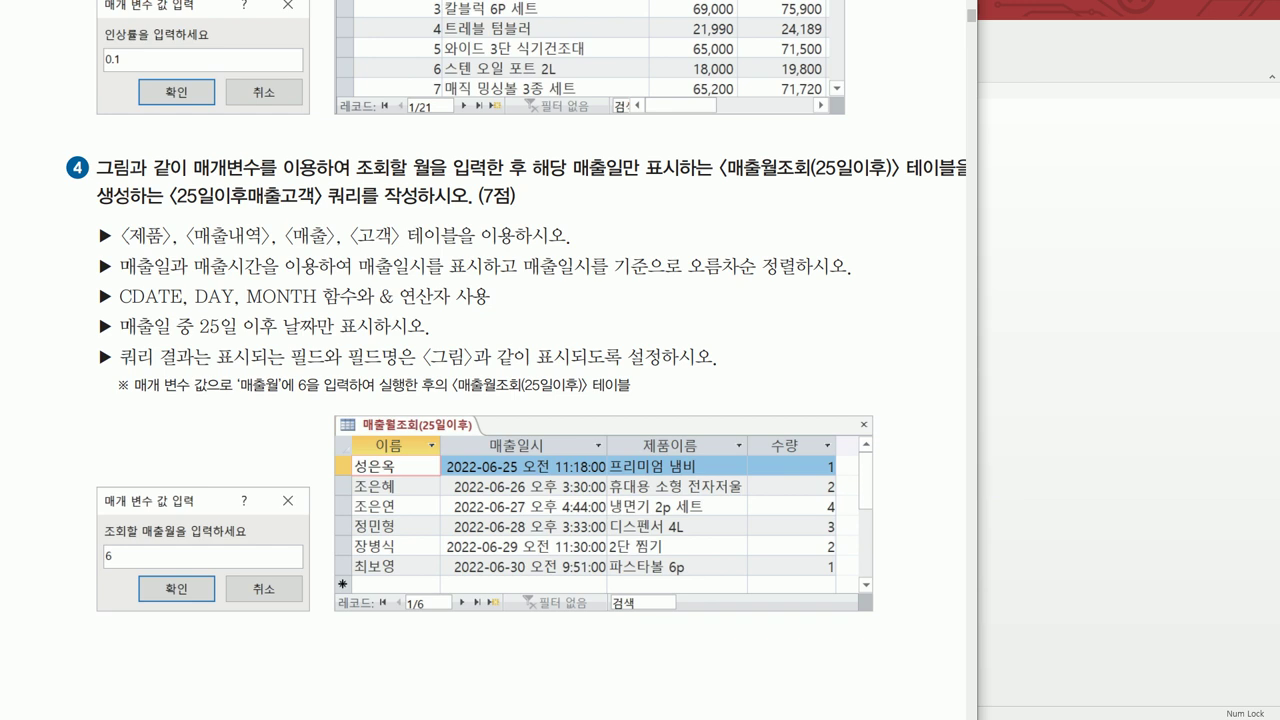
scroll(506, 306, "right", 2)
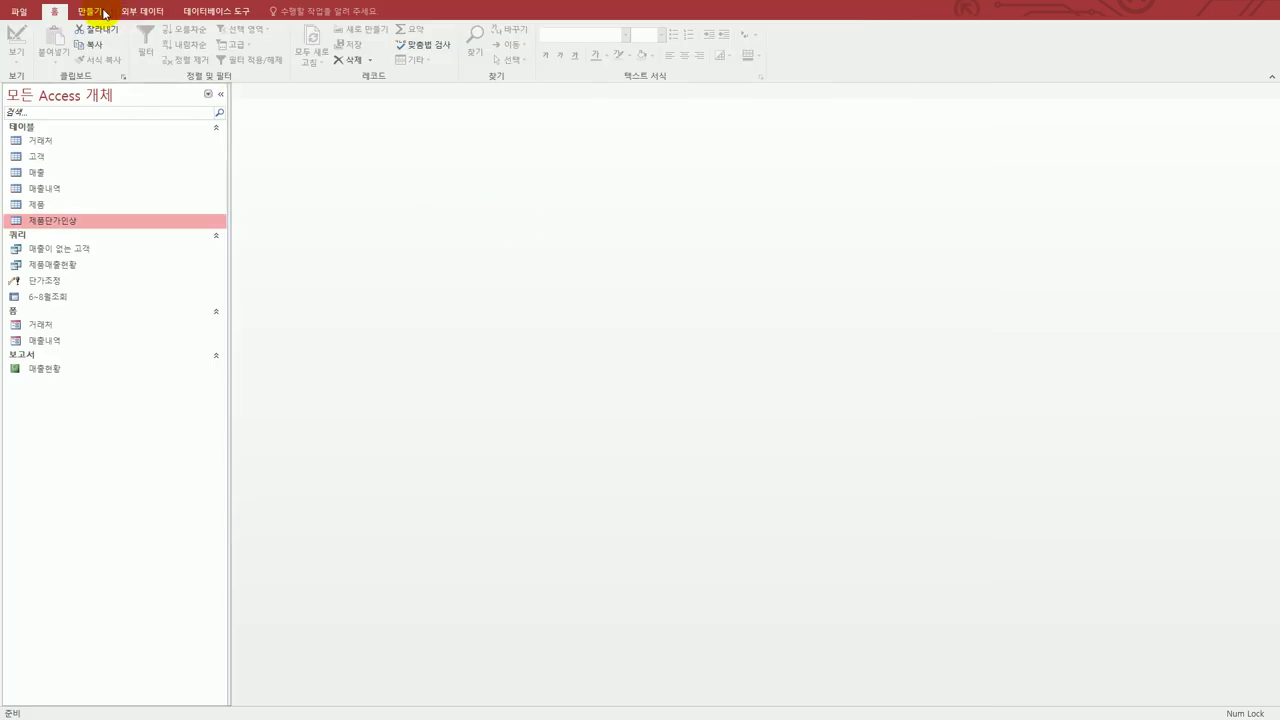
left_click(97, 12)
left_click(207, 51)
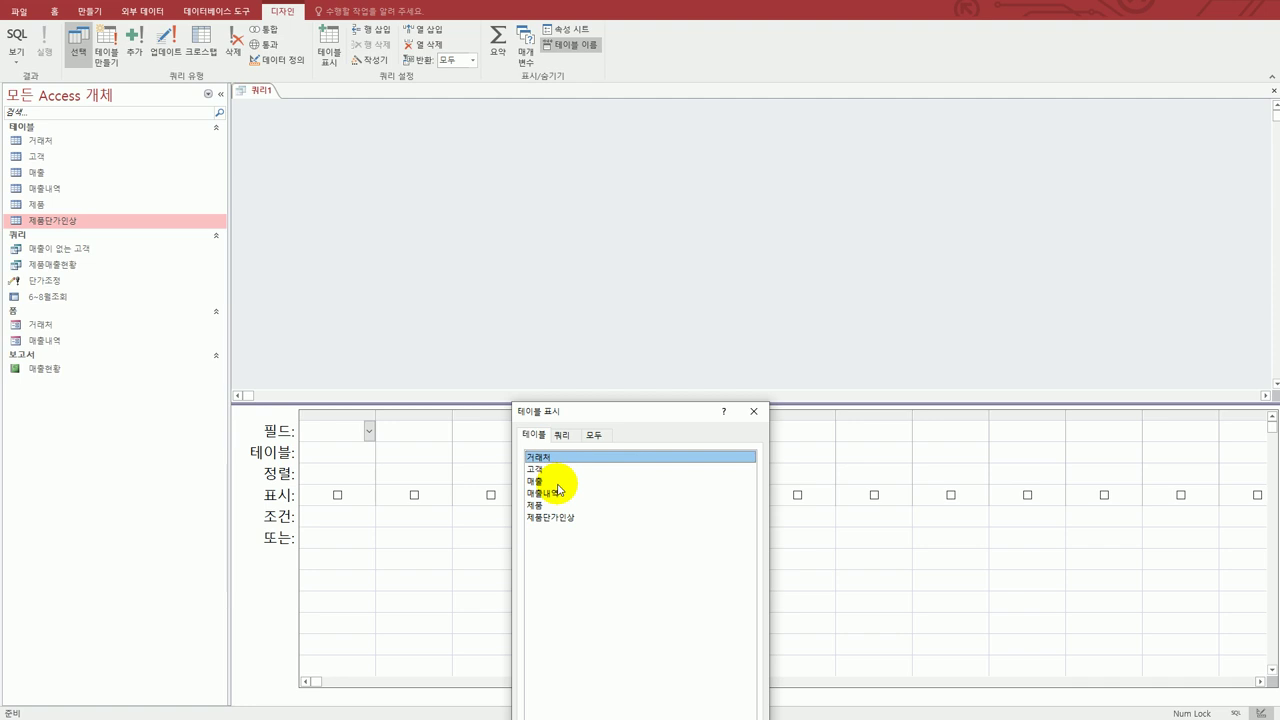
double_click(558, 506)
double_click(556, 494)
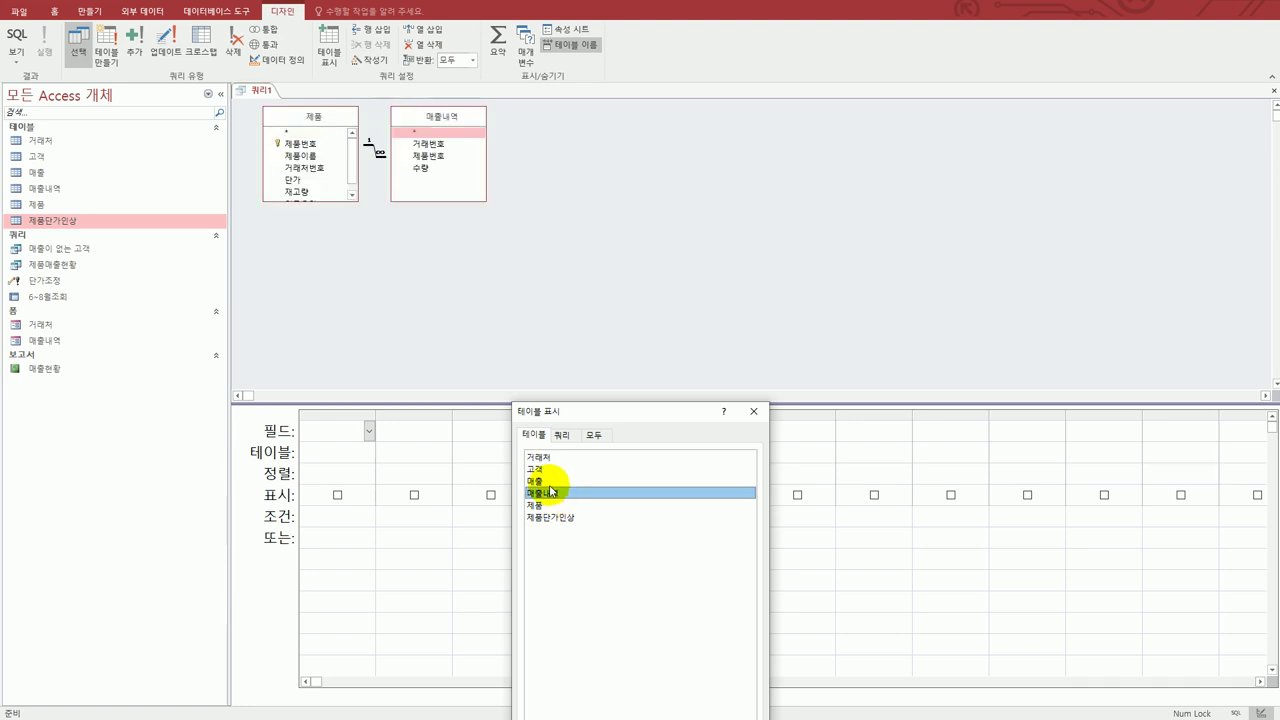
double_click(550, 483)
double_click(549, 466)
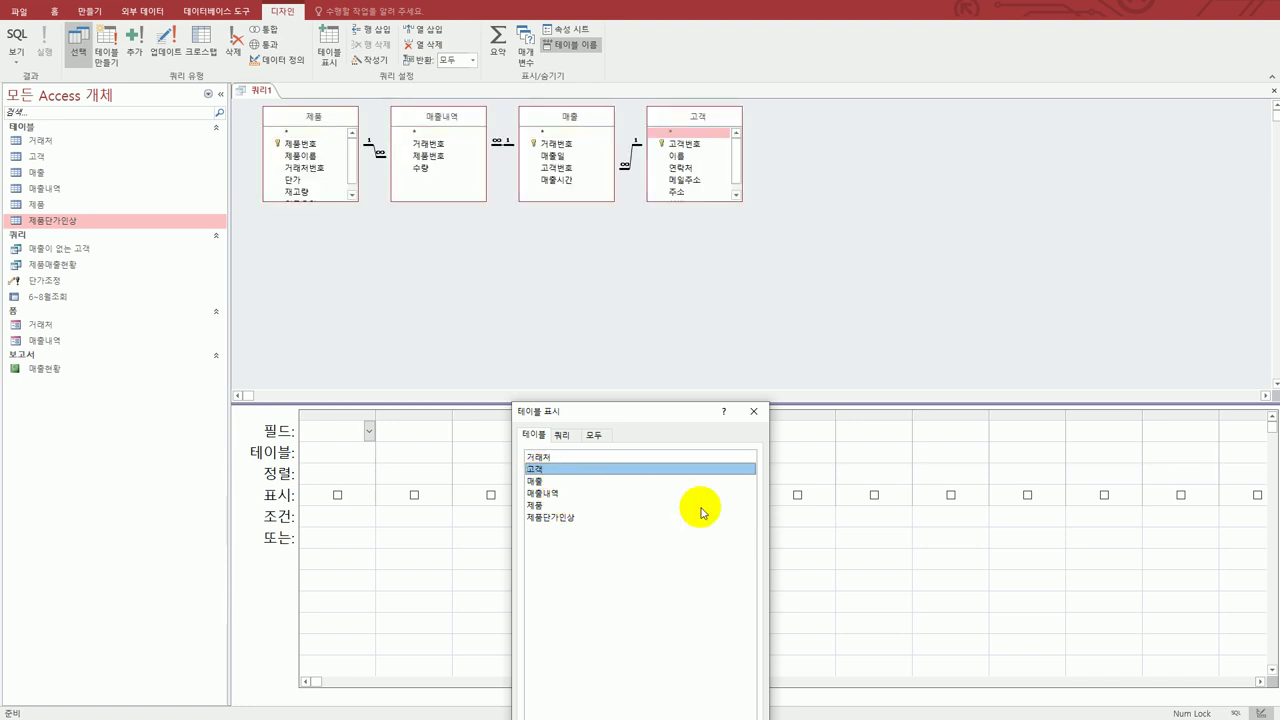
left_click(755, 414)
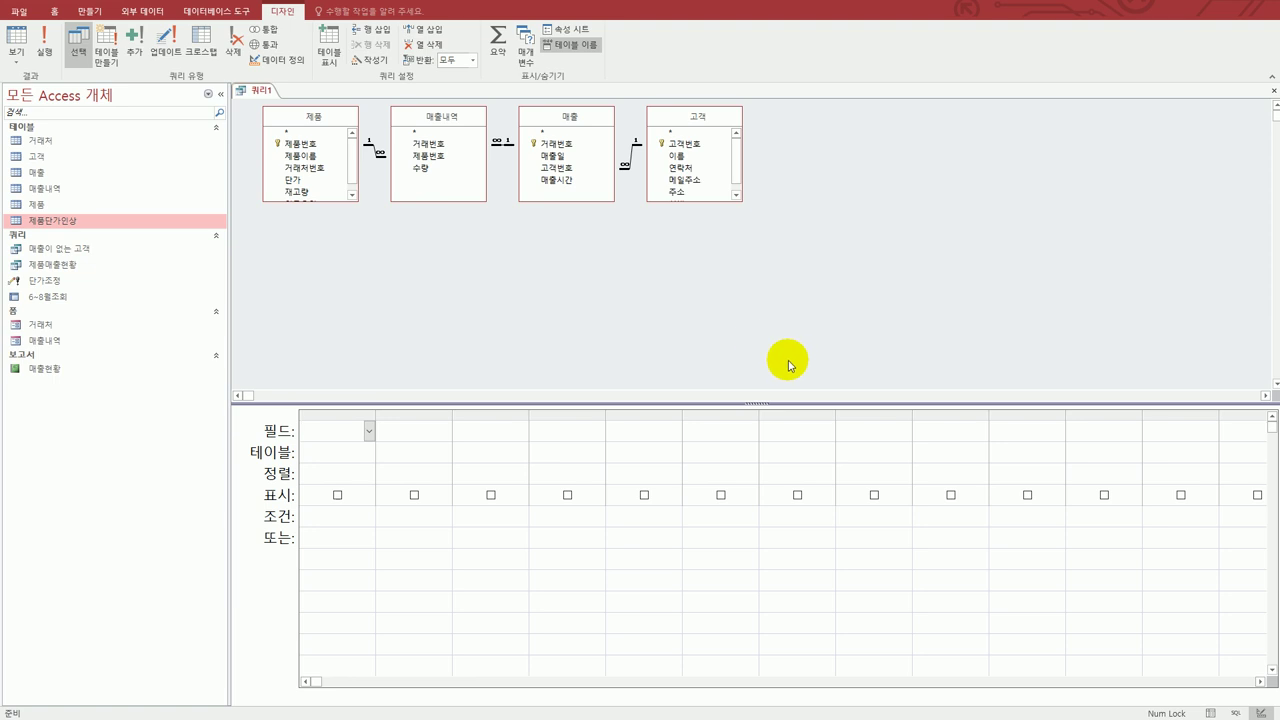
- Add the fields 이름, 매출일, 제품이름 and 수량 to the query grid, following the result picture in the exam document
key("alt+Tab")
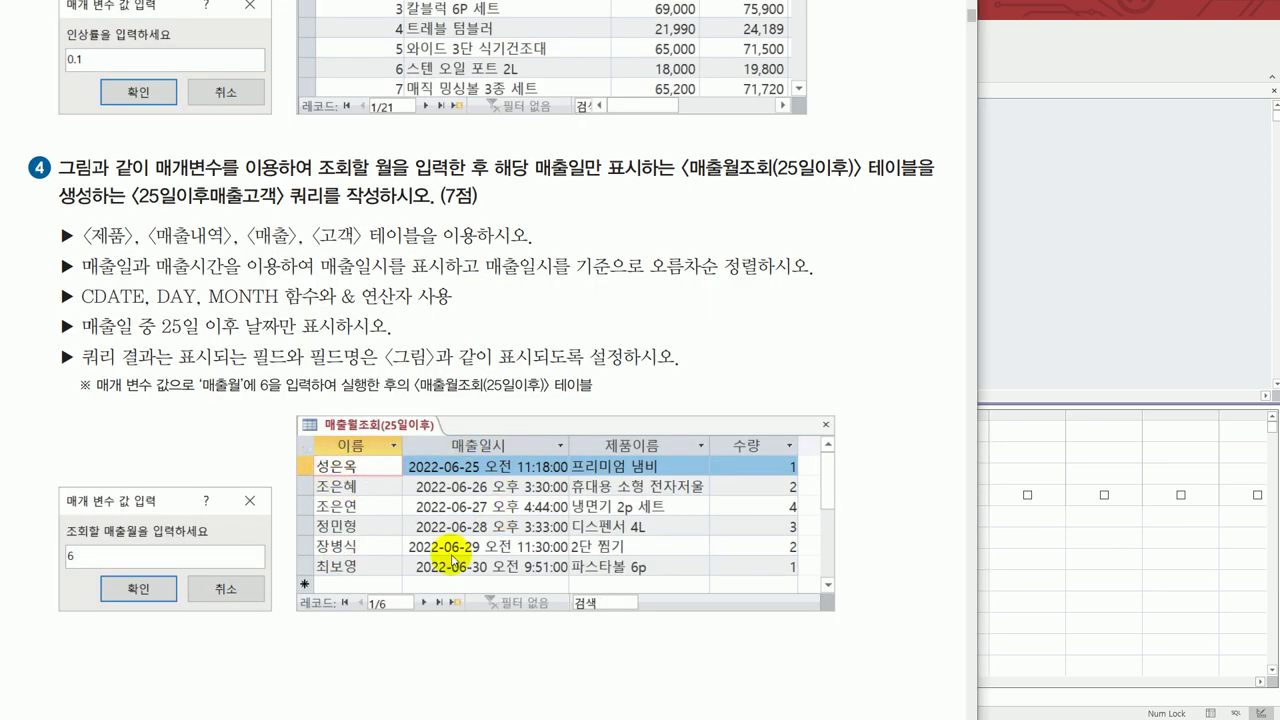
left_click(1028, 226)
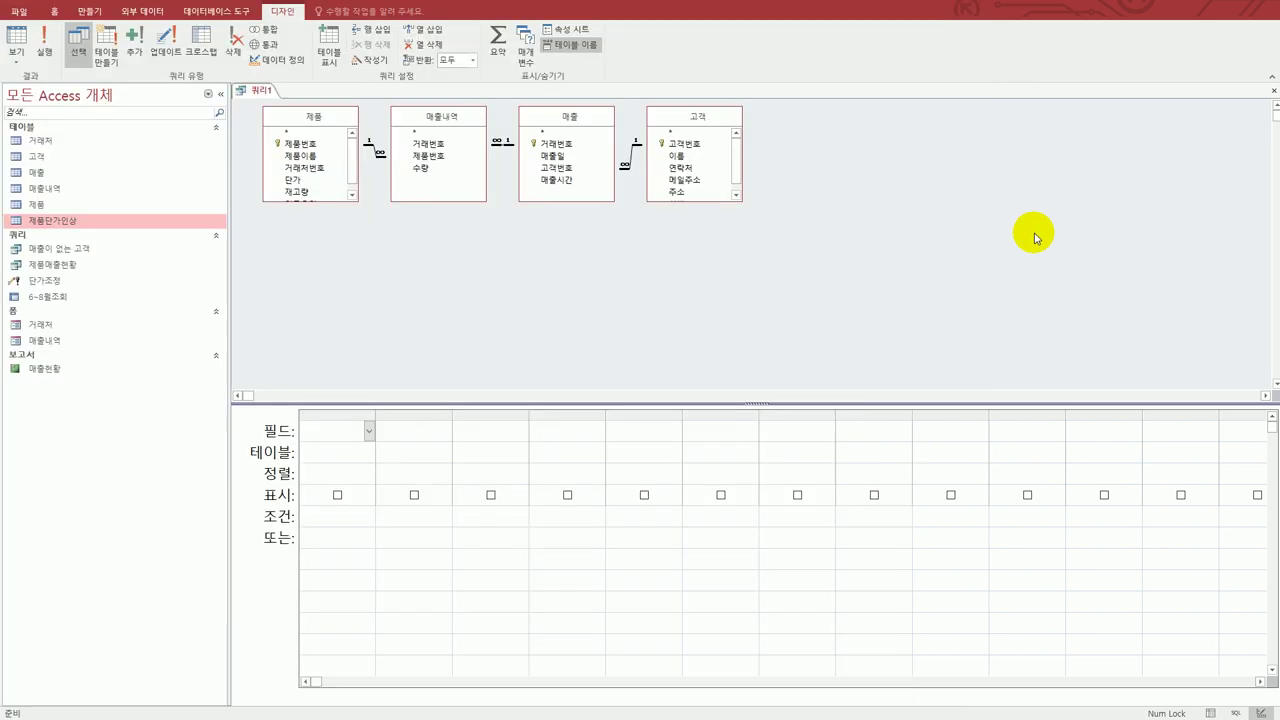
double_click(666, 157)
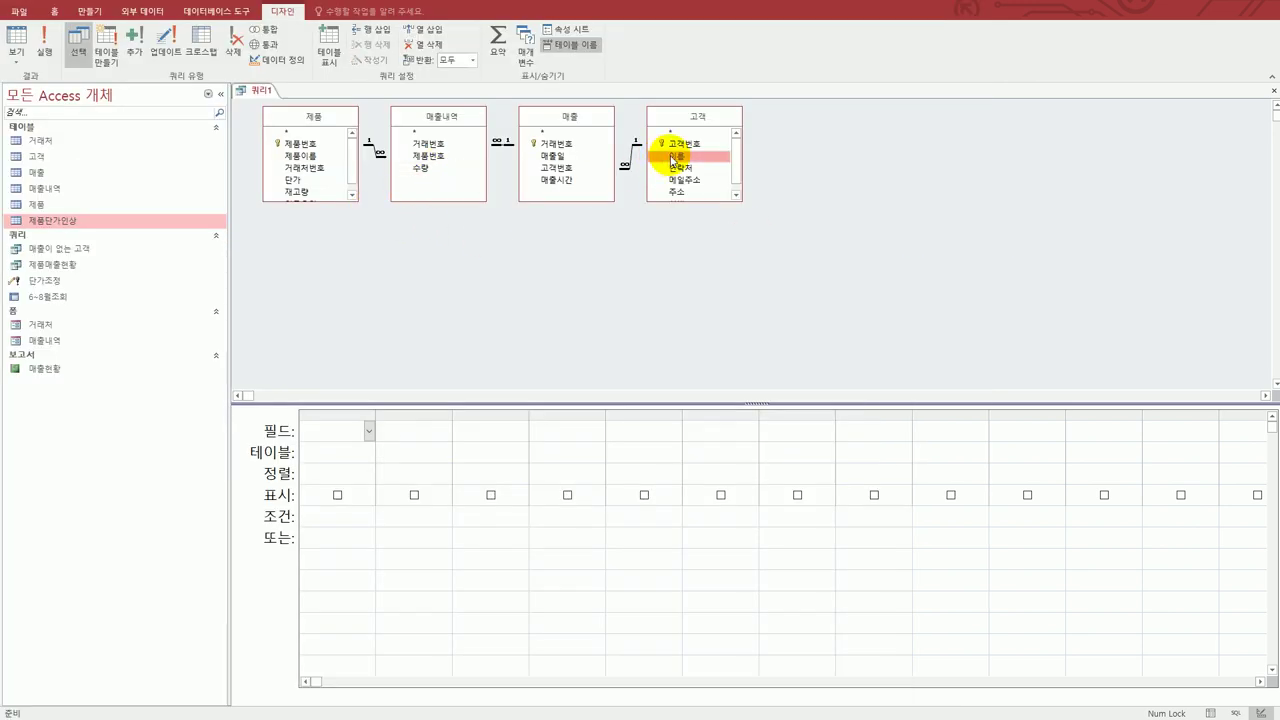
left_click(573, 157)
double_click(573, 157)
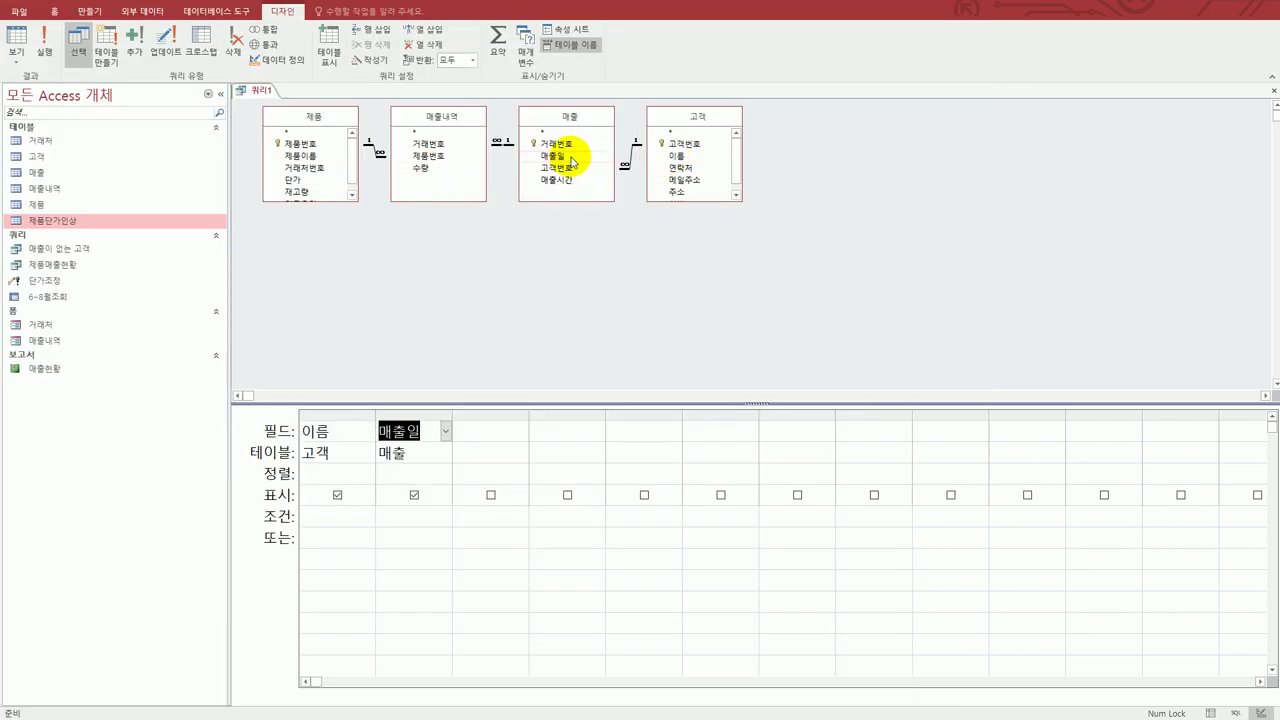
key("alt+Tab")
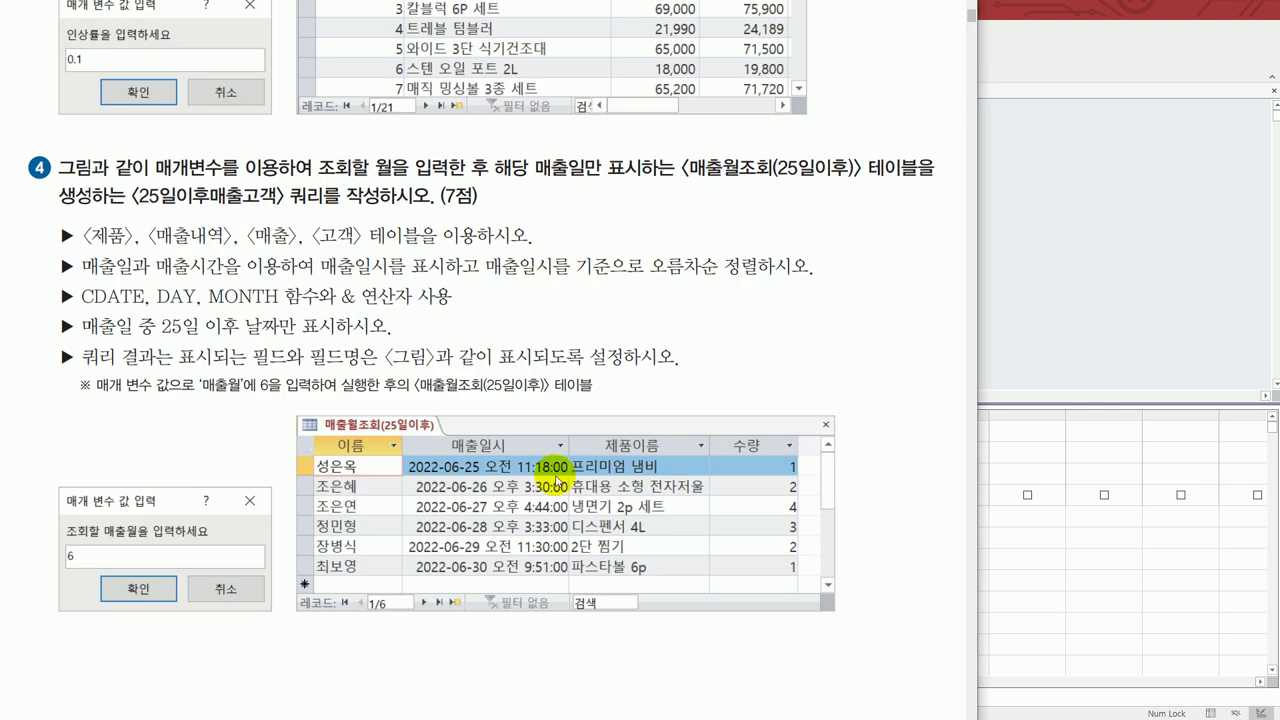
left_click(1045, 243)
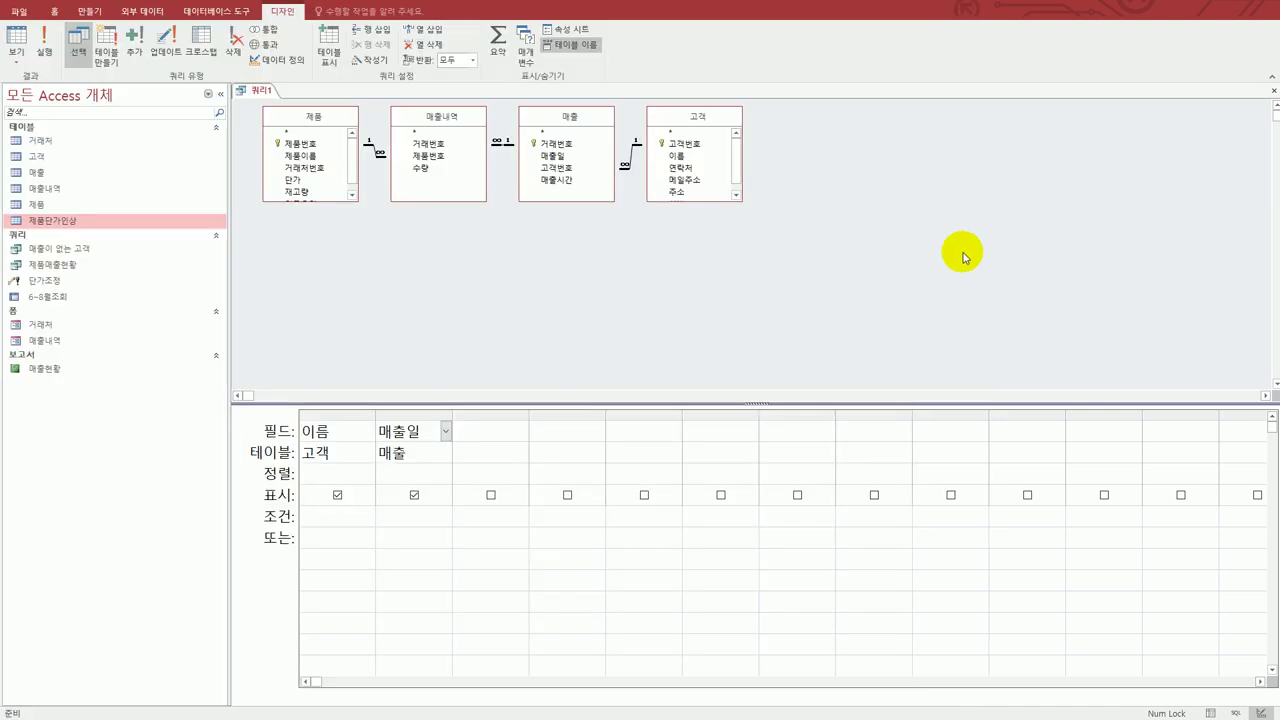
left_click(318, 157)
double_click(318, 157)
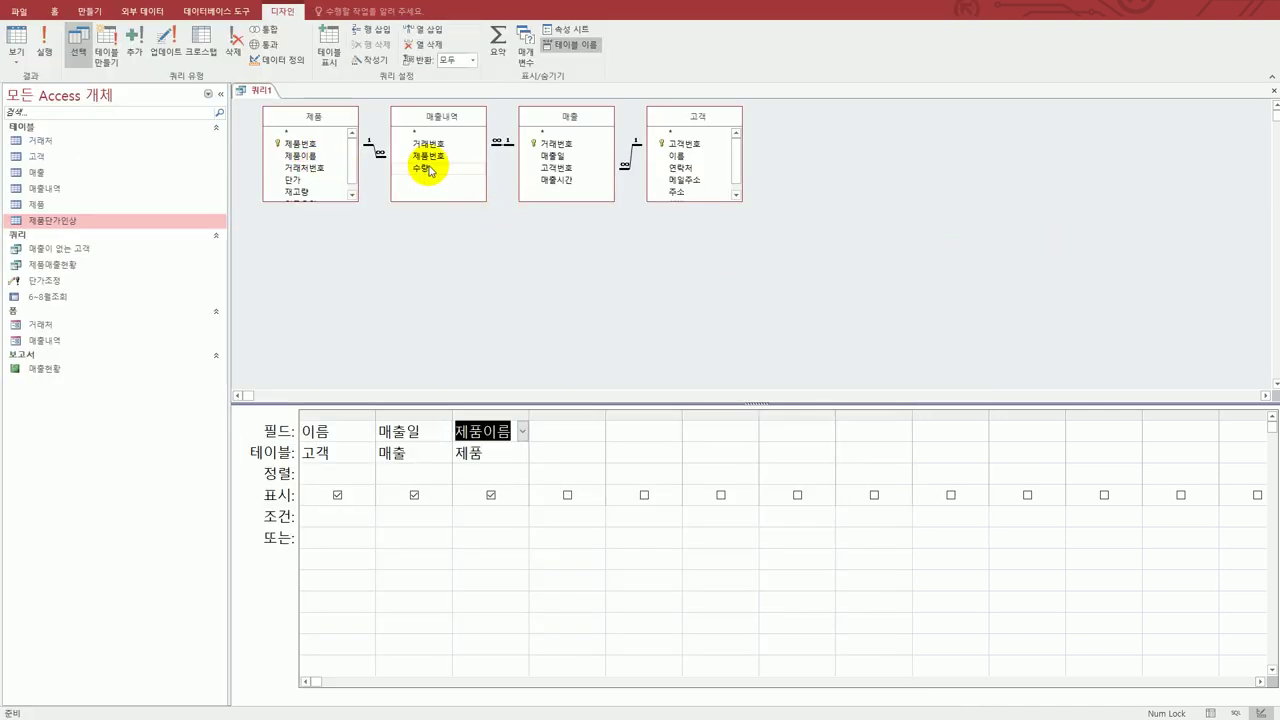
double_click(420, 167)
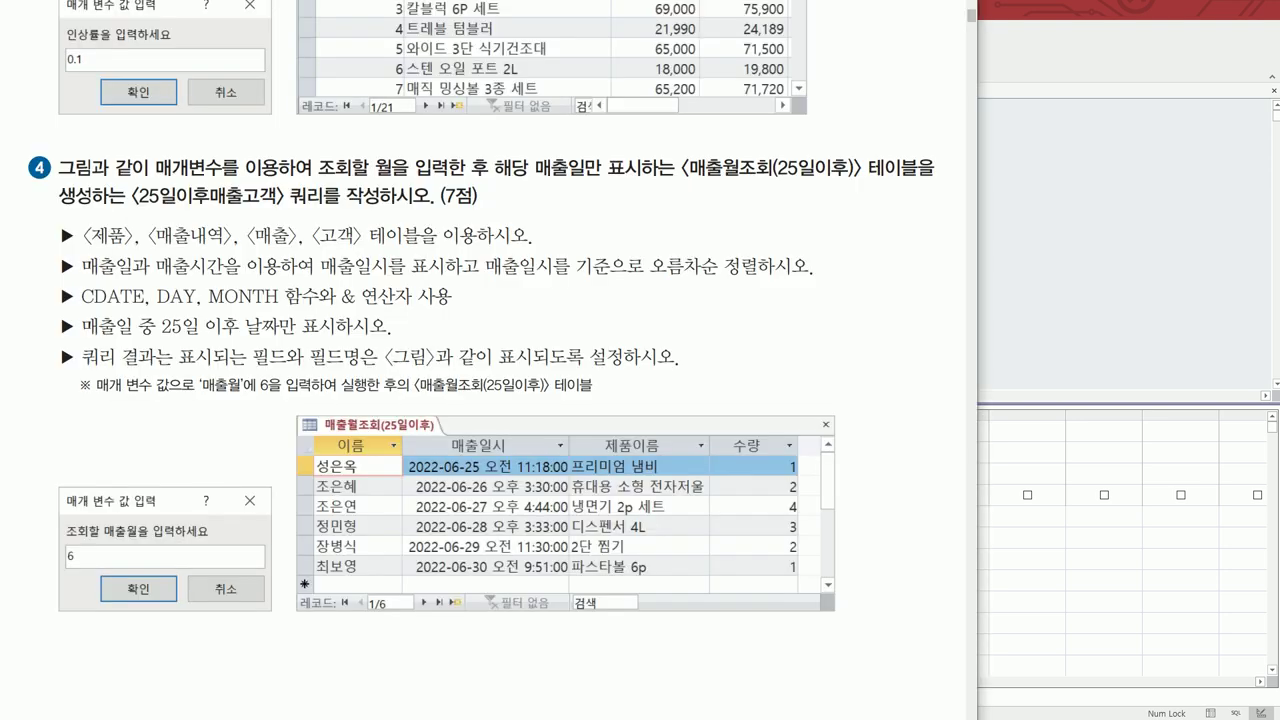
- Check the 매출일시 requirement in the exam document, and in Access replace the 매출일 field with 매출일시 : cdate([매출일] & [매출시간]), widening its column
key("alt+Tab")
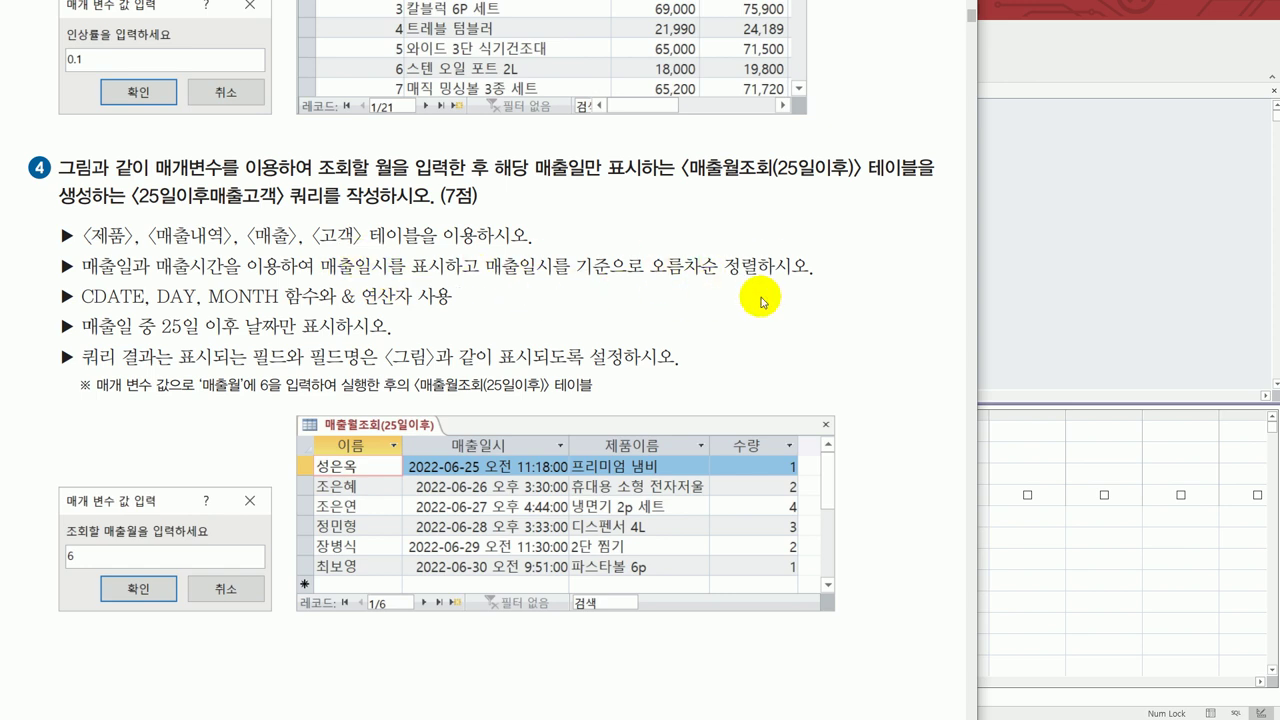
left_click(1008, 274)
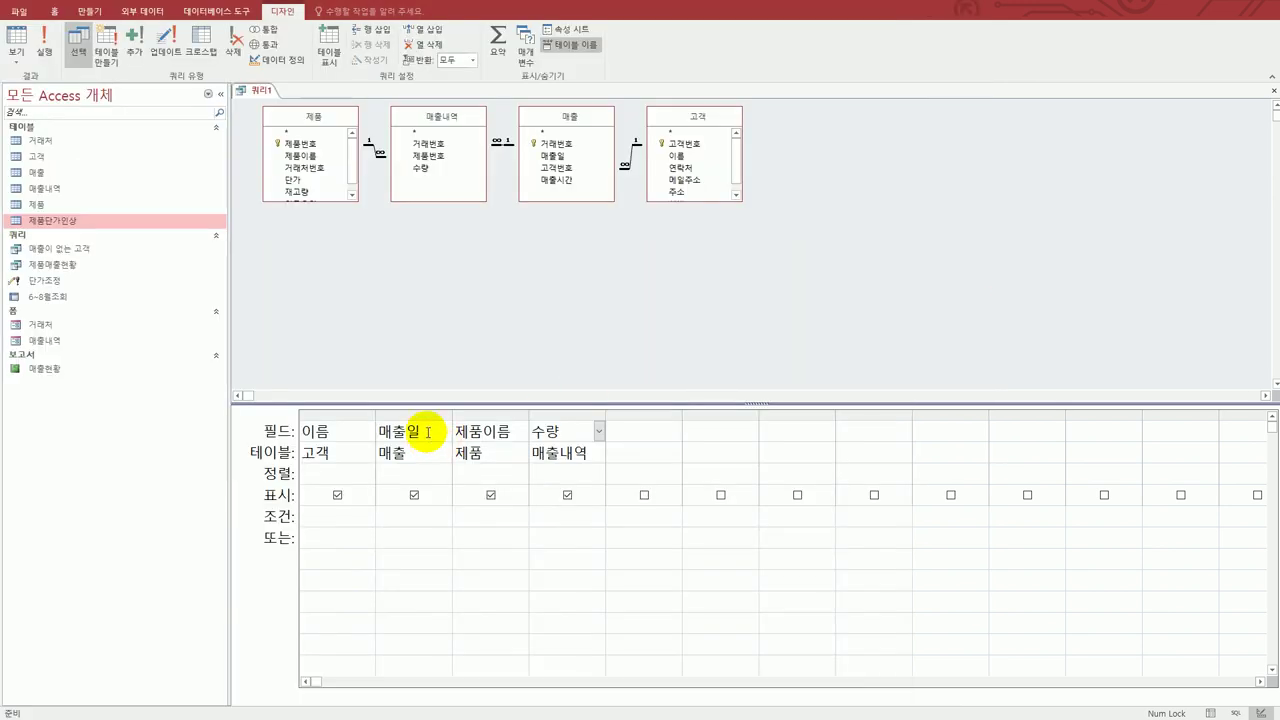
left_click_drag(452, 417, 520, 417)
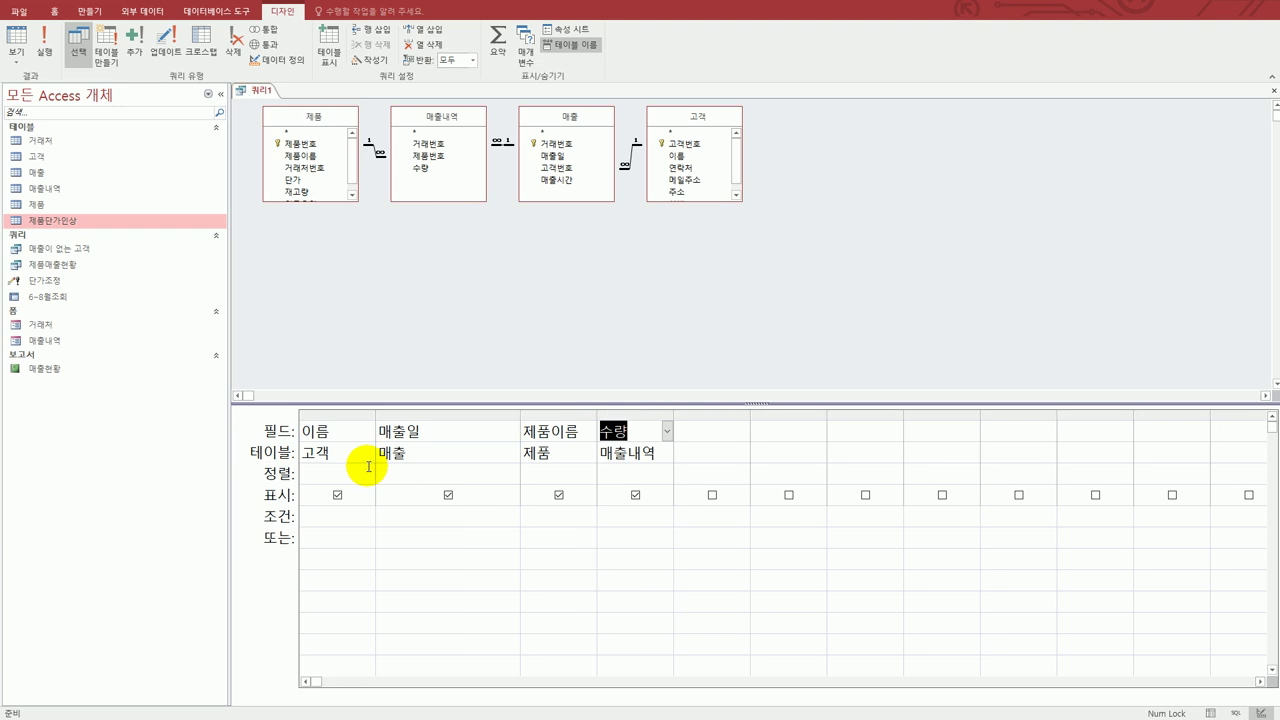
left_click(384, 435)
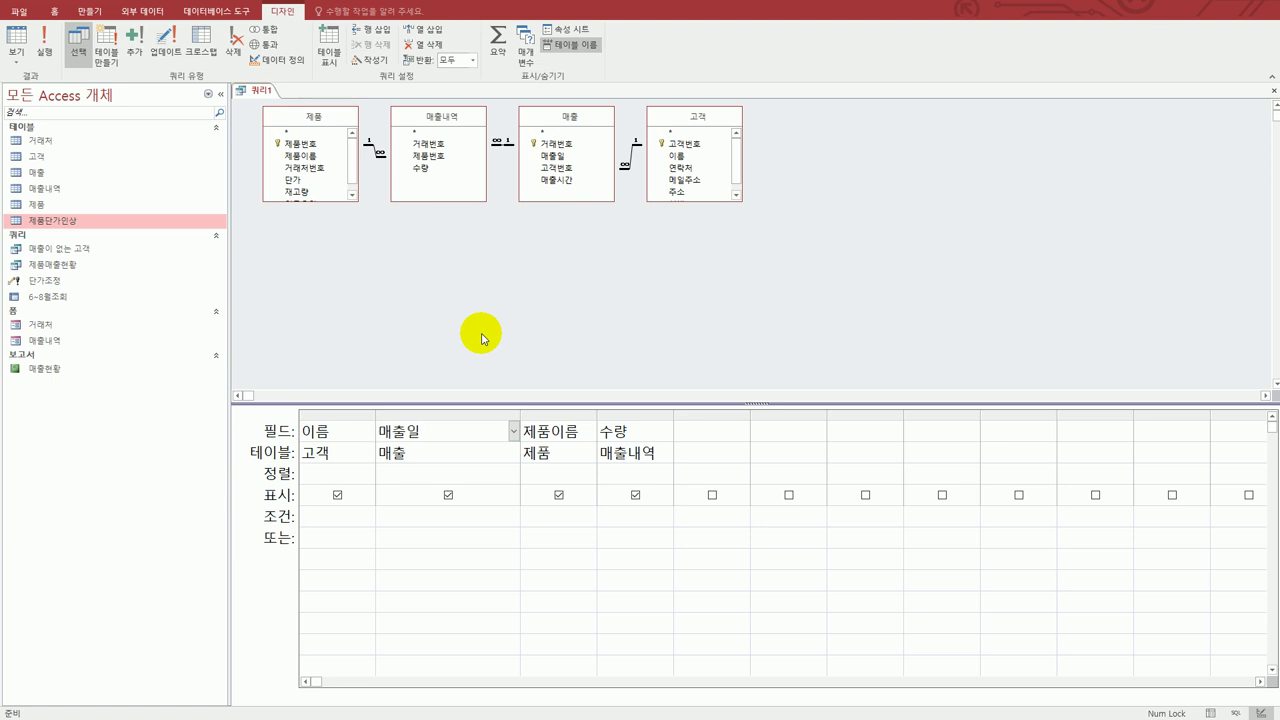
type("매출일시 : cdate([매")
key("End")
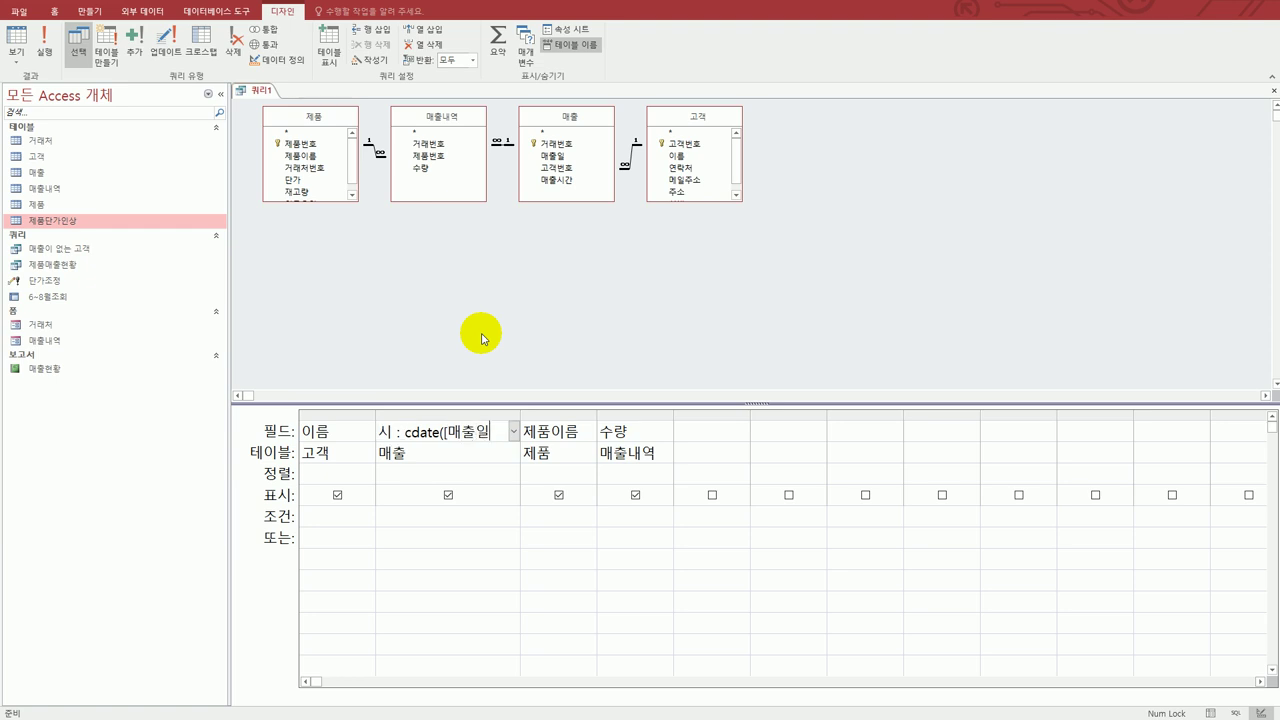
type("] &")
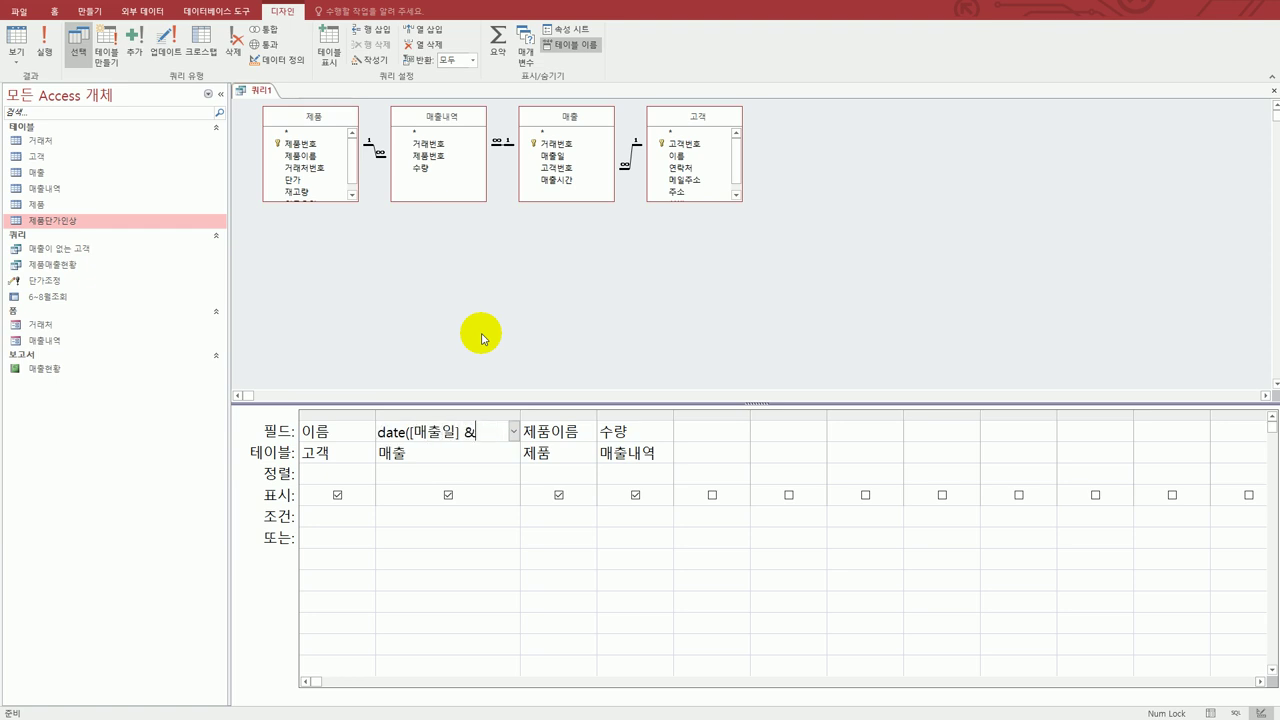
type(" [a")
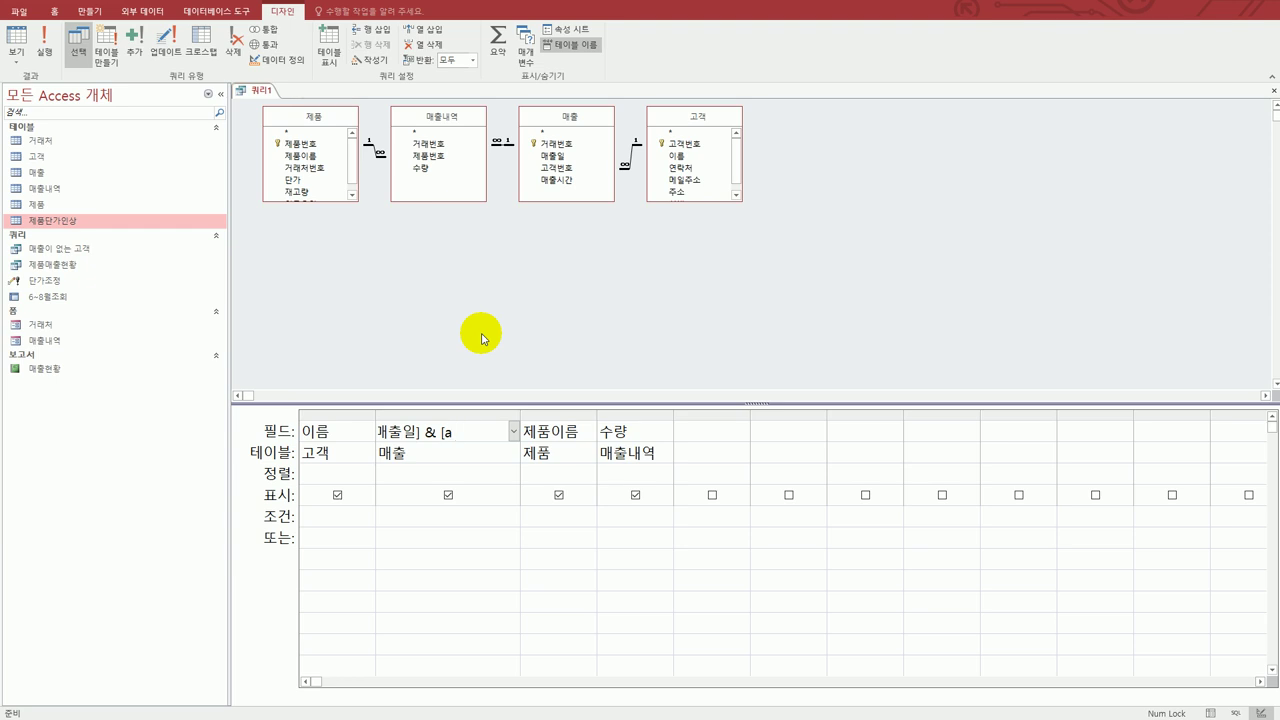
type("ocn매출시간])")
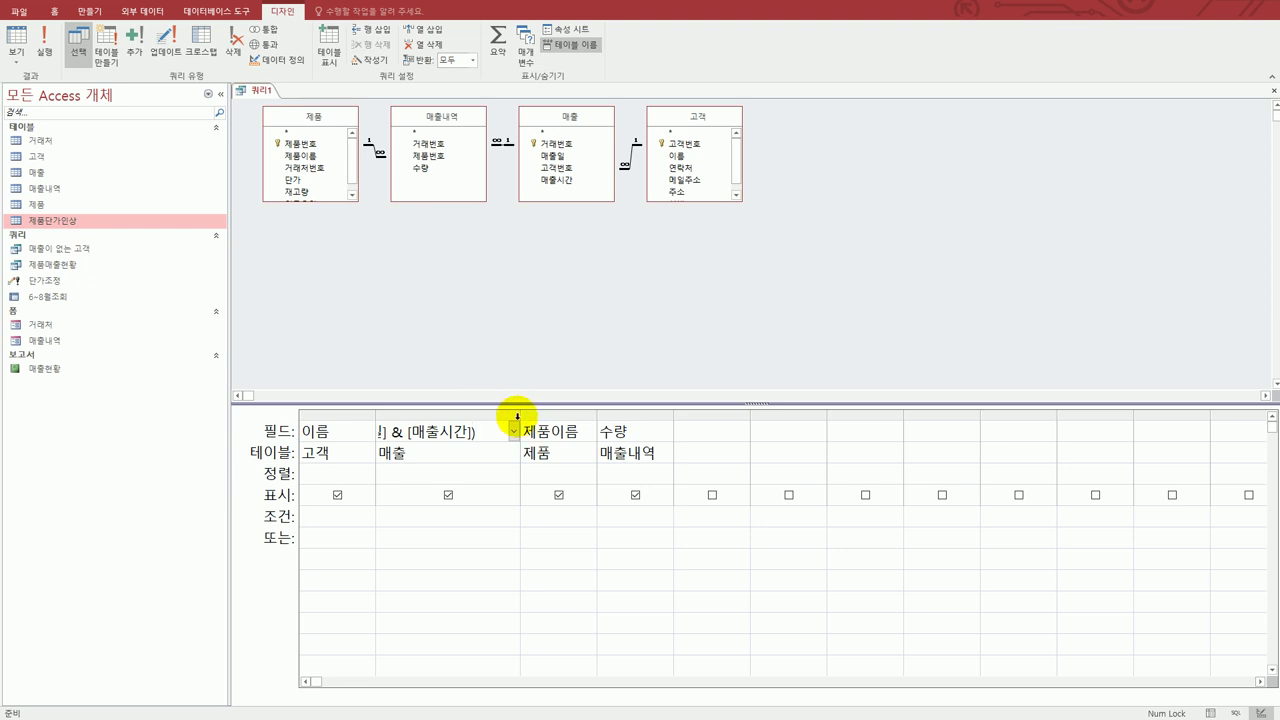
left_click_drag(520, 416, 619, 416)
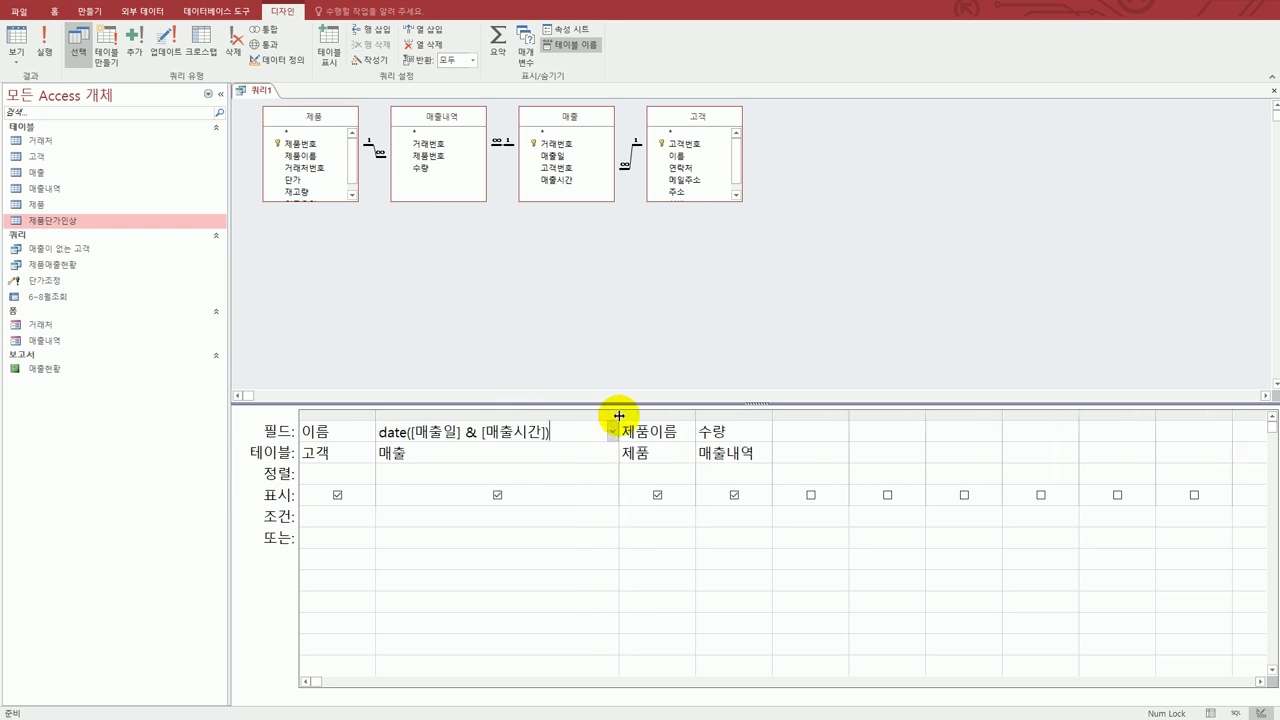
- Sort the 매출일시 column in ascending order (오름차순) and widen it so the whole CDate expression fits
left_click(445, 478)
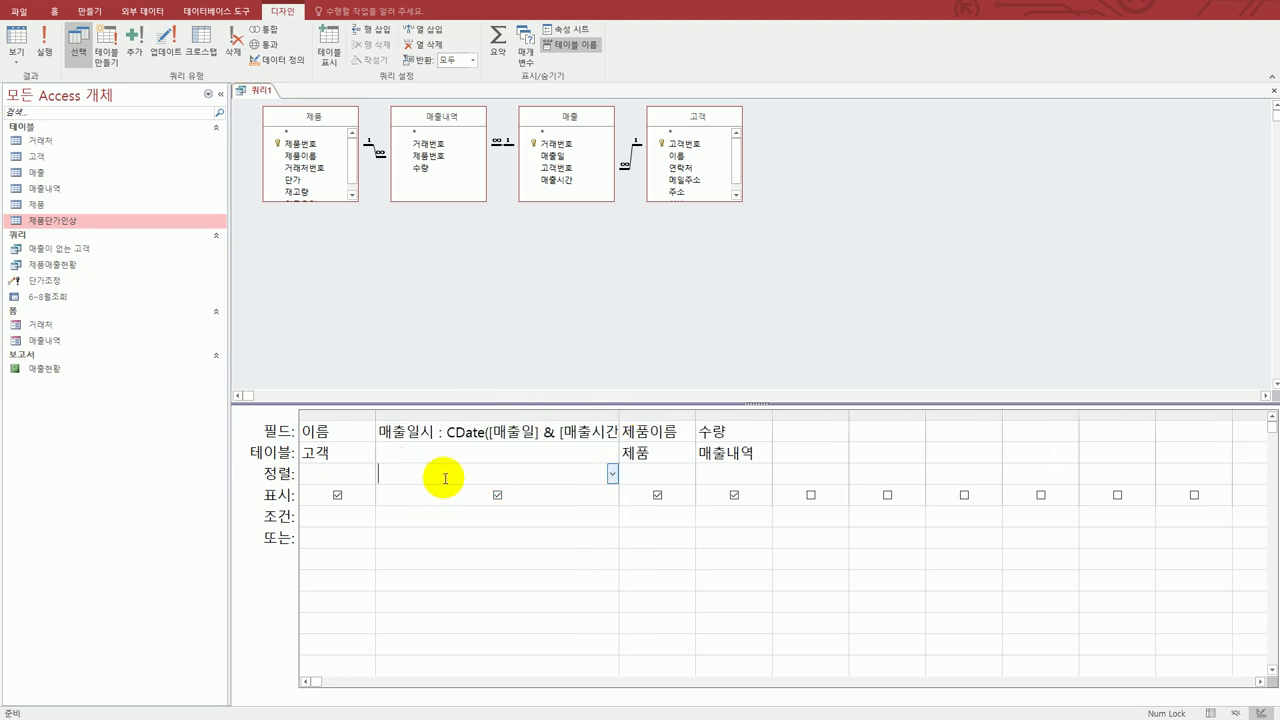
left_click(612, 473)
left_click(591, 497)
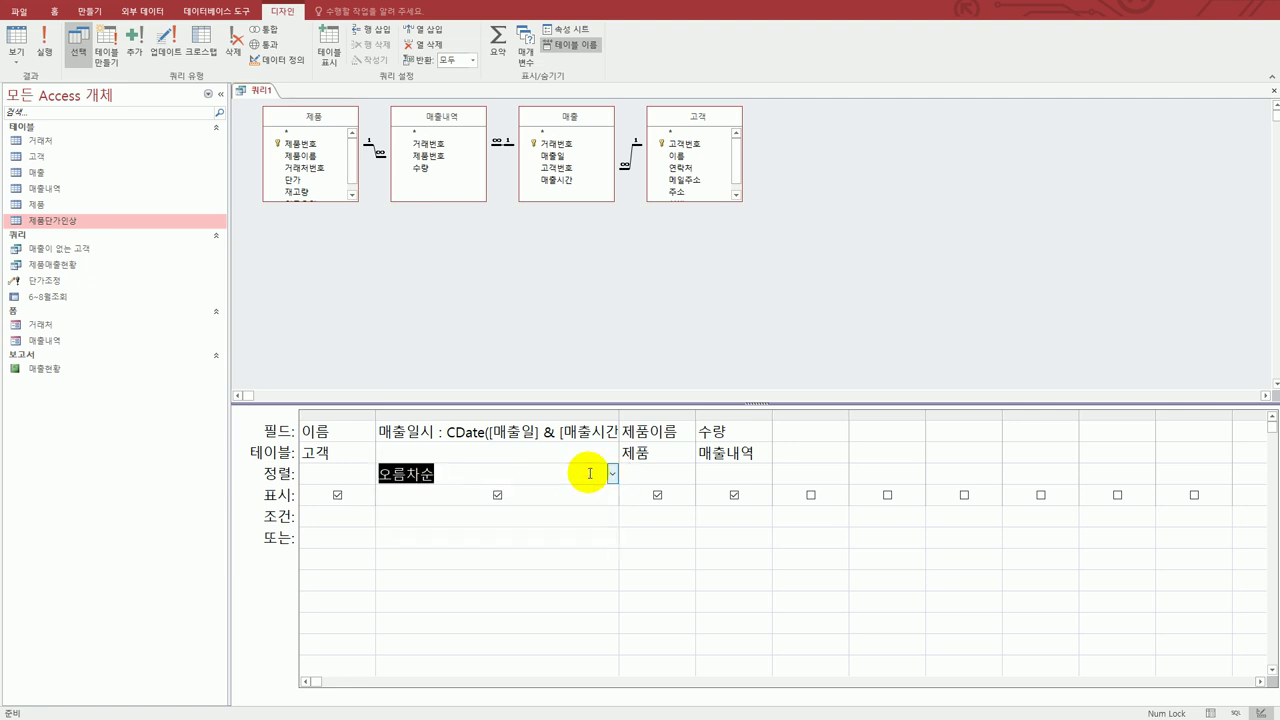
left_click_drag(619, 416, 665, 416)
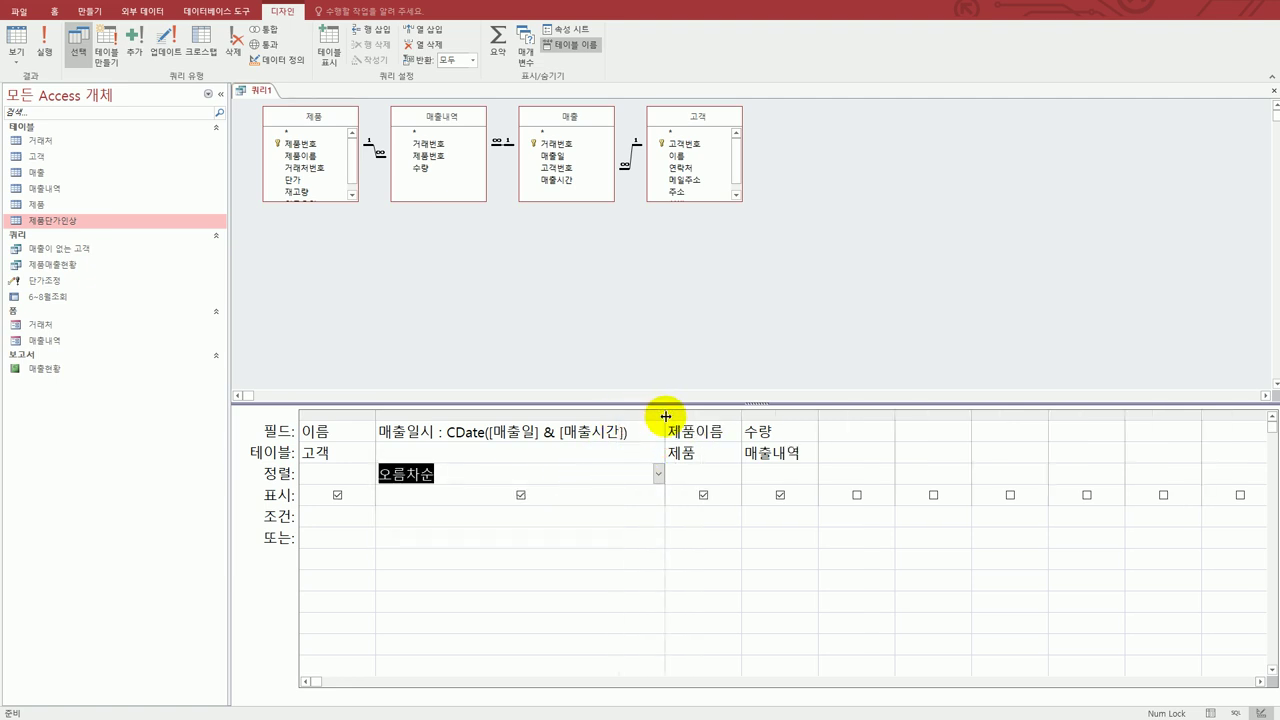
- Check the date conditions in the exam document, and in Access add a hidden column Day([매출일]) with the criterion >=25
key("alt+Tab")
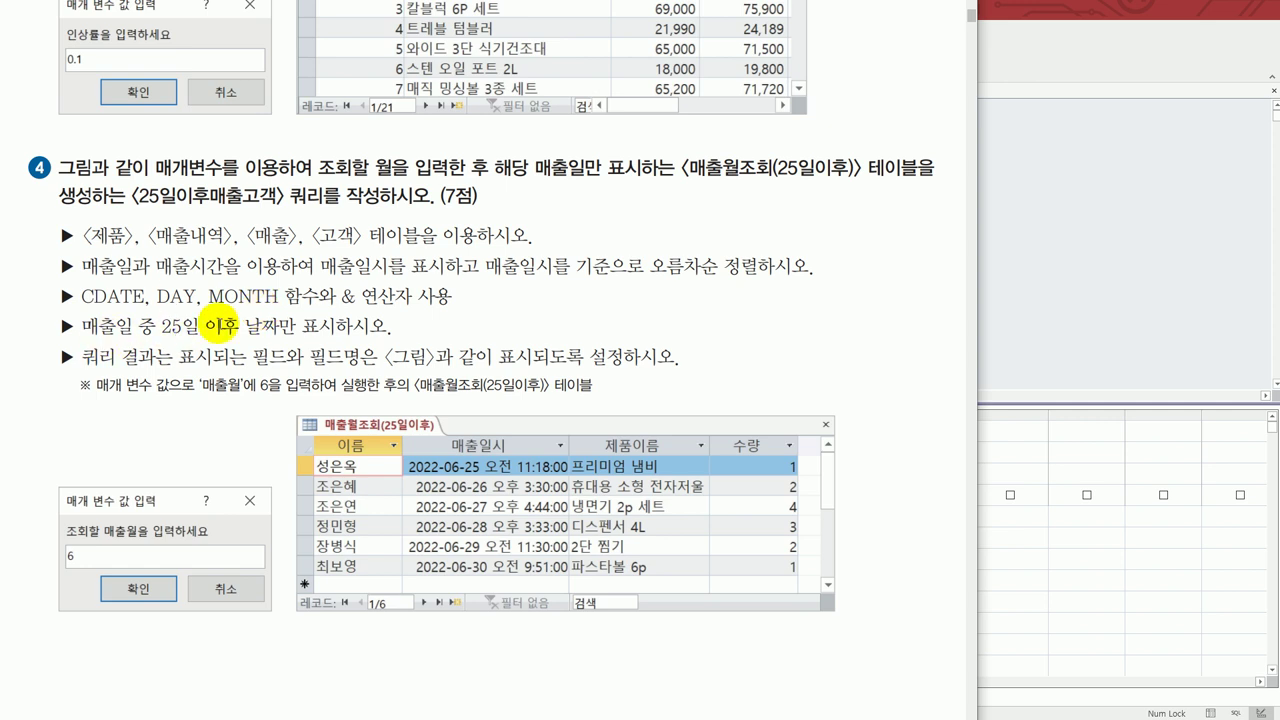
left_click(1020, 551)
left_click(840, 435)
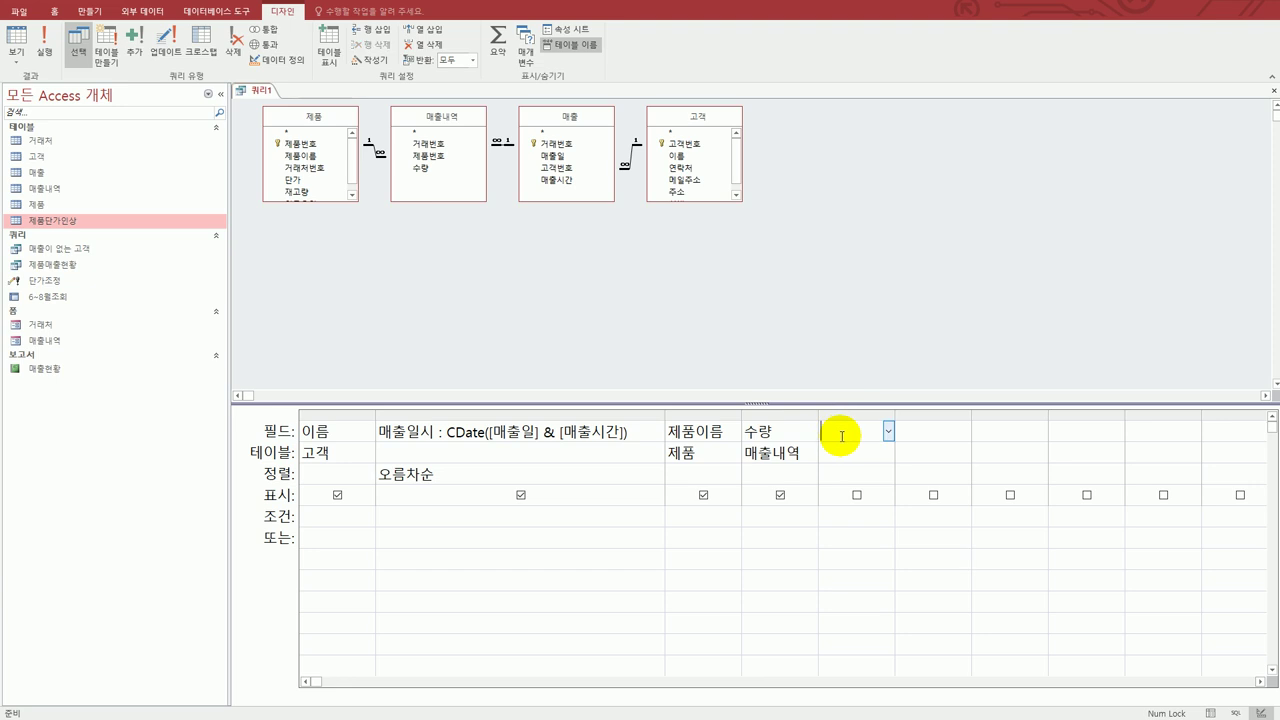
type("ㅇay(매출일)")
key("Return")
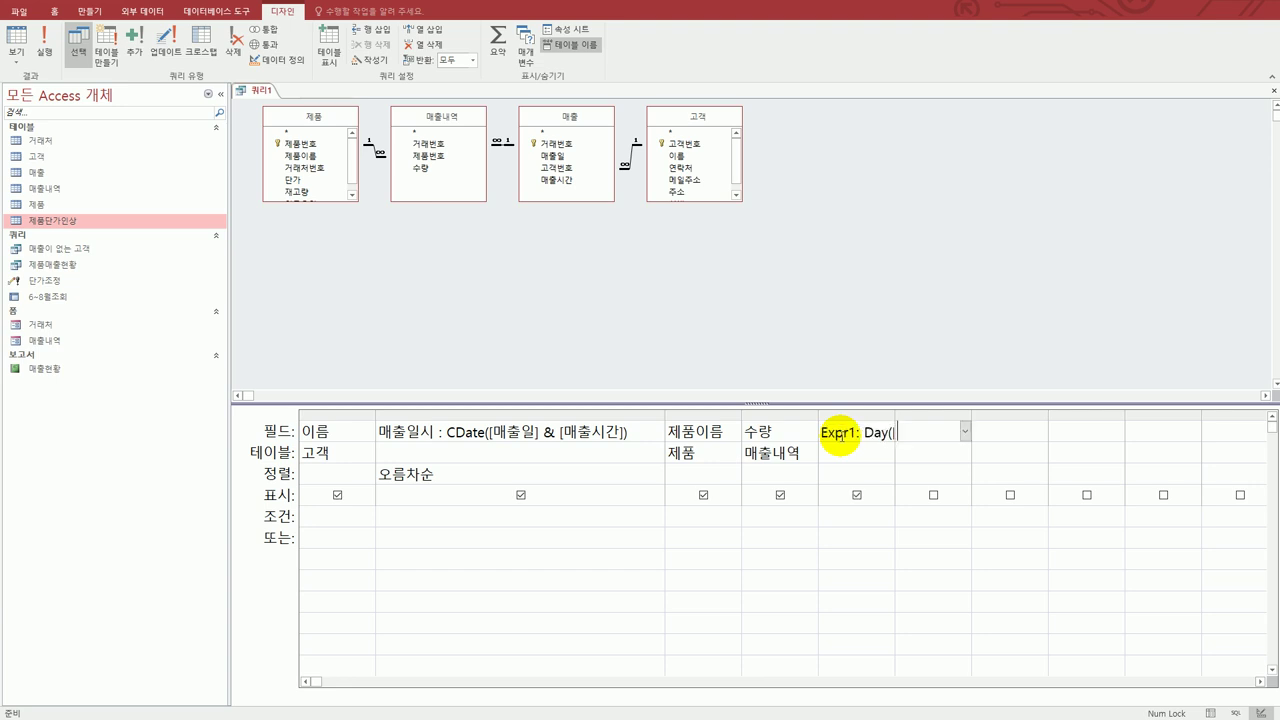
left_click(858, 495)
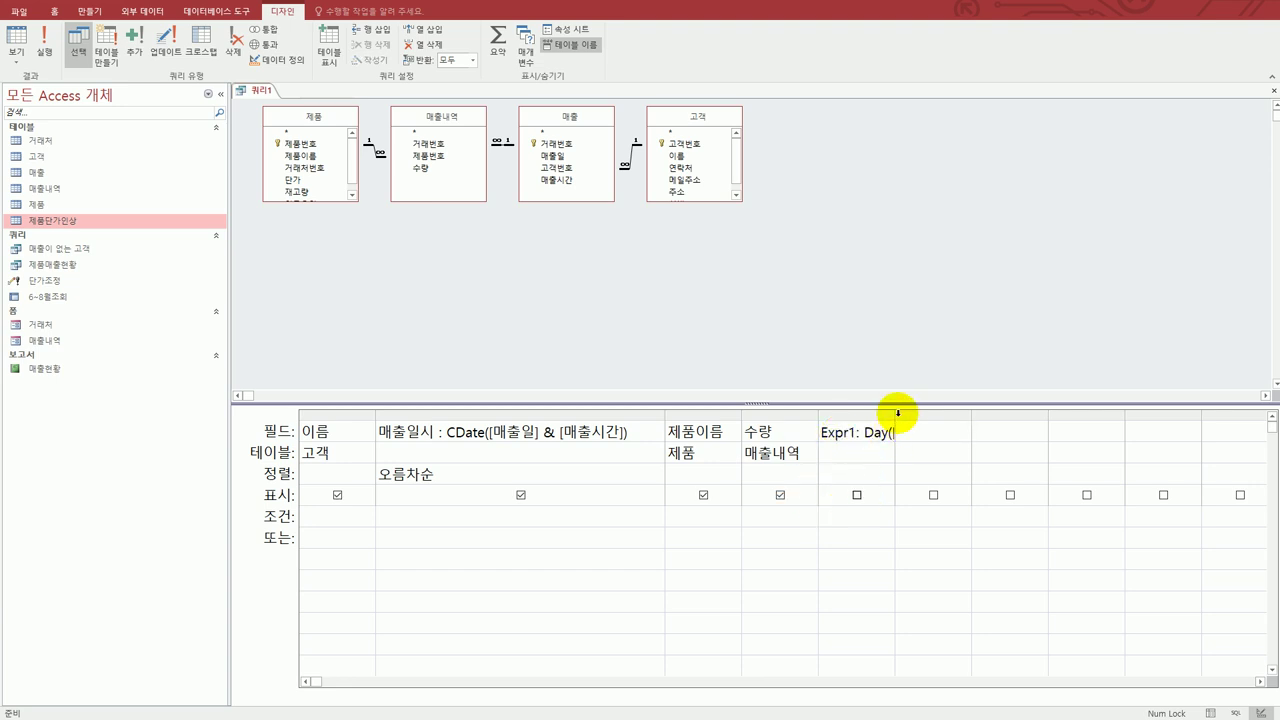
left_click_drag(897, 412, 991, 418)
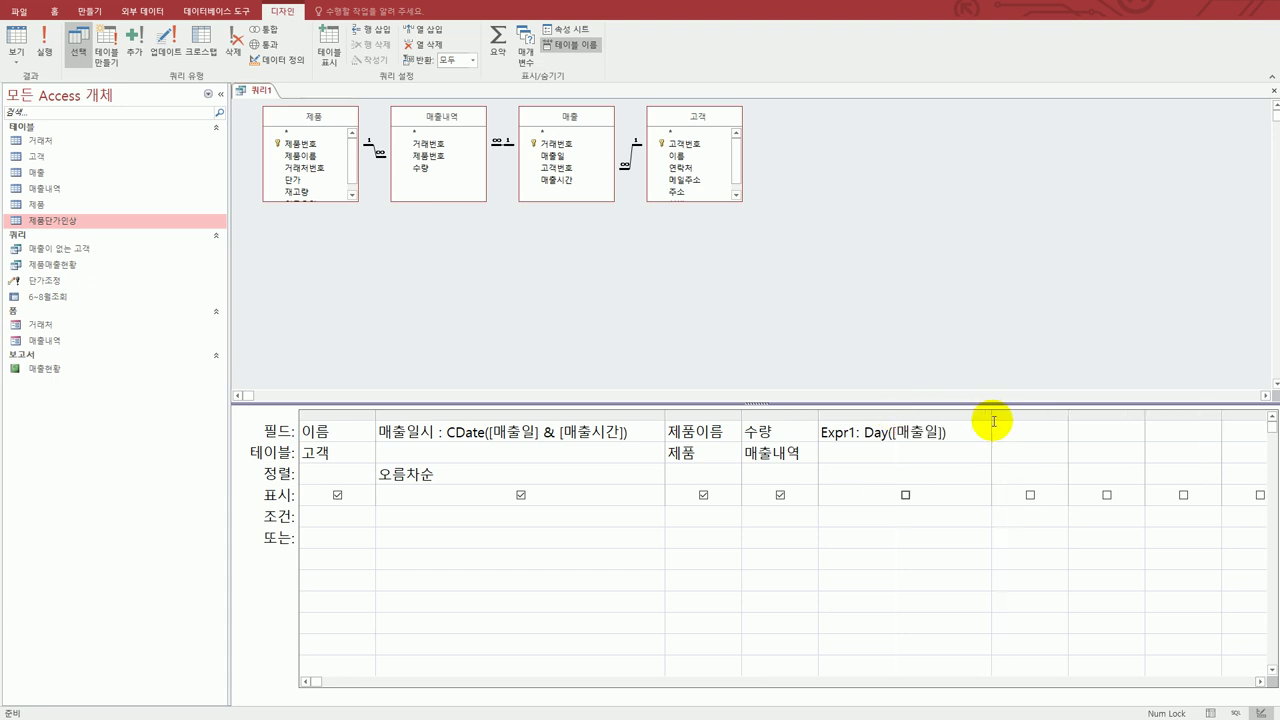
left_click(854, 520)
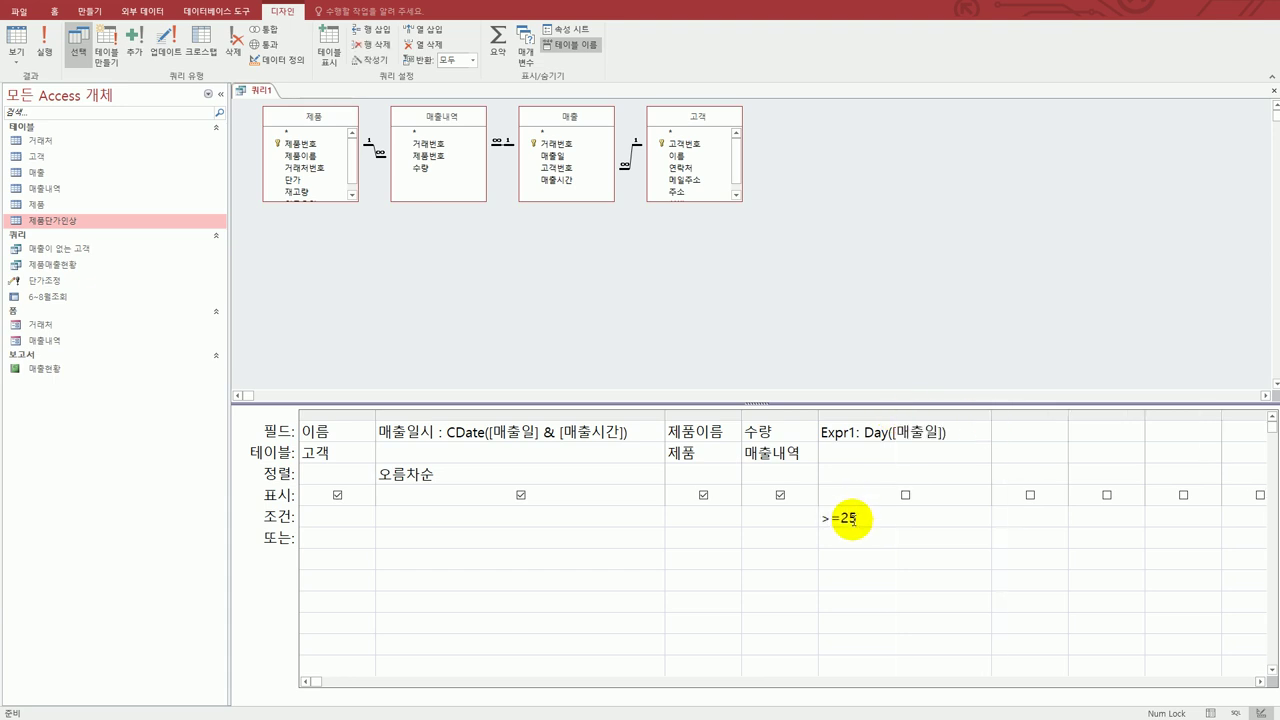
- Add a Month([매출일]) column after the Day column, widened to fit and hidden from the query results
left_click(1008, 430)
left_click_drag(1068, 414, 1155, 425)
type("ㅡ")
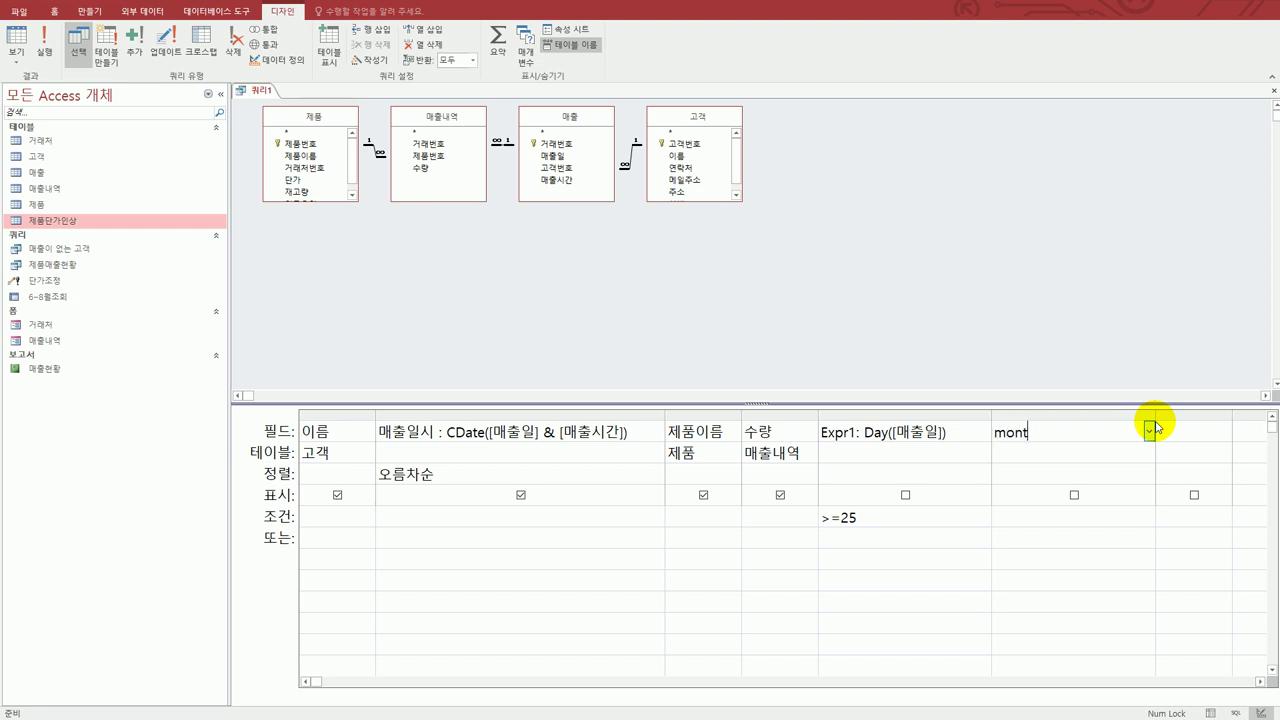
type("onth(매출일)")
key("Return")
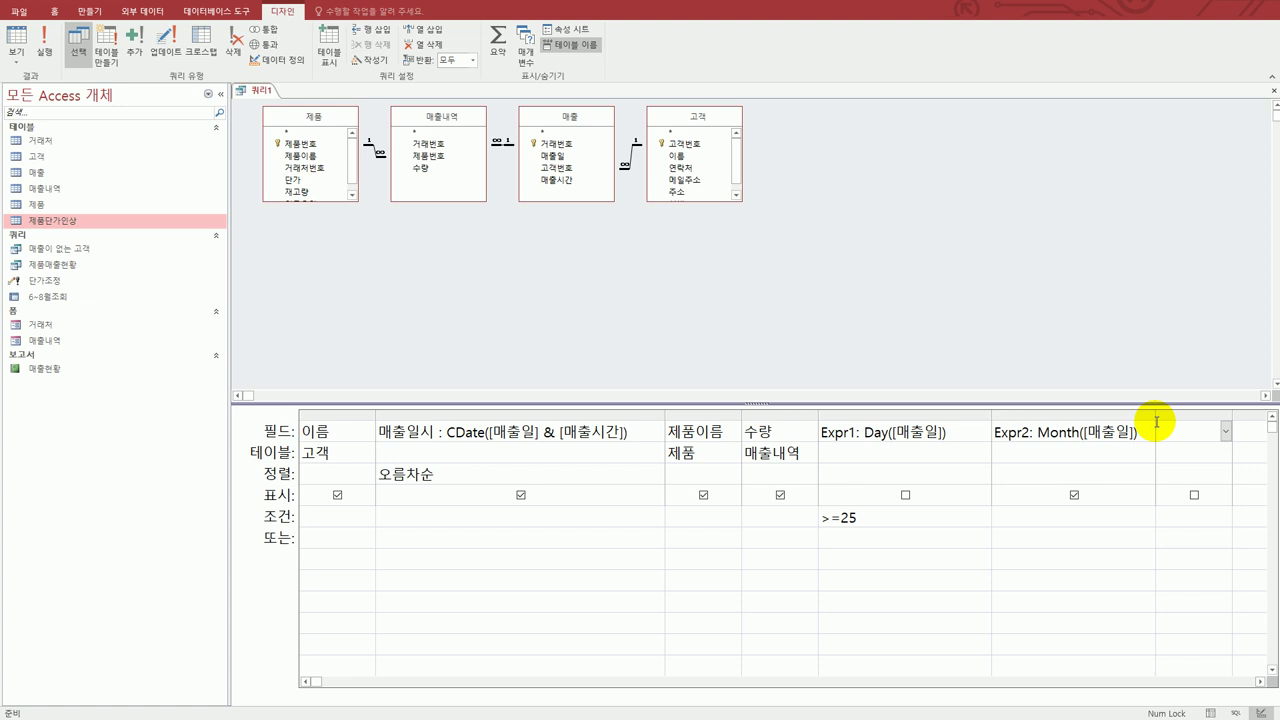
left_click(1075, 494)
- Enter the parameter criterion [조회할 매출월을 입력하세요] for the Month column and widen the column to fit it
left_click(1071, 512)
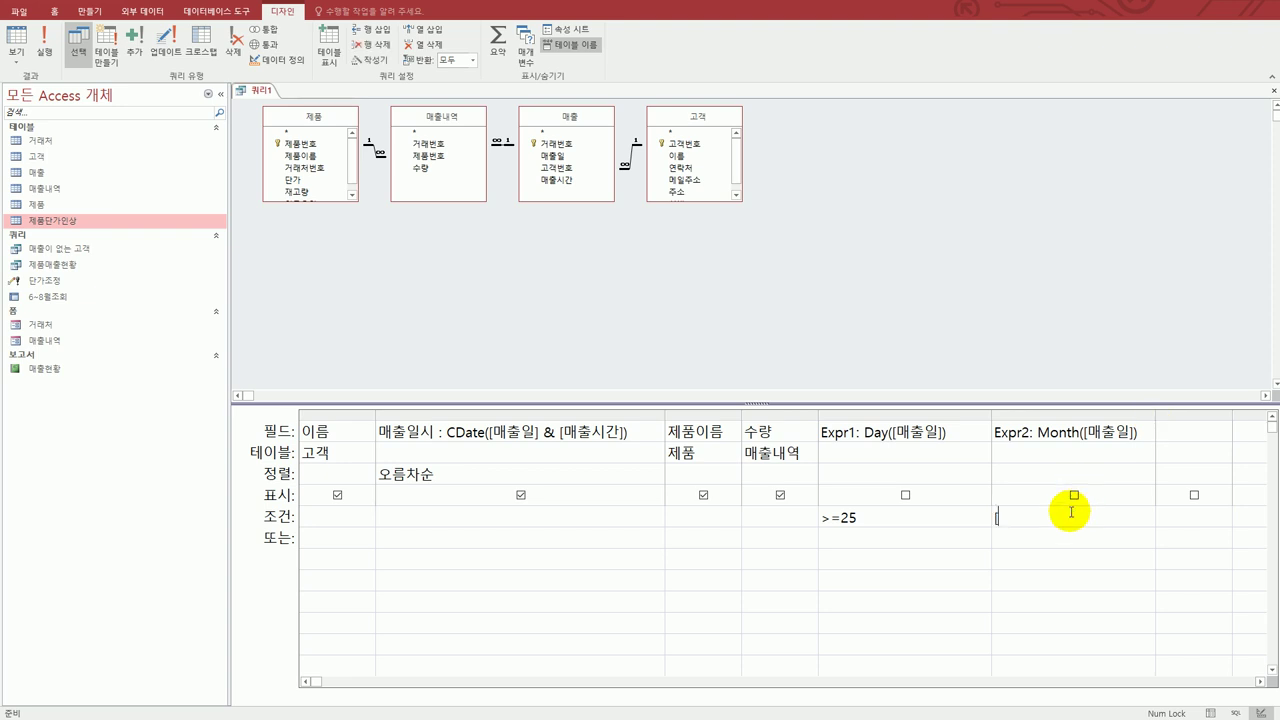
type("[조회할 매출월을 ")
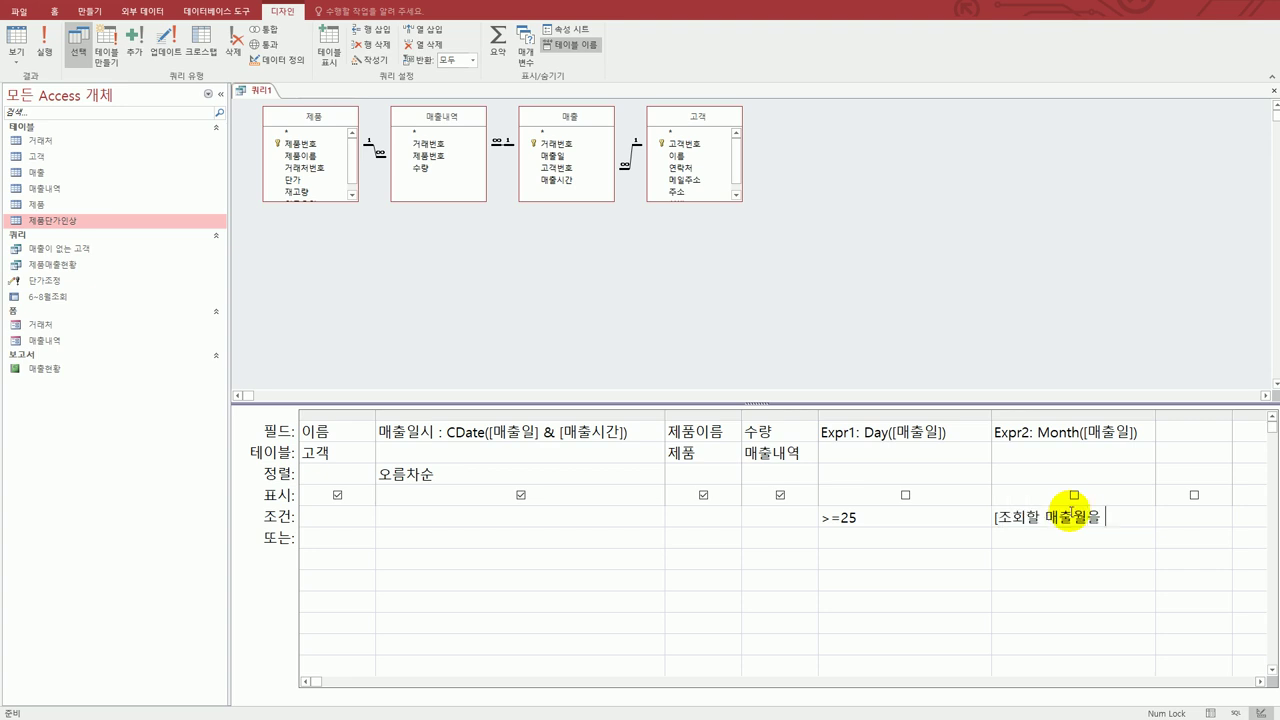
type("입력하세요")
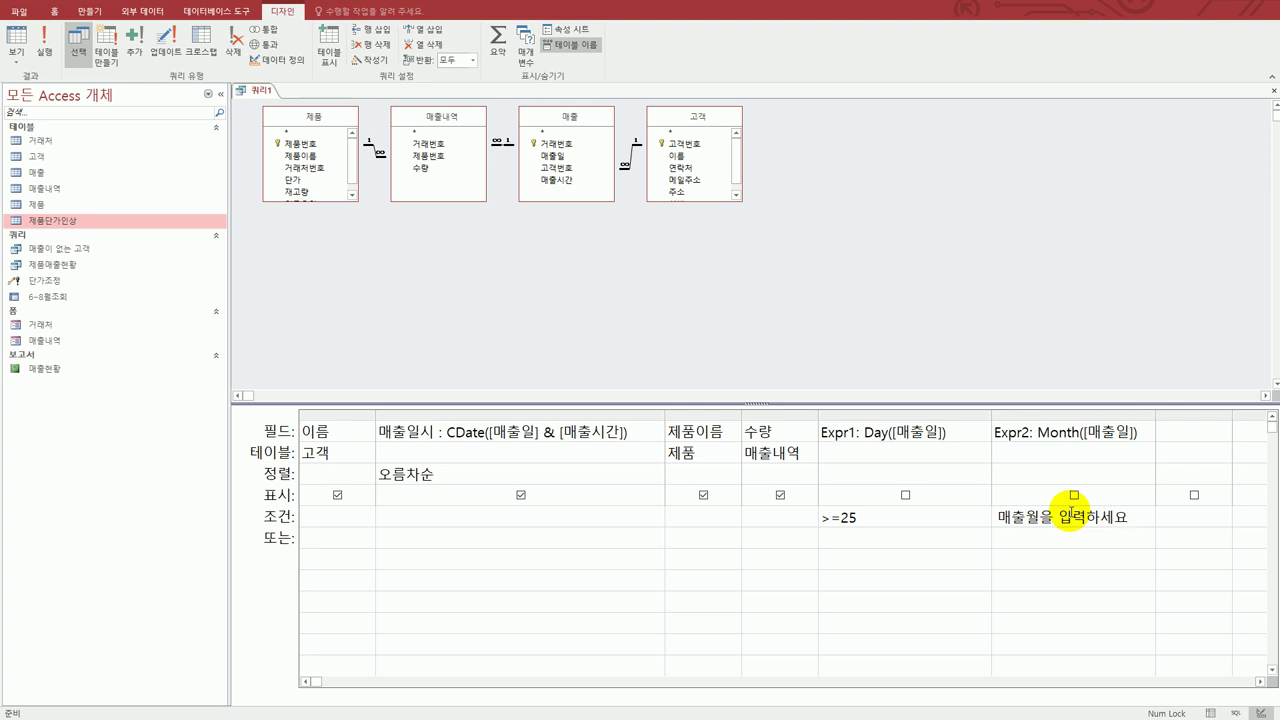
type("]")
left_click(1057, 560)
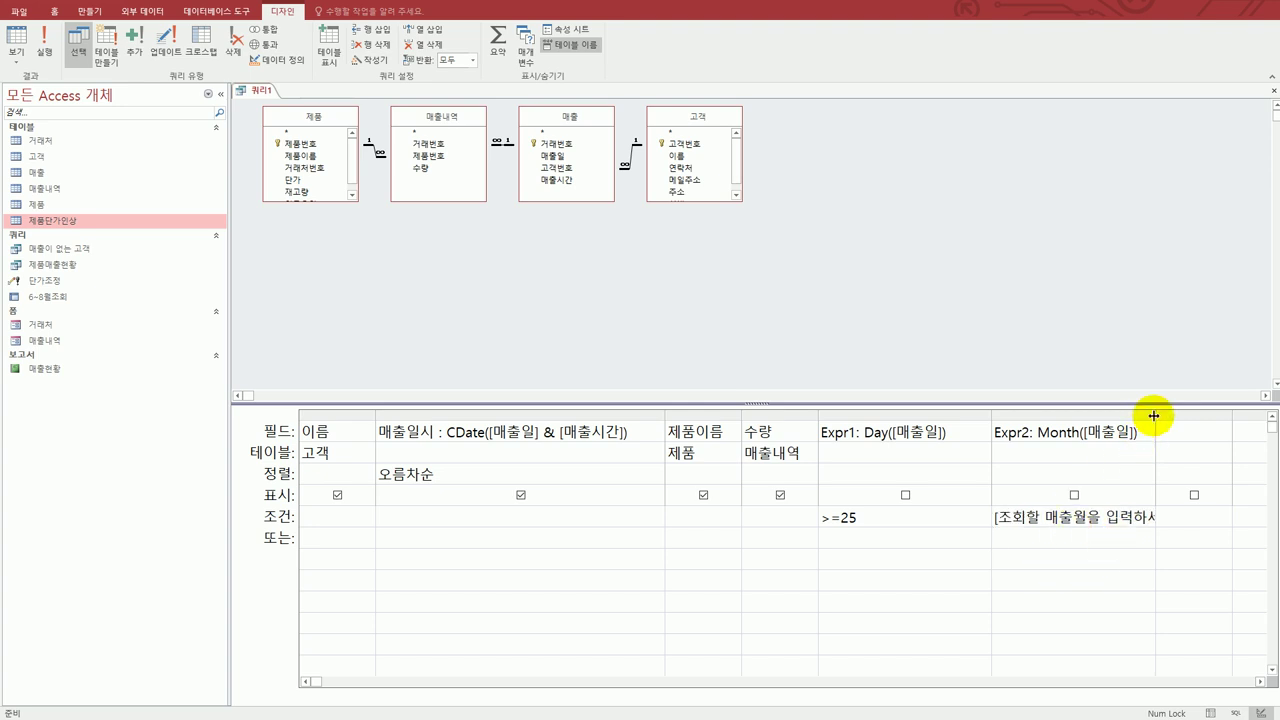
left_click_drag(1155, 415, 1195, 425)
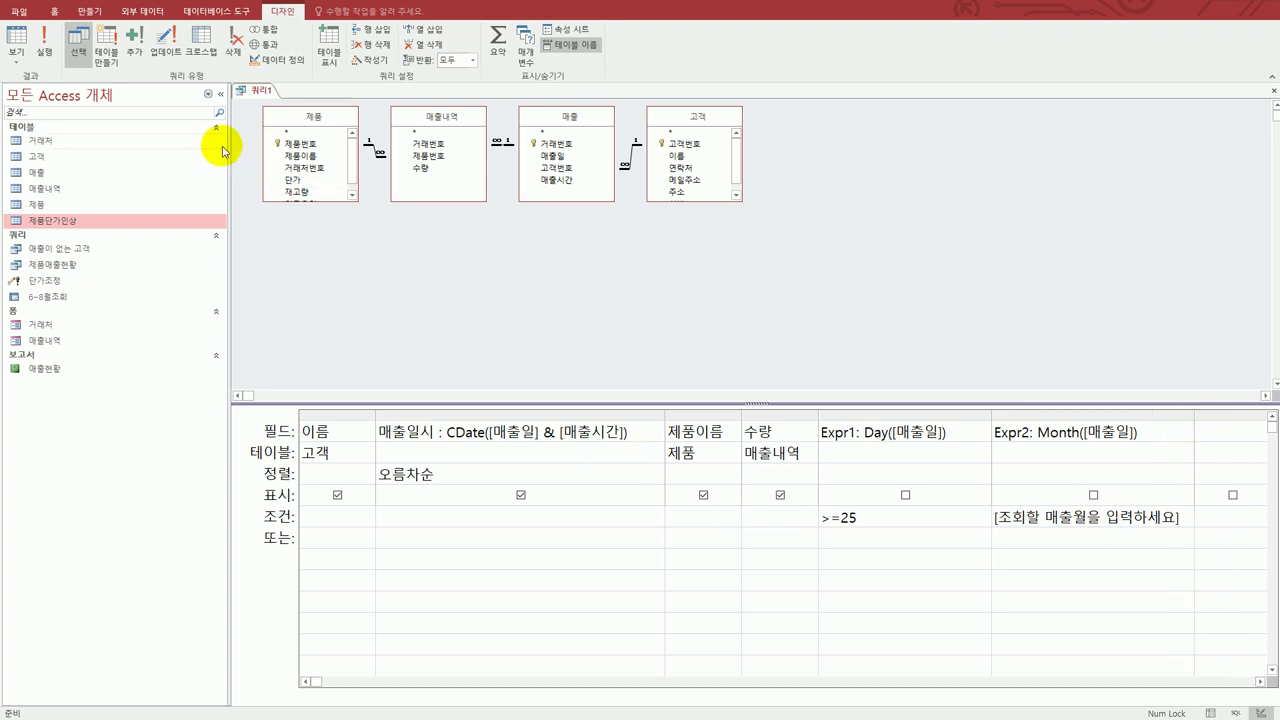
- Make the query a make-table query that creates 매출월조회(25일이후) in the current database
left_click(106, 52)
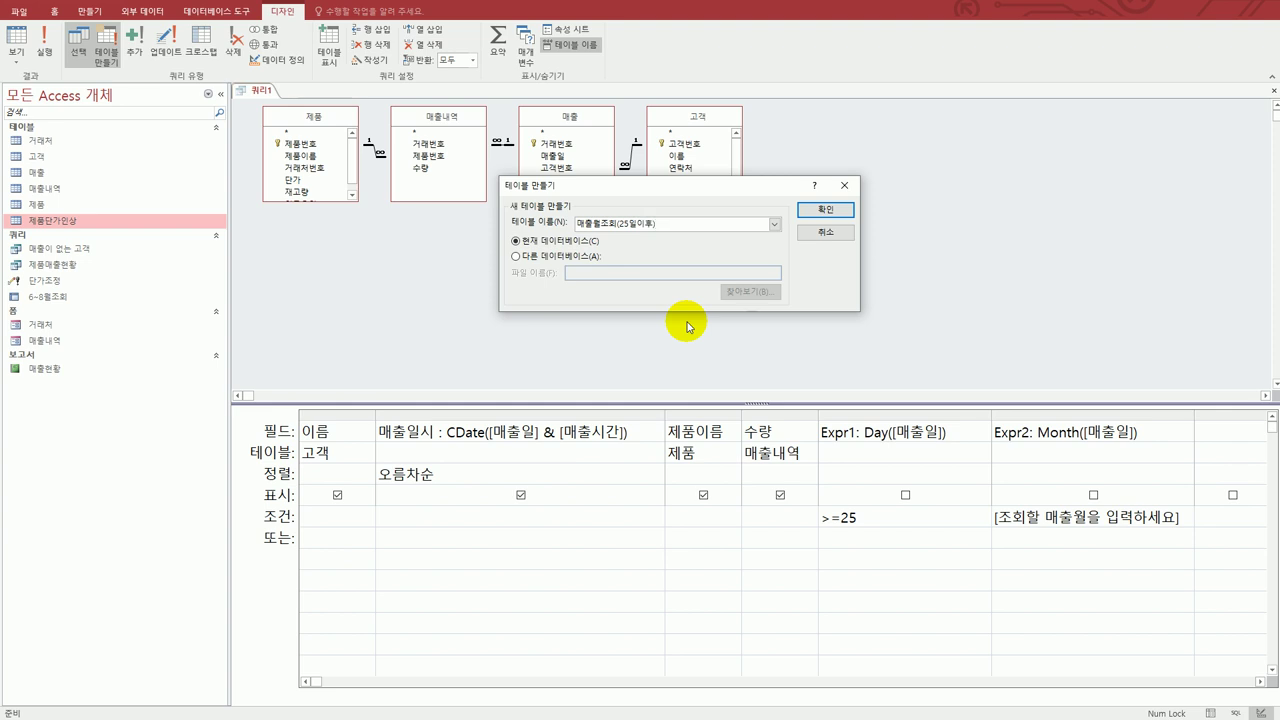
left_click(822, 209)
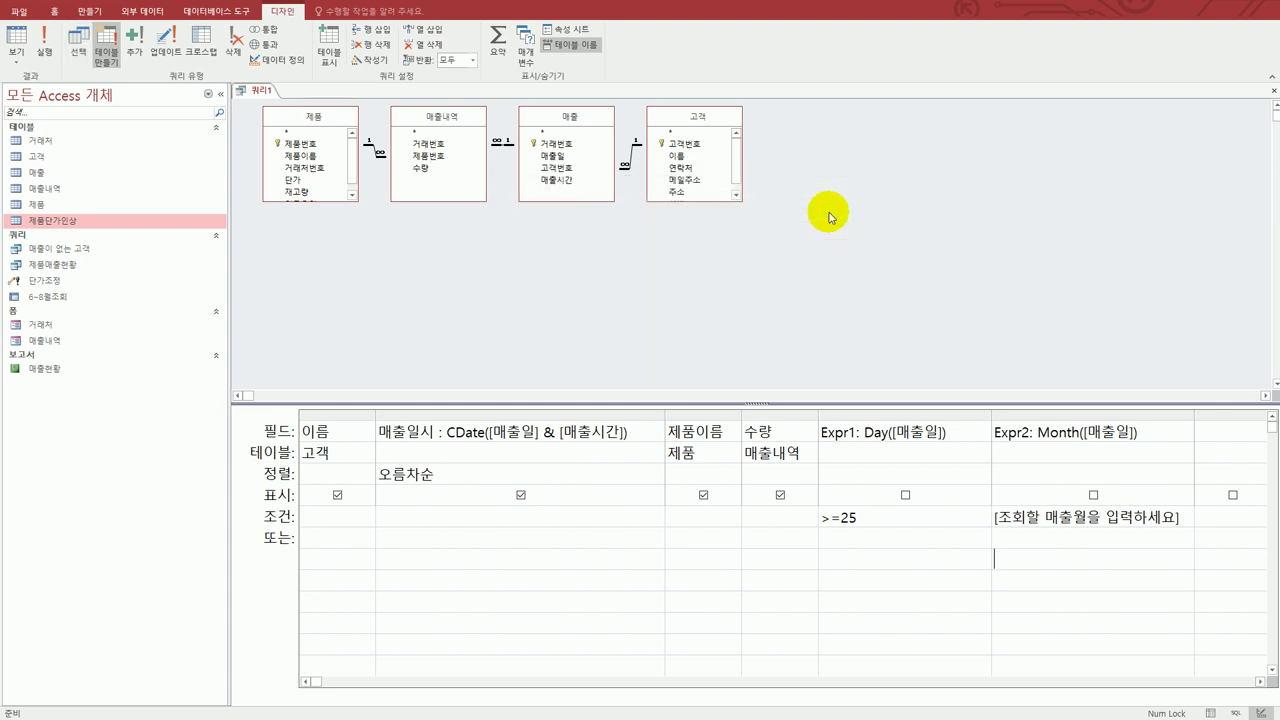
- Save the query as 25일이후매출고객, check the exam document again and return to the query design in Access
left_click(20, 5)
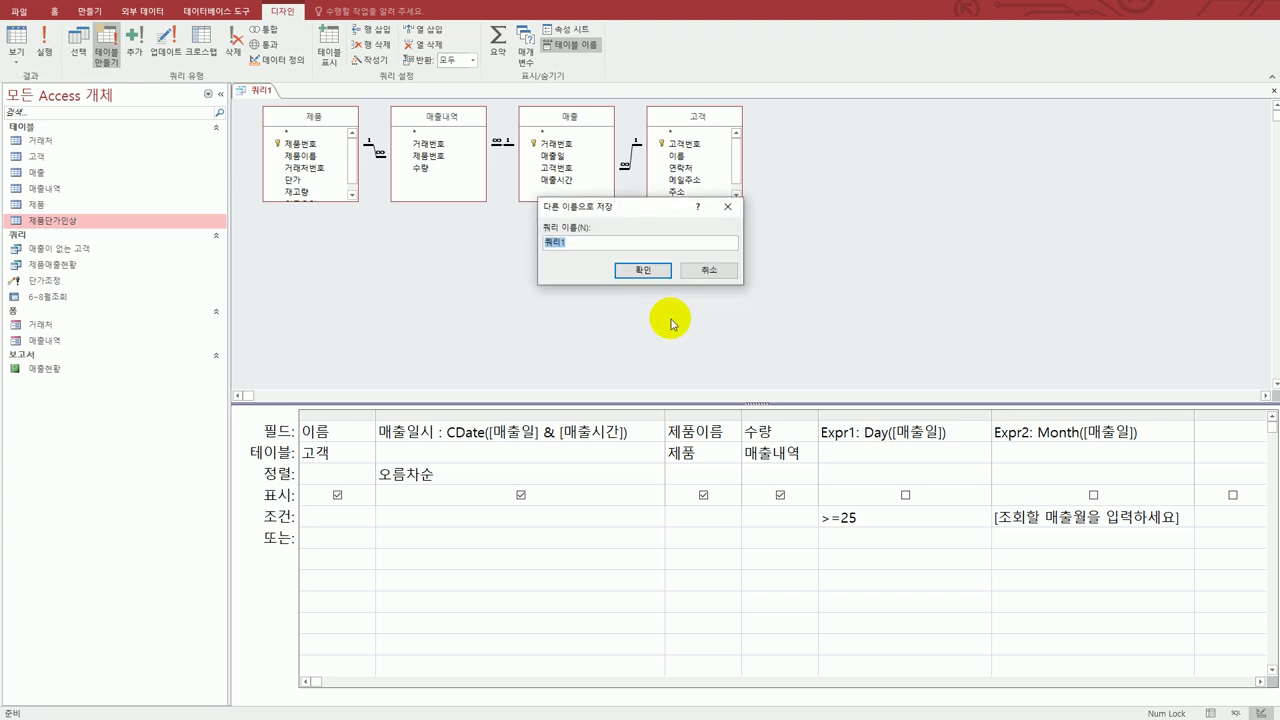
type("25")
type("조출고객")
left_click(658, 272)
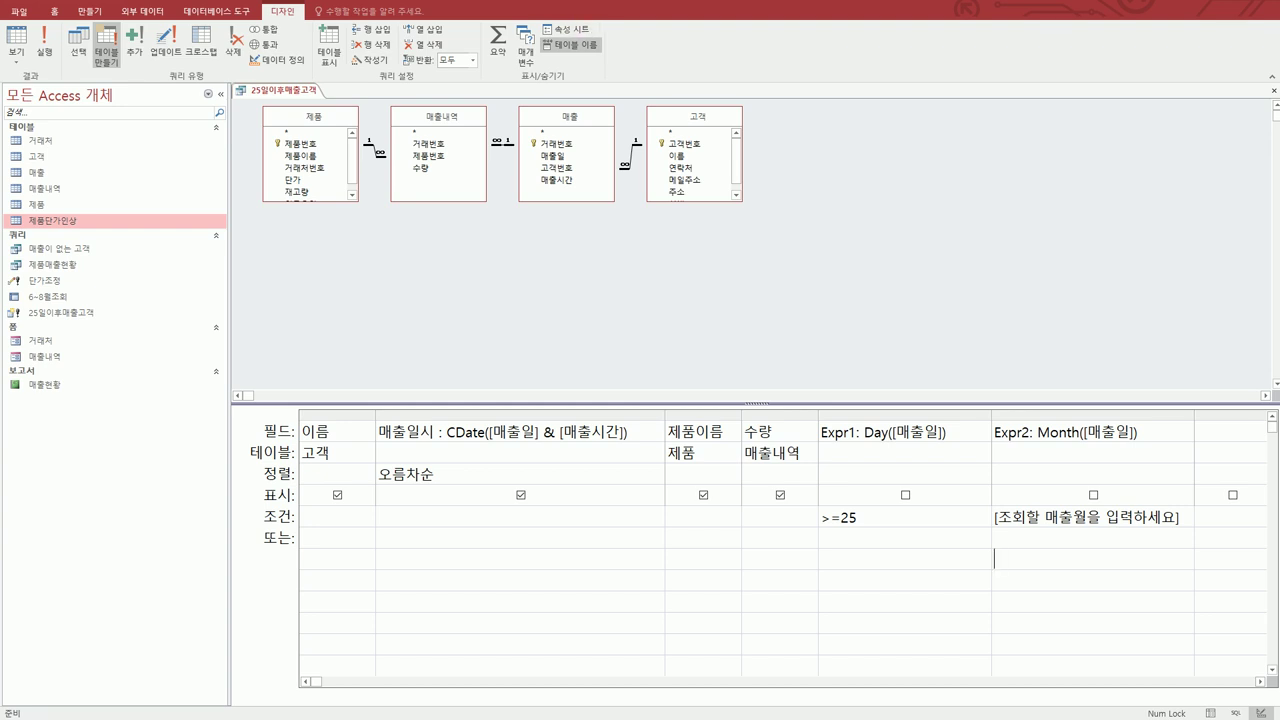
key("alt+Tab")
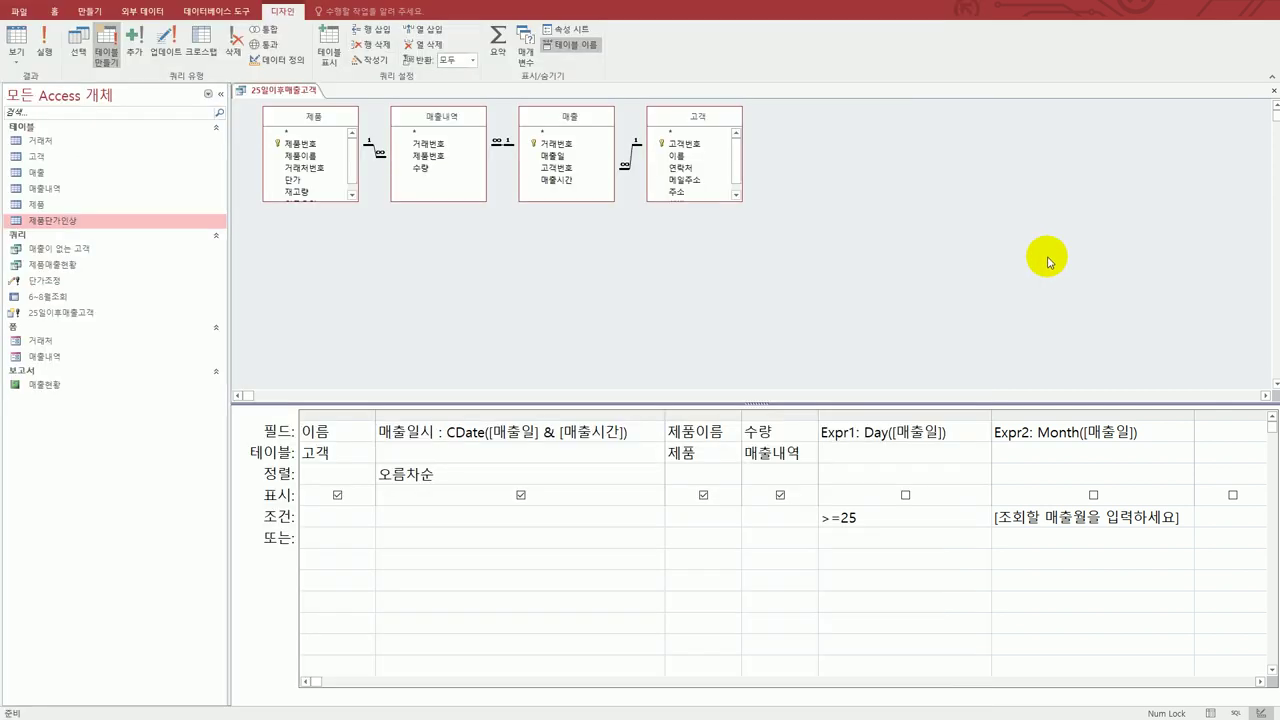
left_click(1047, 257)
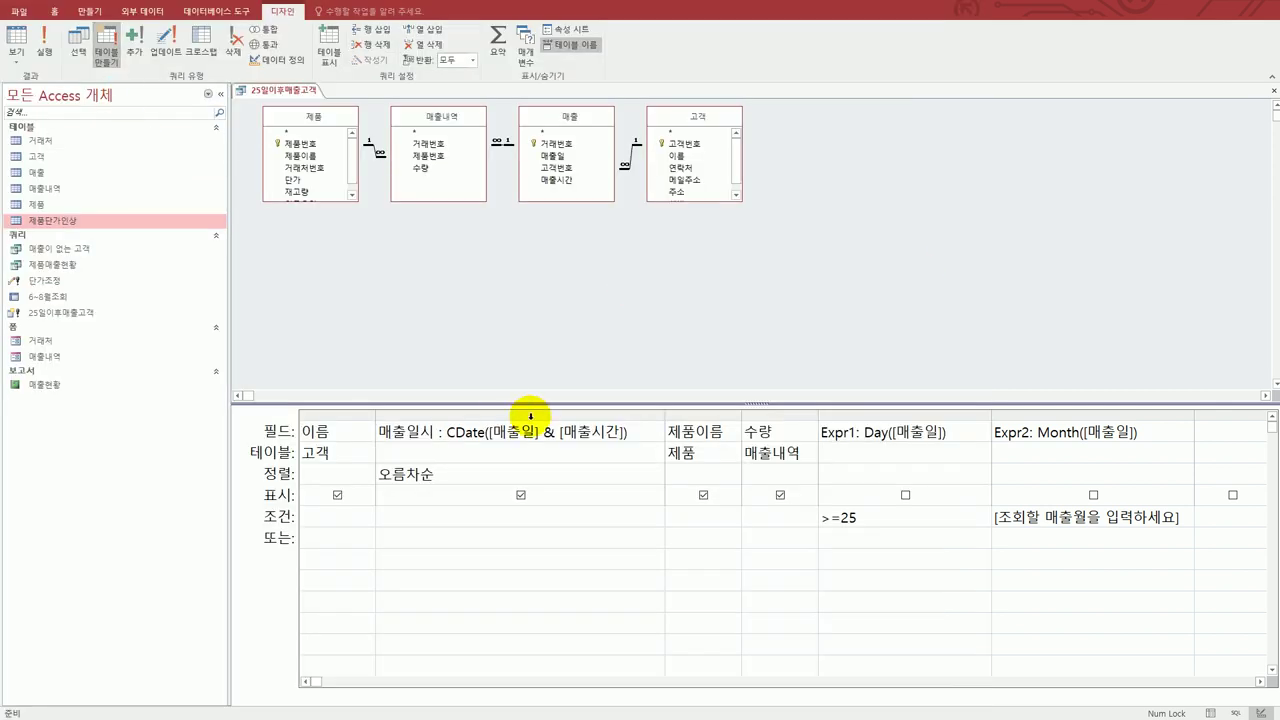